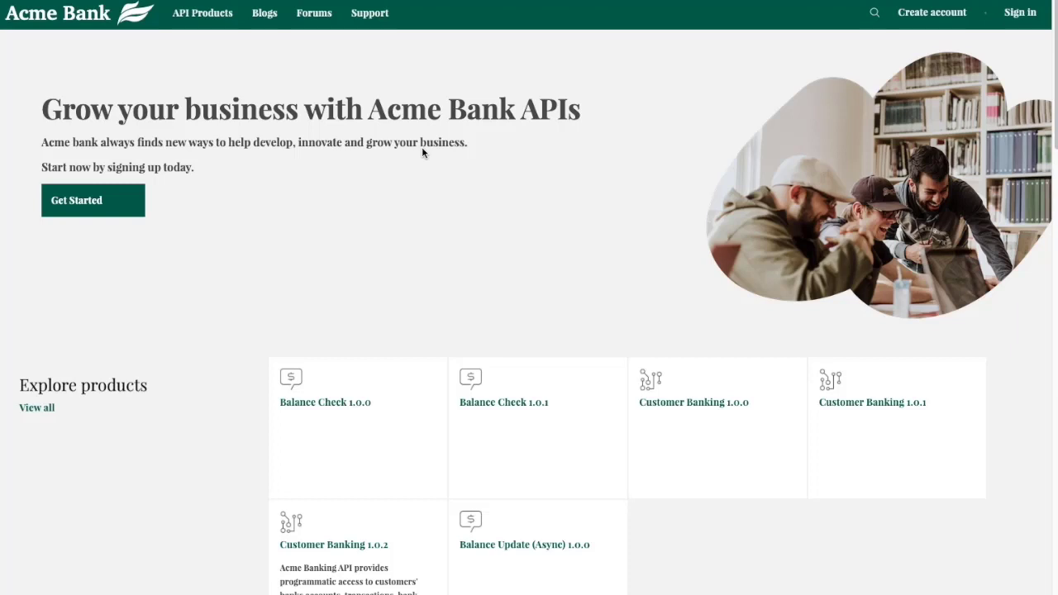
Look through the developer portal home page, covering the API products, getting-started guide, social feed and help resources
scroll(421, 146, "down", 1)
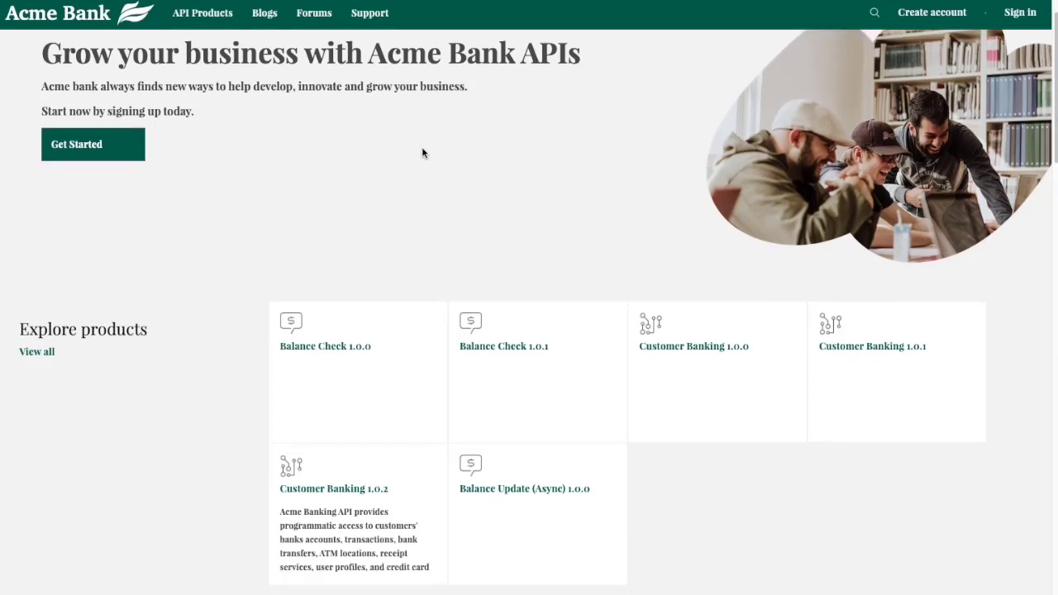
scroll(423, 148, "up", 1)
scroll(389, 258, "down", 1)
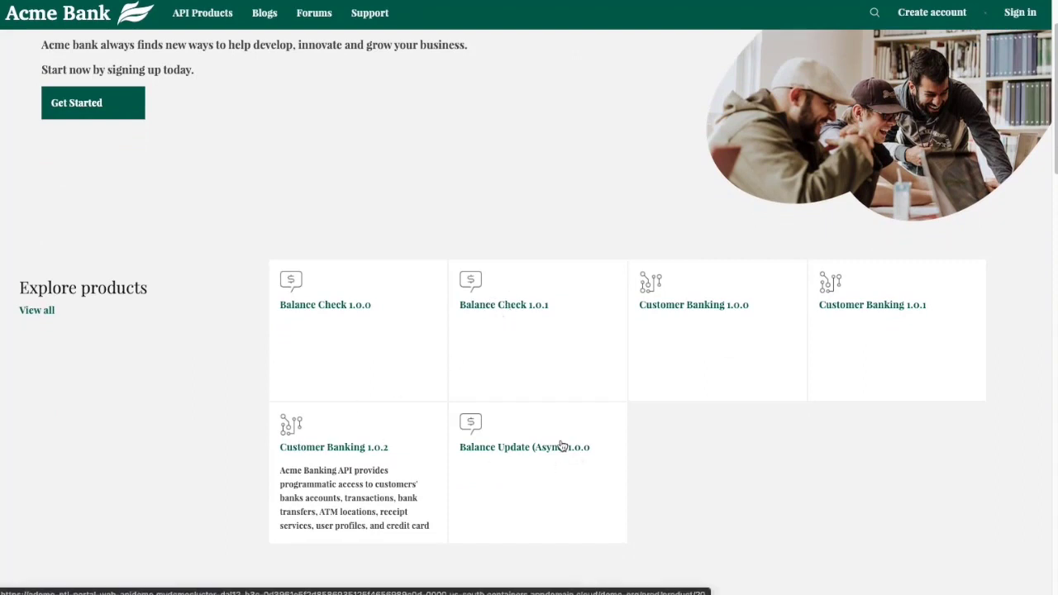
scroll(561, 447, "down", 8)
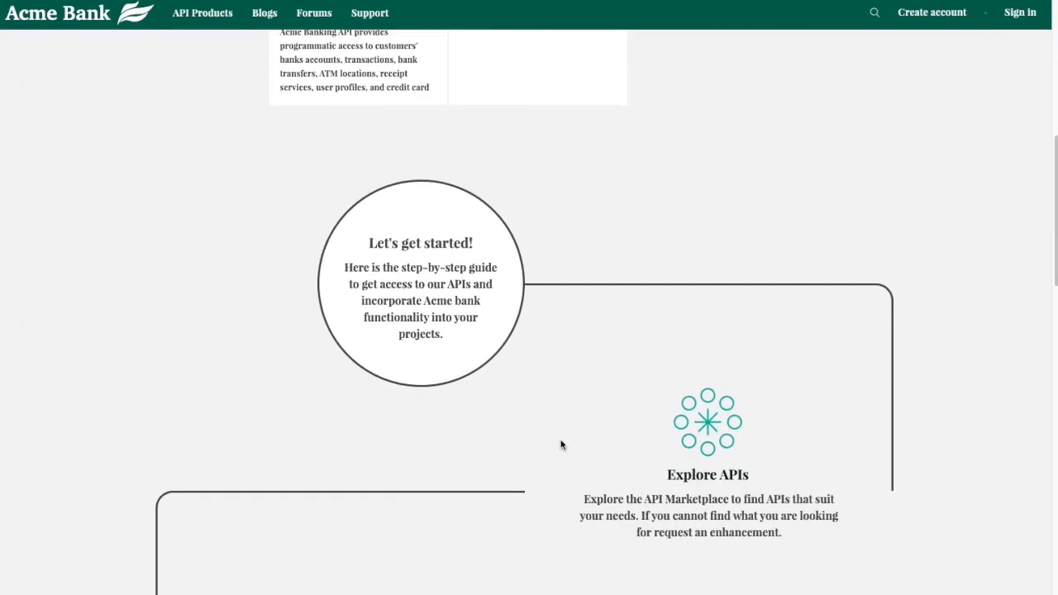
scroll(561, 446, "down", 6)
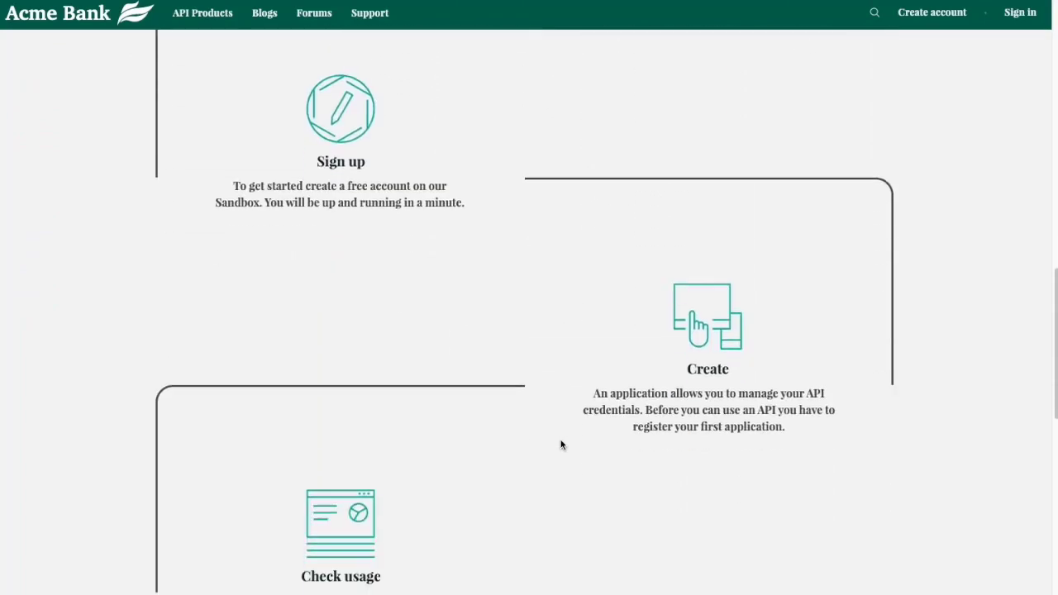
scroll(561, 446, "down", 4)
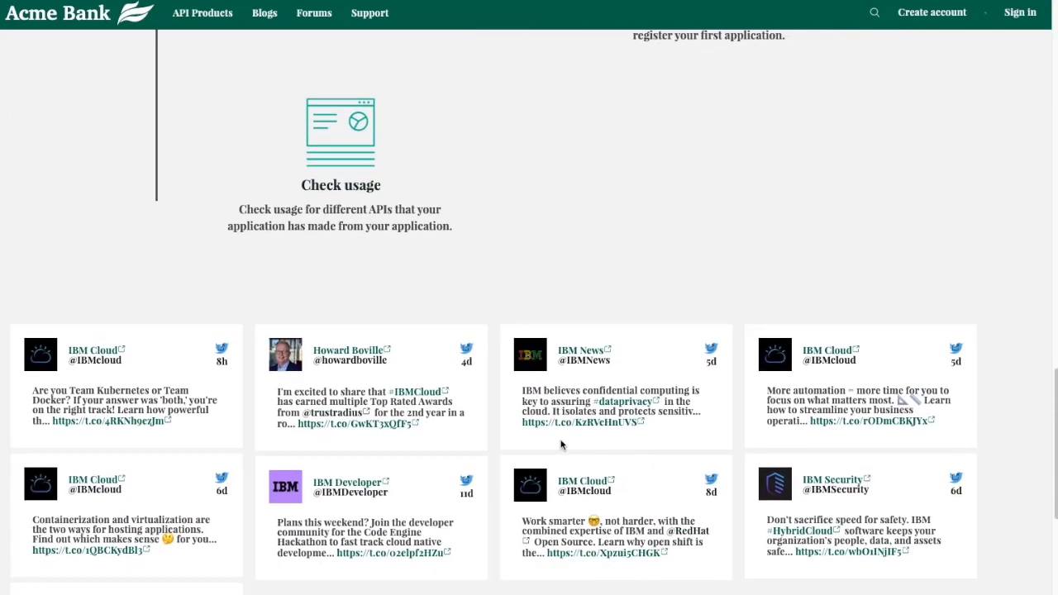
scroll(560, 440, "down", 2)
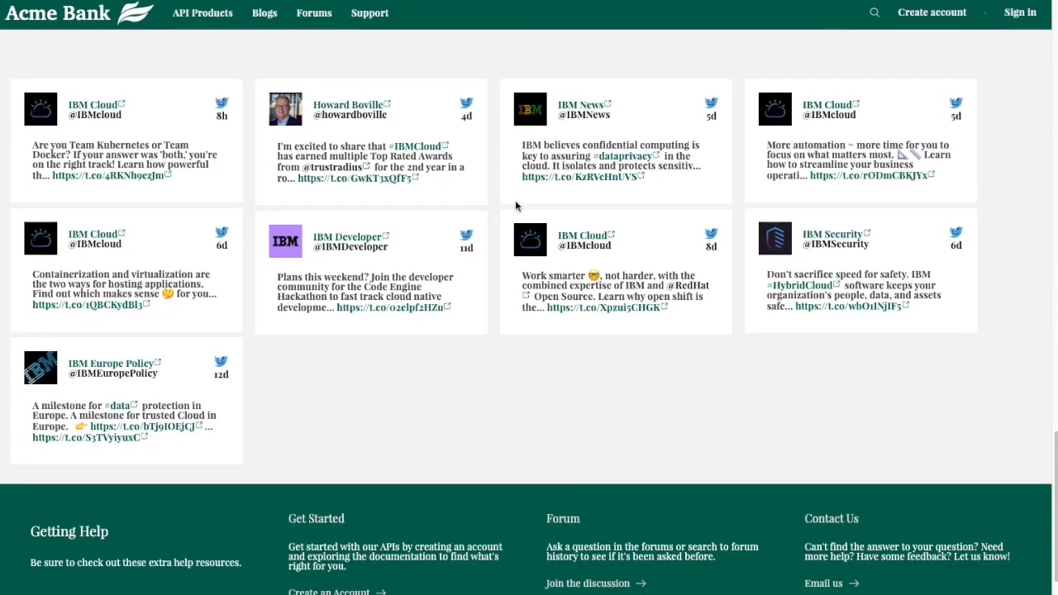
scroll(515, 204, "up", 15)
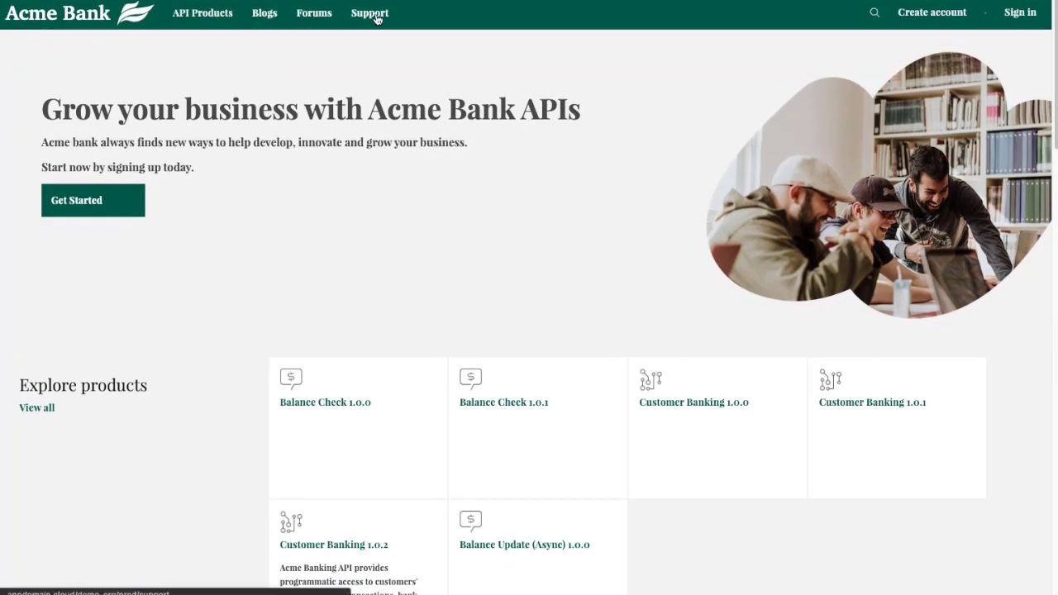
scroll(423, 297, "down", 15)
scroll(422, 298, "up", 15)
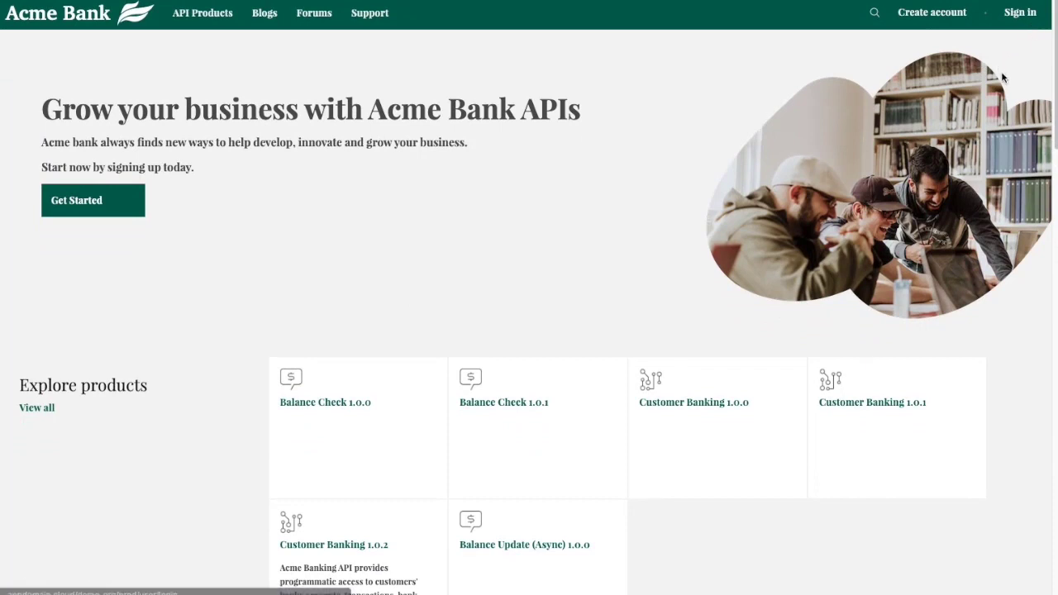
Open the account sign-up form and set the postal address country to United States
left_click(948, 19)
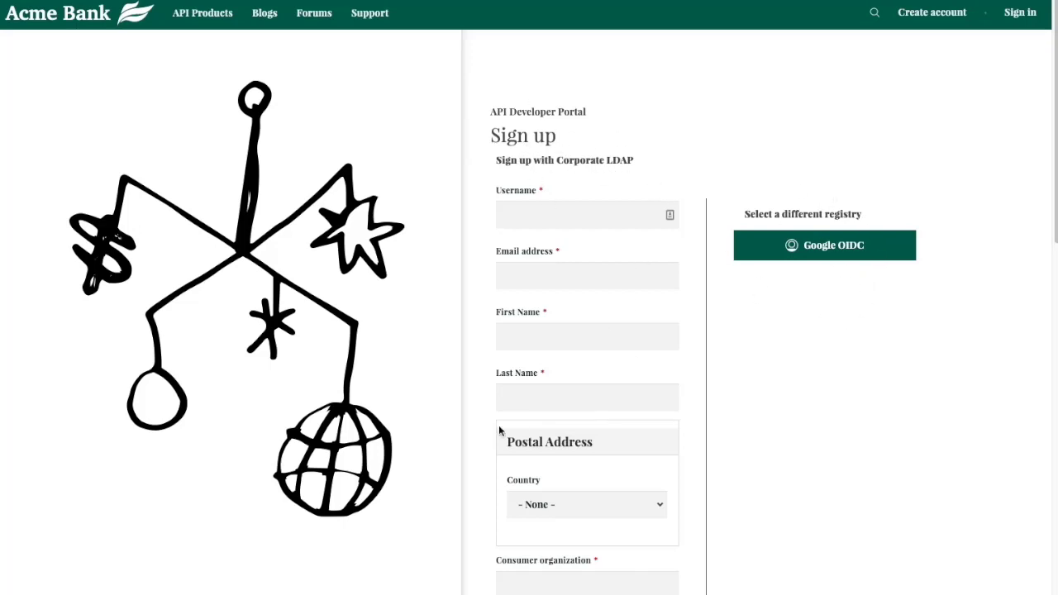
scroll(499, 428, "down", 1)
scroll(500, 430, "down", 1)
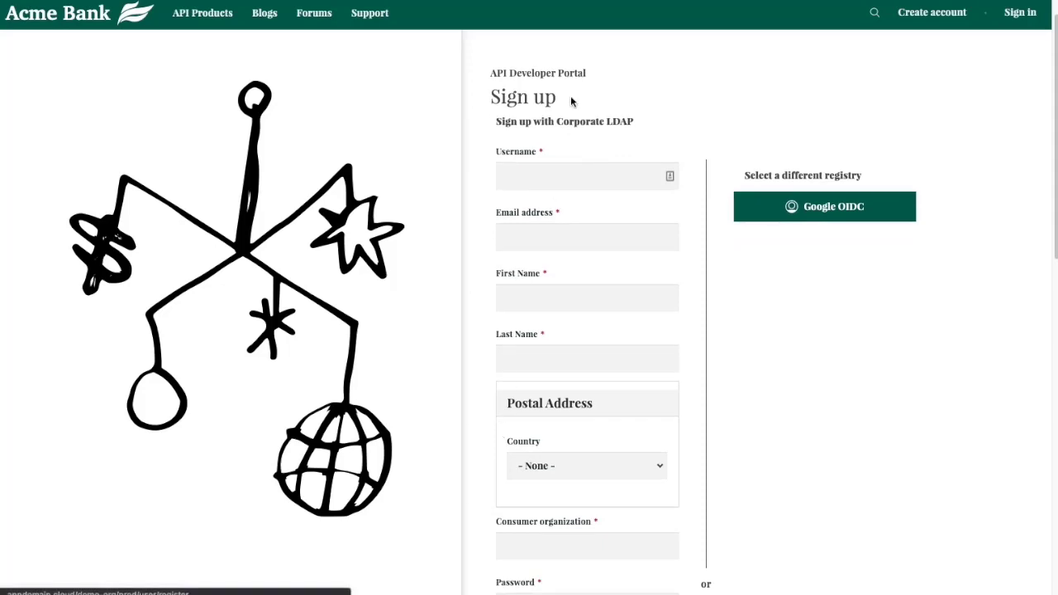
scroll(559, 222, "down", 3)
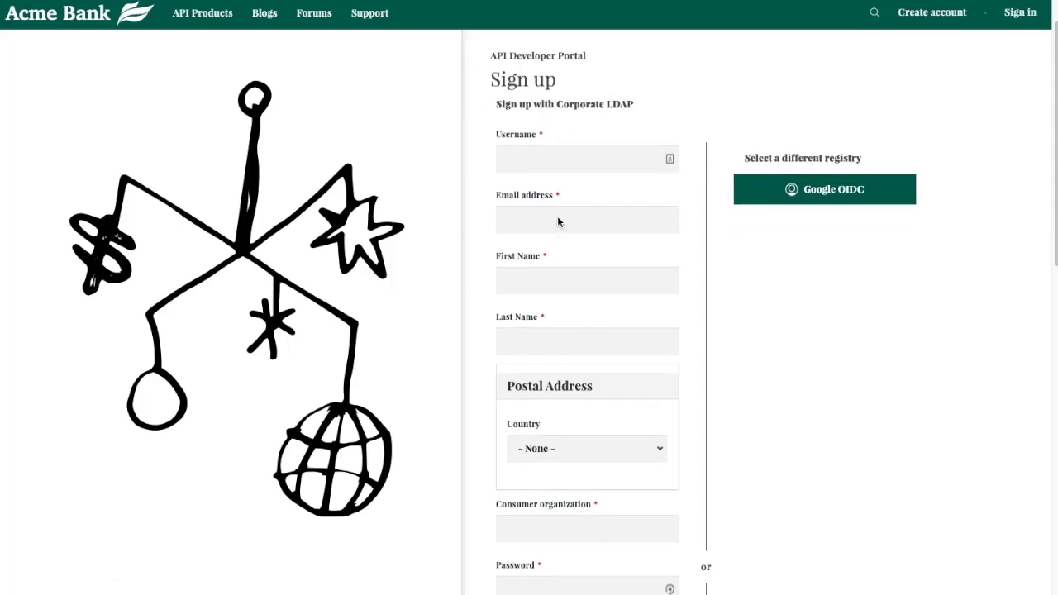
left_click(571, 404)
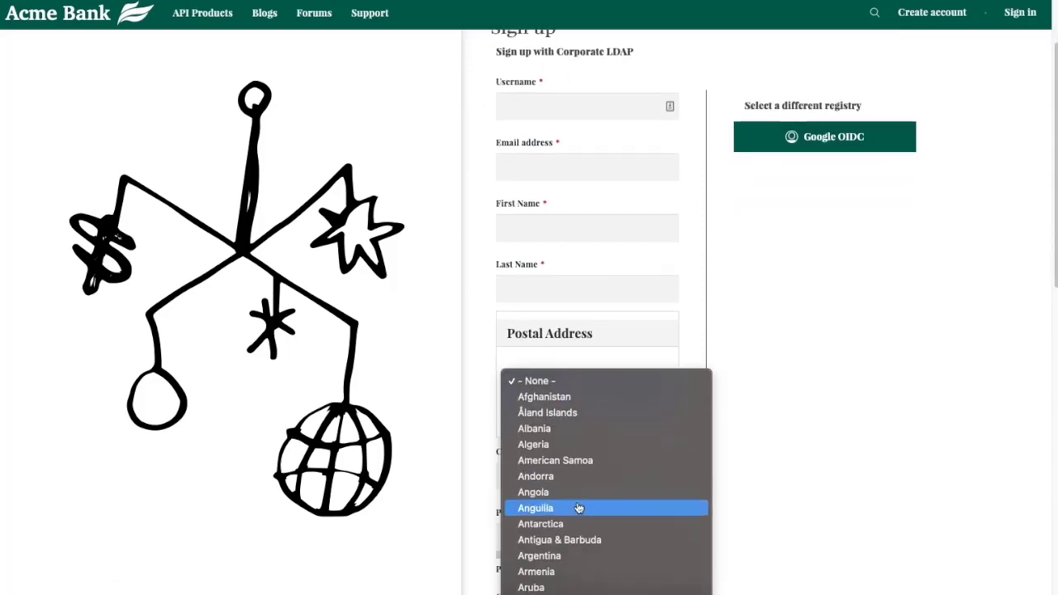
scroll(577, 505, "down", 20)
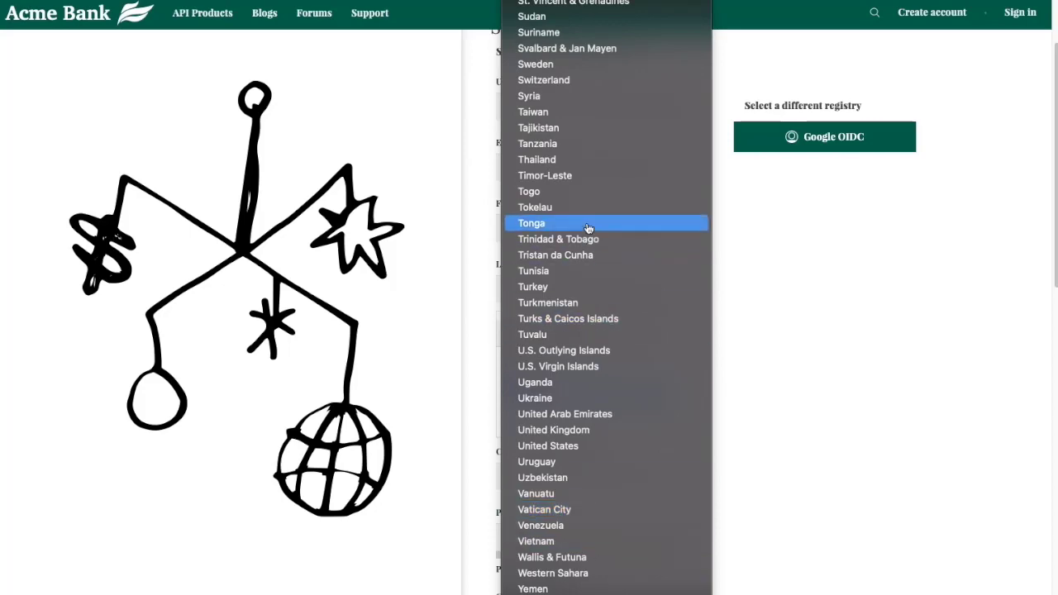
scroll(589, 227, "up", 10)
scroll(589, 227, "down", 8)
left_click(552, 446)
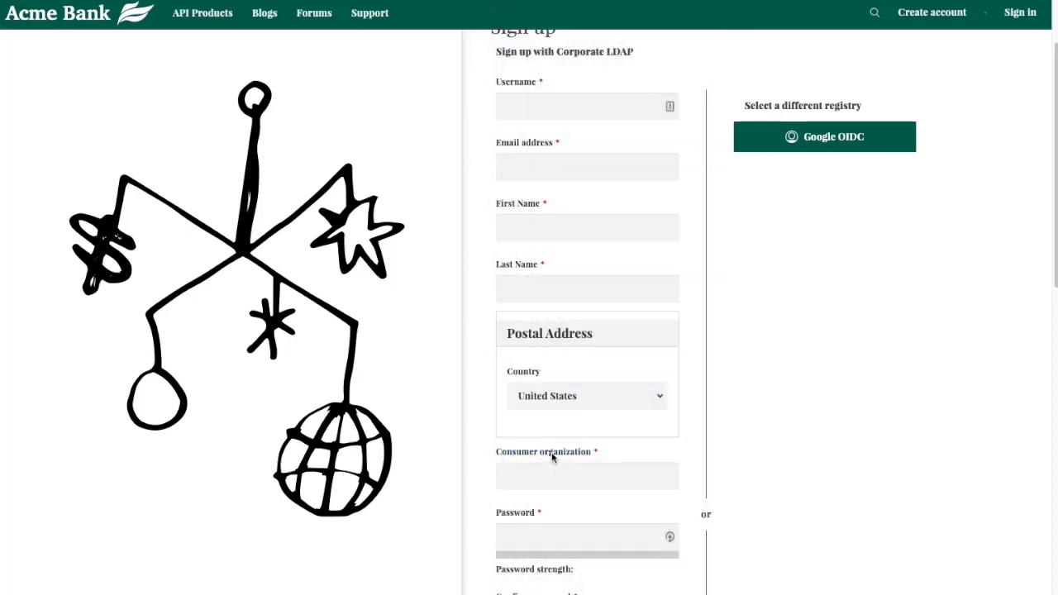
Examine the remaining sign-up fields: postal address, consumer organization, password rules, terms of use and captcha
scroll(570, 438, "down", 1)
scroll(588, 427, "down", 2)
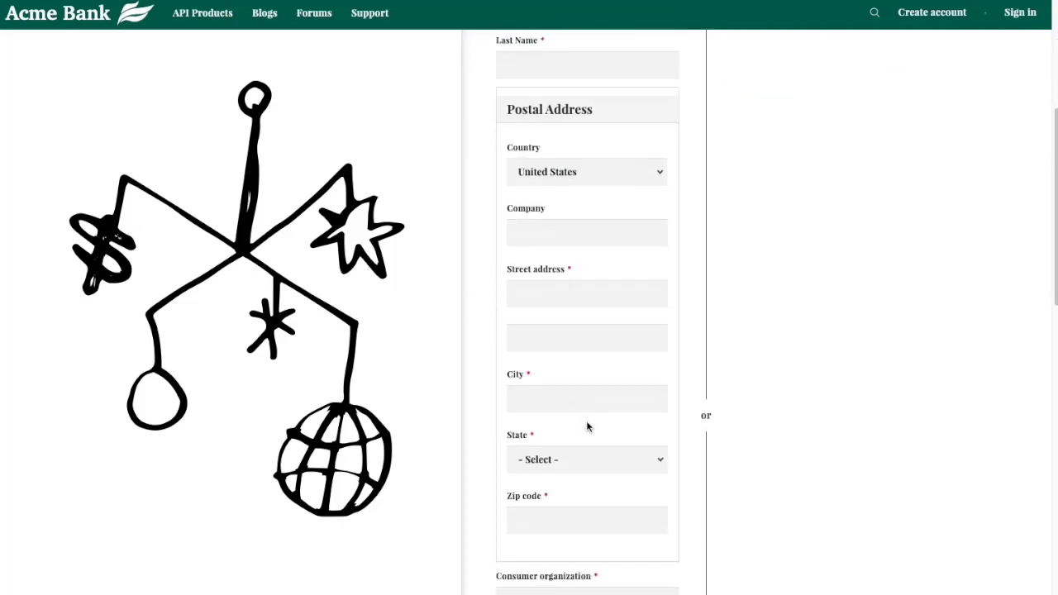
scroll(588, 426, "down", 3)
scroll(587, 427, "up", 3)
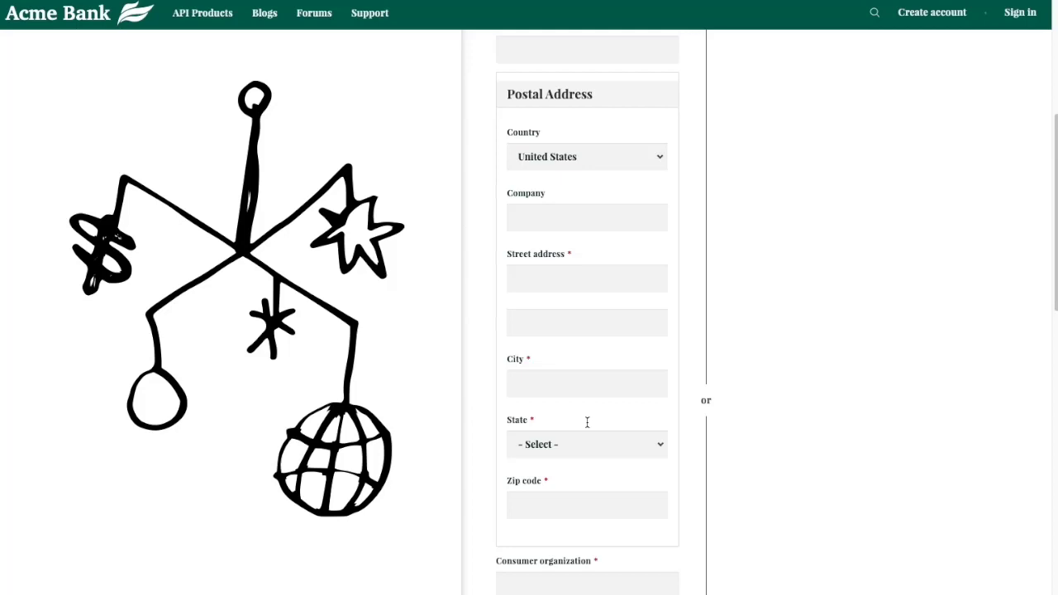
scroll(586, 423, "down", 2)
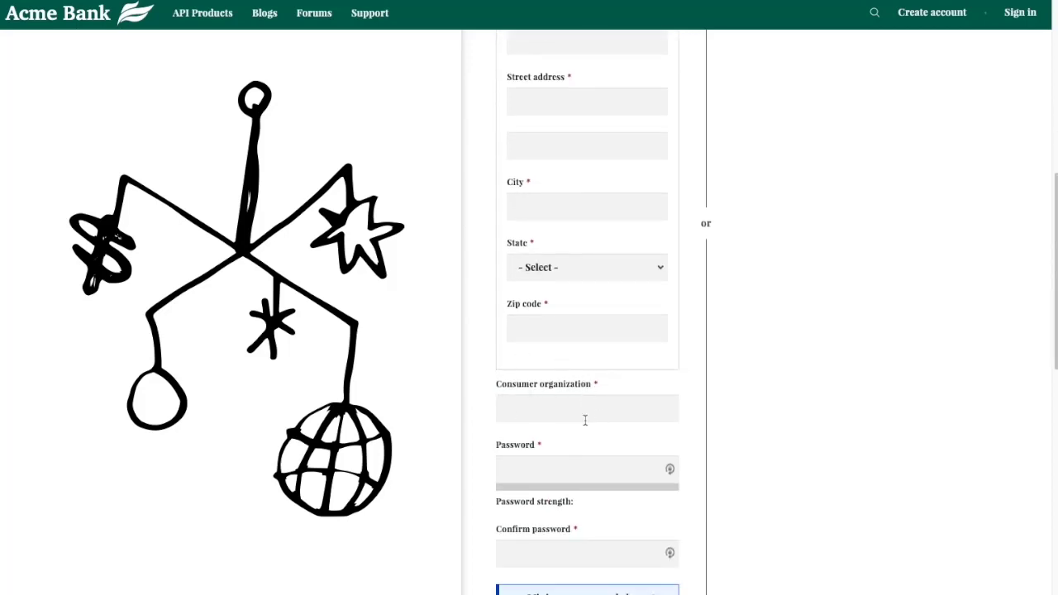
scroll(575, 413, "down", 1)
scroll(590, 439, "down", 1)
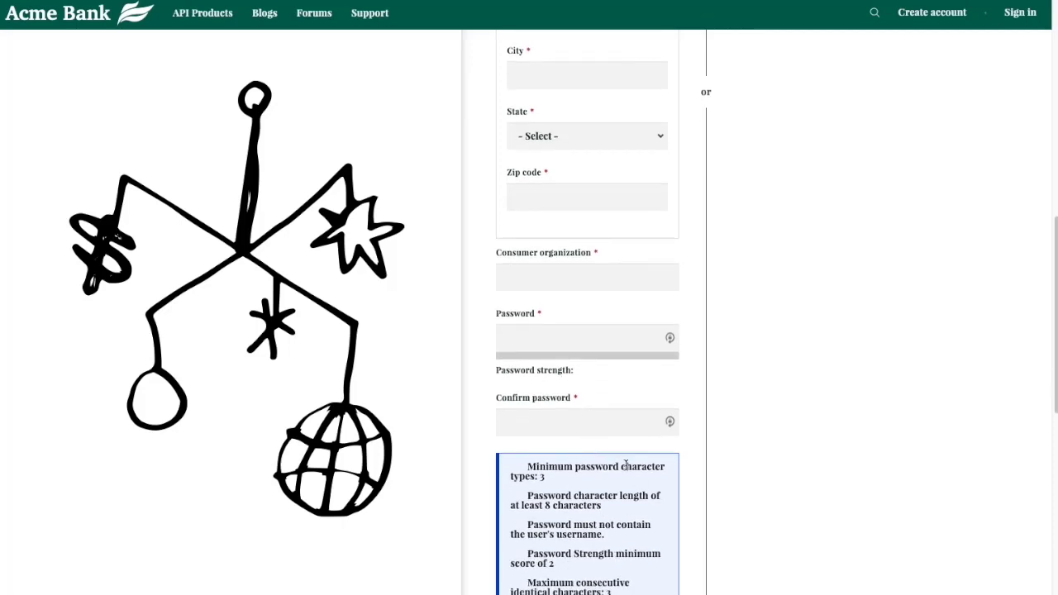
scroll(626, 465, "down", 1)
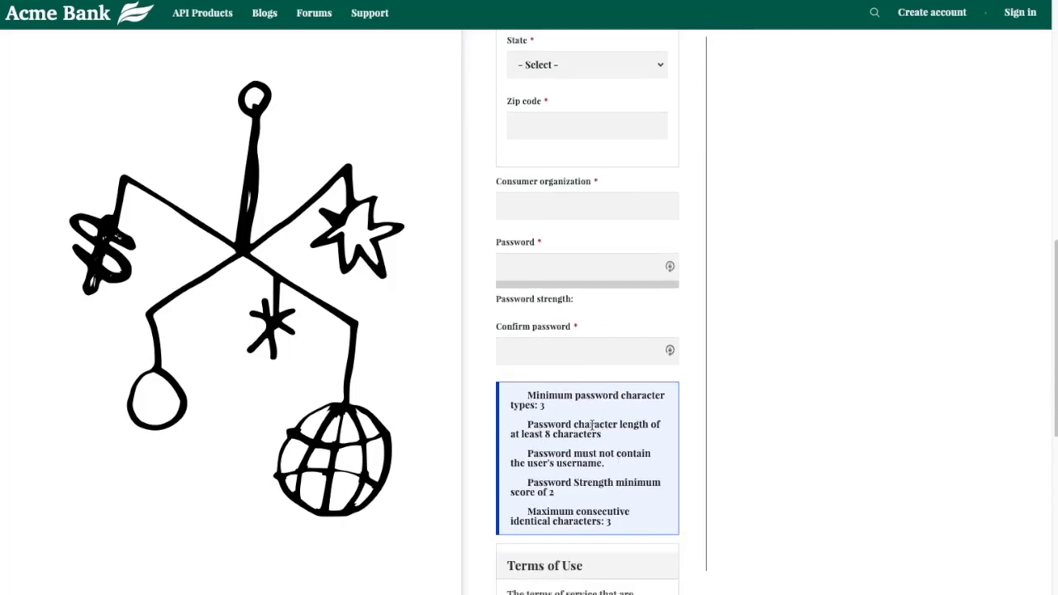
scroll(537, 430, "down", 4)
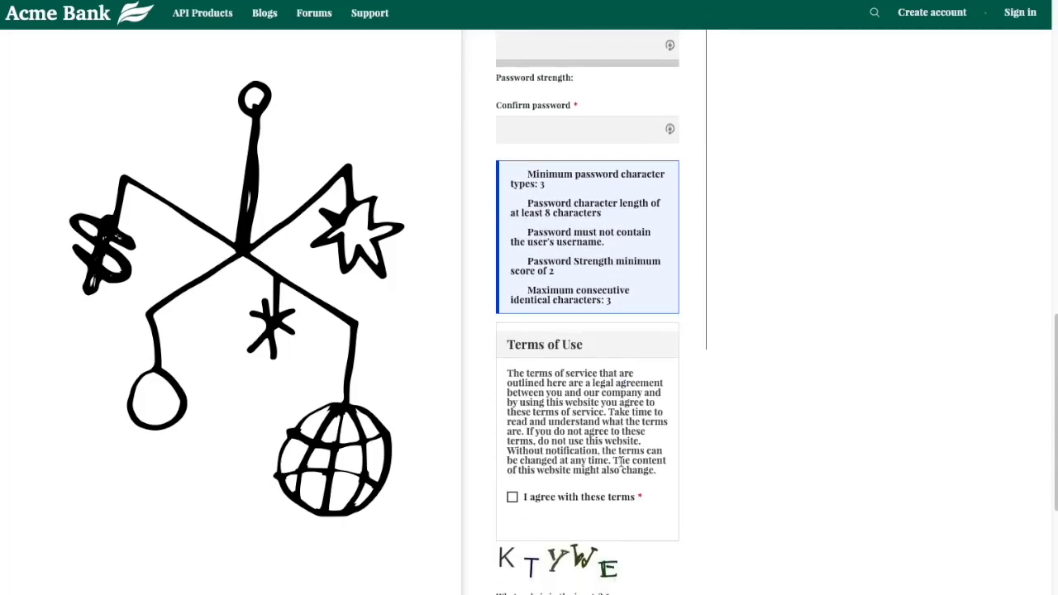
left_click(513, 444)
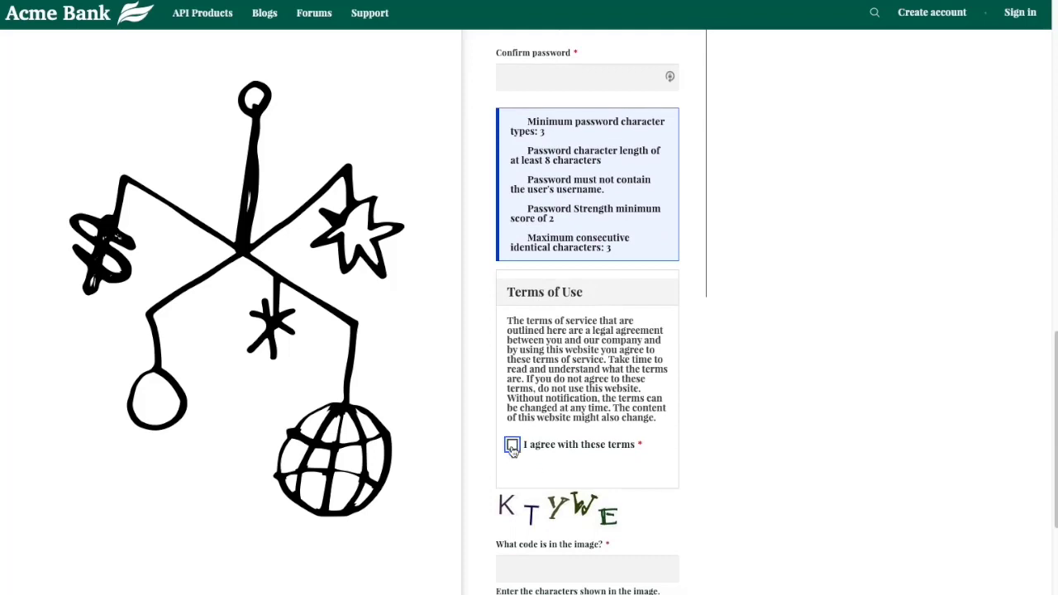
scroll(513, 447, "down", 2)
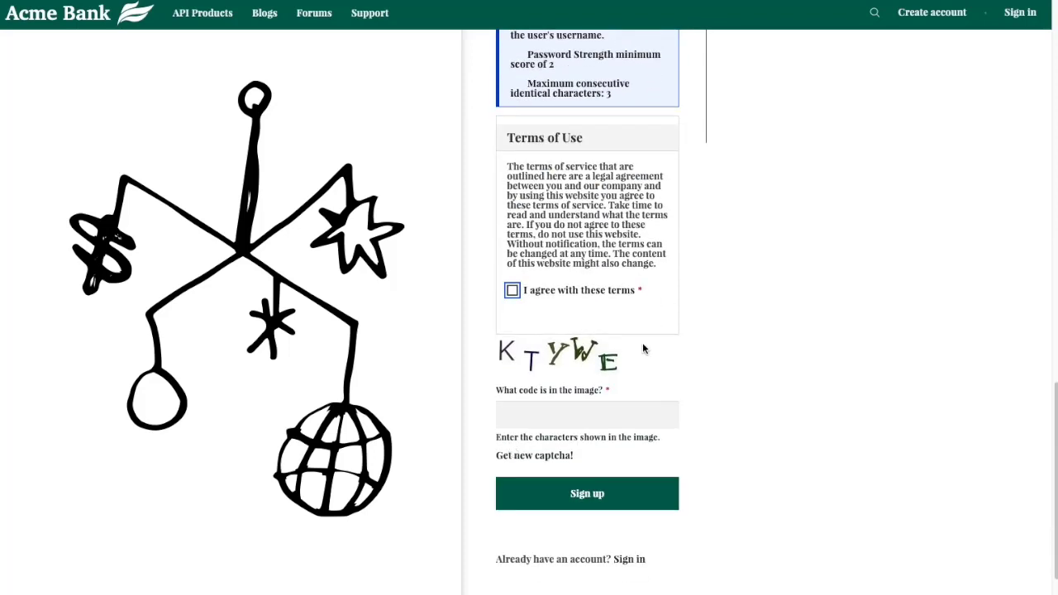
left_click(512, 290)
left_click(567, 500)
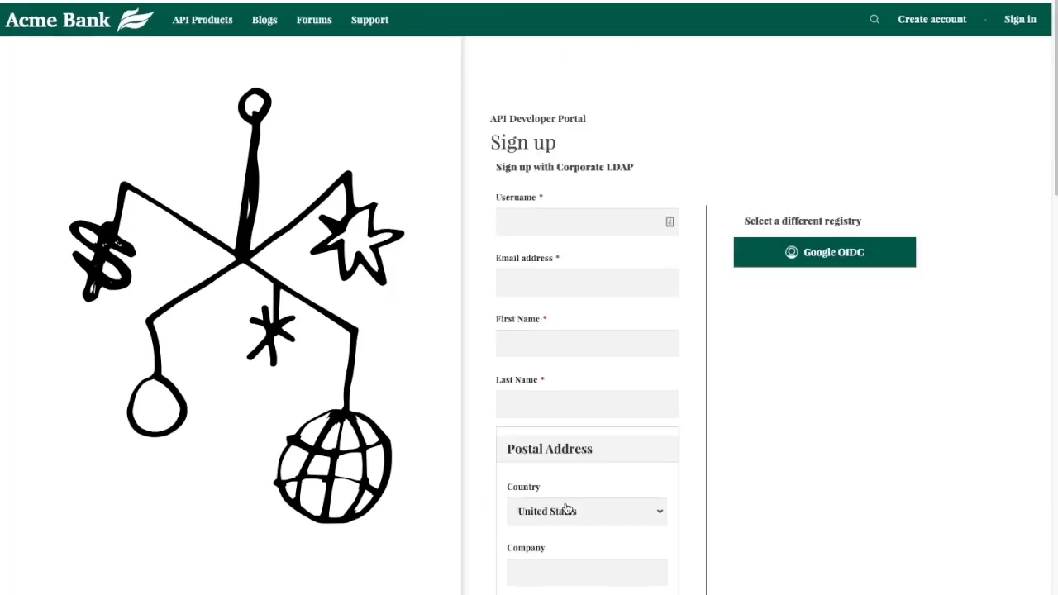
Switch the sign-up registry to Google OIDC and review the fields its form requires
left_click(818, 253)
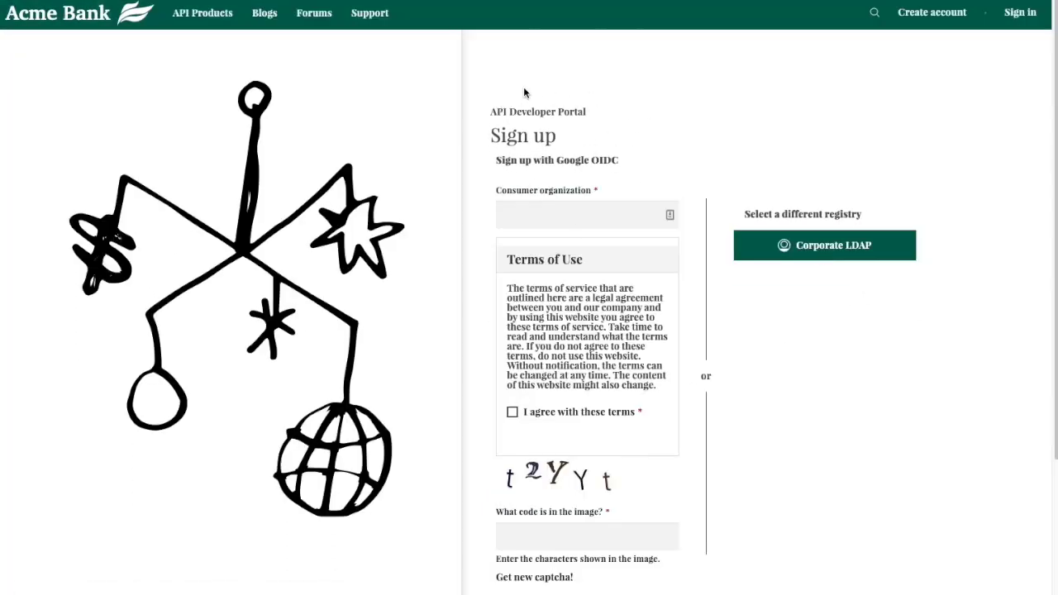
scroll(557, 538, "down", 3)
scroll(560, 543, "up", 3)
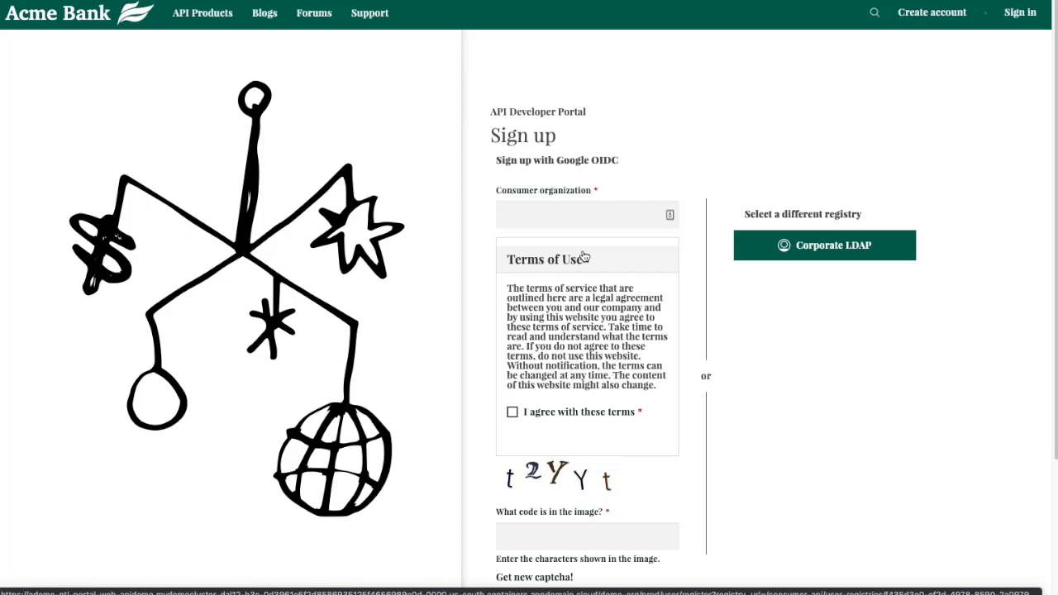
Try to sign in with Corporate LDAP by entering the username and account password
left_click(1019, 13)
left_click(530, 215)
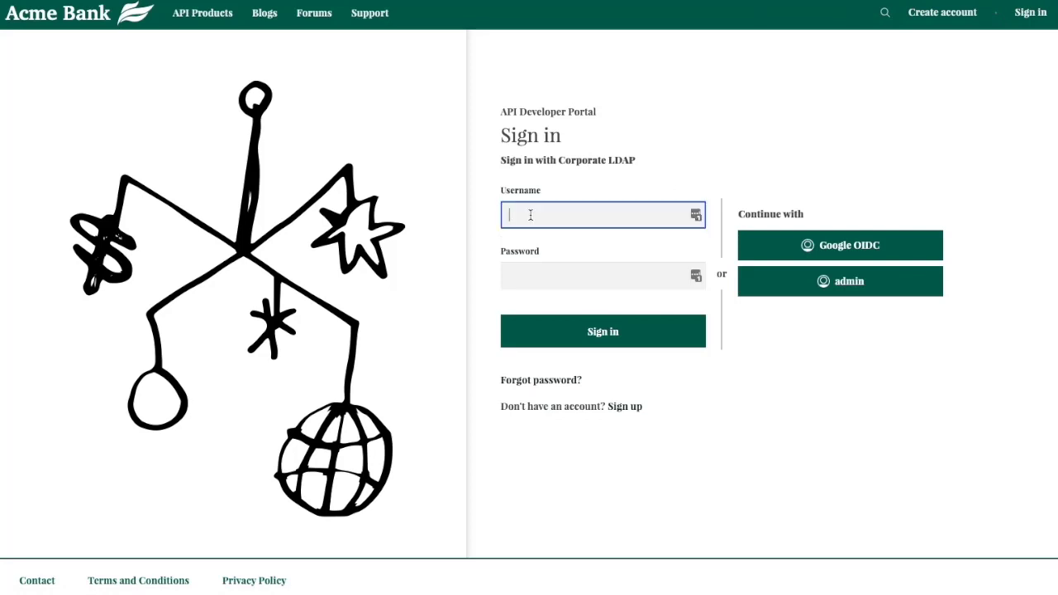
type("andre")
key("Tab")
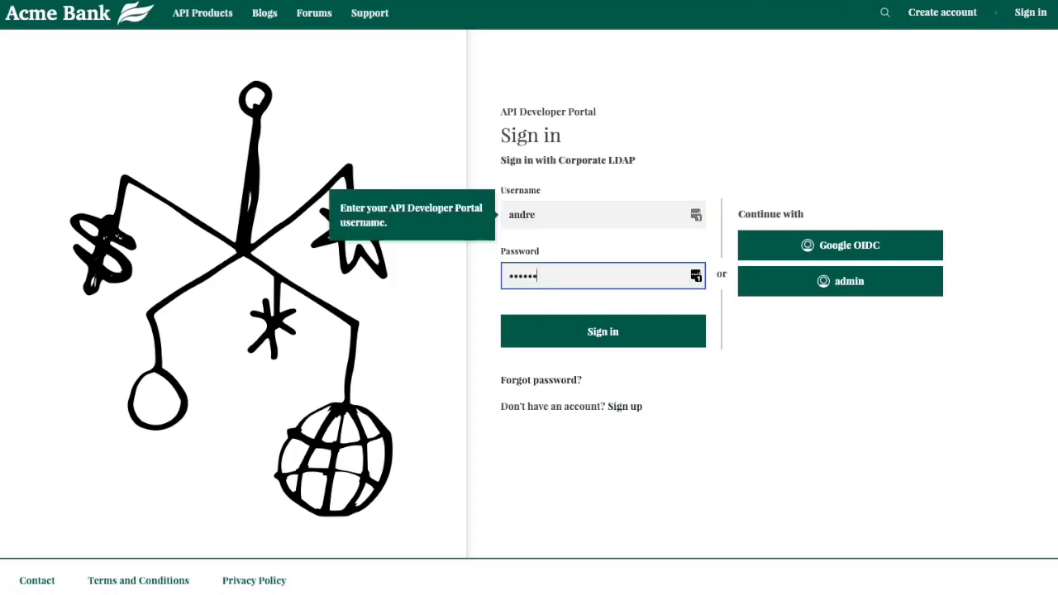
left_click(561, 331)
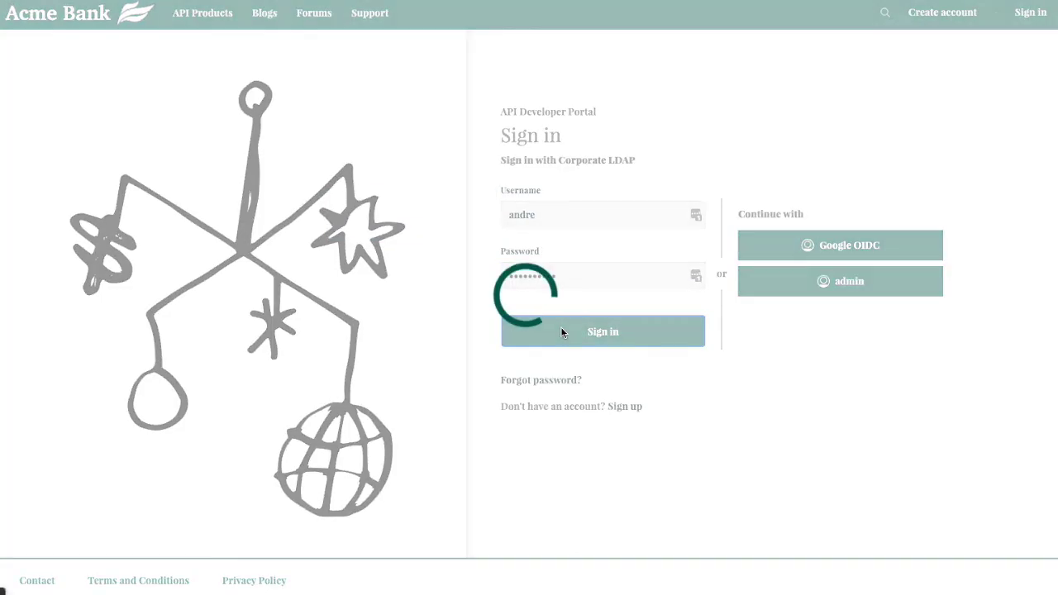
left_click(538, 350)
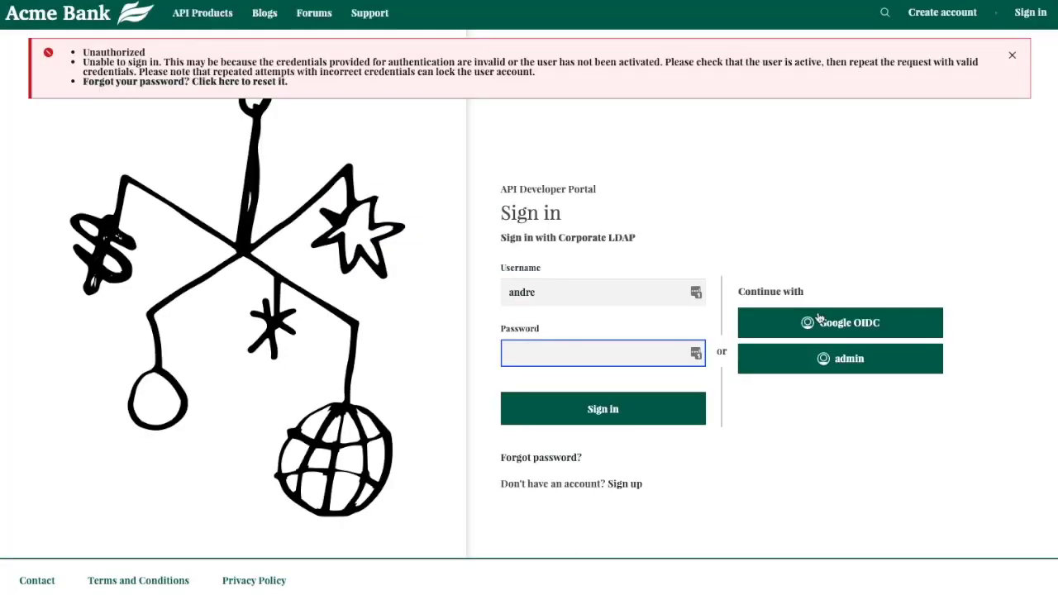
Sign in to the developer portal with Google OIDC
left_click(843, 316)
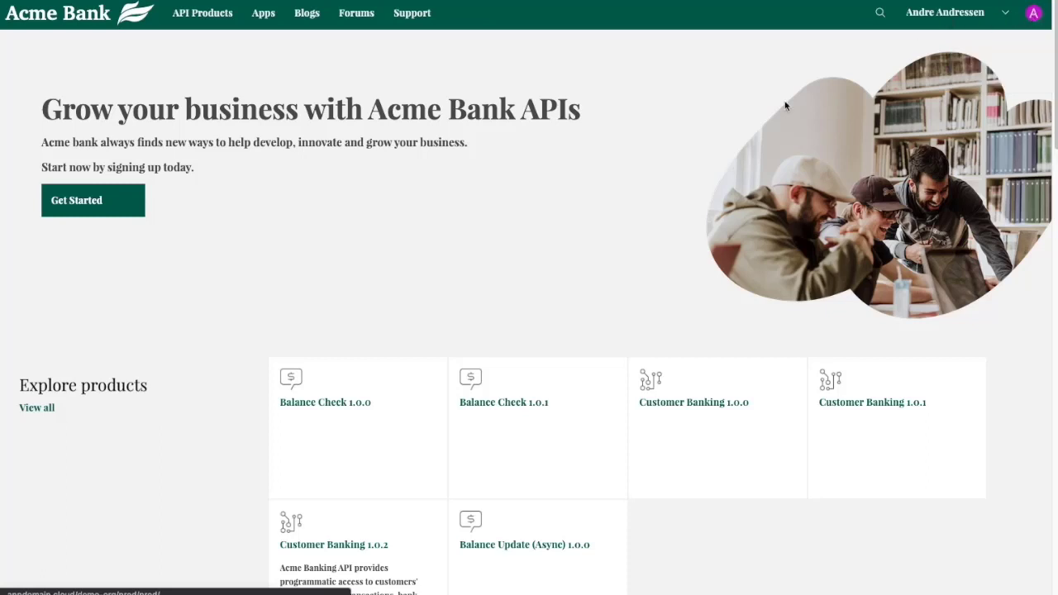
left_click(937, 17)
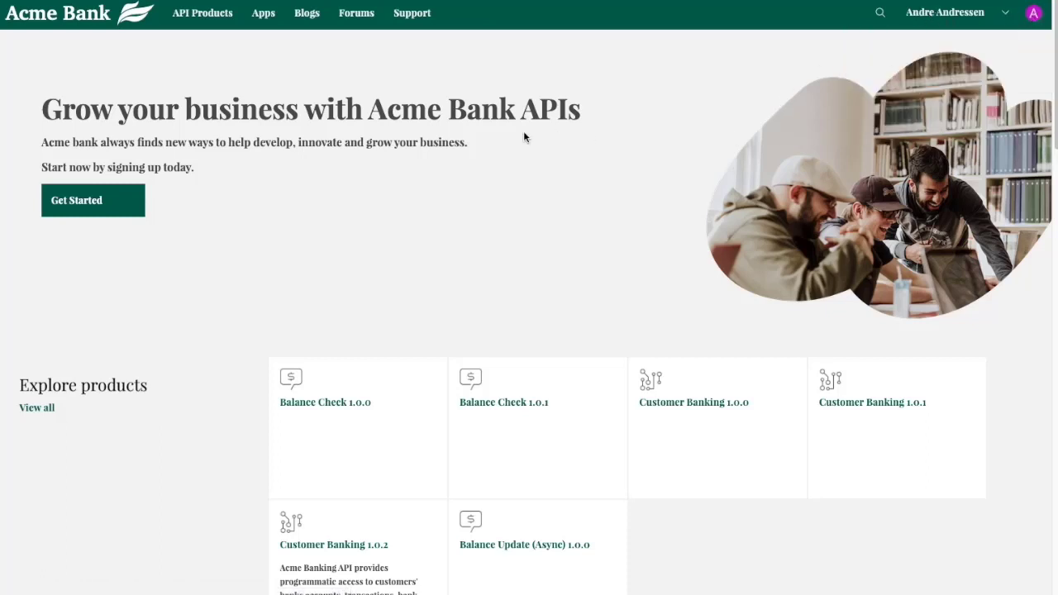
Start creating a new application from the Apps page and title it My Second App
left_click(263, 13)
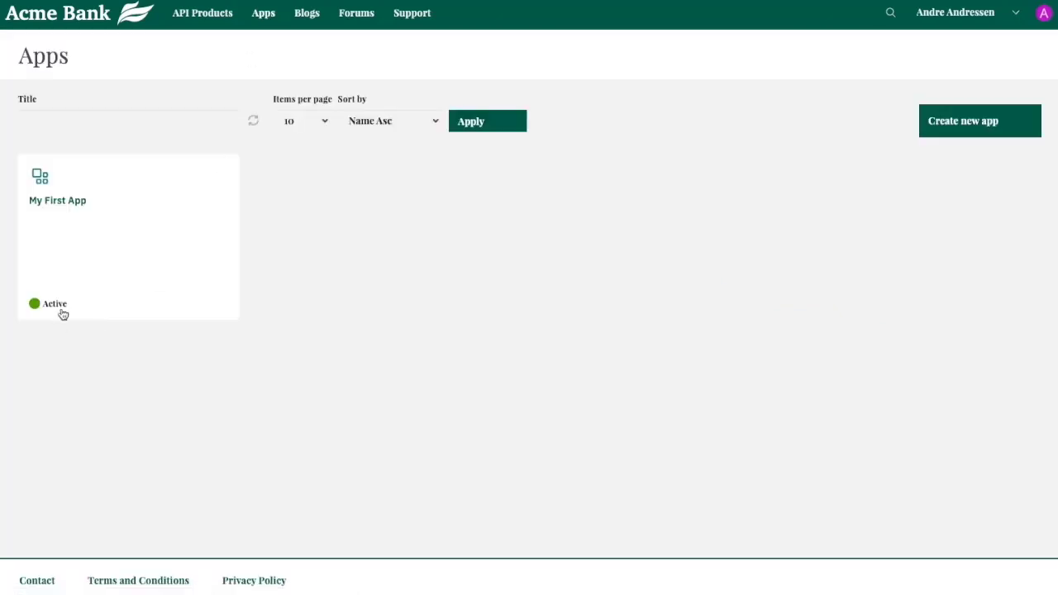
left_click(972, 122)
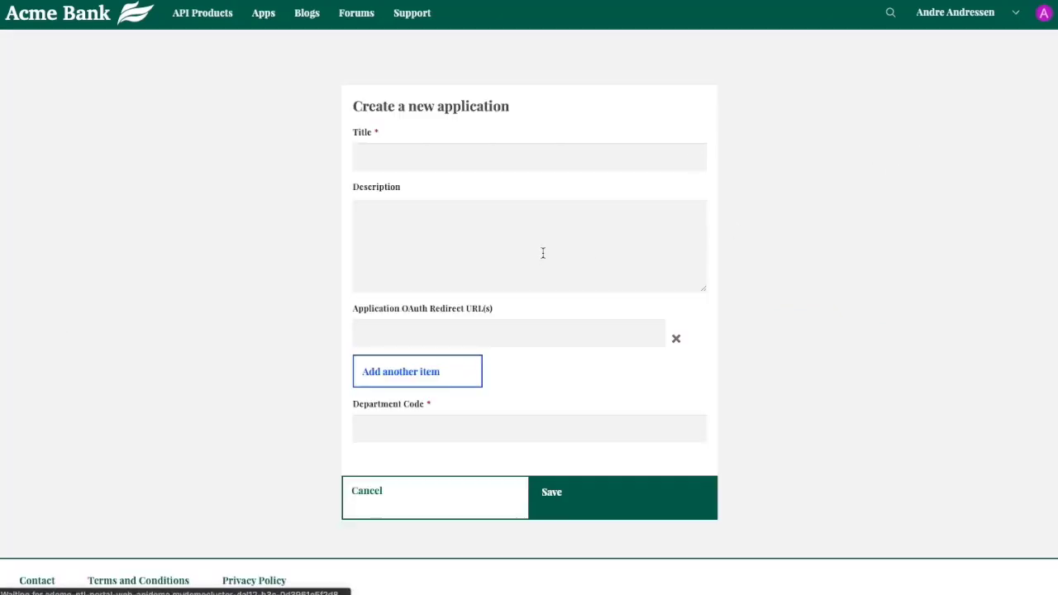
left_click(397, 158)
type("My")
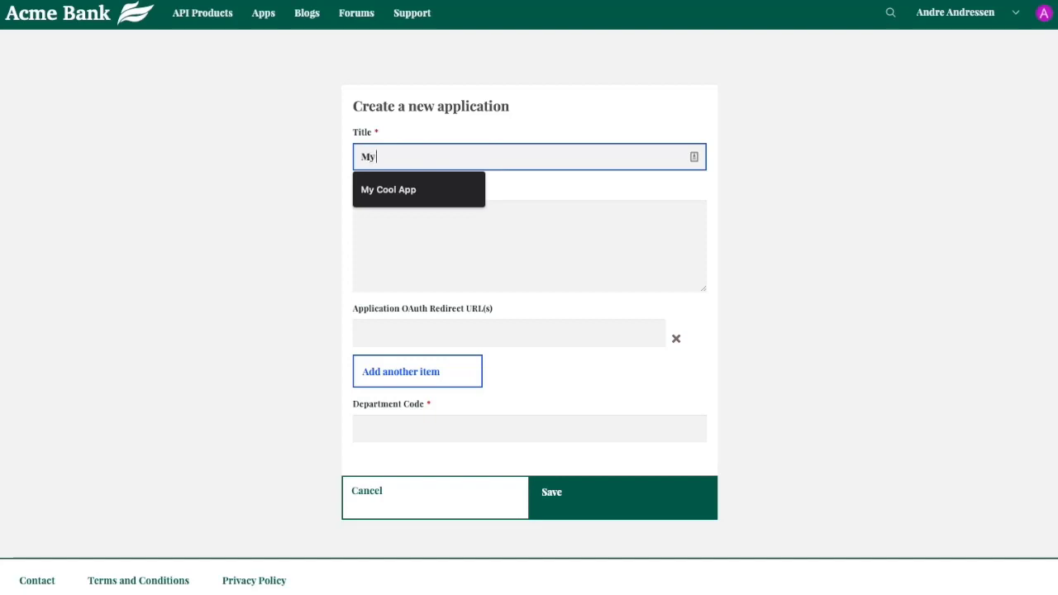
type(" Second App")
left_click(461, 331)
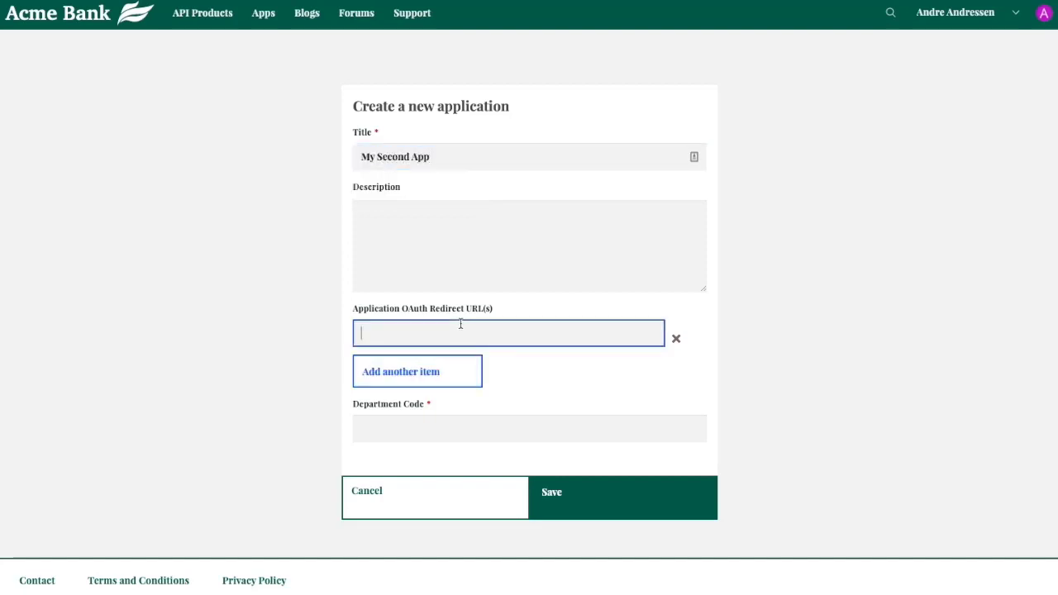
left_click(458, 371)
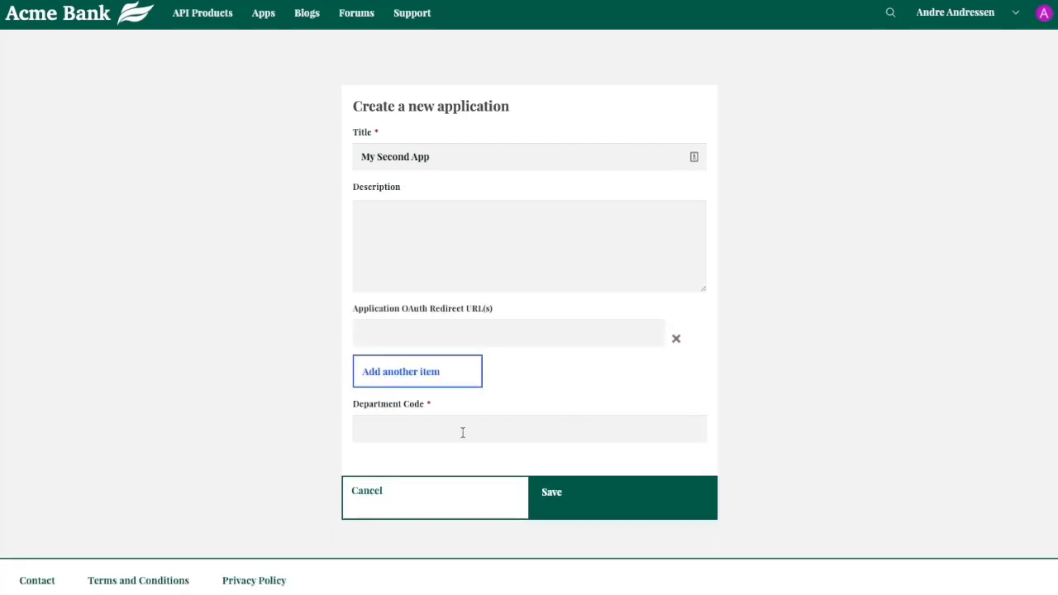
Try to save the new application with the department code 13133
left_click(411, 435)
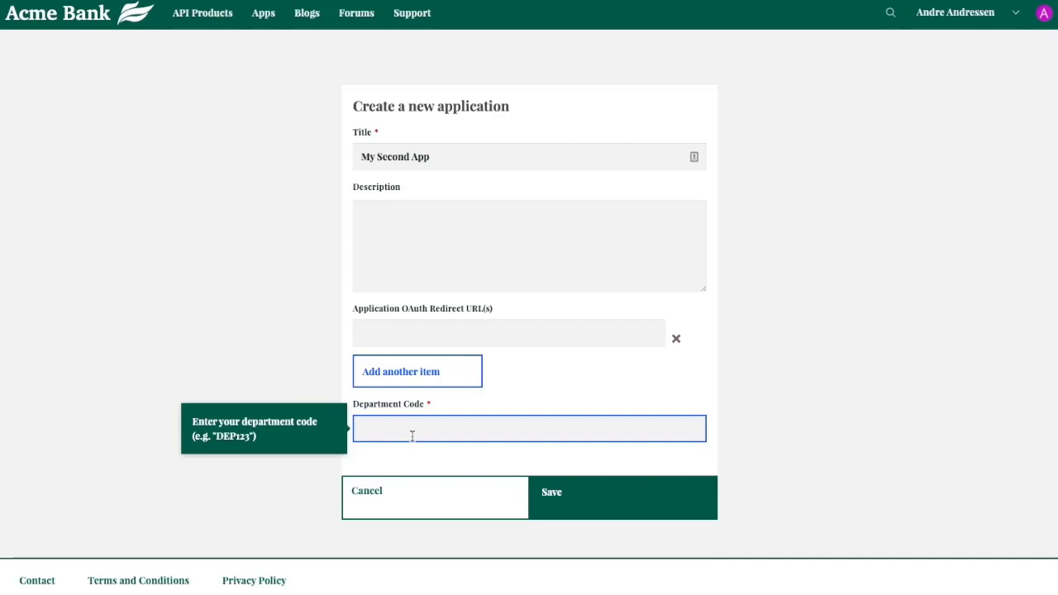
type("DEP1")
double_click(392, 432)
key("BackSpace")
type("adlkalsf")
double_click(404, 427)
type("13133")
left_click(581, 519)
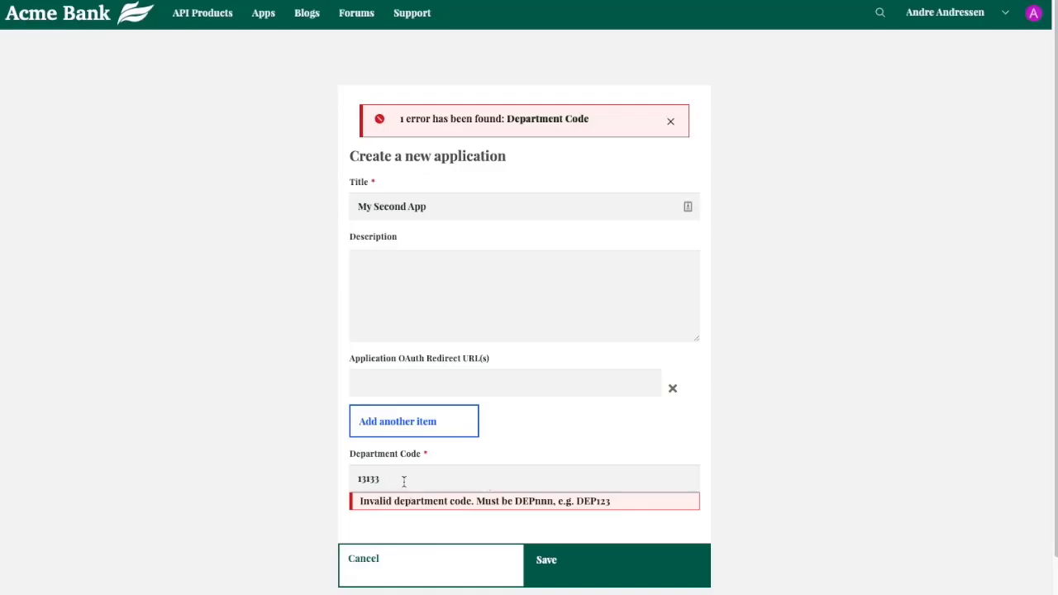
Set the department code to DEP123, save the application, and dismiss its generated credentials
double_click(446, 484)
type("DEP123")
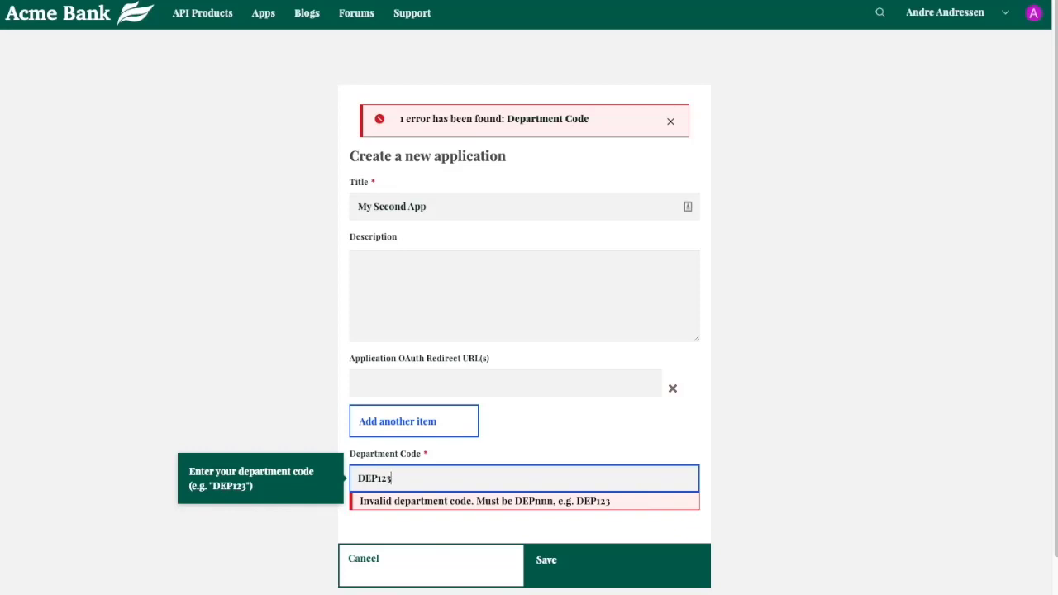
left_click(567, 563)
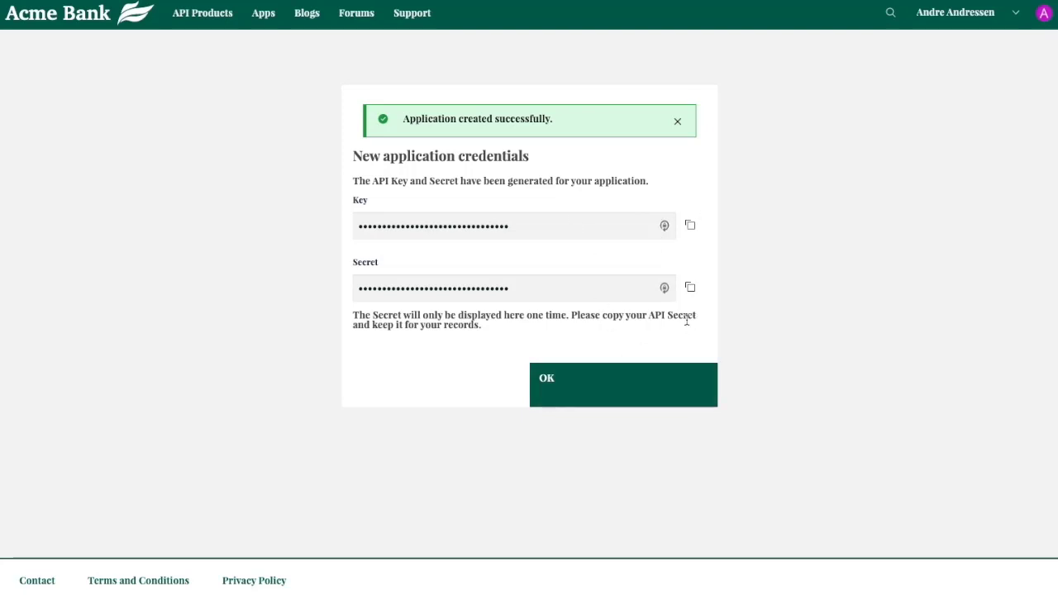
left_click(600, 386)
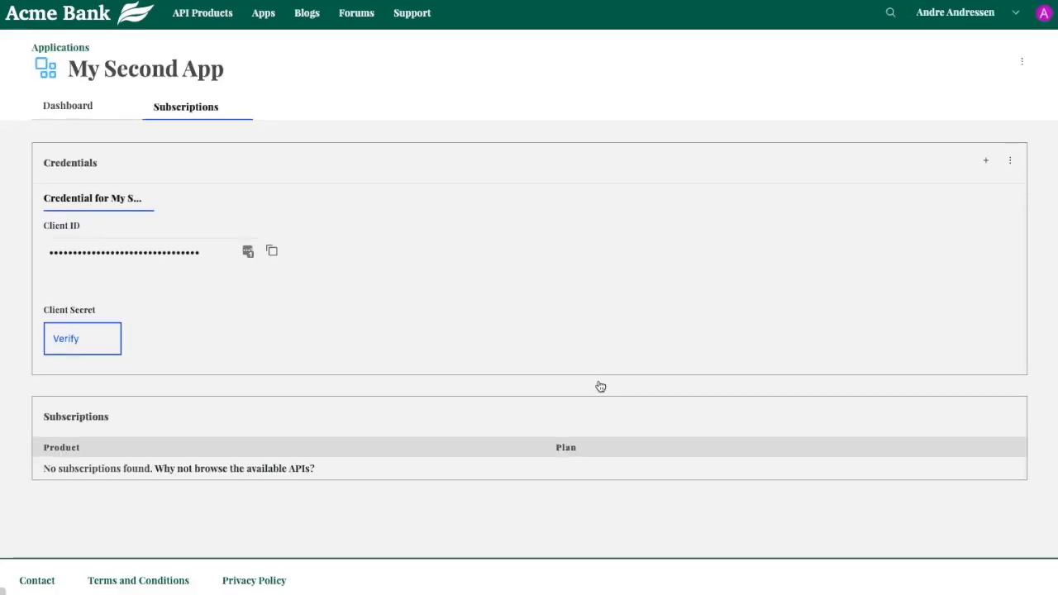
Review My Second App's dashboard with its API statistics, and its credentials and subscriptions
left_click(43, 109)
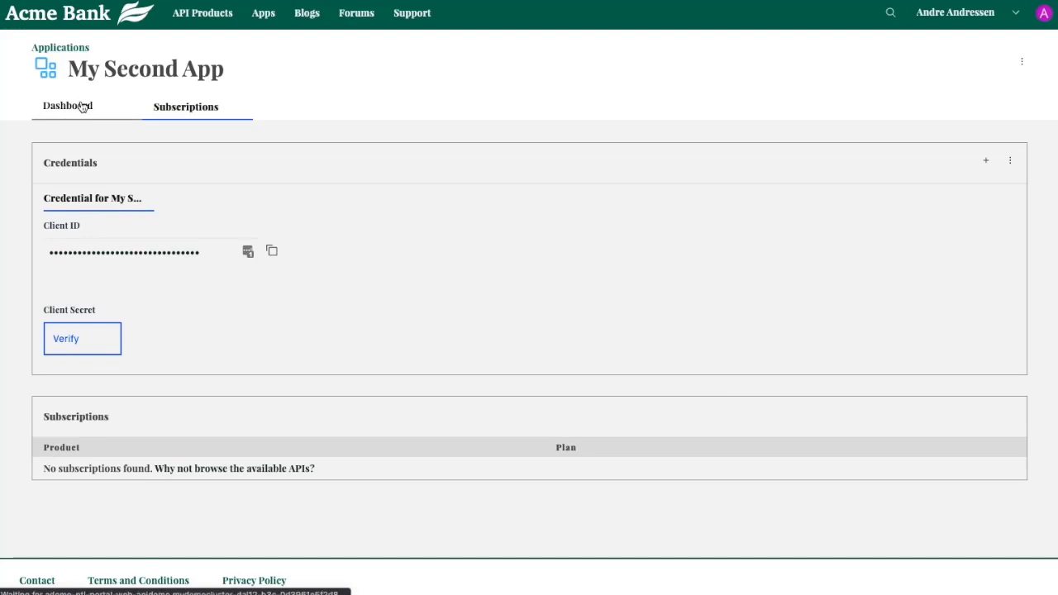
scroll(338, 437, "down", 2)
scroll(337, 438, "up", 2)
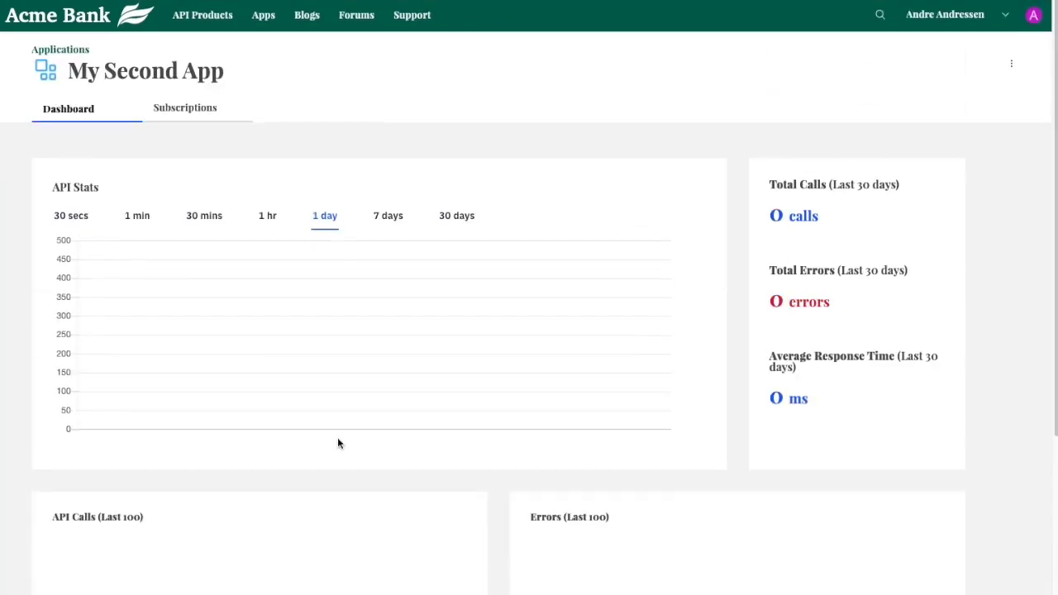
scroll(573, 404, "down", 2)
scroll(574, 405, "up", 1)
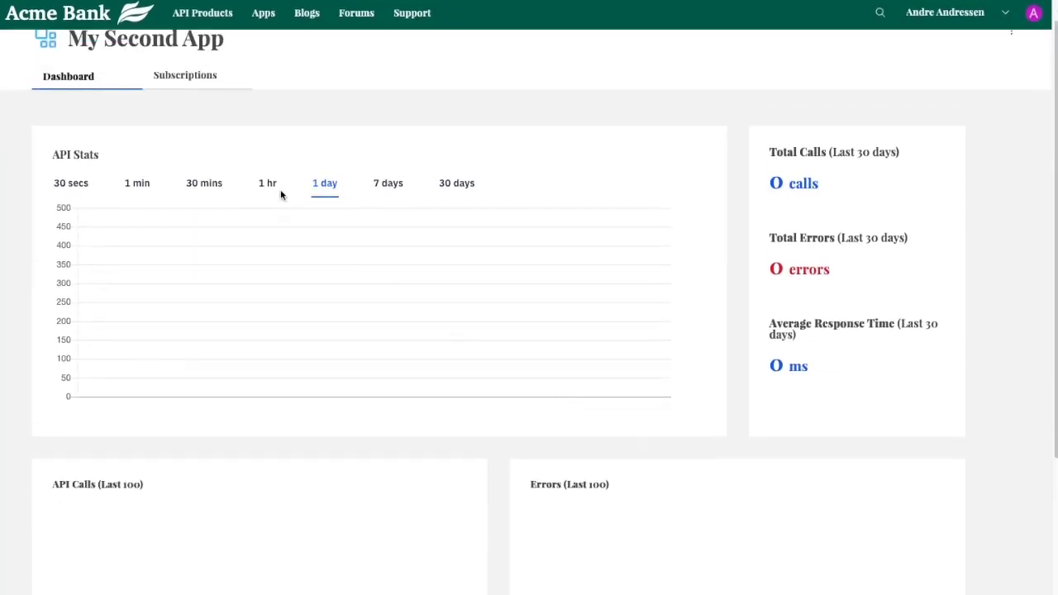
left_click(176, 78)
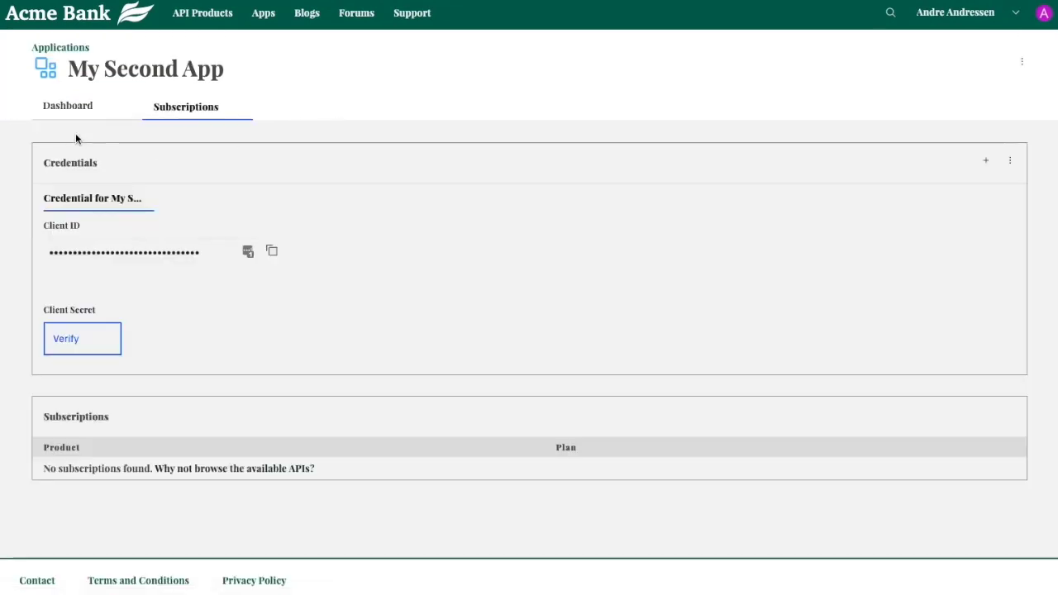
left_click(65, 108)
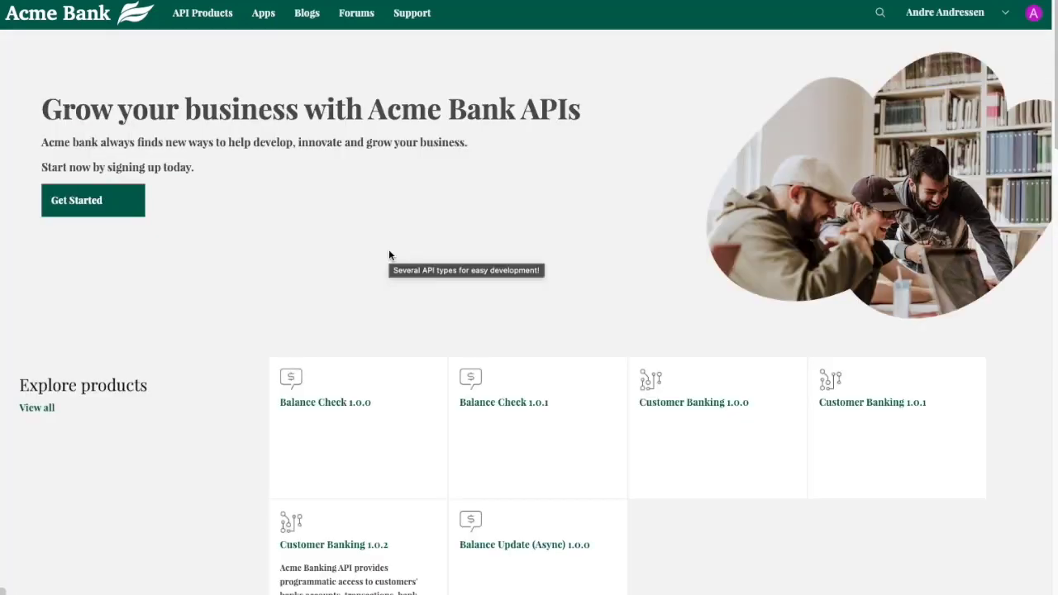
Open the Customer Banking 1.0.2 product from the full list of API products
scroll(184, 367, "down", 1)
scroll(183, 371, "up", 1)
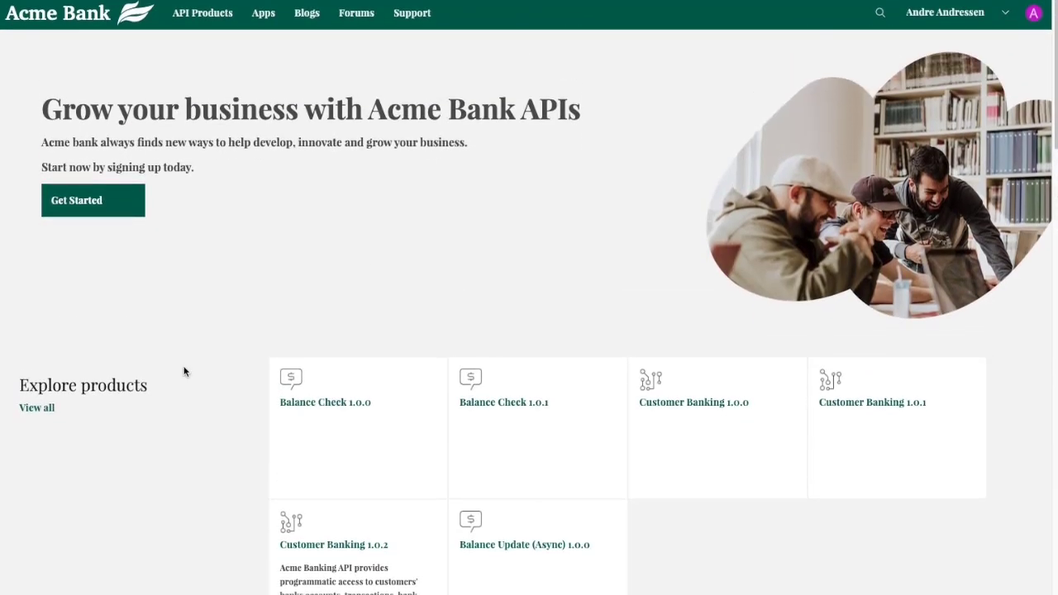
left_click(36, 409)
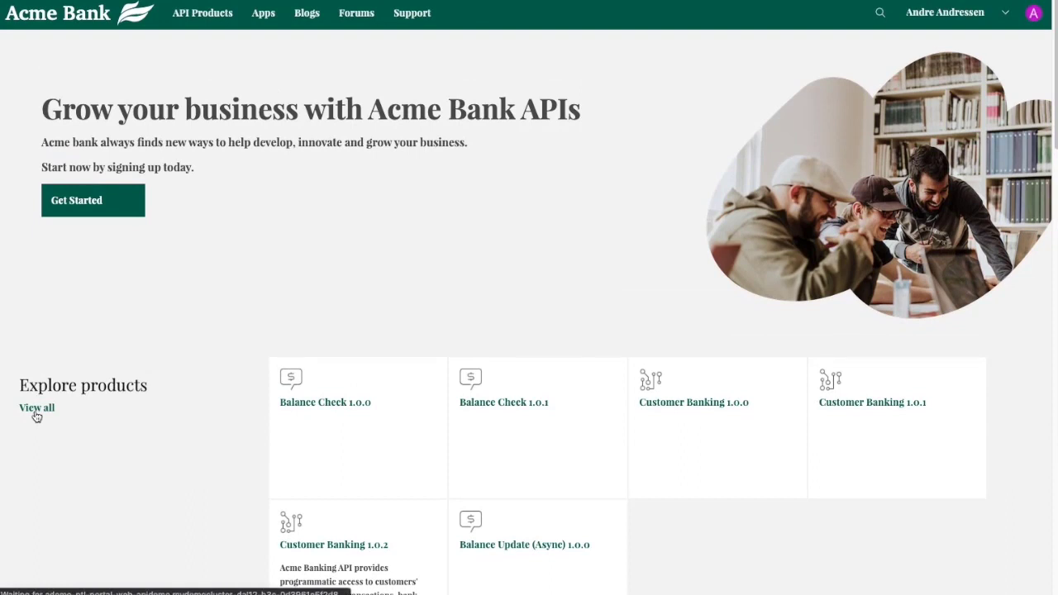
scroll(37, 413, "down", 3)
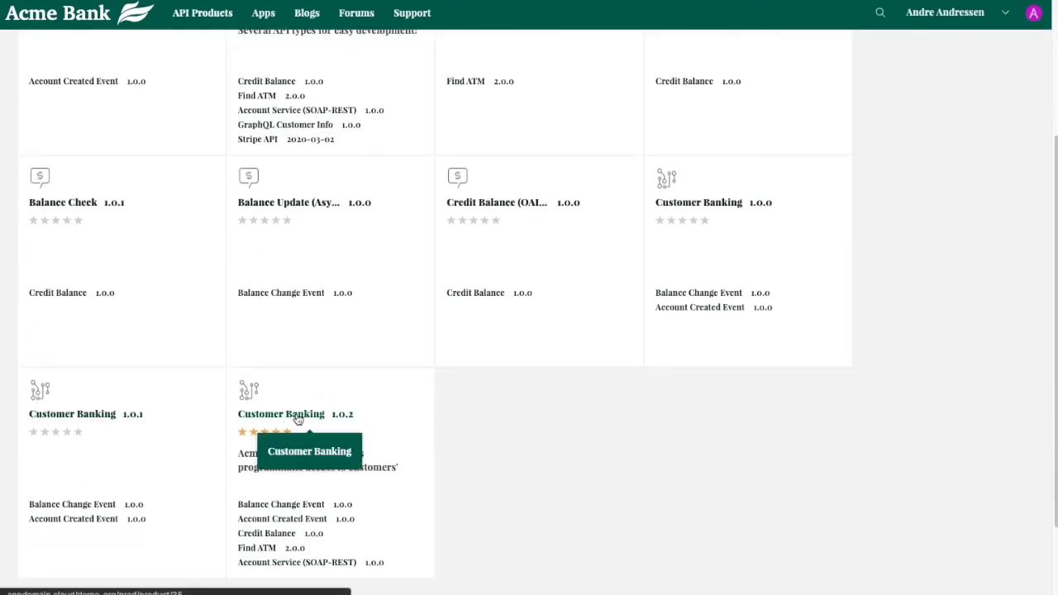
left_click(298, 416)
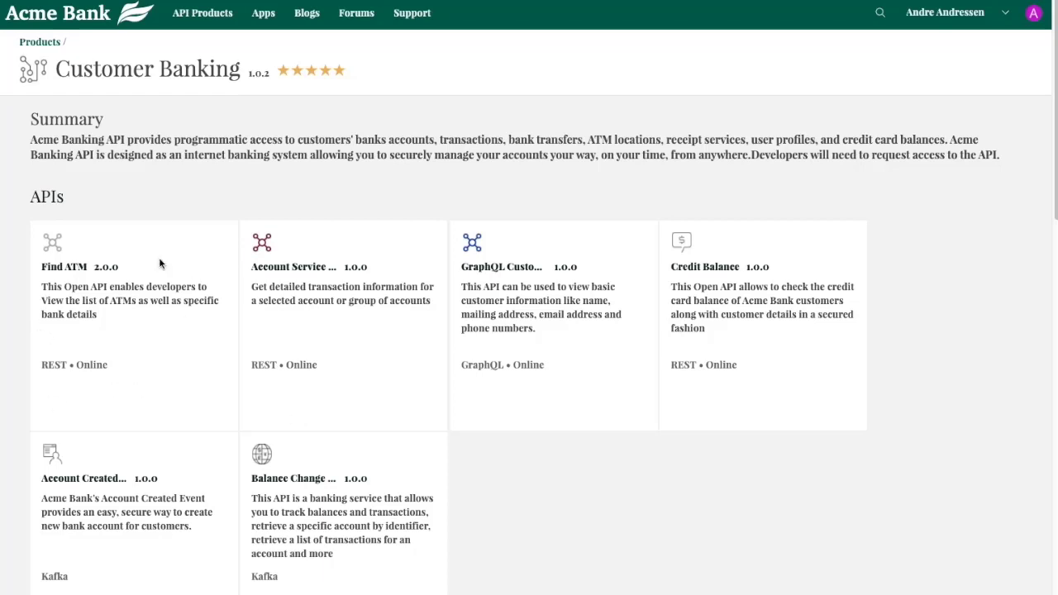
Open the Find ATM API and inspect the GET /details test form with its Accept header options
scroll(541, 452, "down", 1)
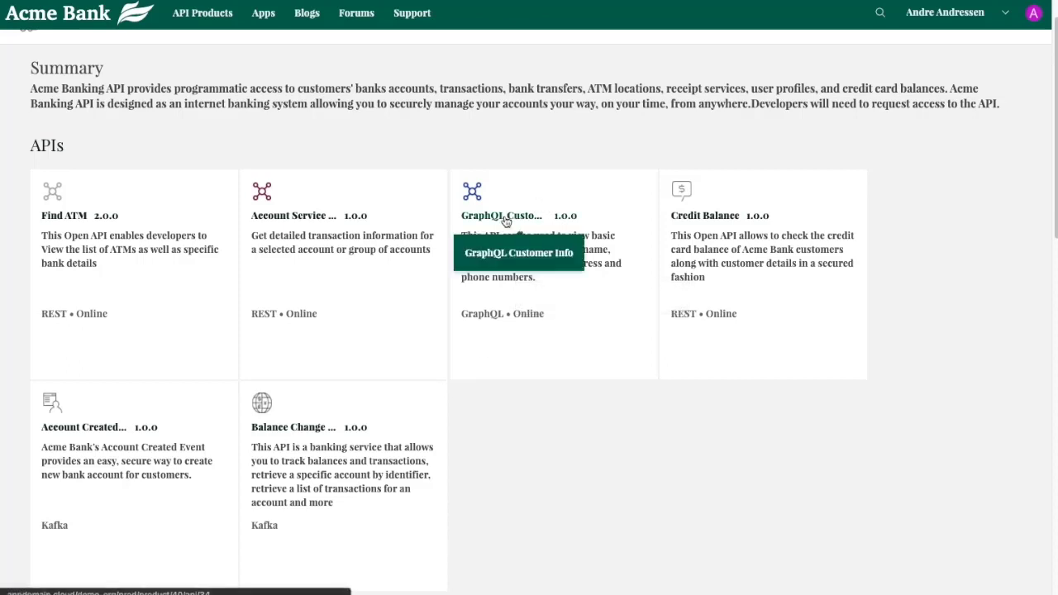
left_click(89, 219)
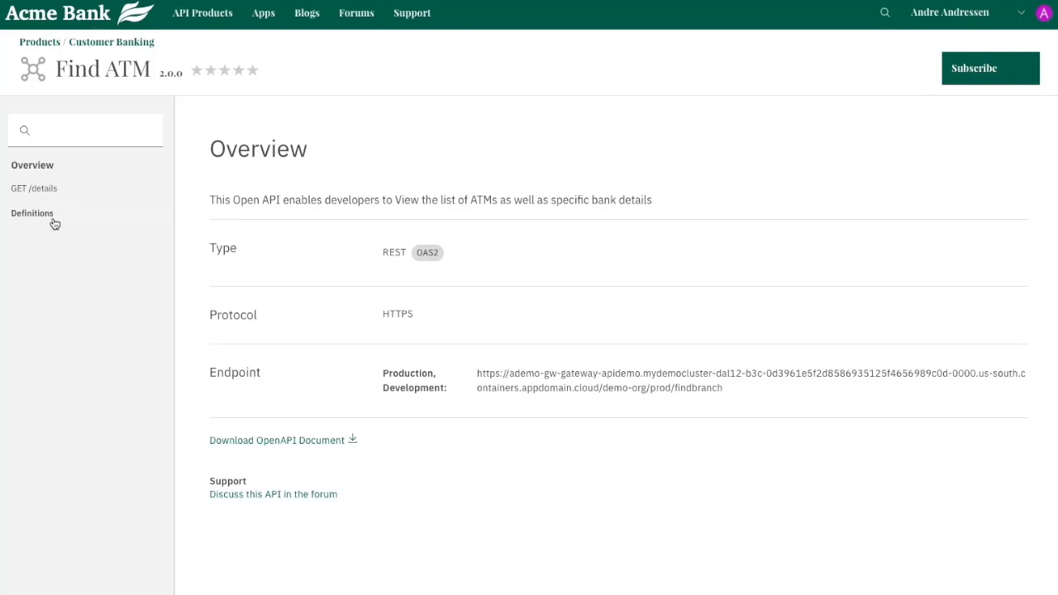
left_click(45, 192)
left_click(345, 205)
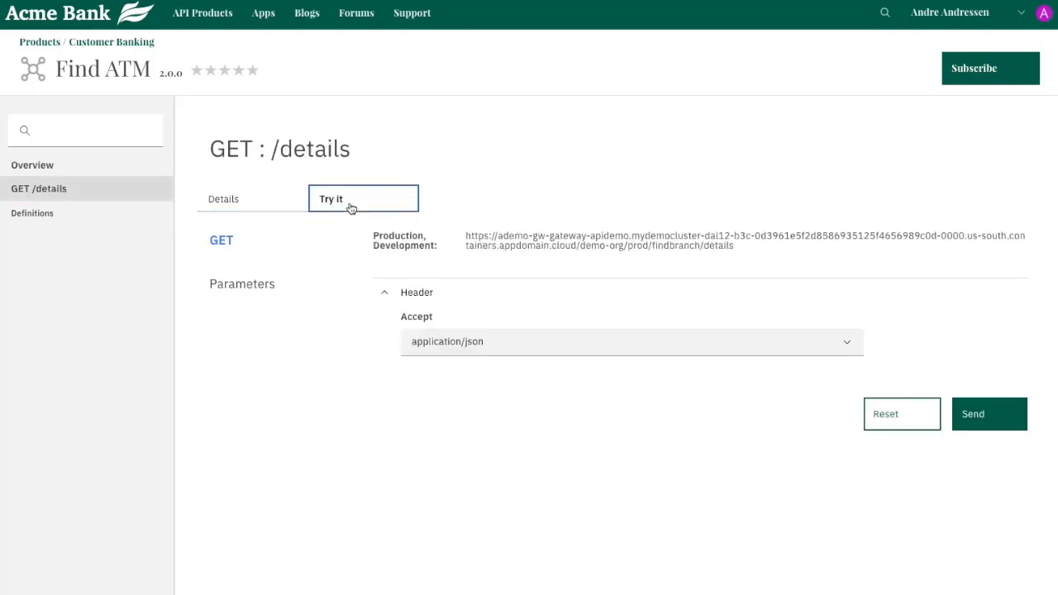
left_click(491, 355)
left_click(491, 342)
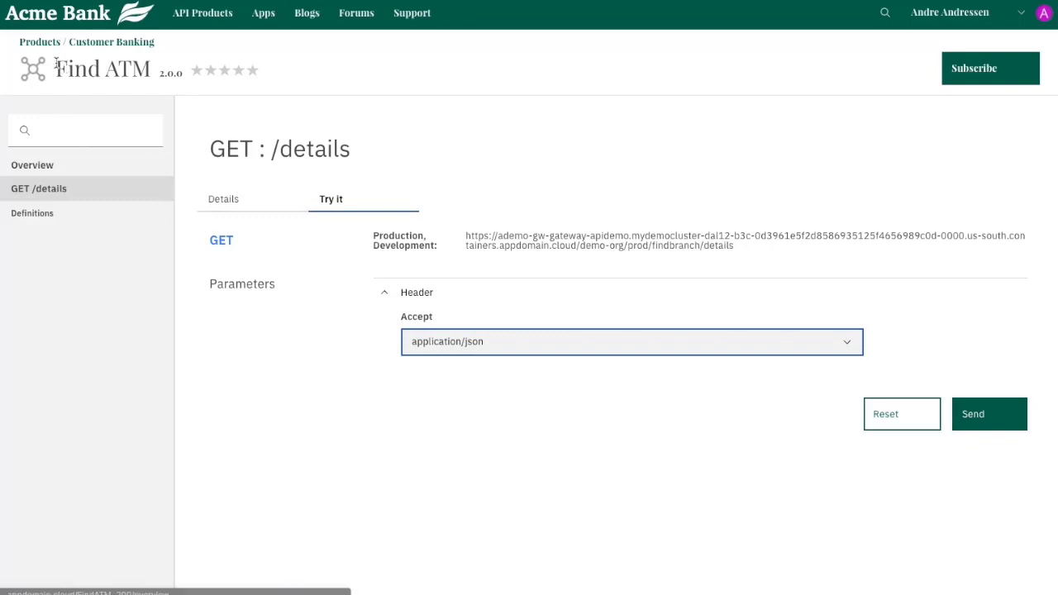
Return to Customer Banking and examine the GraphQL Customer Info API's overview and query test page
left_click(104, 43)
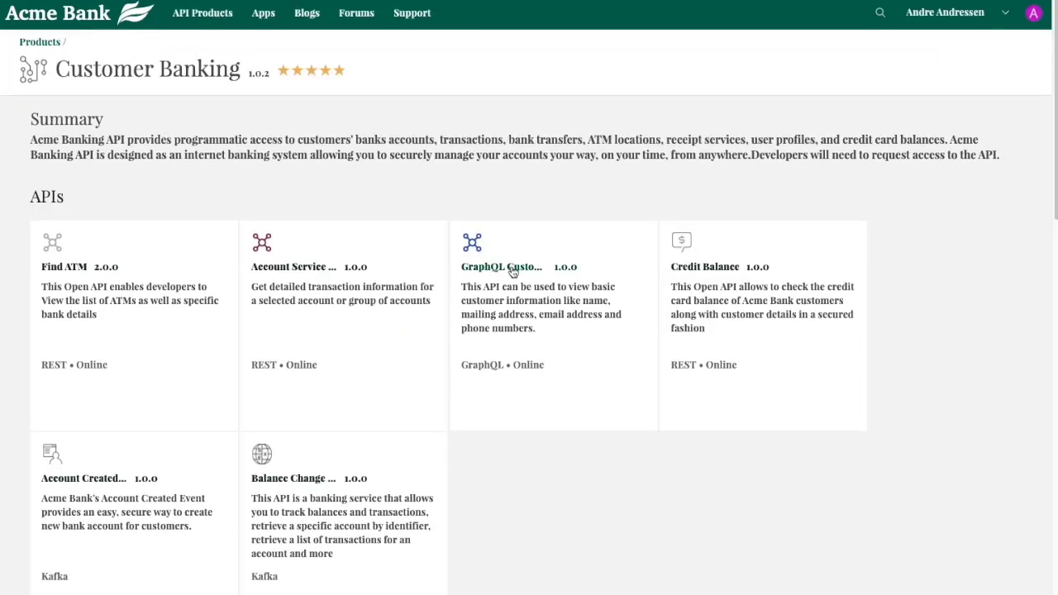
left_click(513, 272)
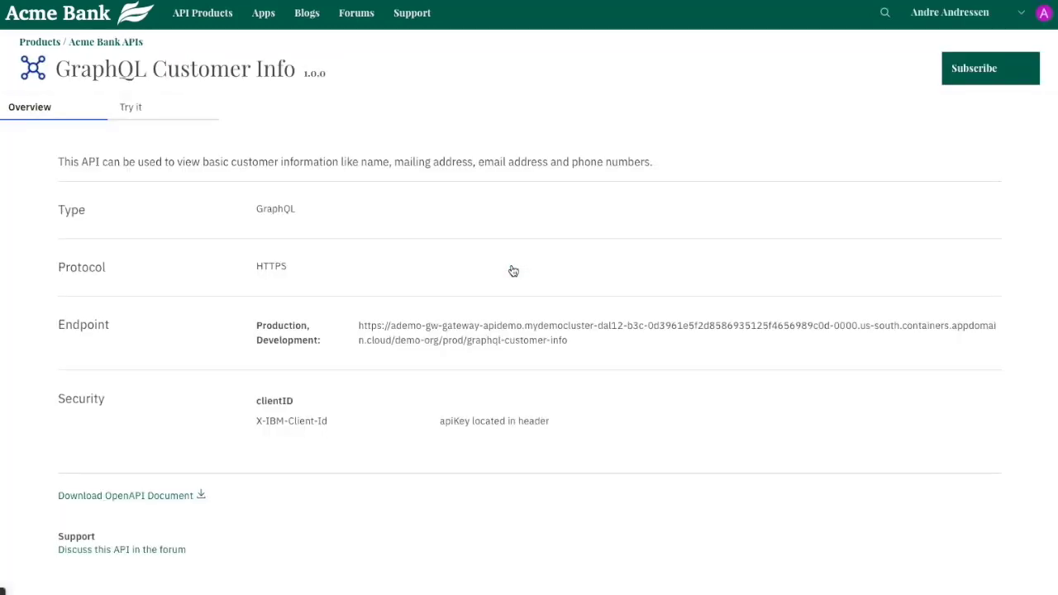
left_click(124, 116)
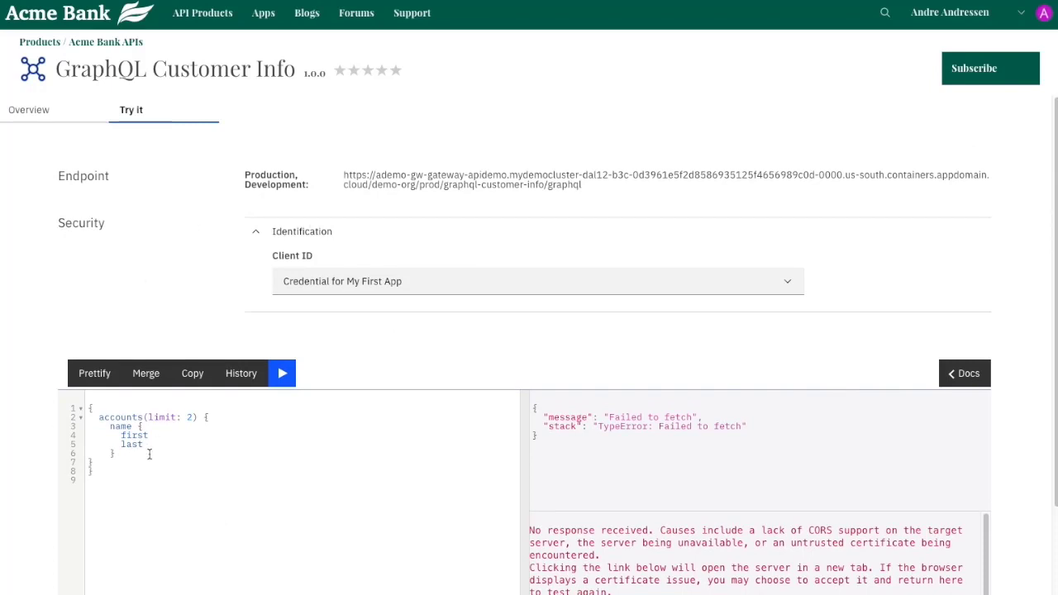
left_click(29, 109)
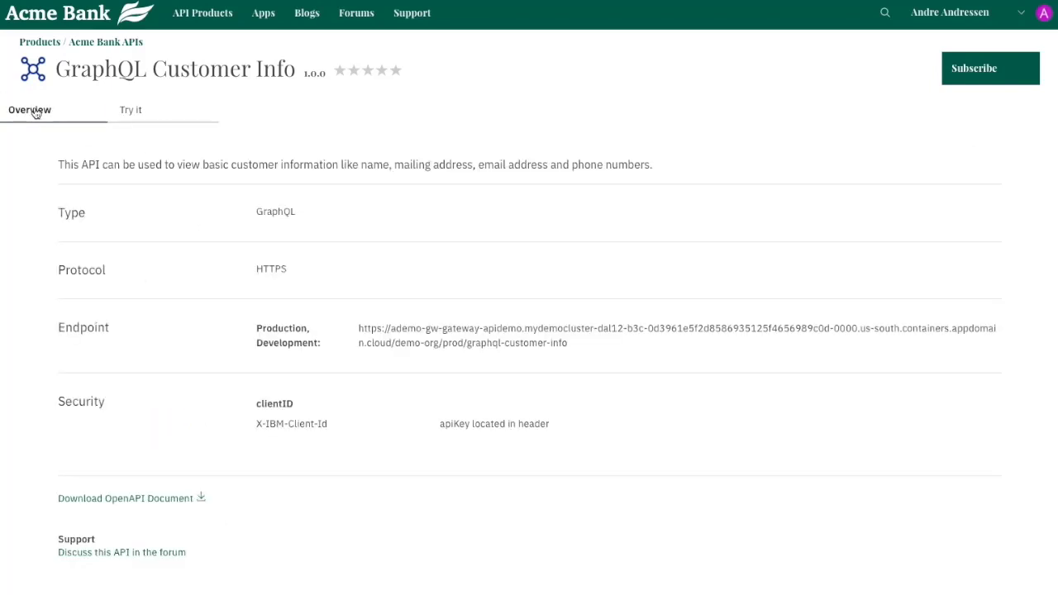
Open the Balance Change Event API in Customer Banking and view its balanceUpdate channel
left_click(95, 45)
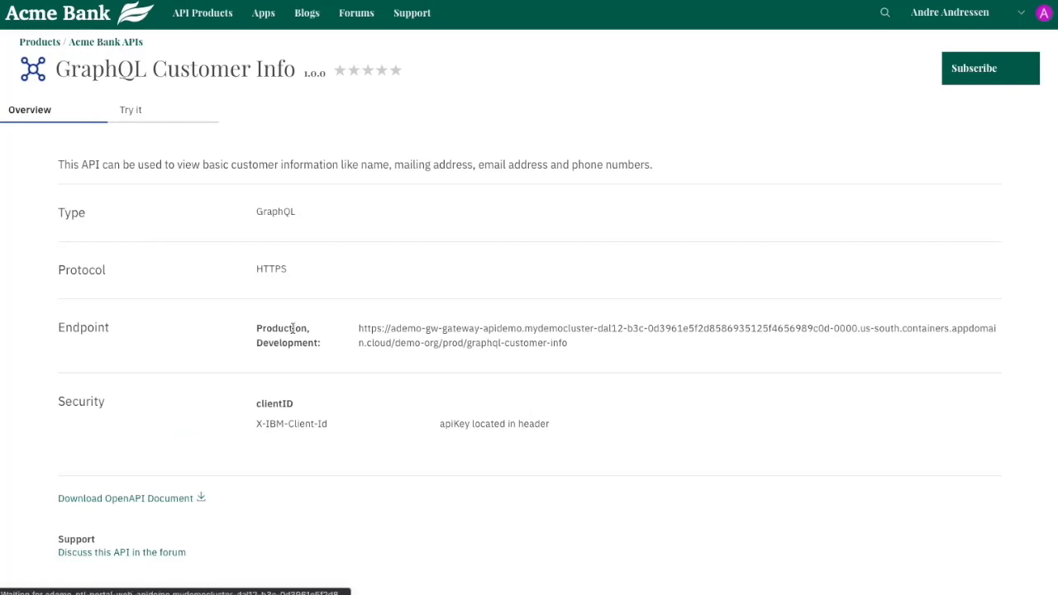
scroll(286, 479, "down", 1)
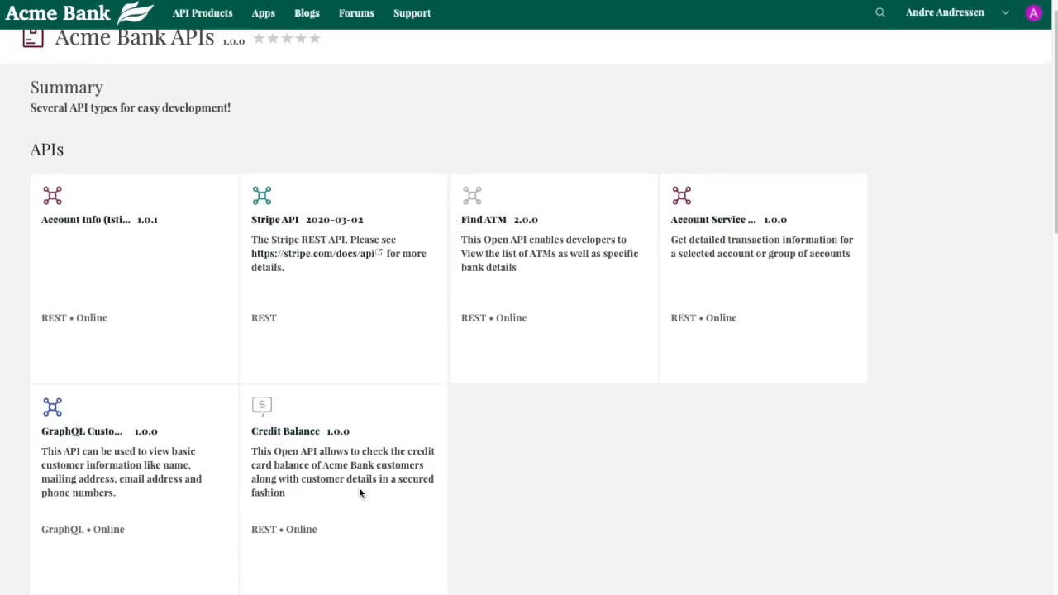
left_click(283, 413)
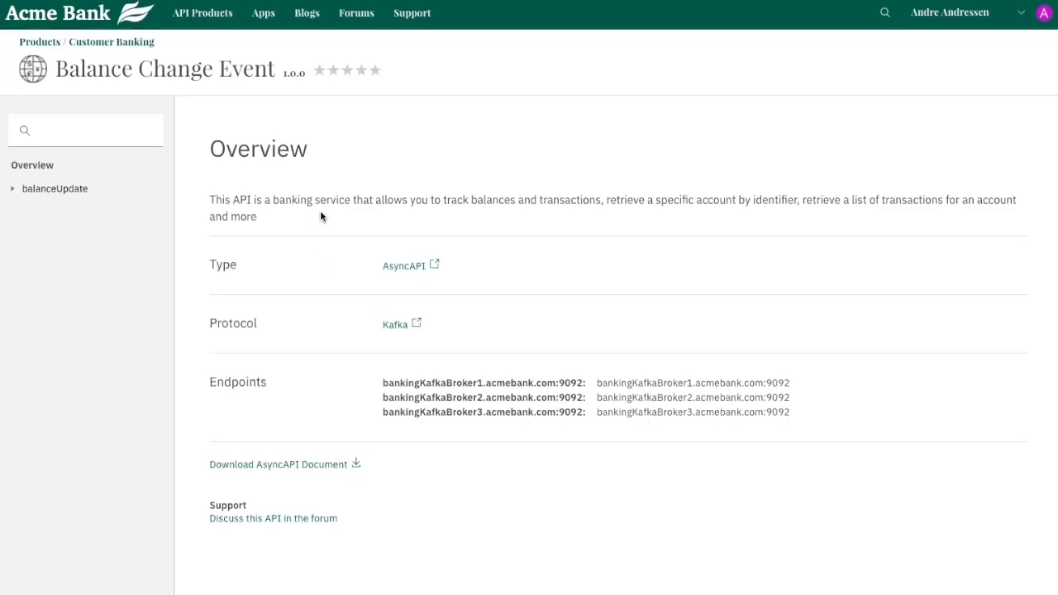
left_click(58, 190)
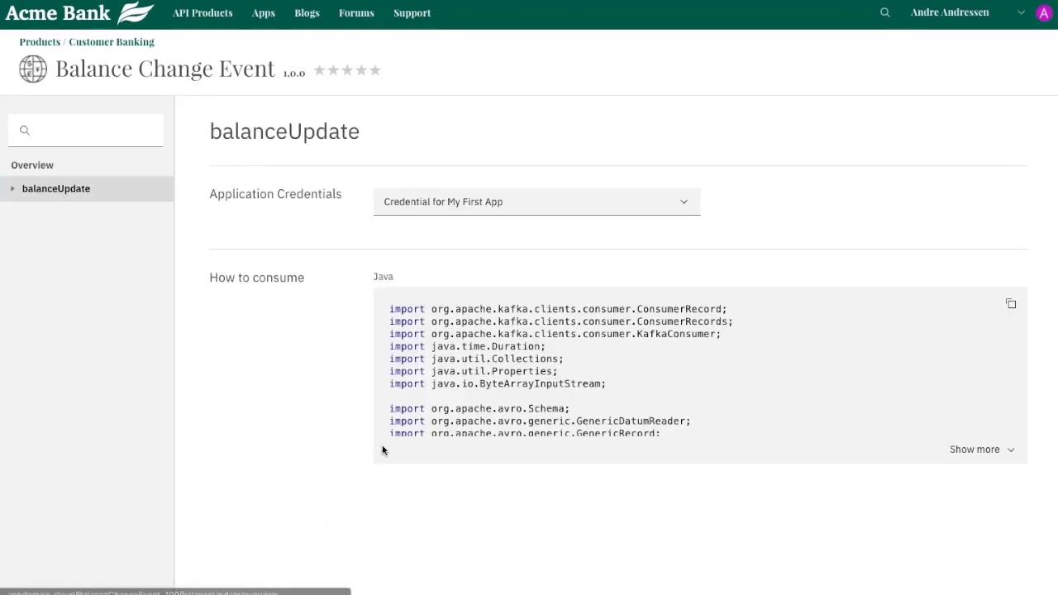
Check the application credential choices, keeping Credential for My First App, and read through the full Java consumer sample
left_click(536, 202)
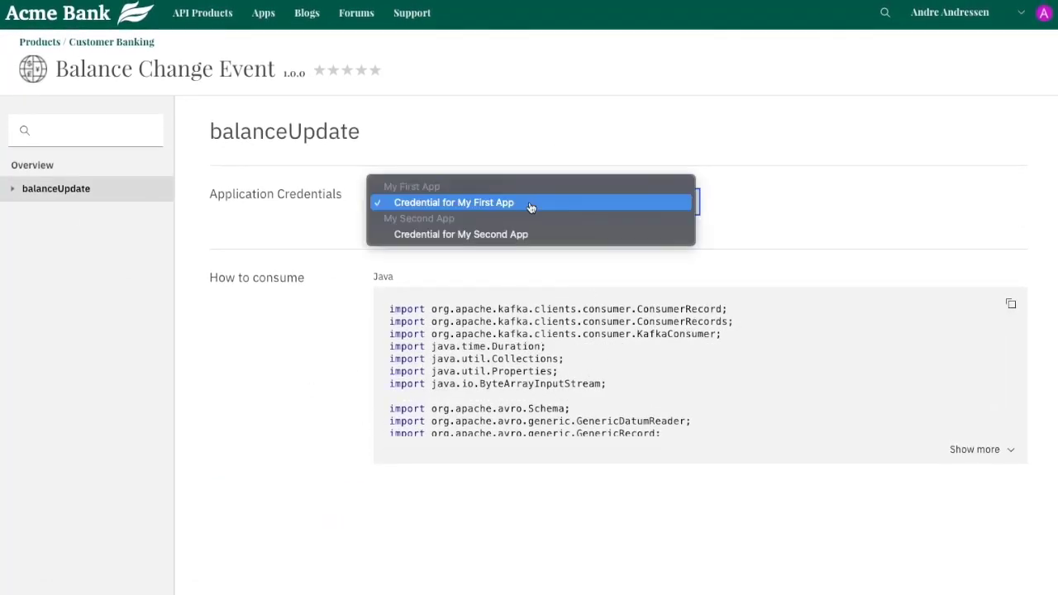
left_click(538, 203)
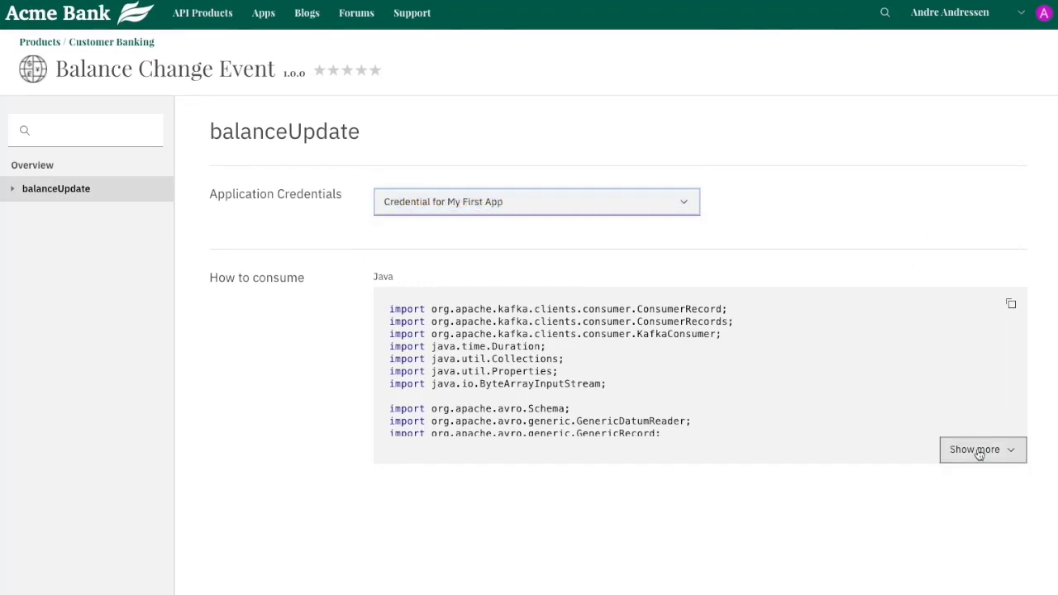
left_click(976, 447)
scroll(851, 513, "down", 10)
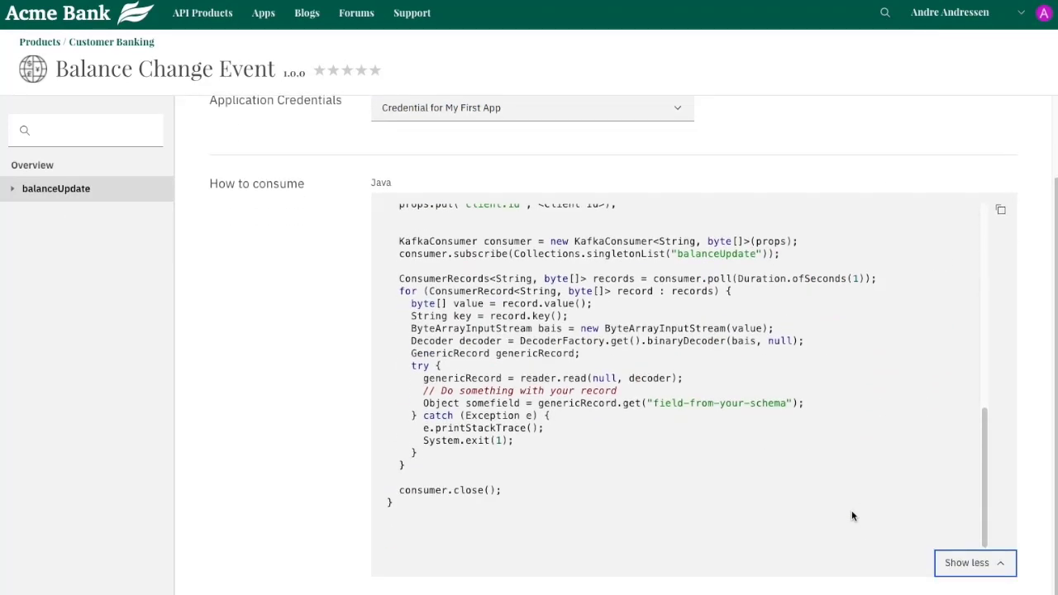
scroll(851, 510, "up", 10)
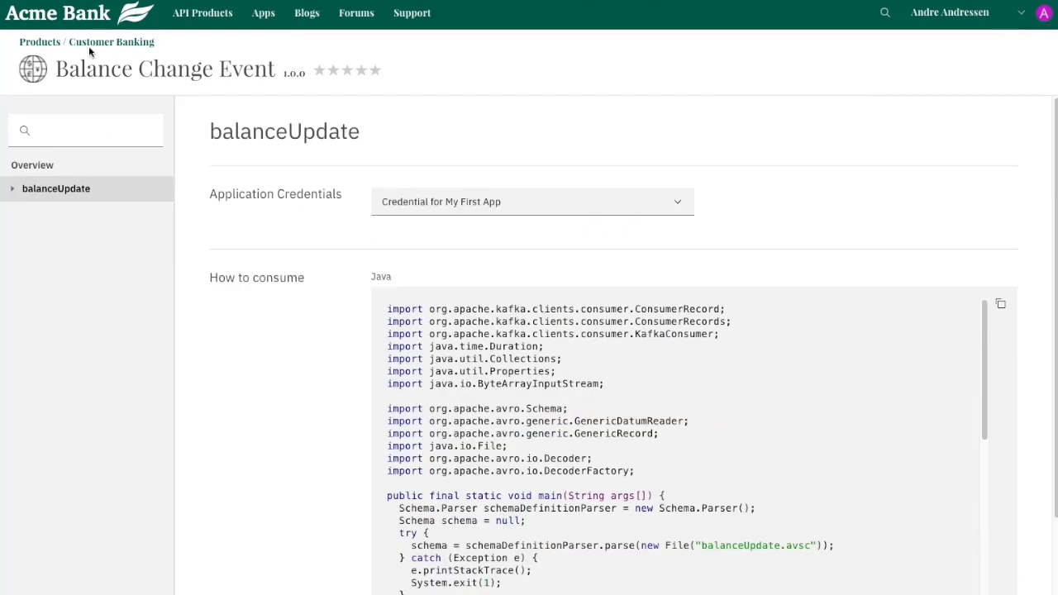
Go back through Customer Banking to the API products list and open the Acme Bank APIs product to view its APIs
left_click(96, 46)
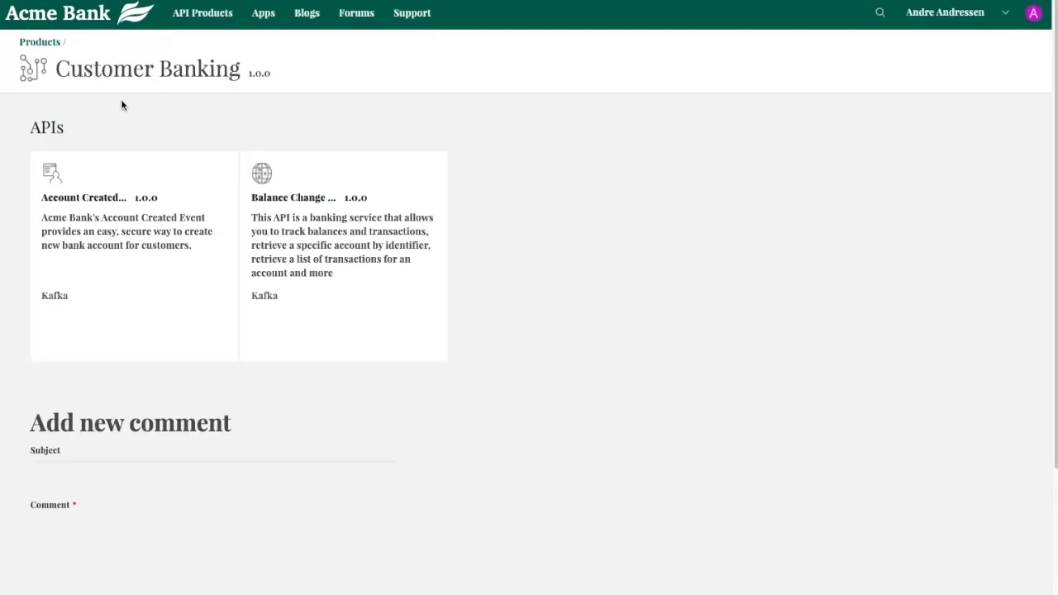
left_click(42, 47)
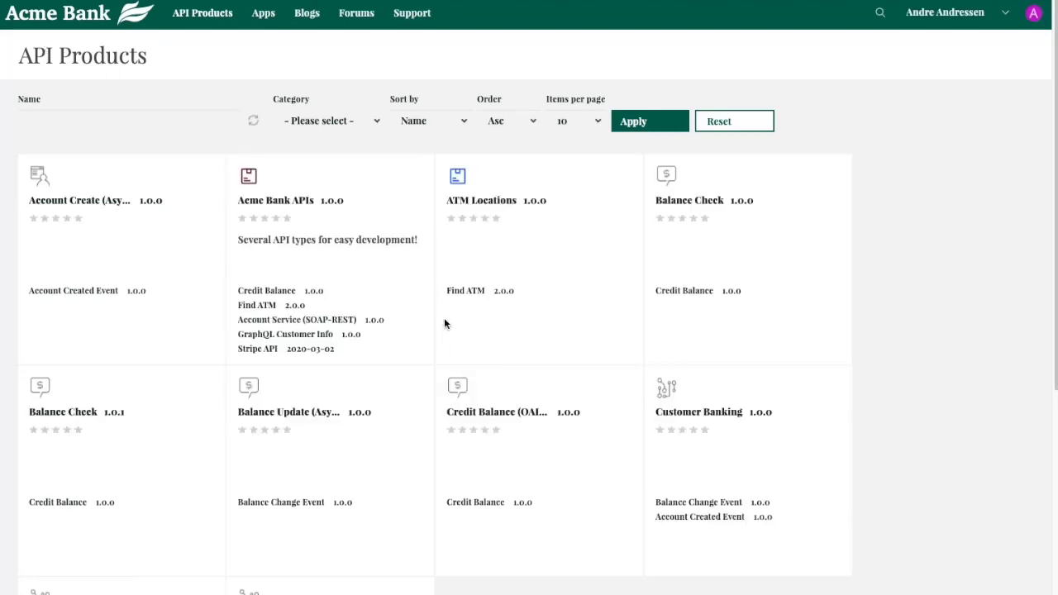
left_click(300, 201)
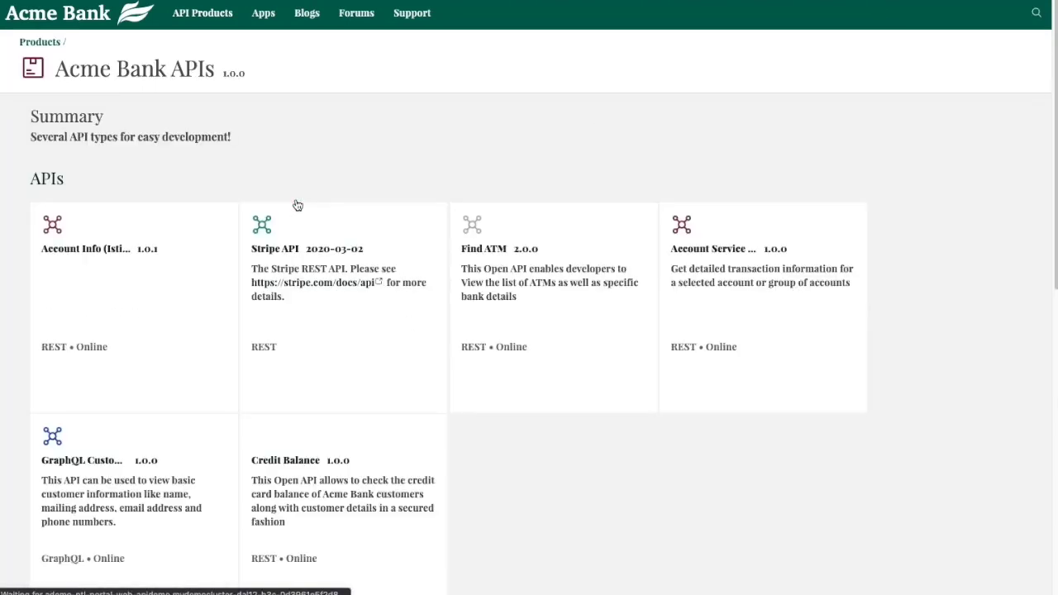
scroll(319, 467, "down", 1)
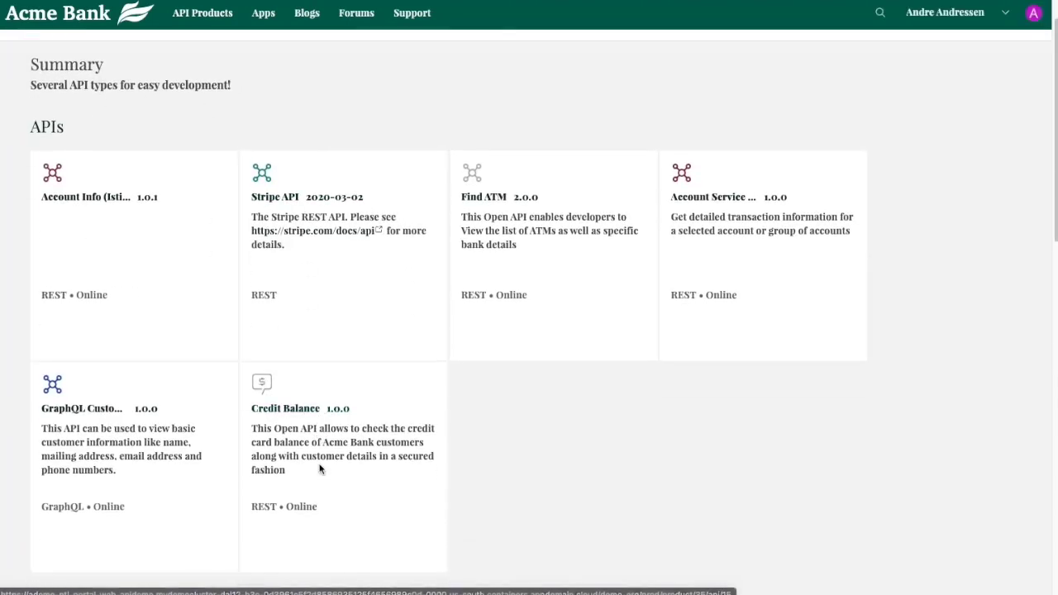
Open the Stripe API in Acme Bank APIs and look through its operations list and overview
left_click(287, 204)
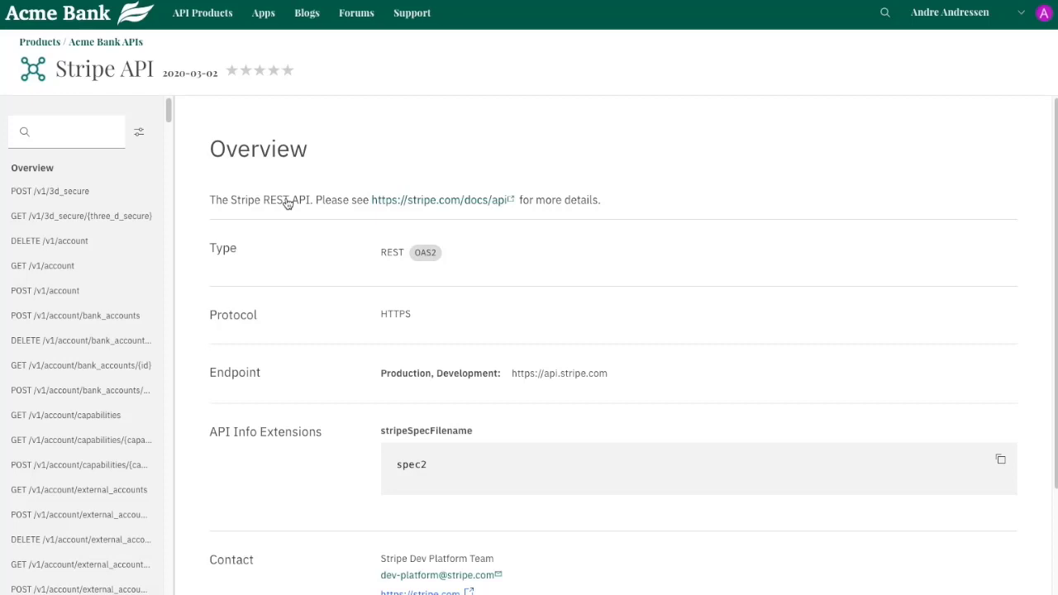
scroll(75, 322, "down", 3)
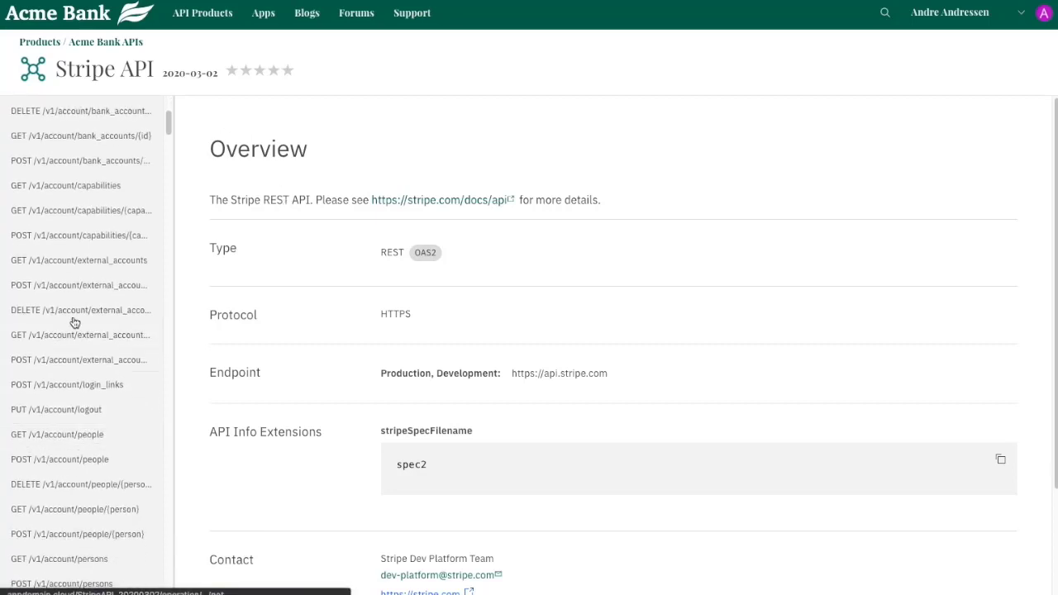
left_click(79, 294)
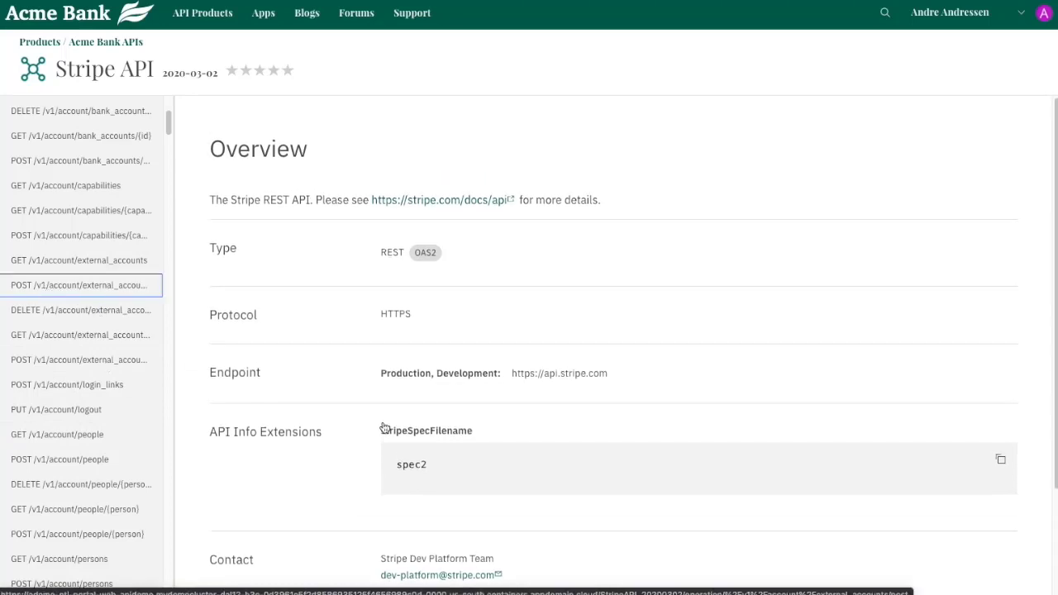
scroll(237, 324, "down", 2)
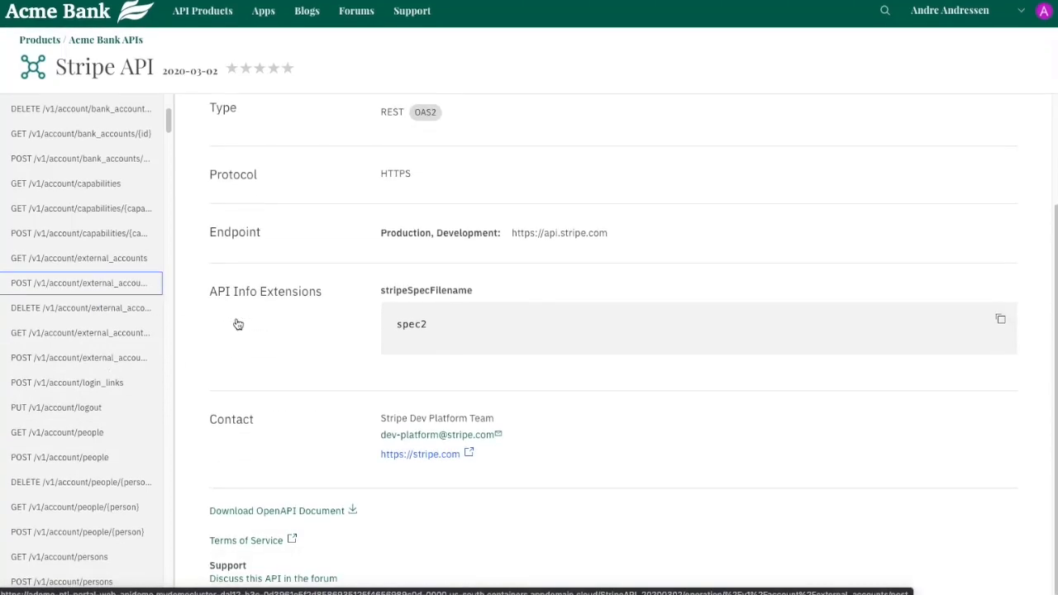
scroll(237, 323, "up", 2)
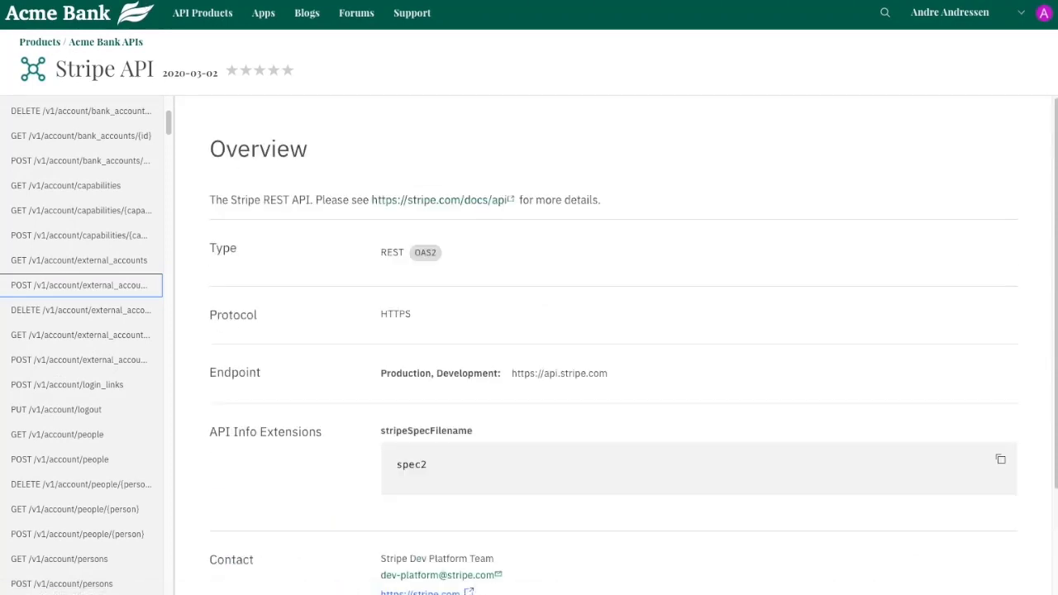
Return to the API products list and open the Customer Banking 1.0.2 product
left_click(78, 18)
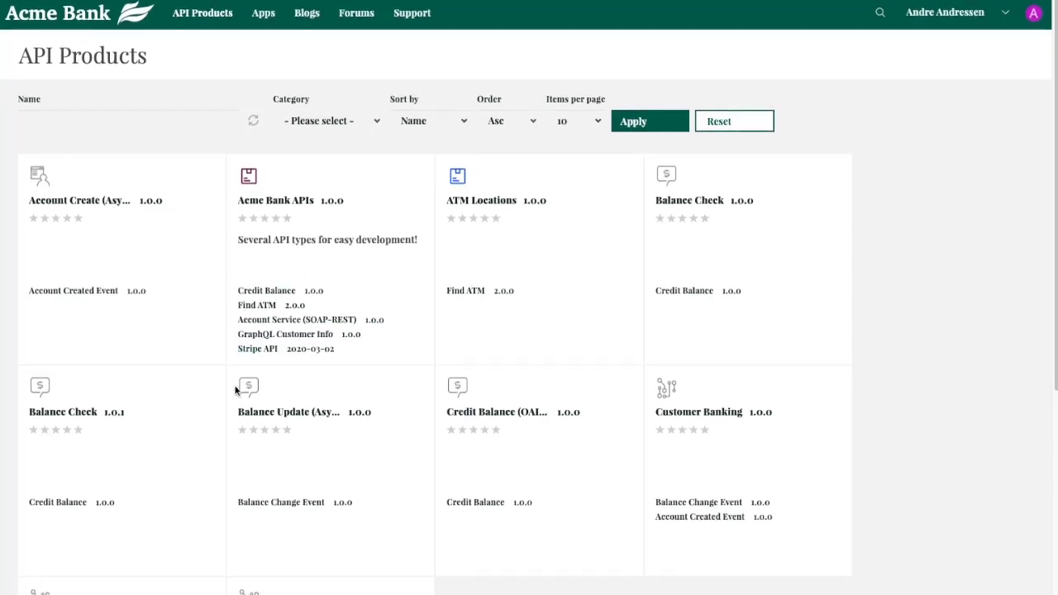
scroll(236, 389, "down", 2)
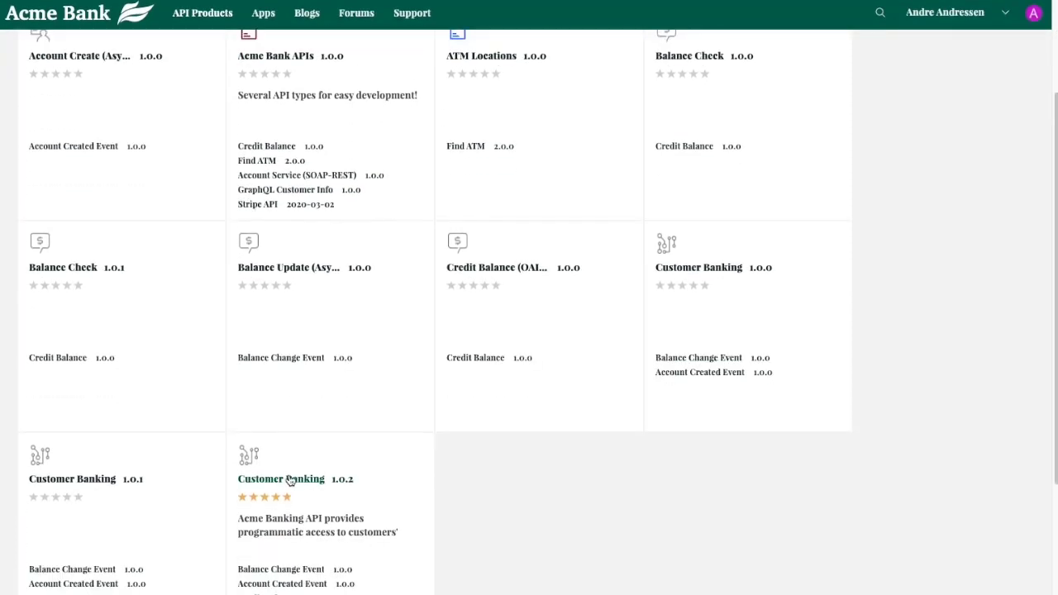
left_click(289, 479)
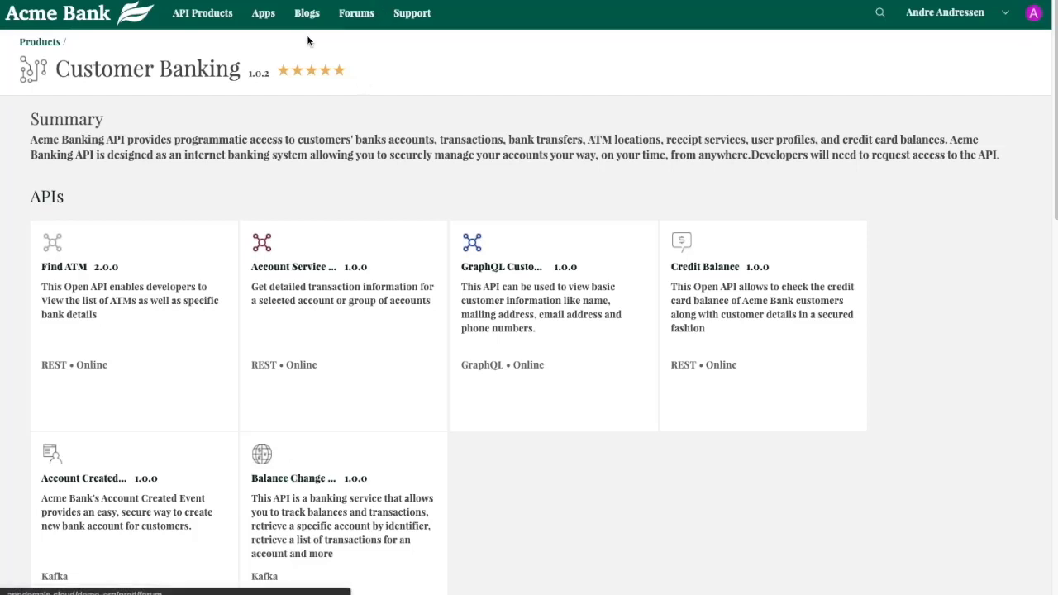
View the portal's Forums, Support and Blogs pages in turn
left_click(370, 15)
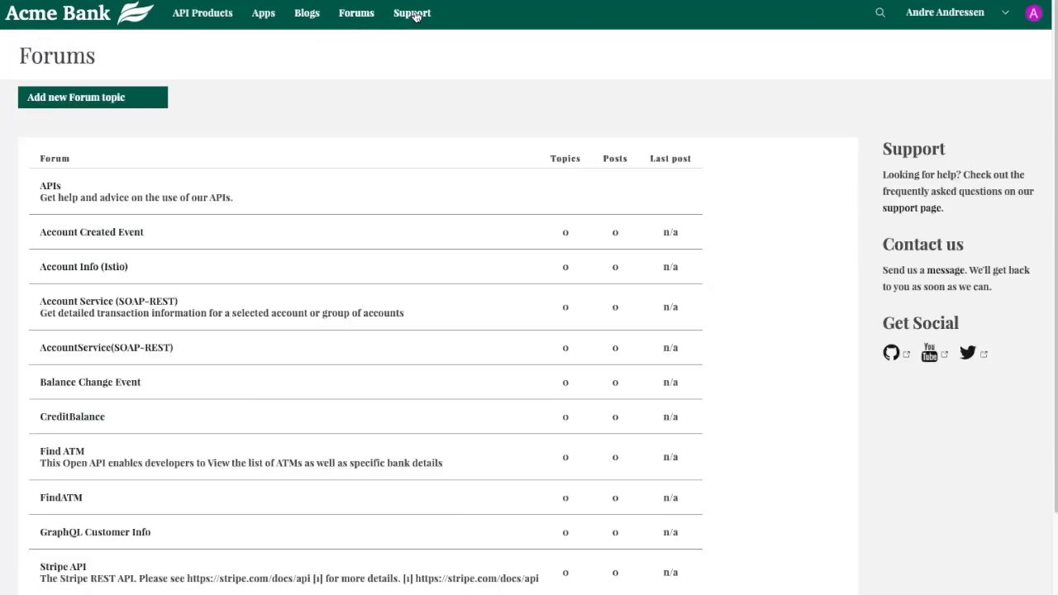
left_click(416, 16)
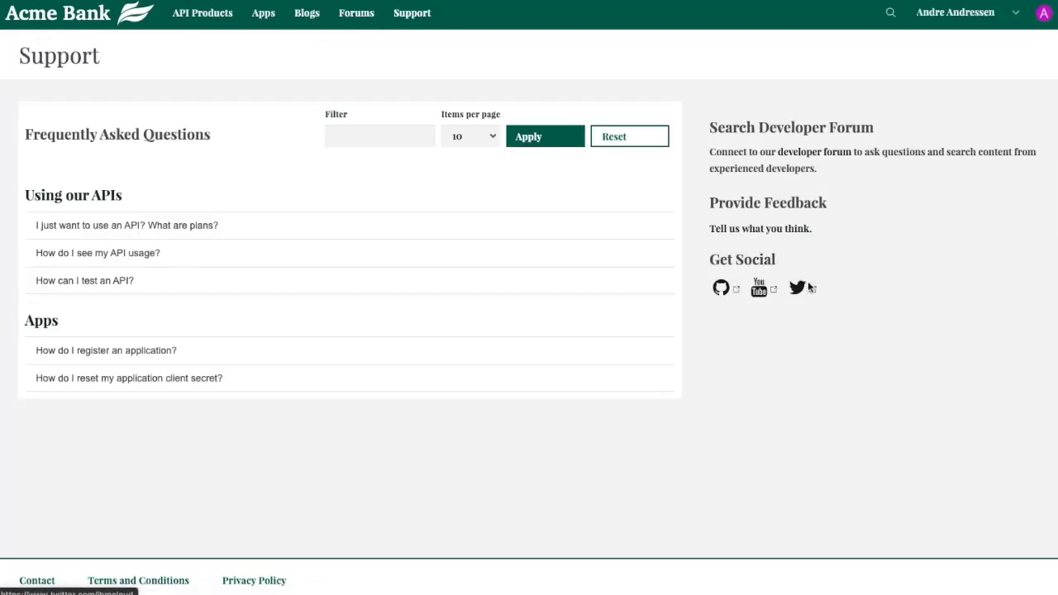
left_click(308, 15)
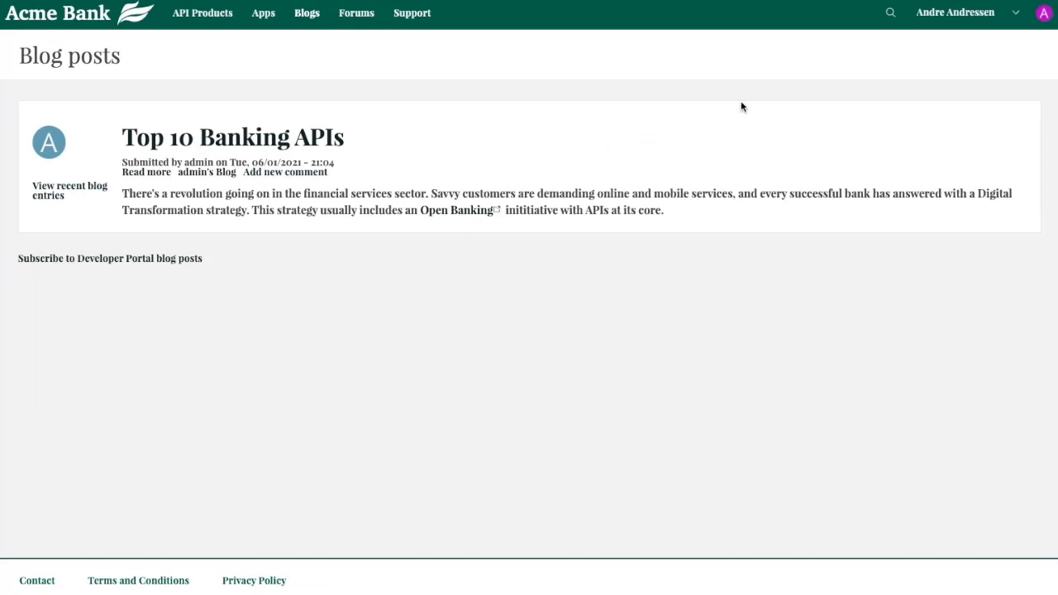
Open the current organization's page and check its member management and Billing sections
left_click(979, 20)
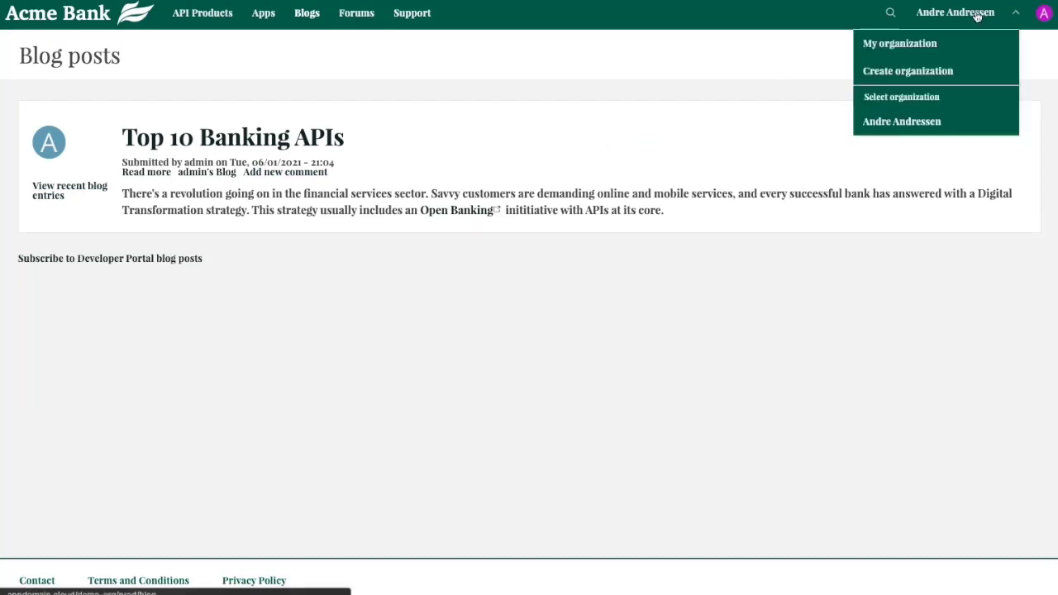
left_click(904, 45)
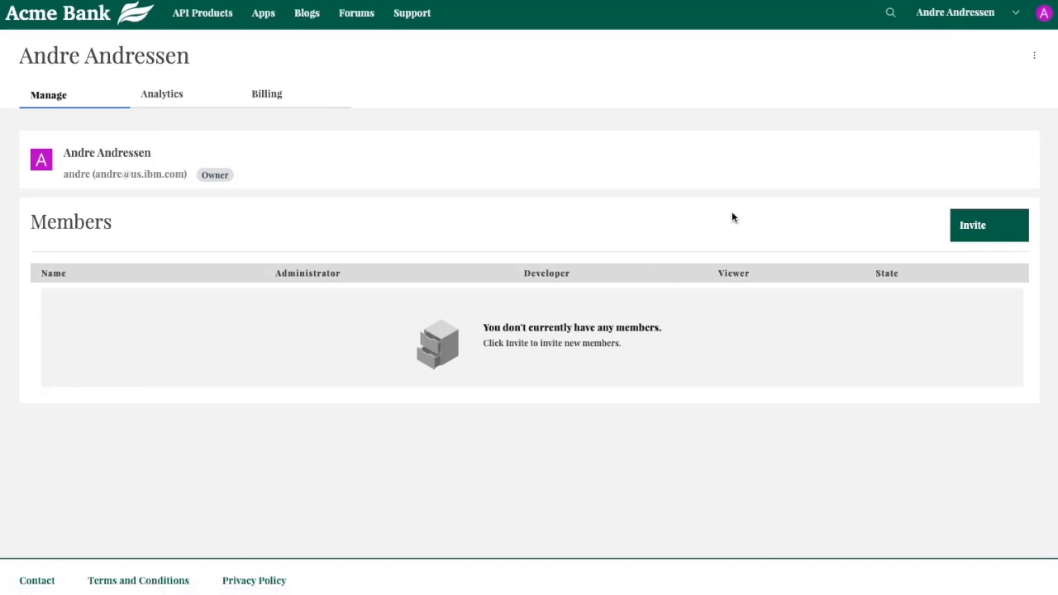
left_click(977, 221)
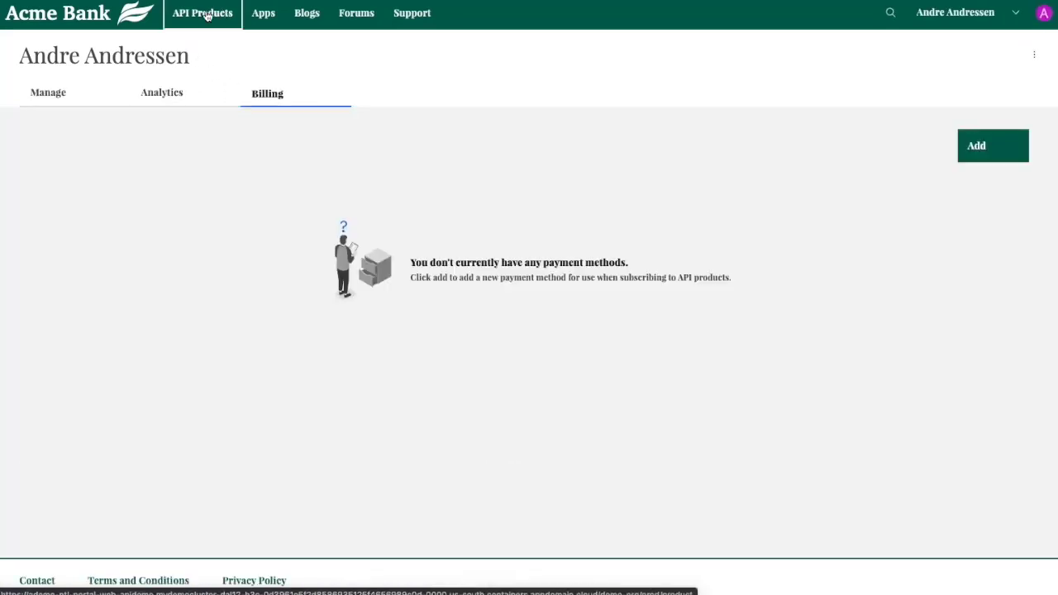
Open the Acme Bank APIs product from the API products list and view its Plans comparison table
left_click(207, 14)
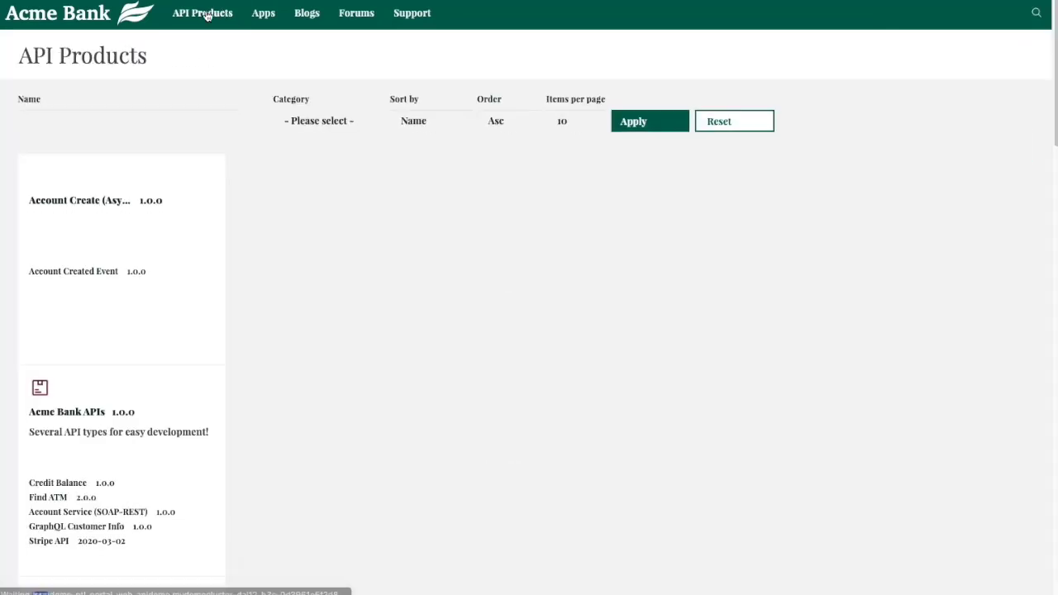
scroll(281, 380, "down", 3)
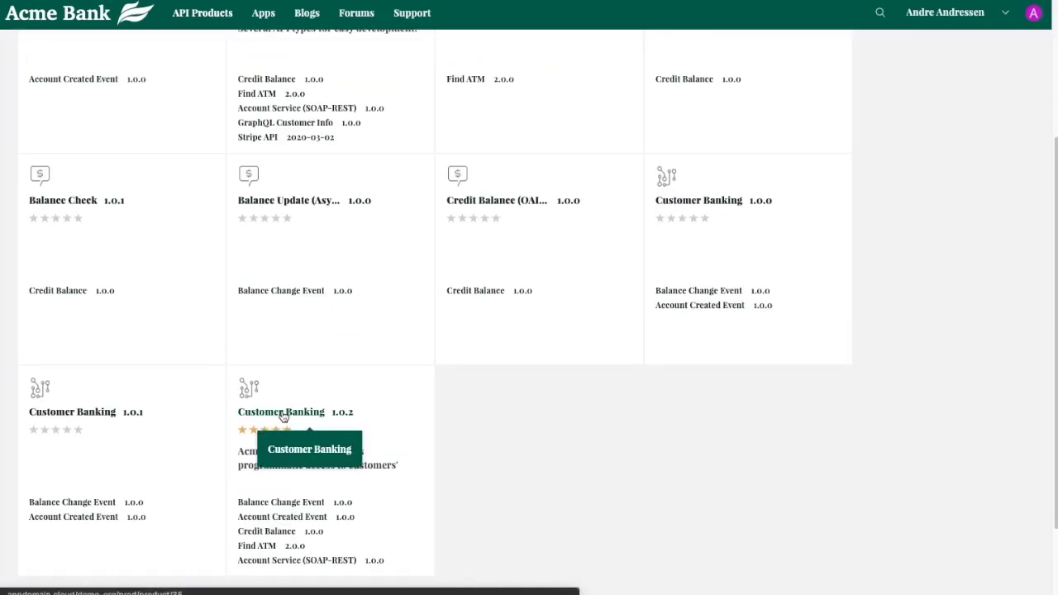
scroll(283, 417, "up", 2)
scroll(288, 260, "up", 2)
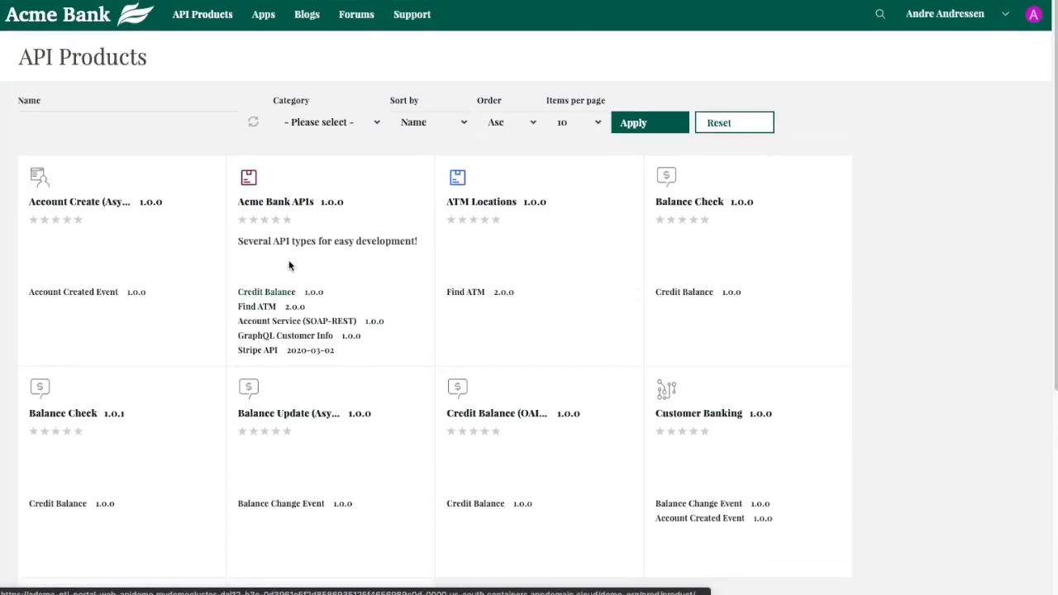
left_click(281, 206)
scroll(286, 372, "down", 2)
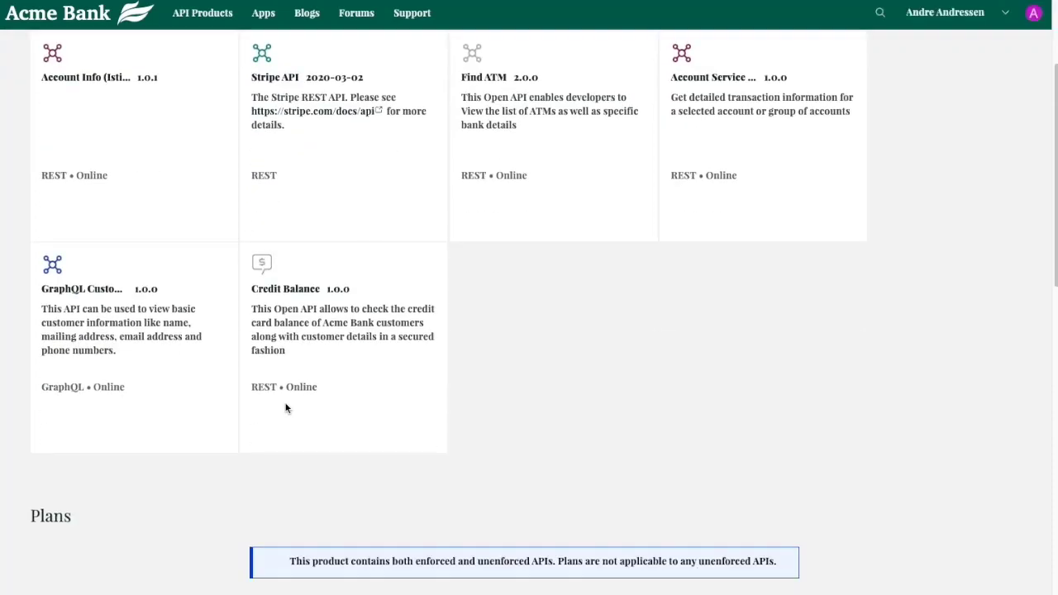
scroll(286, 407, "down", 5)
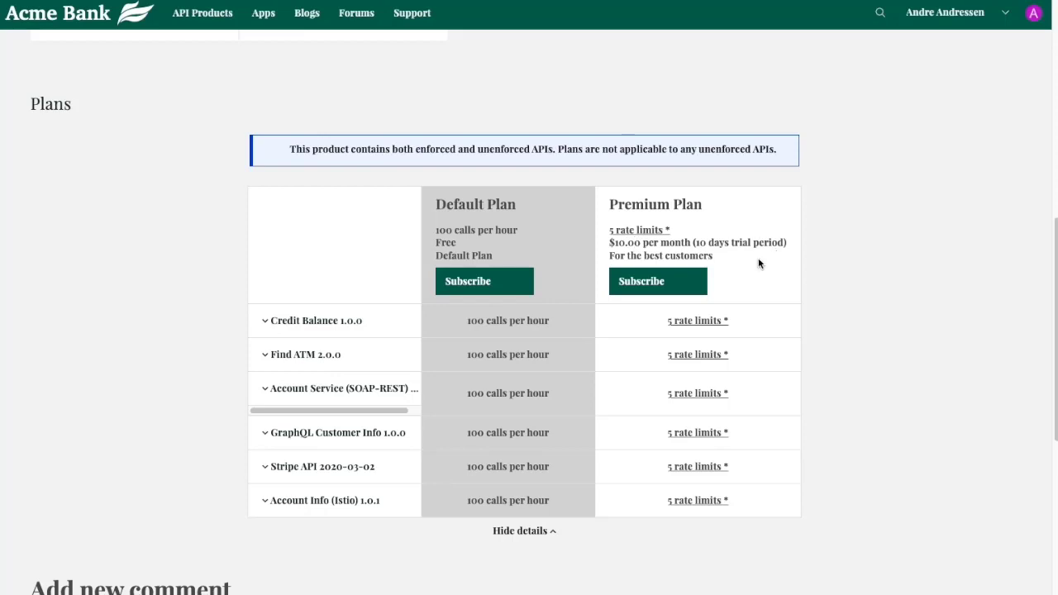
Highlight the Premium Plan's trial period and its customer description in the plan comparison
left_click_drag(695, 243, 776, 239)
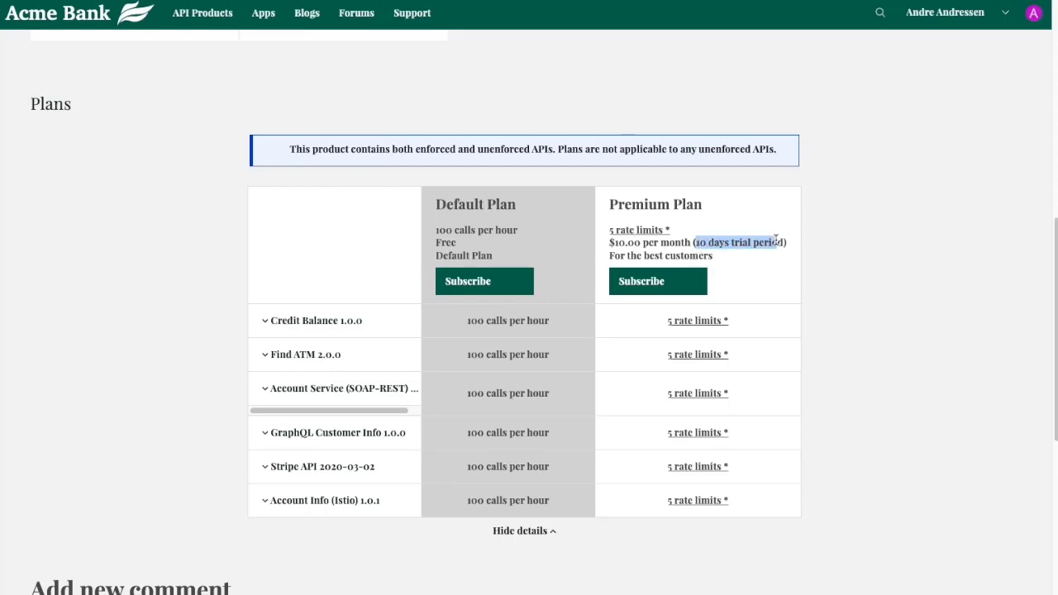
left_click_drag(644, 256, 691, 256)
scroll(735, 347, "down", 1)
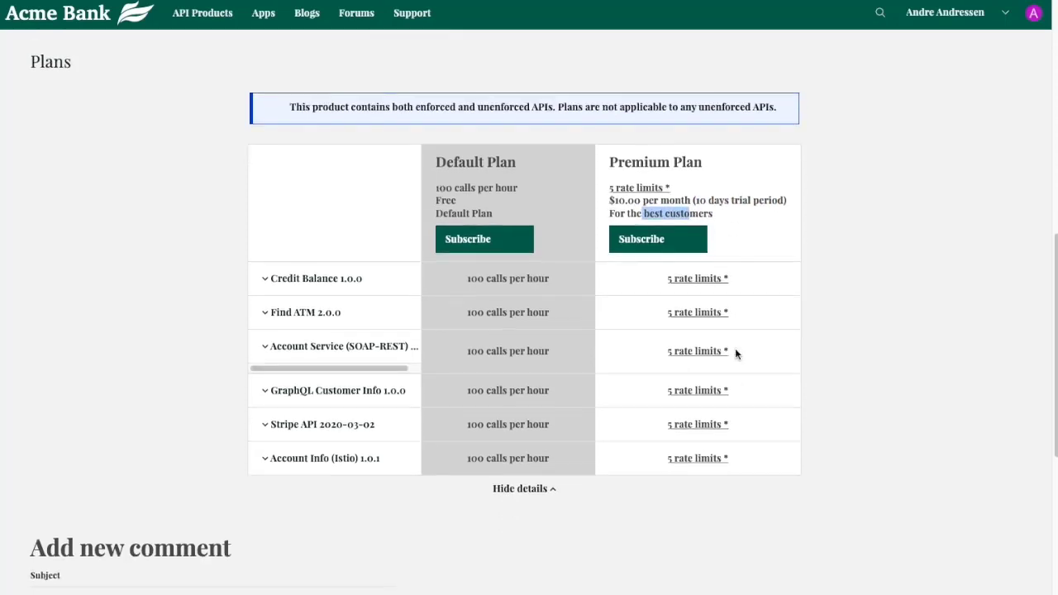
Expand Credit Balance, Account Service (SOAP-REST) and Stripe API in the plans table to inspect the rate limits of their operations
left_click(264, 278)
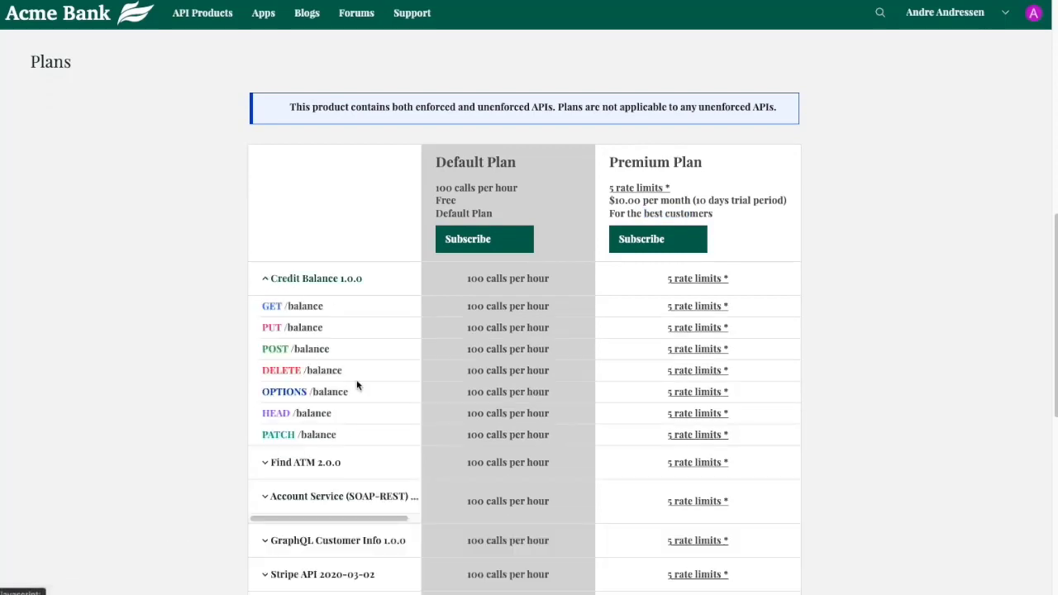
scroll(664, 320, "down", 2)
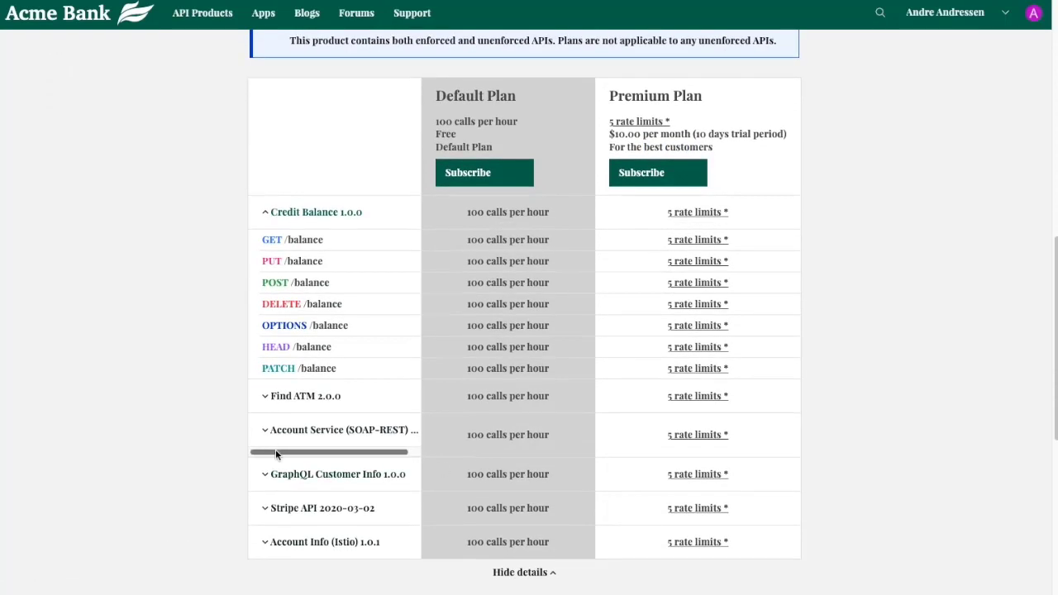
left_click(265, 435)
scroll(300, 550, "down", 1)
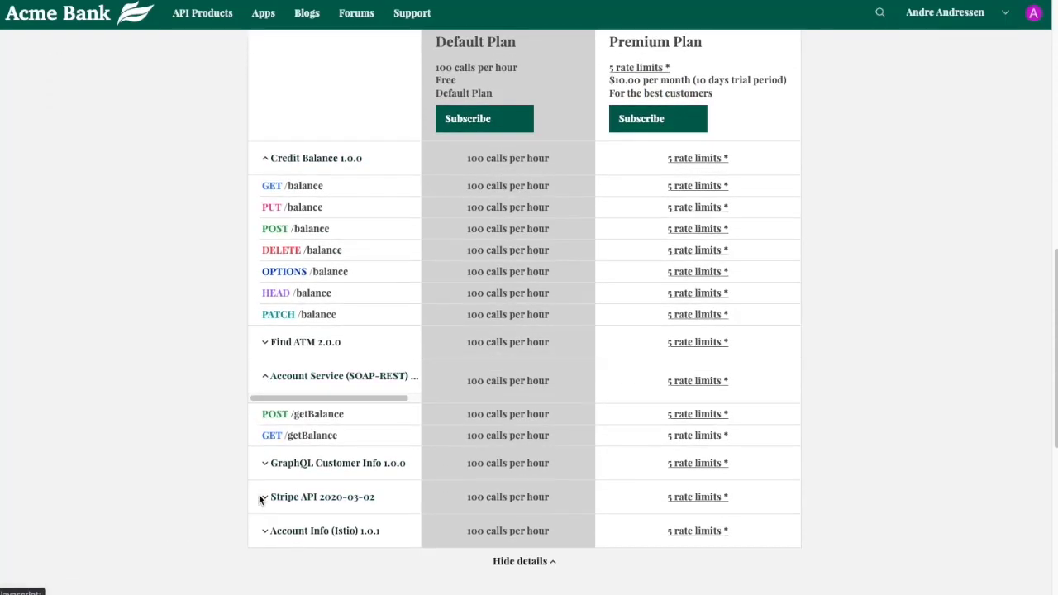
left_click(266, 498)
scroll(271, 484, "up", 3)
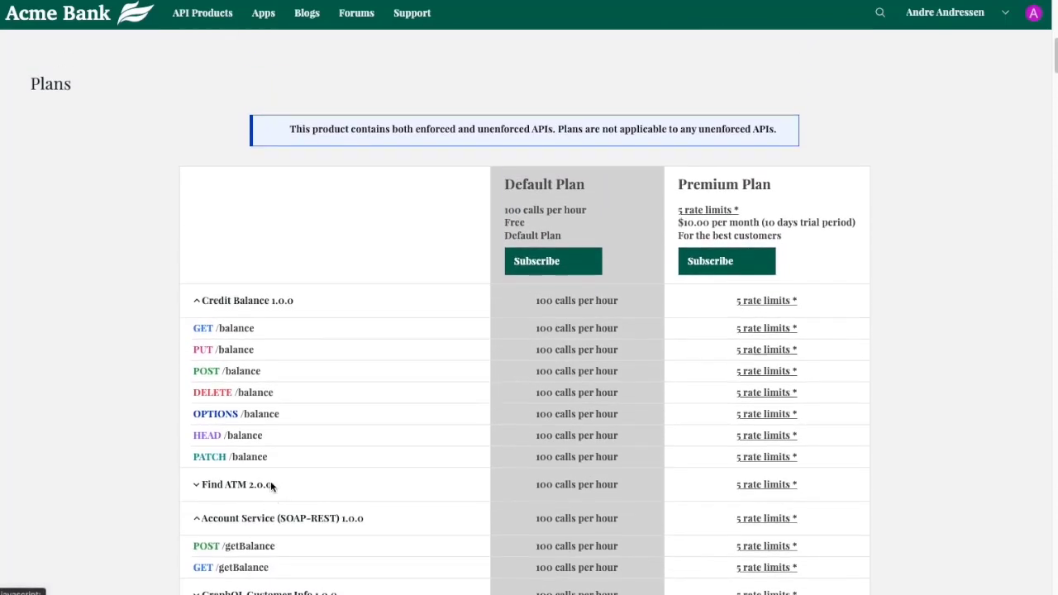
Highlight the Premium Plan's pricing and description, followed by the Default Plan's terms, to compare the two plans
left_click_drag(780, 240, 677, 231)
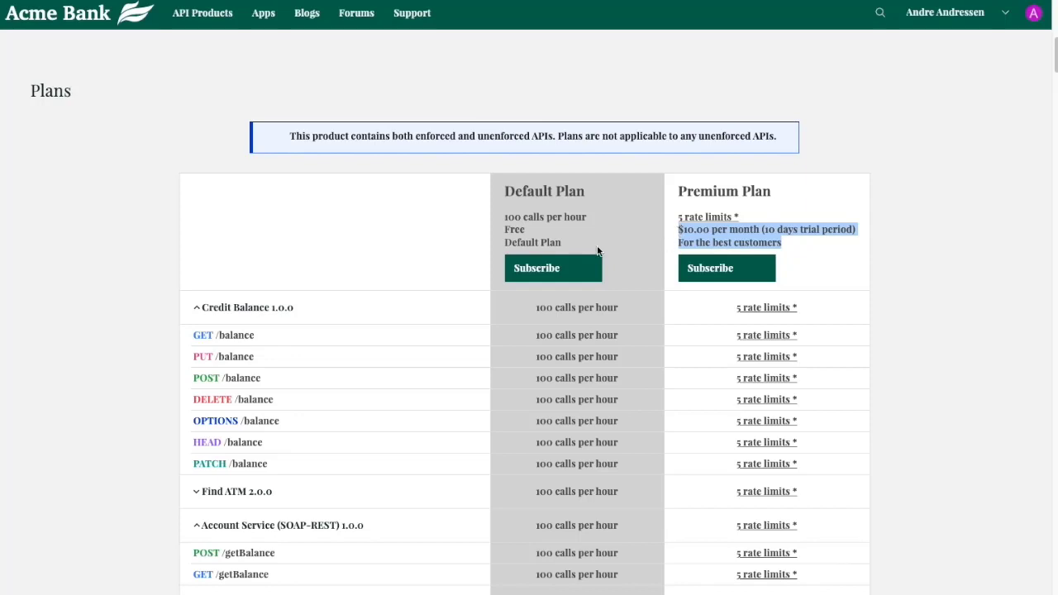
left_click(541, 232)
left_click_drag(502, 216, 568, 246)
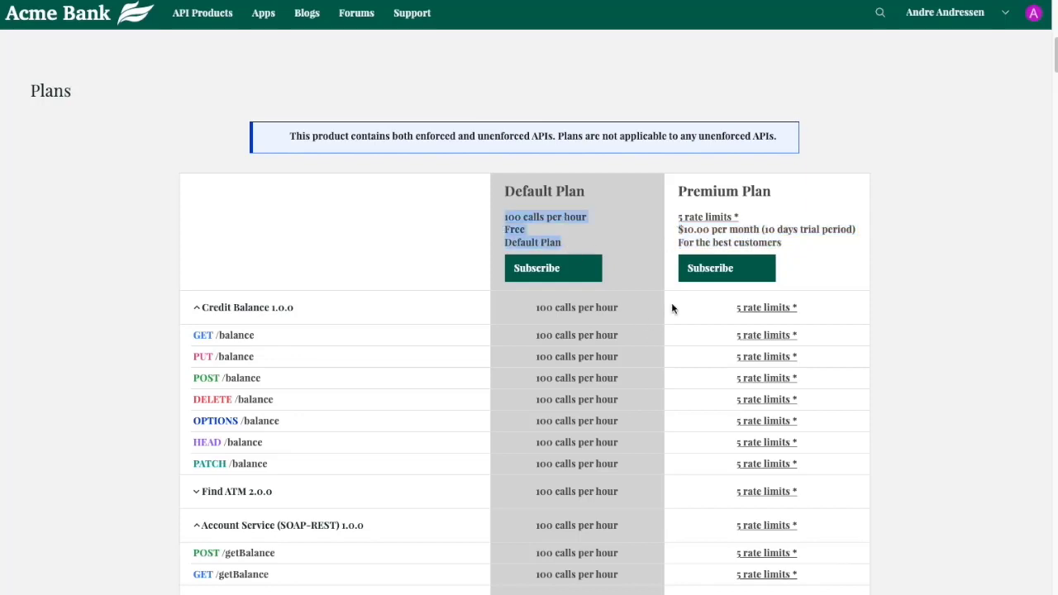
scroll(602, 215, "up", 3)
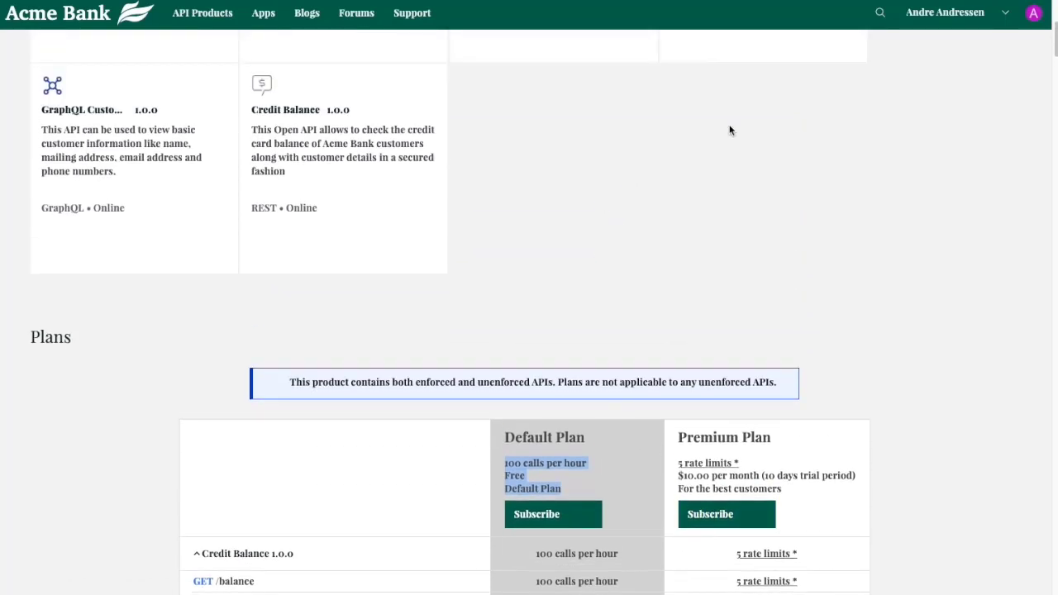
Open the current organization's page again and display its Analytics with the API call statistics
left_click(939, 17)
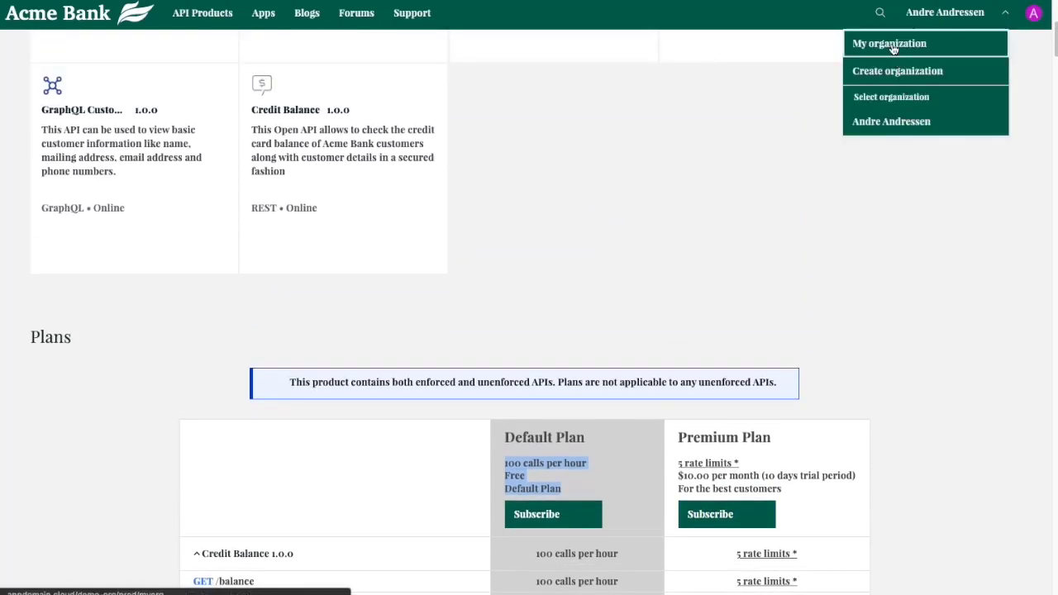
left_click(892, 43)
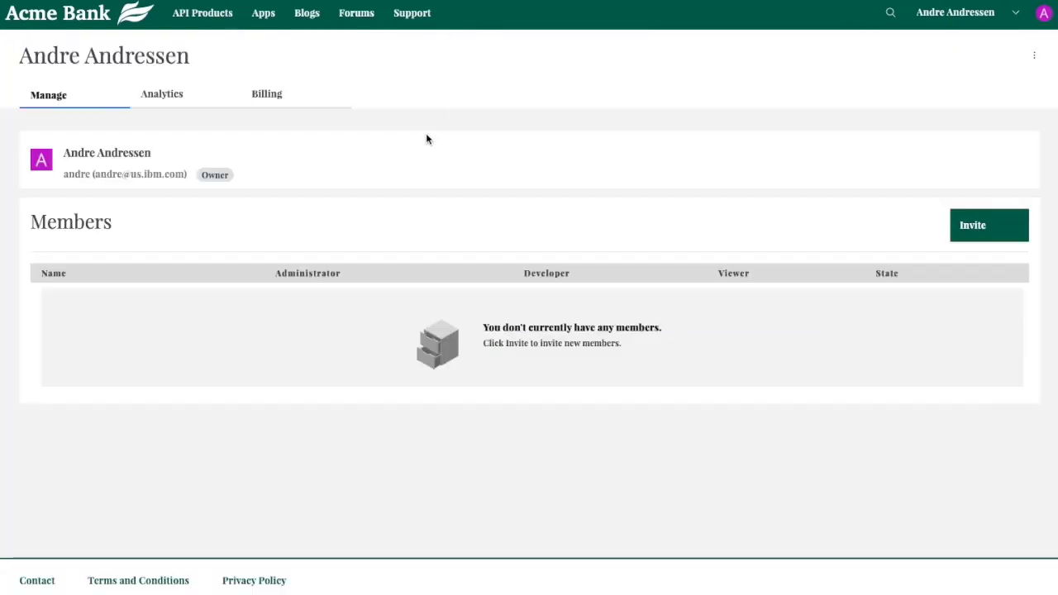
left_click(151, 100)
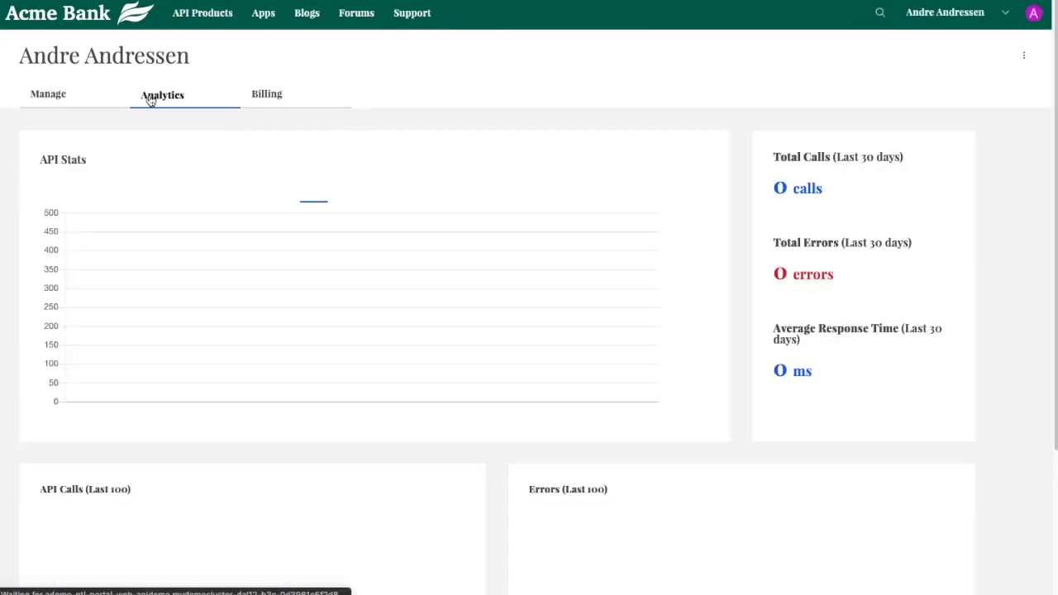
Return to the organization's member management page
left_click(48, 103)
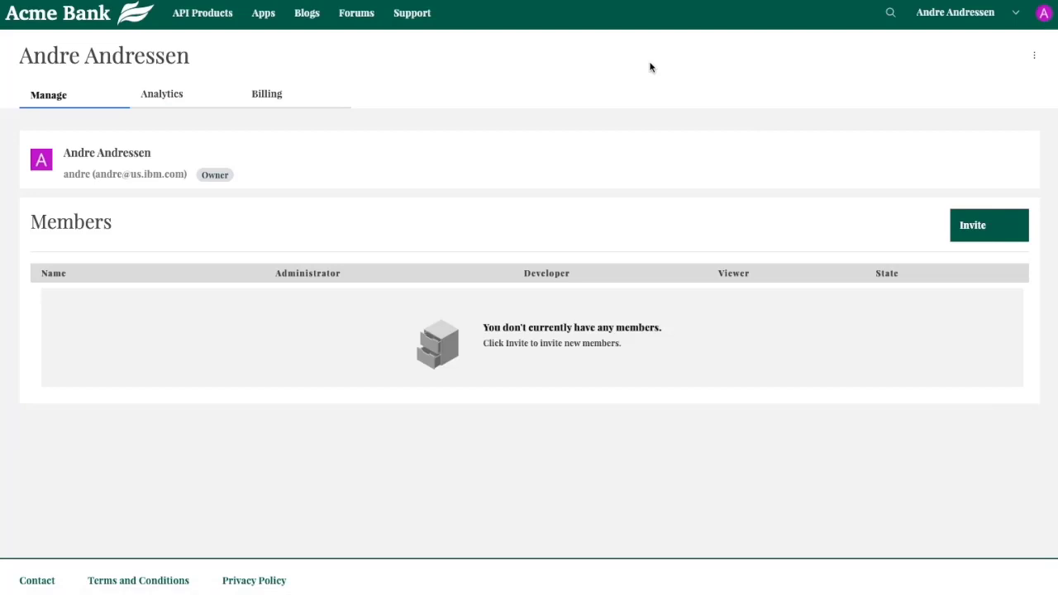
left_click(1043, 17)
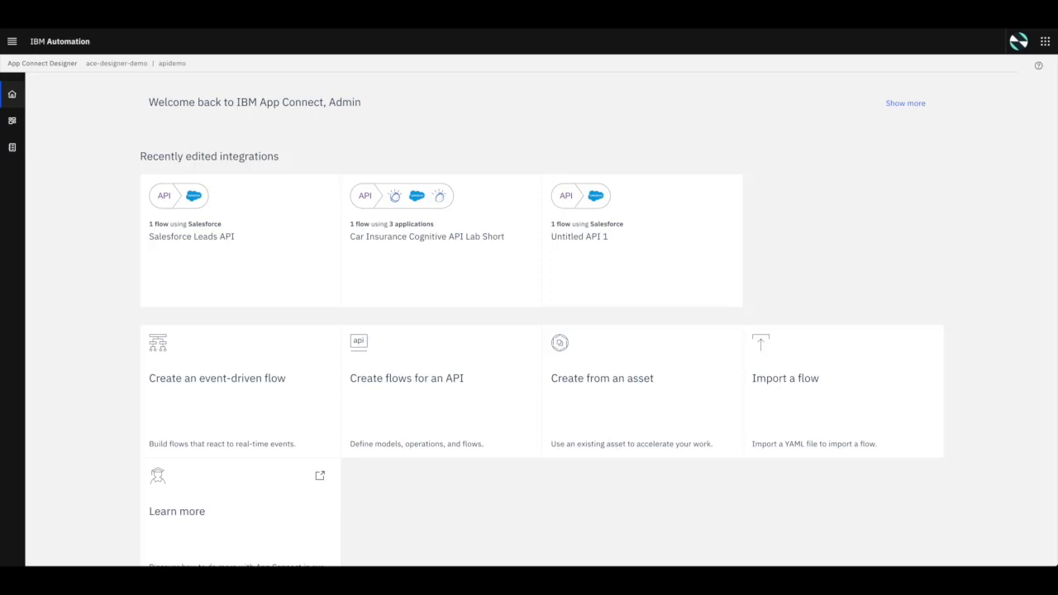
In App Connect Designer, open the Salesforce Leads API and edit the flow of its Create customerDetails operation
left_click(211, 250)
left_click(210, 241)
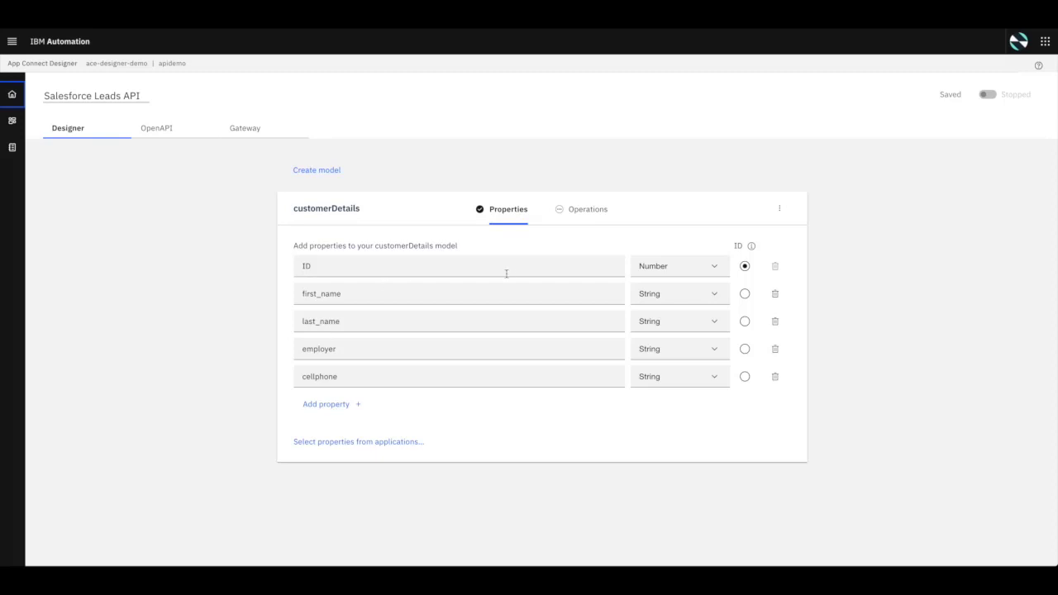
left_click(604, 215)
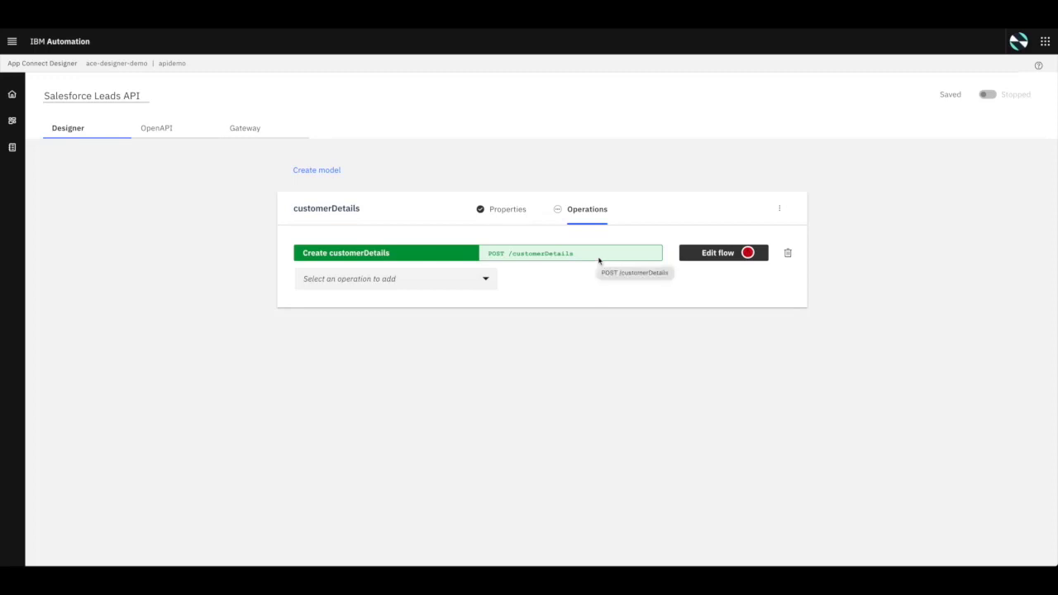
left_click(721, 256)
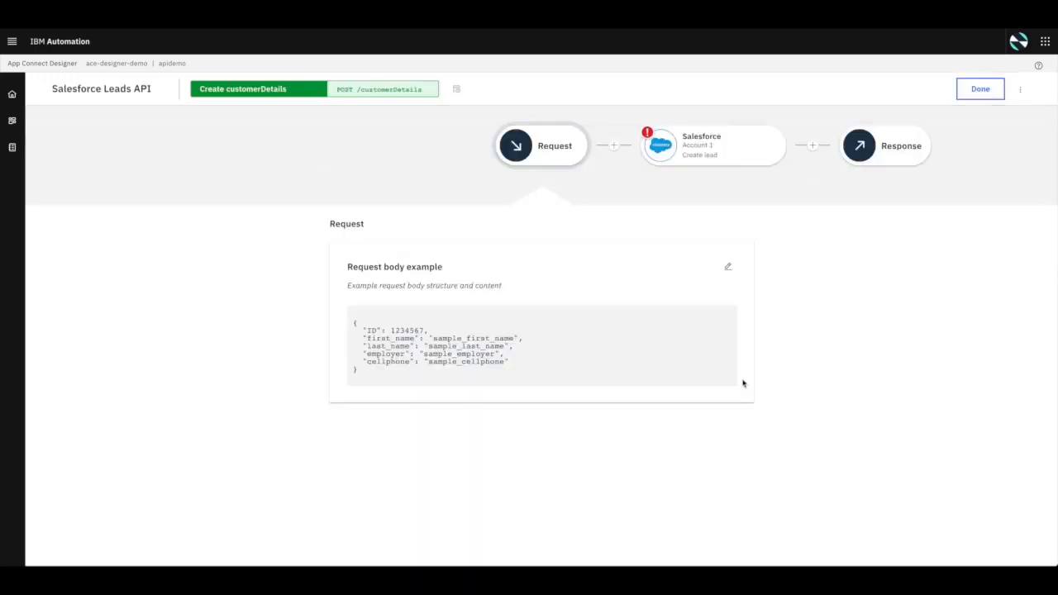
Browse the application connectors that can be added between the Request and Salesforce nodes
left_click(613, 147)
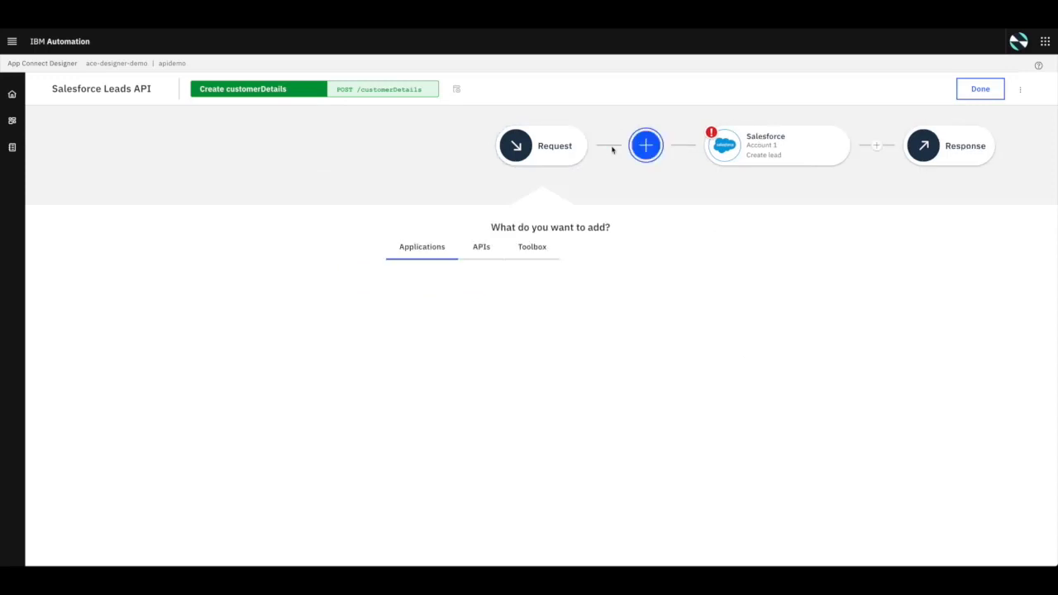
scroll(588, 397, "down", 2)
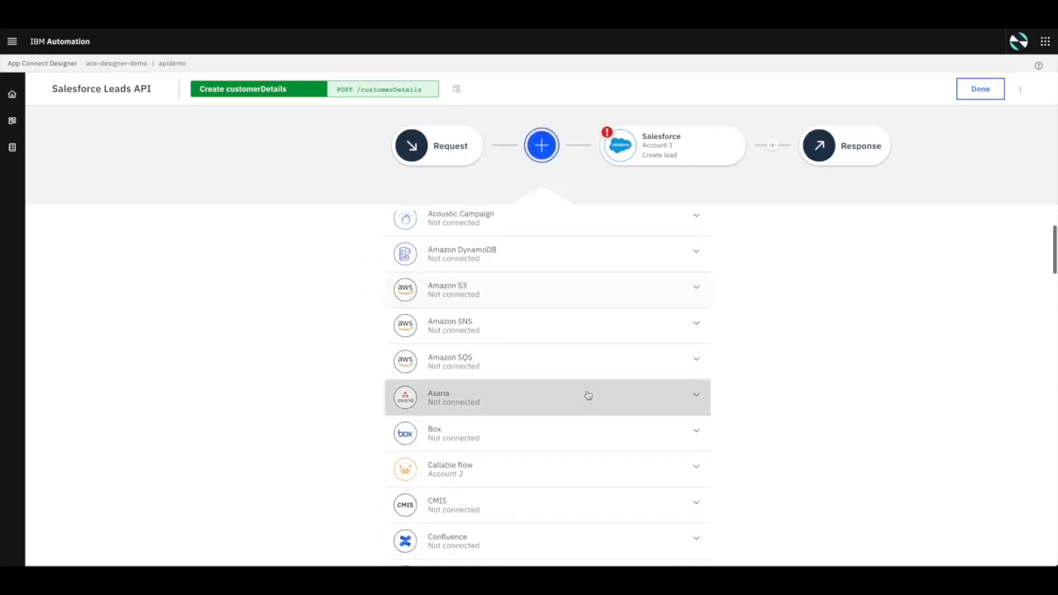
scroll(588, 395, "down", 3)
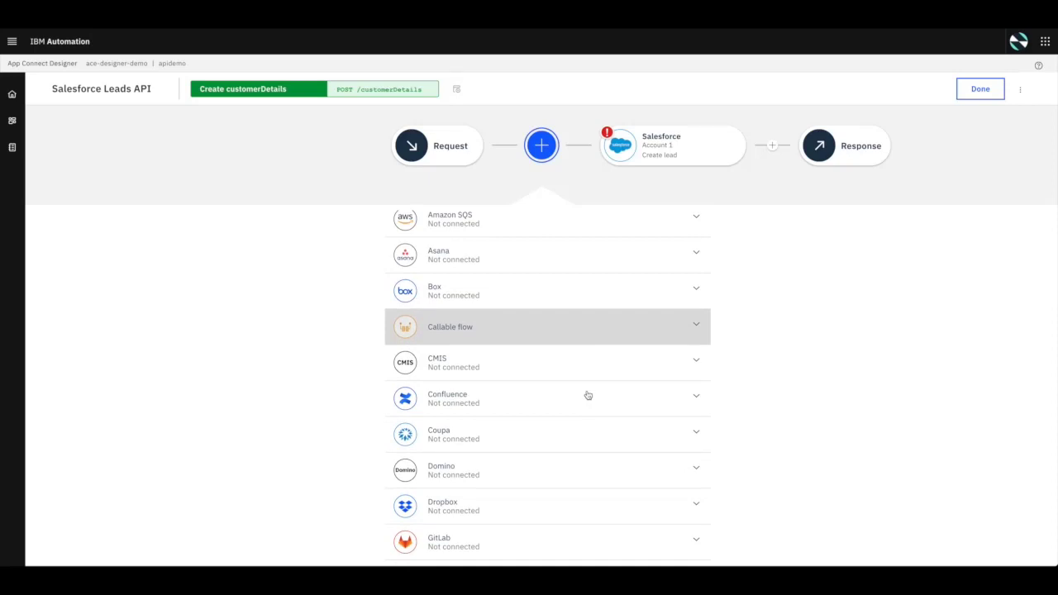
scroll(588, 396, "down", 2)
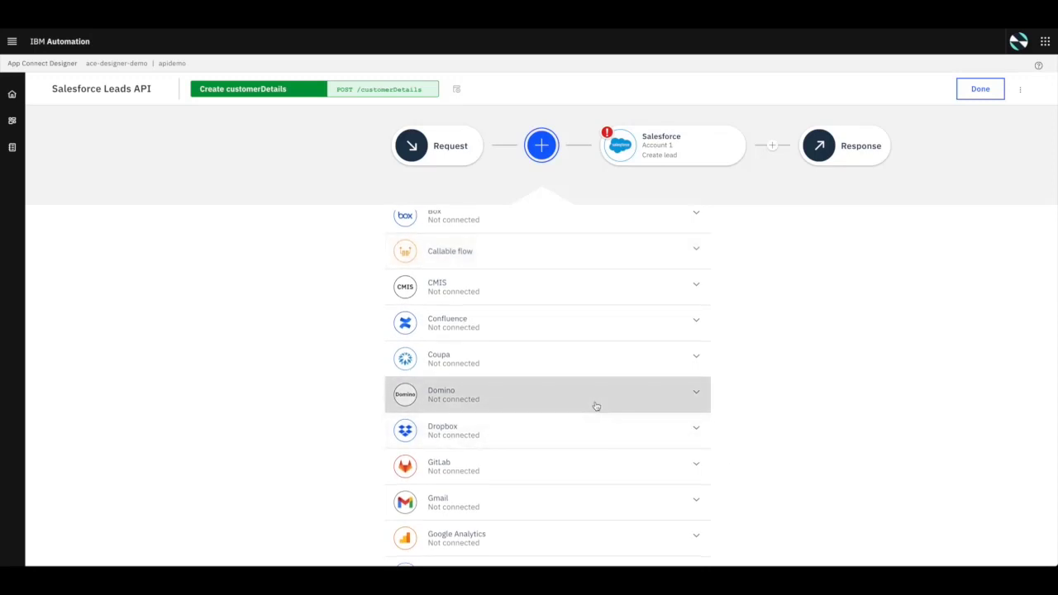
scroll(595, 406, "down", 3)
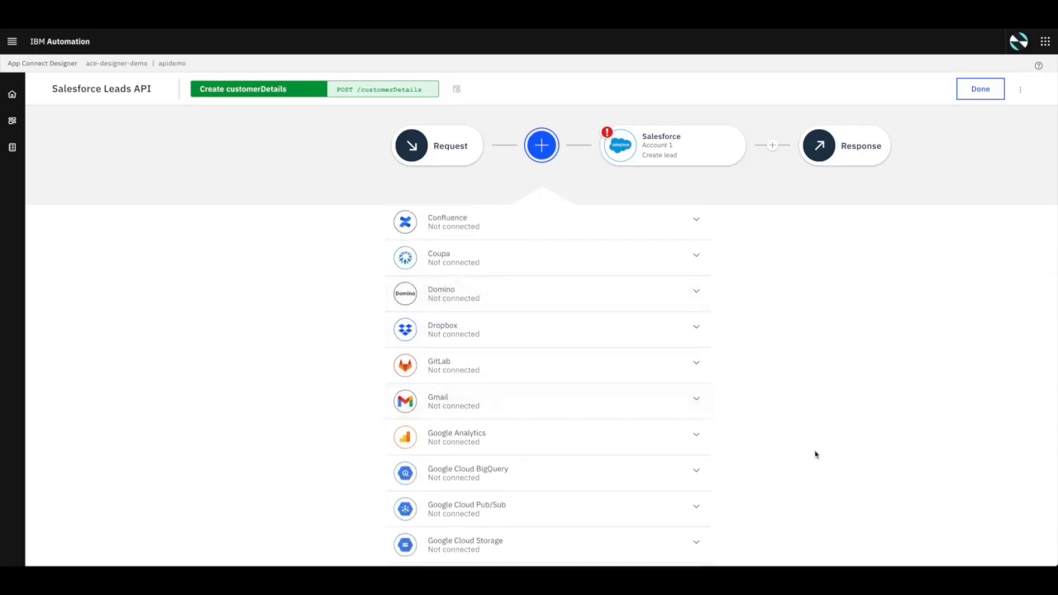
scroll(813, 447, "up", 1)
scroll(814, 446, "up", 5)
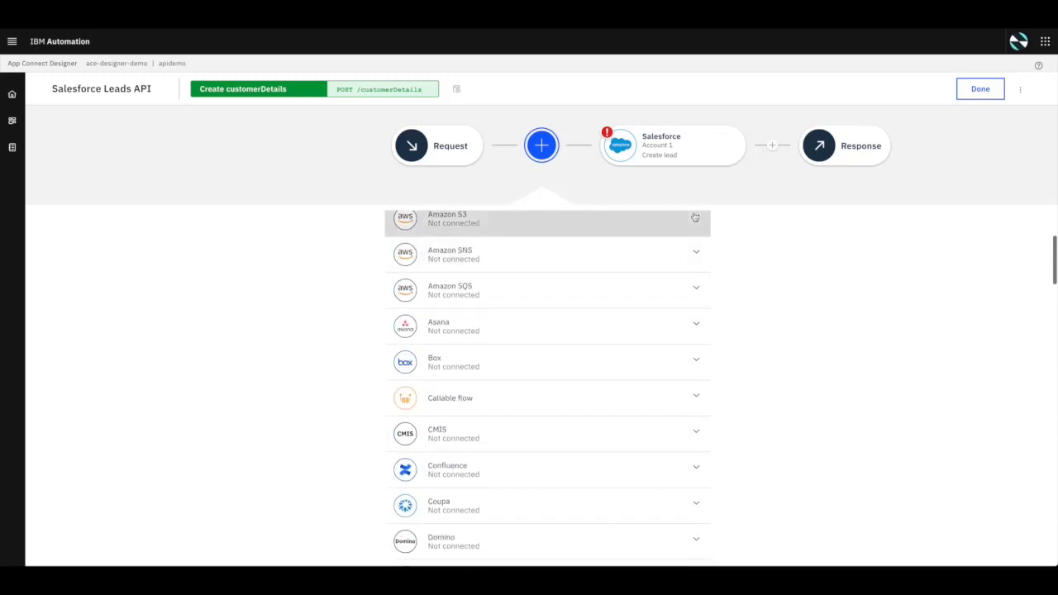
In the Salesforce Create lead node, apply the suggested mappings of last_name, first_name and cellphone to Last Name, First Name and Phone
left_click(682, 157)
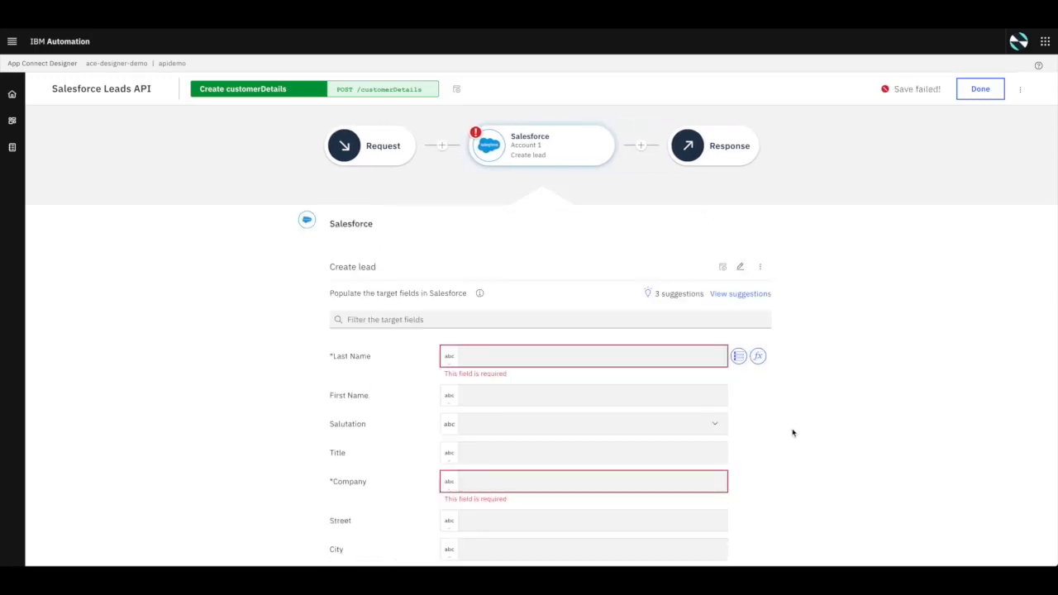
scroll(792, 433, "down", 1)
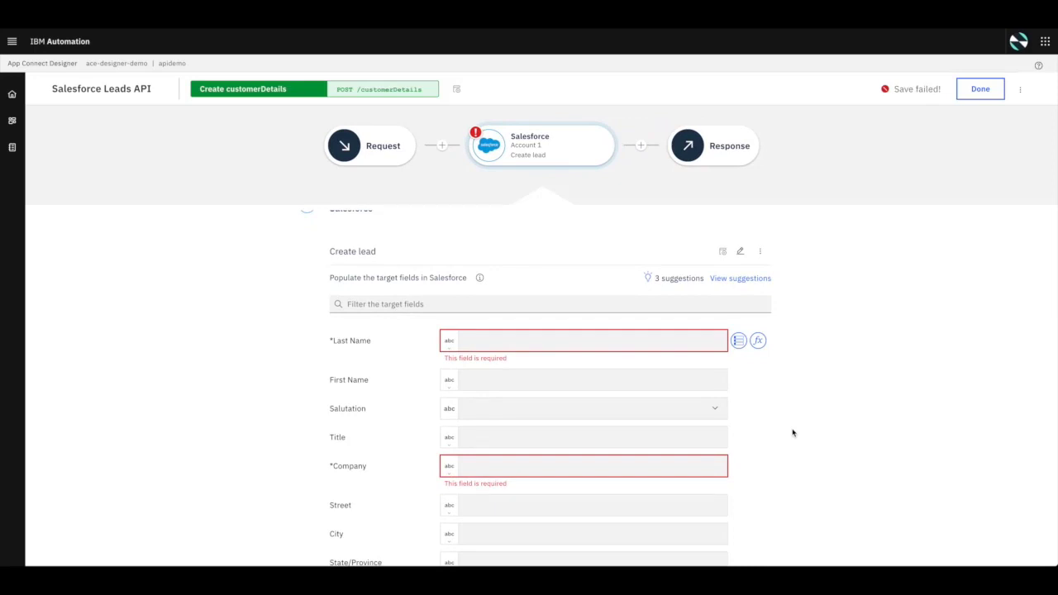
scroll(791, 433, "down", 1)
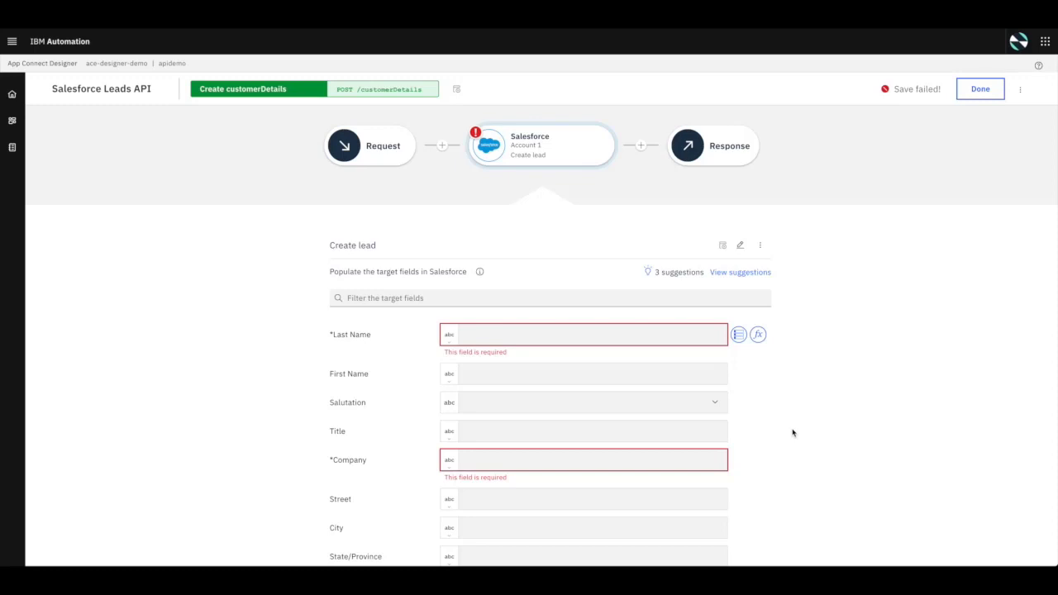
scroll(791, 432, "down", 1)
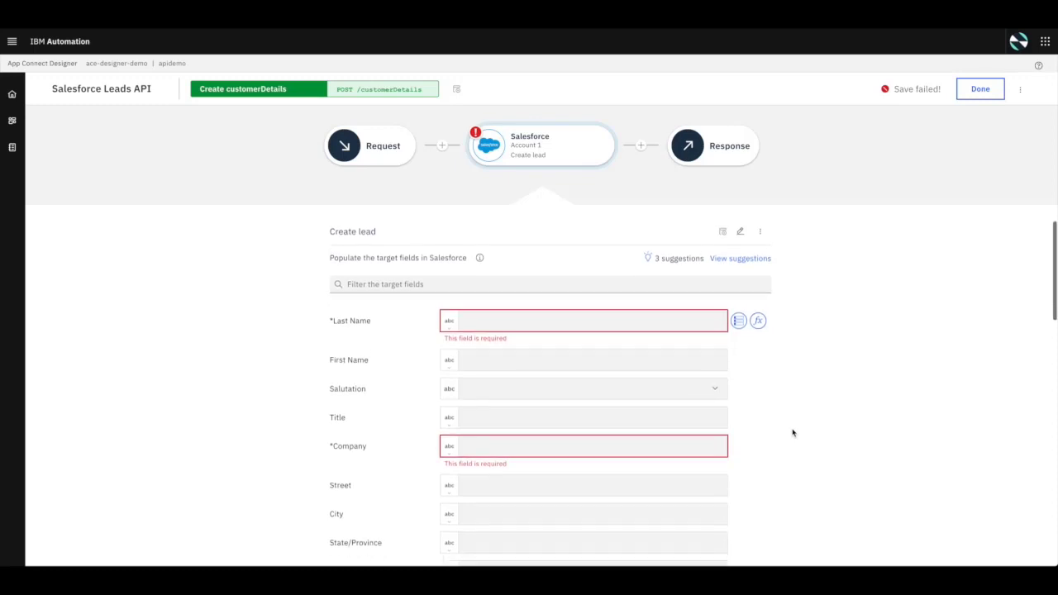
left_click(744, 256)
scroll(735, 446, "down", 3)
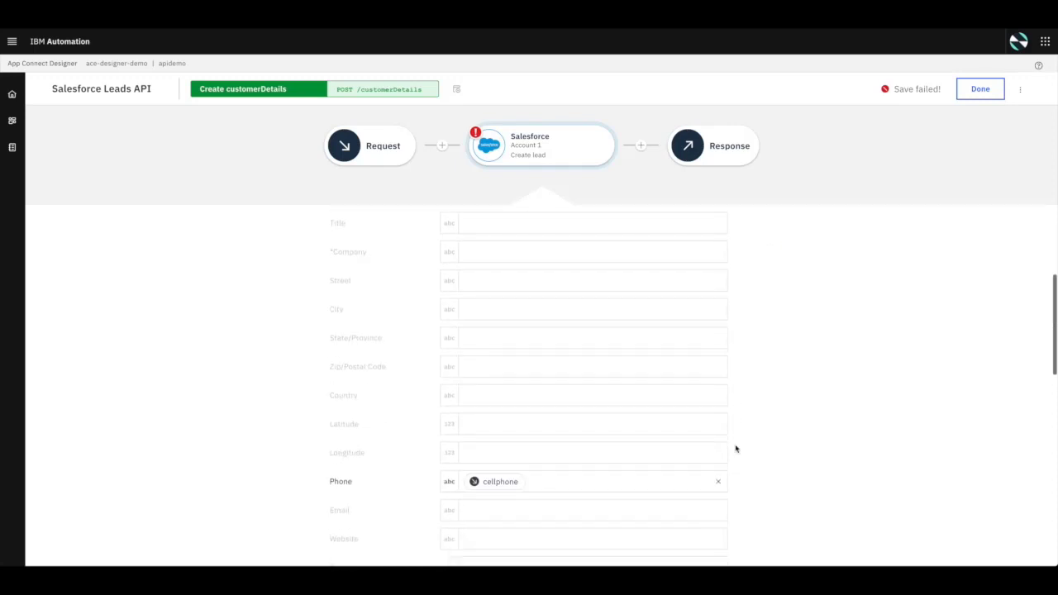
scroll(735, 449, "up", 4)
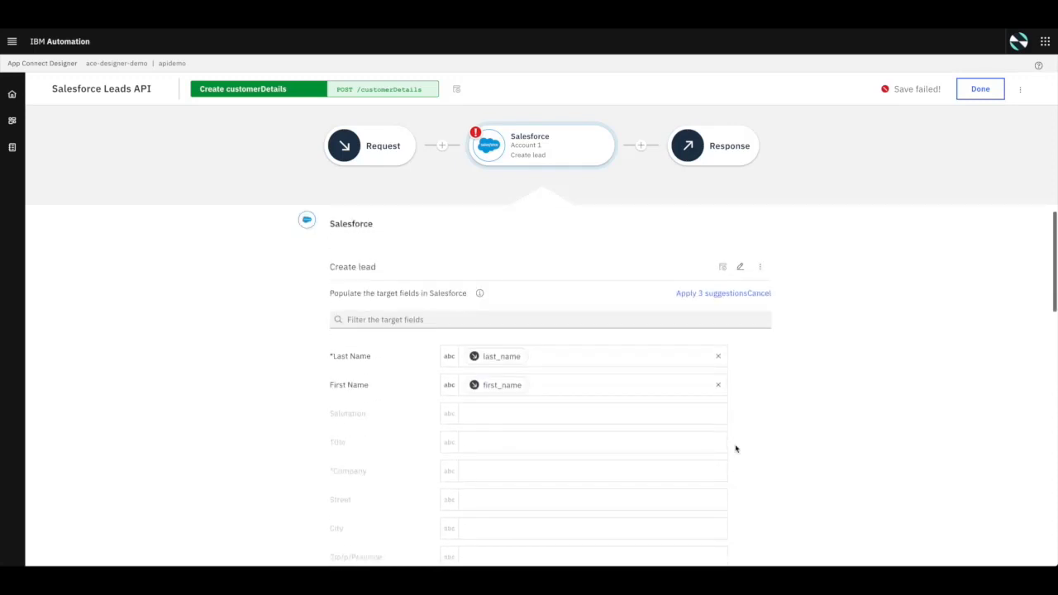
left_click(726, 295)
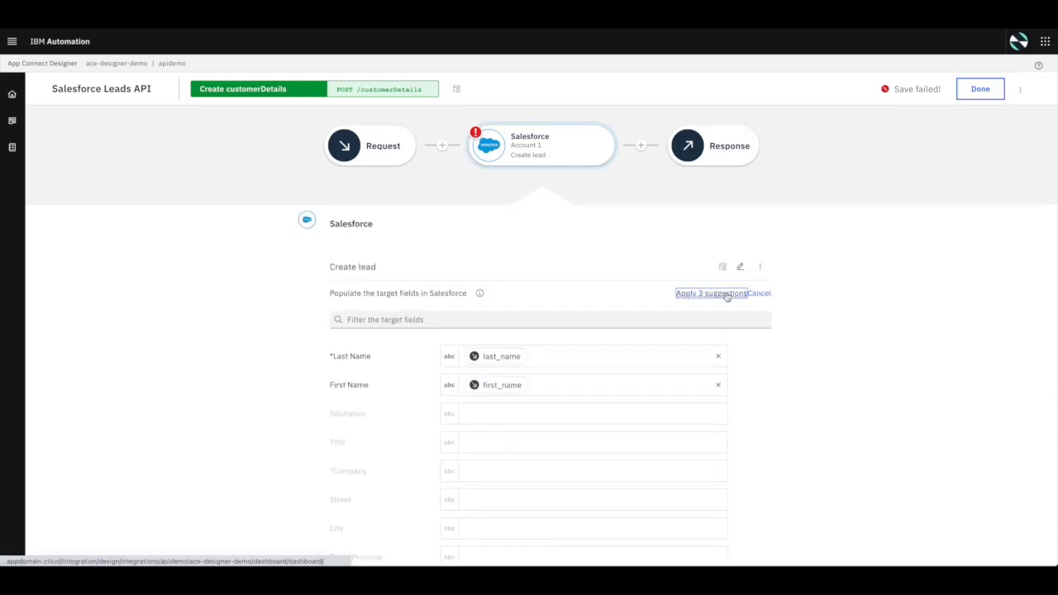
Map the lead's Company field to the suggested employer request property and finish editing the flow
left_click(488, 469)
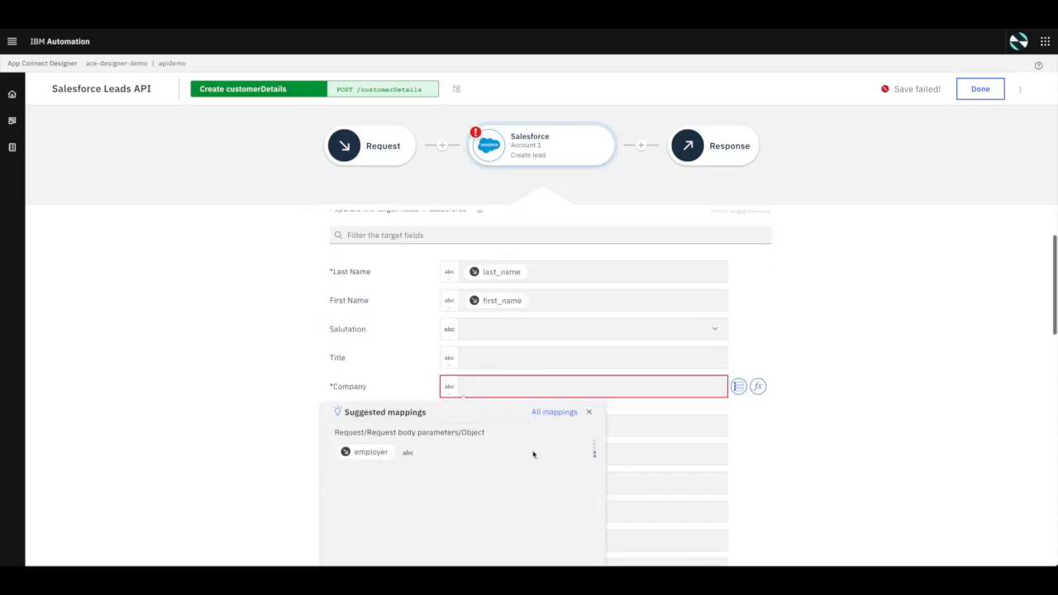
left_click(366, 453)
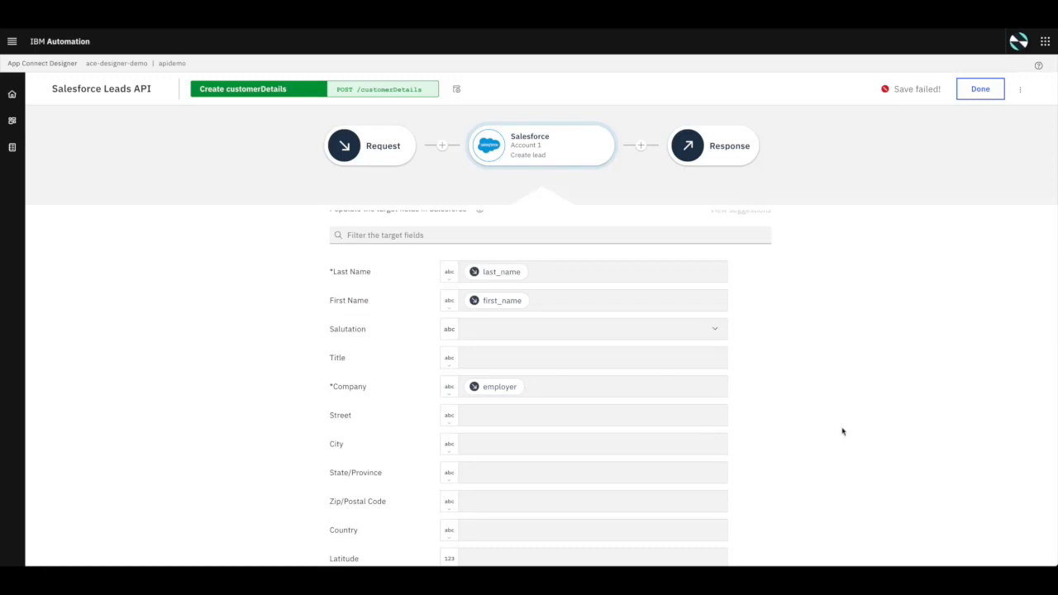
scroll(842, 431, "down", 3)
scroll(843, 429, "up", 5)
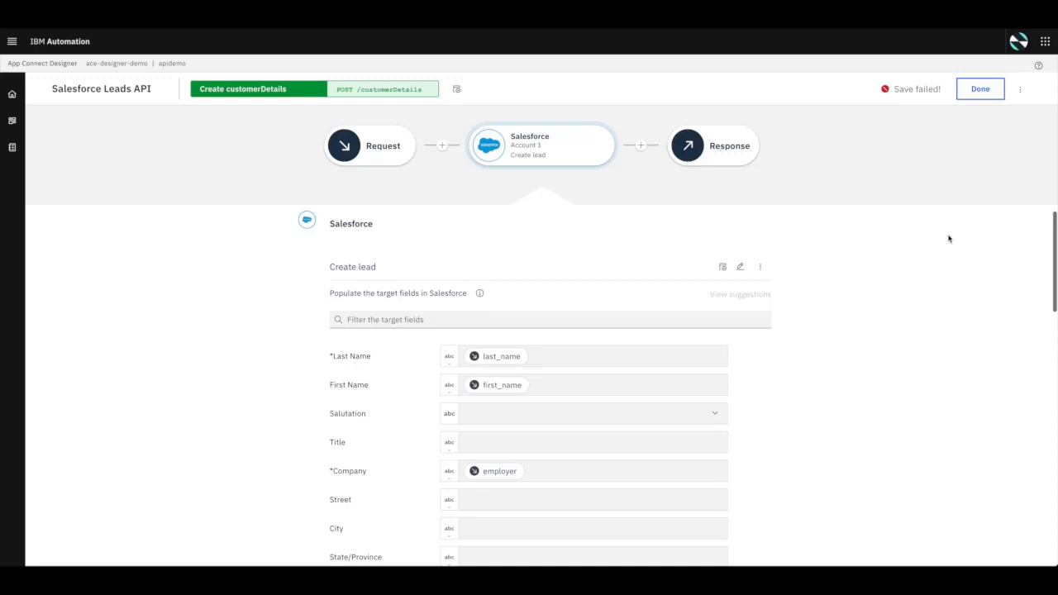
left_click(980, 90)
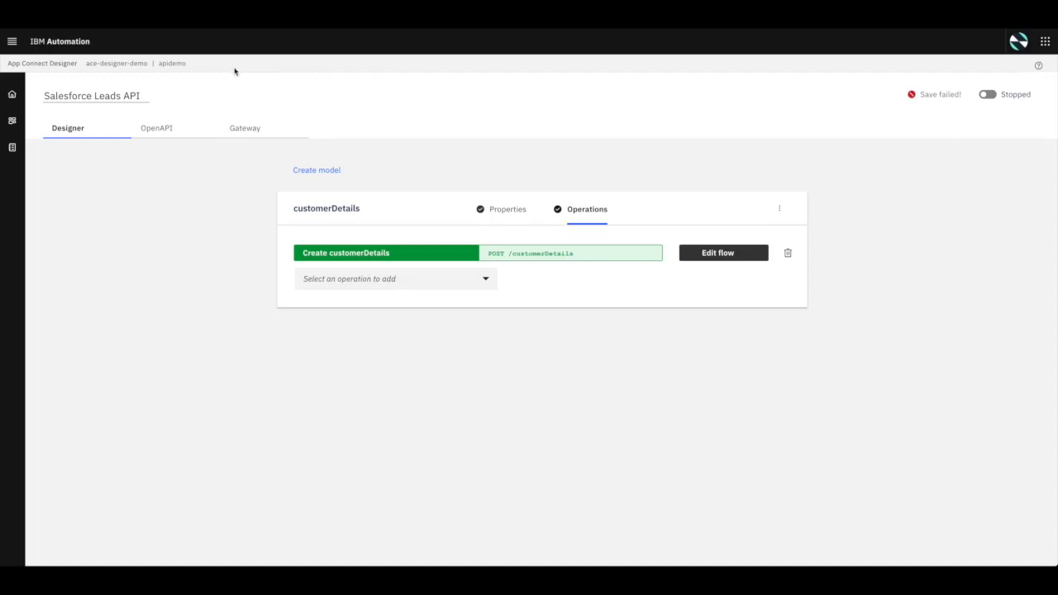
View the API's OpenAPI definition, and insert a Rate limit policy before Invoke flow in the gateway policies
left_click(169, 129)
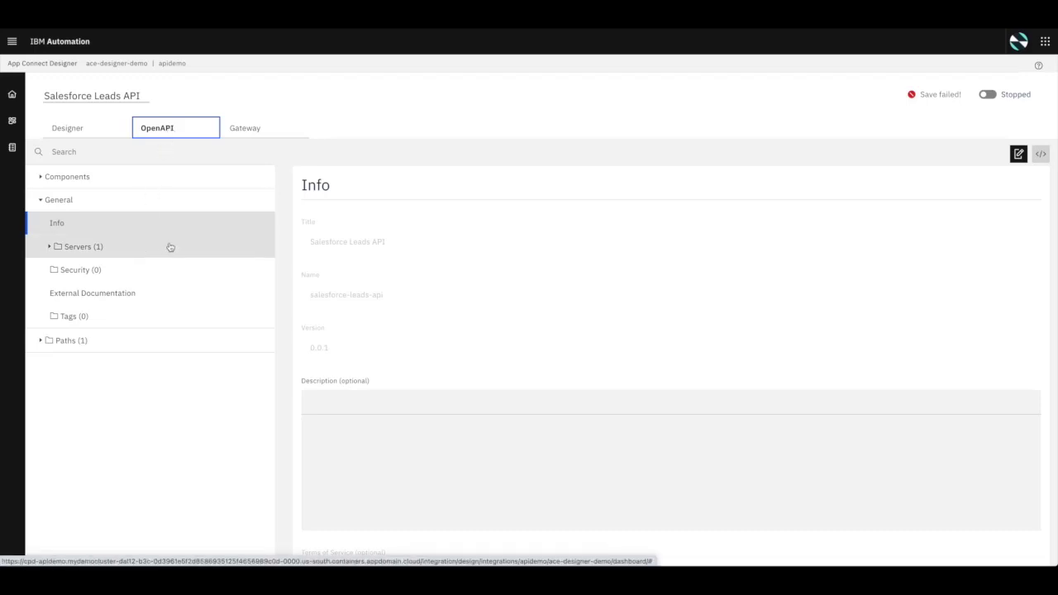
left_click(260, 131)
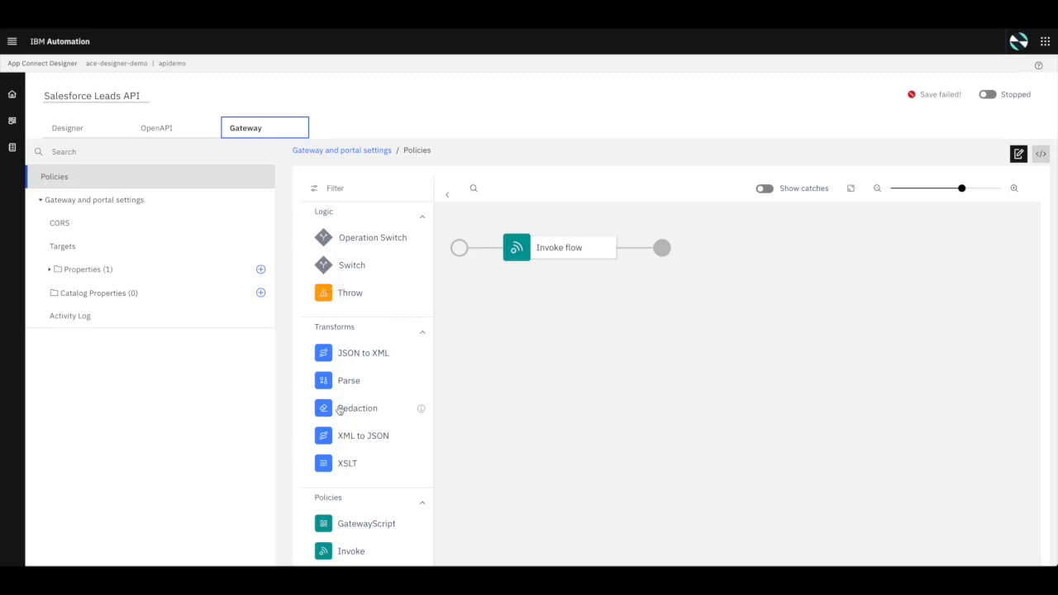
scroll(343, 429, "down", 5)
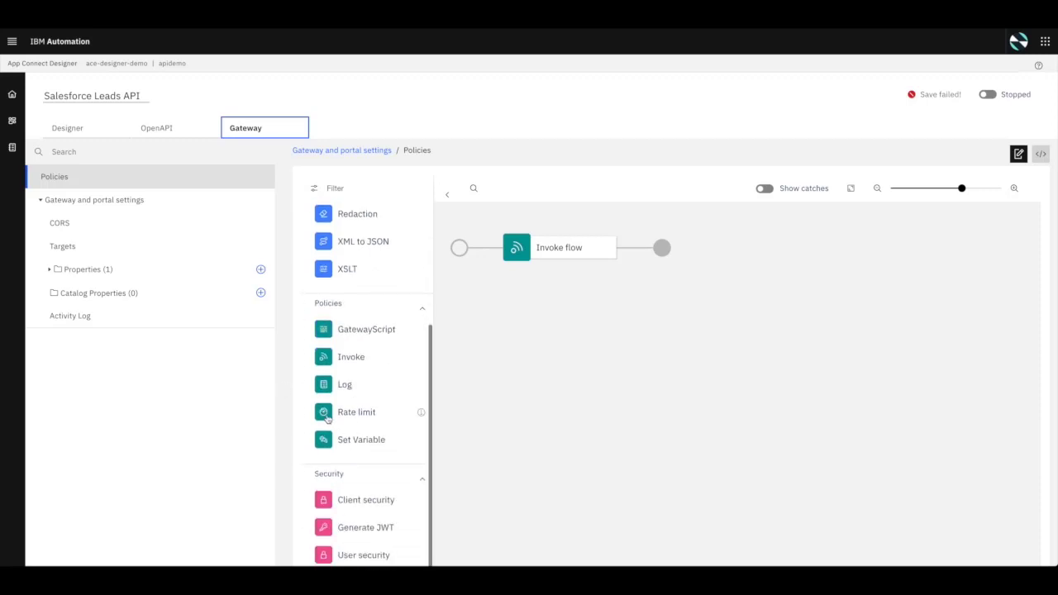
left_click_drag(327, 419, 487, 251)
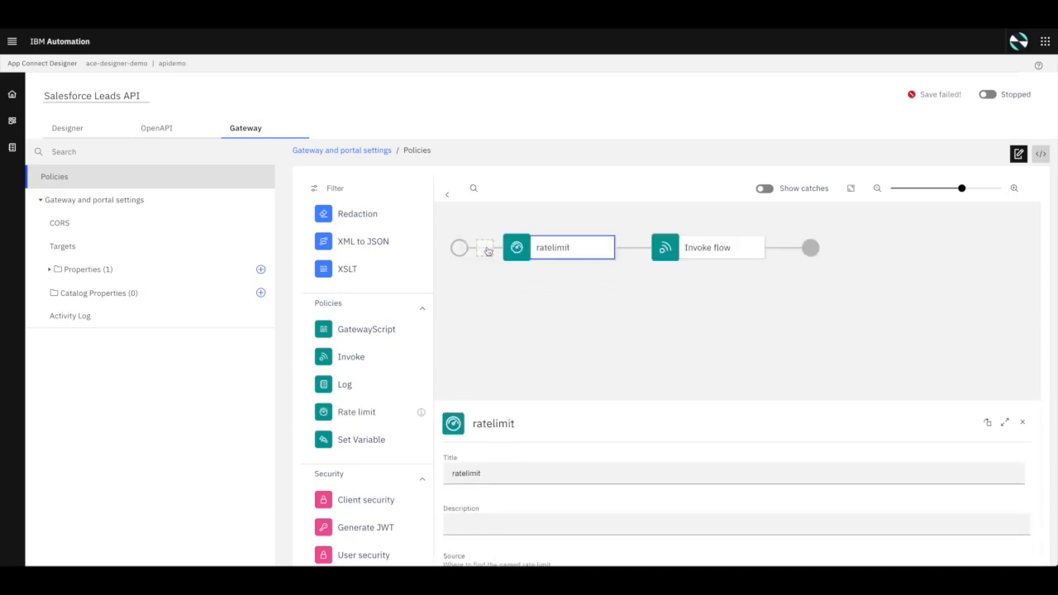
scroll(656, 364, "down", 1)
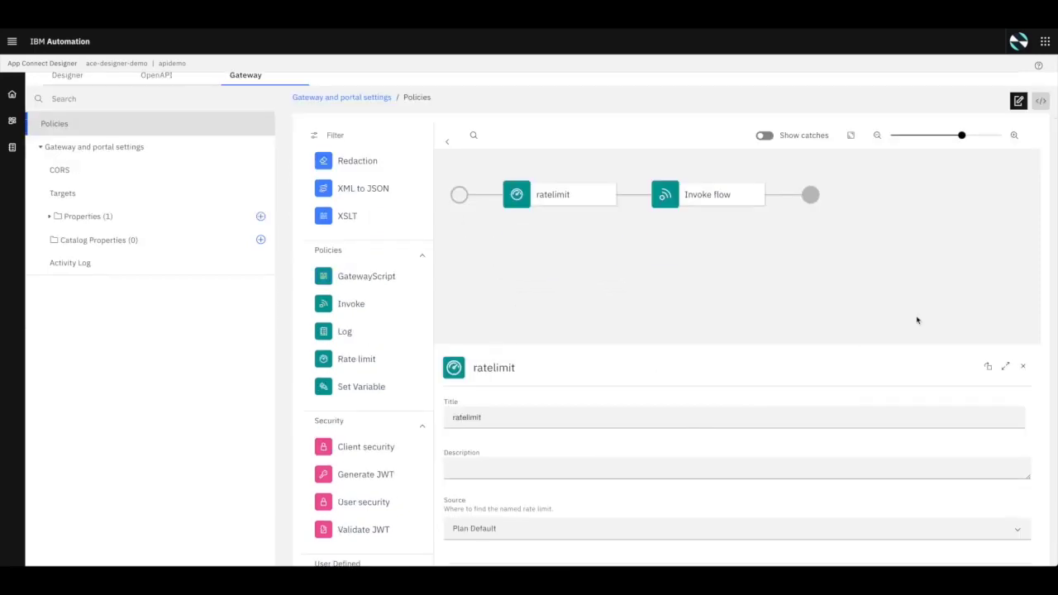
scroll(917, 320, "up", 1)
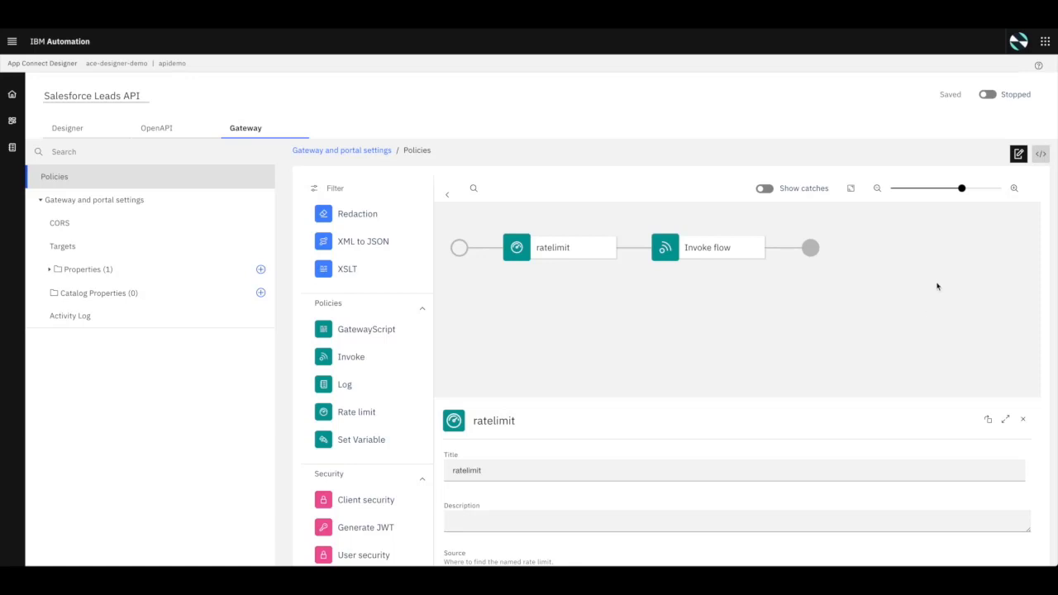
Start the Salesforce Leads API
left_click(988, 95)
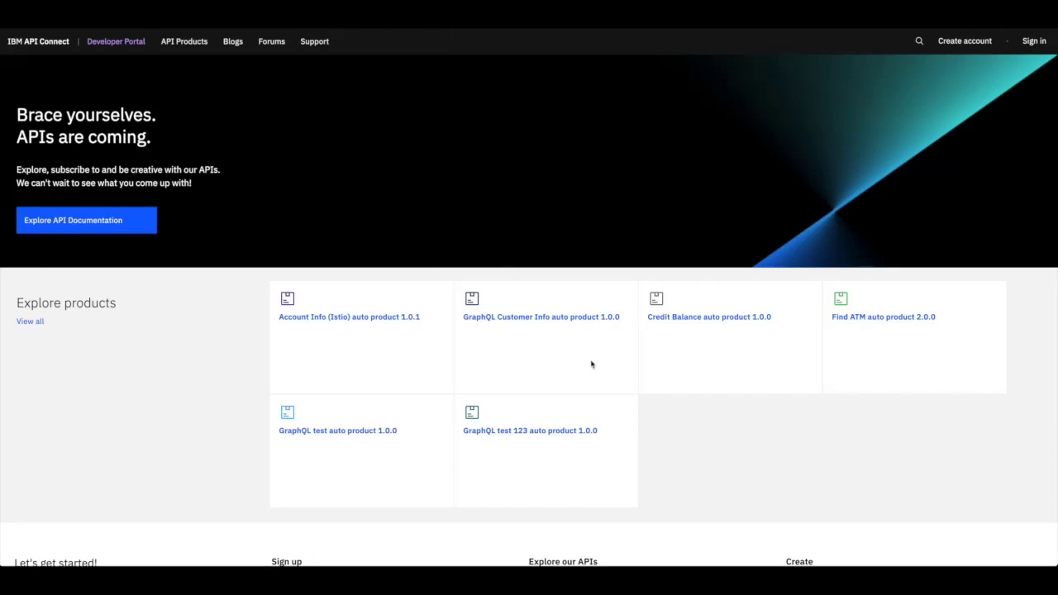
scroll(591, 364, "down", 1)
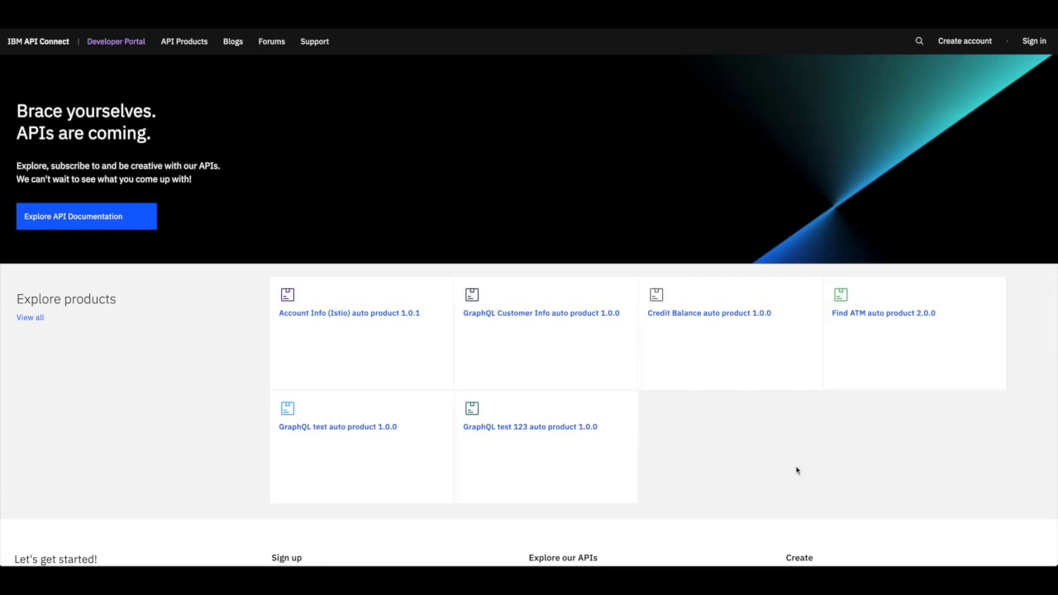
scroll(793, 463, "down", 2)
scroll(793, 463, "up", 2)
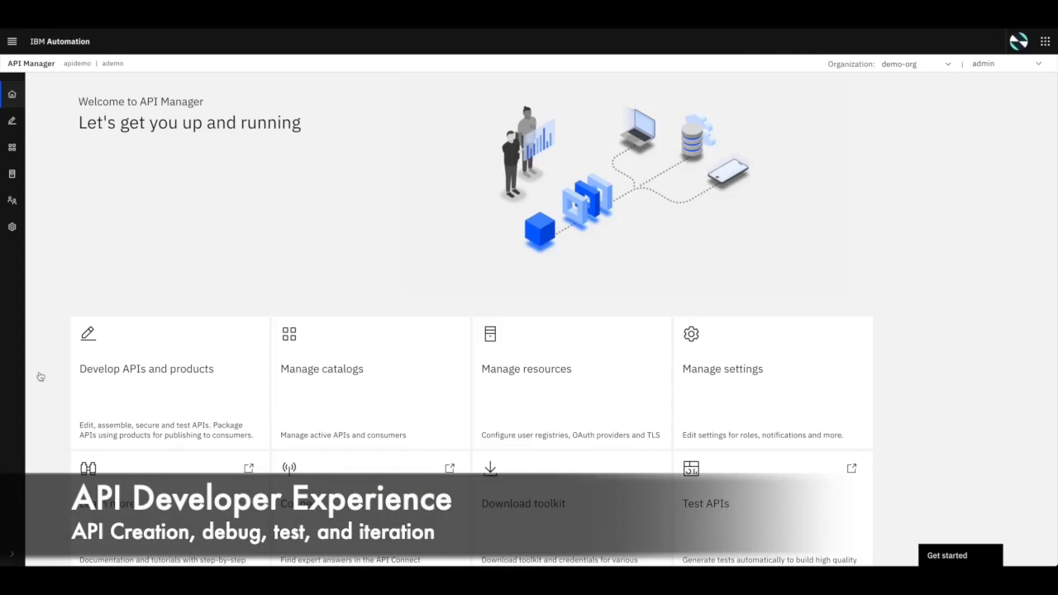
In API Manager, open the APIs in development, check which types can be added, and open the Credit Report API
left_click(193, 371)
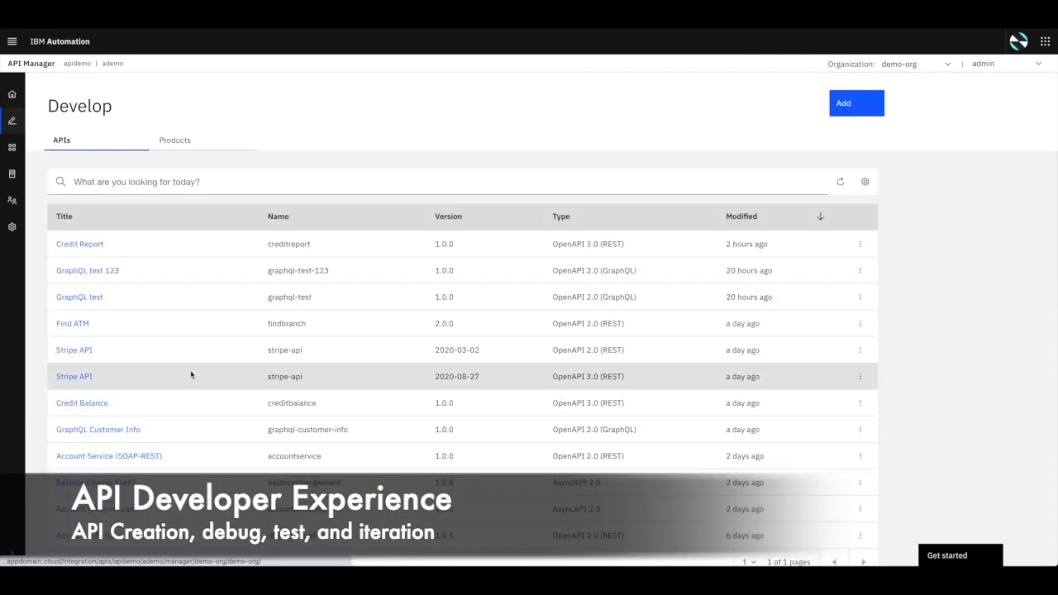
left_click(864, 112)
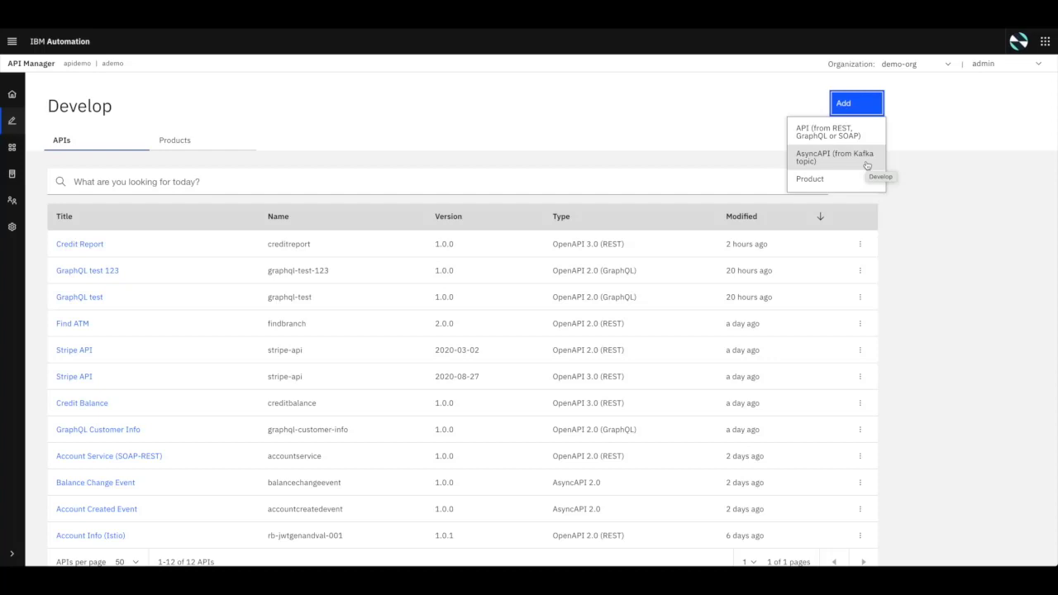
left_click(930, 231)
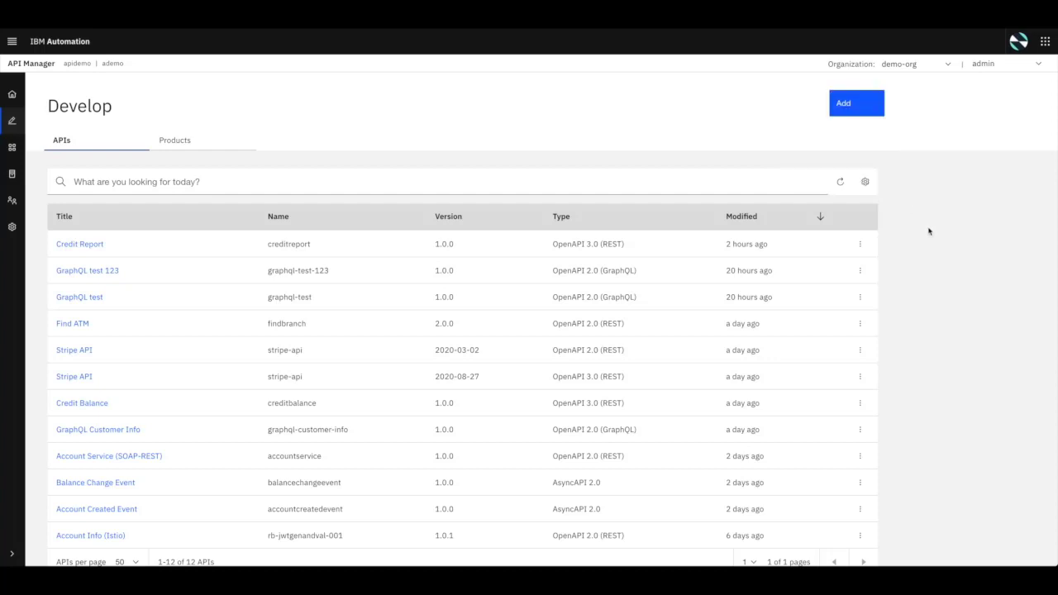
left_click(99, 247)
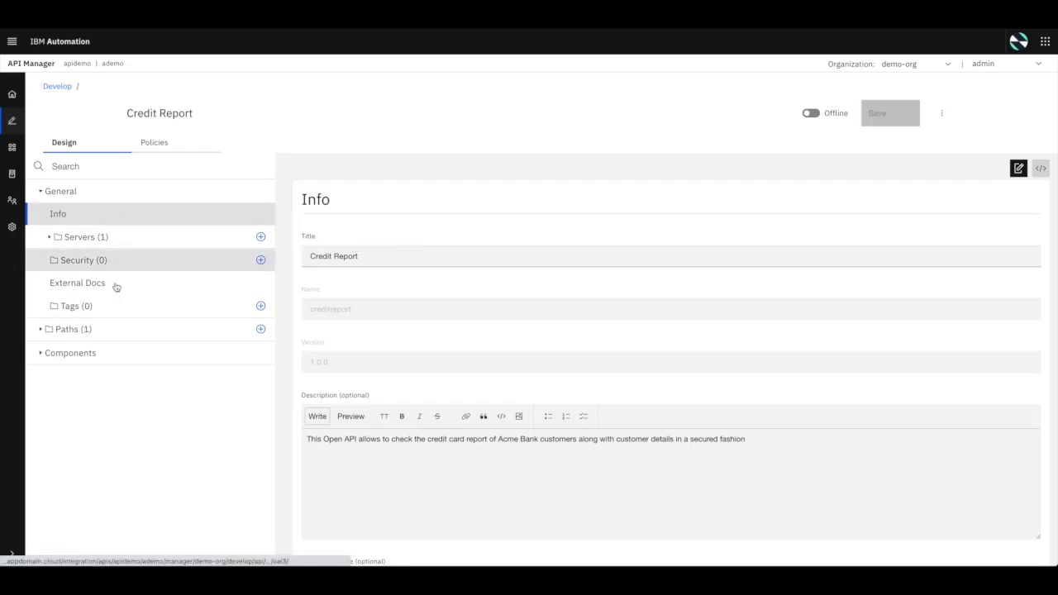
Examine the /report path's GET operation and its 200 response, and view the API's OpenAPI source
left_click(41, 329)
left_click(49, 352)
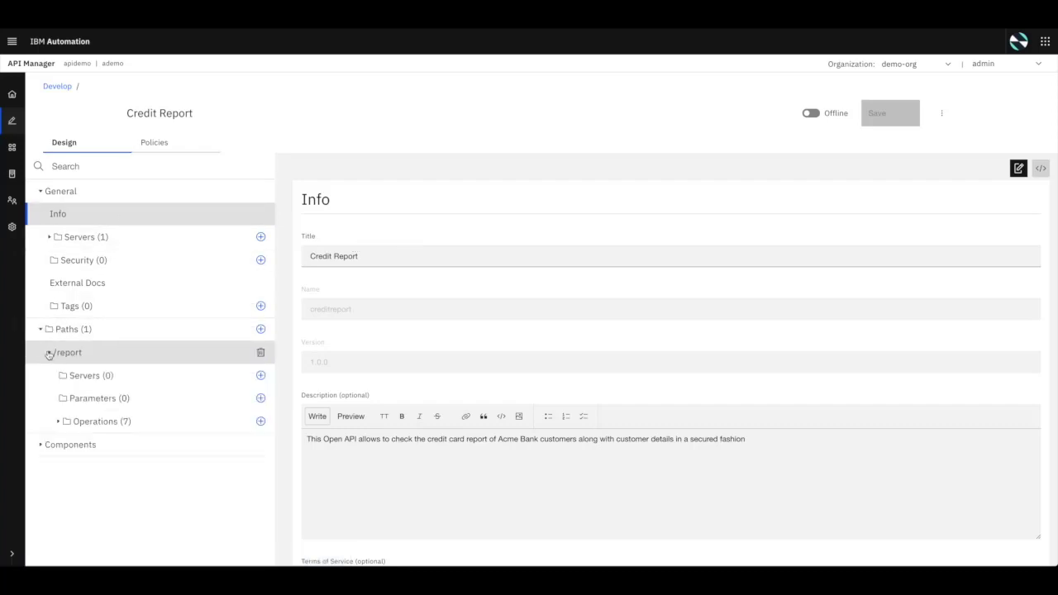
left_click(57, 421)
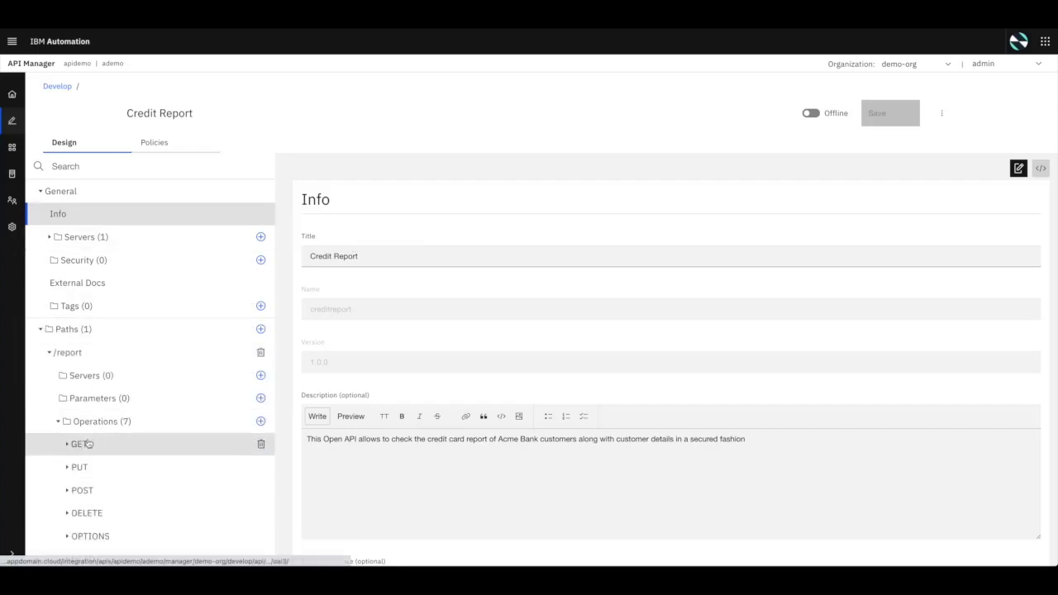
left_click(141, 444)
scroll(152, 485, "down", 2)
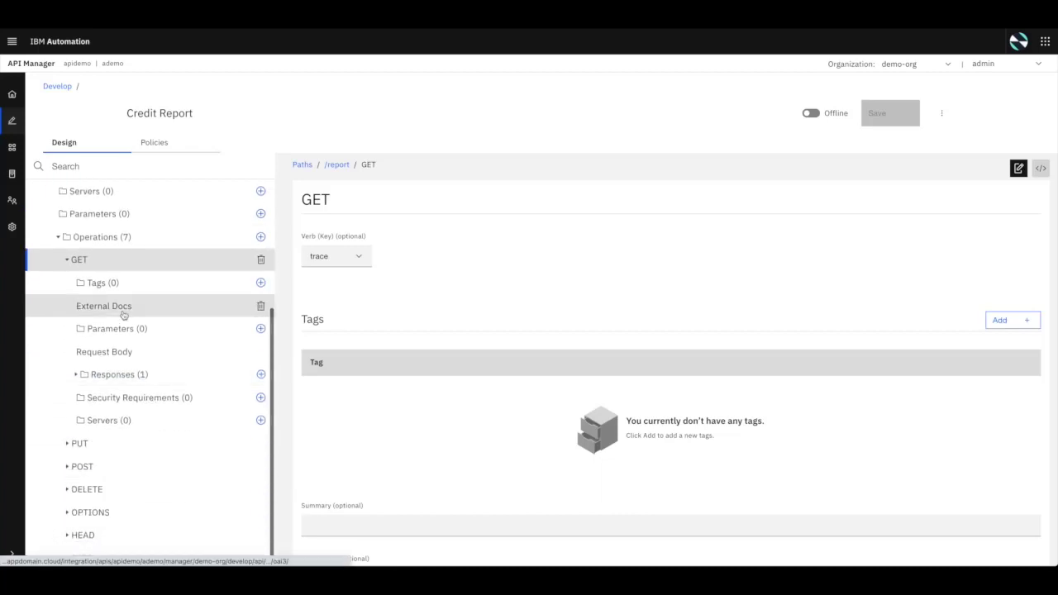
left_click(131, 380)
left_click(111, 399)
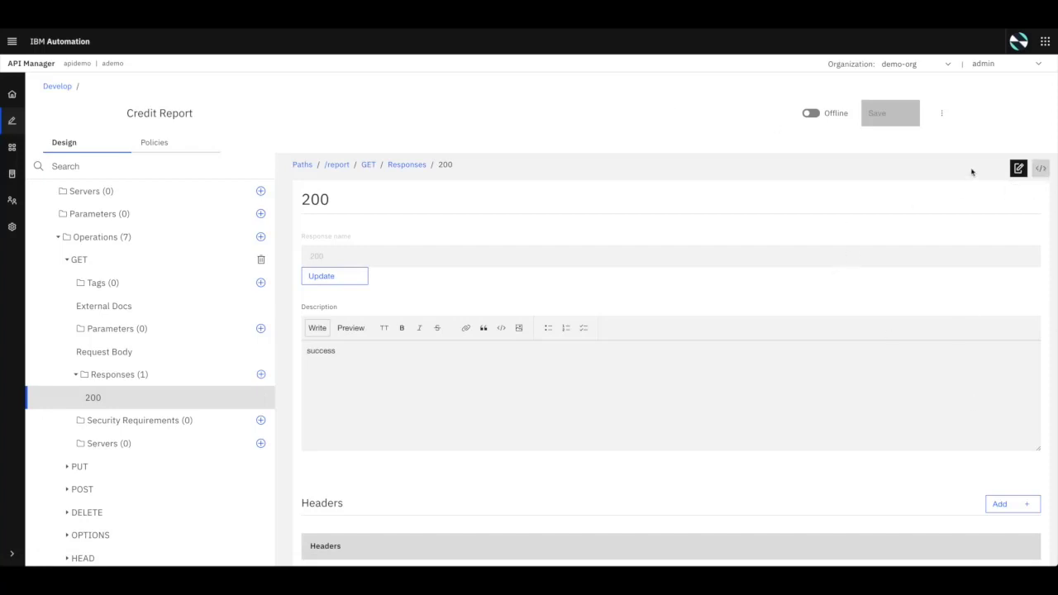
left_click(1040, 169)
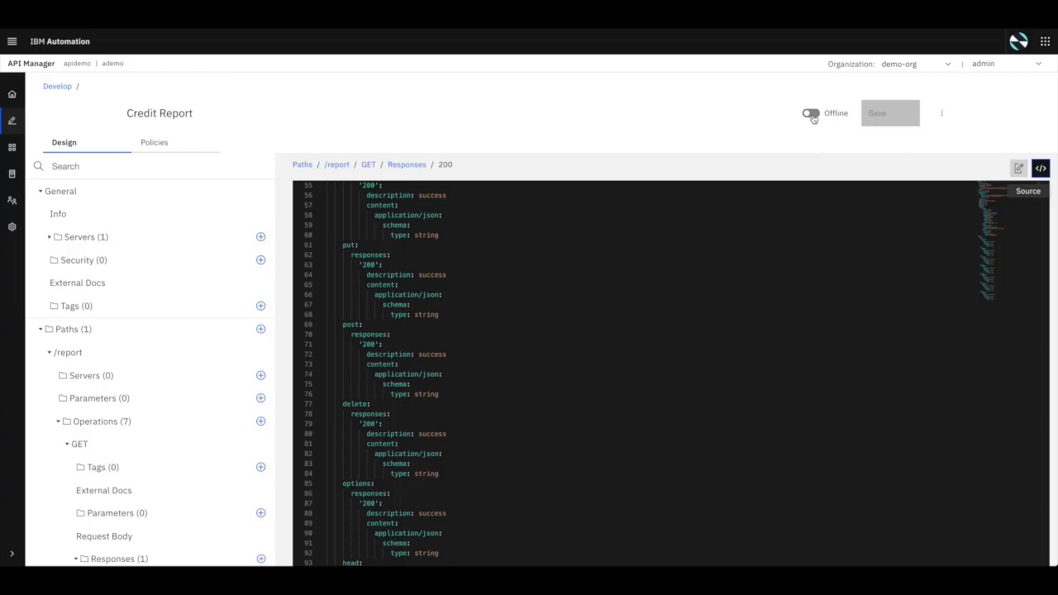
Put the Credit Report API online and send a GET test request to its sandbox endpoint
left_click(812, 118)
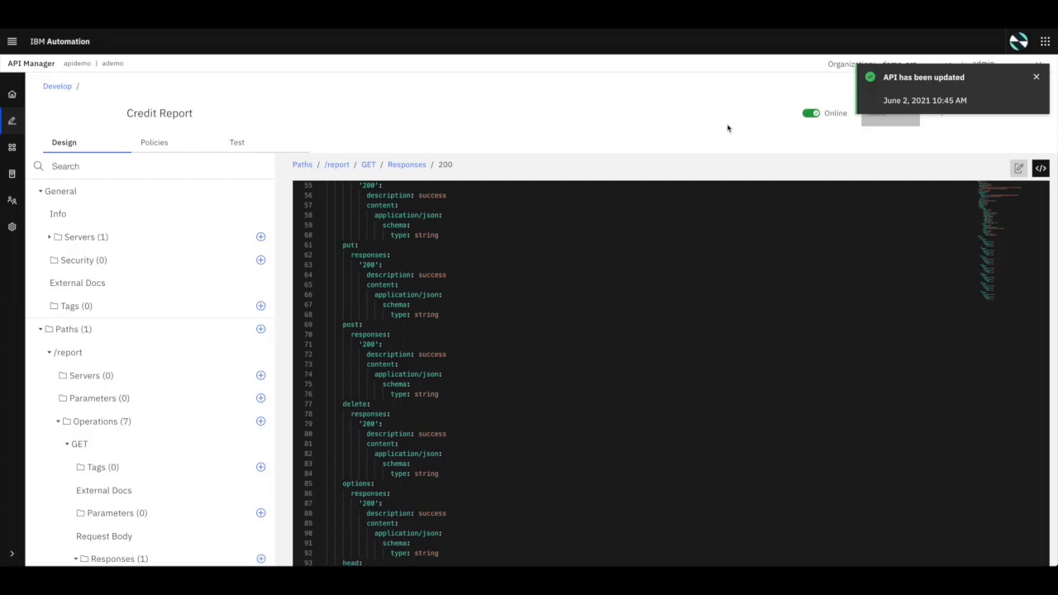
left_click(1035, 77)
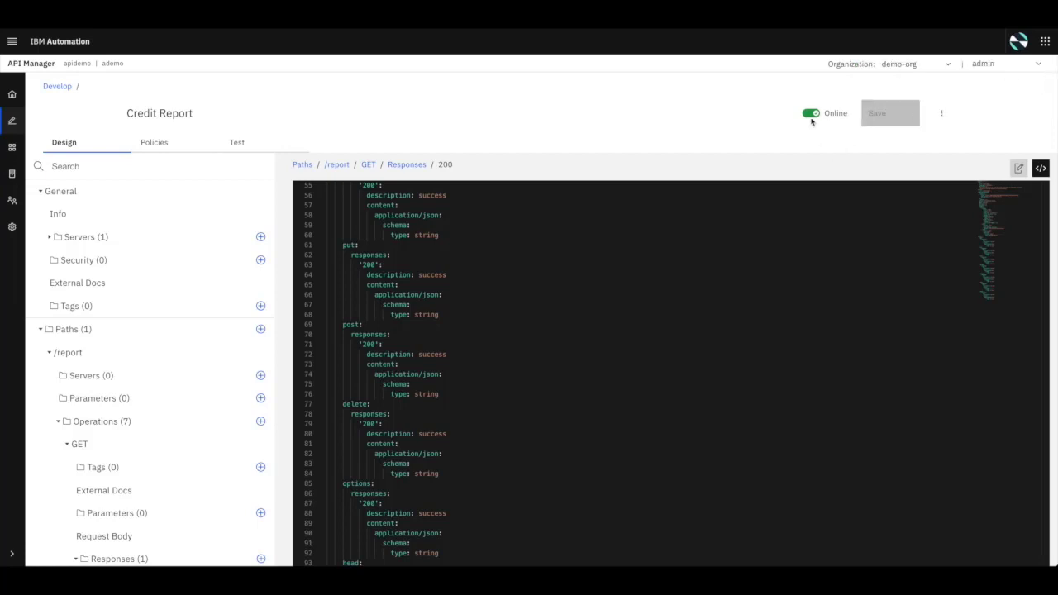
left_click(248, 143)
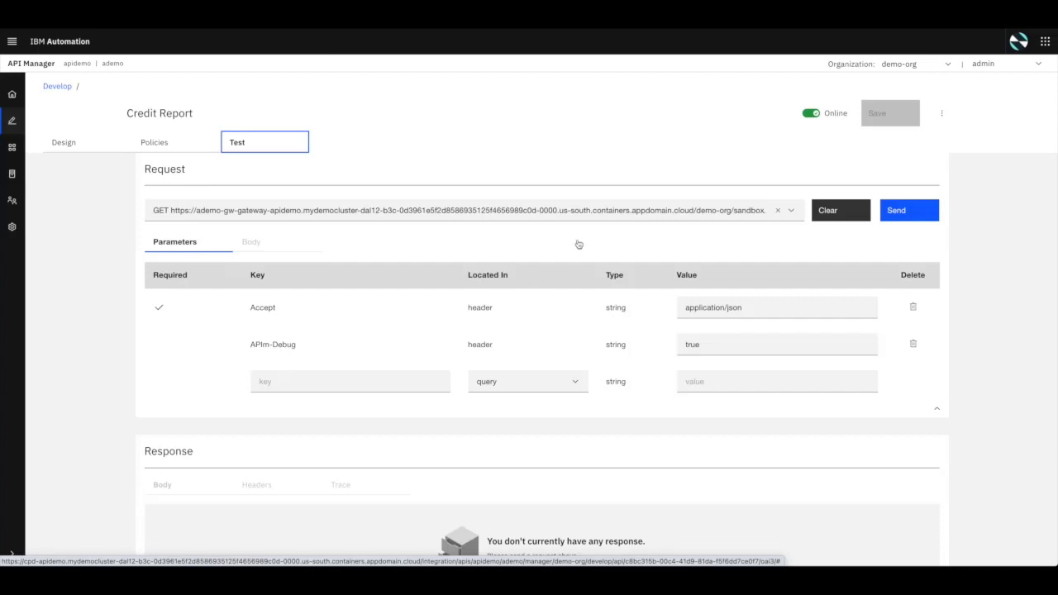
left_click(792, 212)
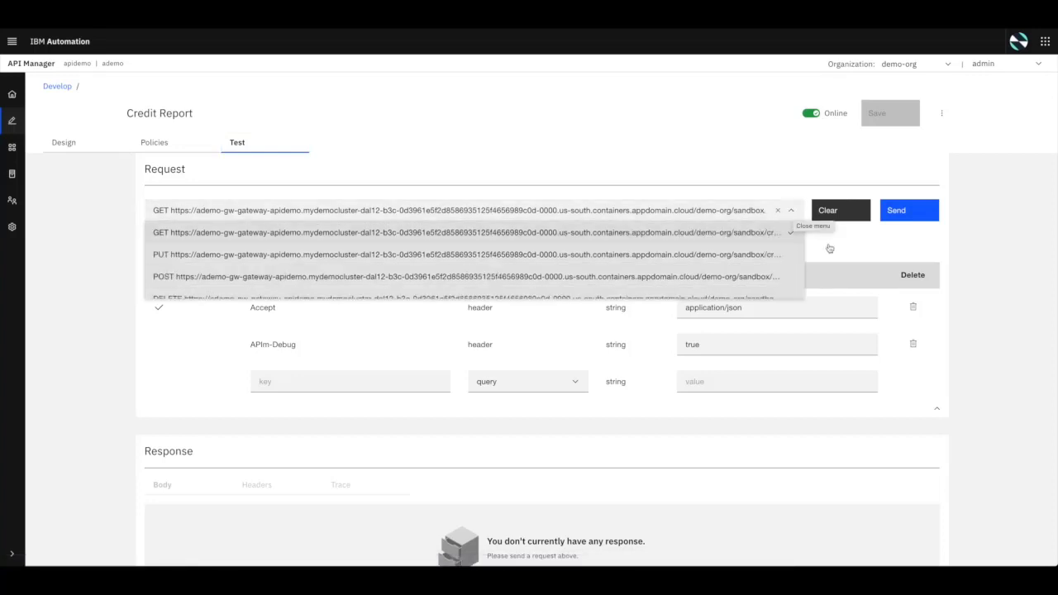
left_click(897, 219)
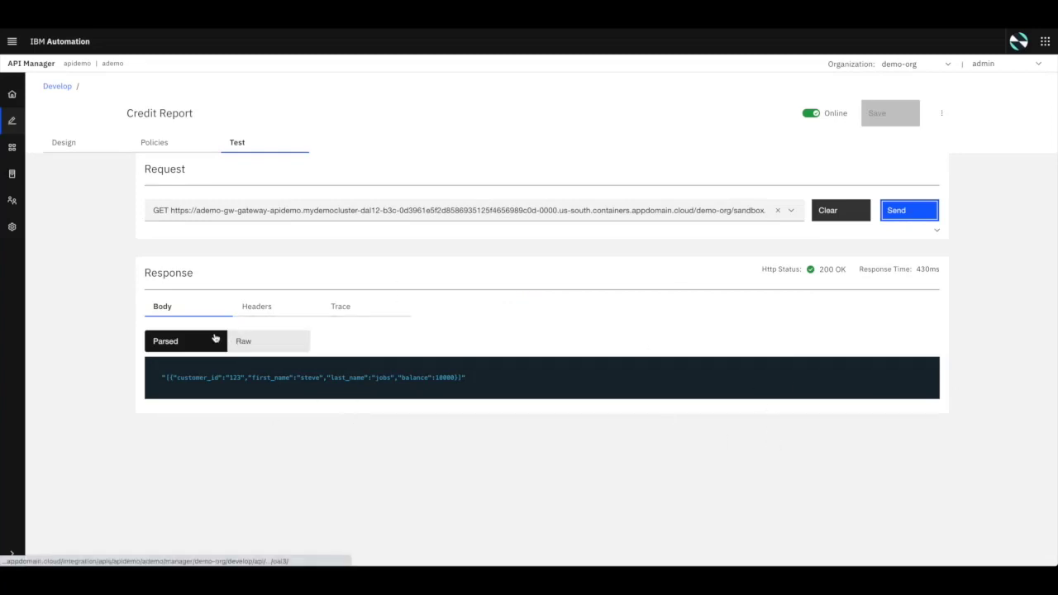
Review the test response's raw body, its headers and the trace of the executed policies
left_click(258, 343)
left_click(257, 310)
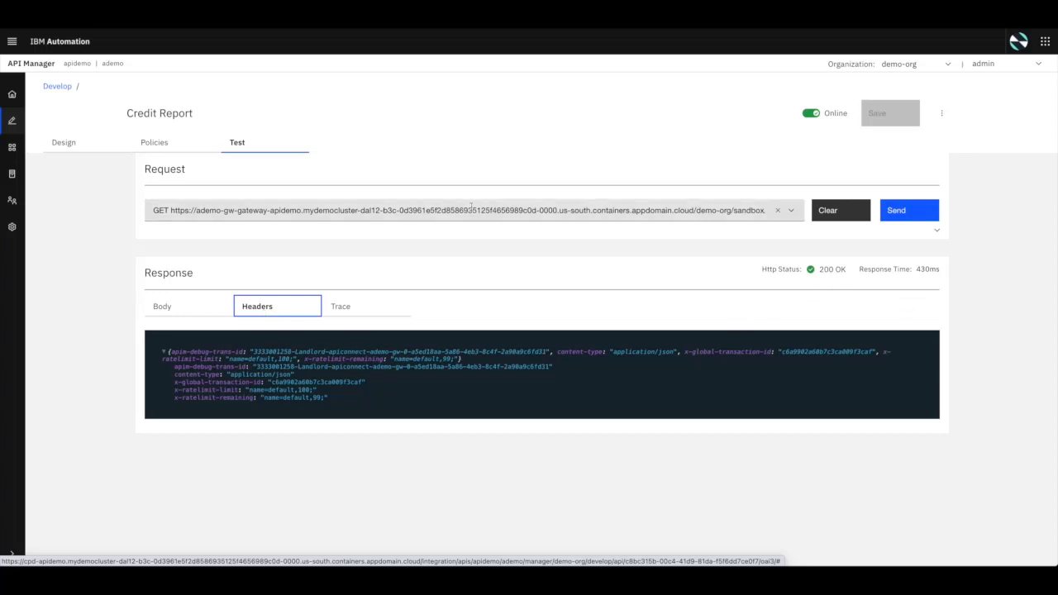
left_click(353, 314)
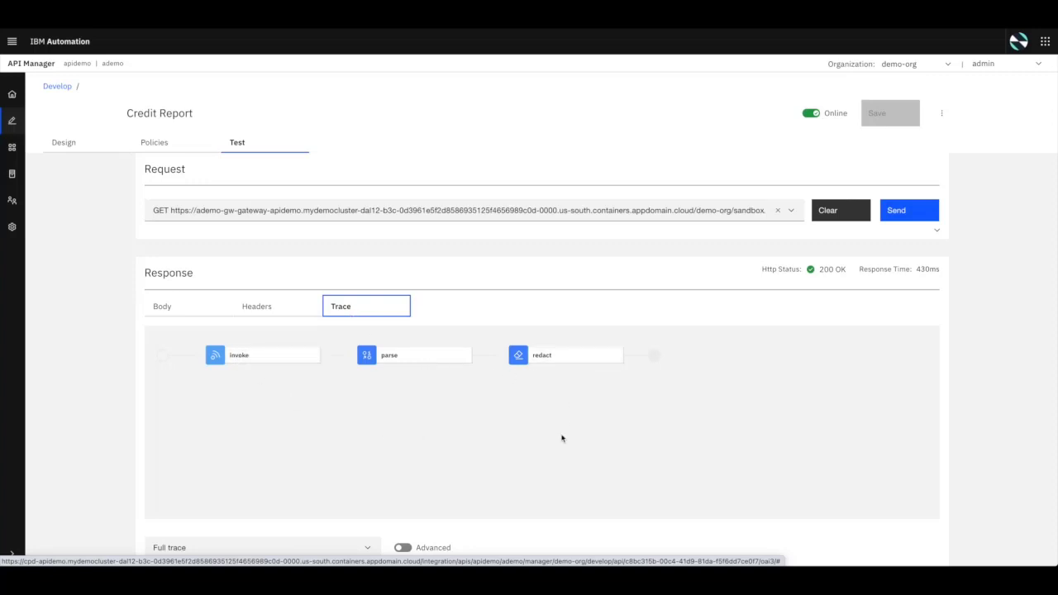
scroll(562, 438, "down", 1)
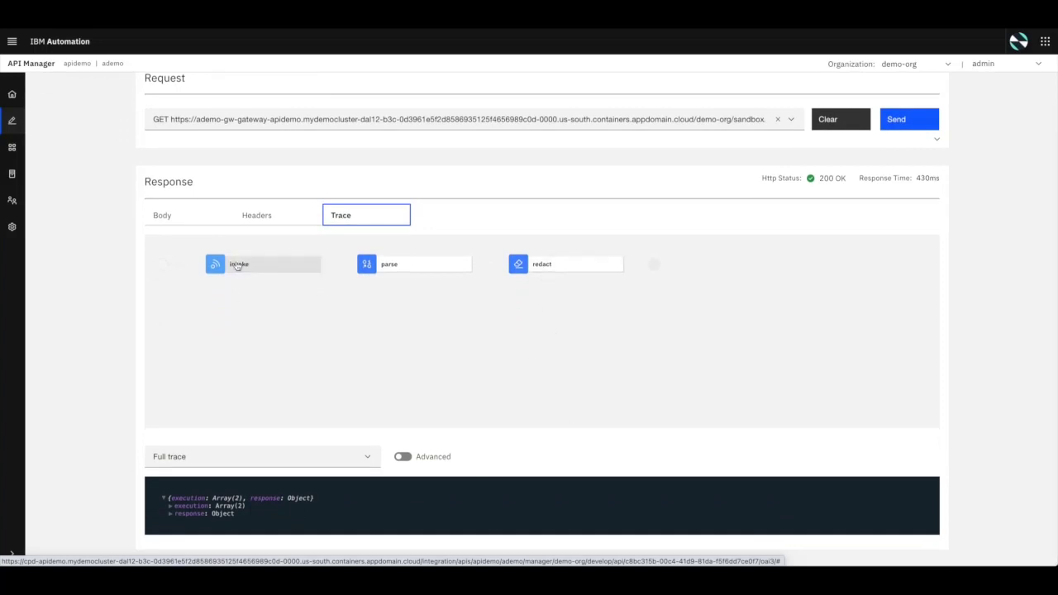
left_click(190, 213)
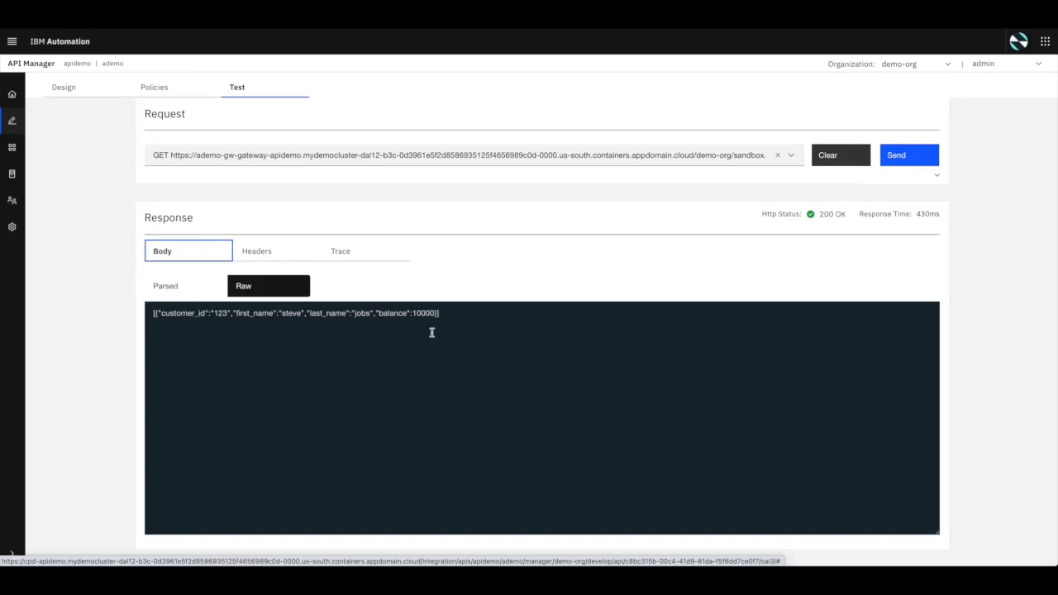
left_click(392, 252)
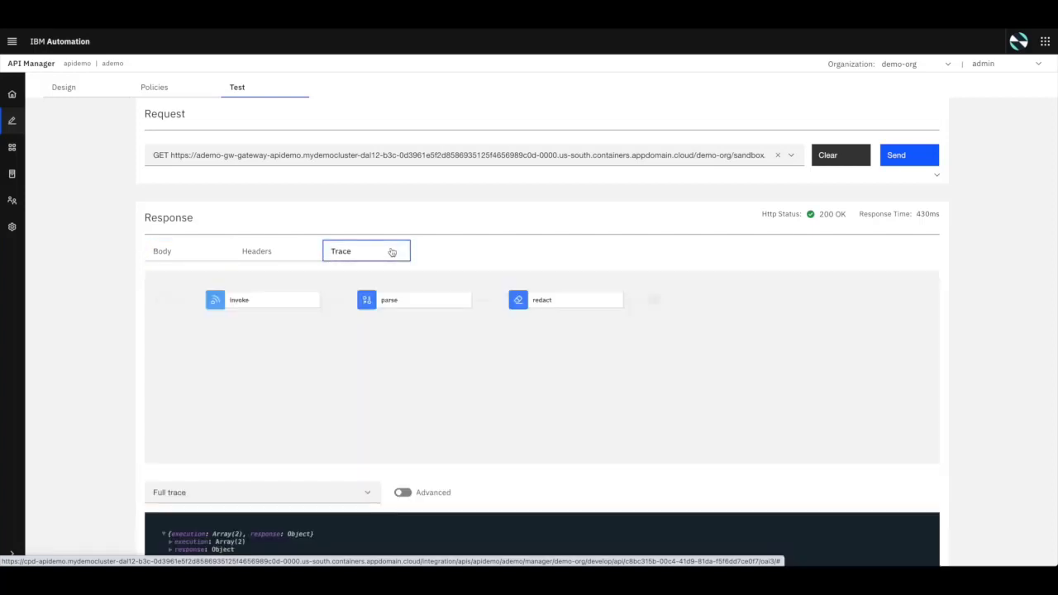
scroll(454, 403, "down", 1)
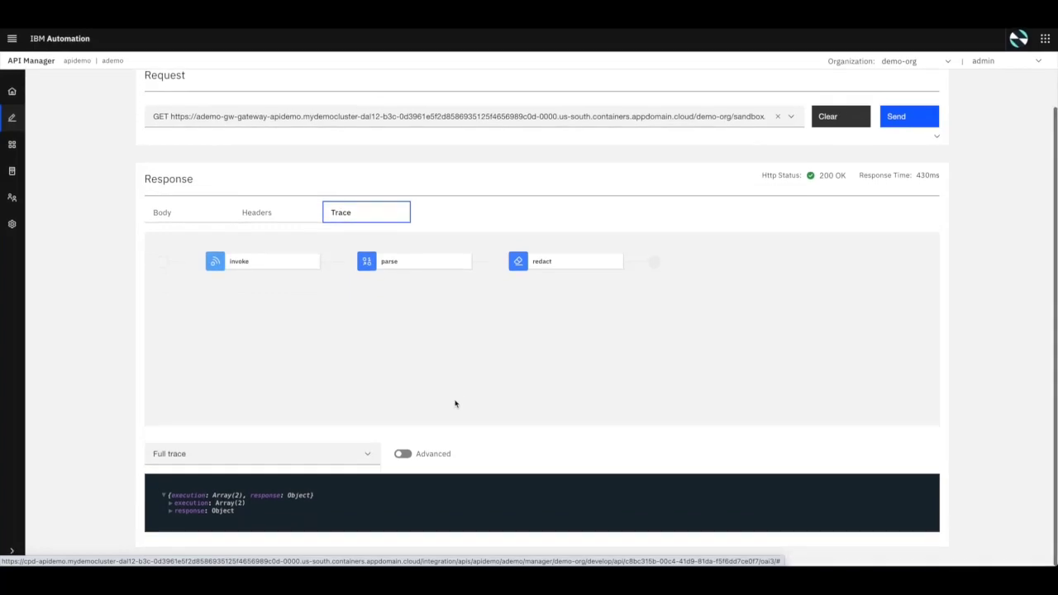
Inspect the redact policy's program string in the trace and compare it with the customer_id field in the raw response body
left_click(360, 459)
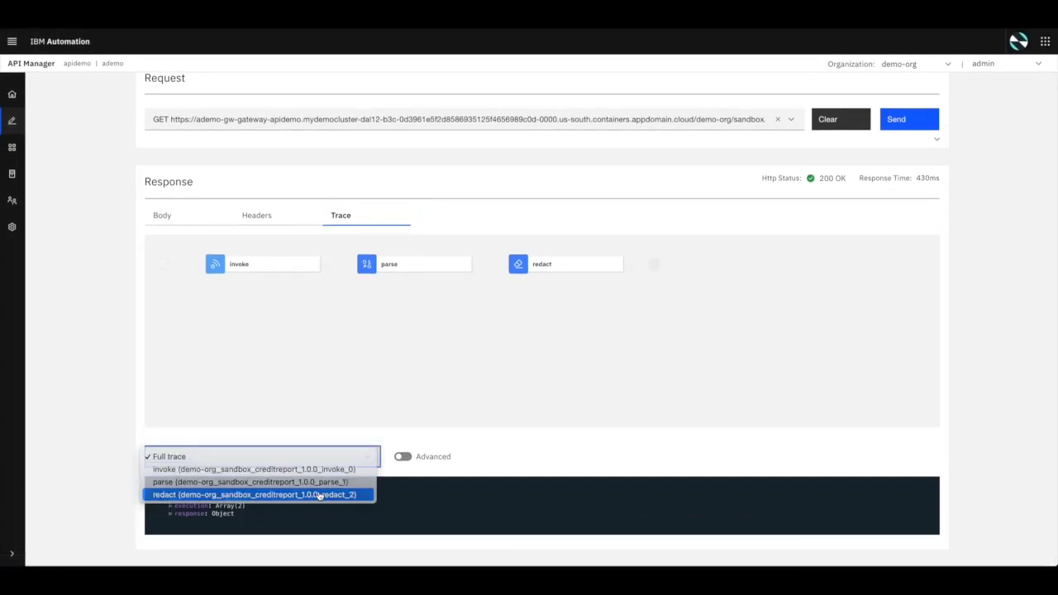
left_click(259, 496)
scroll(440, 509, "down", 1)
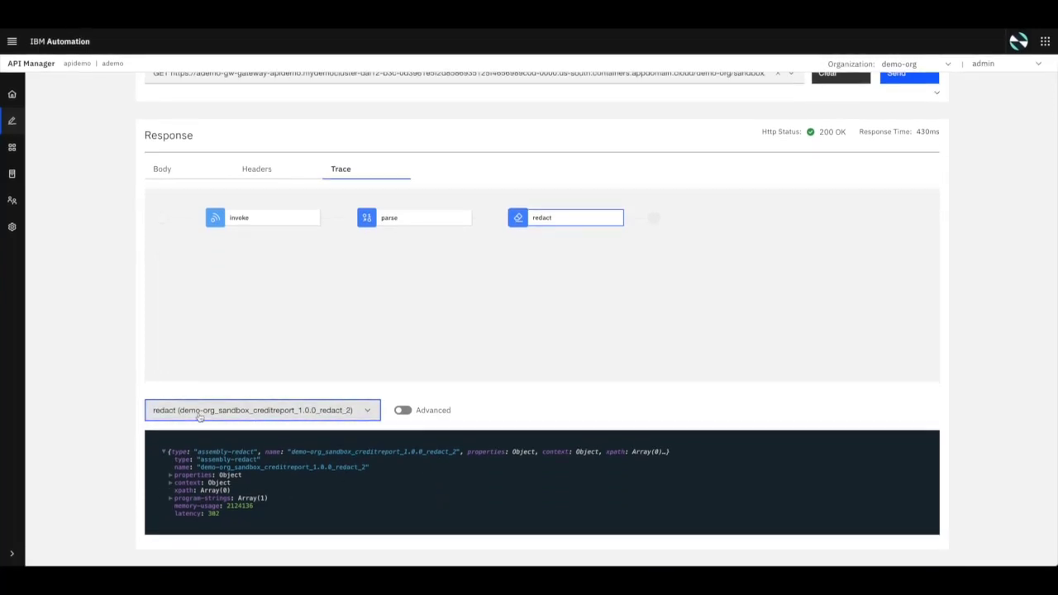
left_click(170, 498)
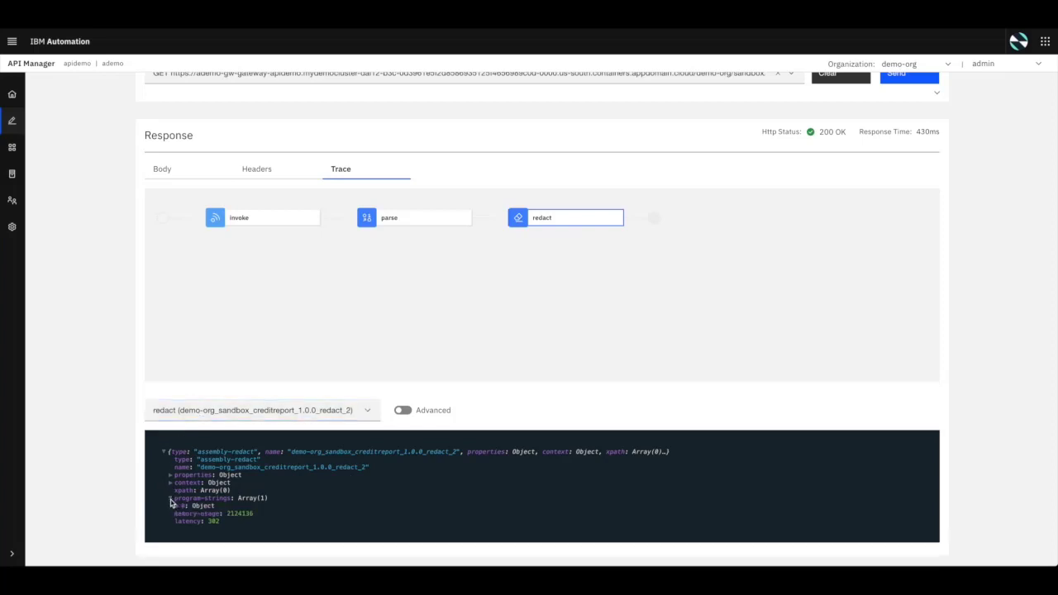
left_click(176, 506)
scroll(243, 529, "down", 1)
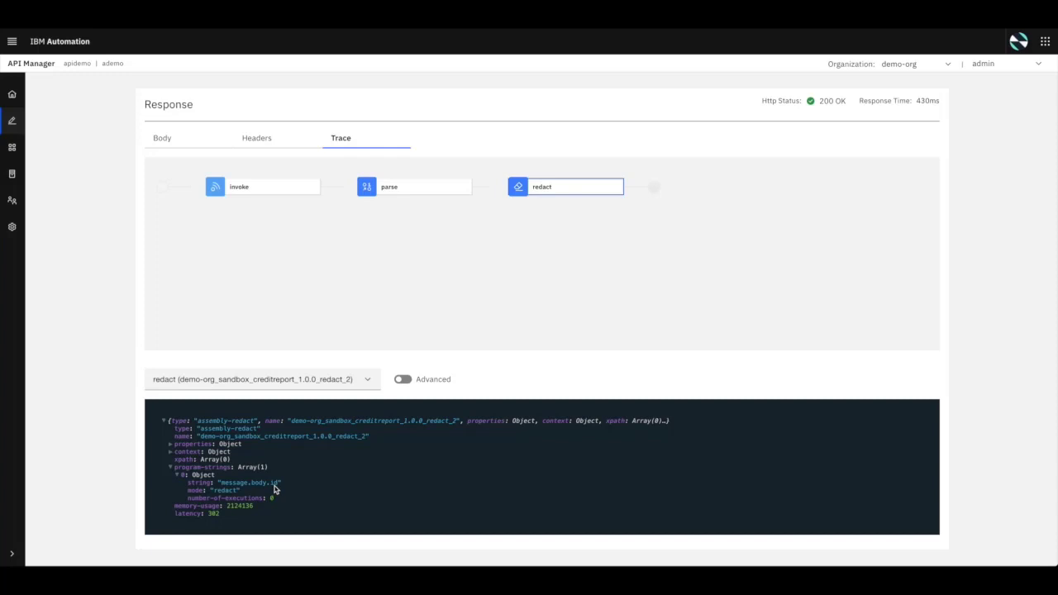
left_click(190, 156)
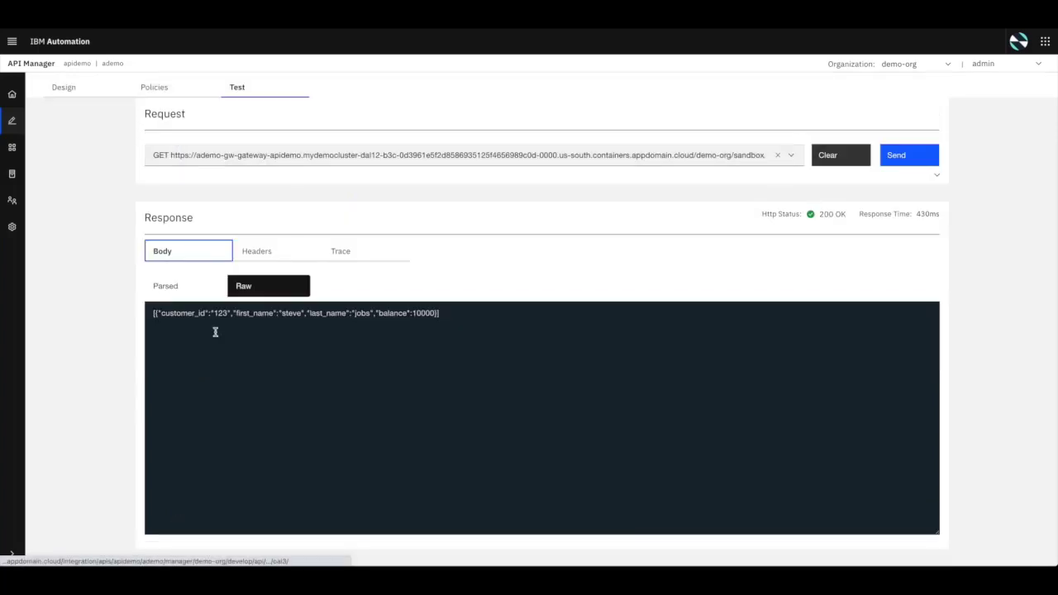
left_click_drag(207, 314, 160, 313)
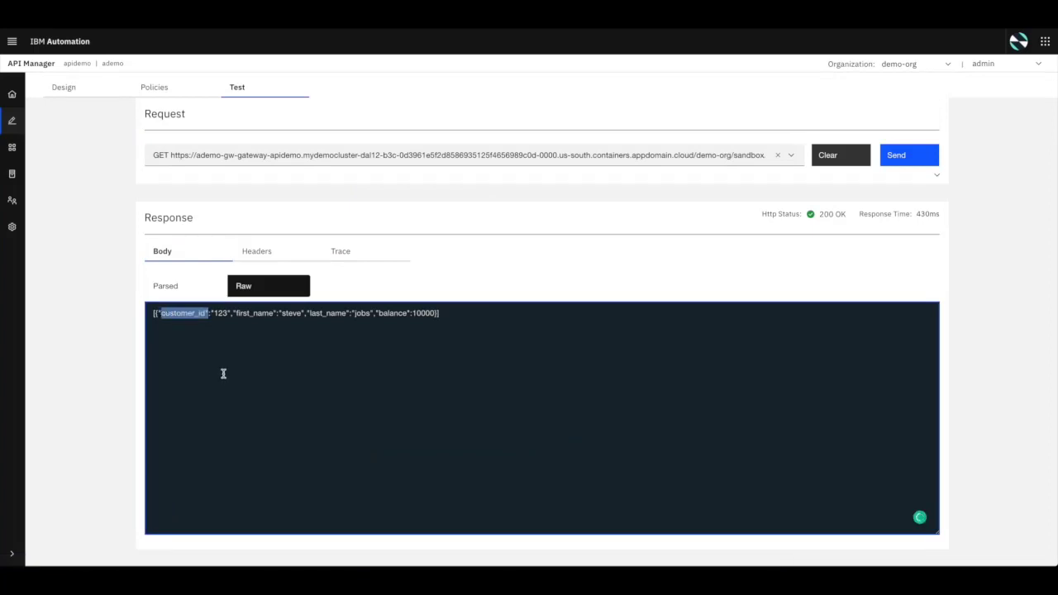
Set the redact policy's path to message.body.customer_id in the policy assembly and save the API
left_click(190, 94)
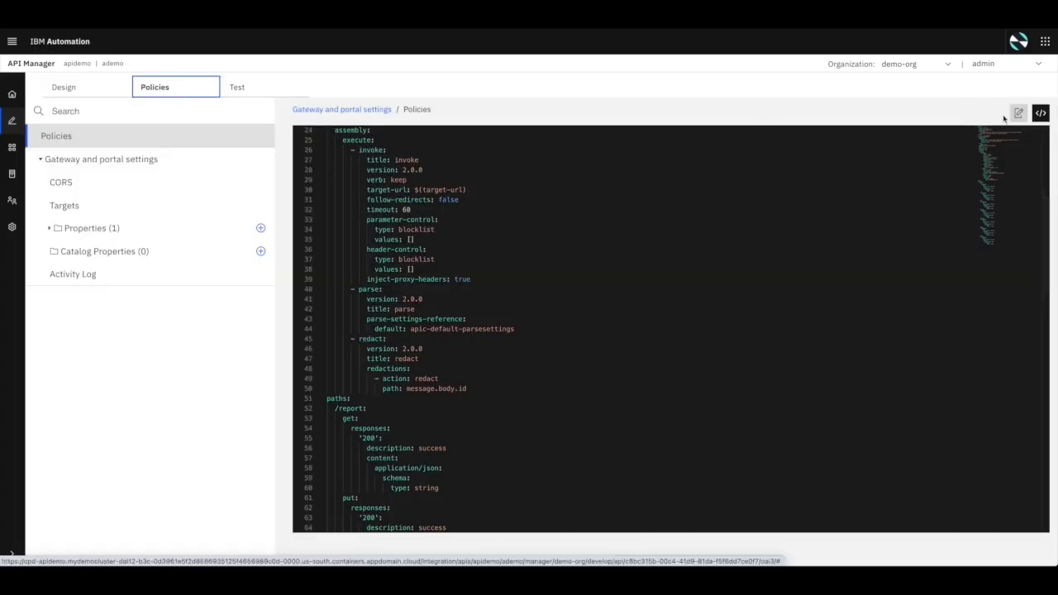
left_click(1018, 114)
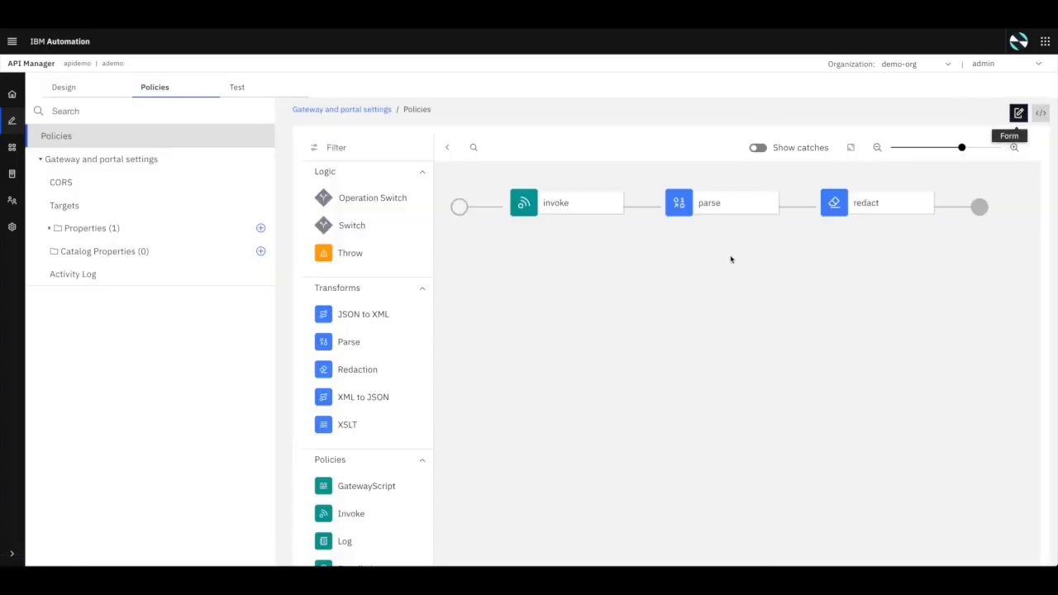
left_click(861, 212)
left_click(659, 462)
type("customer_id")
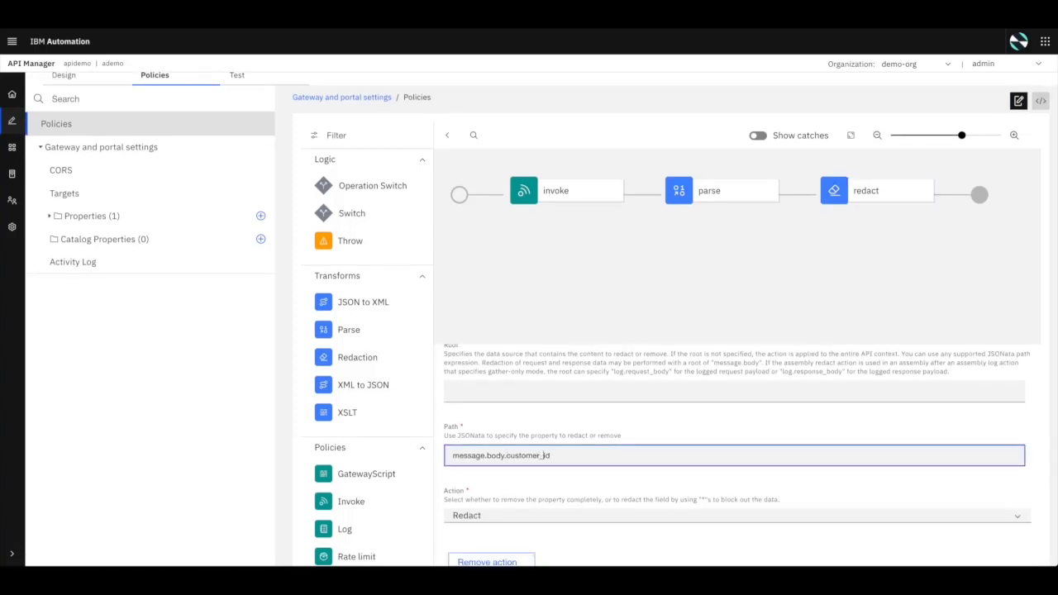
scroll(822, 306, "up", 1)
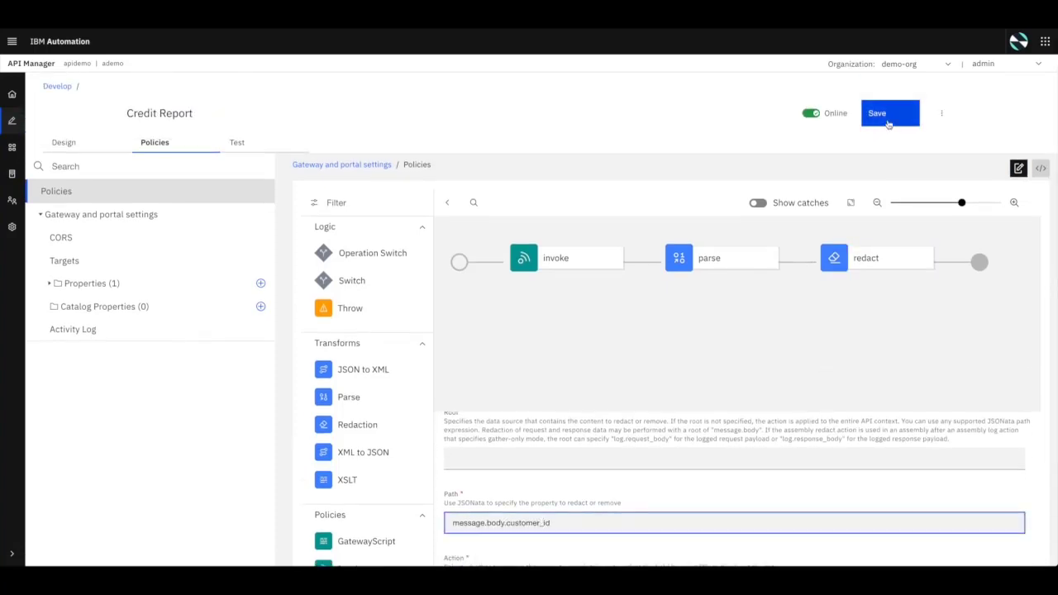
left_click(889, 124)
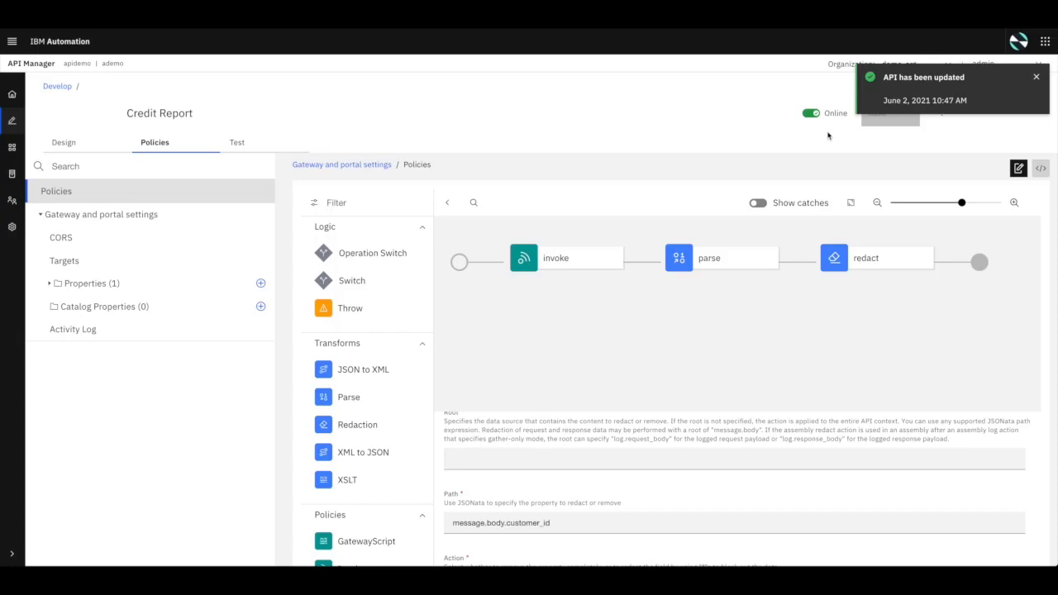
left_click(1038, 80)
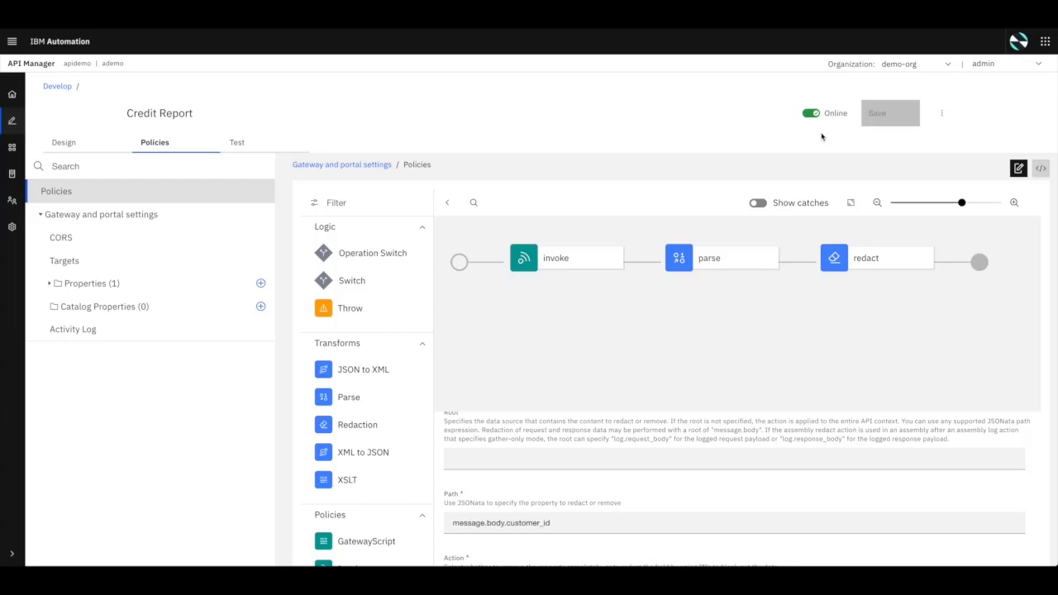
Review the redact policy's settings, resend the GET test request and view the new response's trace
scroll(833, 342, "down", 2)
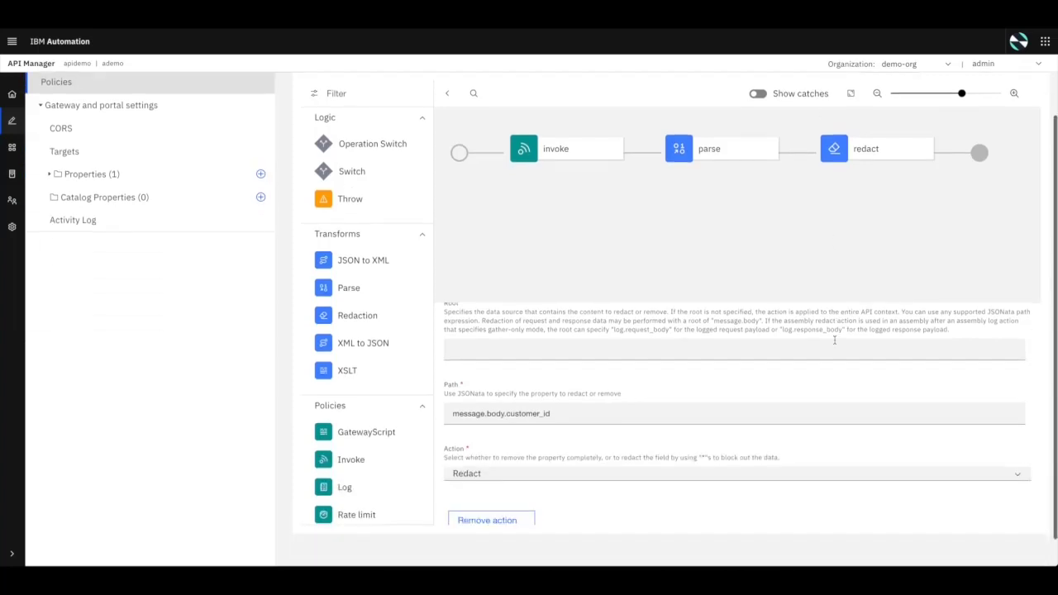
scroll(835, 343, "up", 1)
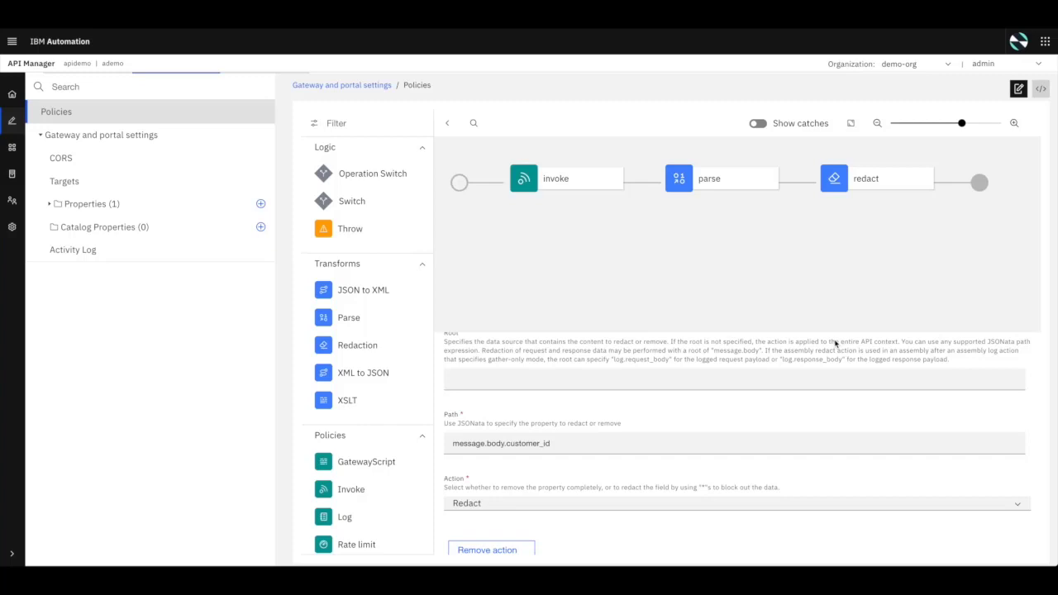
scroll(689, 463, "down", 1)
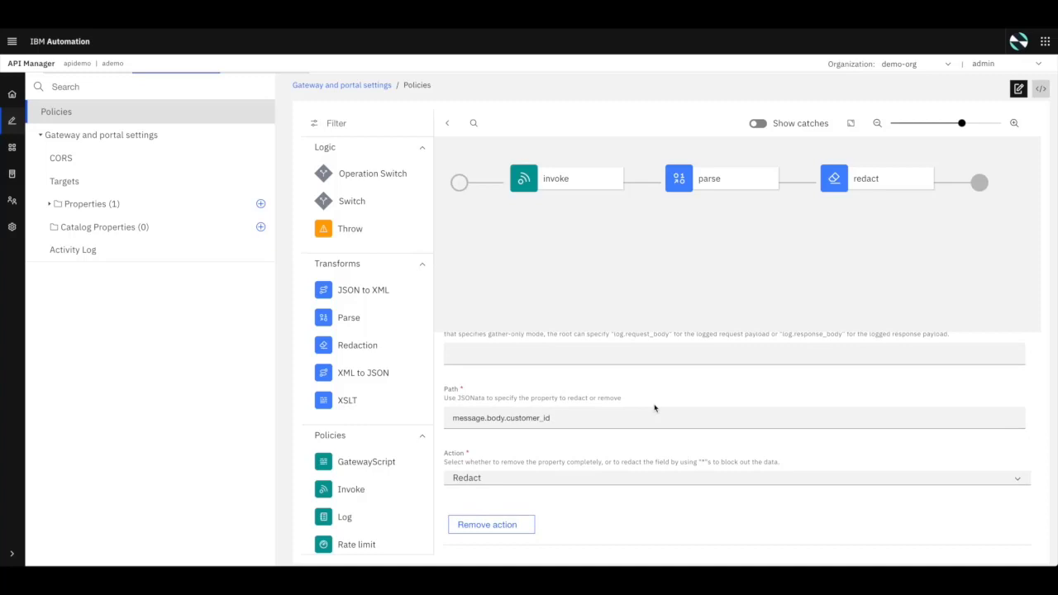
scroll(655, 408, "up", 5)
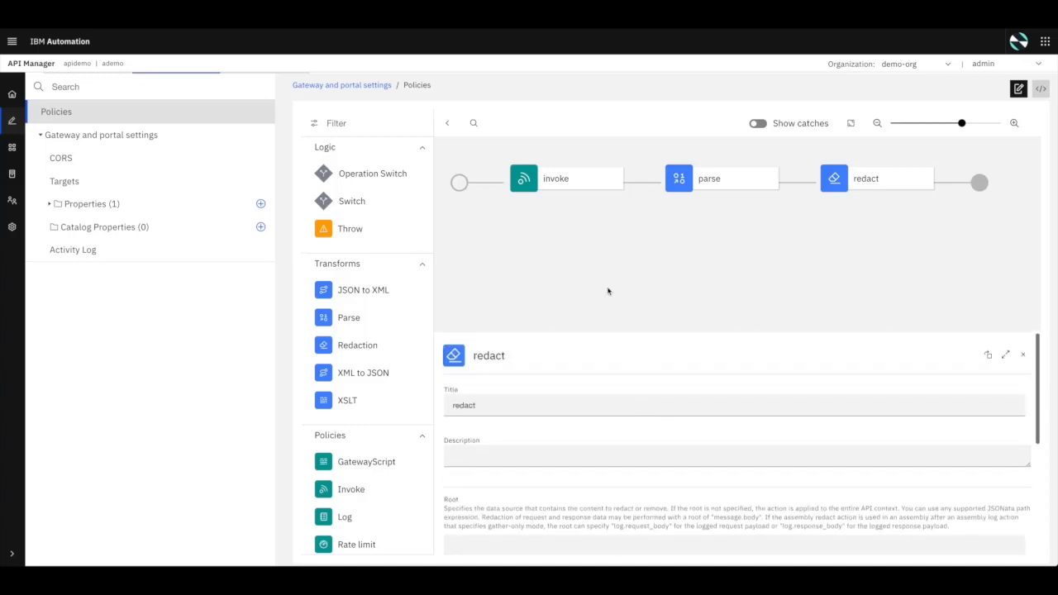
scroll(610, 290, "up", 2)
left_click(256, 141)
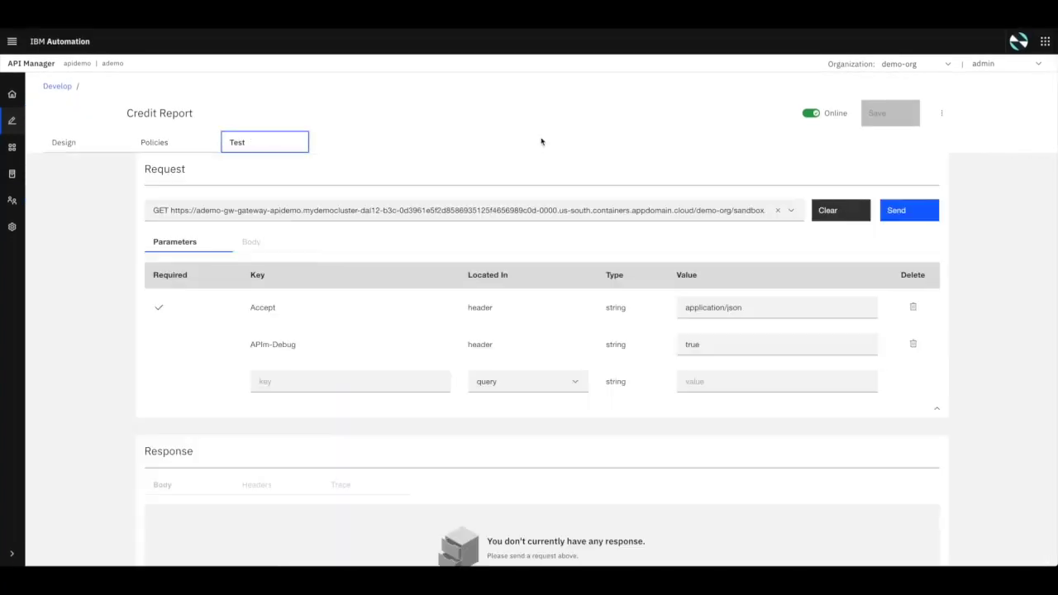
left_click(907, 213)
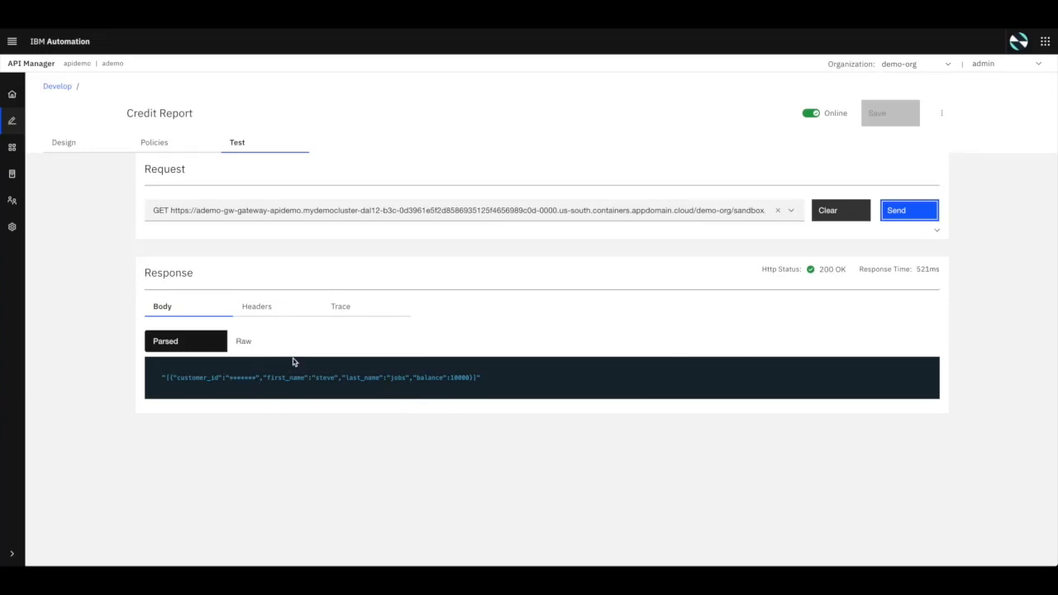
left_click(353, 310)
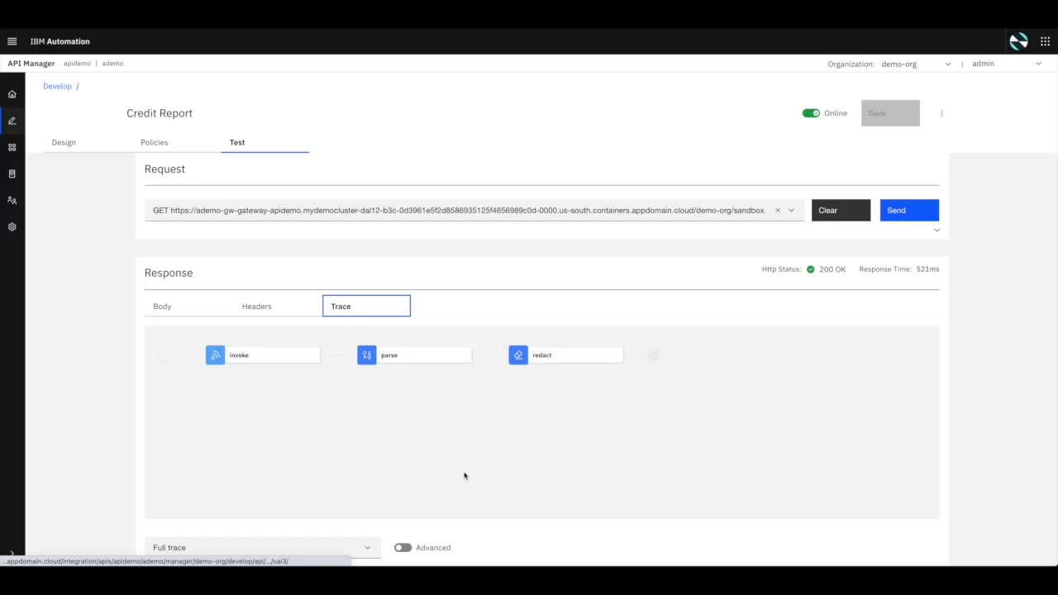
Turn on the advanced view of the full trace and look through the request's API information, executions and rate limits
scroll(466, 475, "down", 1)
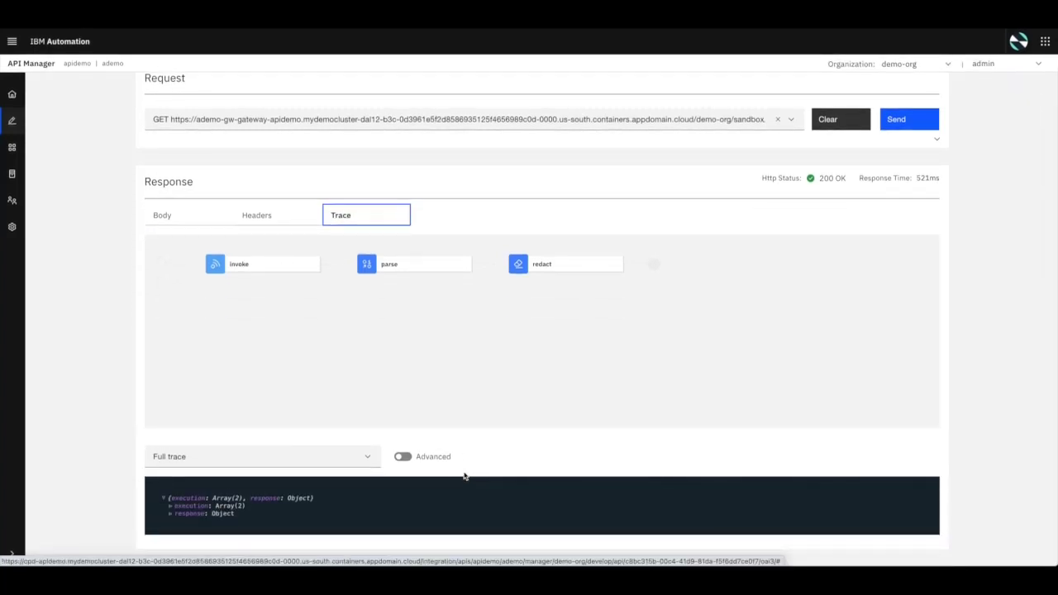
left_click(404, 457)
scroll(497, 527, "down", 3)
scroll(497, 527, "down", 4)
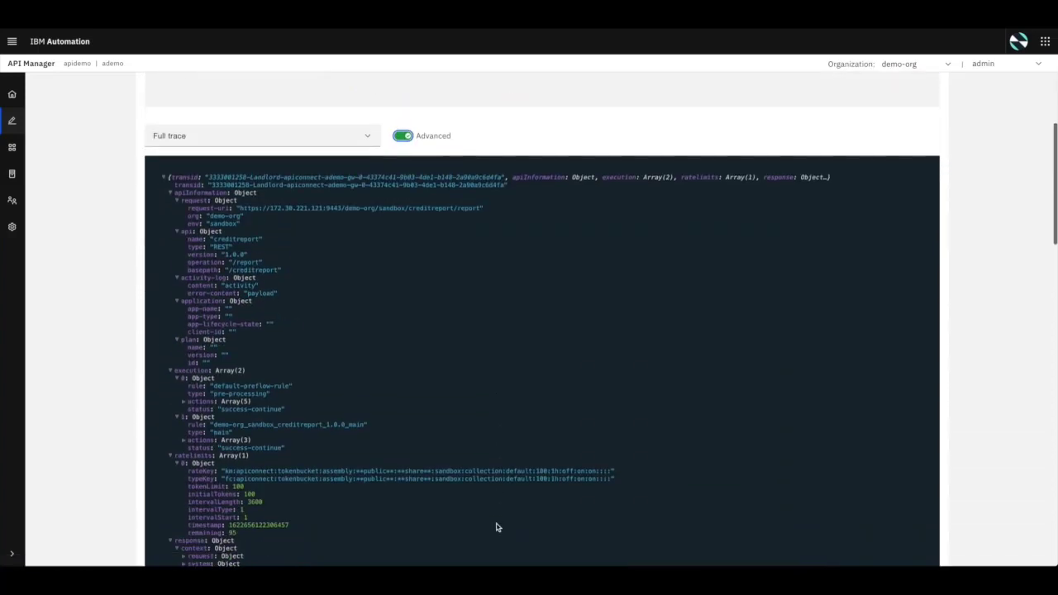
scroll(497, 527, "down", 2)
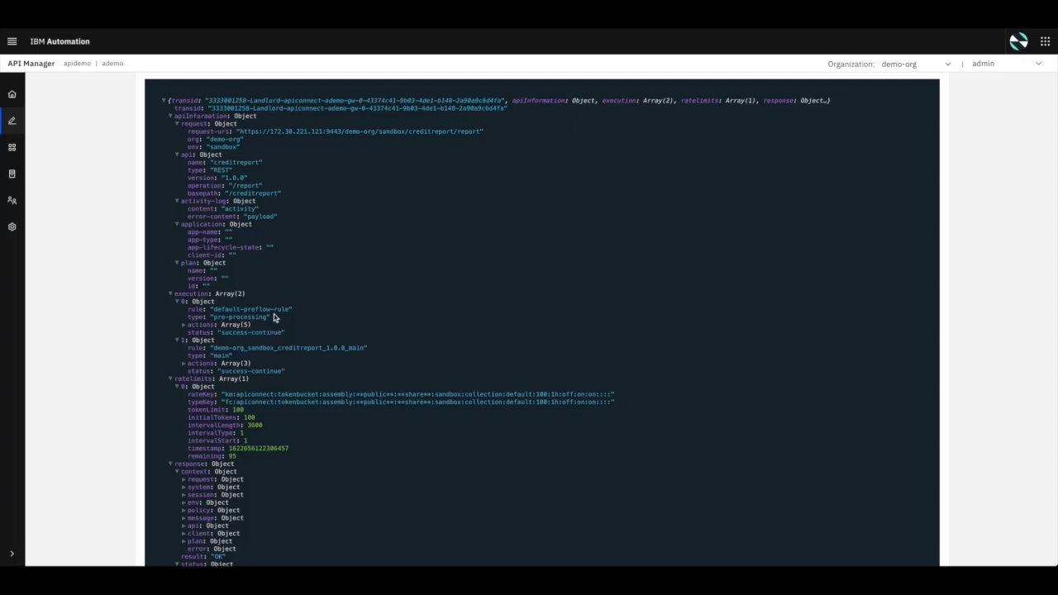
Expand the default-preflow-rule actions in the trace and inspect the CORS, HTML page and client identification entries
left_click(185, 326)
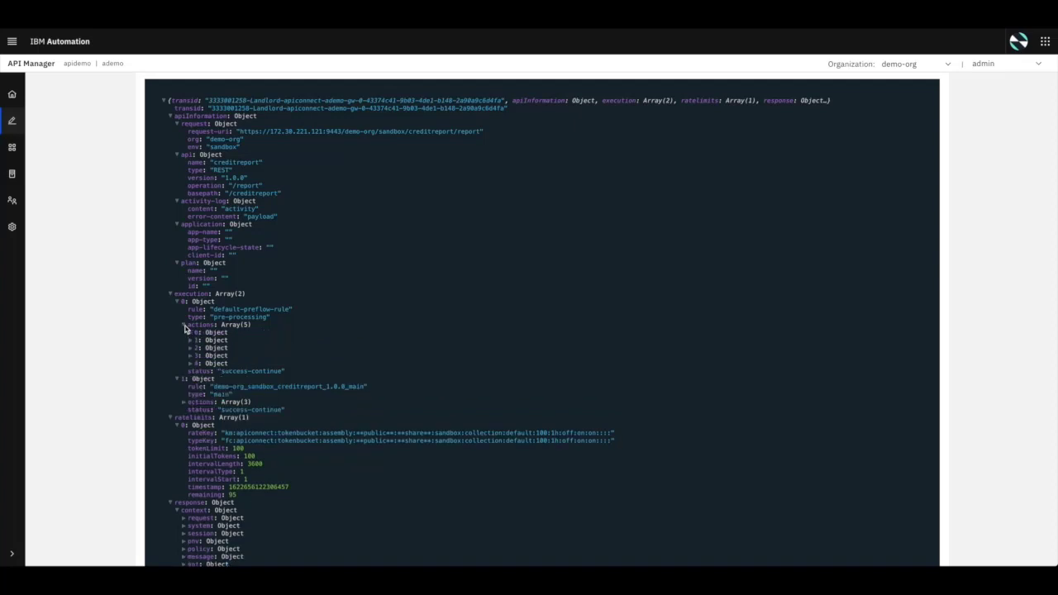
left_click(191, 332)
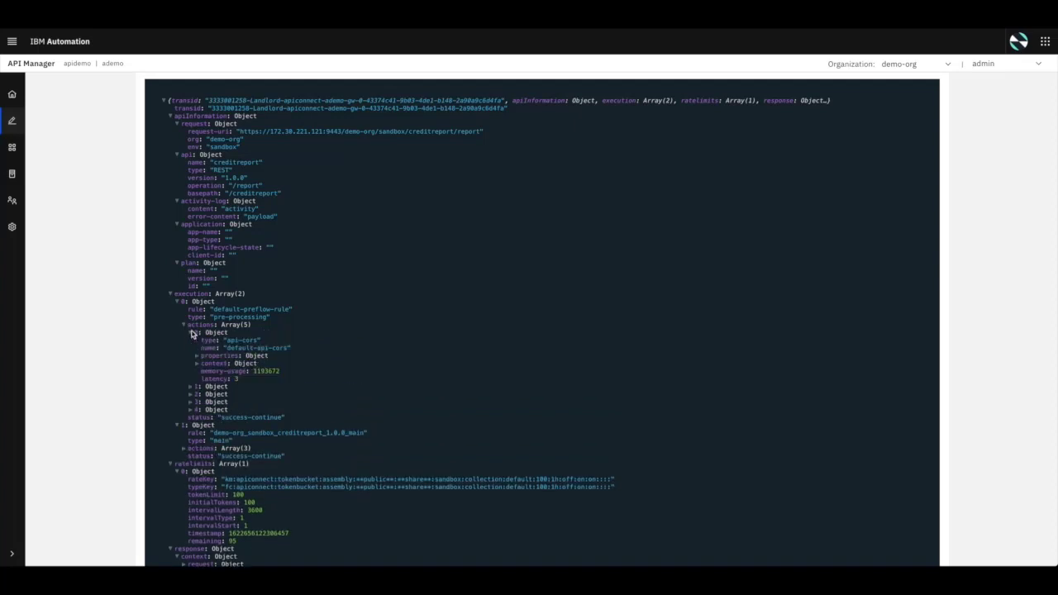
left_click(191, 387)
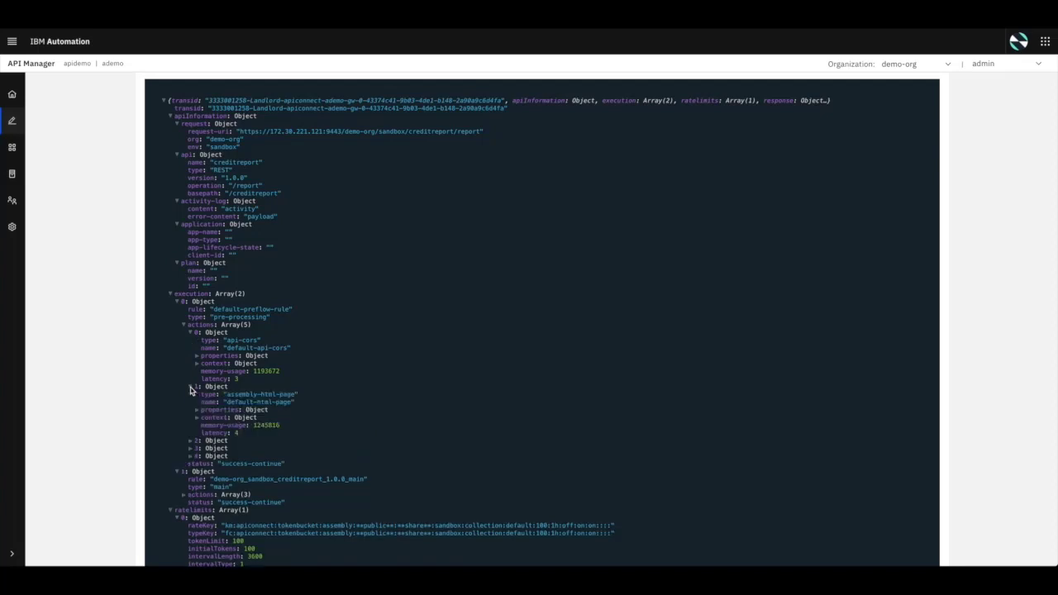
left_click(191, 441)
scroll(251, 489, "down", 1)
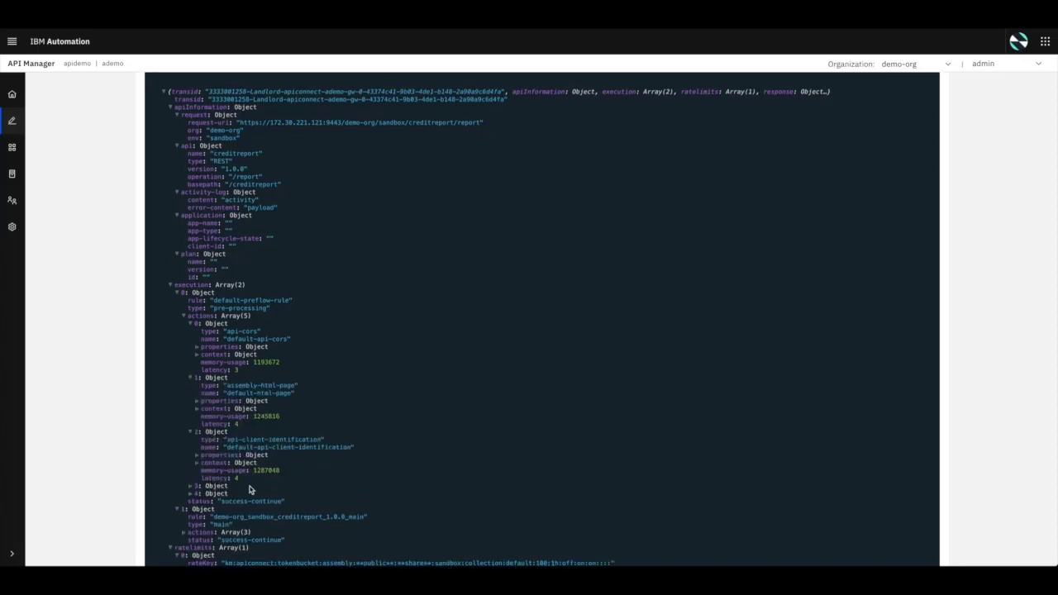
scroll(252, 490, "down", 1)
scroll(251, 489, "down", 3)
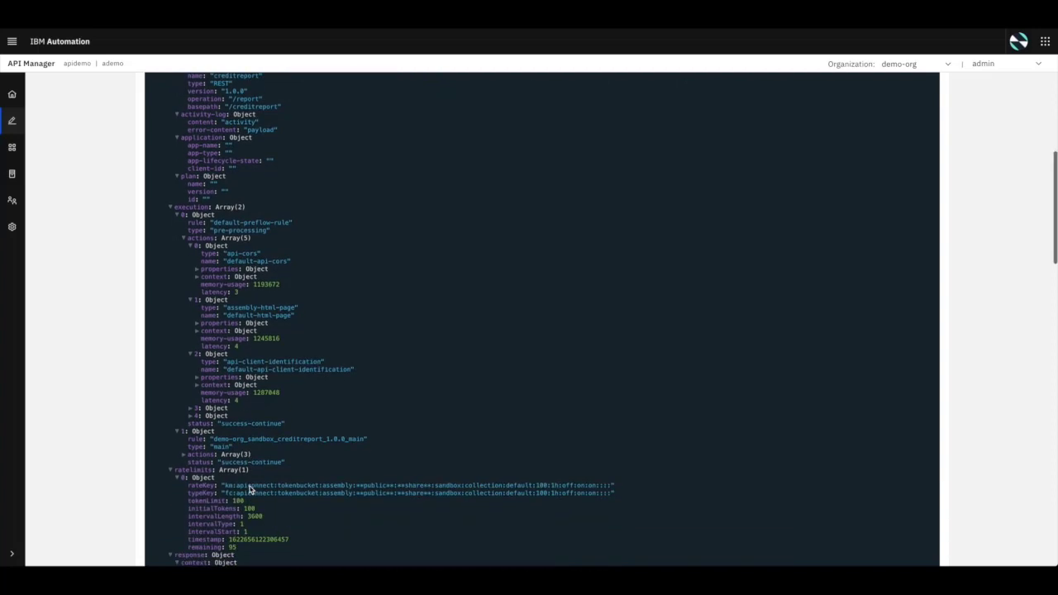
Expand the main rule's actions in the trace and inspect the details of the invoke and parse policies
left_click(183, 455)
scroll(283, 523, "down", 1)
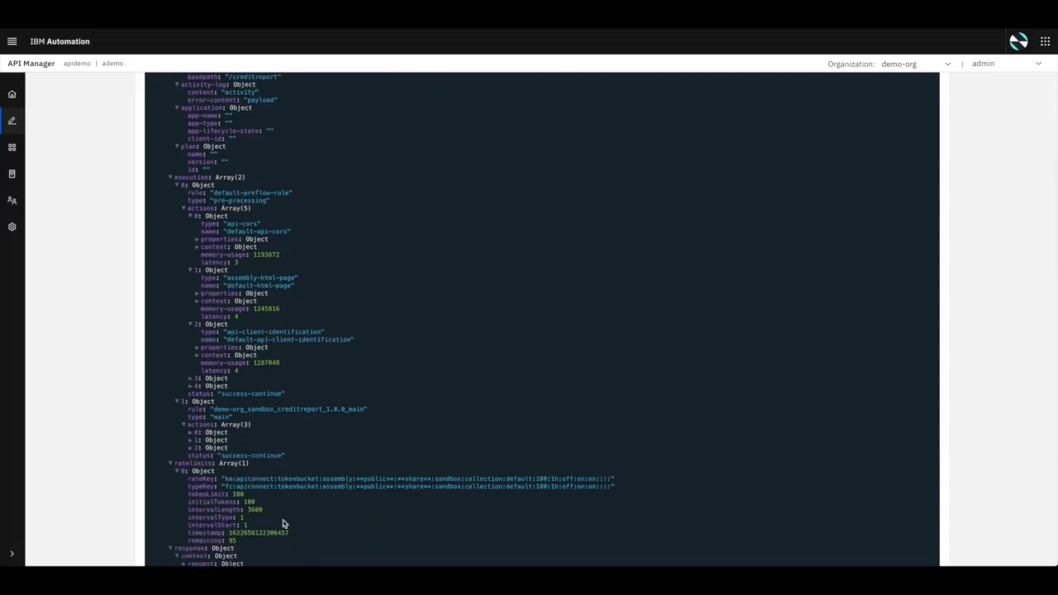
left_click(190, 434)
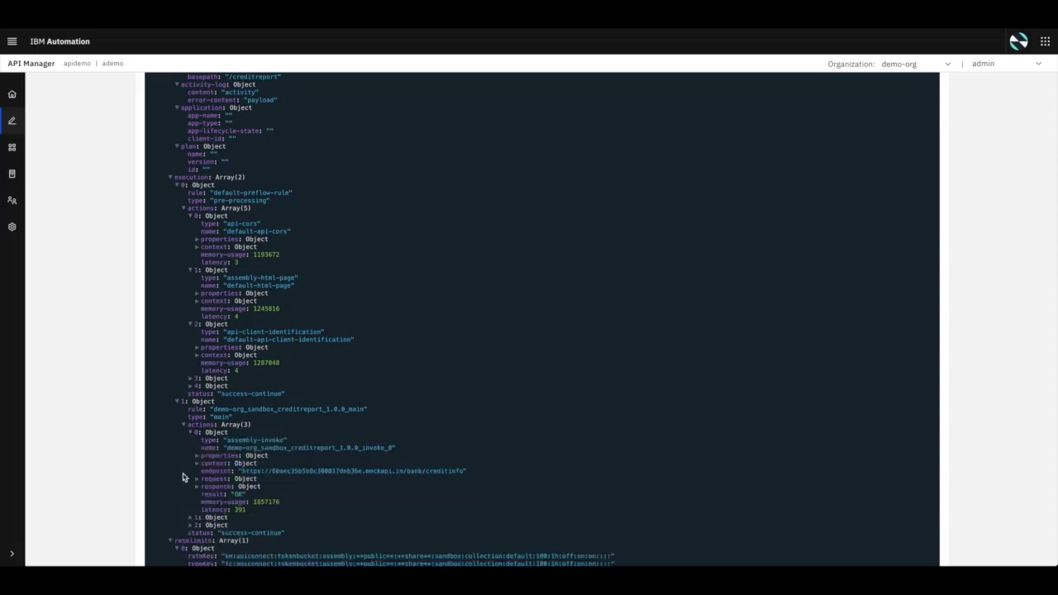
left_click(190, 519)
scroll(297, 559, "down", 3)
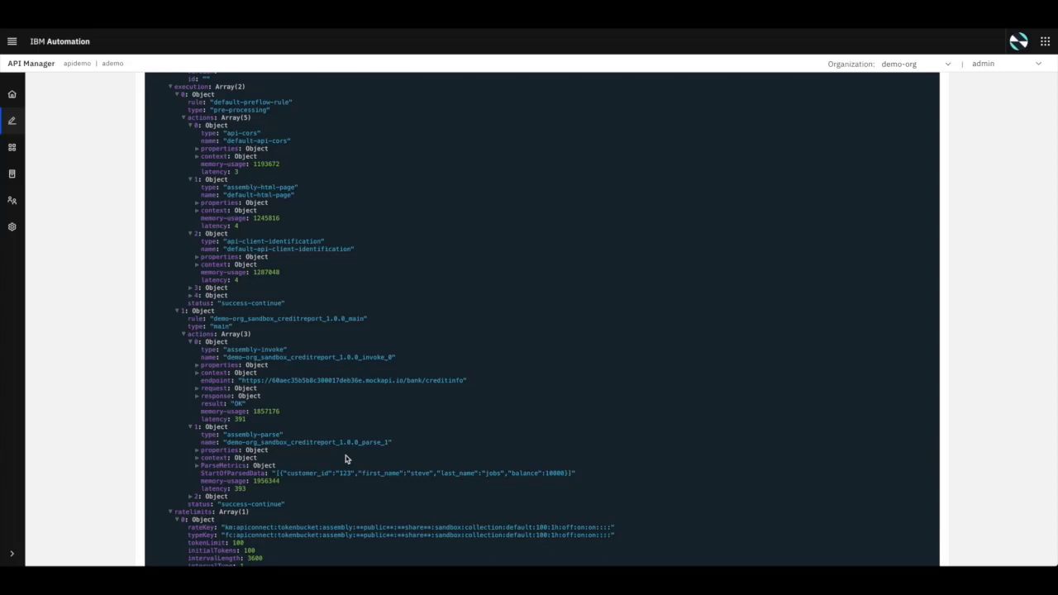
Open Test APIs from the API Manager home page and send the saved Find ATM GET request
left_click(11, 93)
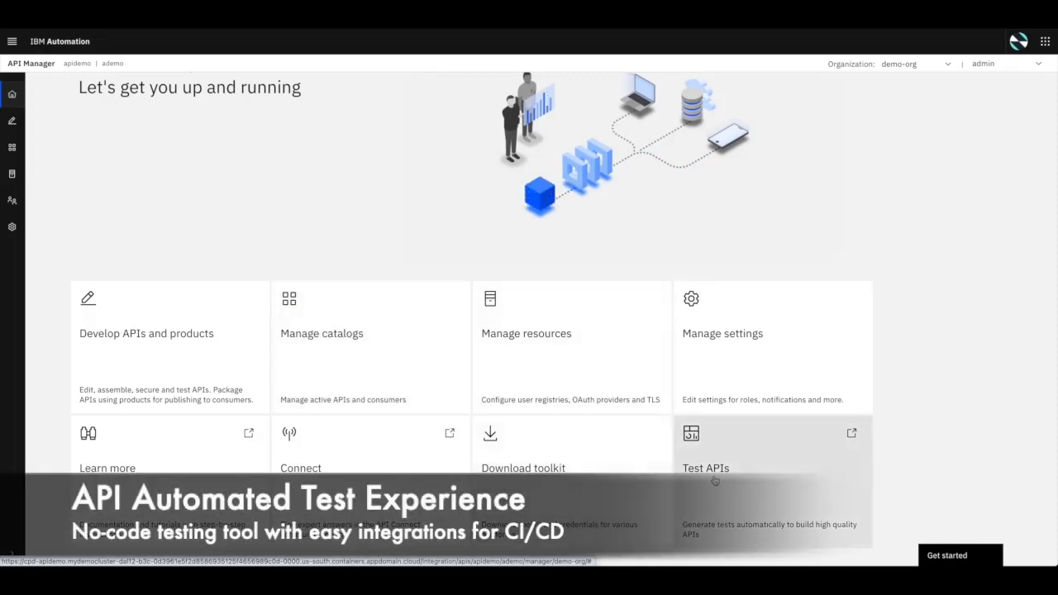
left_click(715, 482)
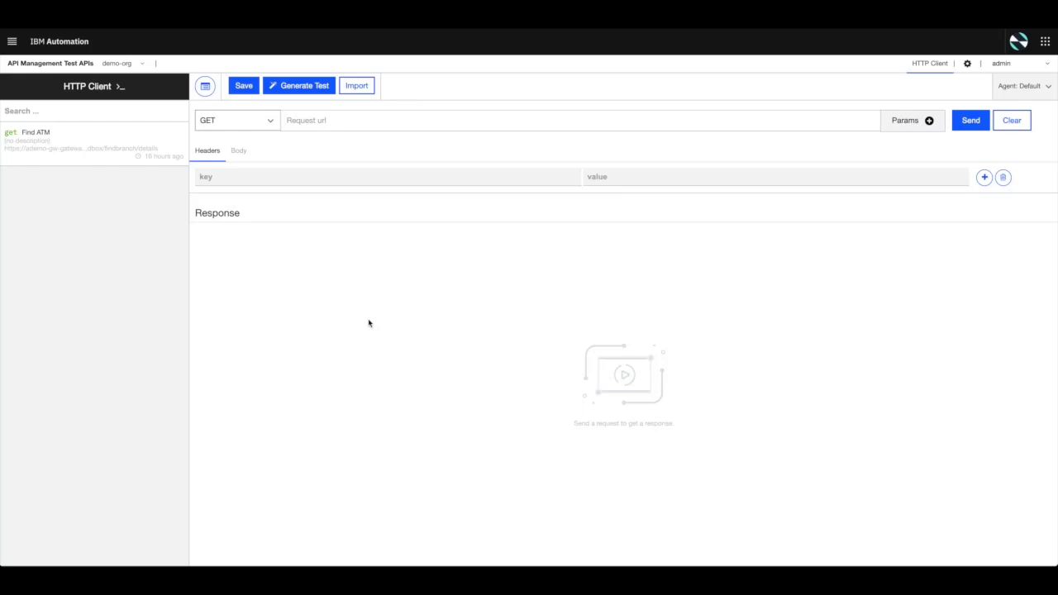
left_click(83, 135)
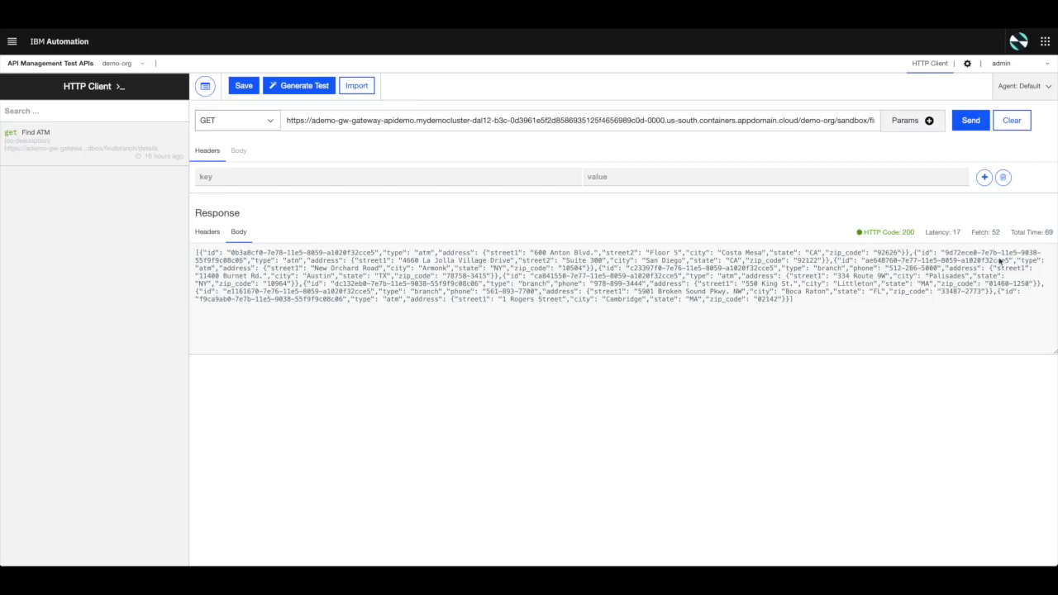
Generate a test named ATM Location from the response and save it to the AcmeBankDetails project
left_click(319, 88)
left_click(500, 240)
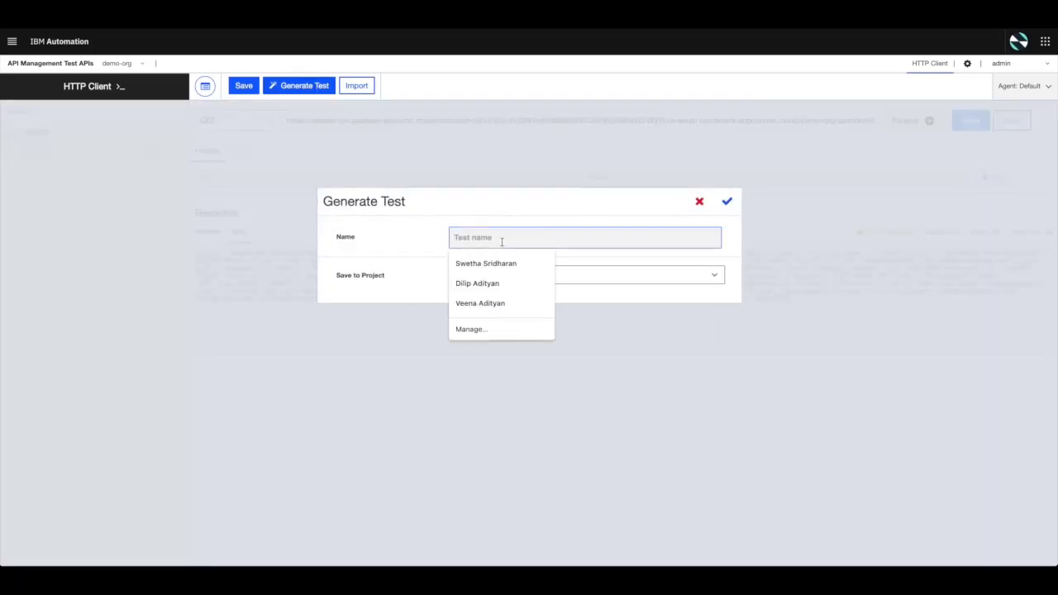
type("ATM")
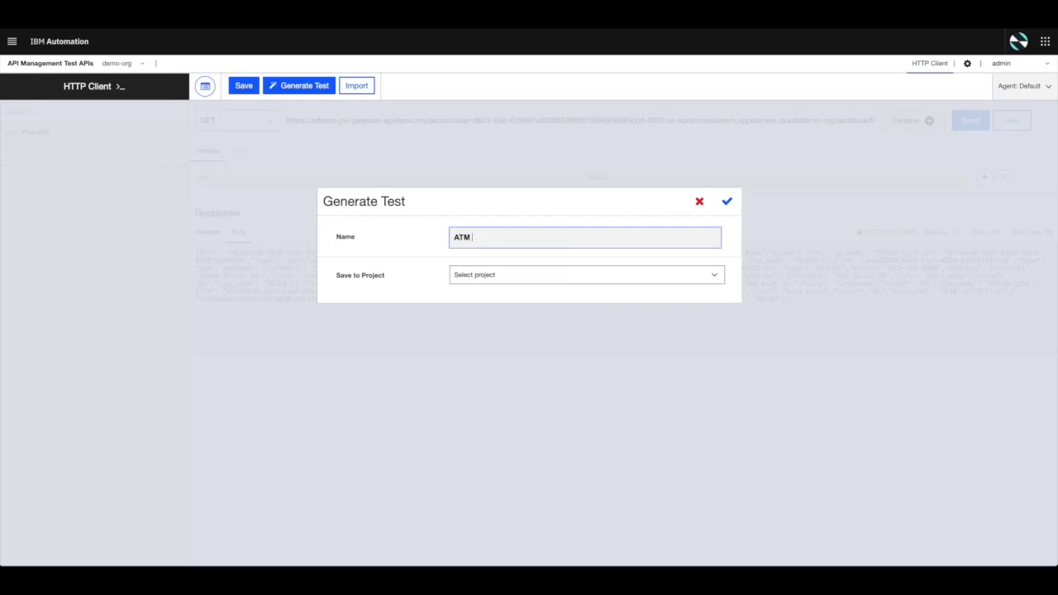
type(" Location")
left_click(517, 279)
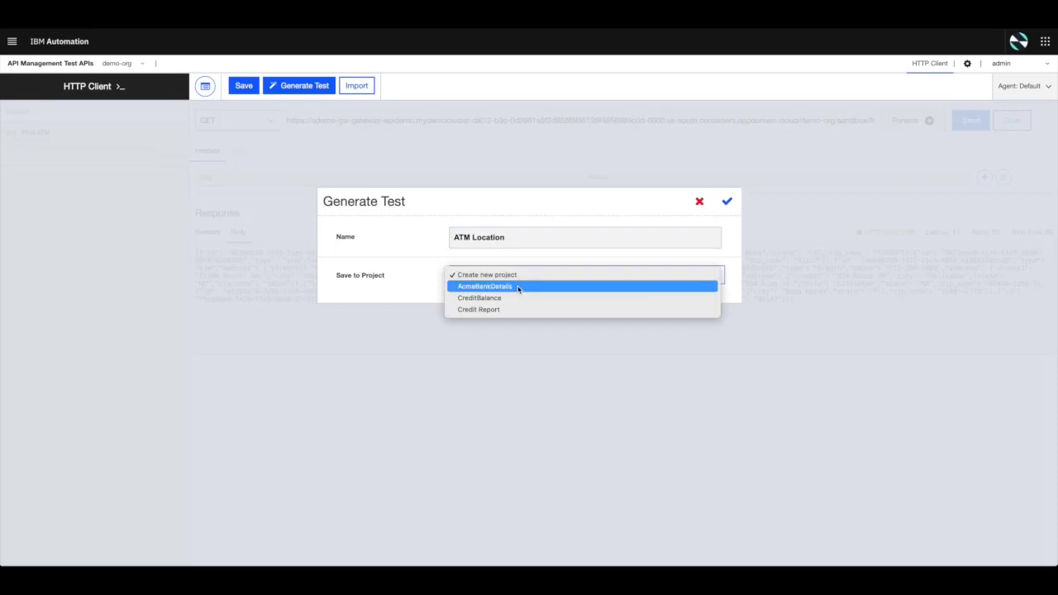
left_click(518, 287)
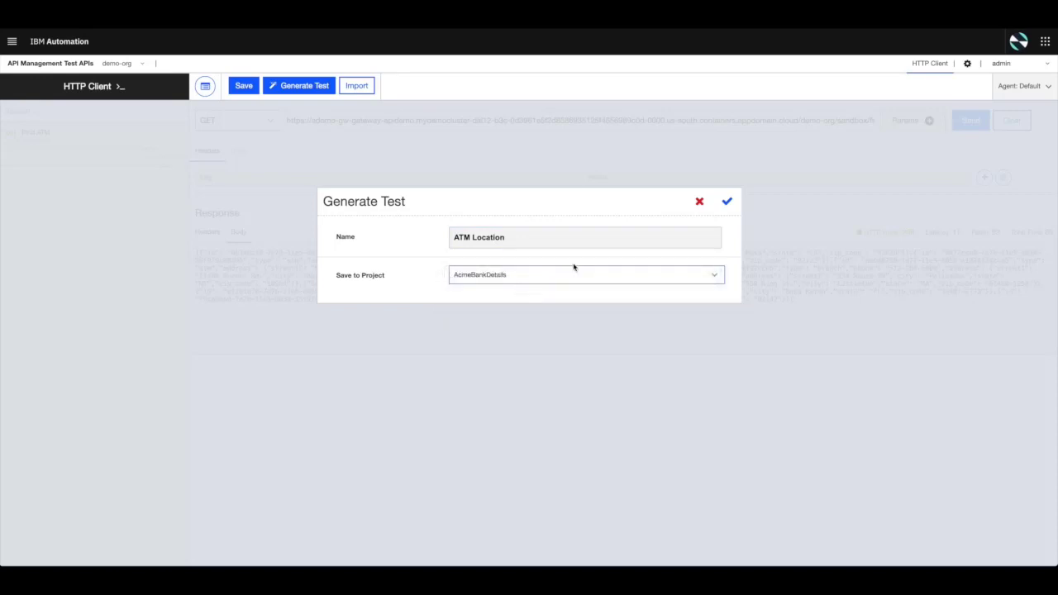
left_click(726, 202)
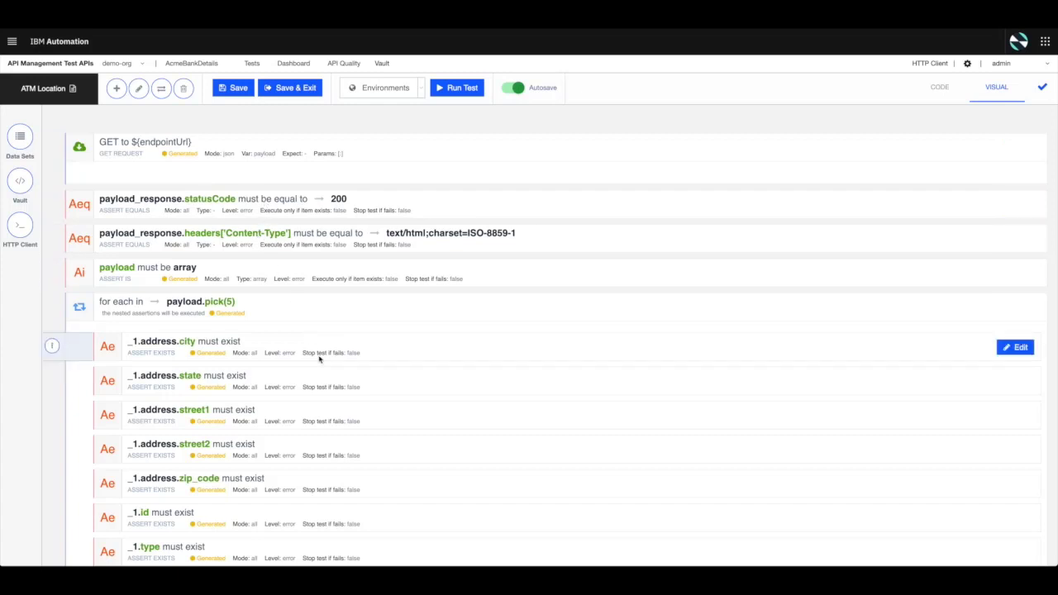
Review the generated assertions of the ATM Location test and view the components available for adding to it
scroll(319, 358, "down", 2)
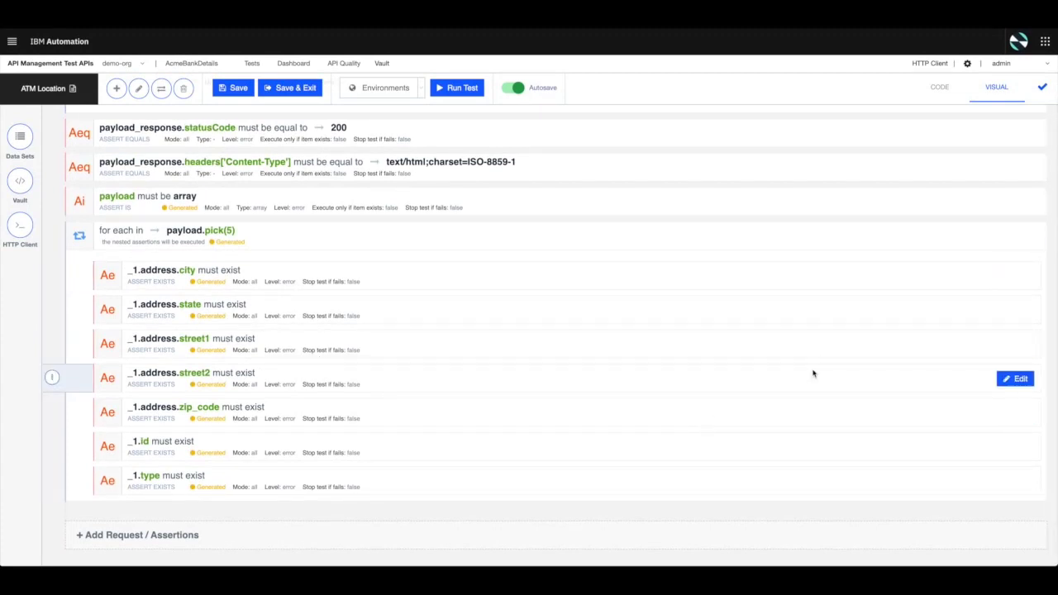
left_click(117, 89)
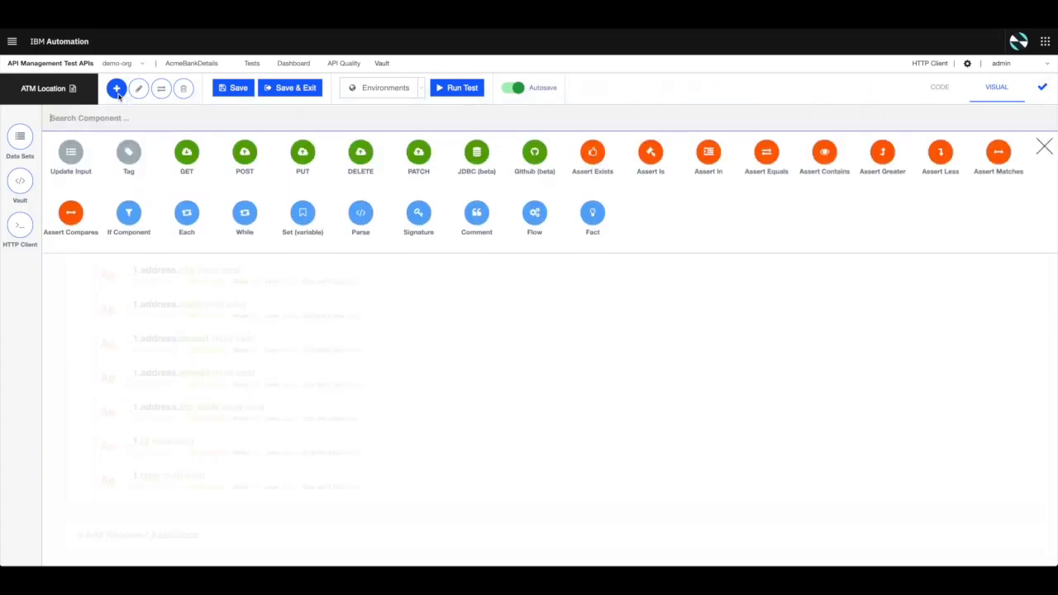
left_click(468, 336)
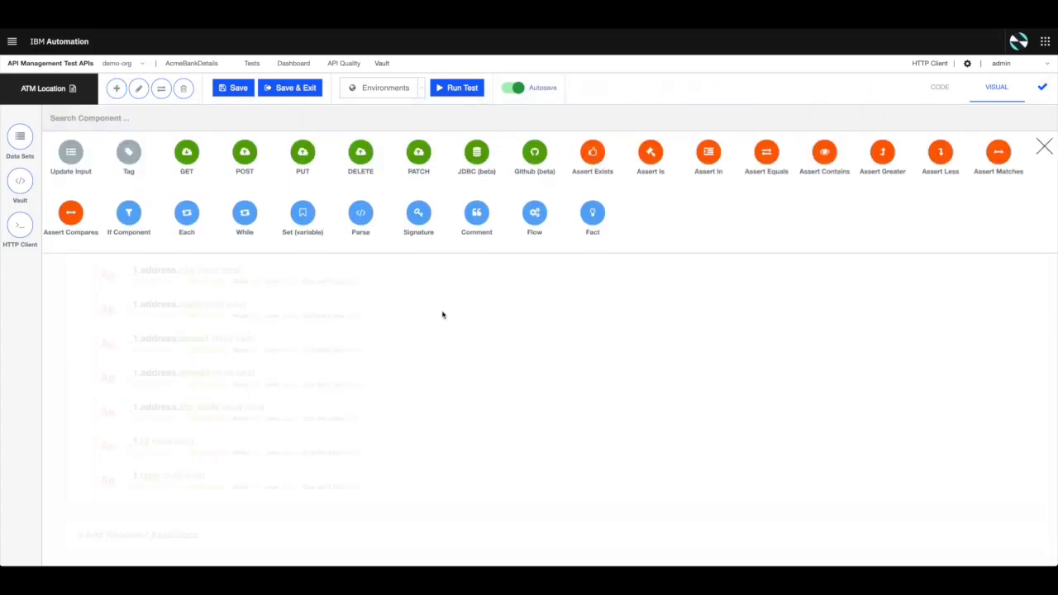
left_click(1045, 148)
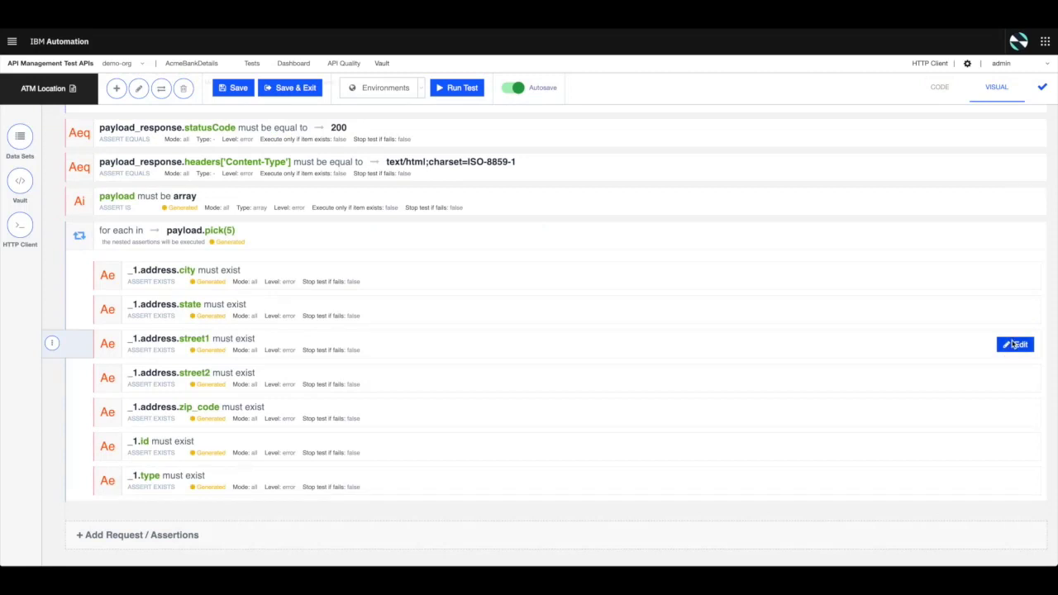
Delete the assertions requiring address.street1 and address.street2 to exist from the ATM Location test
left_click(1015, 344)
left_click(984, 354)
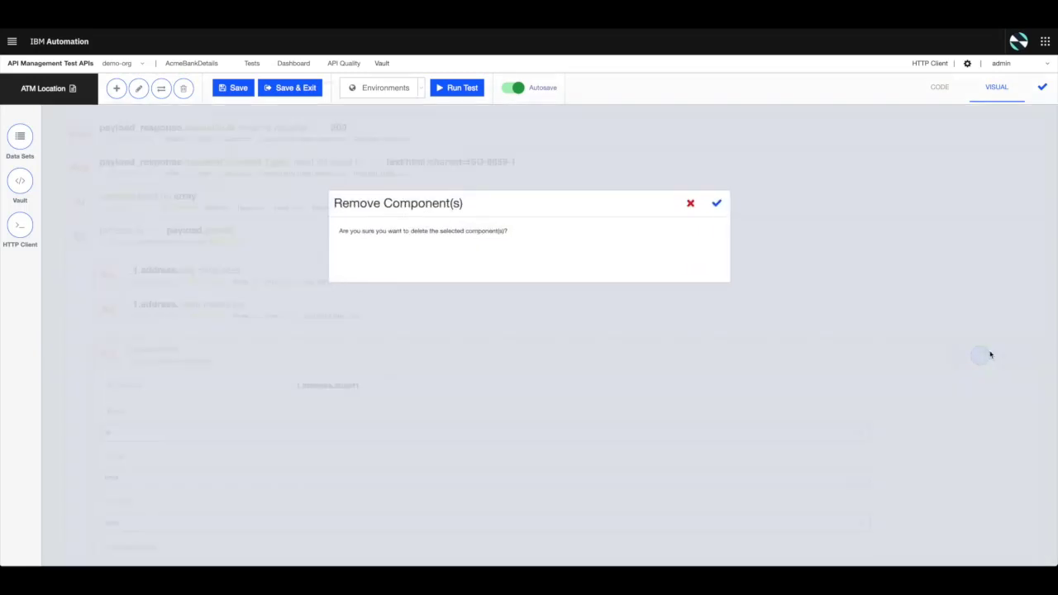
left_click(725, 203)
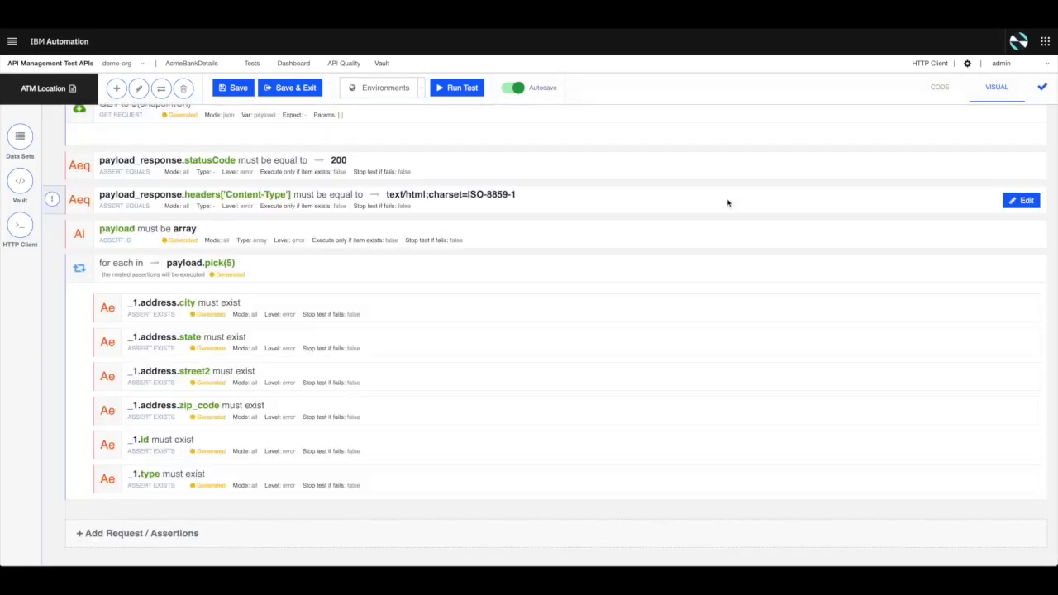
left_click(1018, 378)
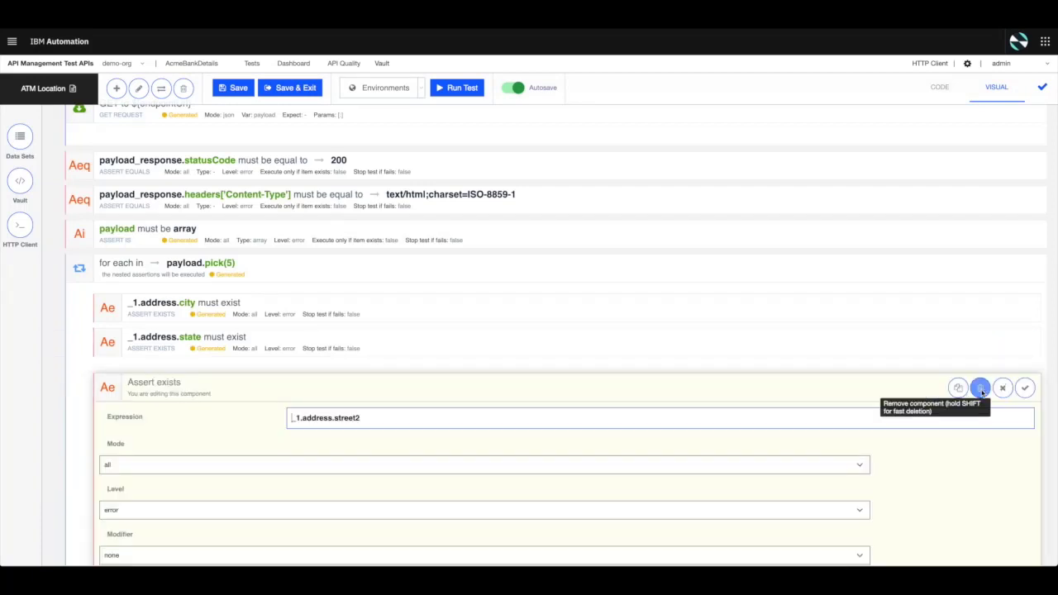
left_click(980, 389)
left_click(727, 204)
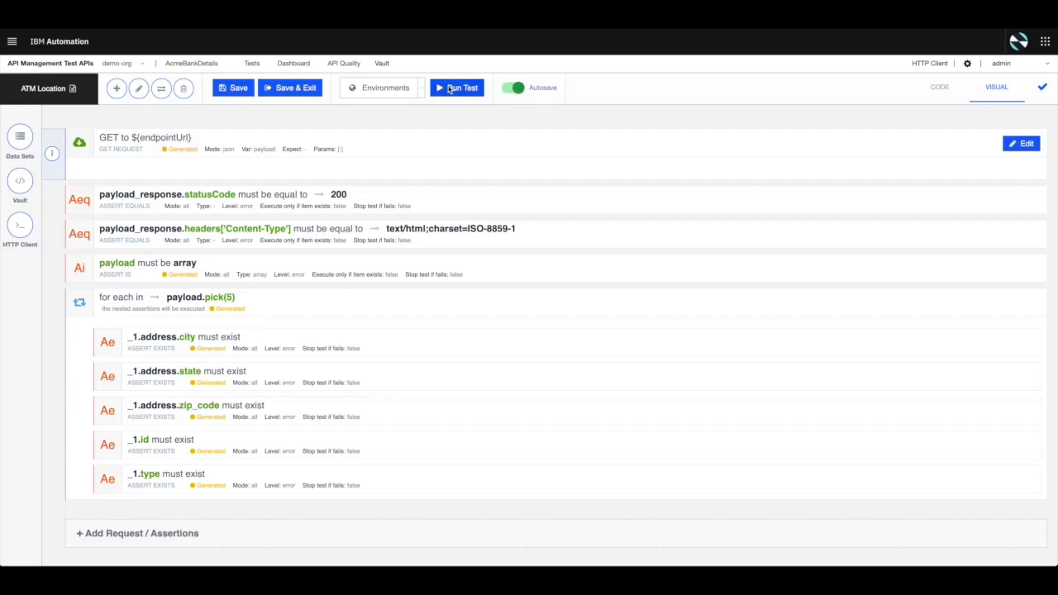
Run the edited ATM Location test and view its report, saving the test on leaving the editor
left_click(457, 88)
left_click(718, 273)
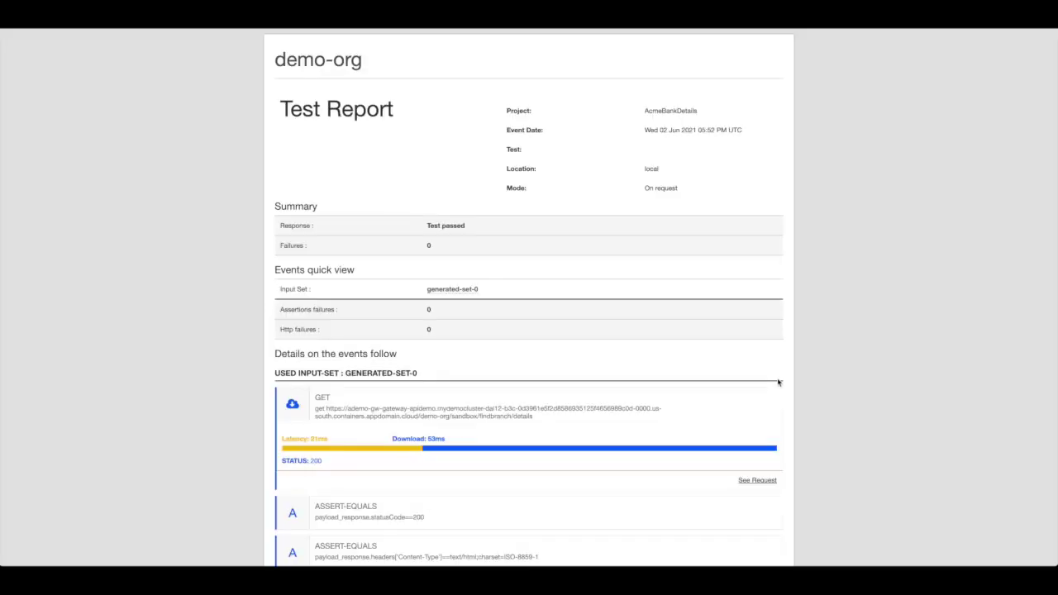
scroll(777, 382, "down", 1)
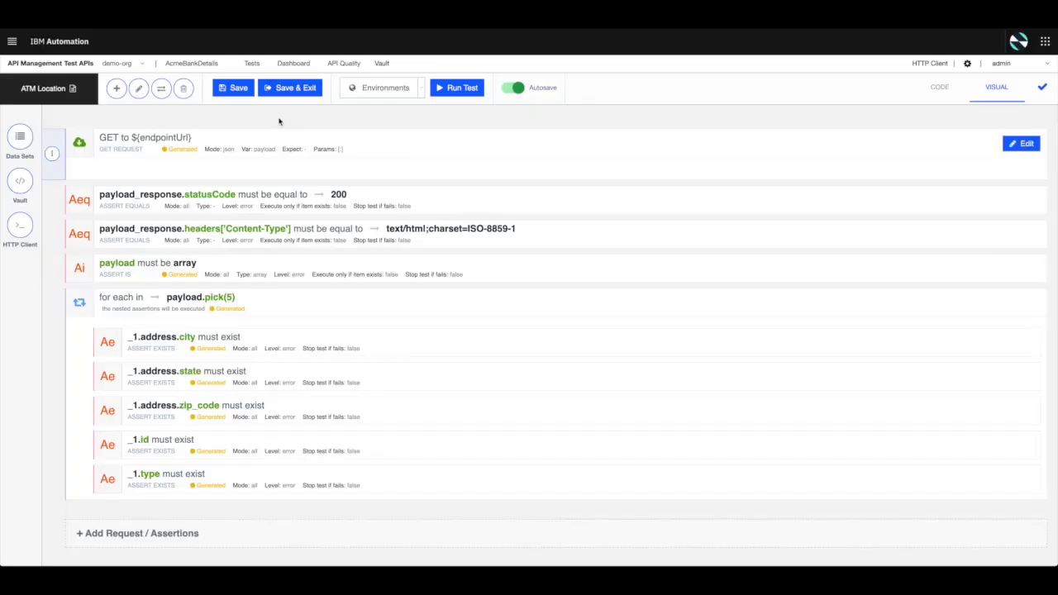
left_click(287, 90)
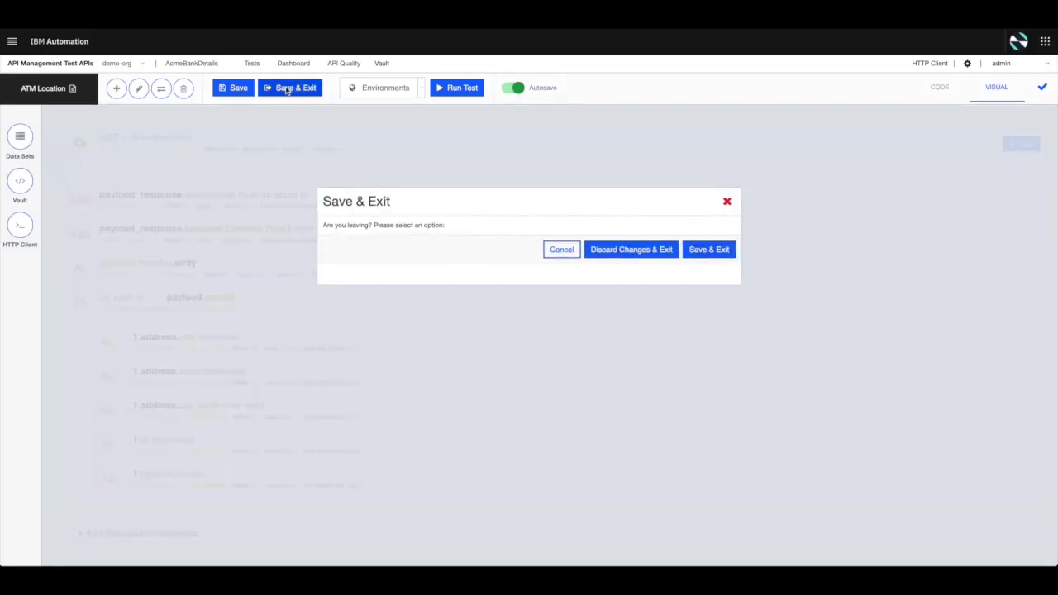
left_click(697, 250)
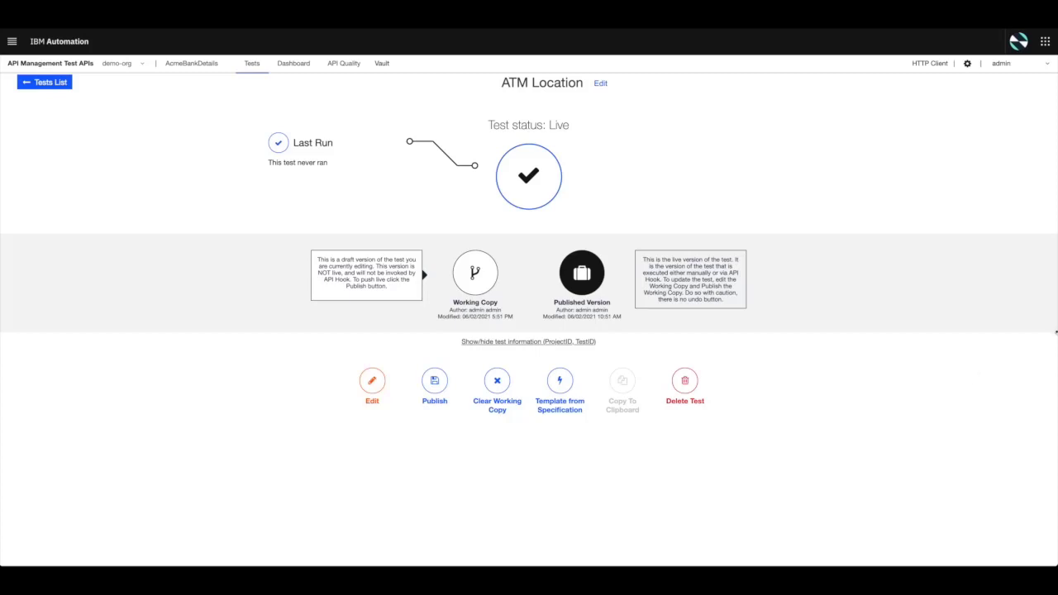
View the AcmeBankDetails API hook's URL and the list of API keys in the test tool's settings
left_click(967, 67)
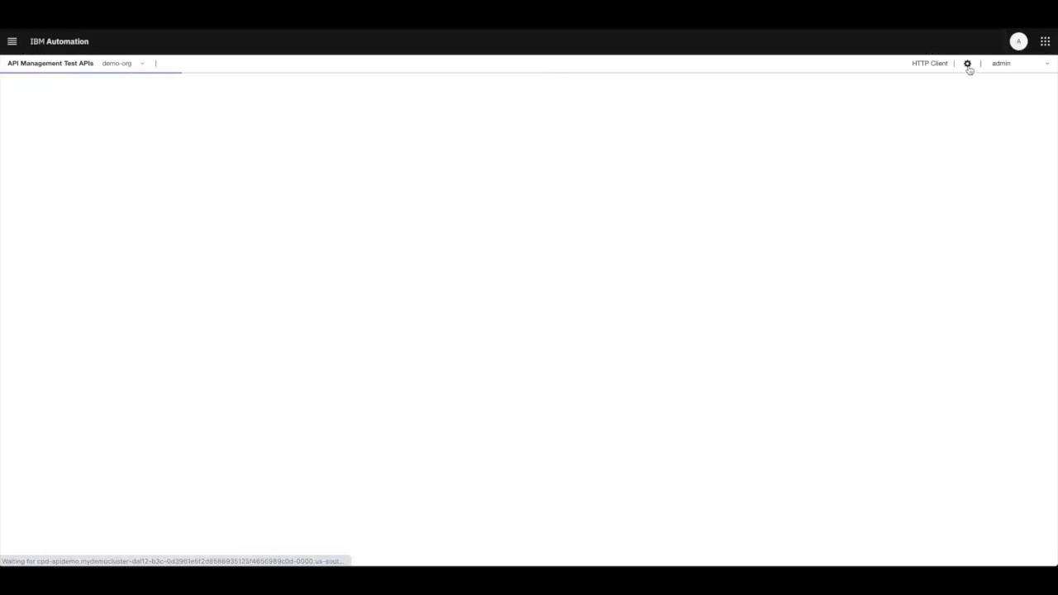
left_click(47, 160)
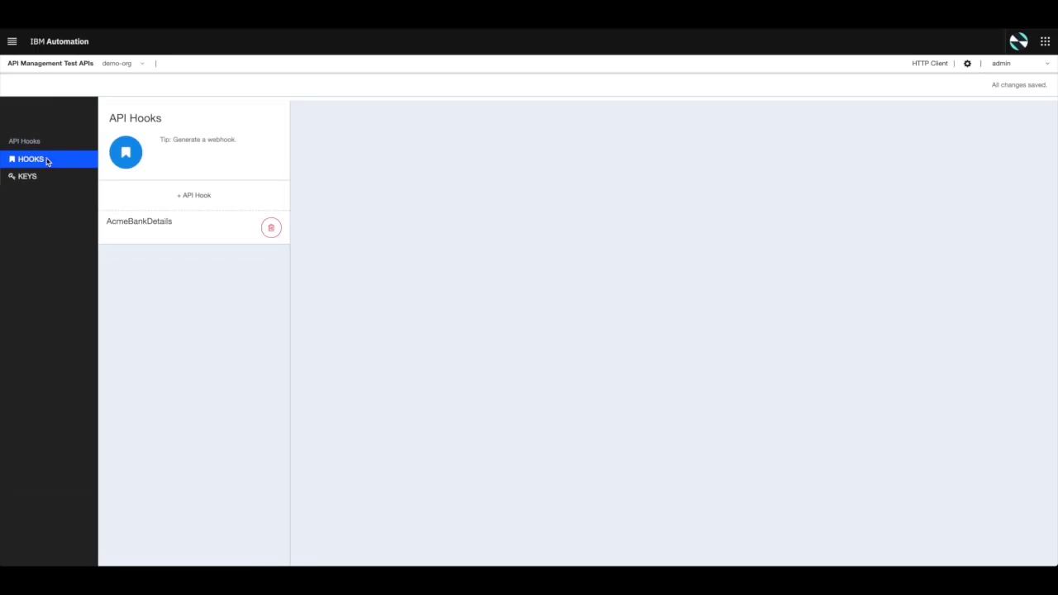
left_click(124, 223)
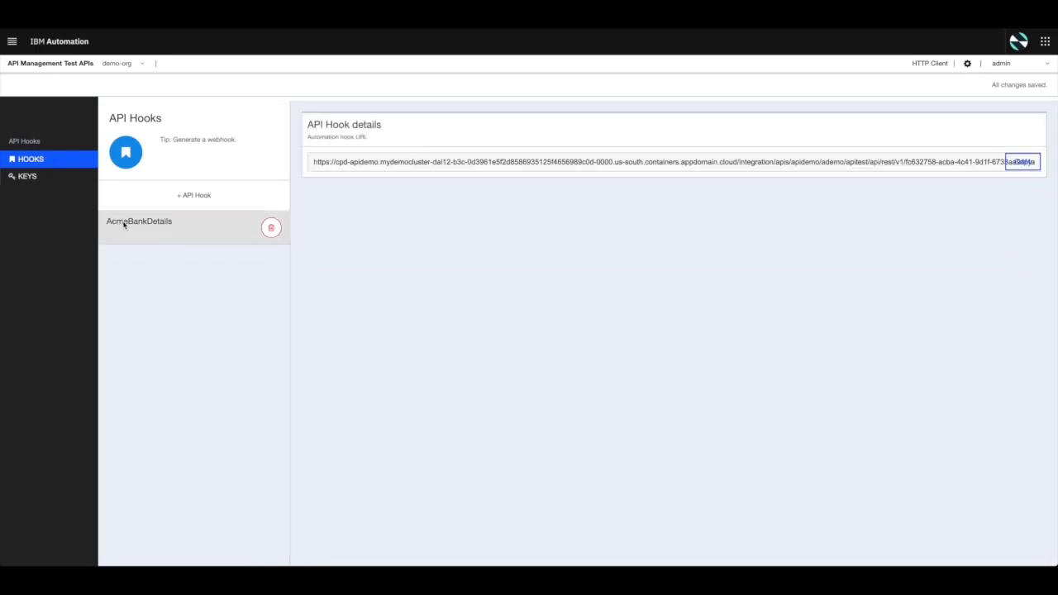
left_click(33, 177)
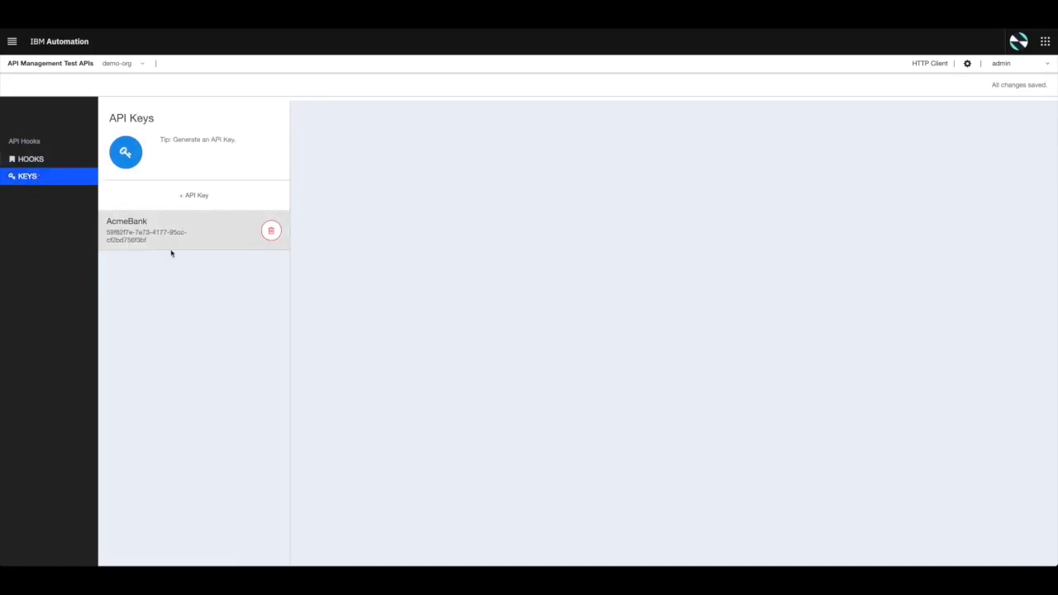
Return to the list of API hooks and view the AcmeBankDetails hook
left_click(50, 163)
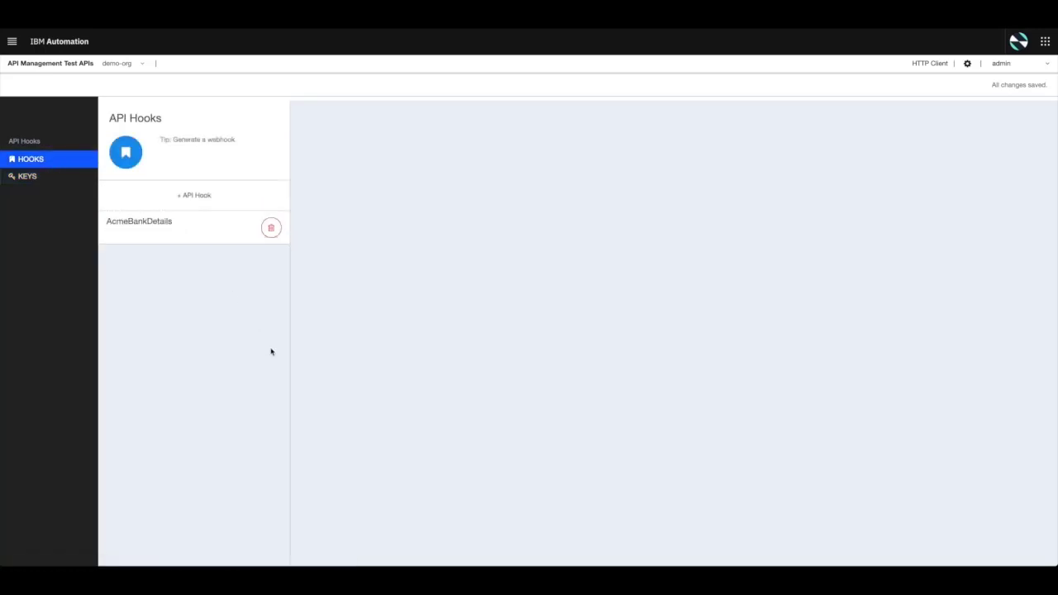
left_click(188, 236)
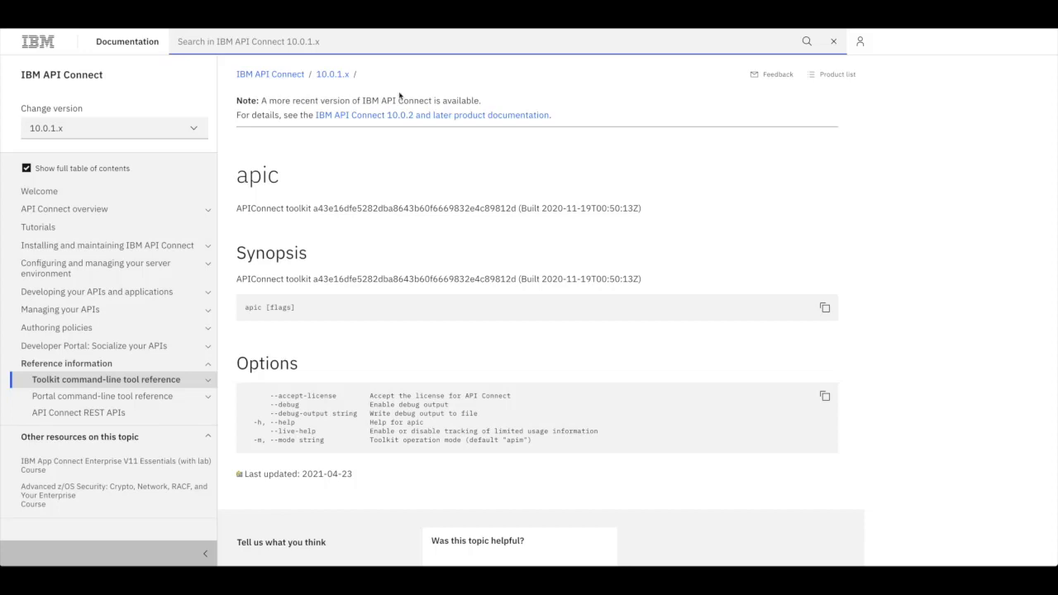
Browse the API Connect 10.0.1.x documentation's toolkit command-line reference and REST APIs topic, and follow its link to the REST API documentation
left_click(157, 378)
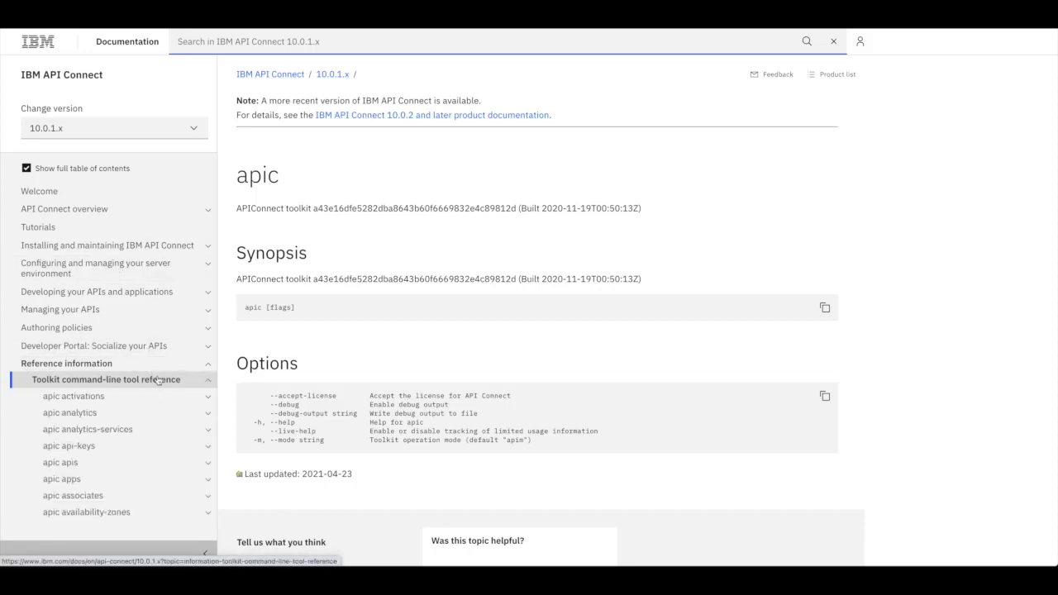
scroll(135, 446, "down", 3)
scroll(133, 224, "up", 3)
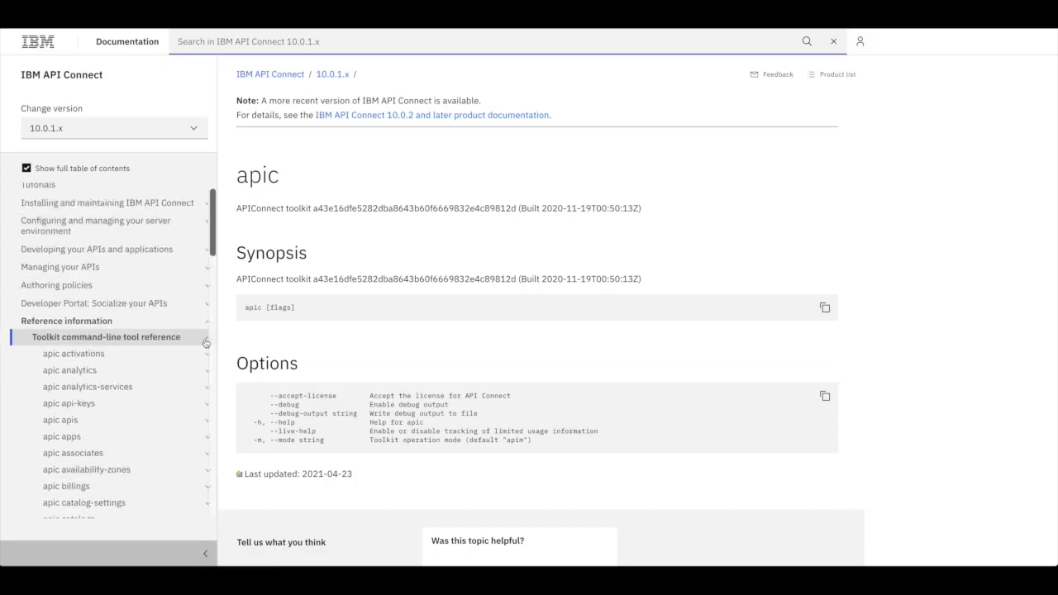
left_click(149, 330)
left_click(152, 413)
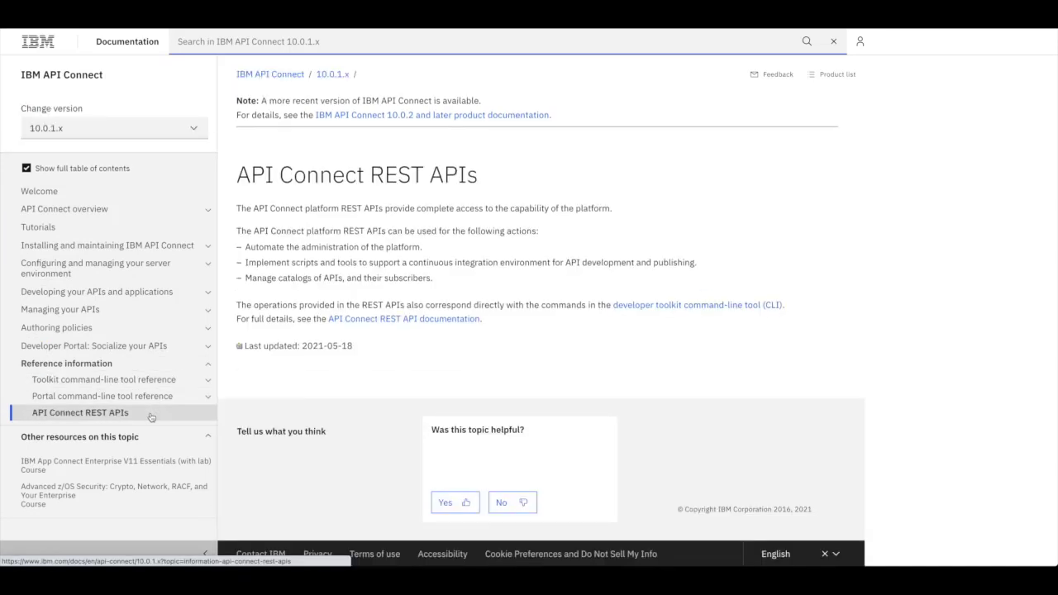
left_click(429, 320)
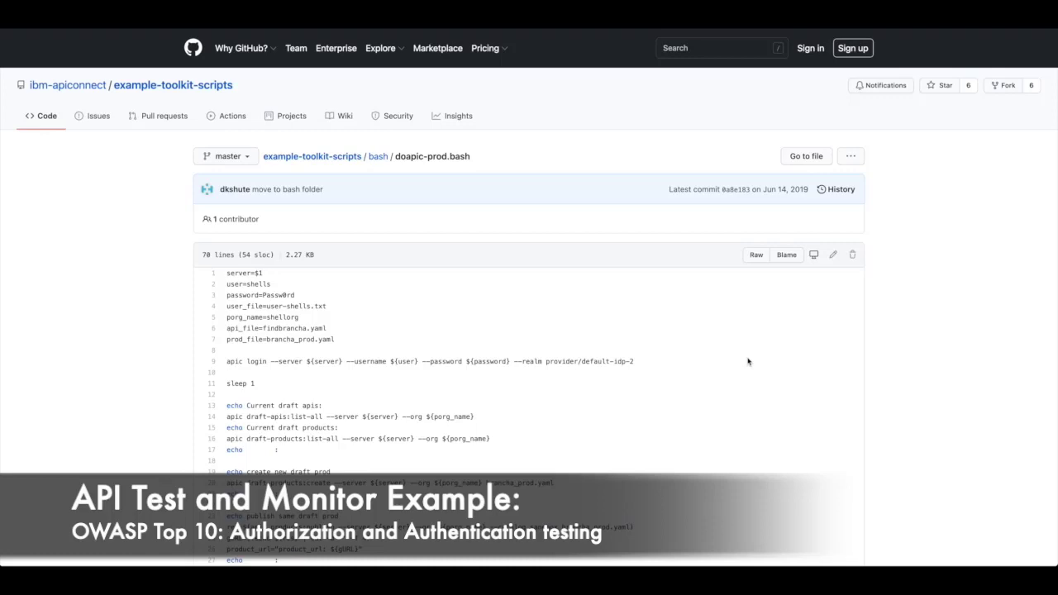
Read through the doapic-prod.bash example script and view the API Connect Toolkit download and installation instructions
scroll(748, 361, "down", 10)
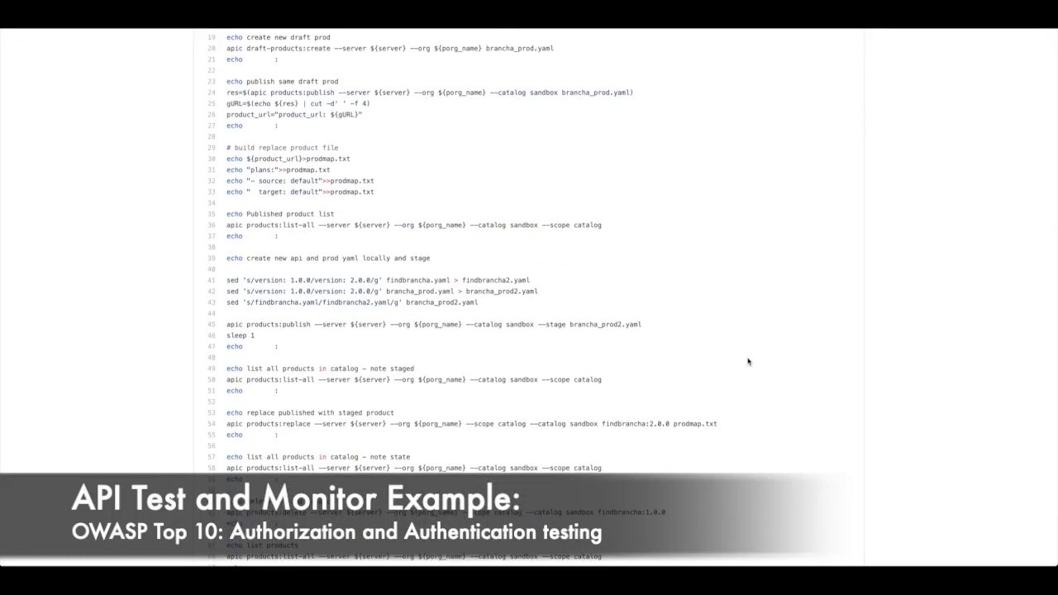
scroll(748, 361, "up", 10)
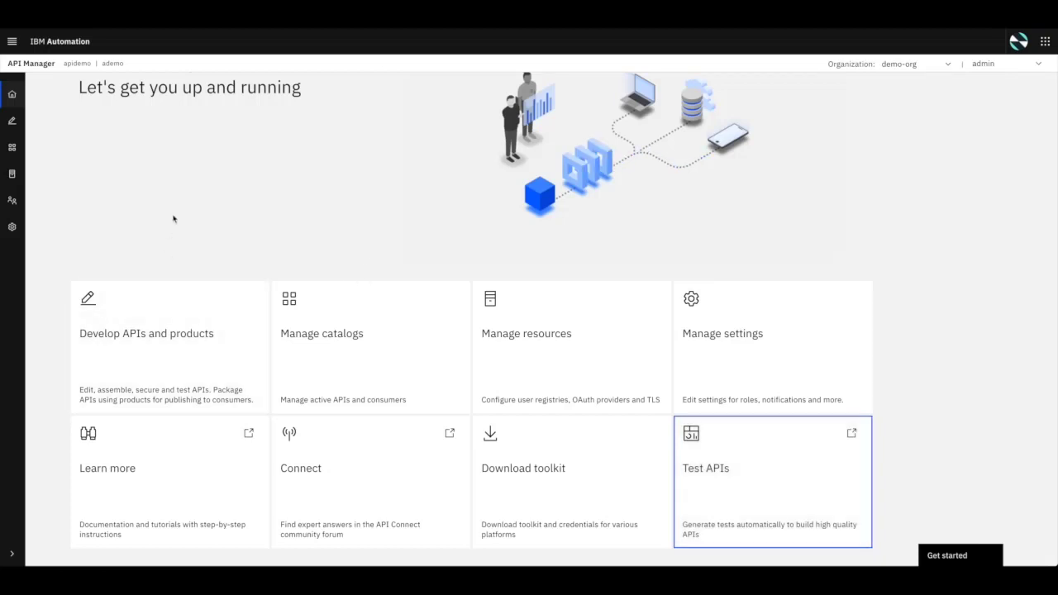
left_click(580, 517)
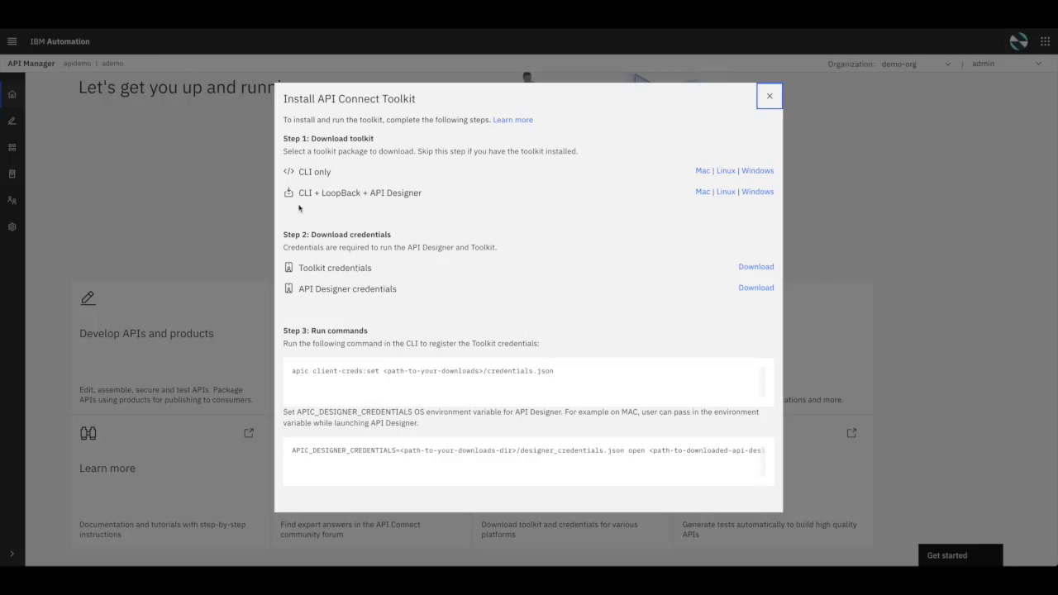
left_click(778, 100)
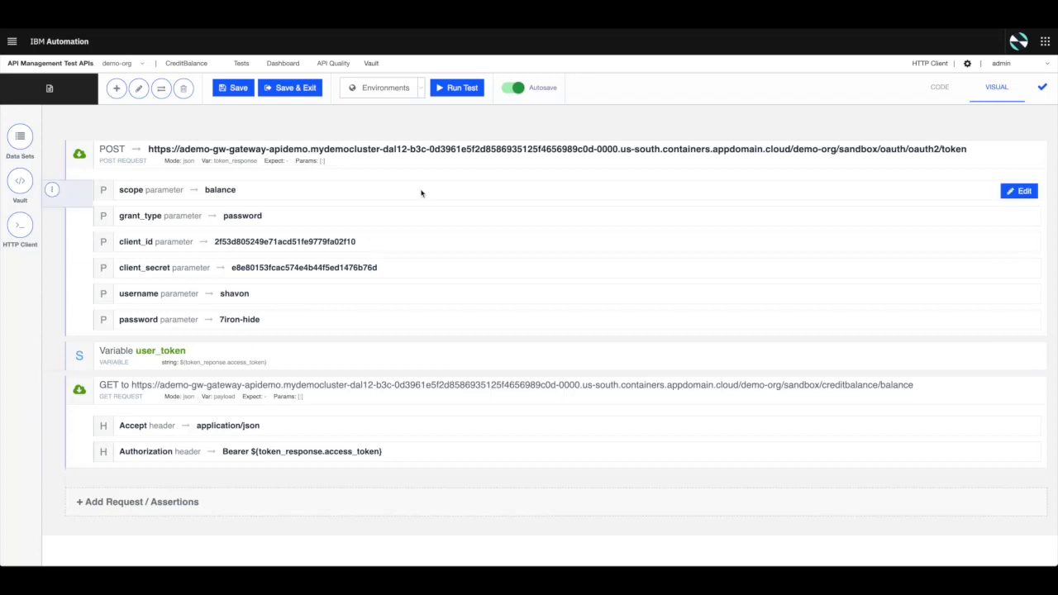
Run the CreditBalance test with the Default agent and view its report
left_click(456, 89)
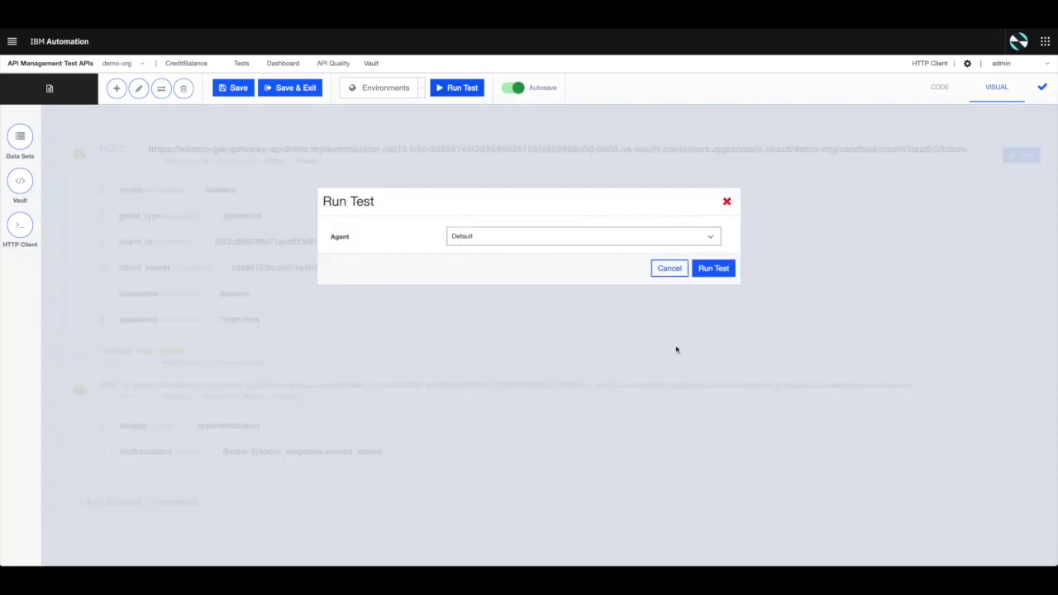
left_click(716, 268)
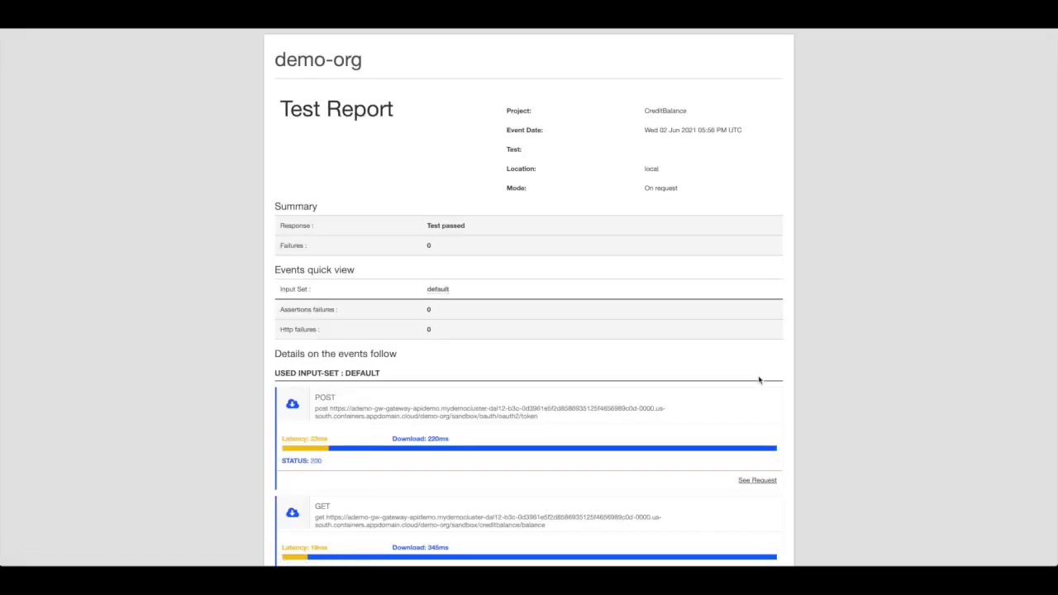
scroll(758, 380, "down", 1)
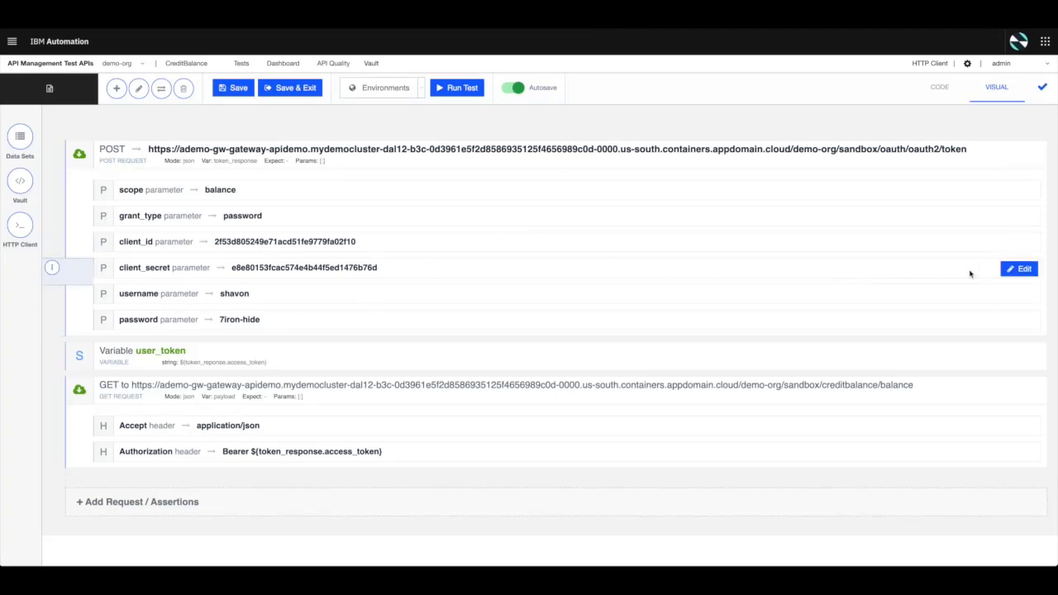
Remove the last character of the token request's client_secret value, run the CreditBalance test and view the report
left_click(1016, 273)
left_click(474, 340)
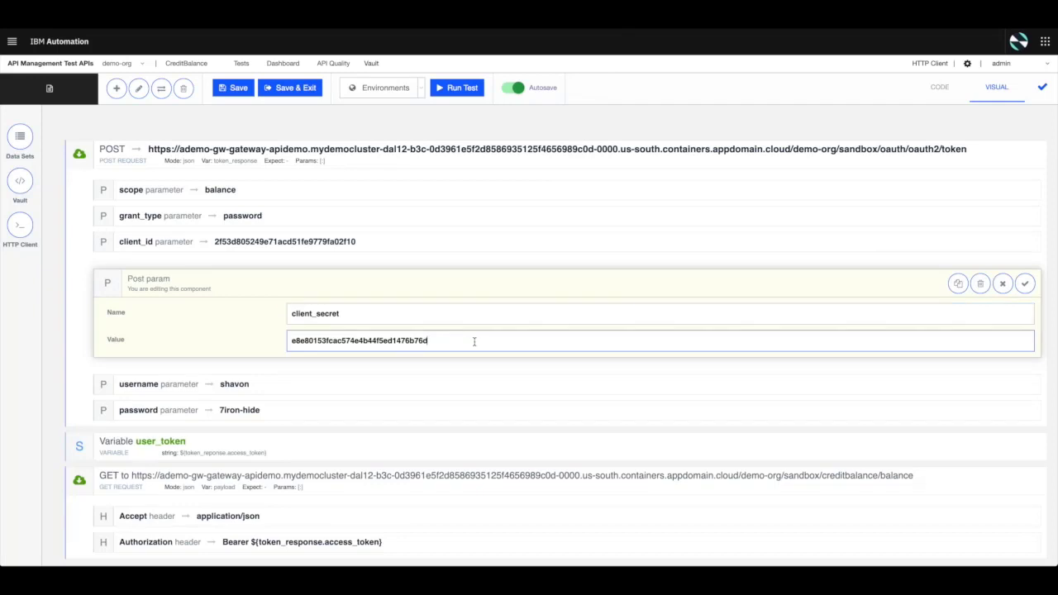
left_click(1025, 284)
left_click(458, 89)
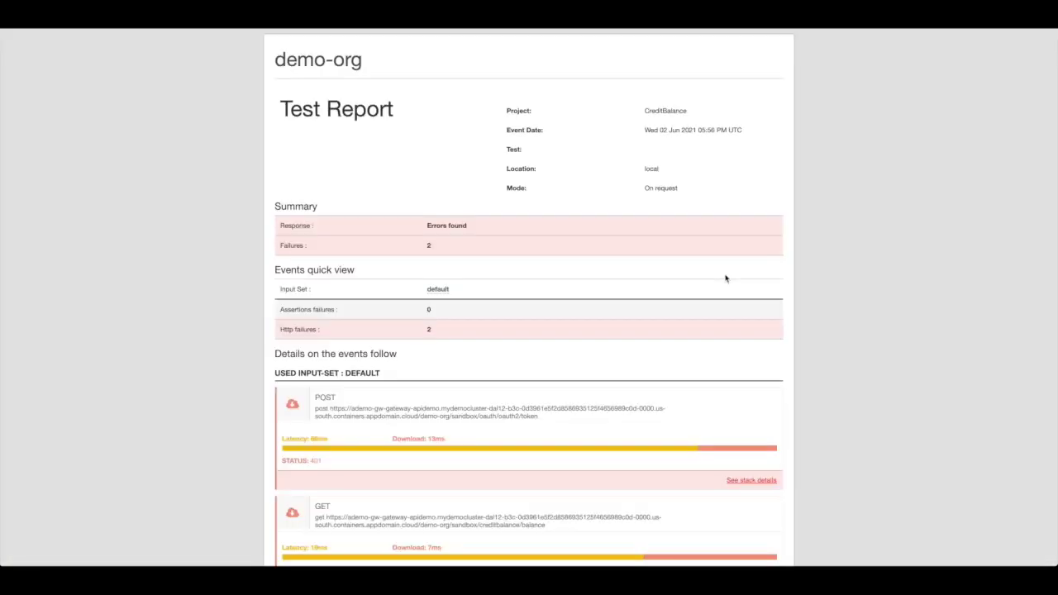
scroll(725, 276, "down", 1)
scroll(724, 276, "up", 1)
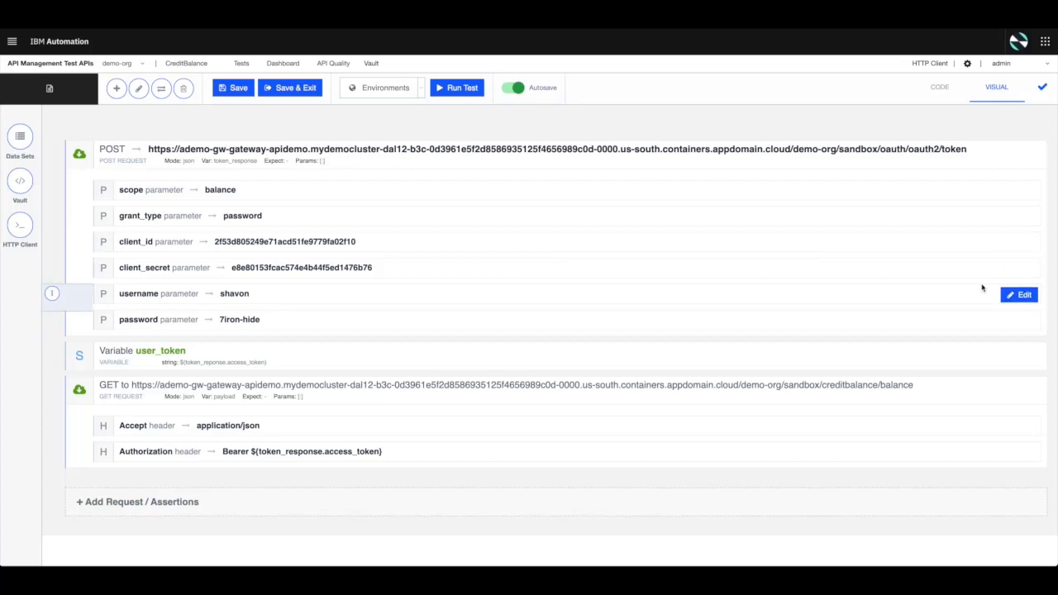
Restore the missing last character of the client_secret value in the token request
left_click(1009, 269)
left_click(487, 342)
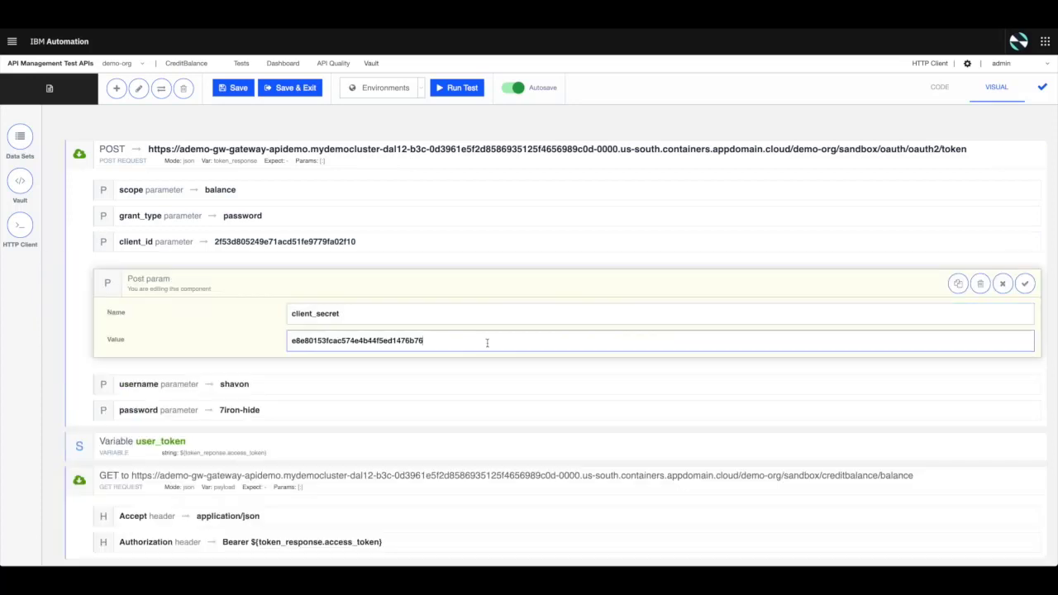
type("d")
left_click(1025, 284)
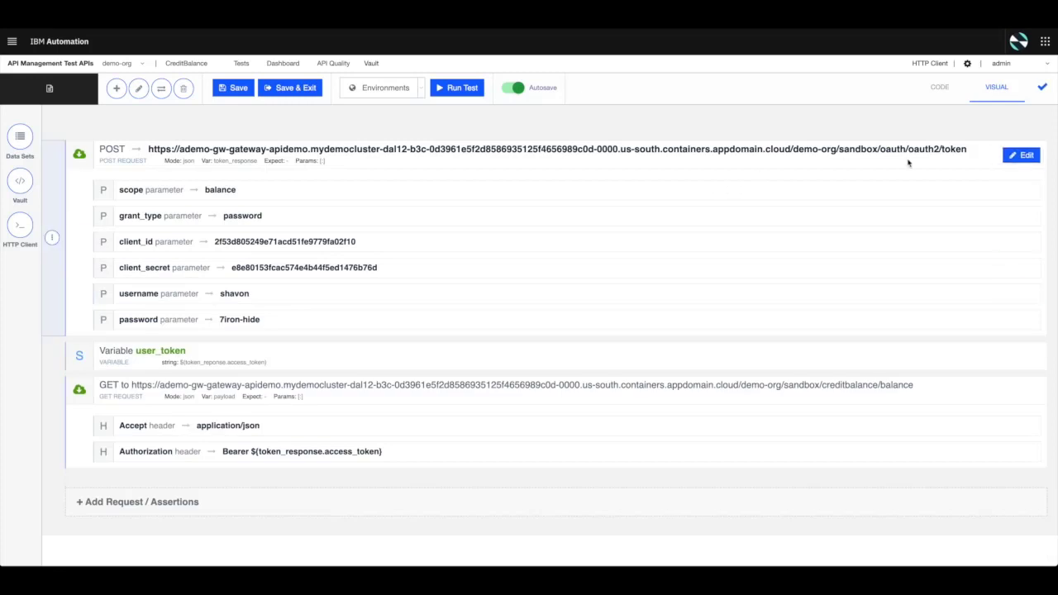
Set the token request's scope parameter to customerid, run the CreditBalance test with the Default agent and view the report
left_click(1017, 191)
double_click(302, 262)
type("customerid")
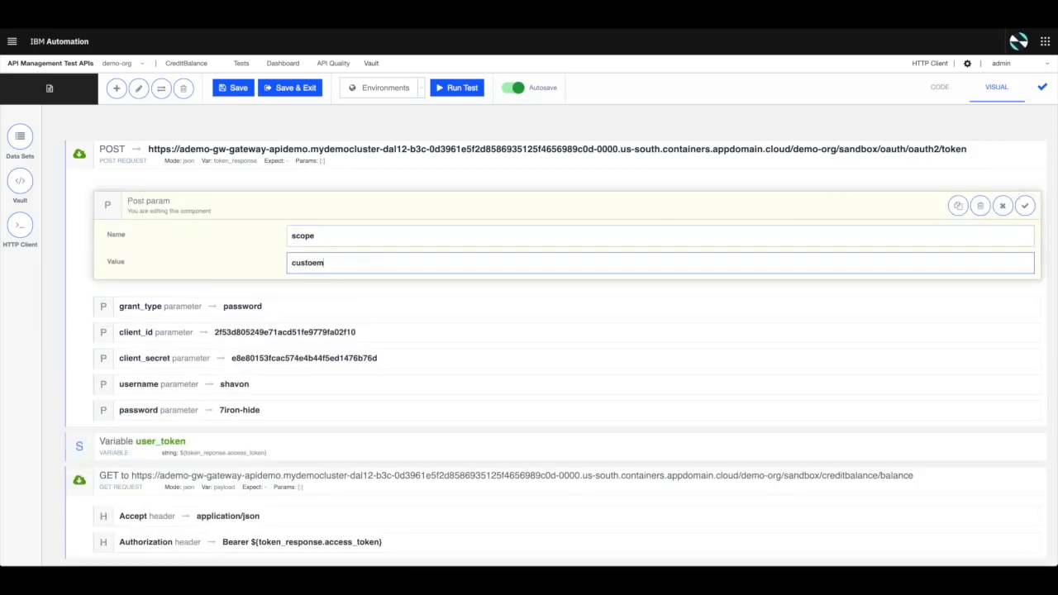
left_click(1025, 205)
left_click(469, 91)
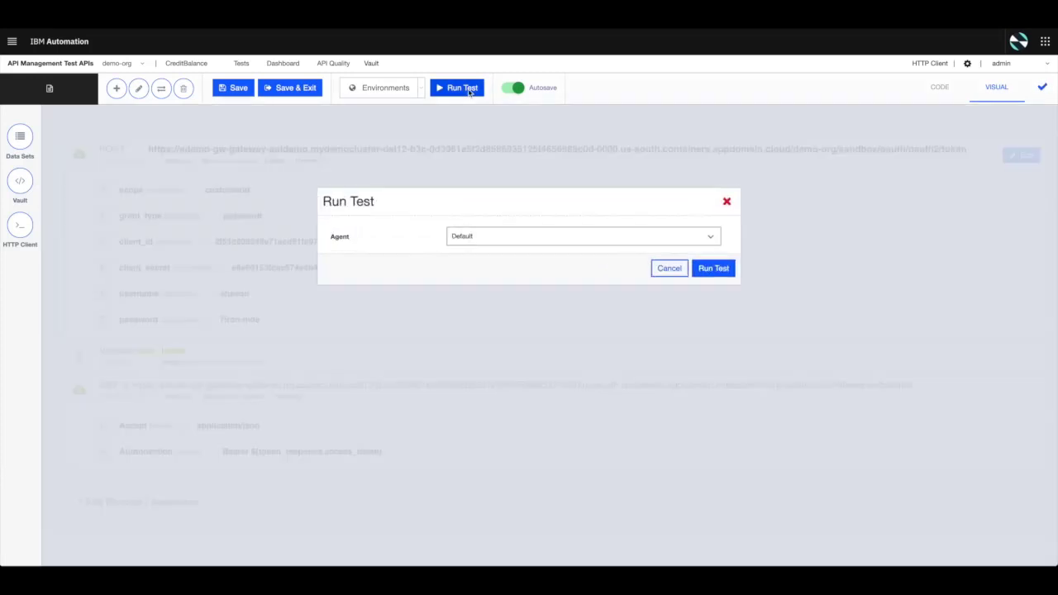
left_click(713, 269)
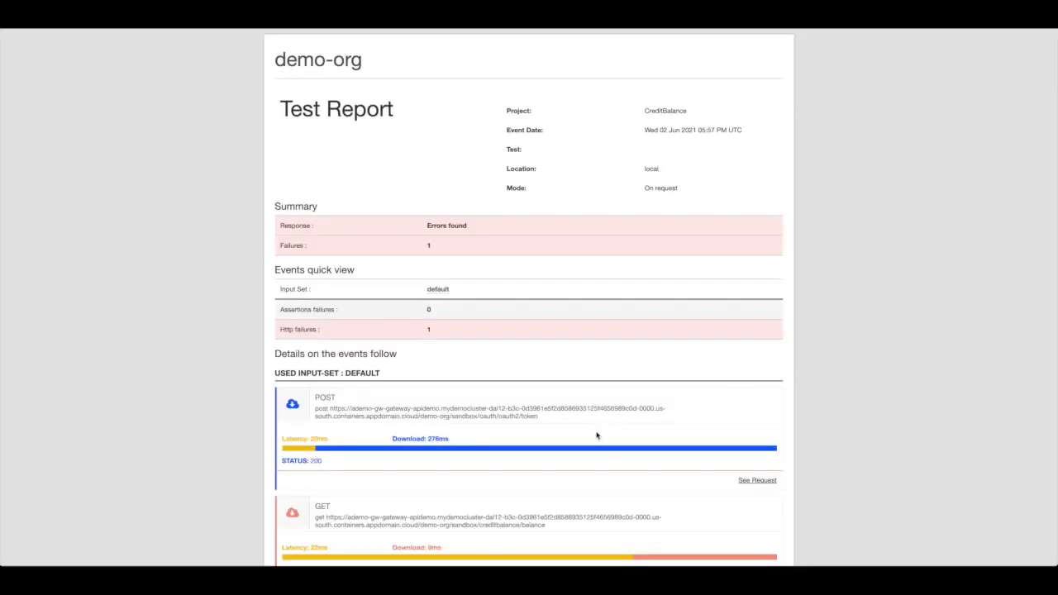
scroll(613, 425, "down", 1)
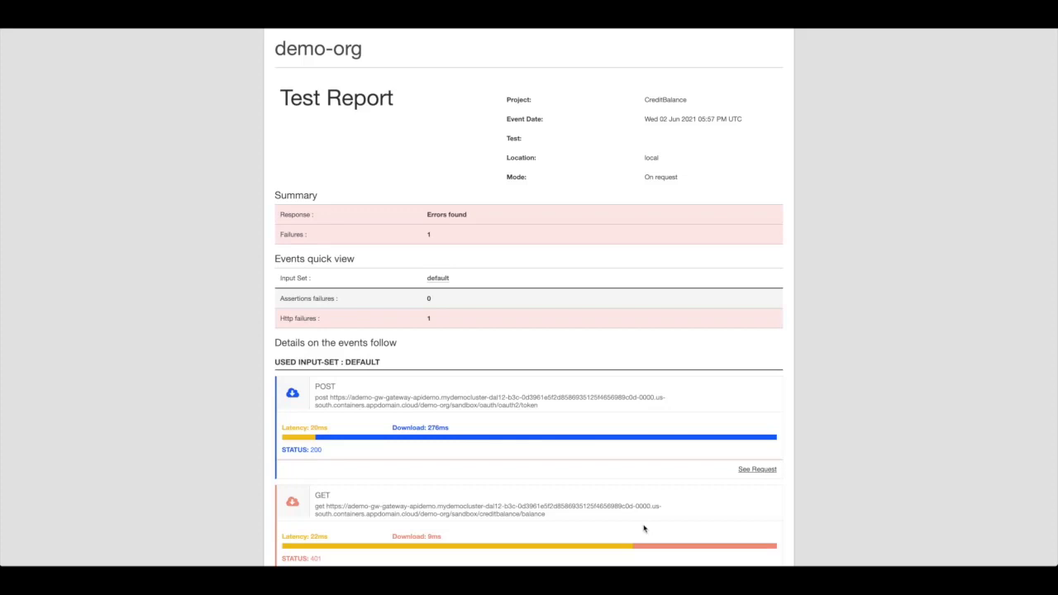
left_click(558, 16)
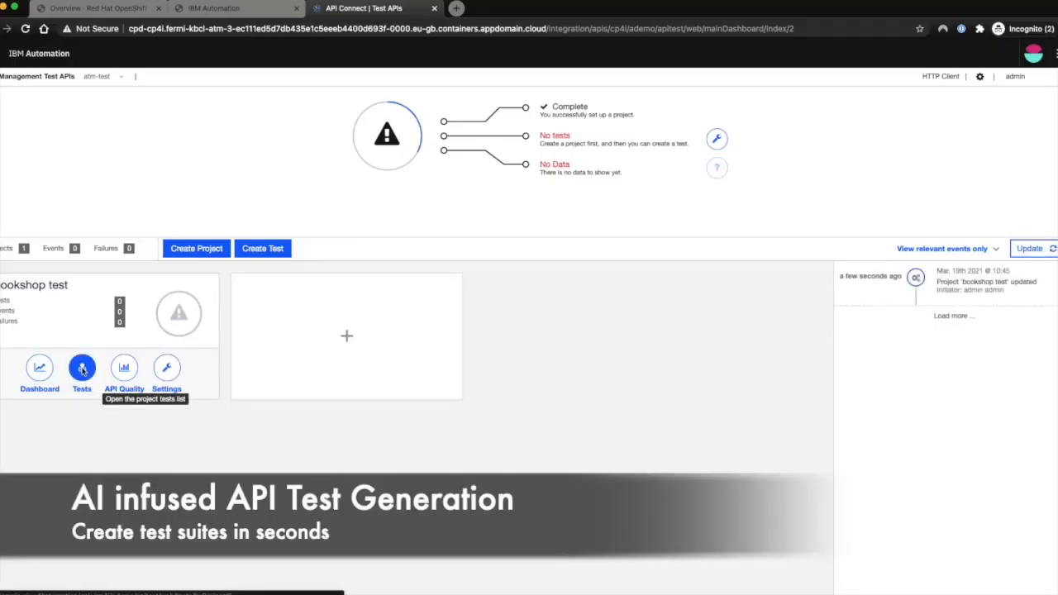
Create a test in the bookshop test project with "Bookshop GET test 1" as both its name and description
left_click(82, 370)
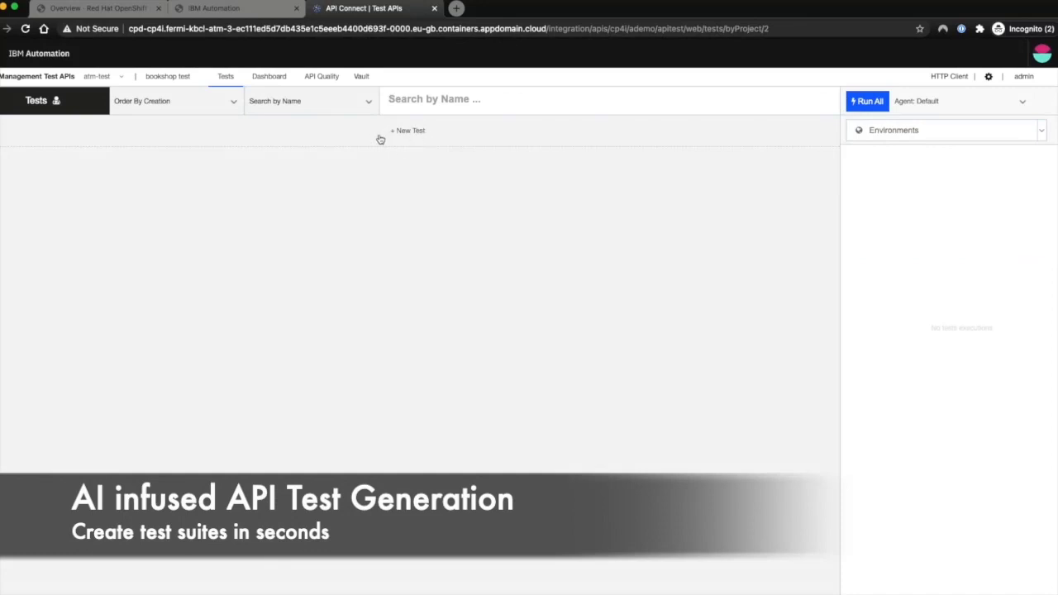
left_click(453, 141)
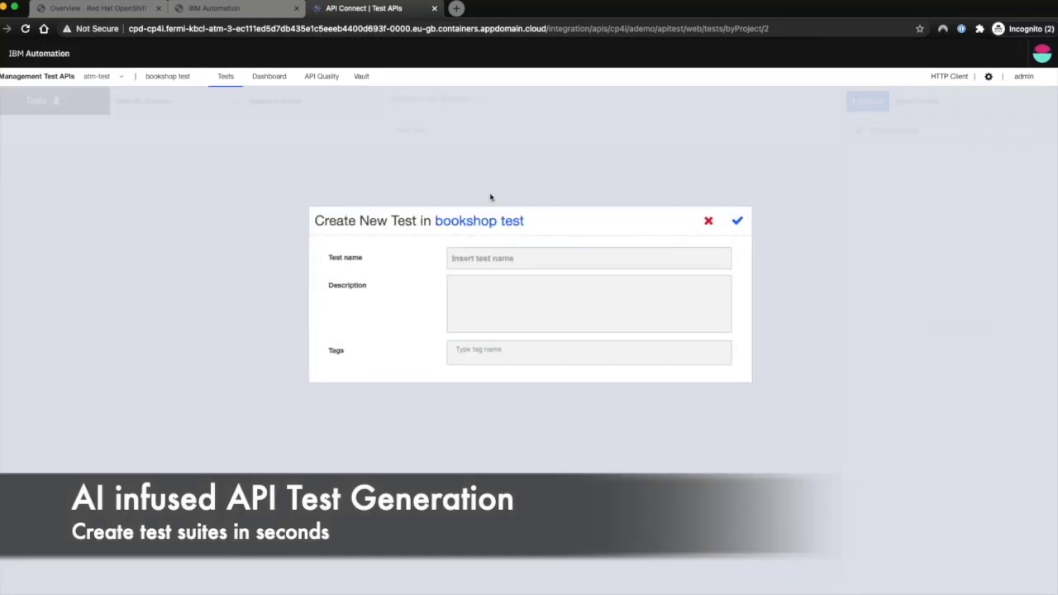
left_click(519, 261)
type("Bookshop")
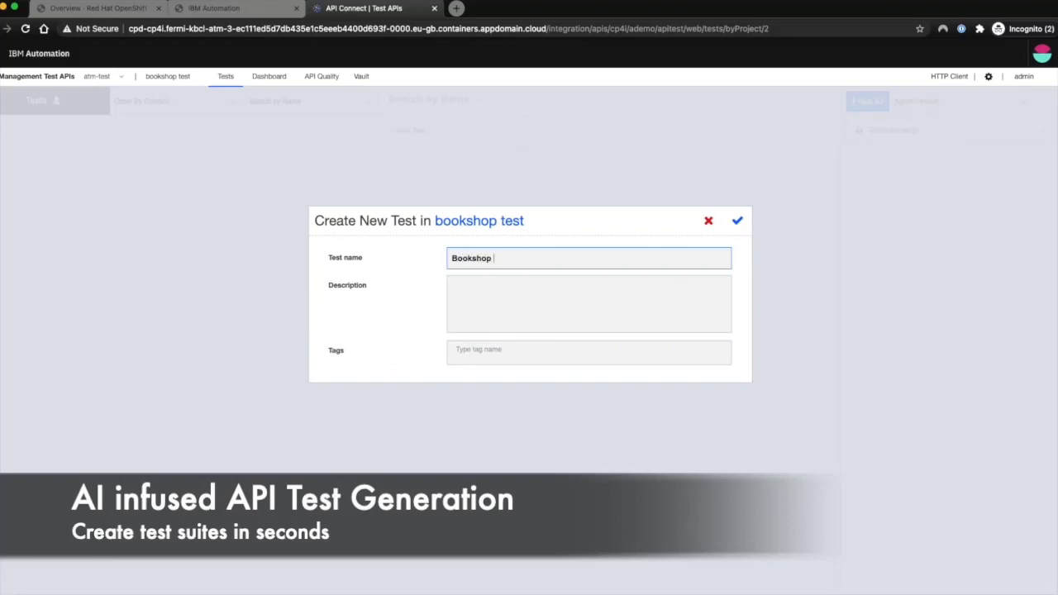
type(" GET test")
key("ctrl+a")
key("ctrl+c")
left_click(531, 296)
key("ctrl+v")
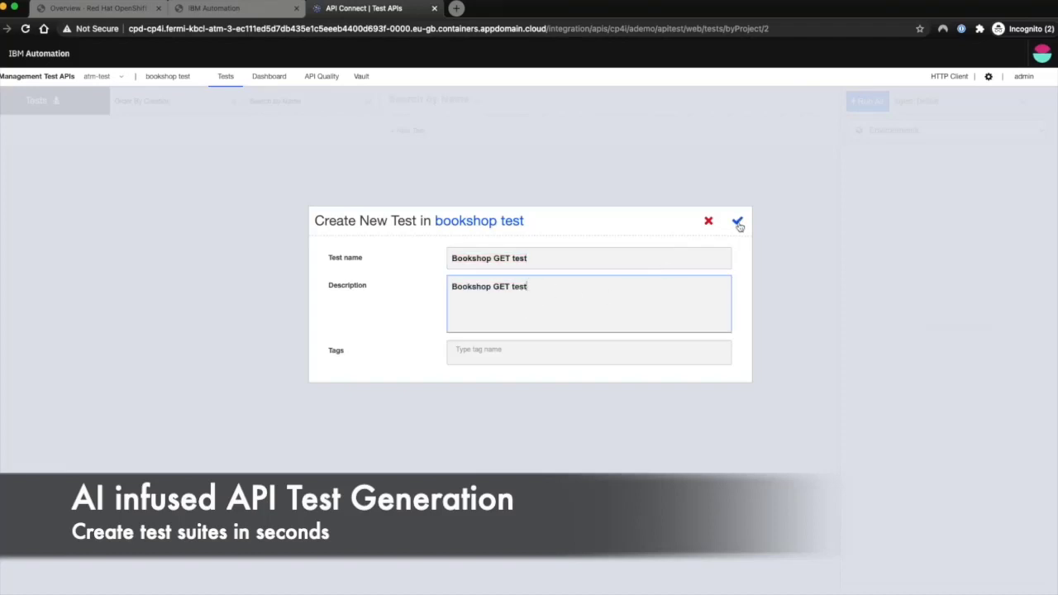
key("shift+Tab")
type("1")
key("Tab")
type("1")
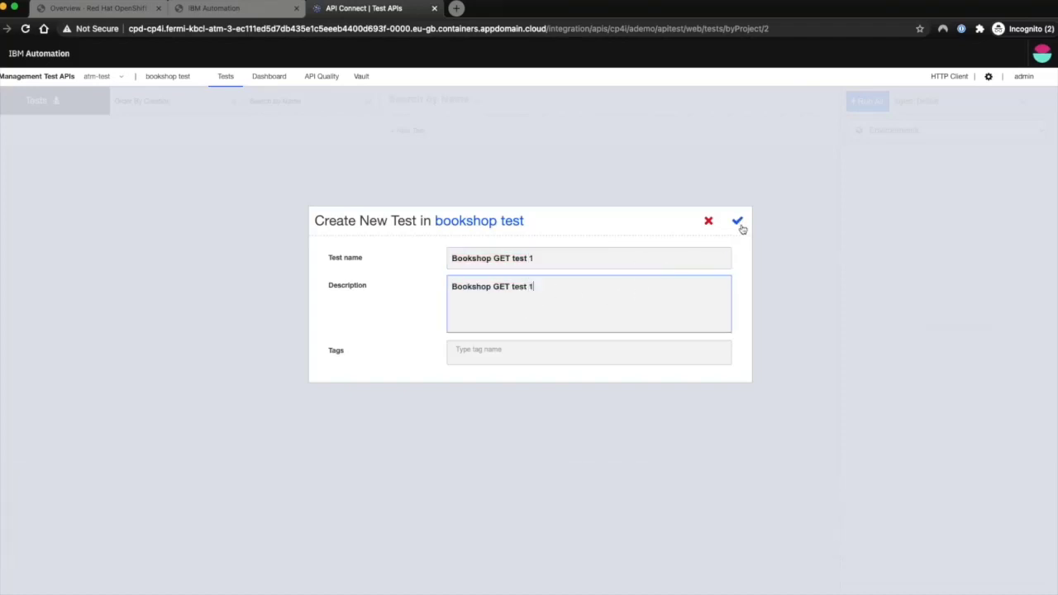
left_click(738, 223)
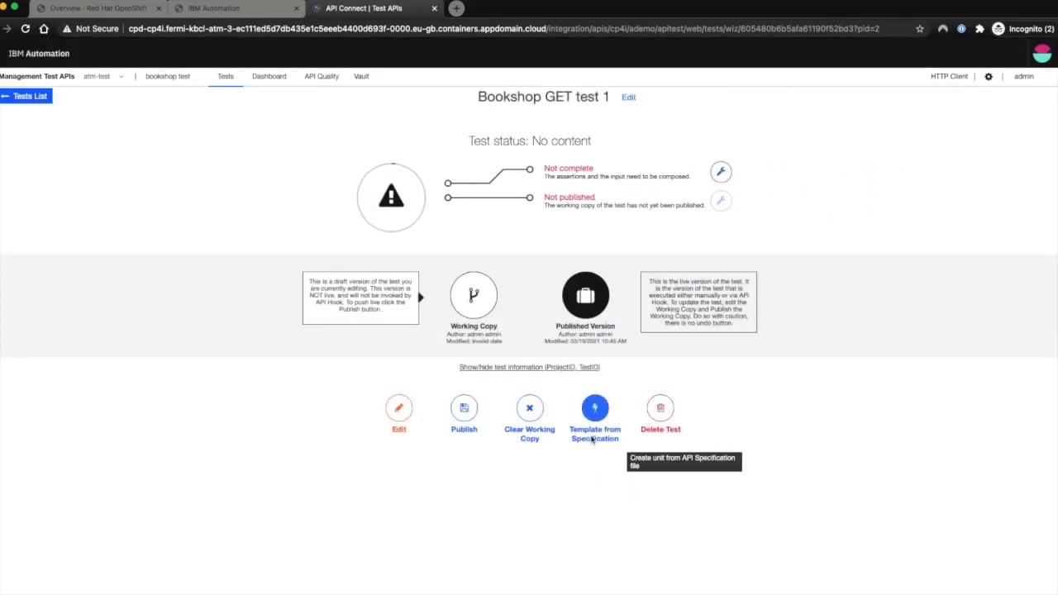
Start a template from specification for the new test, uploading bookshop-v1.0.yaml as a Swagger 2.0 YAML file
left_click(595, 409)
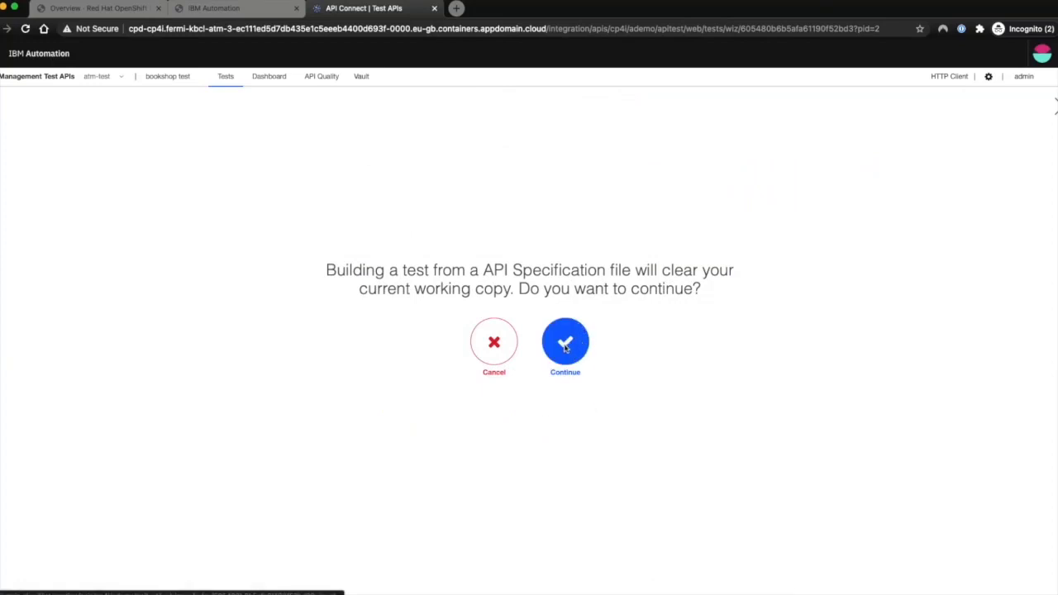
left_click(564, 347)
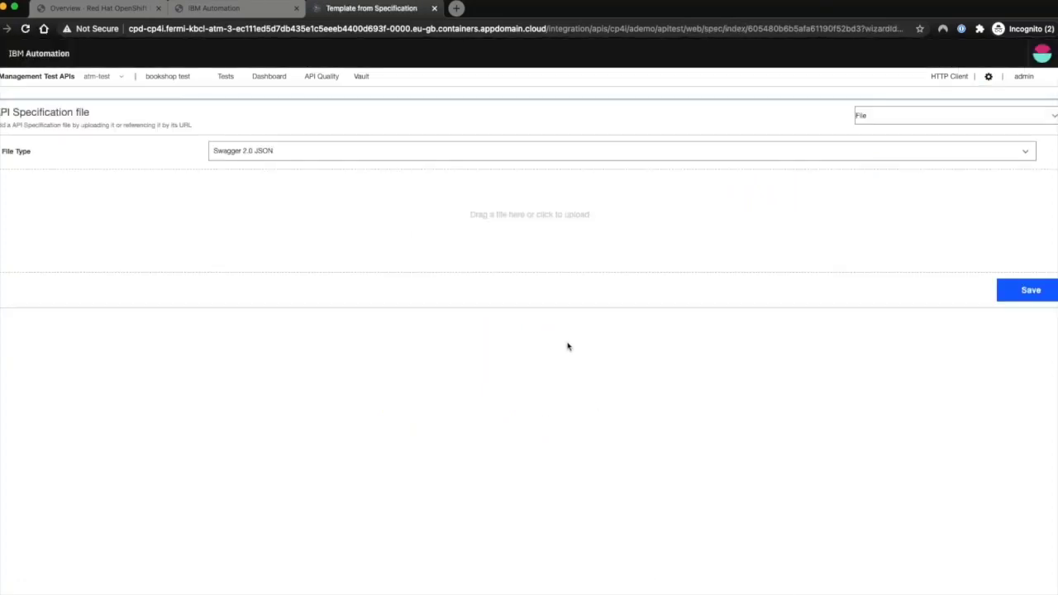
left_click(534, 150)
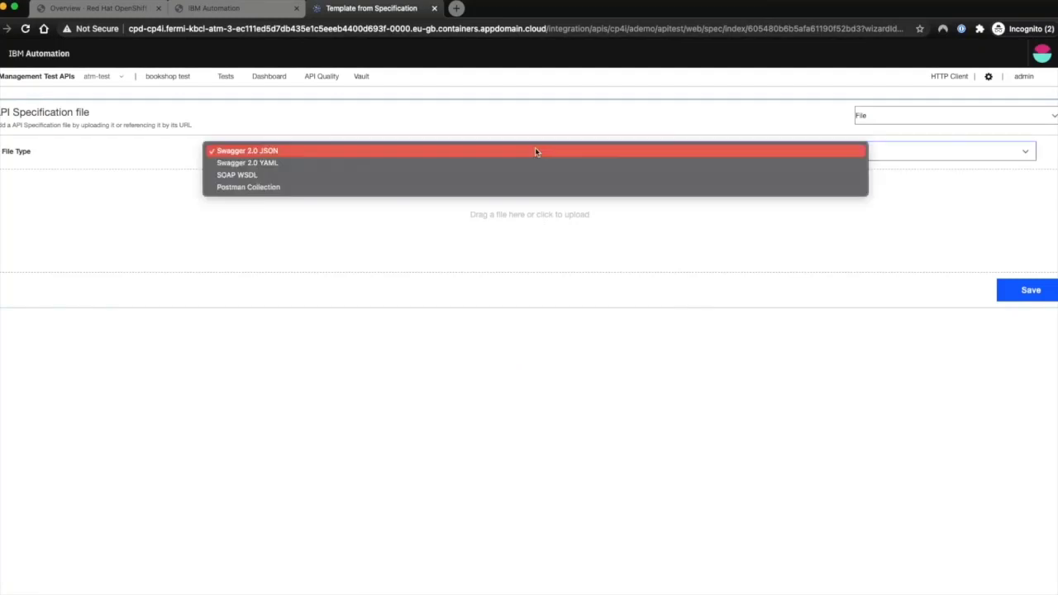
left_click(272, 163)
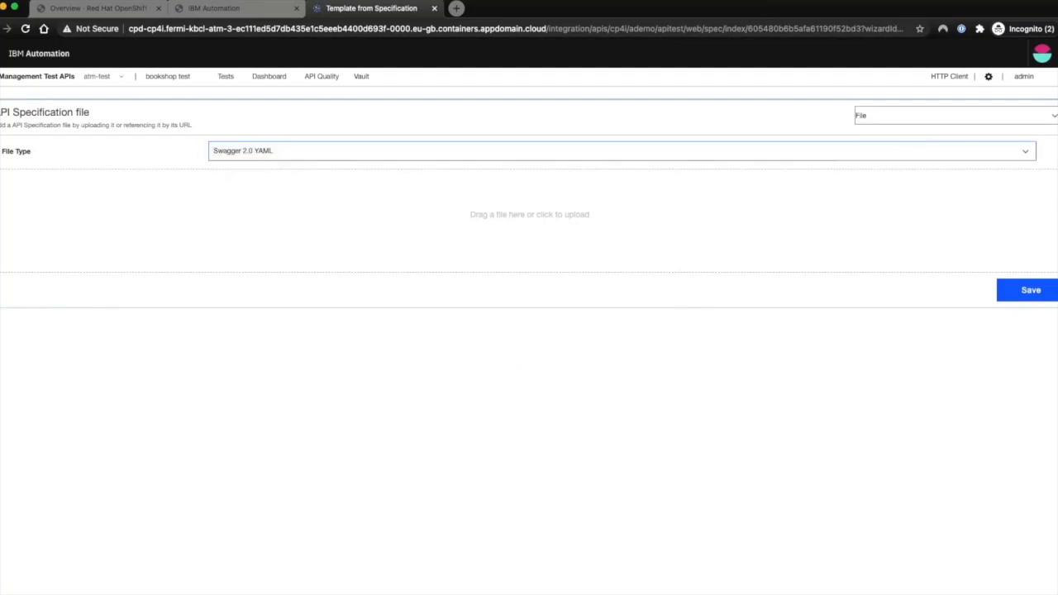
left_click_drag(116, 115, 485, 219)
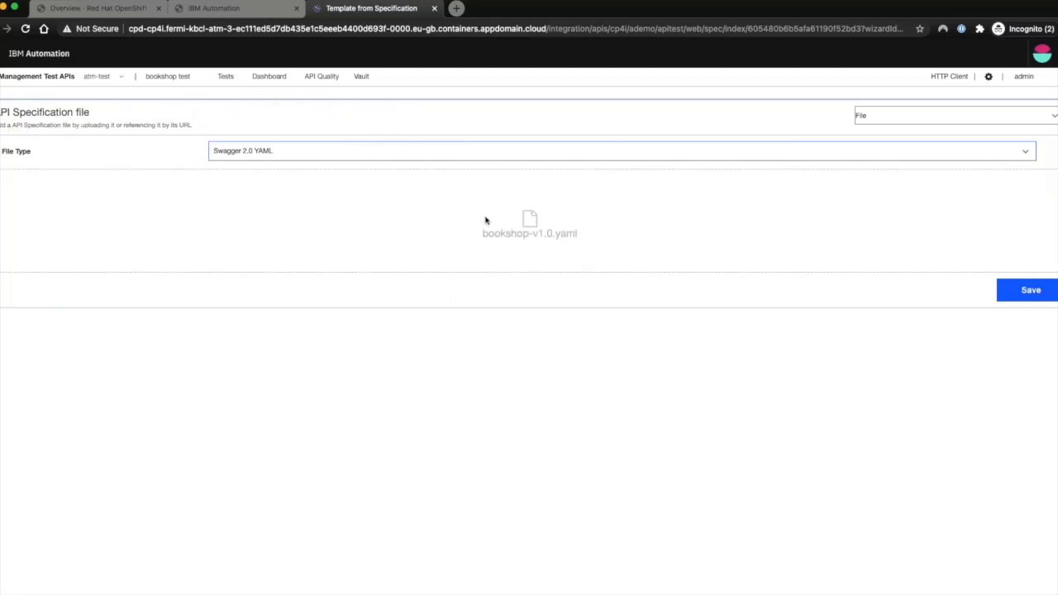
left_click(1044, 295)
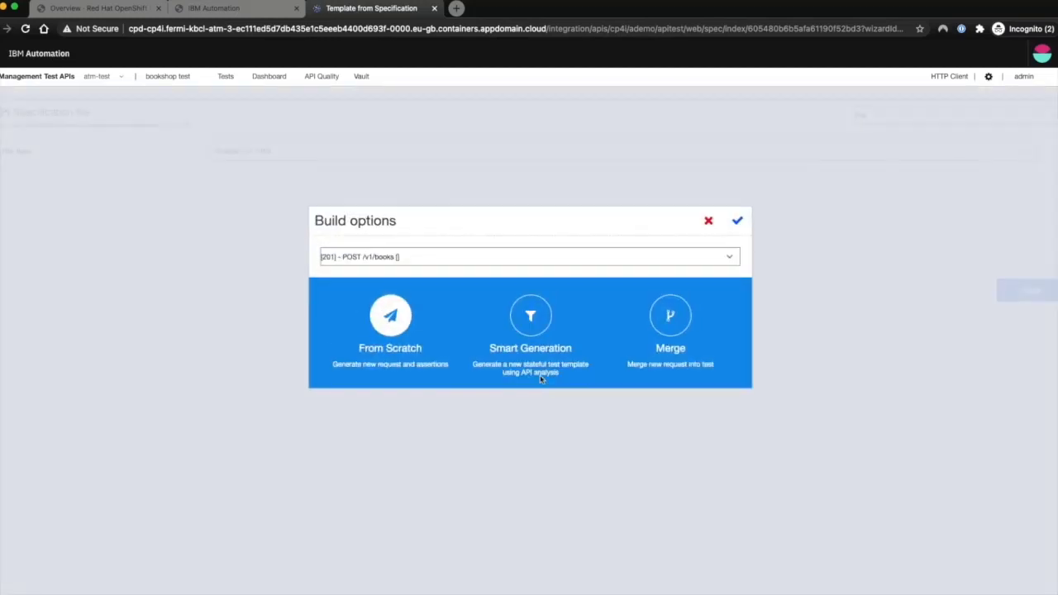
Build the test template with Smart Generation for the [200] GET /v1/books/{book_id} operation
left_click(436, 258)
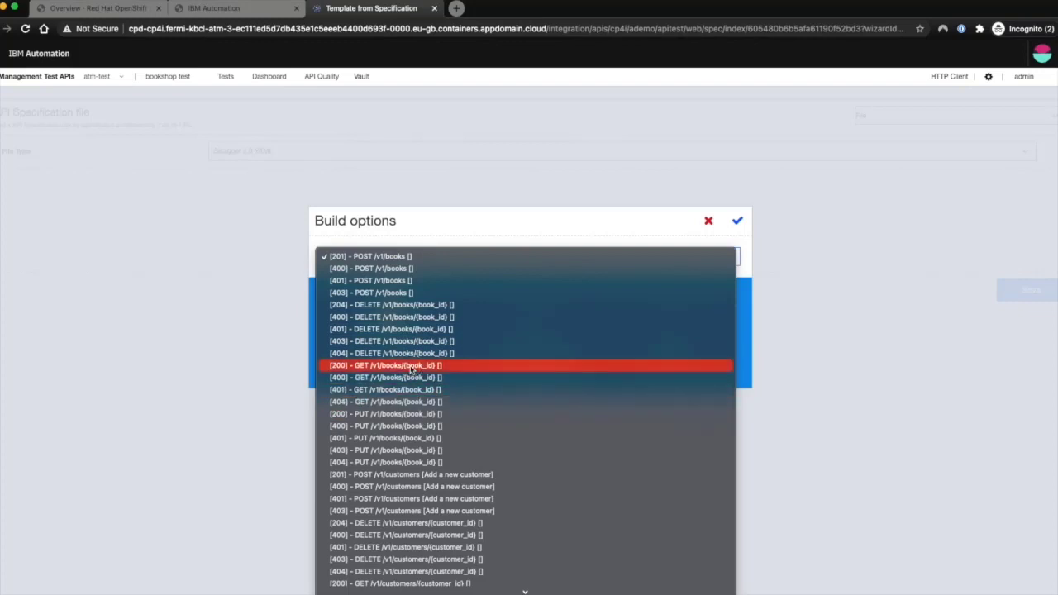
left_click(411, 366)
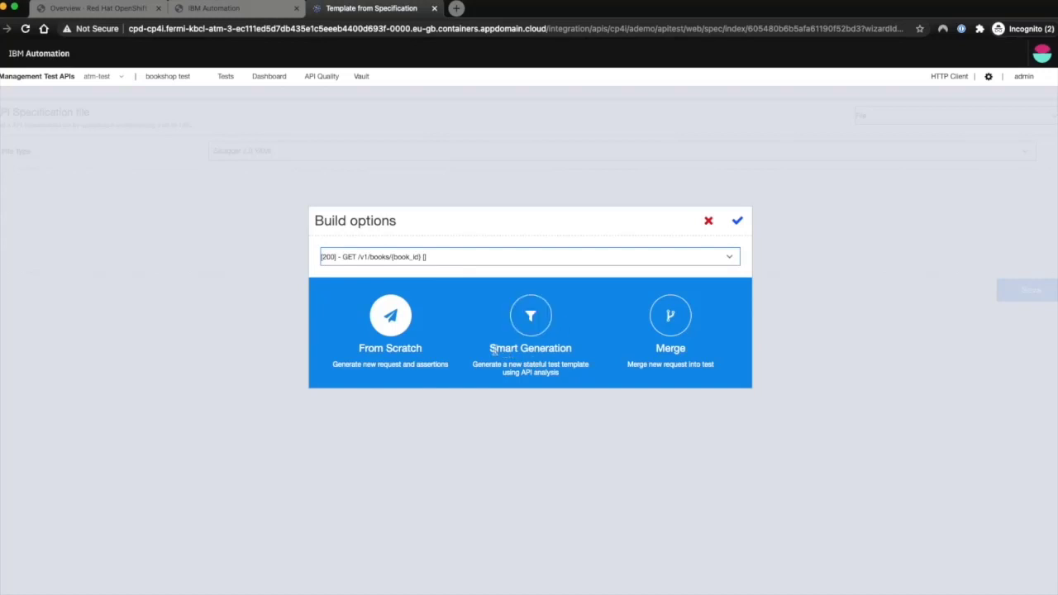
left_click_drag(494, 351, 566, 350)
left_click(561, 360)
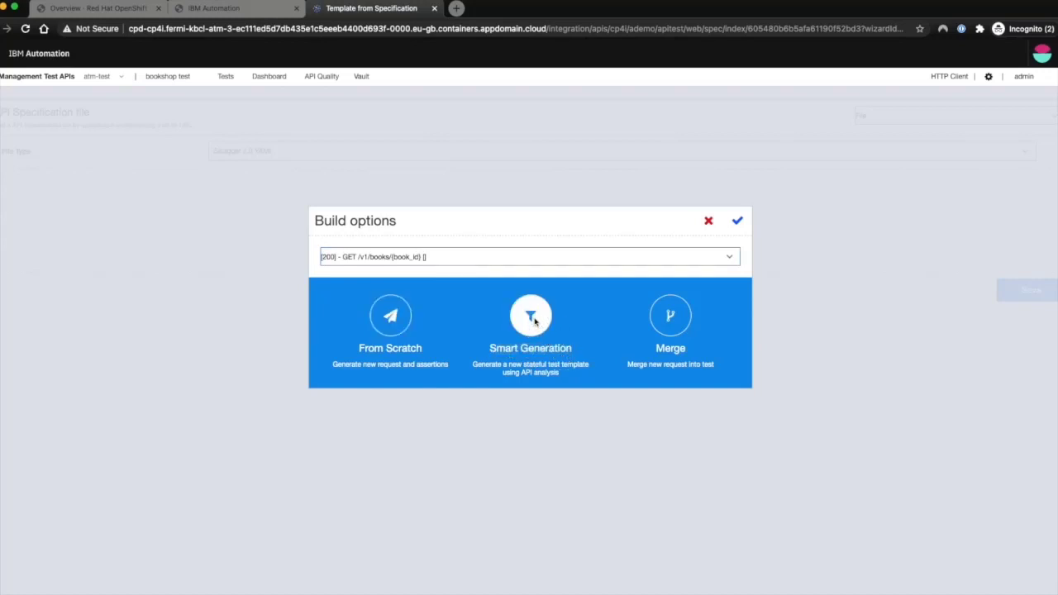
left_click(738, 222)
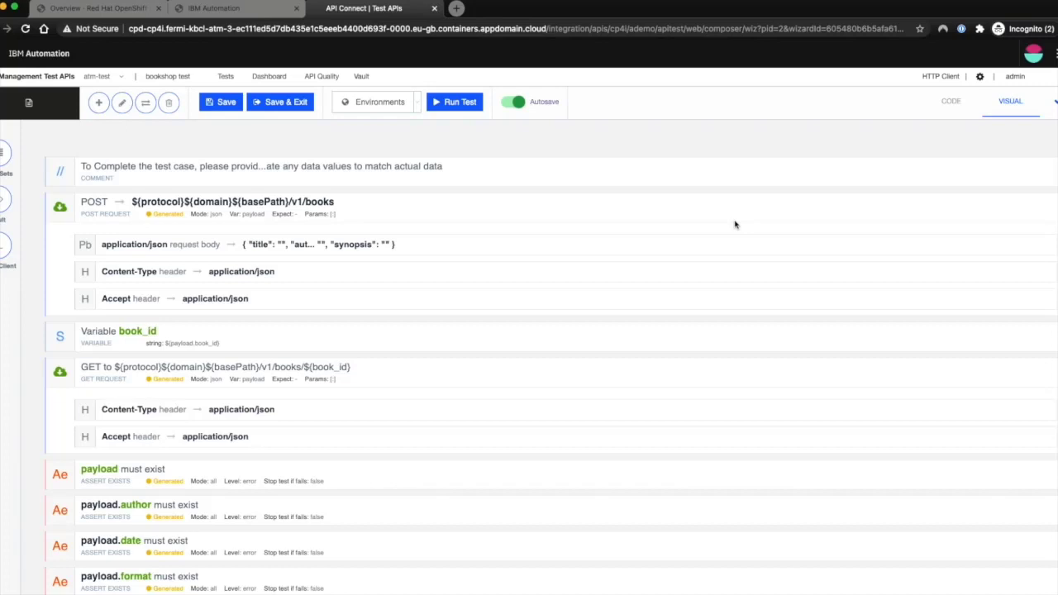
Review the generated book requests and payload assertions, save the test and return to the test list
scroll(400, 313, "down", 5)
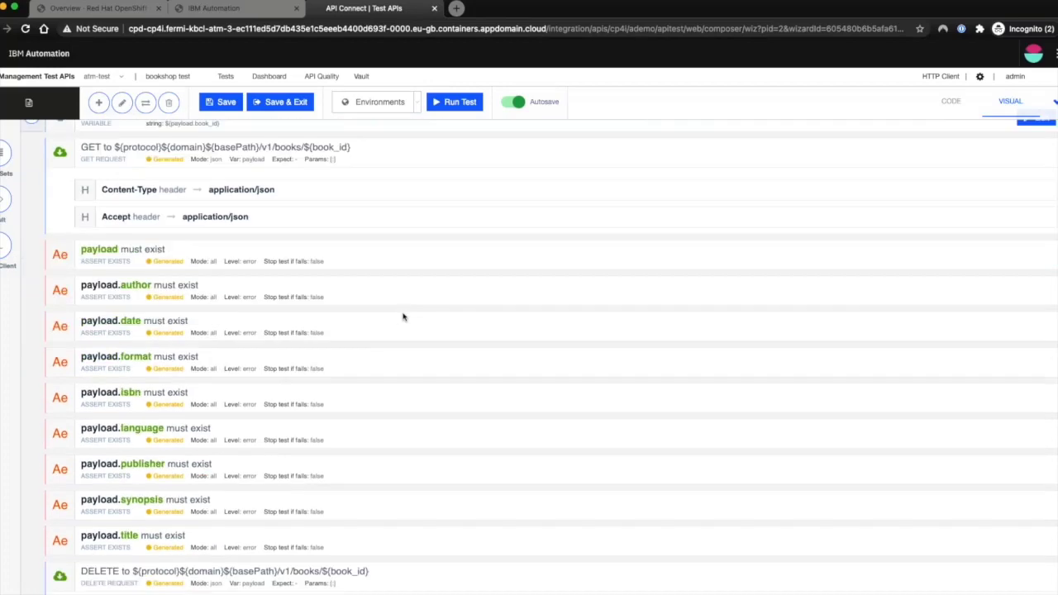
scroll(402, 316, "down", 3)
scroll(97, 310, "up", 8)
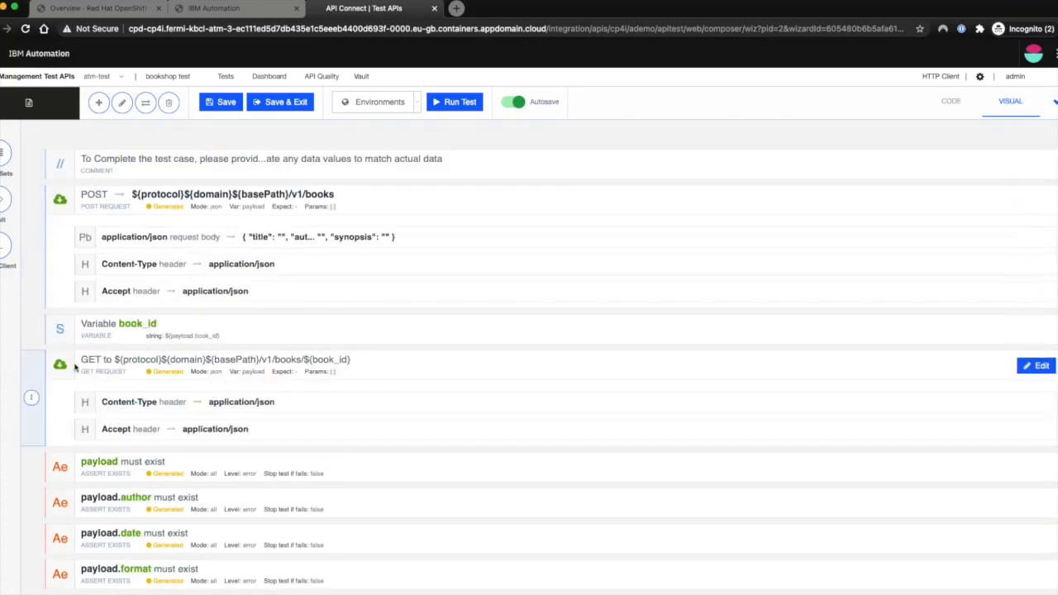
scroll(120, 372, "down", 8)
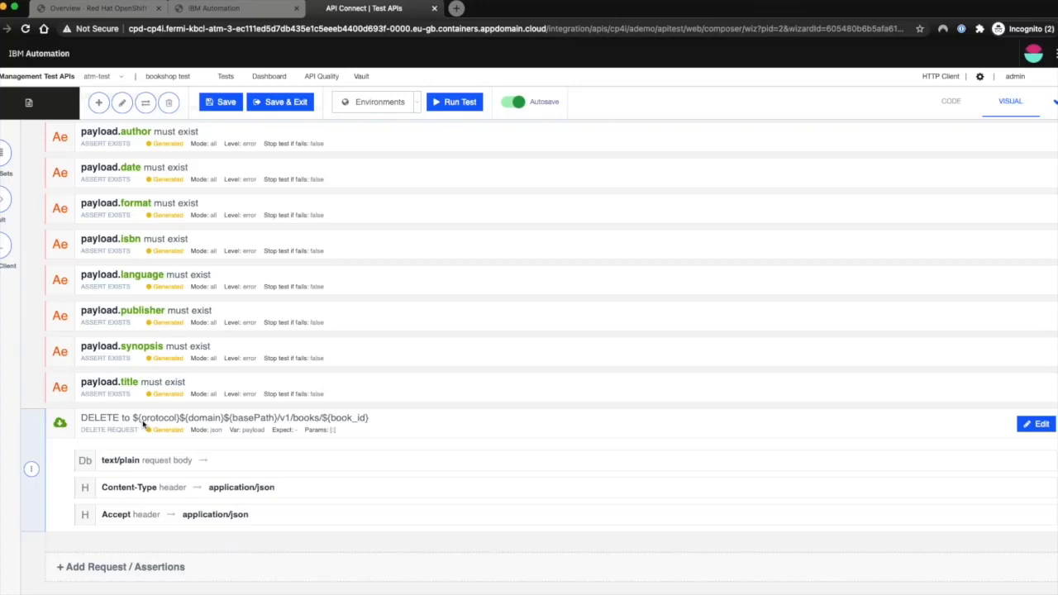
scroll(206, 417, "up", 5)
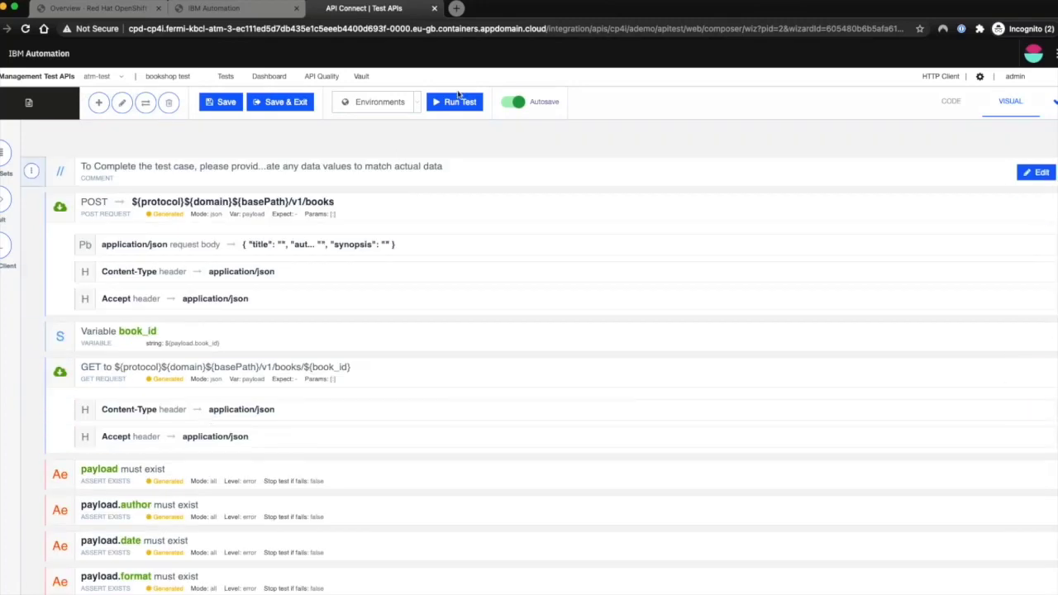
left_click(217, 102)
left_click(225, 77)
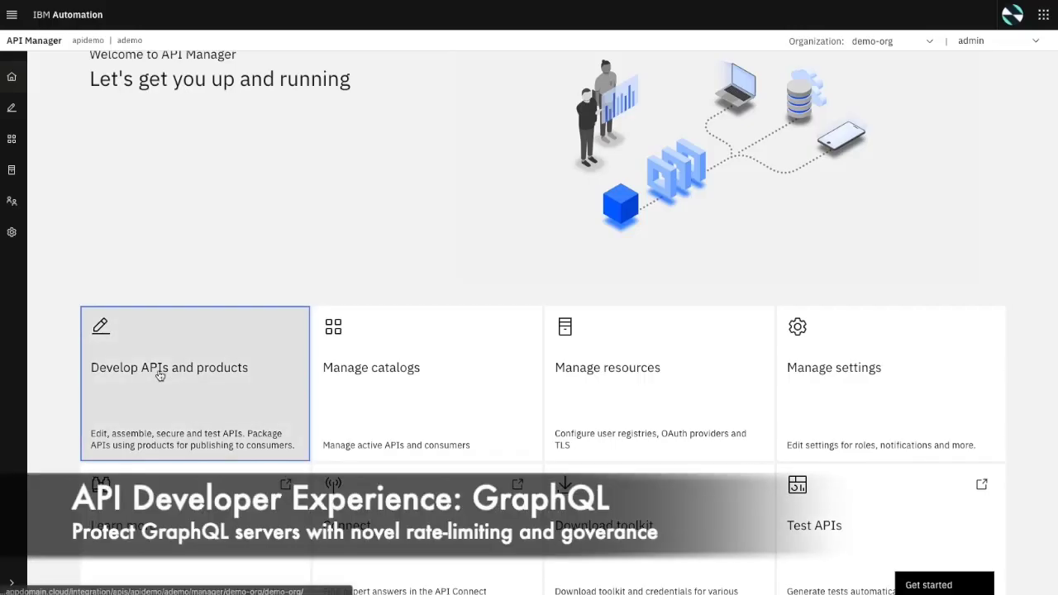
In API Manager, start adding an OpenAPI 2.0 API from an existing GraphQL service (GraphQL proxy)
left_click(158, 369)
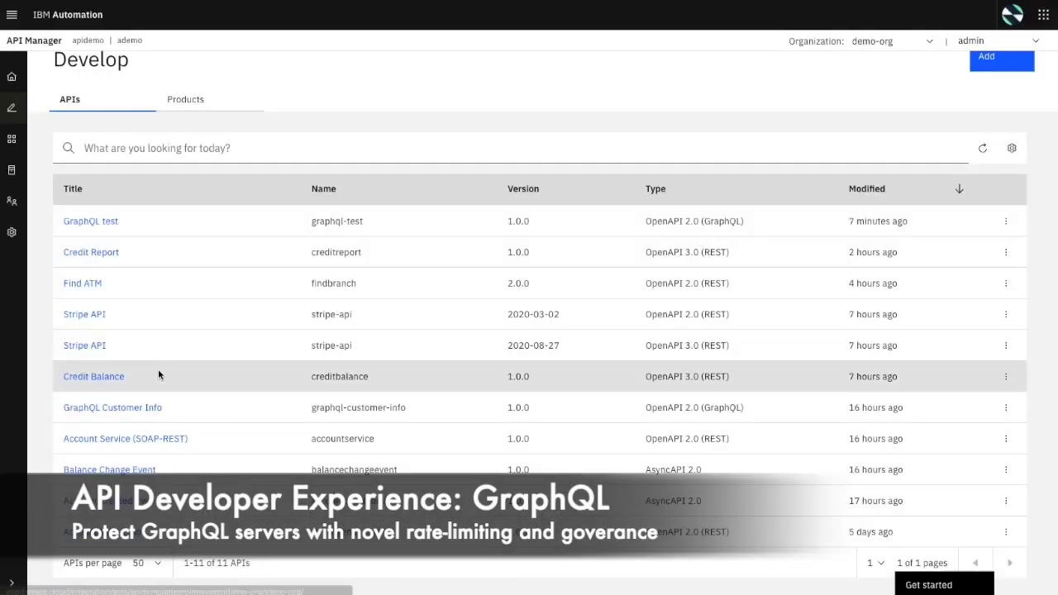
scroll(442, 307, "up", 1)
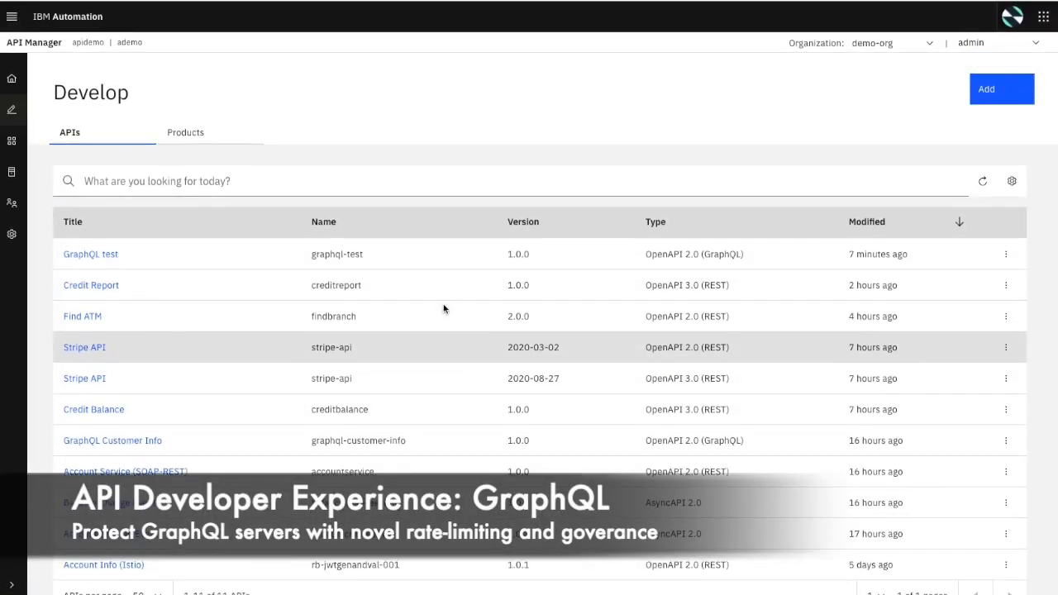
left_click(988, 87)
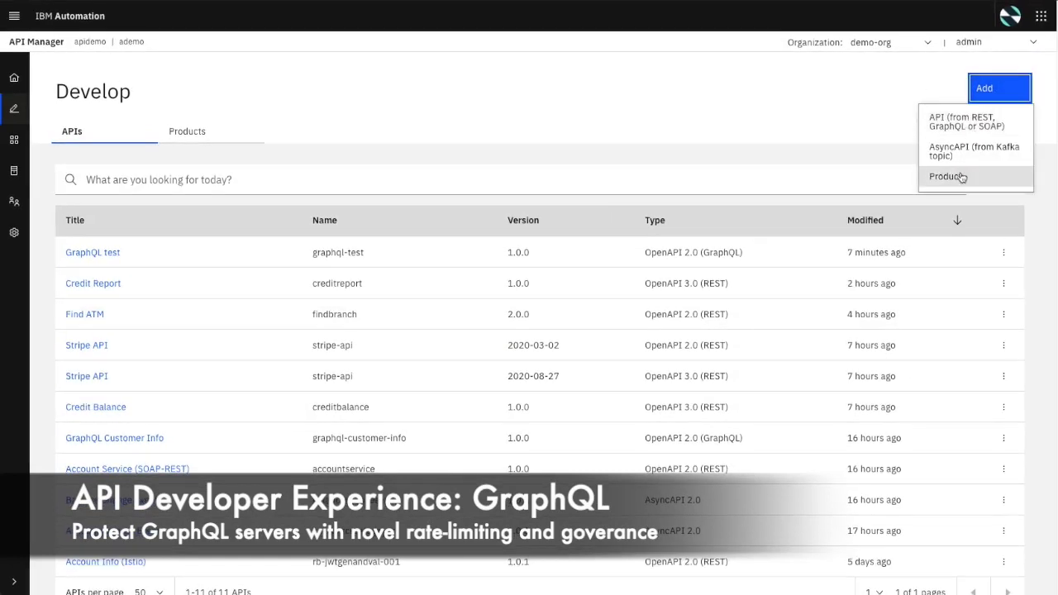
left_click(958, 124)
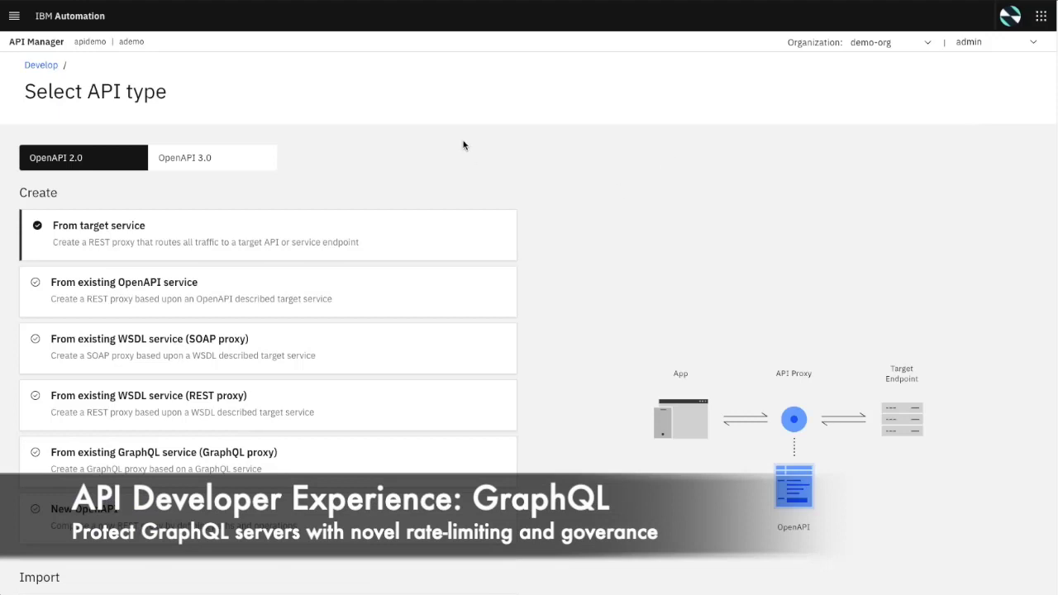
left_click(185, 157)
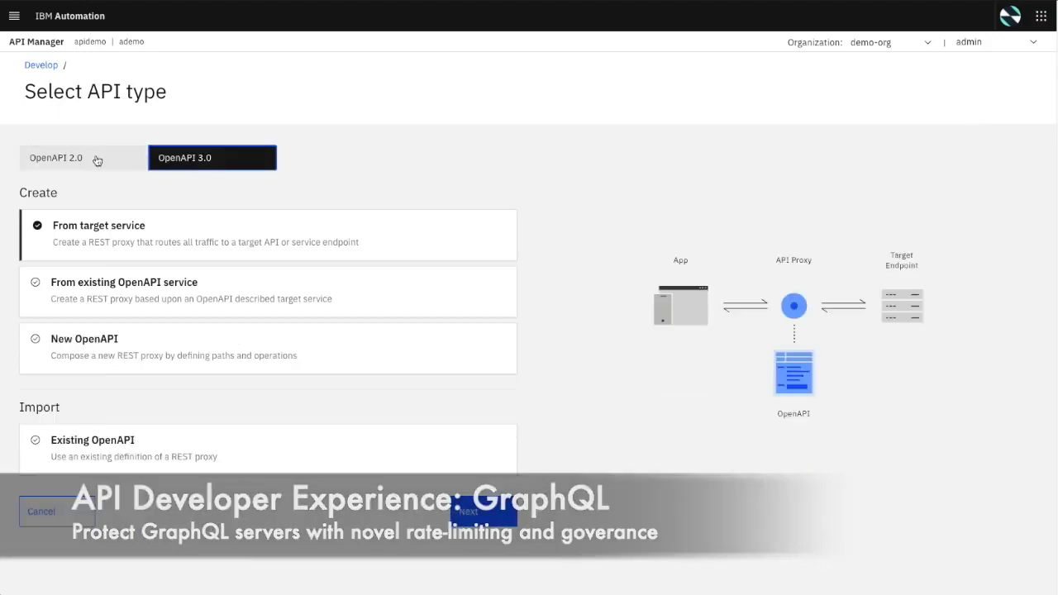
left_click(94, 159)
left_click(195, 470)
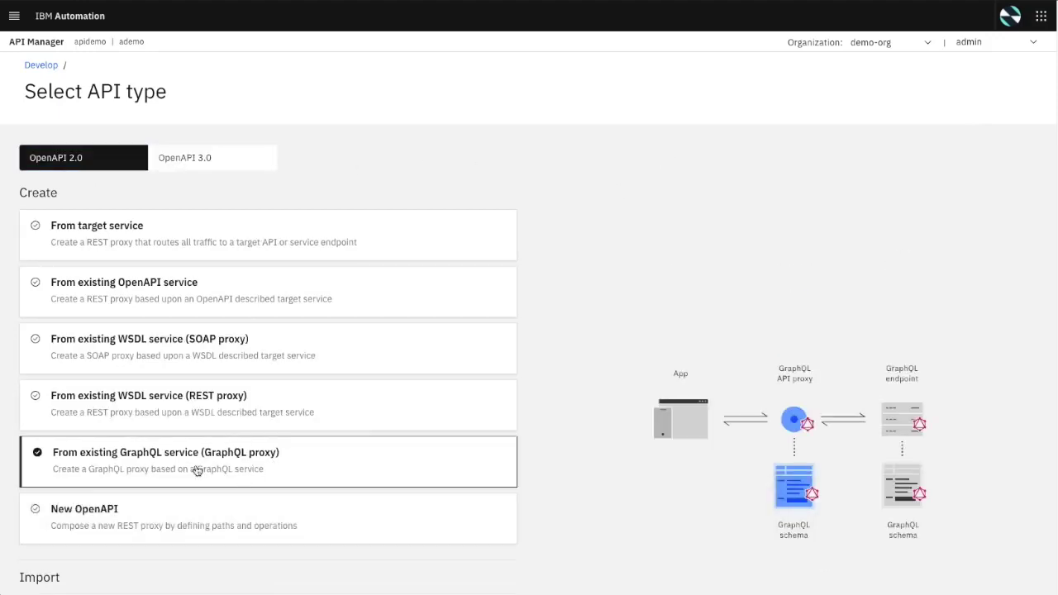
scroll(334, 509, "down", 2)
left_click(496, 566)
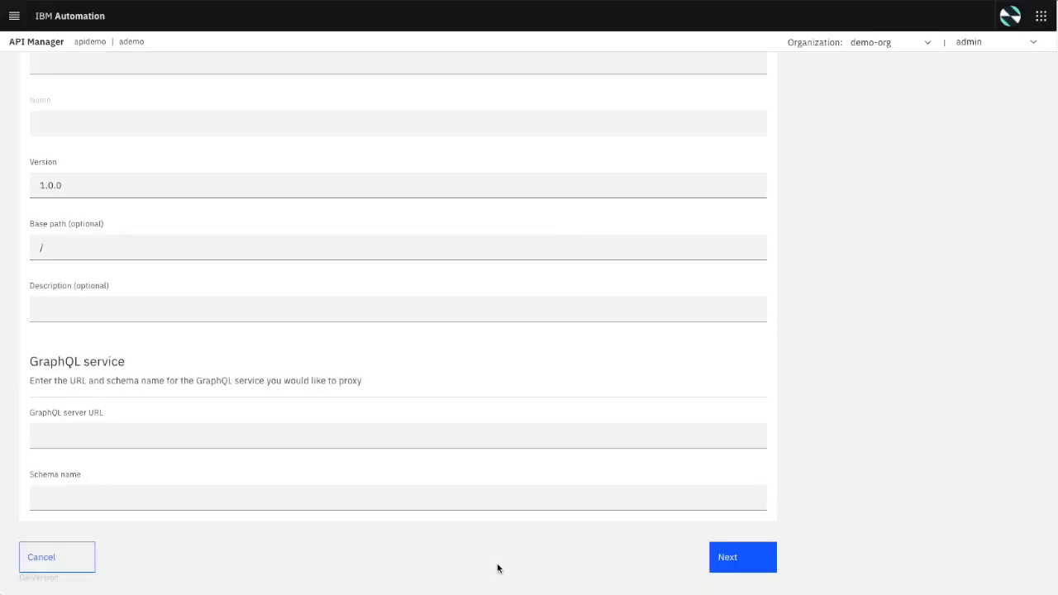
Title the new GraphQL proxy API "GraphQL test 123"
scroll(496, 568, "up", 3)
left_click(165, 239)
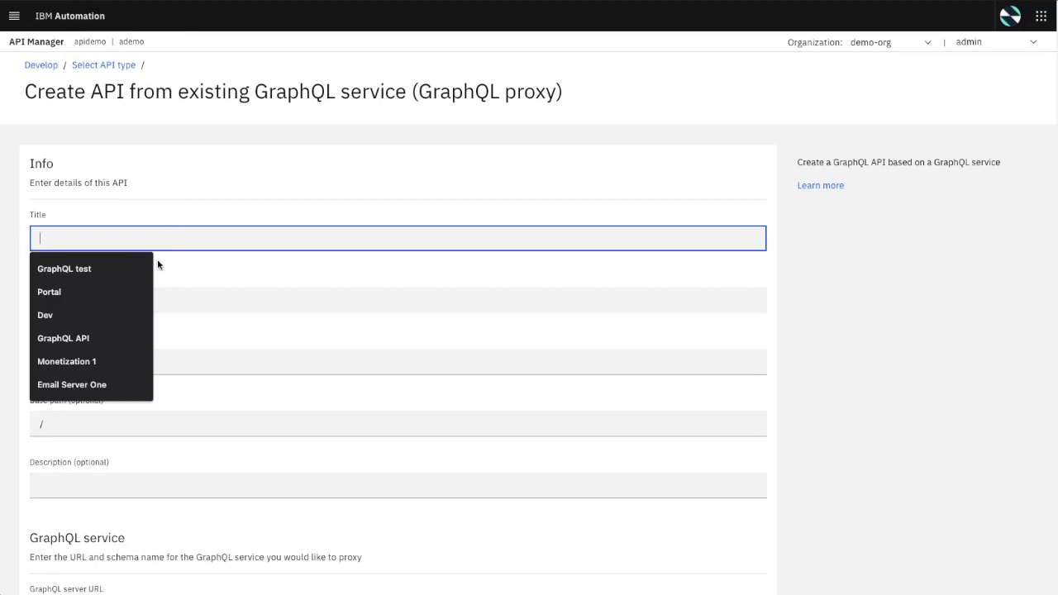
left_click(123, 266)
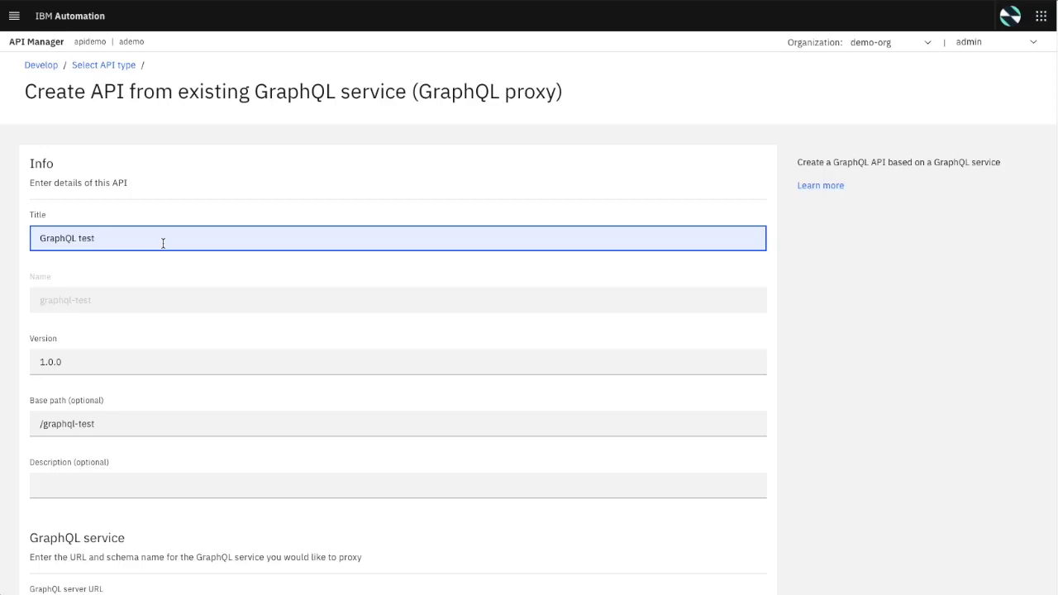
type("123")
scroll(141, 365, "down", 1)
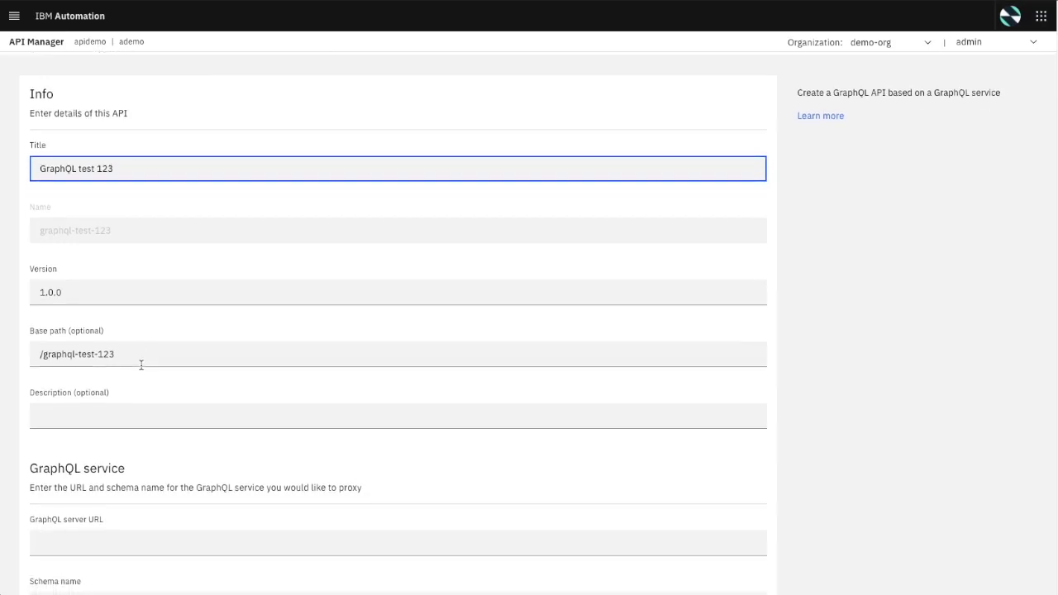
scroll(141, 364, "down", 2)
left_click(100, 411)
left_click(138, 437)
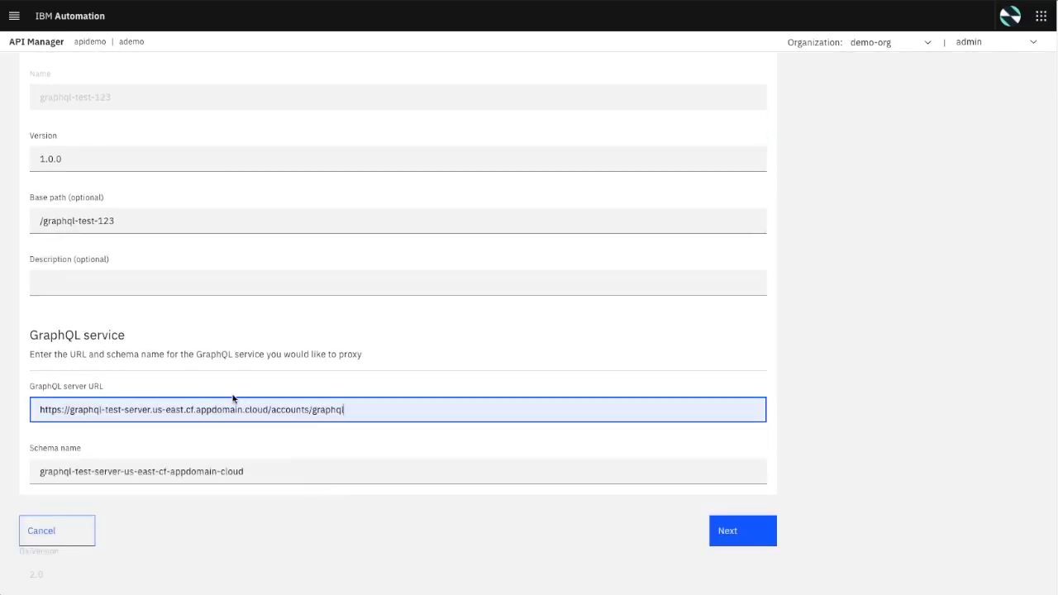
triple_click(236, 406)
left_click(438, 383)
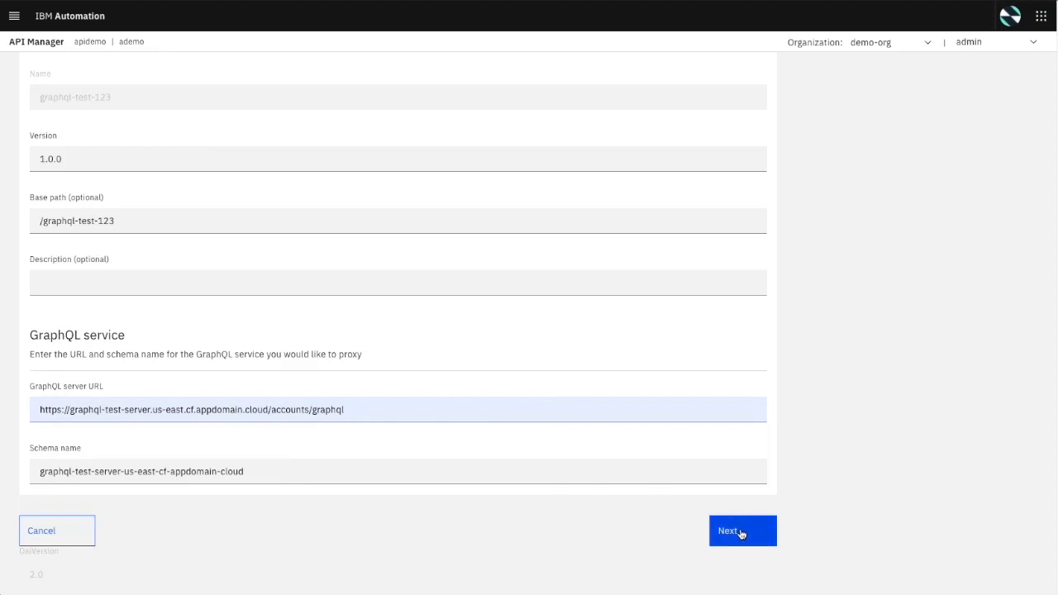
scroll(316, 320, "up", 2)
scroll(317, 320, "down", 3)
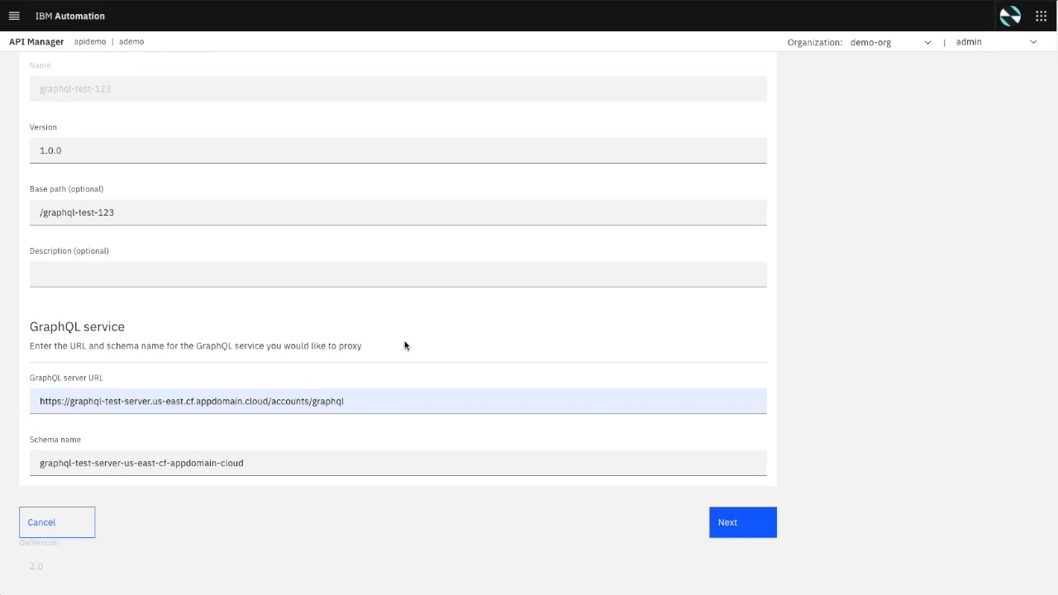
left_click(721, 533)
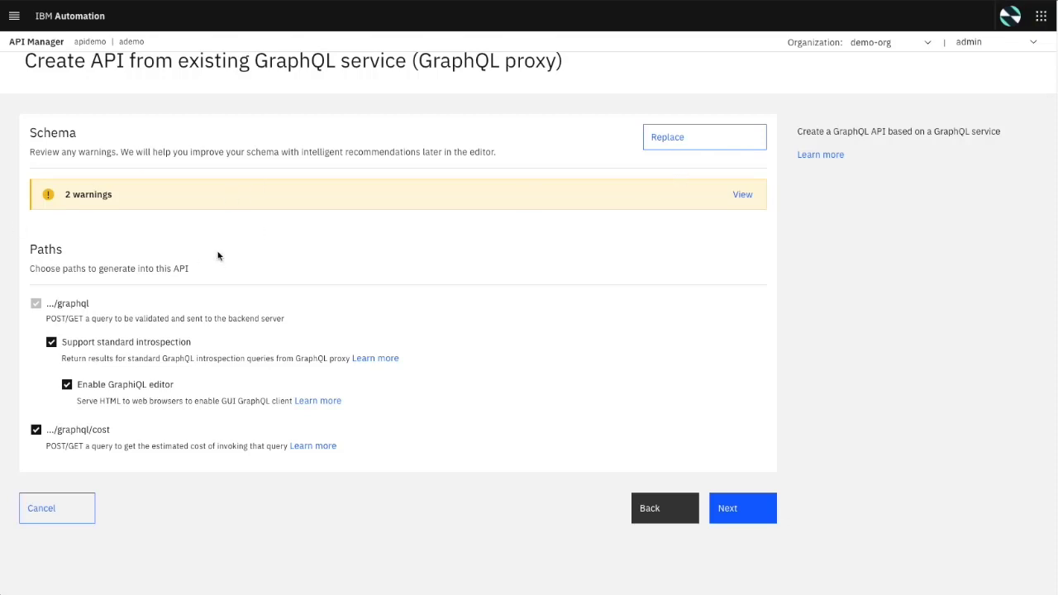
Accept the default paths plus Client ID and CORS security, create the API and open it for editing
left_click(732, 507)
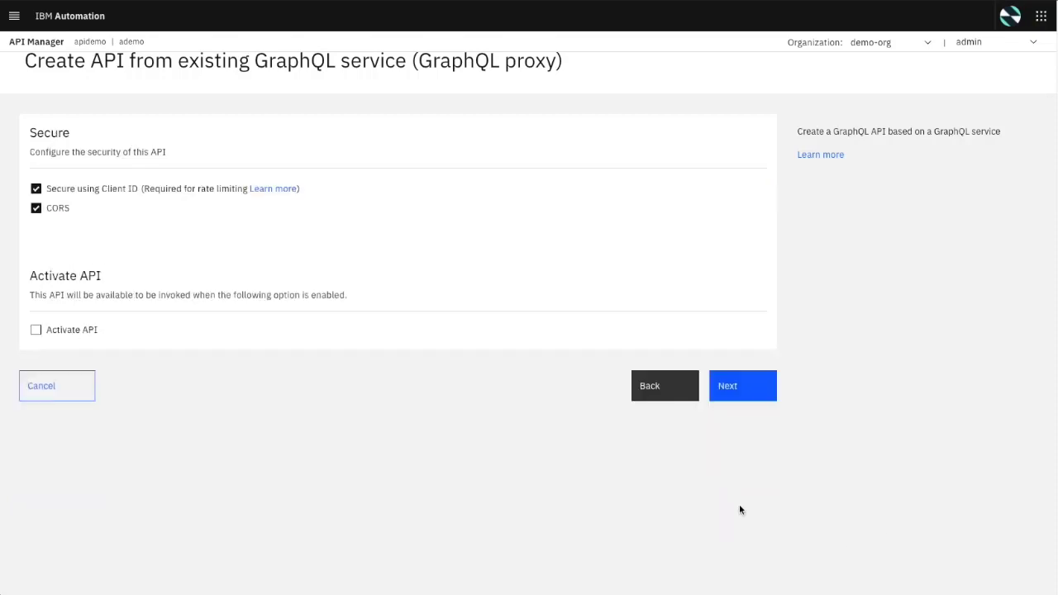
left_click(727, 390)
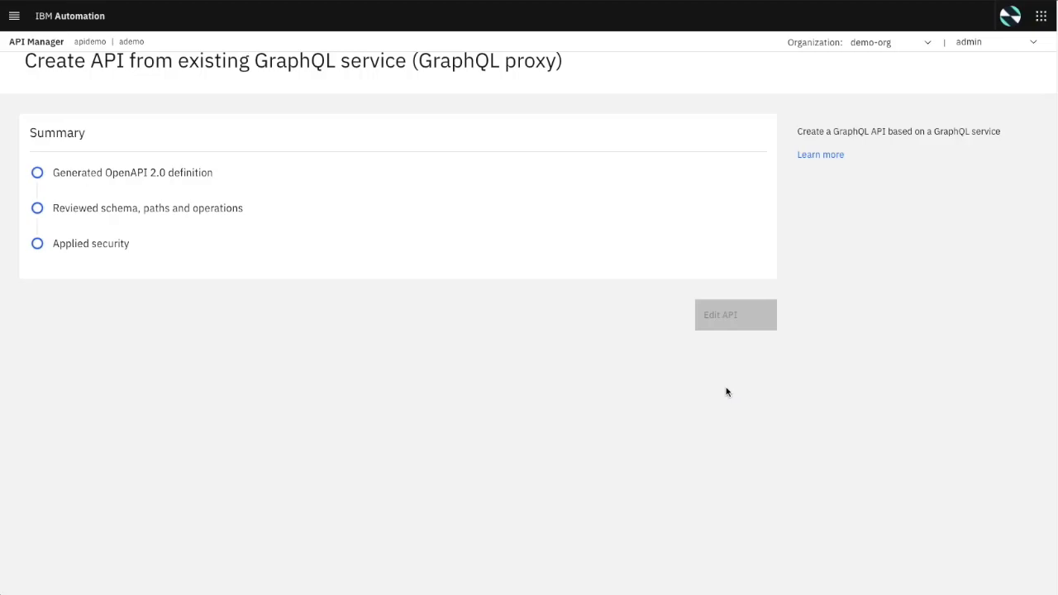
left_click(729, 317)
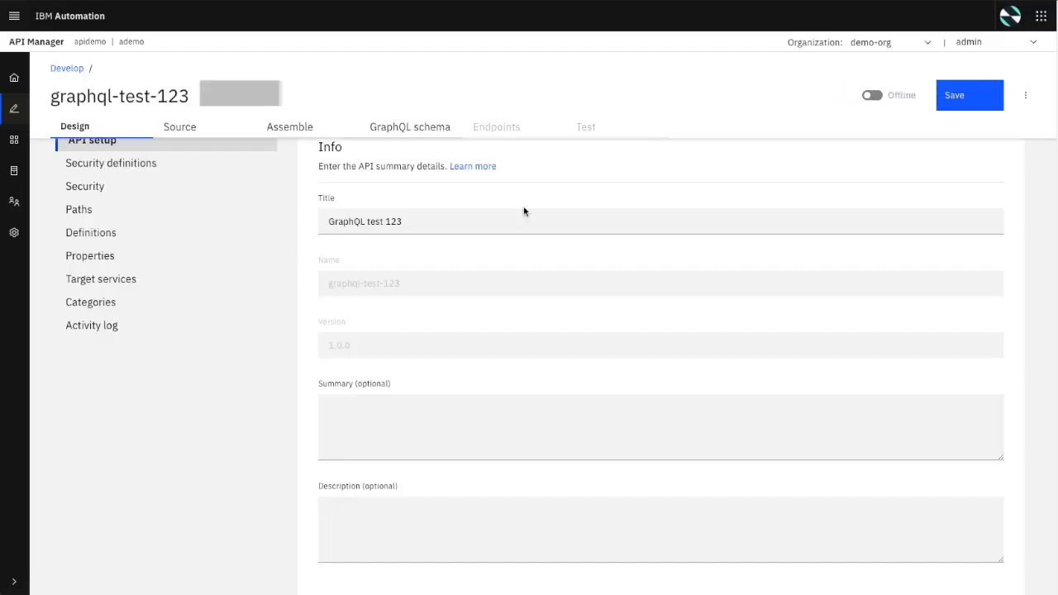
Open the new API's GraphQL schema and view the details of its warnings
left_click(415, 127)
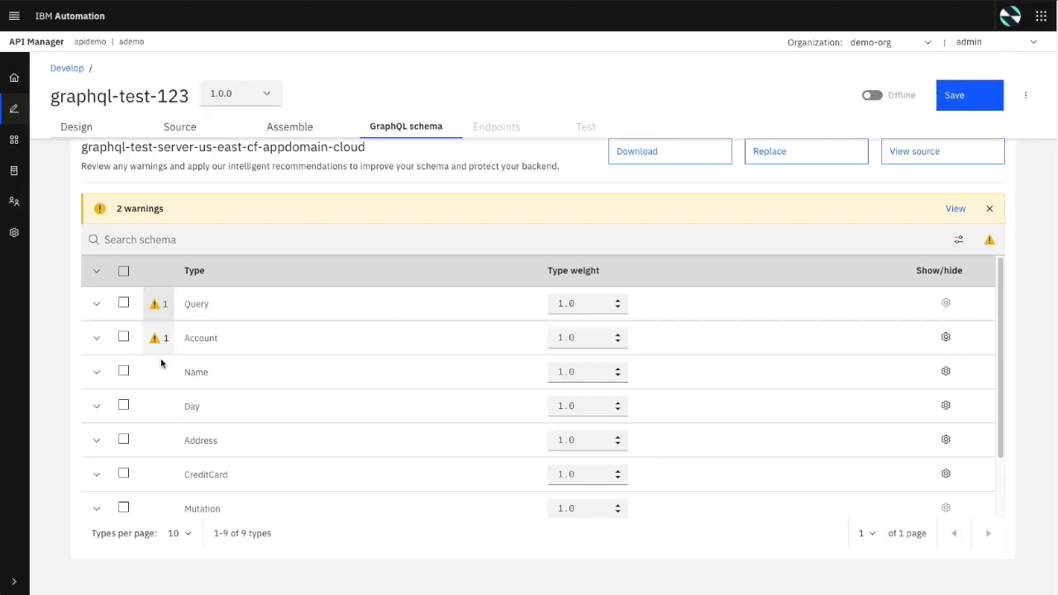
scroll(865, 289, "up", 1)
left_click(865, 281)
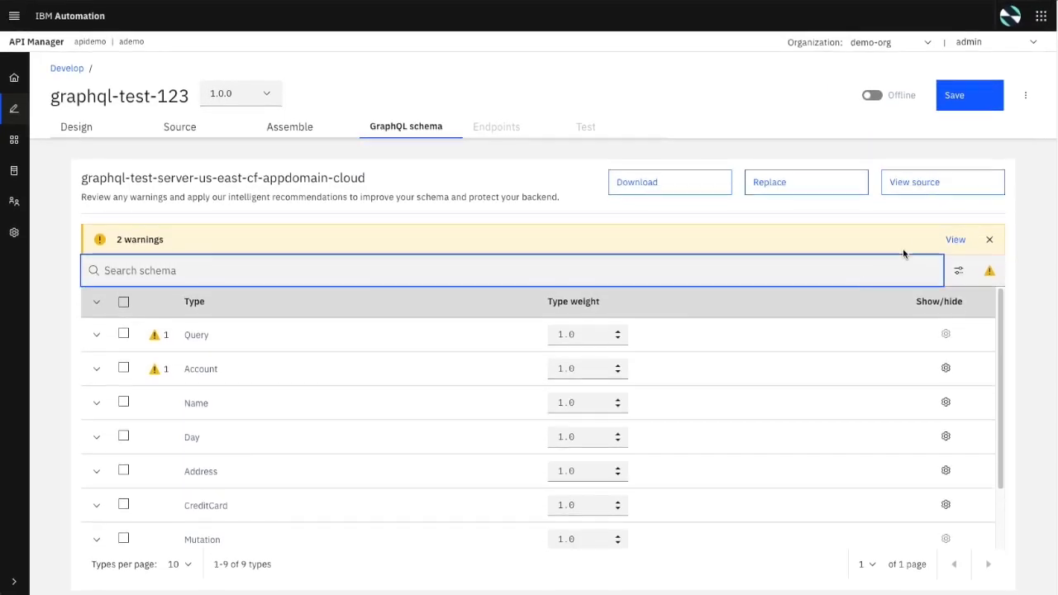
left_click(954, 239)
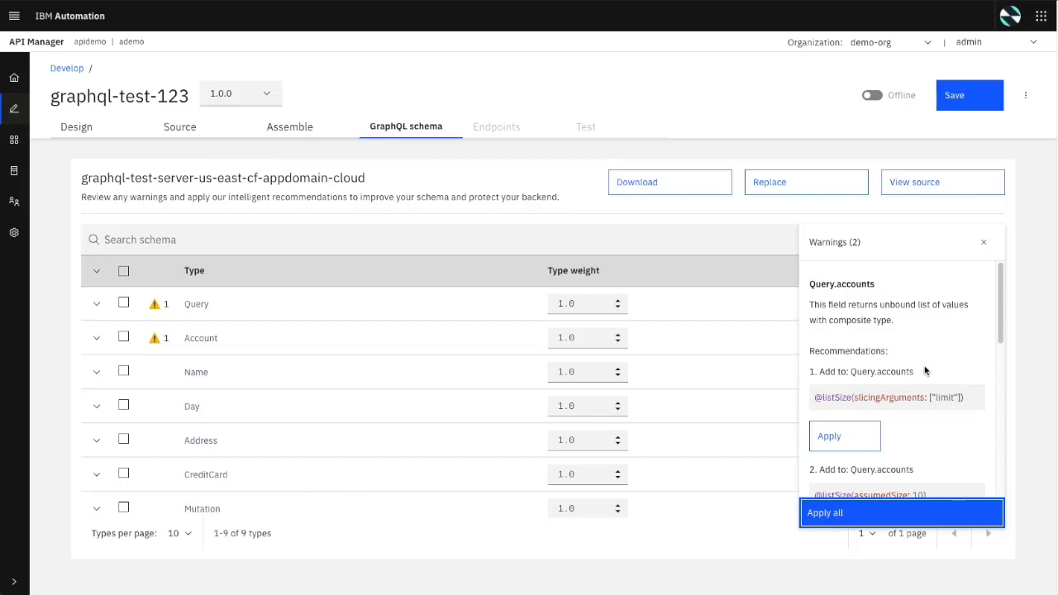
Review the listSize recommendations for Query.accounts and Account.threeSpecialDays and apply all suggestions to the schema
scroll(923, 365, "down", 2)
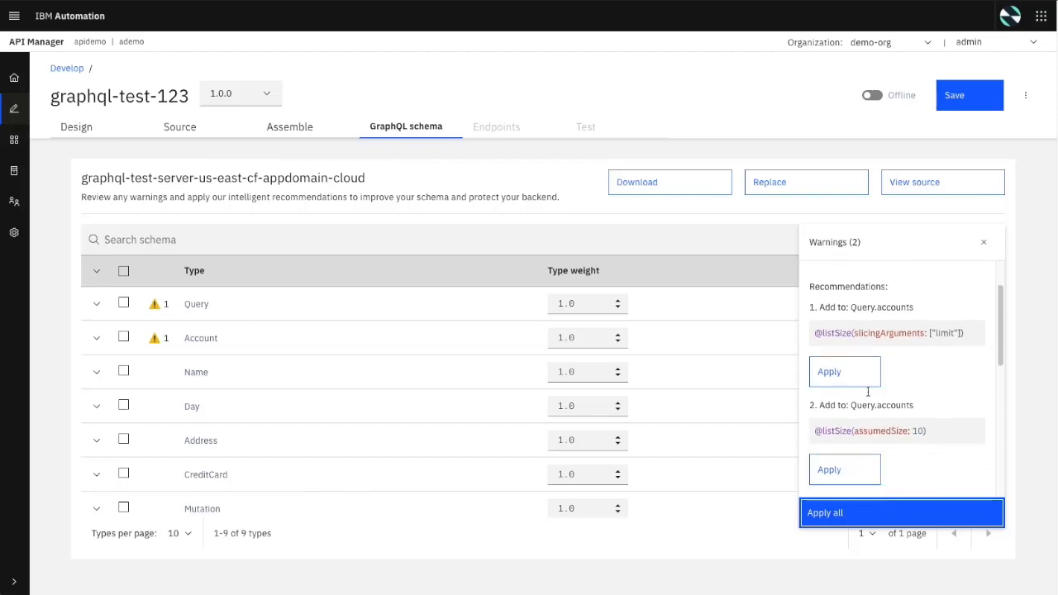
left_click(874, 363)
scroll(895, 327, "down", 2)
scroll(936, 383, "down", 1)
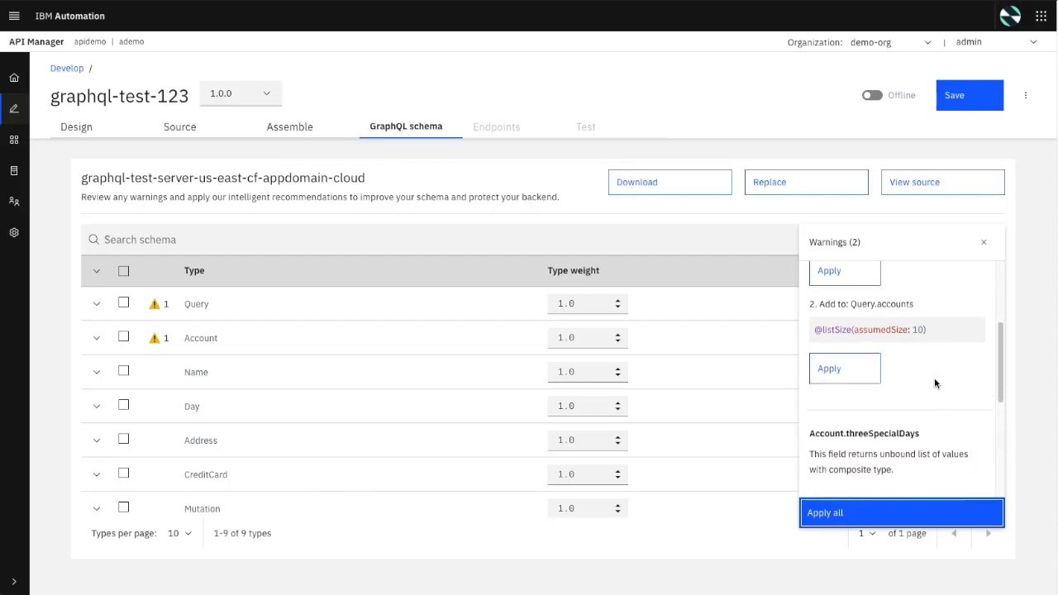
scroll(935, 380, "down", 3)
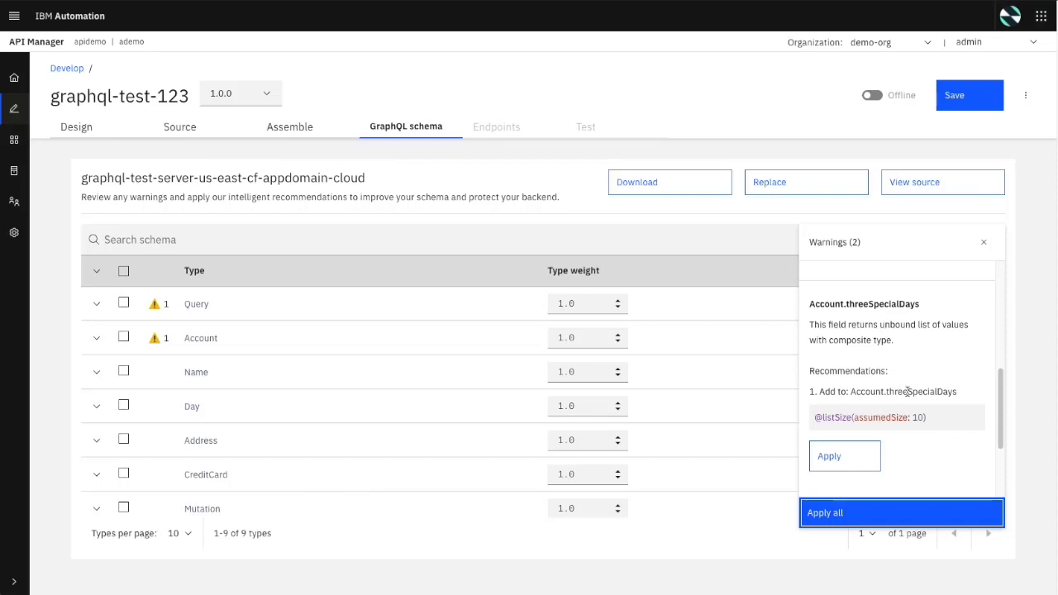
scroll(908, 391, "up", 4)
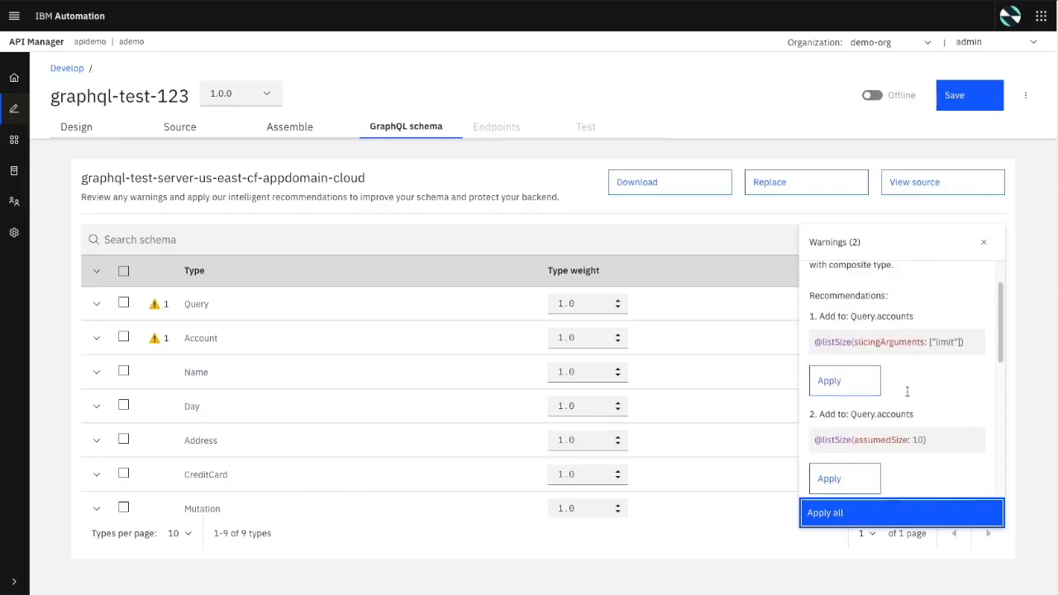
left_click(843, 513)
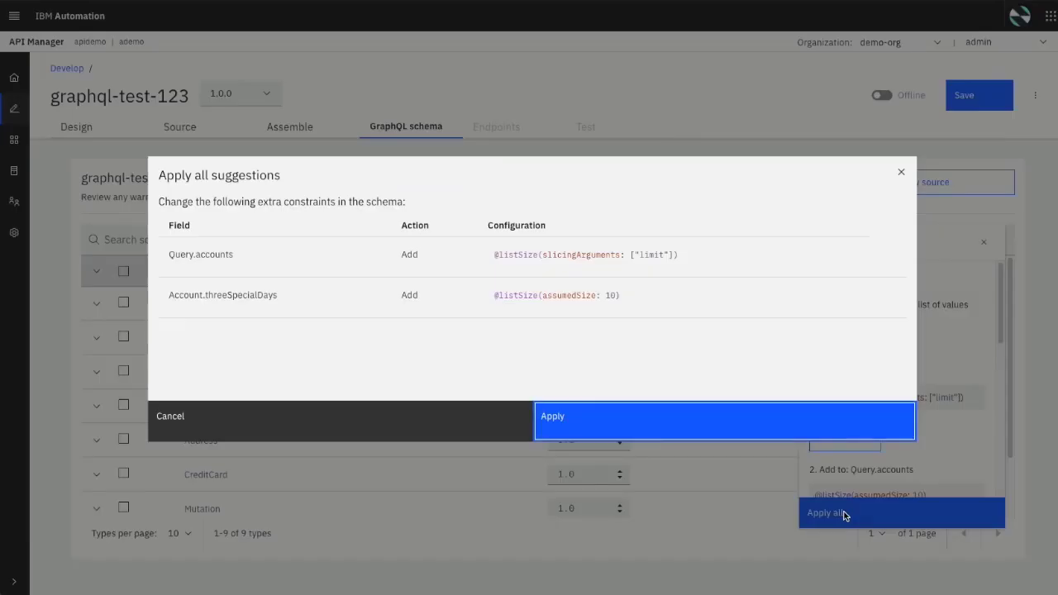
left_click(654, 424)
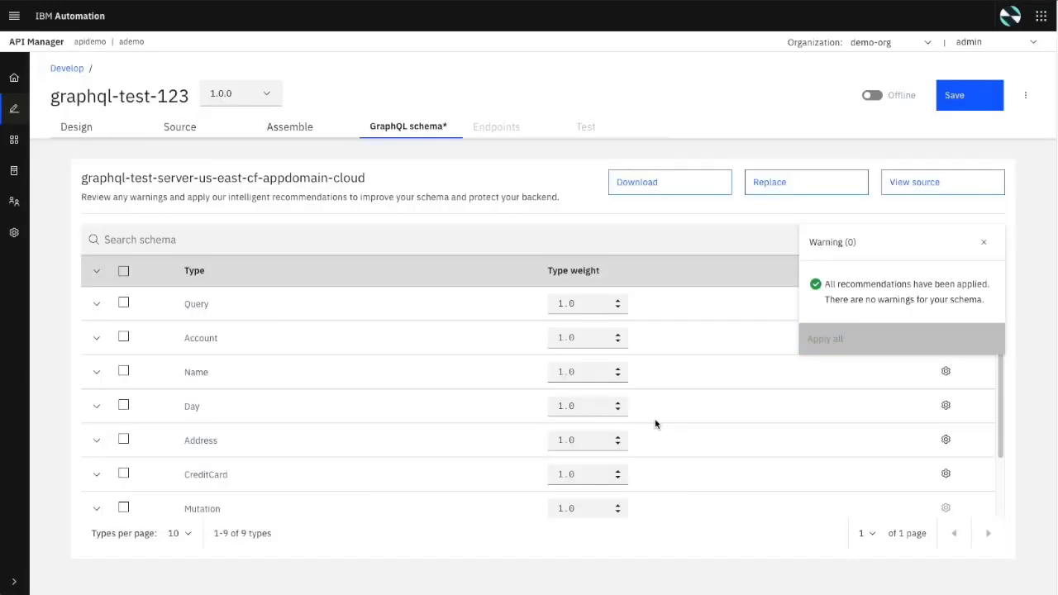
Close the schema warnings and save the API with the applied recommendations
left_click(983, 243)
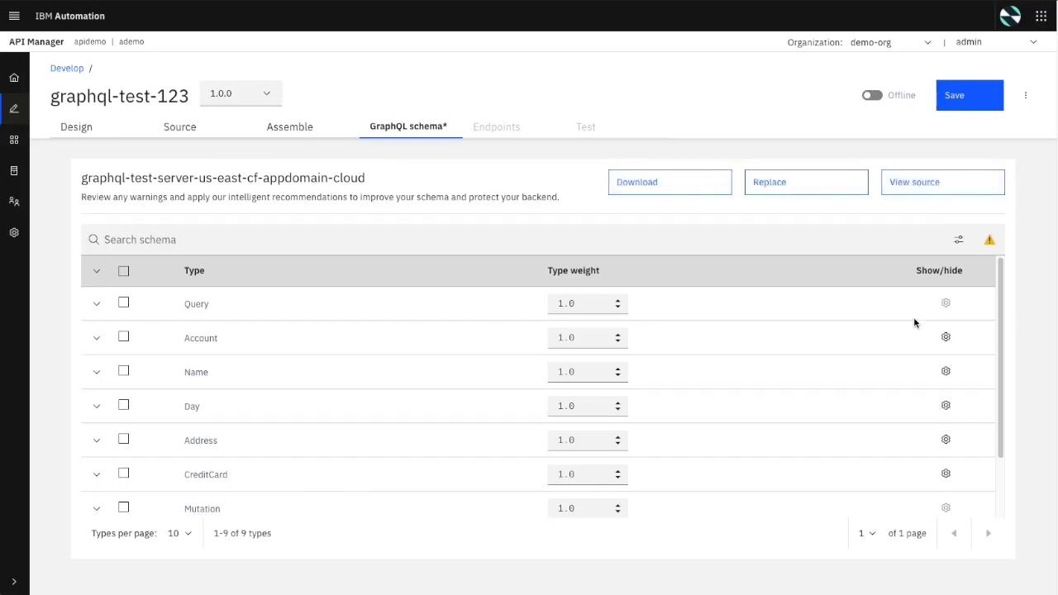
left_click(946, 373)
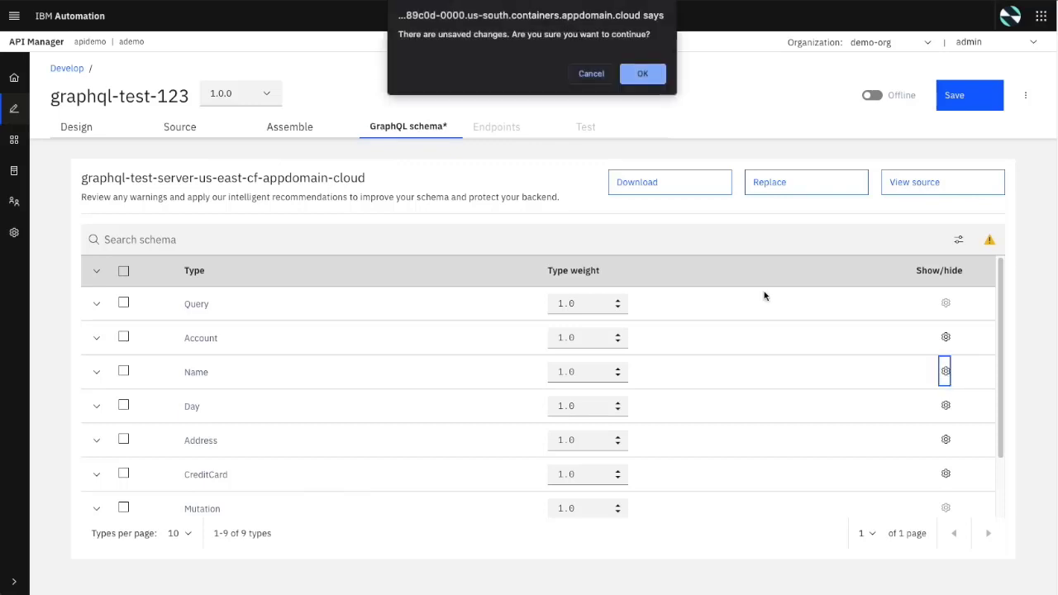
left_click(593, 73)
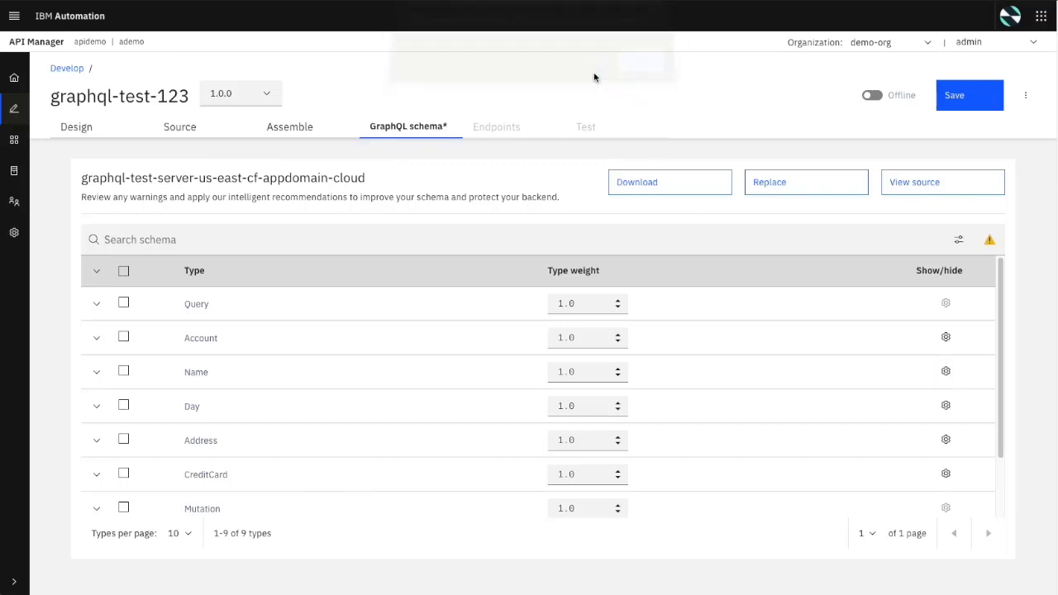
left_click(965, 96)
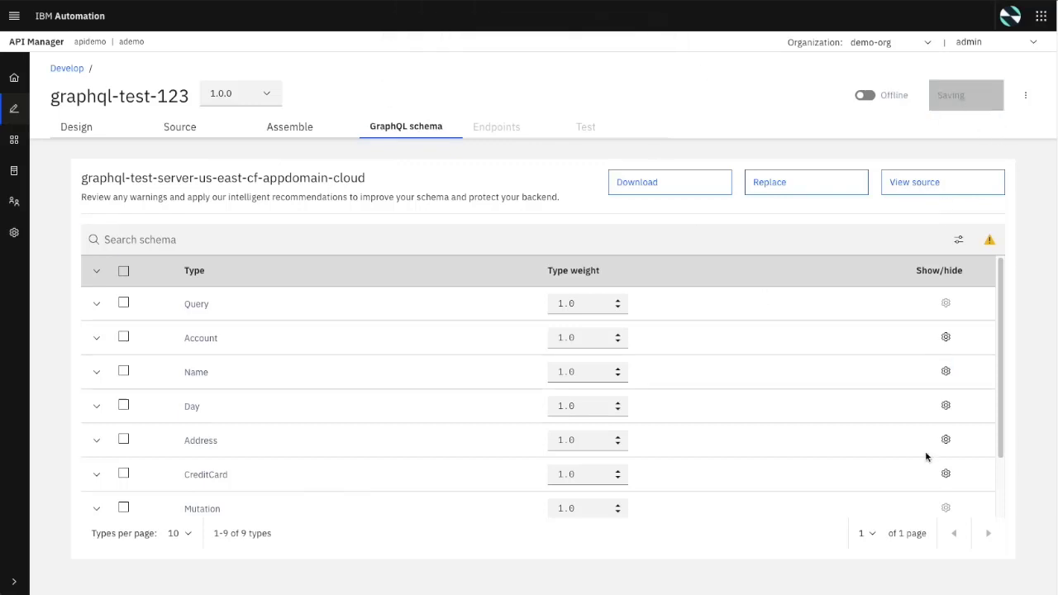
Review the show/hide settings of the Name type, including its custom expression field, and return to the schema without changes
left_click(946, 372)
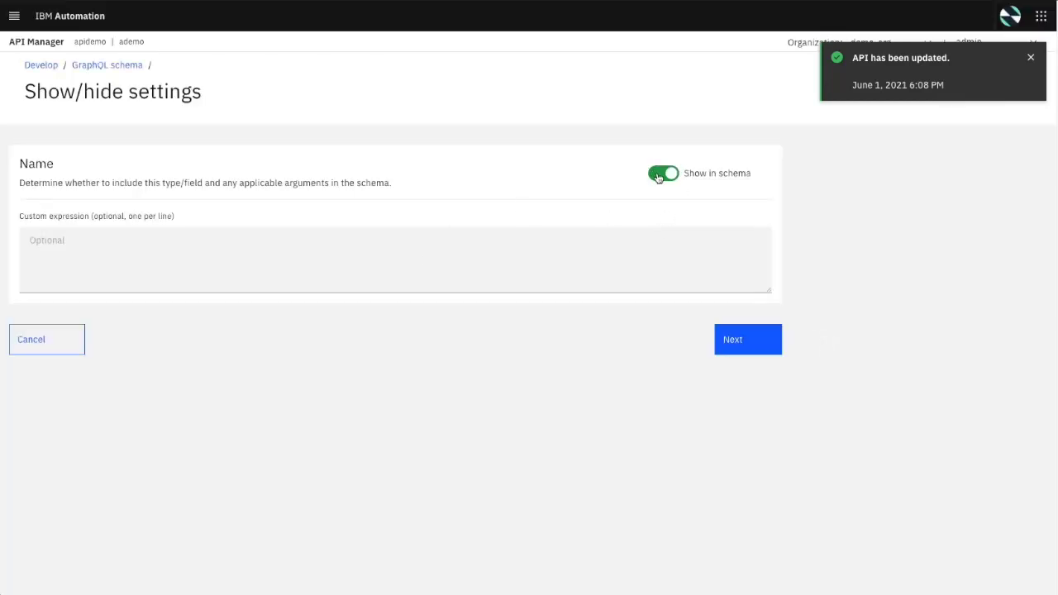
left_click(120, 242)
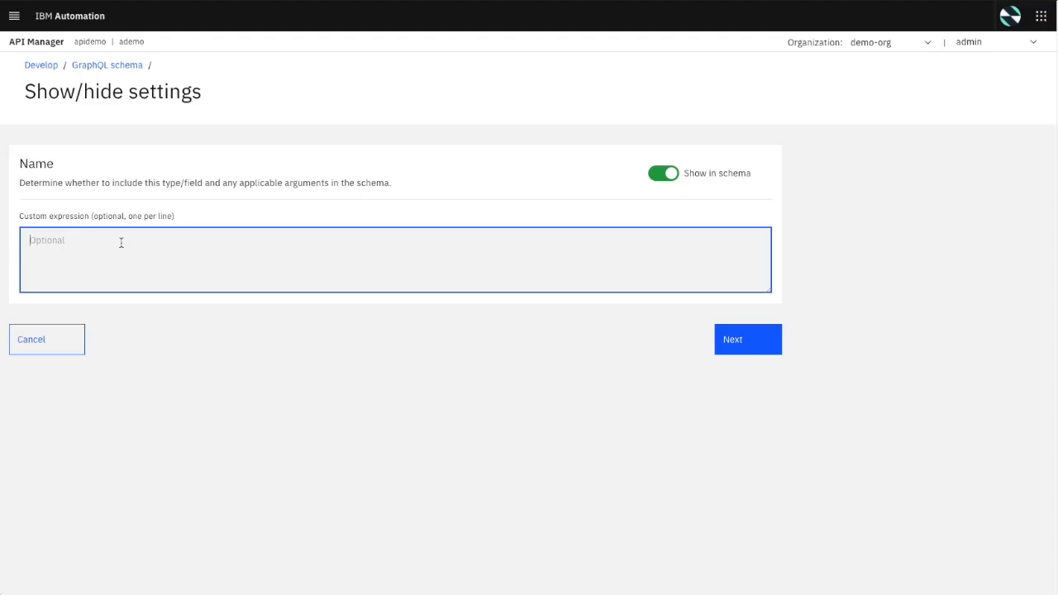
left_click(70, 337)
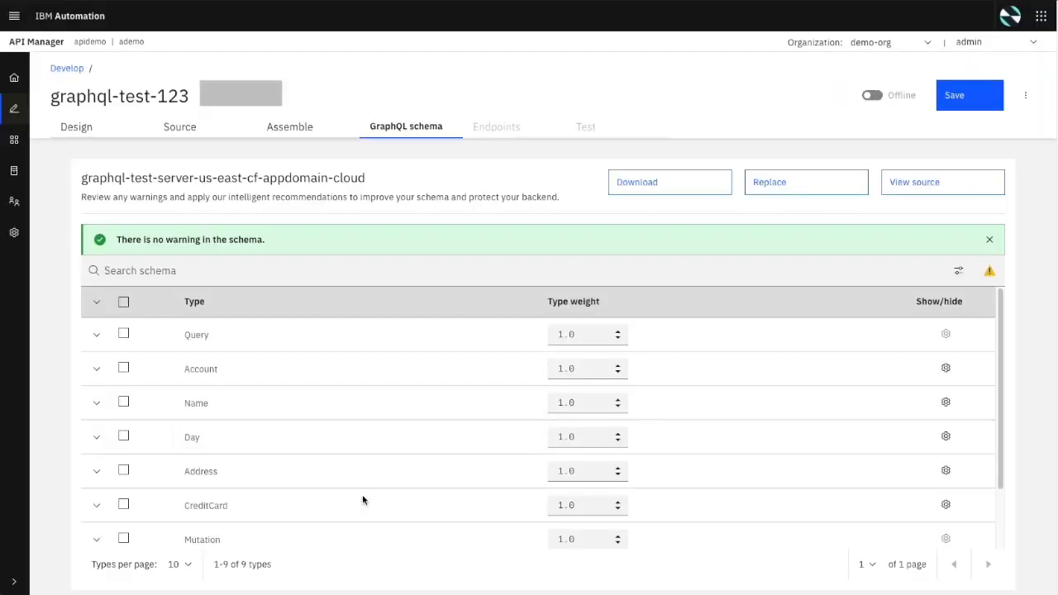
Expand the CreditCard type's fields and raise its type weight to 6.0
scroll(362, 499, "down", 3)
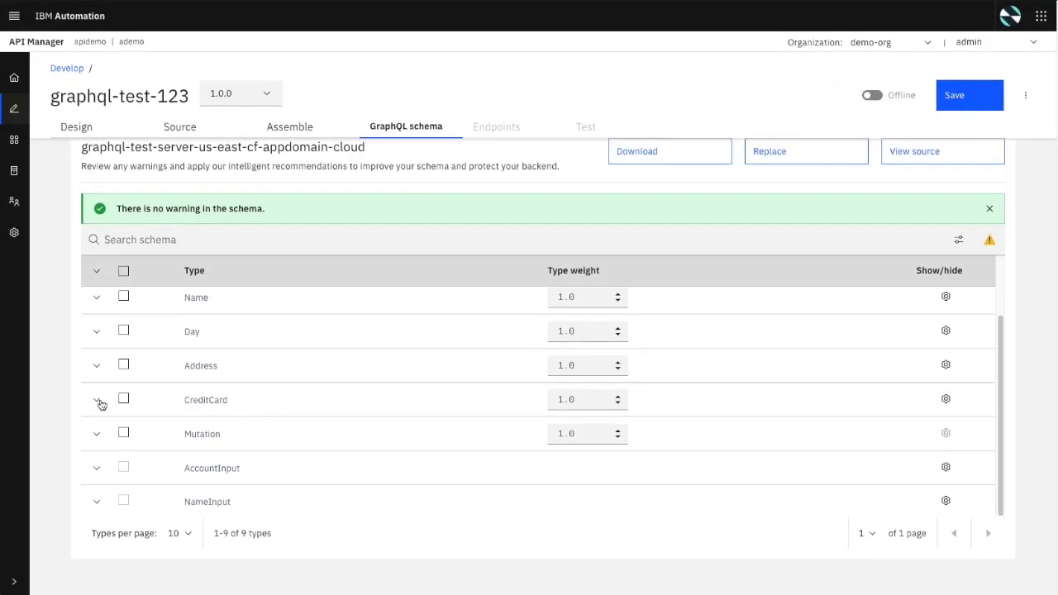
left_click(97, 401)
left_click(97, 401)
scroll(753, 336, "up", 2)
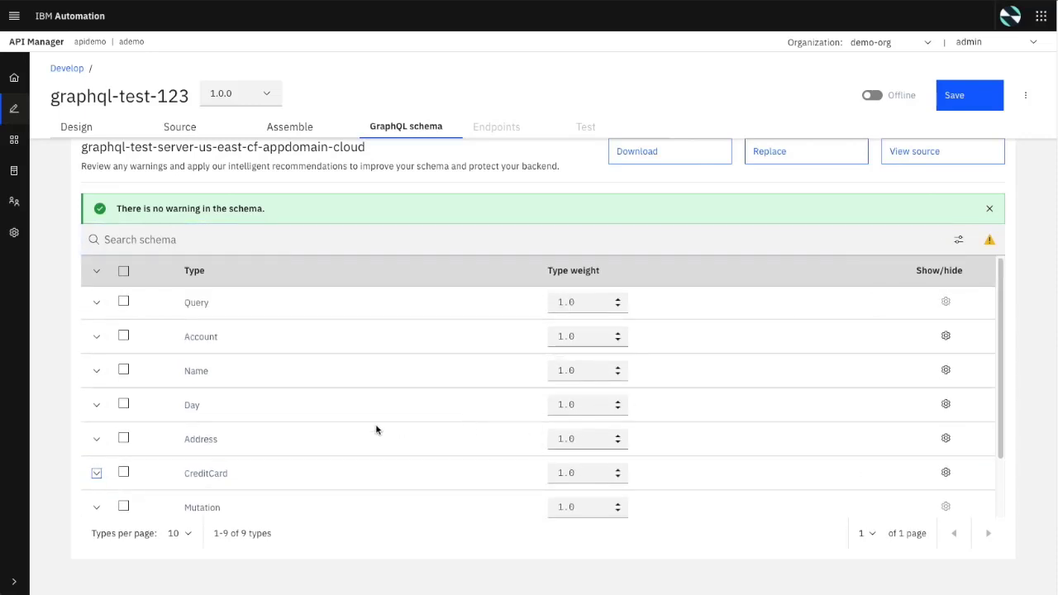
left_click(97, 472)
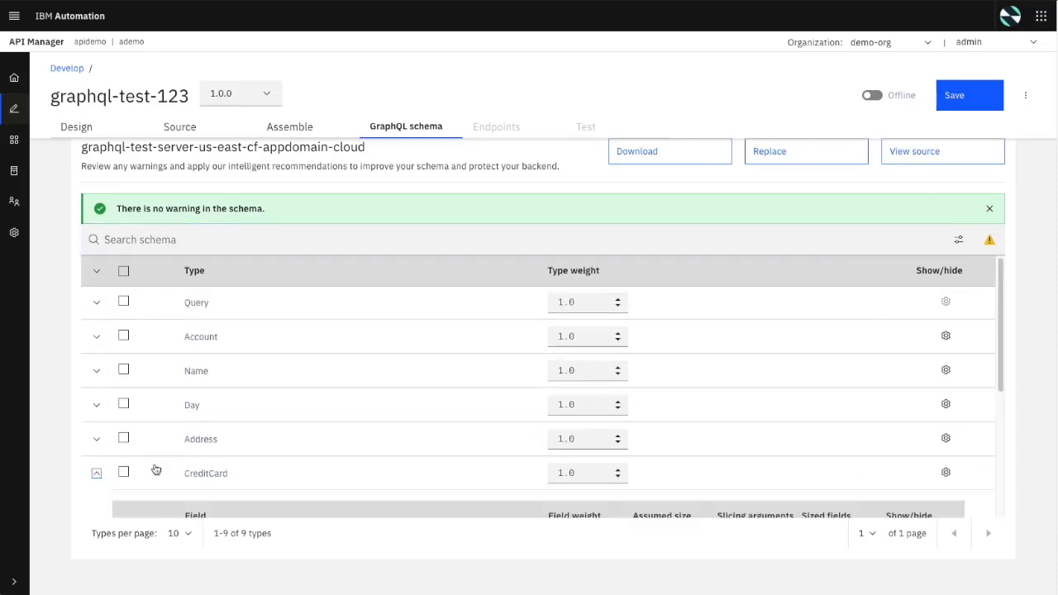
double_click(618, 471)
Raise the field weight of CreditCard's pin field to 5.0 and save the API
scroll(662, 488, "down", 5)
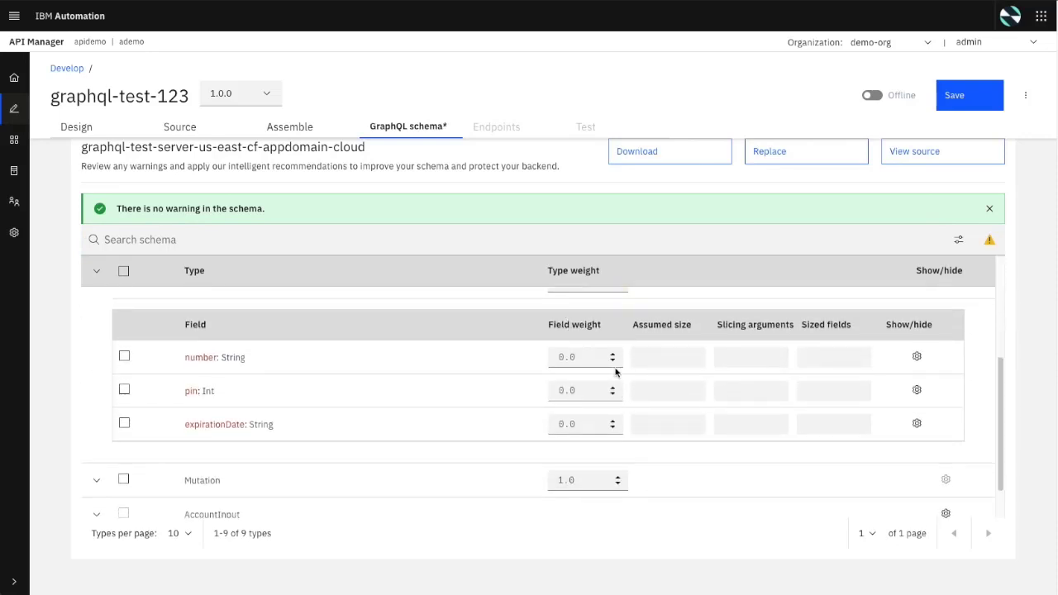
double_click(613, 386)
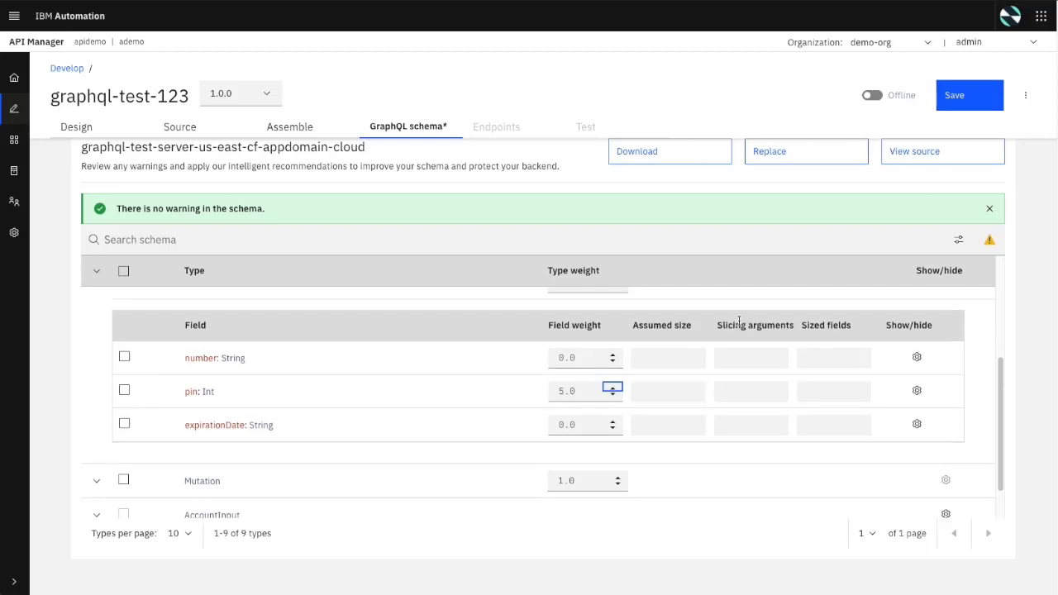
scroll(732, 318, "up", 5)
left_click(961, 97)
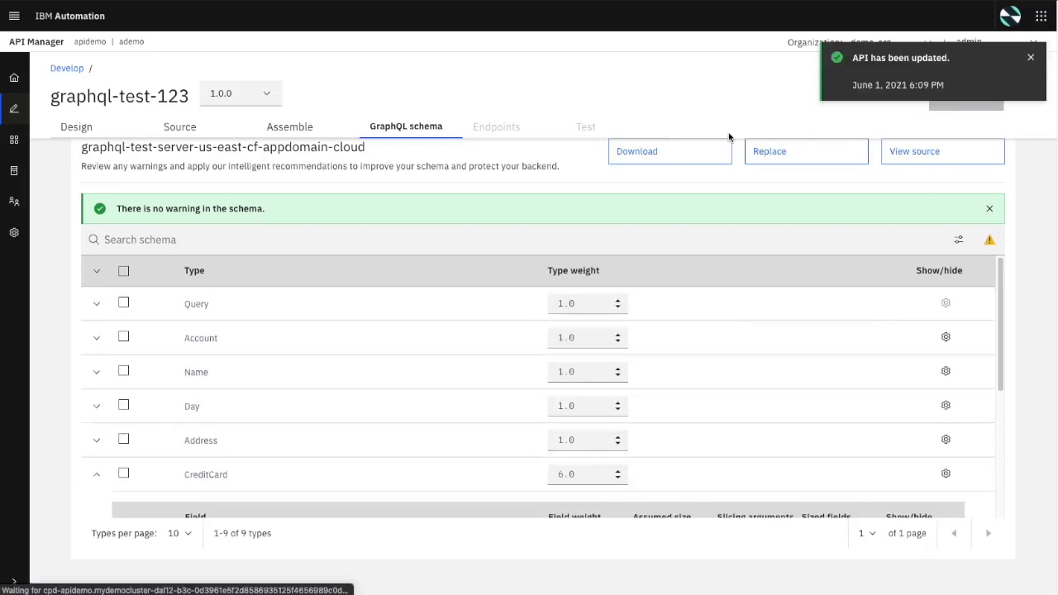
Bring the API online and run the sample accounts query in its GraphiQL test editor
left_click(868, 96)
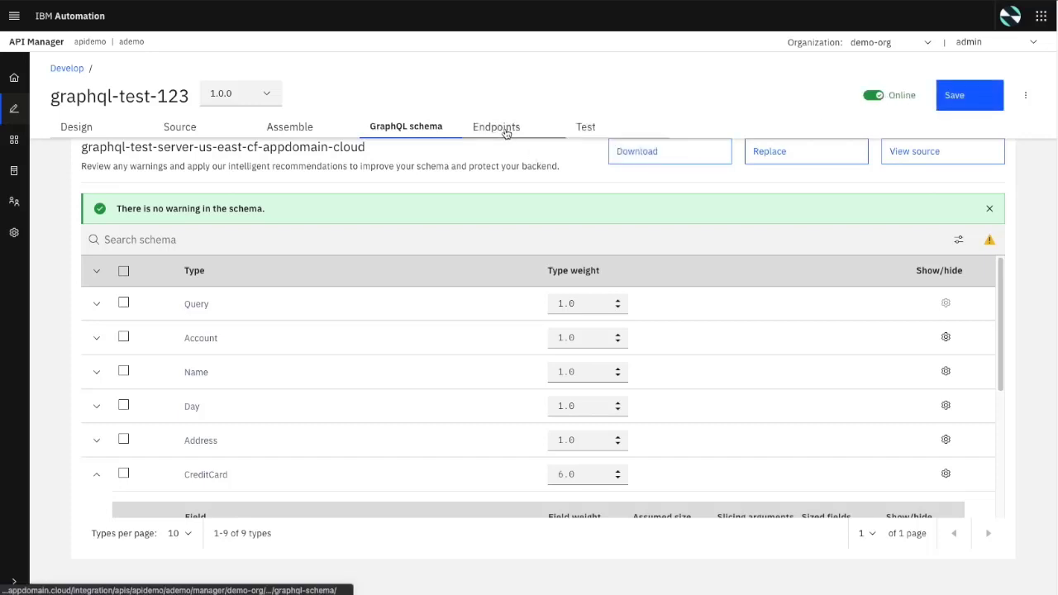
left_click(583, 127)
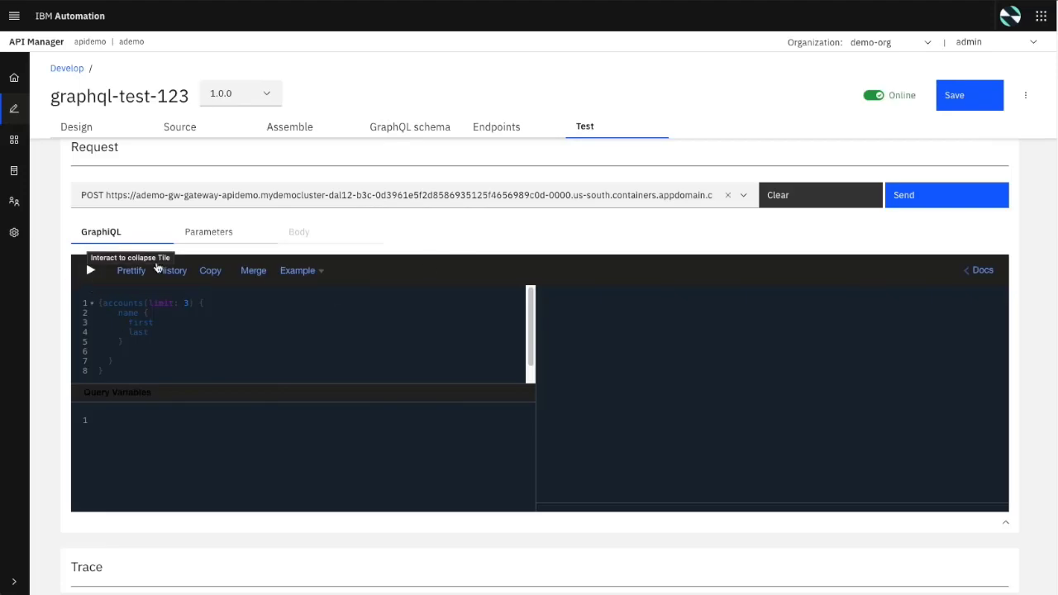
left_click(90, 269)
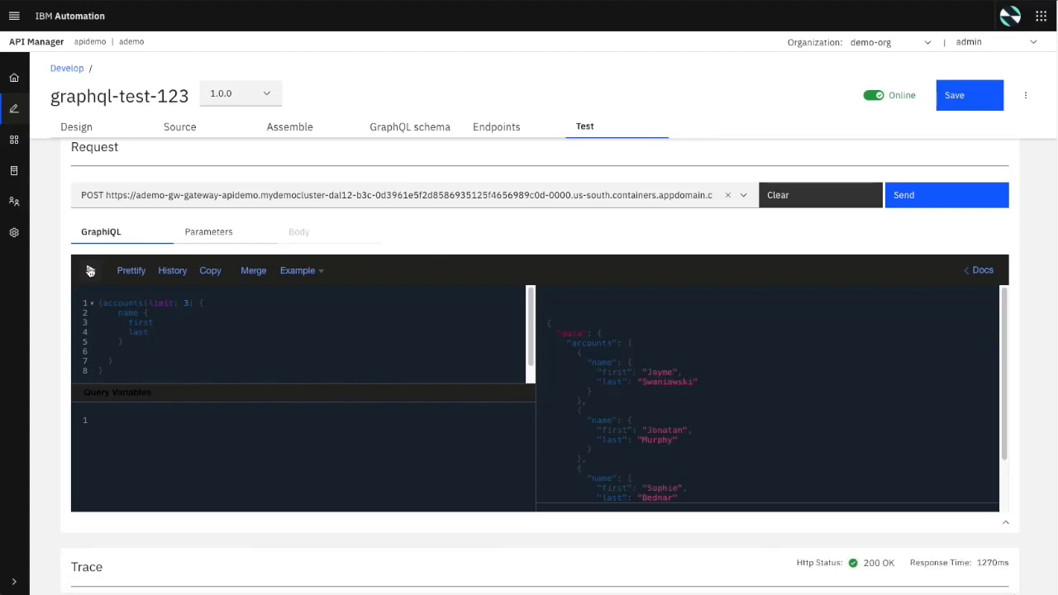
Set the accounts query limit to 4, run the query again and review the returned accounts
double_click(189, 303)
type("4")
left_click(90, 271)
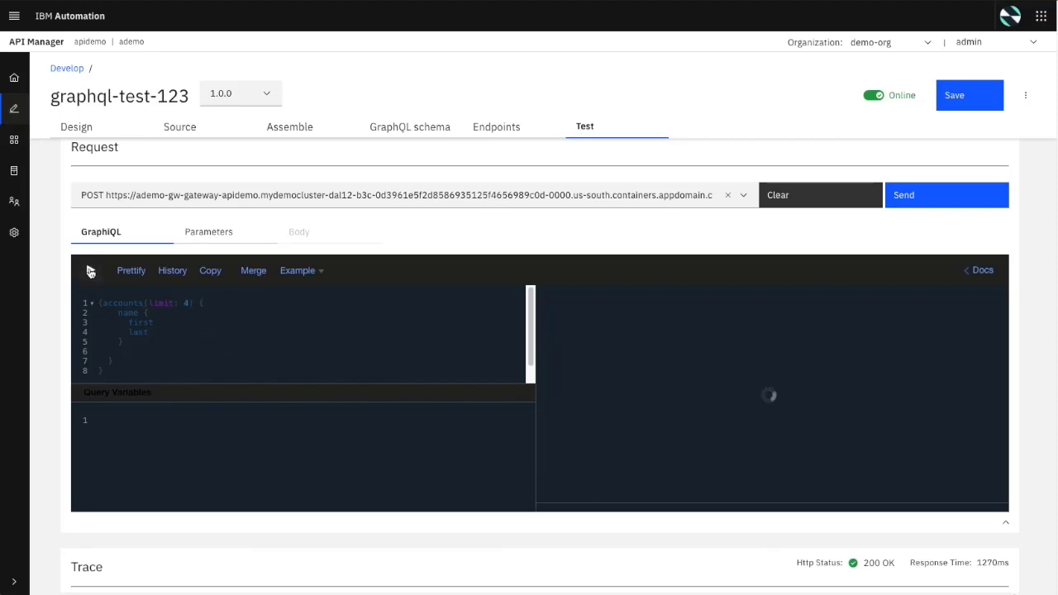
scroll(328, 500, "down", 1)
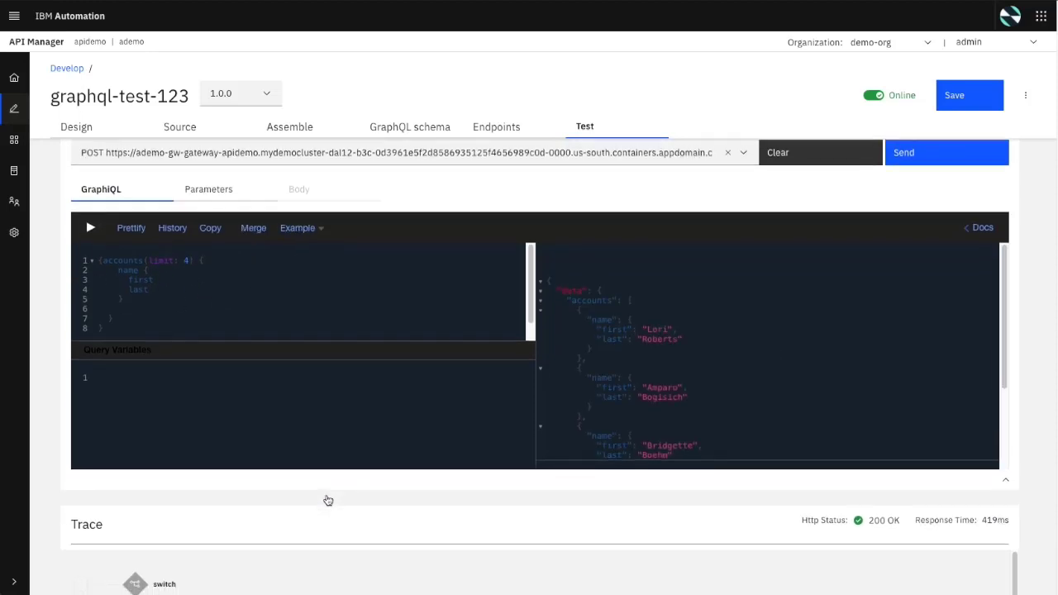
scroll(326, 500, "up", 2)
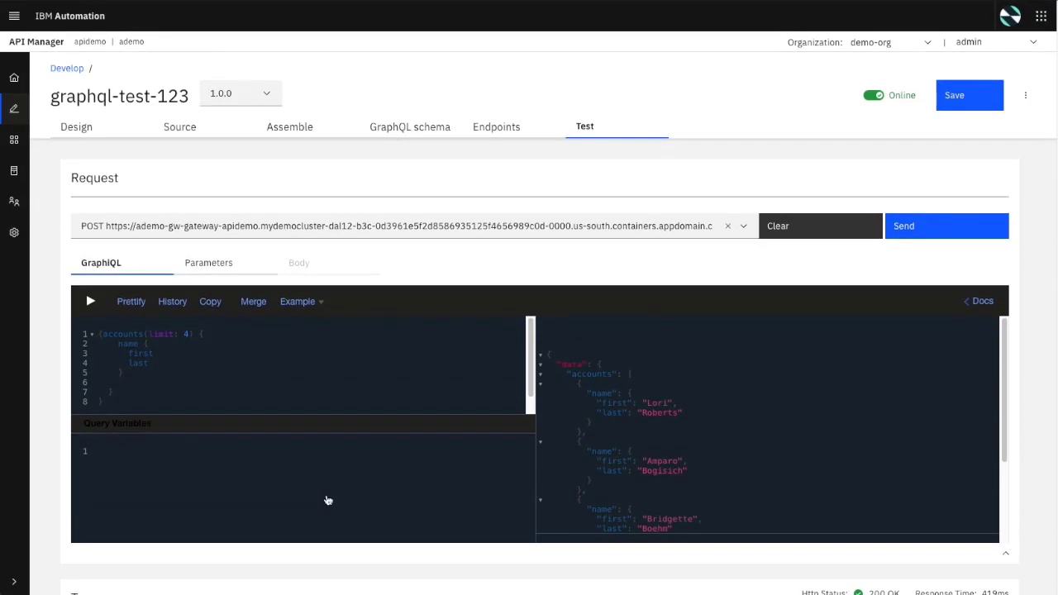
scroll(723, 463, "down", 8)
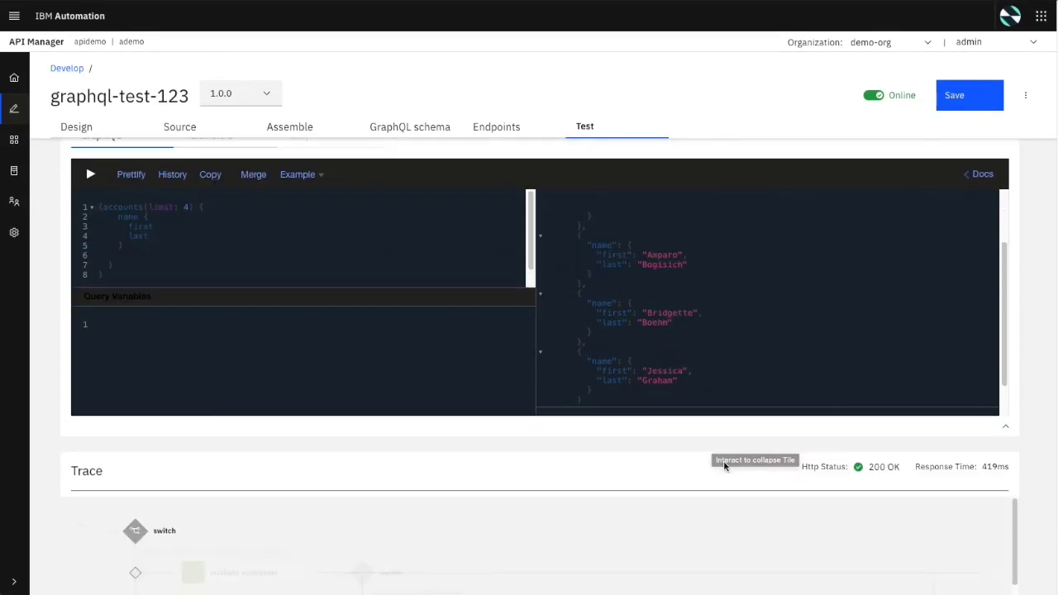
scroll(724, 465, "up", 4)
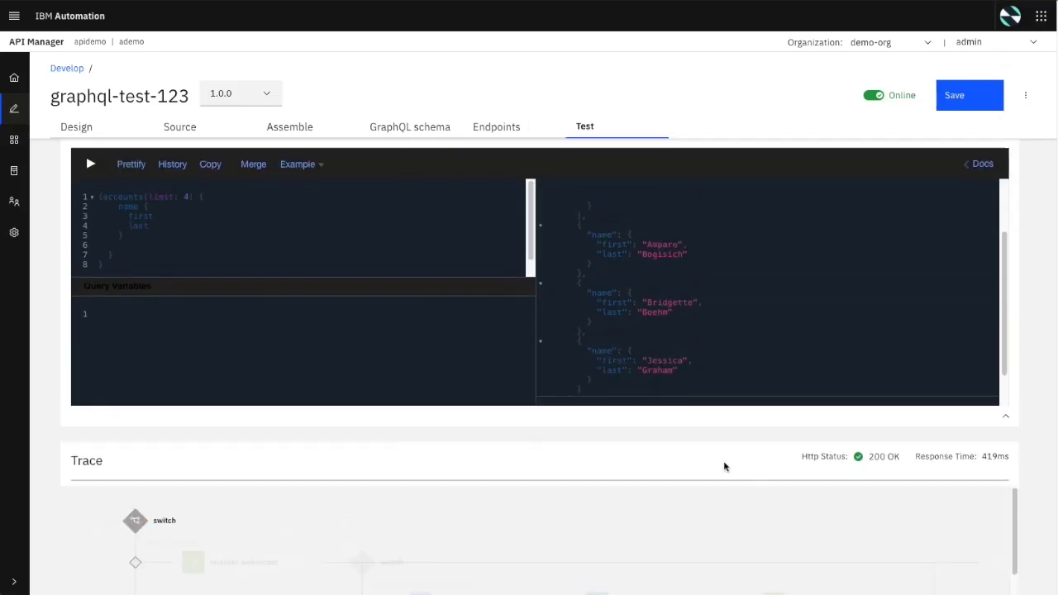
Examine the query's execution trace, its policy step list and Advanced option, and the list of available request endpoints
scroll(726, 468, "down", 5)
scroll(725, 468, "down", 5)
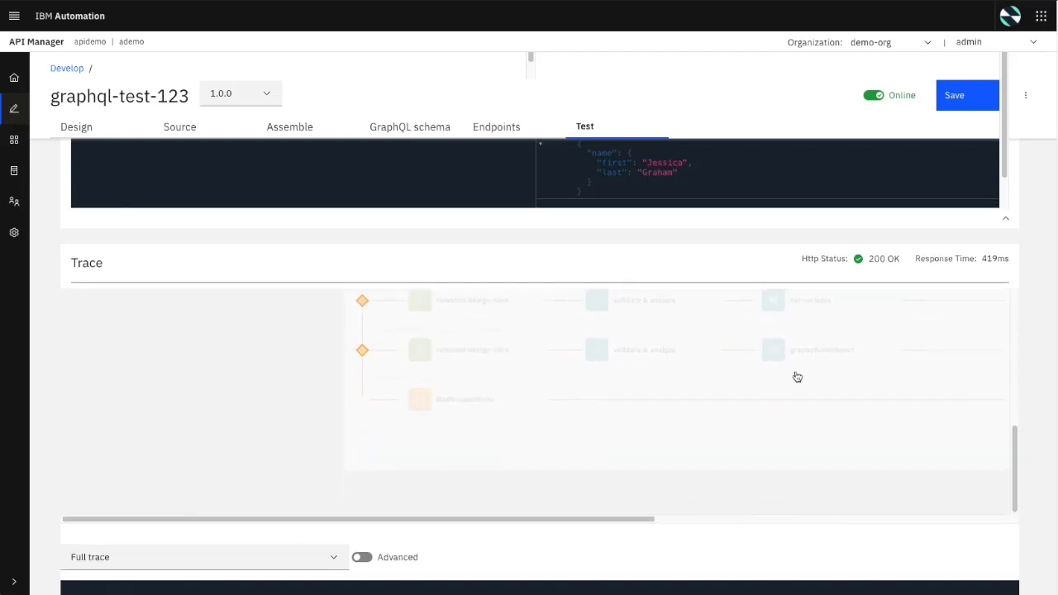
scroll(797, 377, "down", 2)
left_click(168, 476)
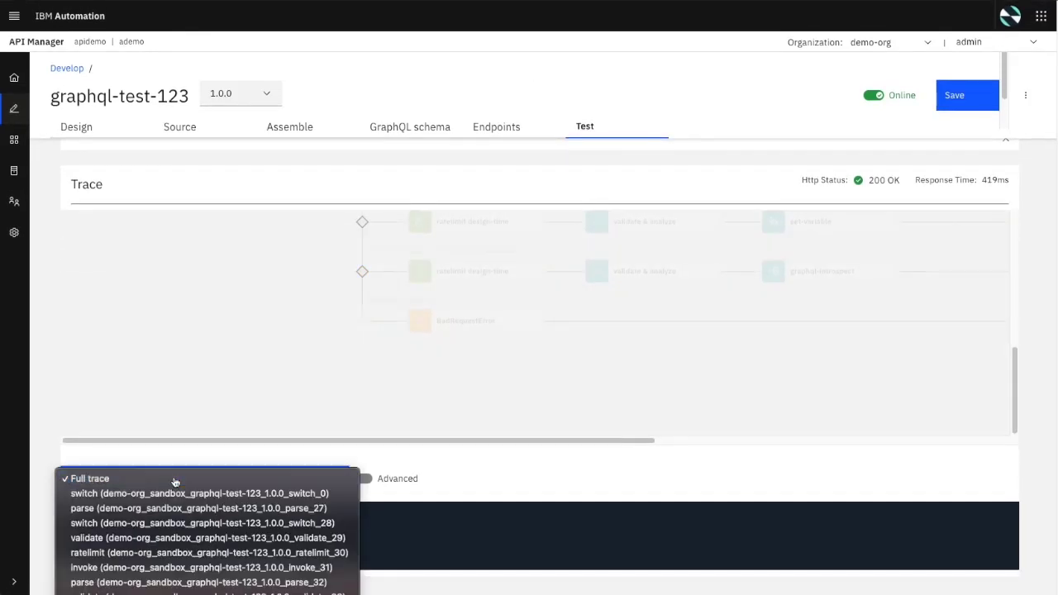
left_click(174, 473)
left_click(361, 479)
scroll(404, 456, "up", 5)
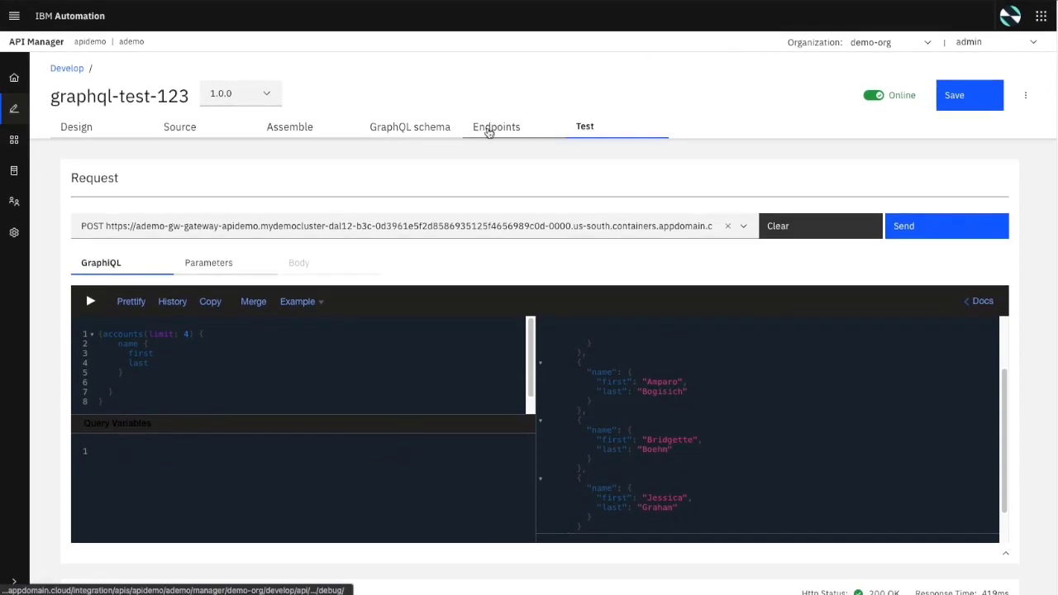
left_click(619, 234)
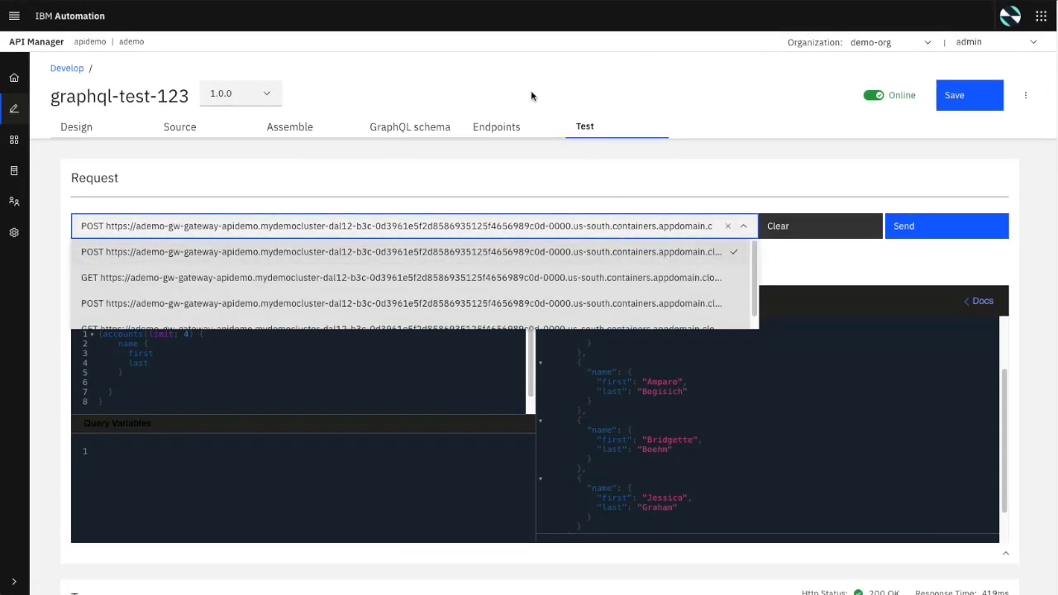
Copy the api-gateway-service base endpoint, switch to its GraphiQL page and clear the welcome comments from the query editor
left_click(500, 128)
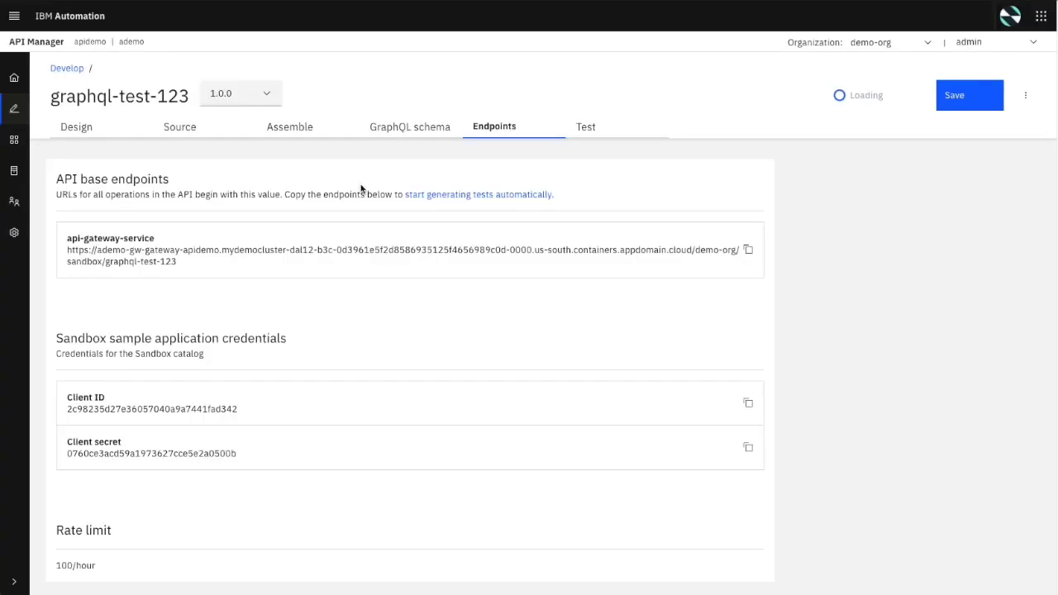
left_click_drag(57, 255, 178, 263)
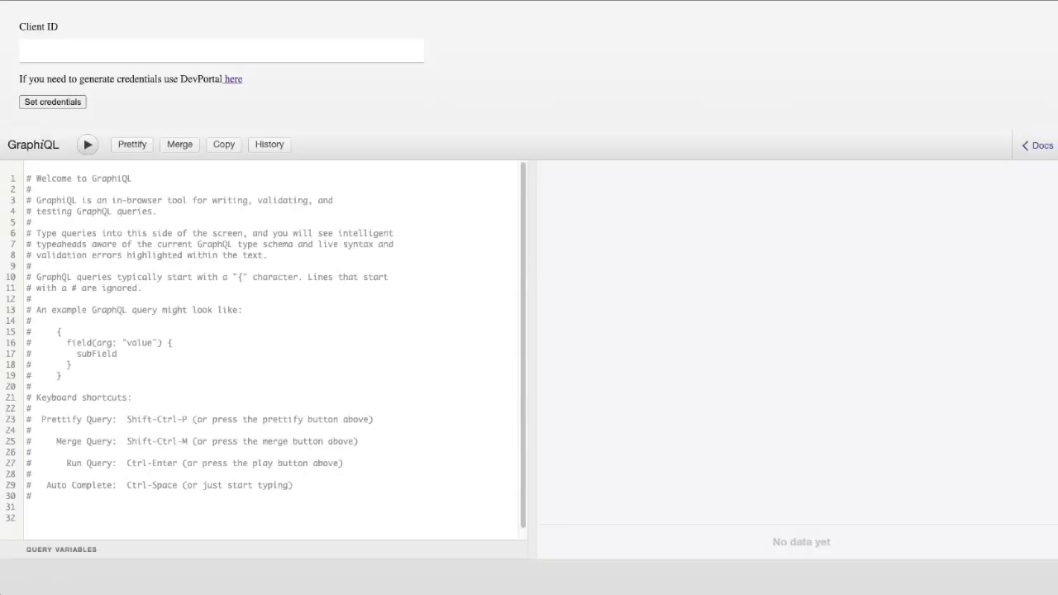
scroll(185, 466, "down", 1)
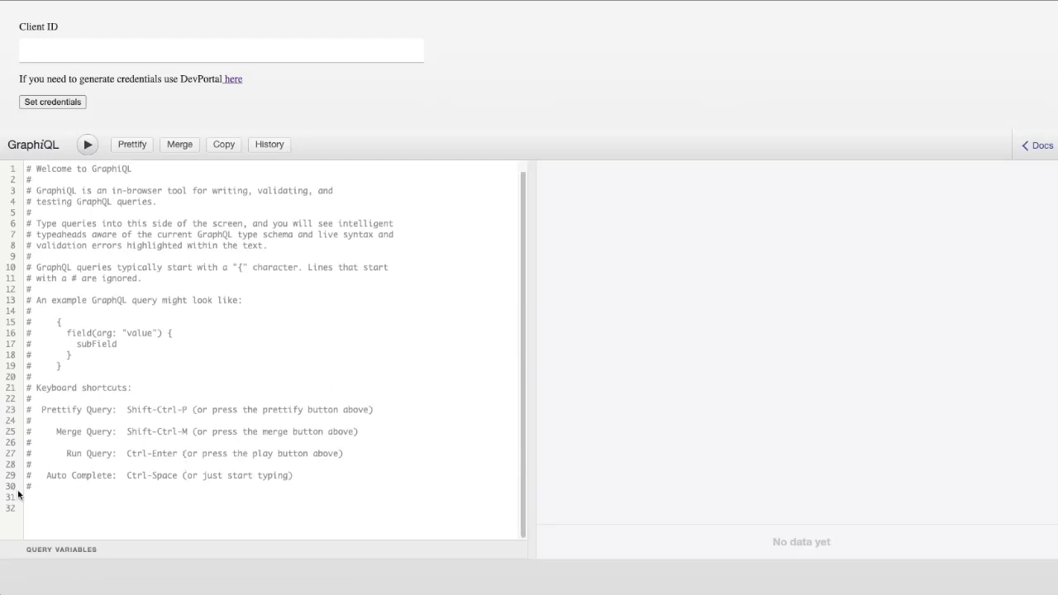
left_click_drag(55, 500, 28, 142)
key("BackSpace")
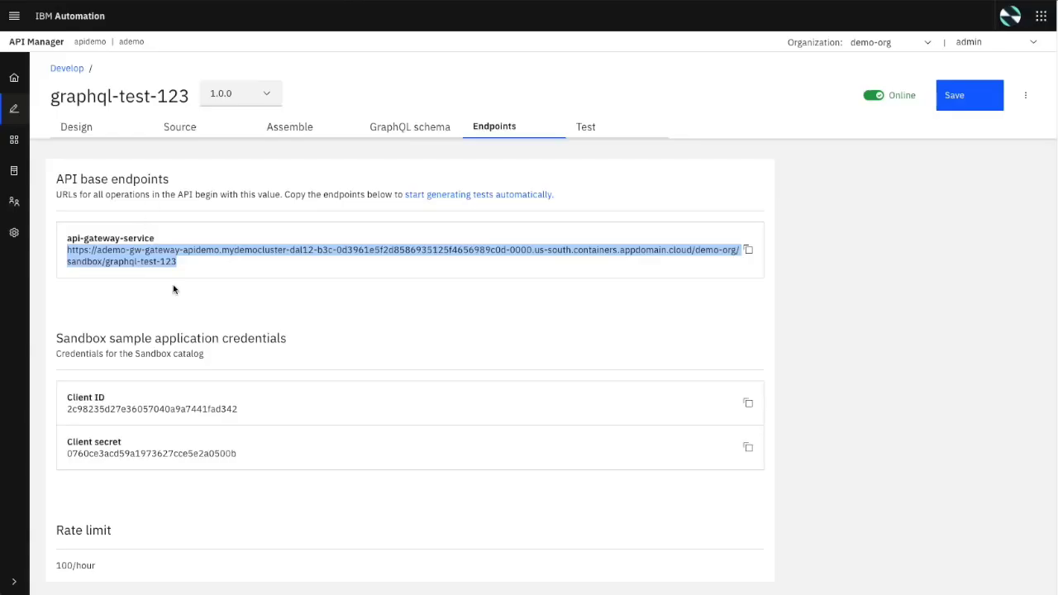
Copy the sandbox application's Client ID into the Client ID field of the GraphiQL page and execute the empty query
double_click(155, 409)
key("ctrl+c")
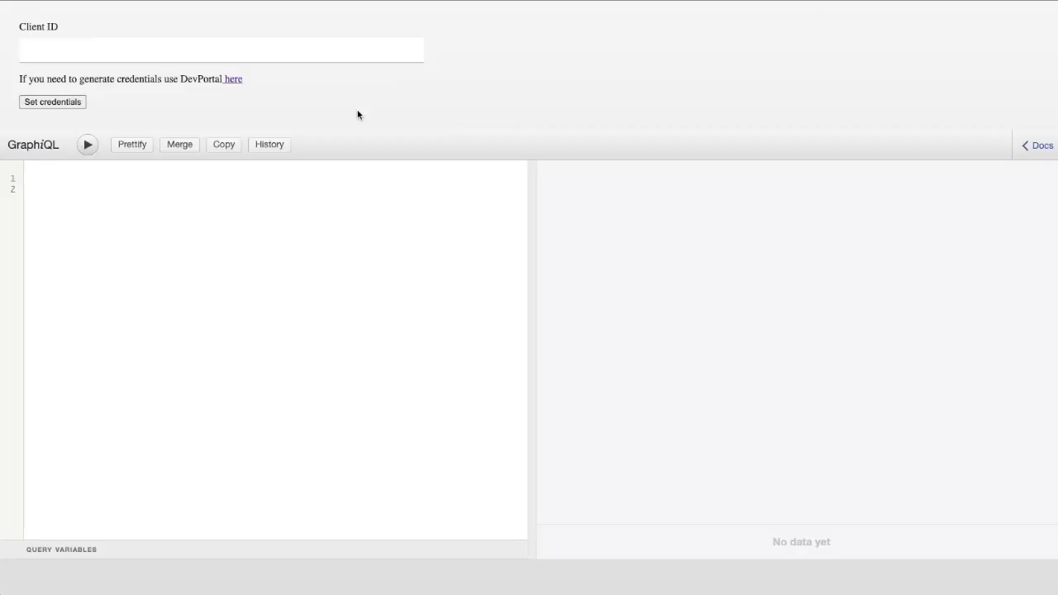
left_click(109, 51)
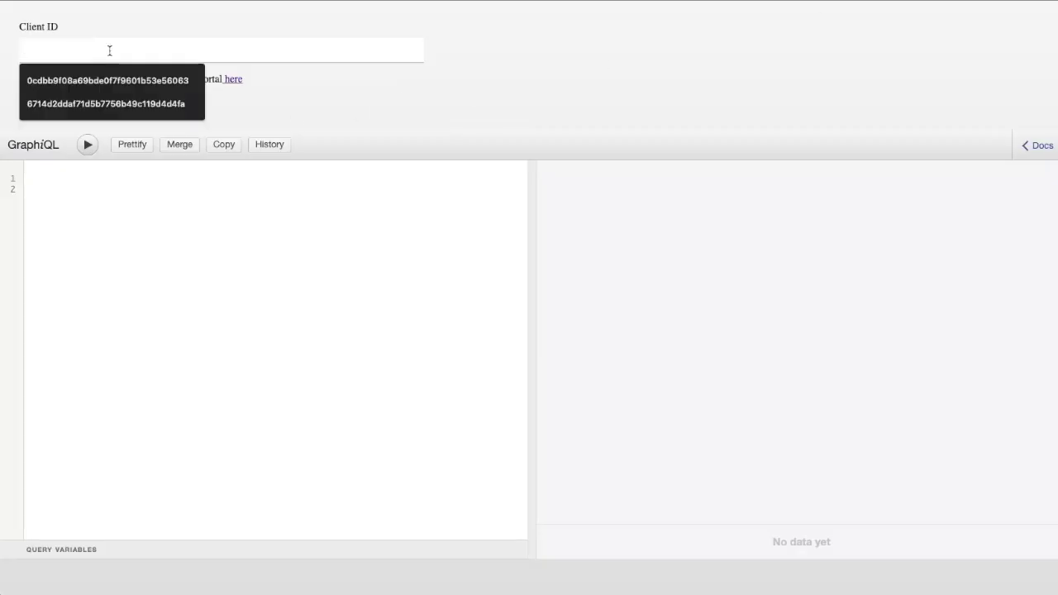
key("ctrl+v")
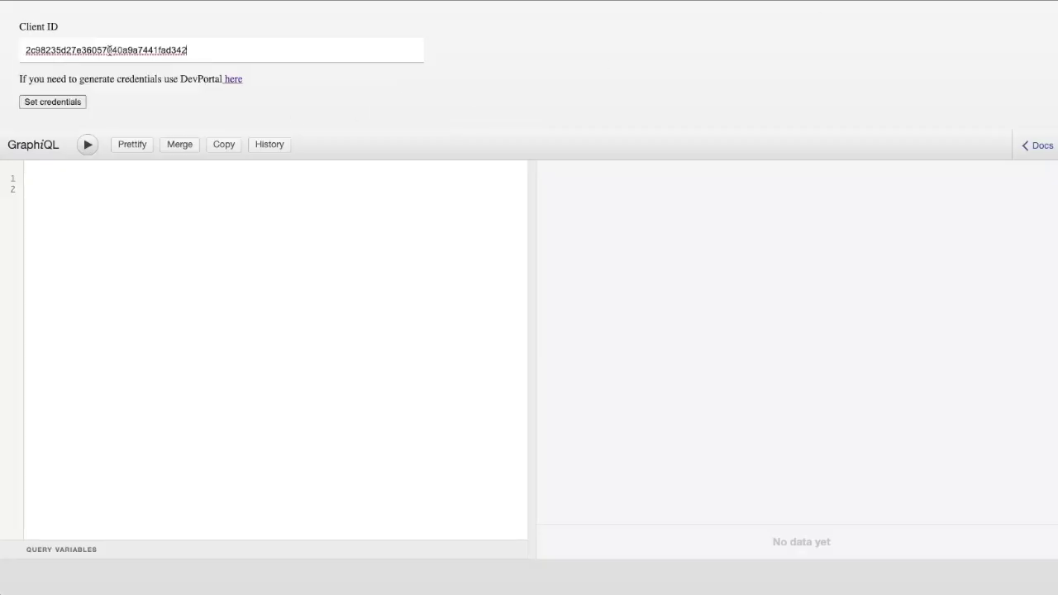
left_click(89, 146)
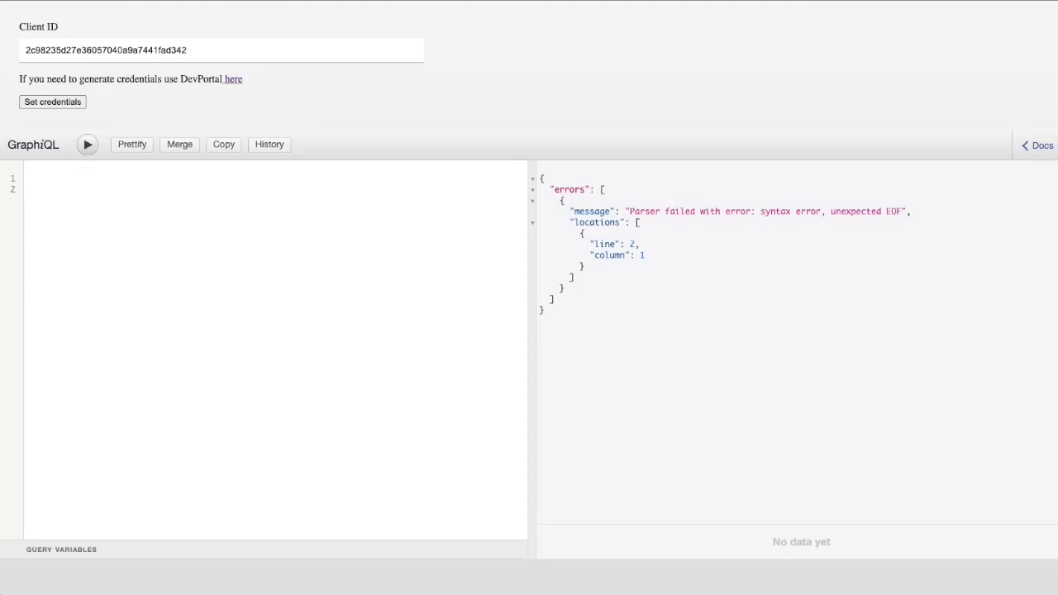
Enter and run a GraphQL query for accounts with limit 2 that returns each name's first and last fields
left_click(59, 178)
type("{   accounts(limit: 2) {     name {       first       last     }   } }")
left_click(88, 146)
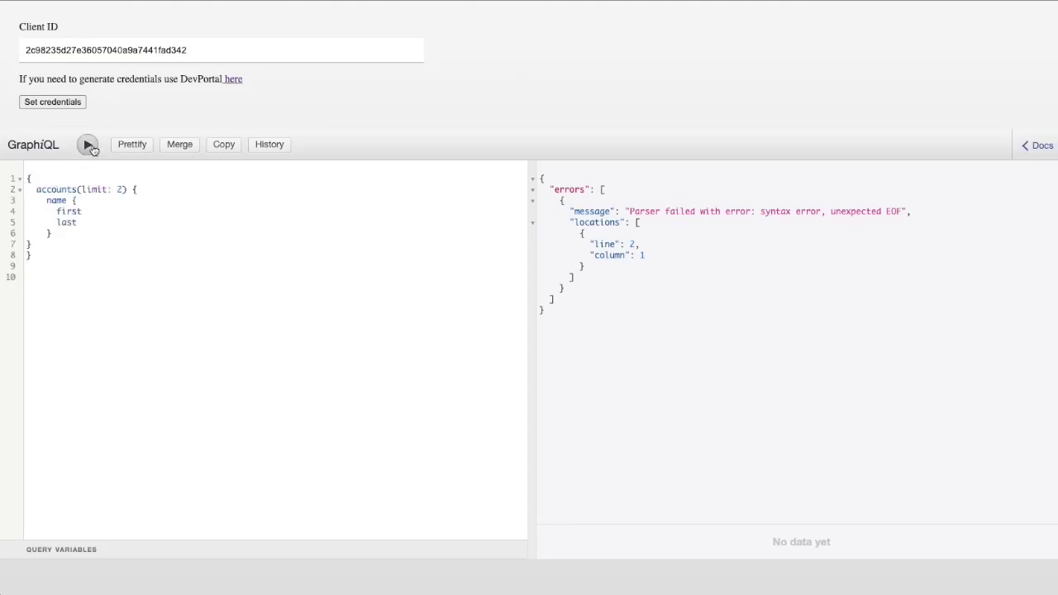
left_click(82, 223)
key("BackSpace")
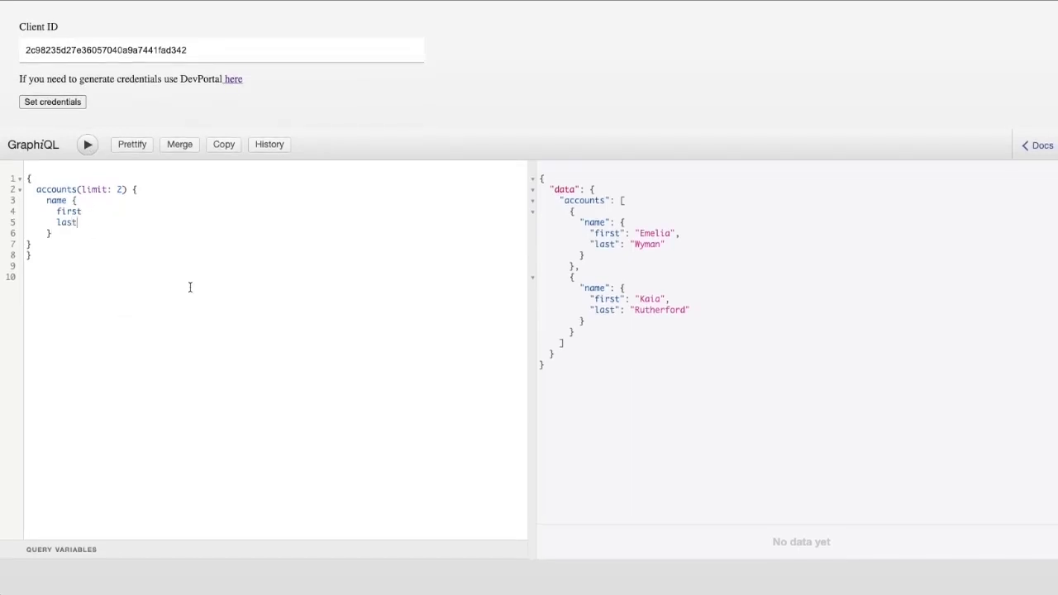
left_click(66, 549)
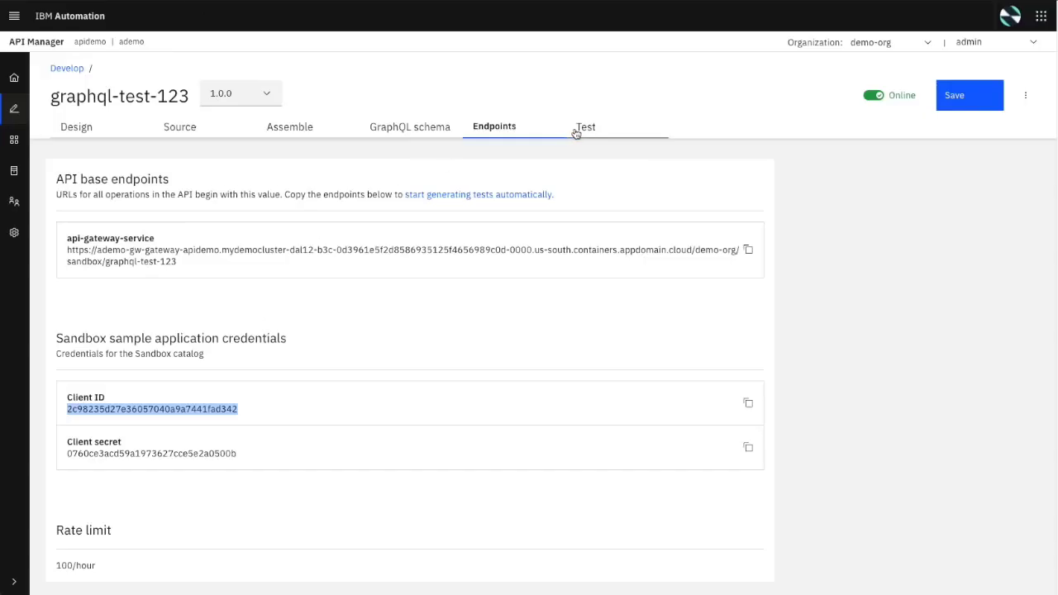
Run the Medium example query in the graphql-test-123 API's test view in API Manager and review its response and trace
left_click(580, 130)
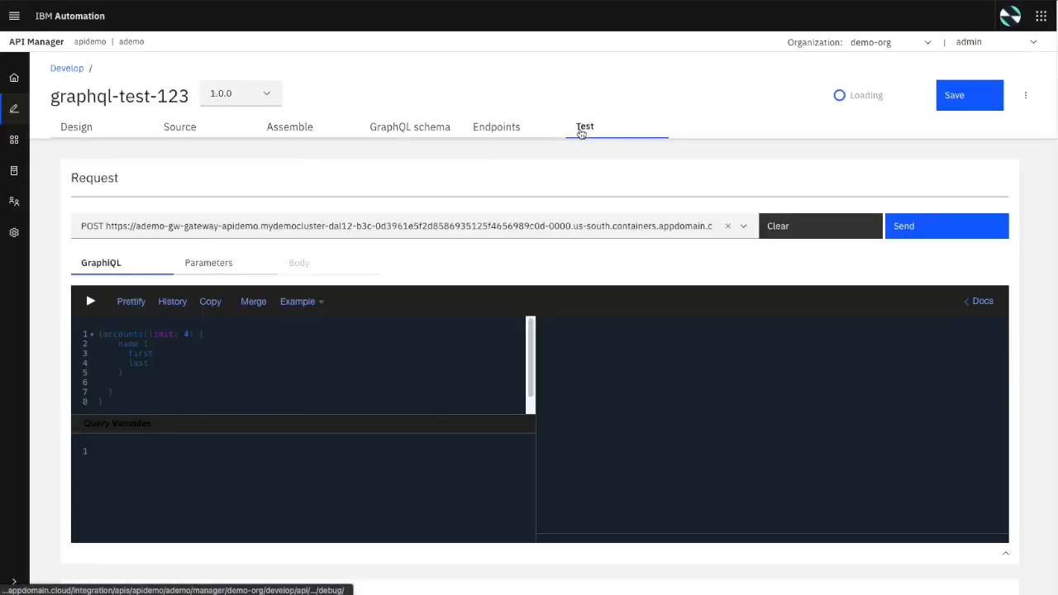
left_click(297, 302)
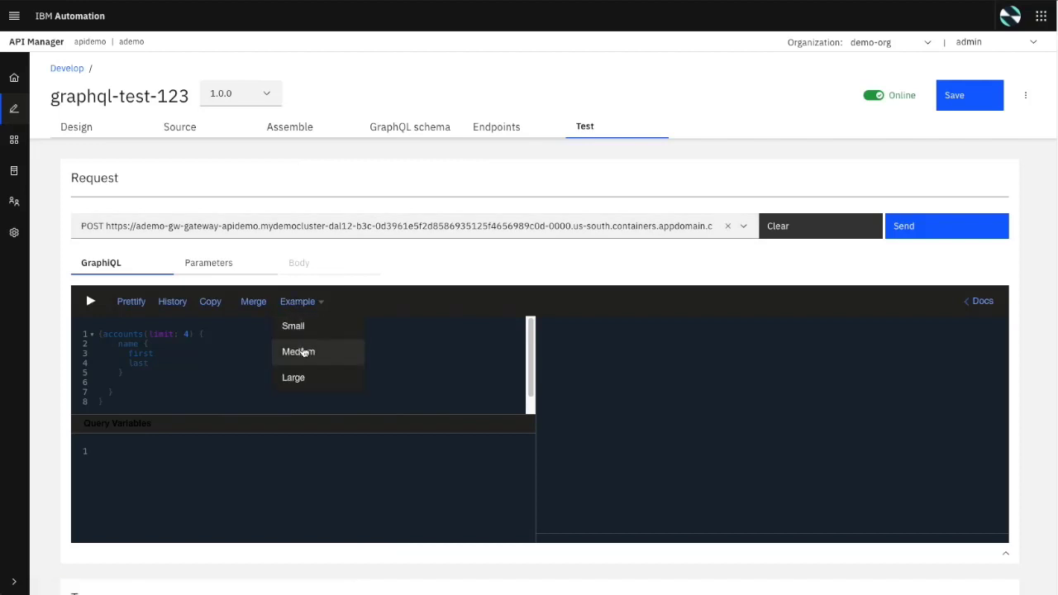
left_click(301, 352)
left_click(91, 301)
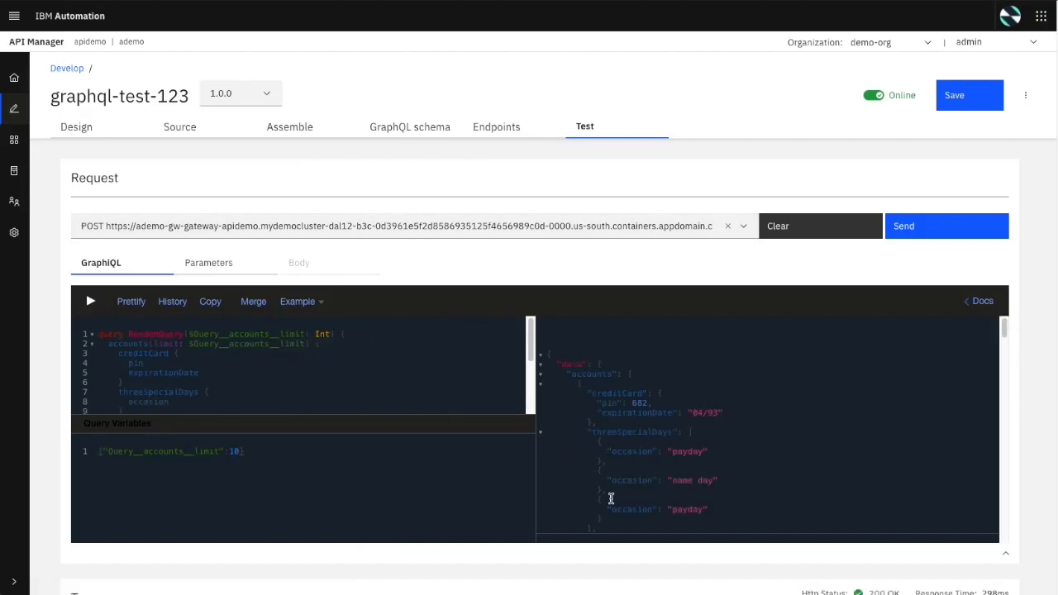
scroll(610, 499, "down", 10)
scroll(611, 498, "down", 5)
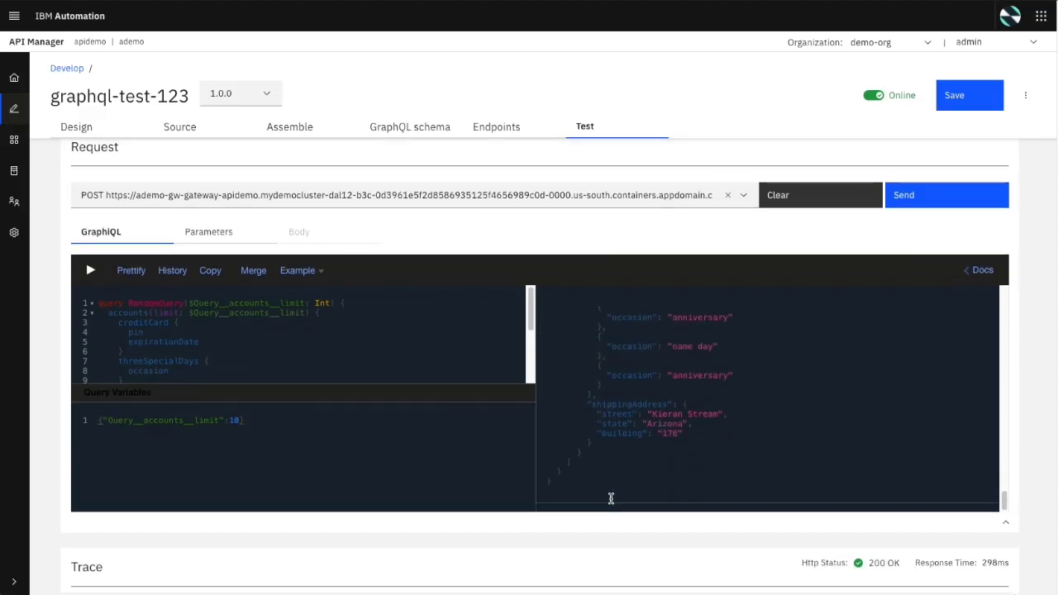
scroll(611, 499, "down", 1)
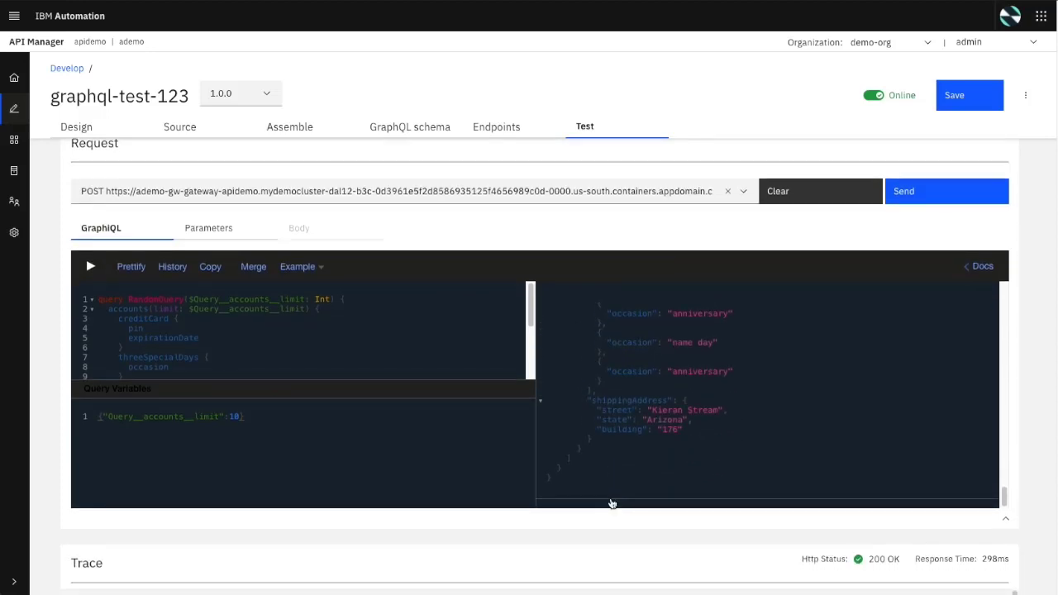
scroll(611, 503, "down", 10)
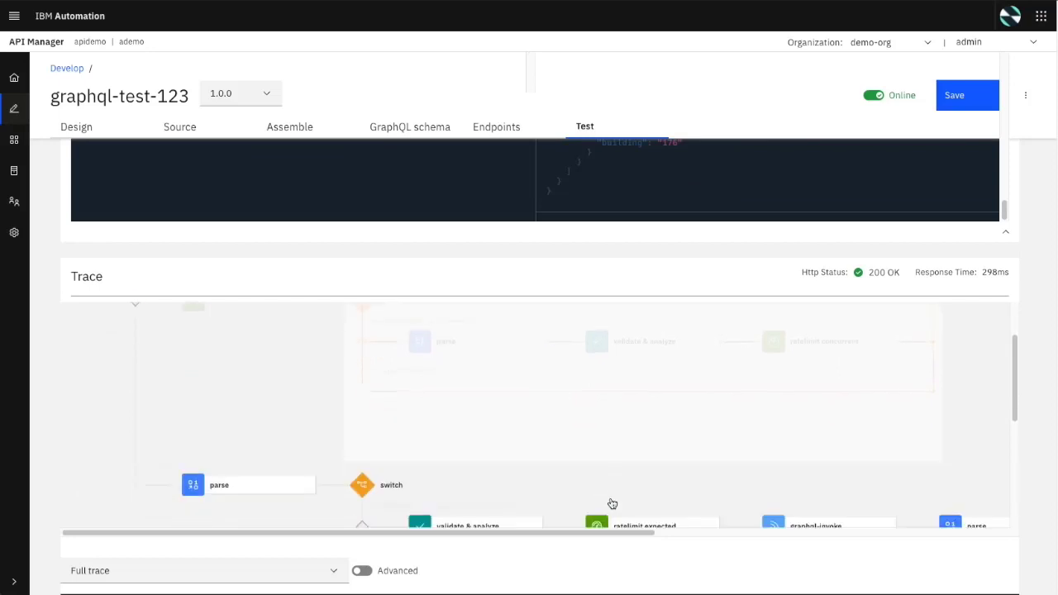
scroll(584, 560, "up", 10)
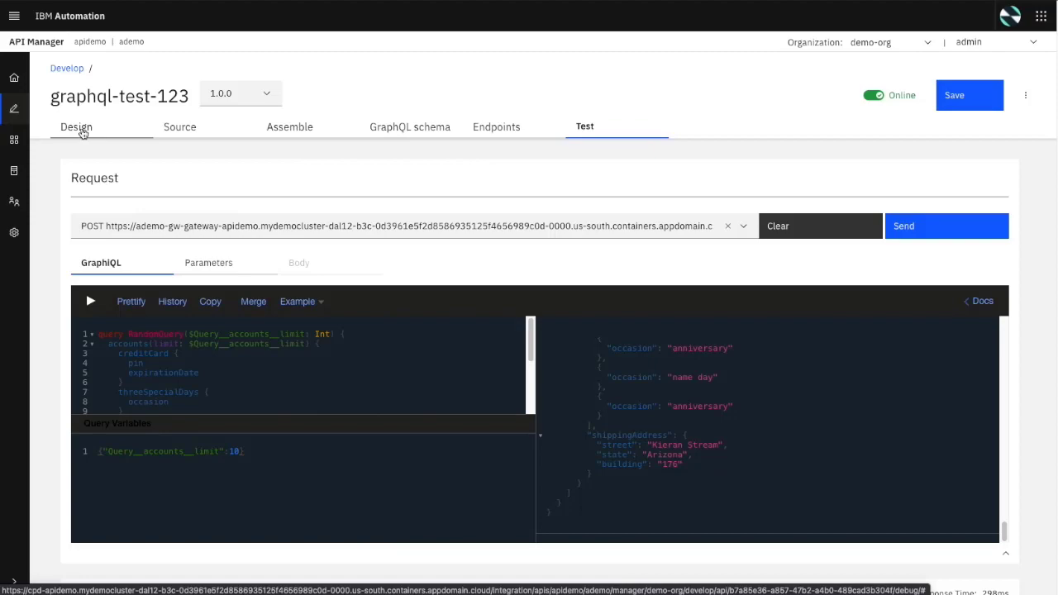
left_click(76, 128)
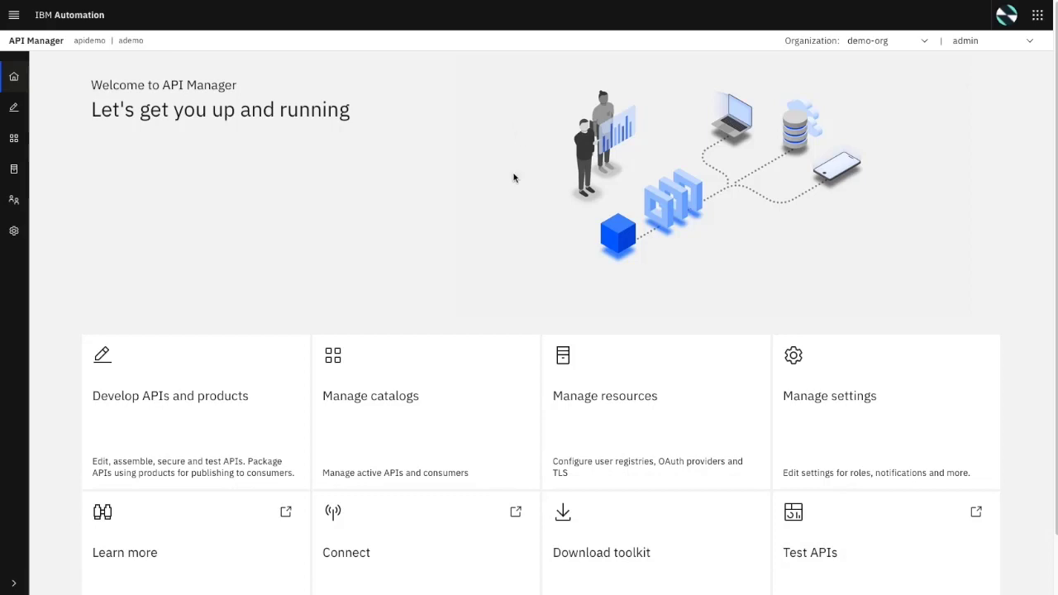
Start composing a new product from the list of developed APIs and products
scroll(449, 243, "down", 1)
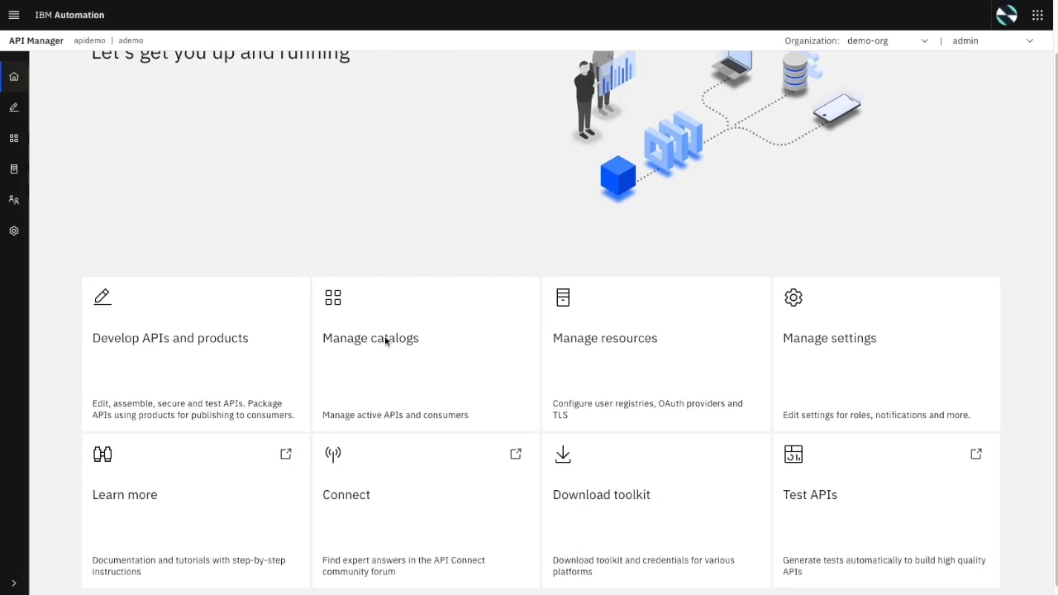
left_click(16, 110)
left_click(986, 62)
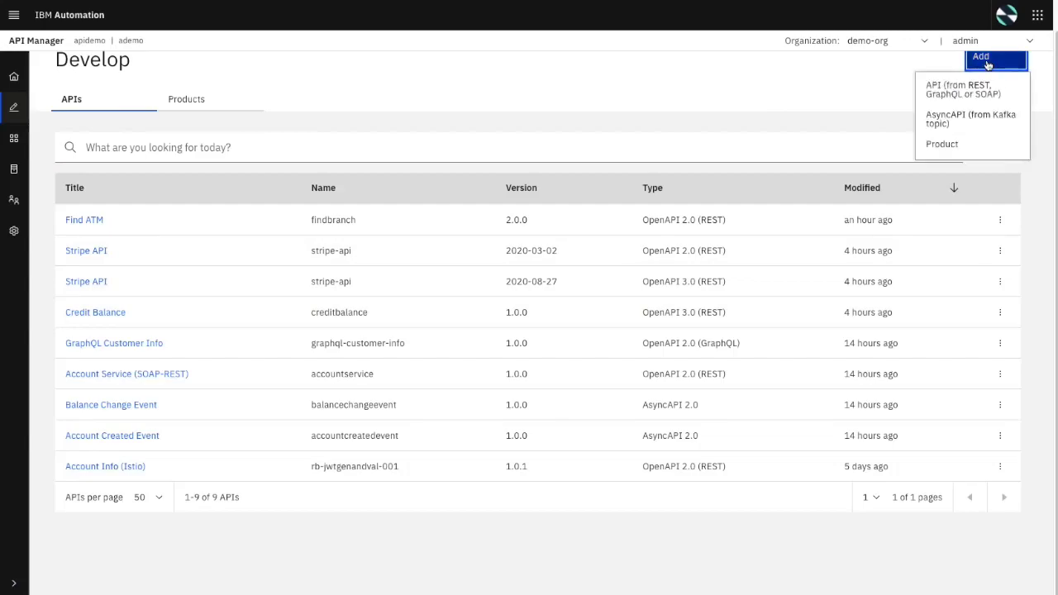
left_click(964, 143)
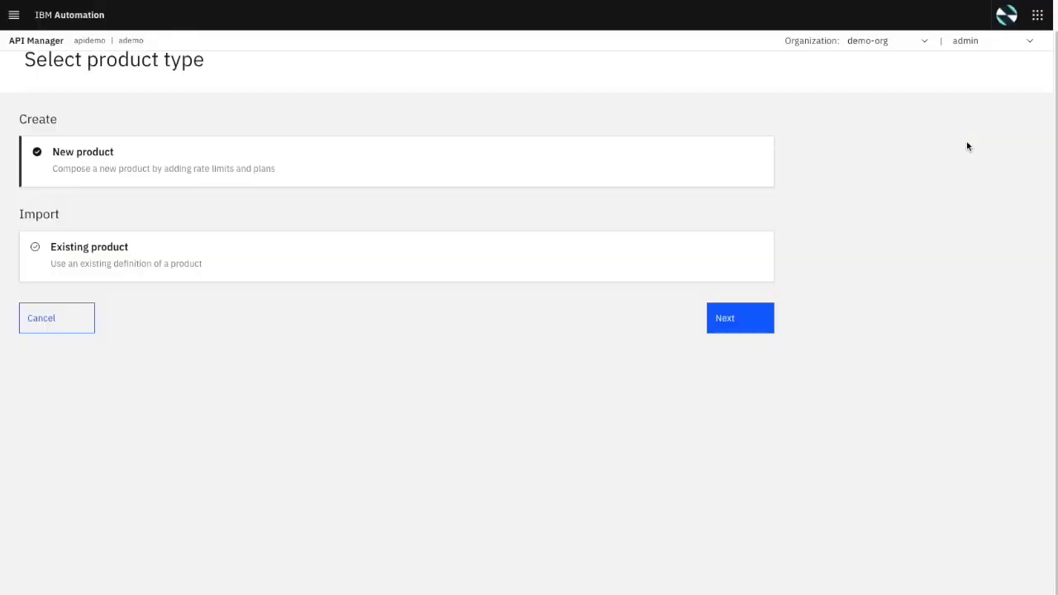
left_click(751, 321)
Title the product "Acme Bank APIs", give it the summary "Several API types for easy development!" and continue to API selection
left_click(184, 198)
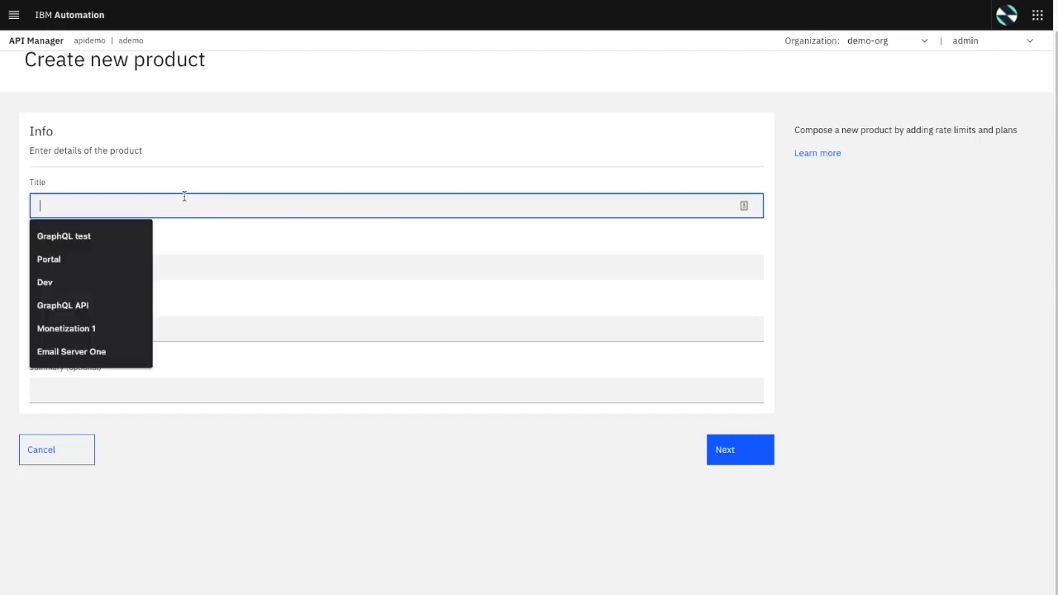
type("Acme Bank")
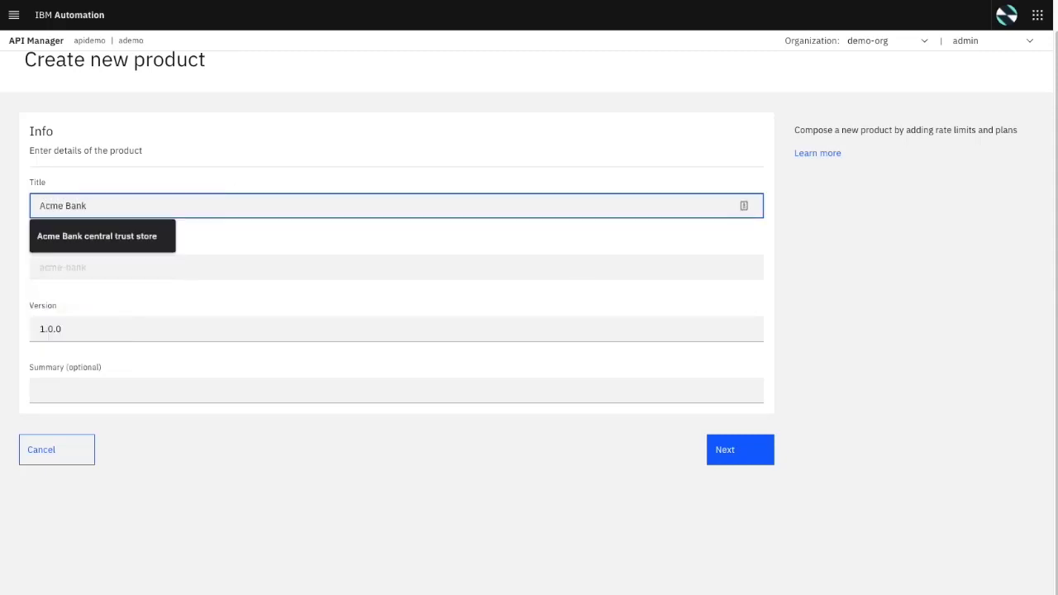
type(" APIS")
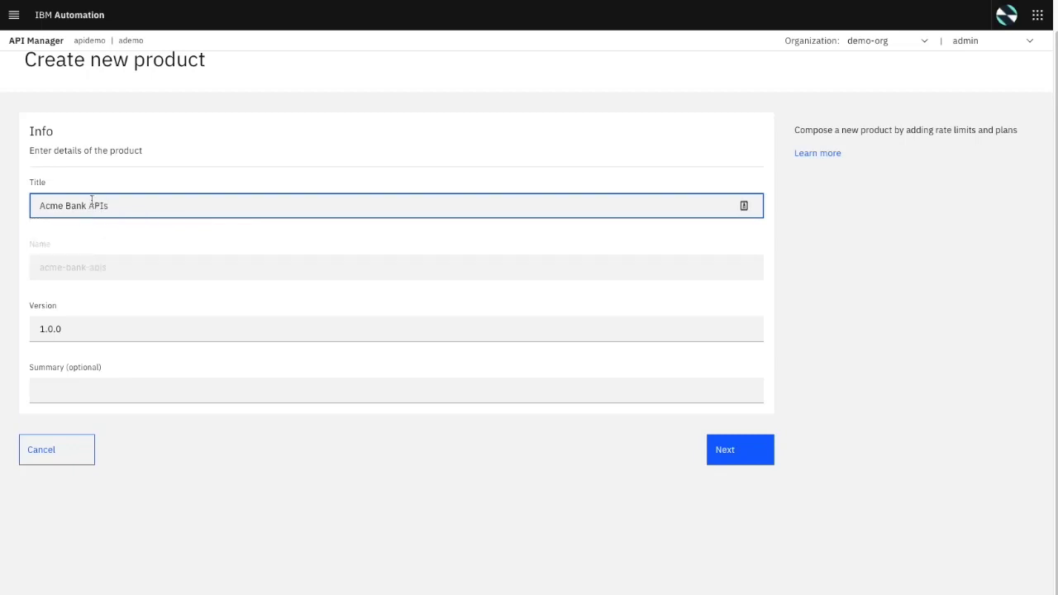
left_click(246, 388)
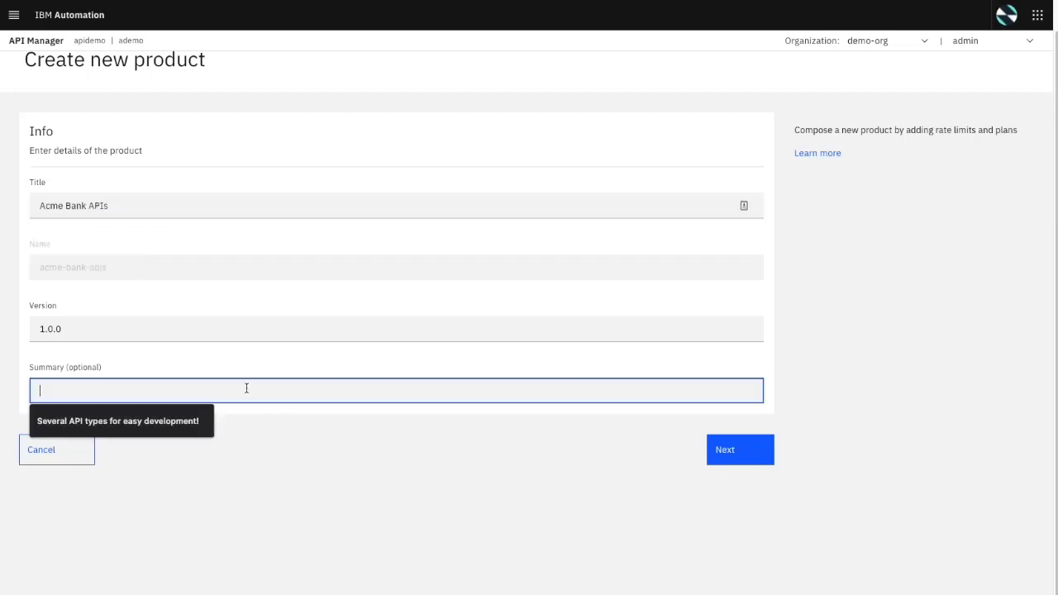
left_click(167, 422)
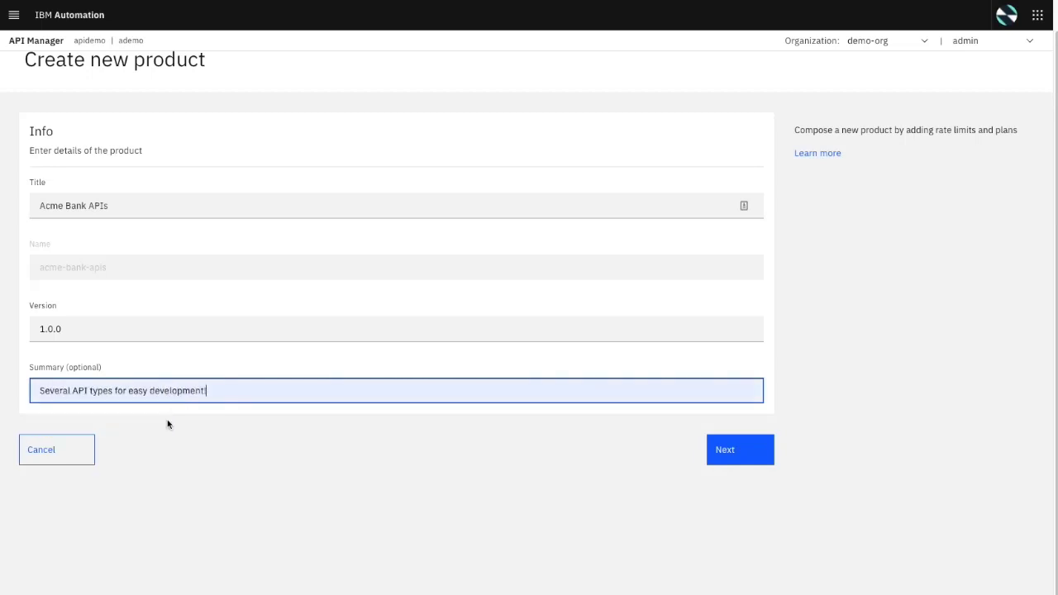
left_click(744, 457)
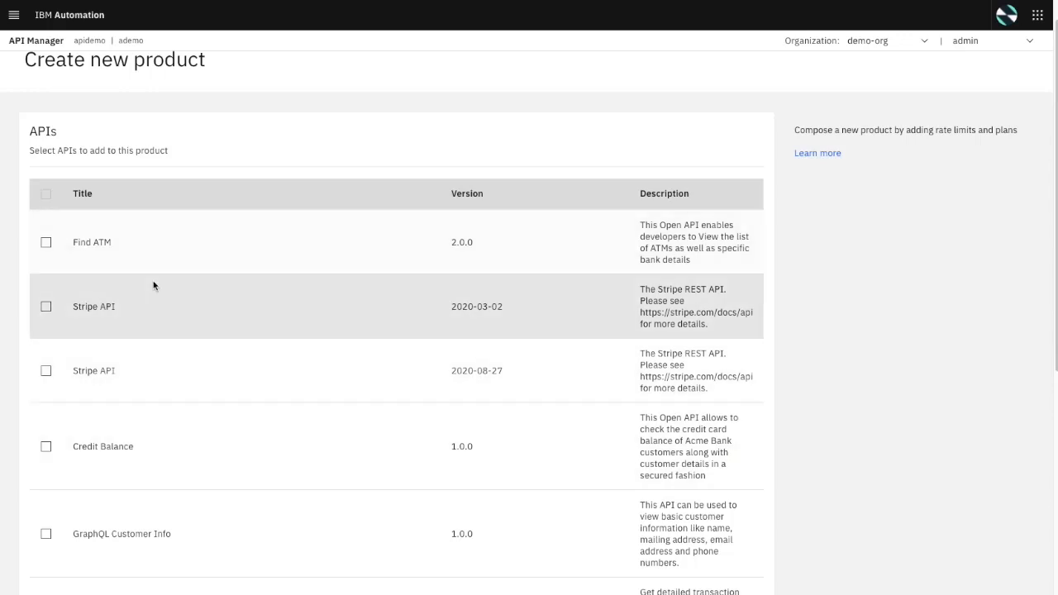
Select the Find ATM API and the 2020-03-02 version of Stripe API for the product
scroll(115, 293, "down", 1)
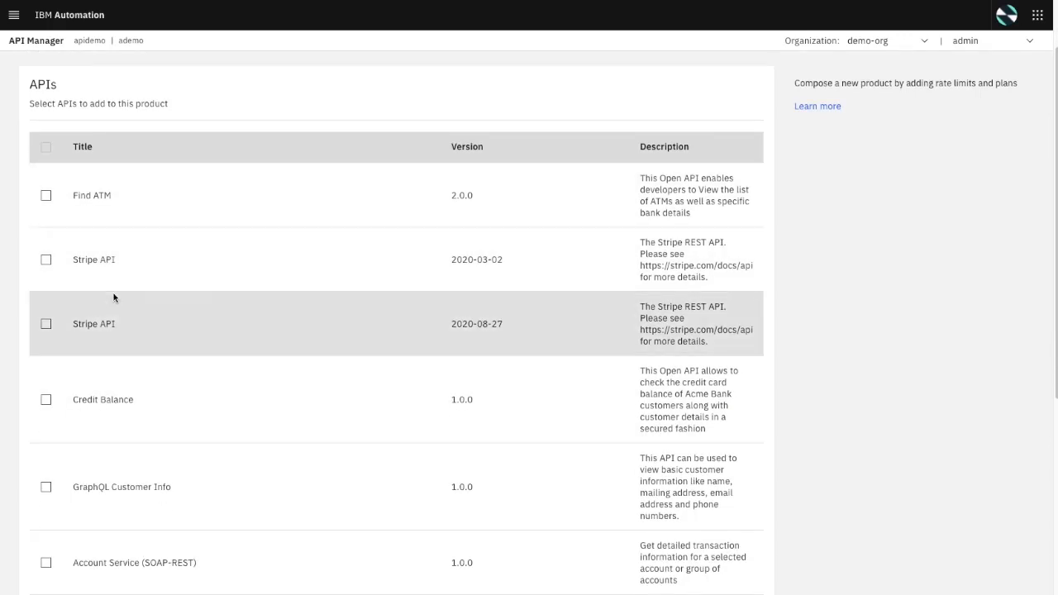
scroll(113, 292, "down", 1)
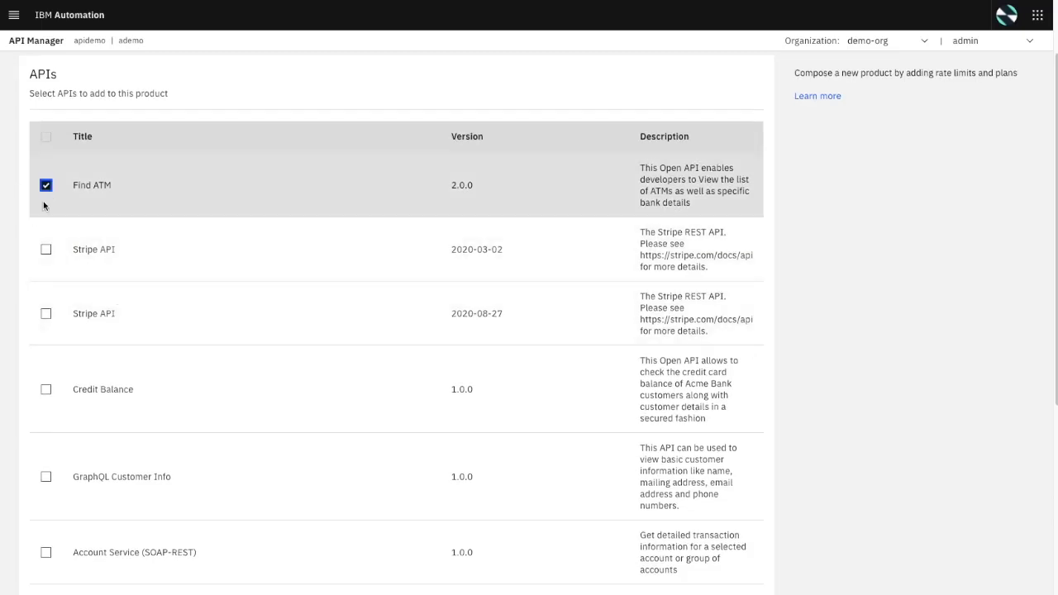
scroll(47, 265, "down", 1)
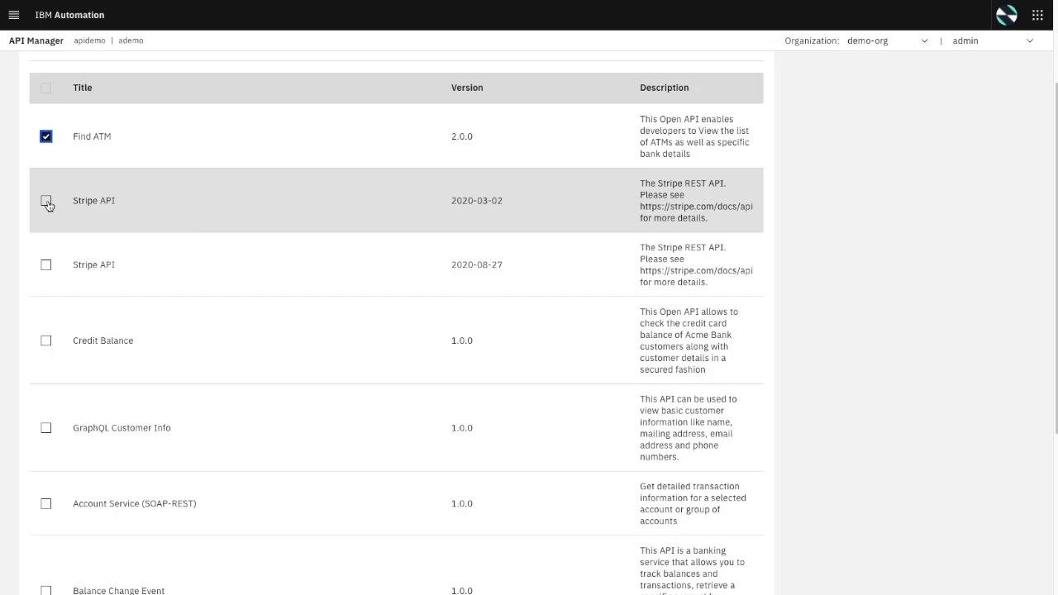
left_click(46, 201)
Also select Account Info (Istio), Account Service (SOAP-REST), GraphQL Customer Info and Credit Balance, and accept the Default Plan with its existing rate limit
scroll(83, 381, "down", 4)
scroll(67, 337, "down", 1)
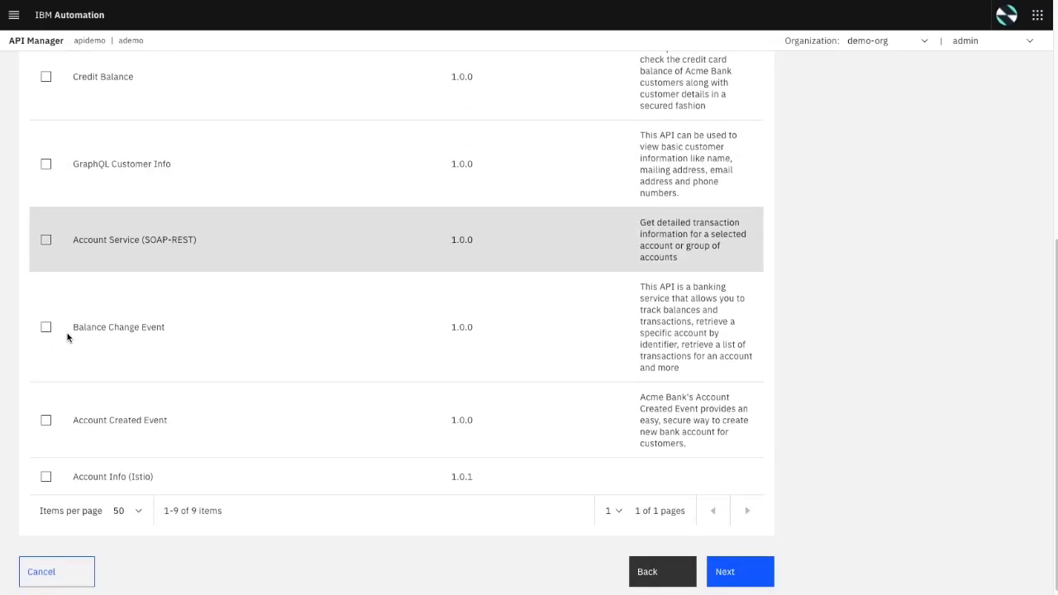
left_click(46, 476)
left_click(46, 240)
scroll(66, 265, "up", 1)
left_click(46, 231)
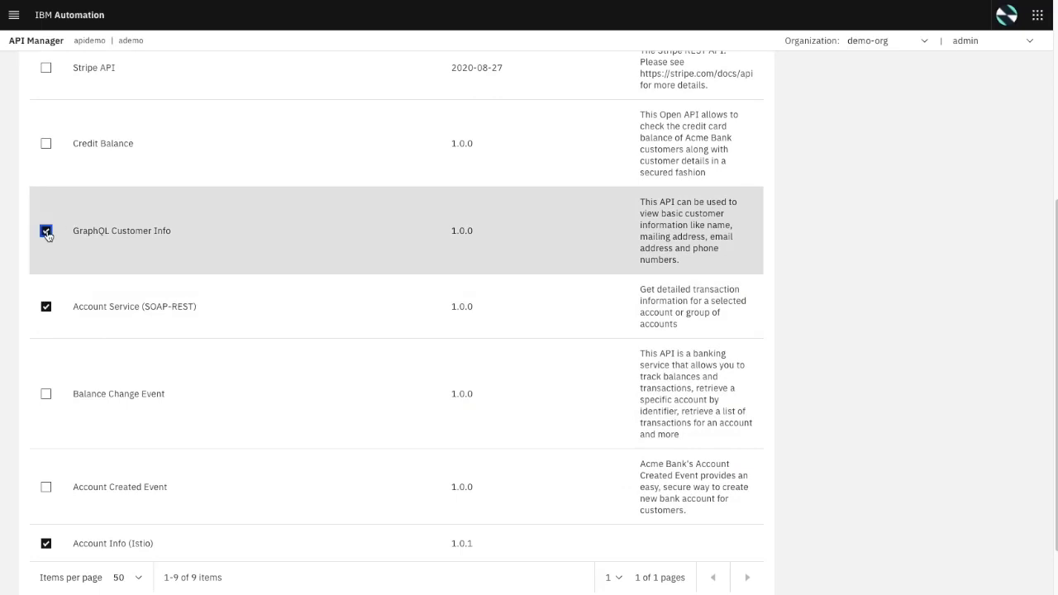
left_click(47, 143)
scroll(46, 143, "down", 1)
left_click(759, 574)
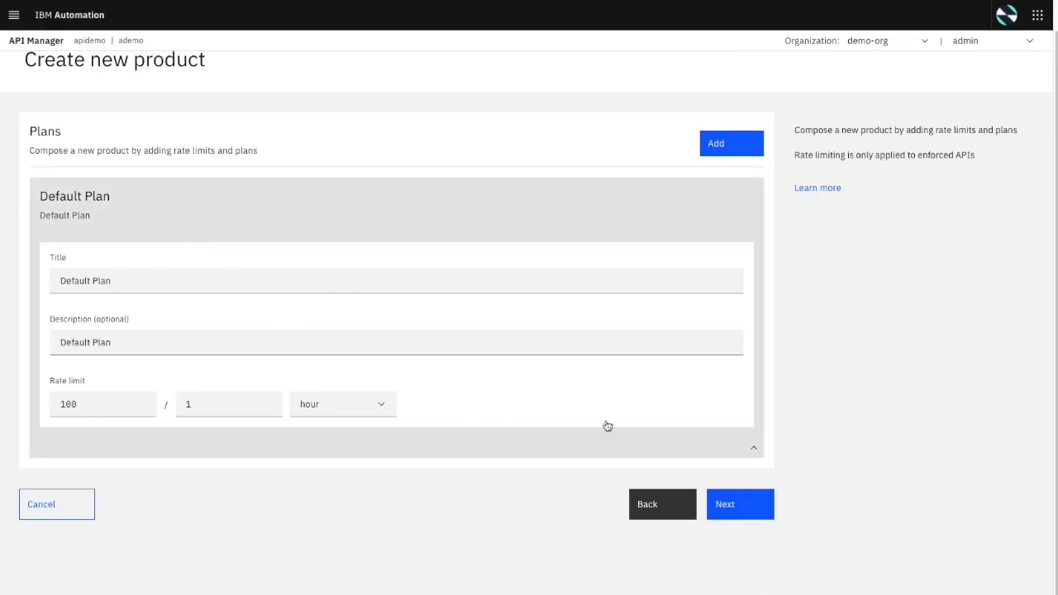
left_click(735, 504)
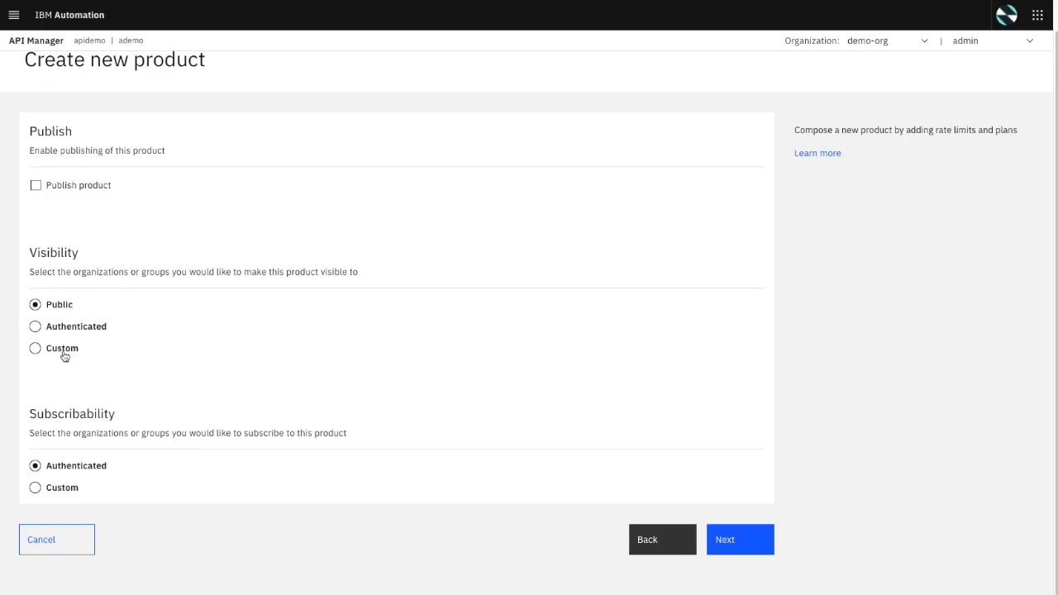
Try the Custom and Authenticated visibility options and Custom subscribability, returning to Public visibility and Authenticated subscribability
left_click(36, 350)
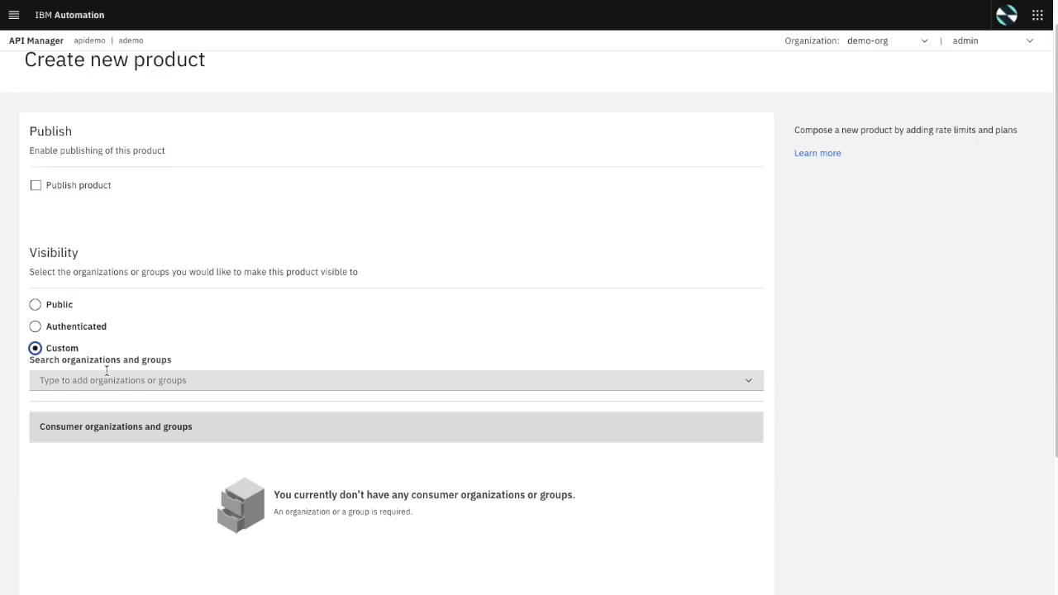
left_click(36, 327)
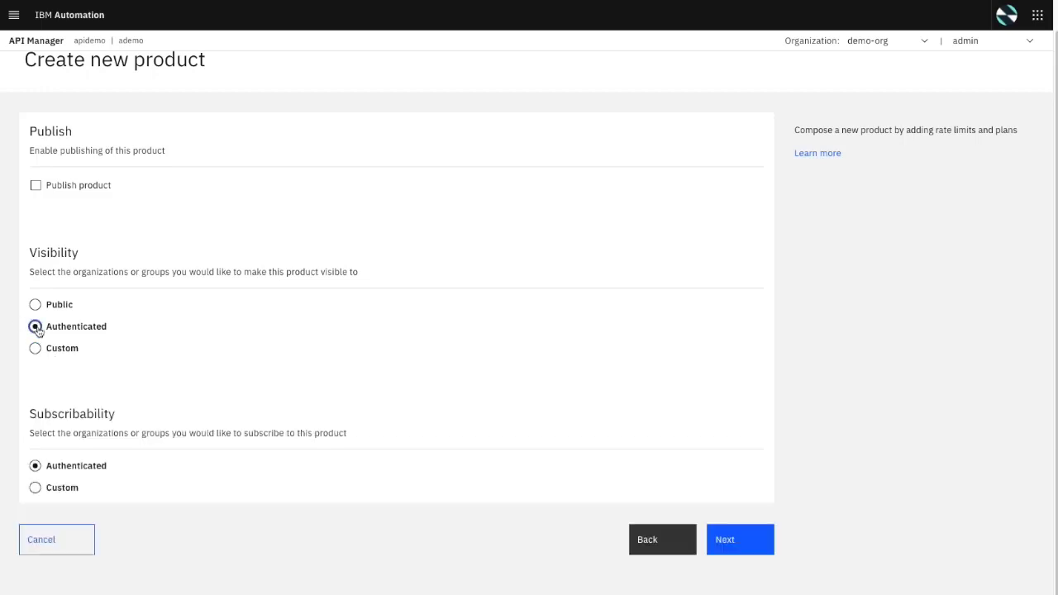
left_click(34, 304)
left_click(34, 487)
scroll(124, 500, "down", 2)
scroll(127, 503, "down", 2)
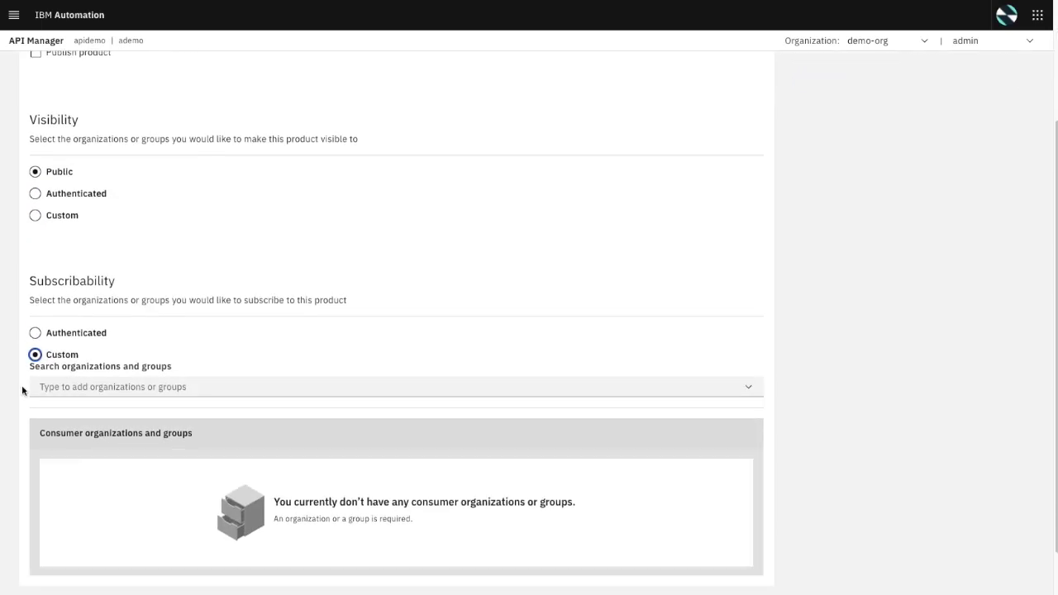
left_click(34, 334)
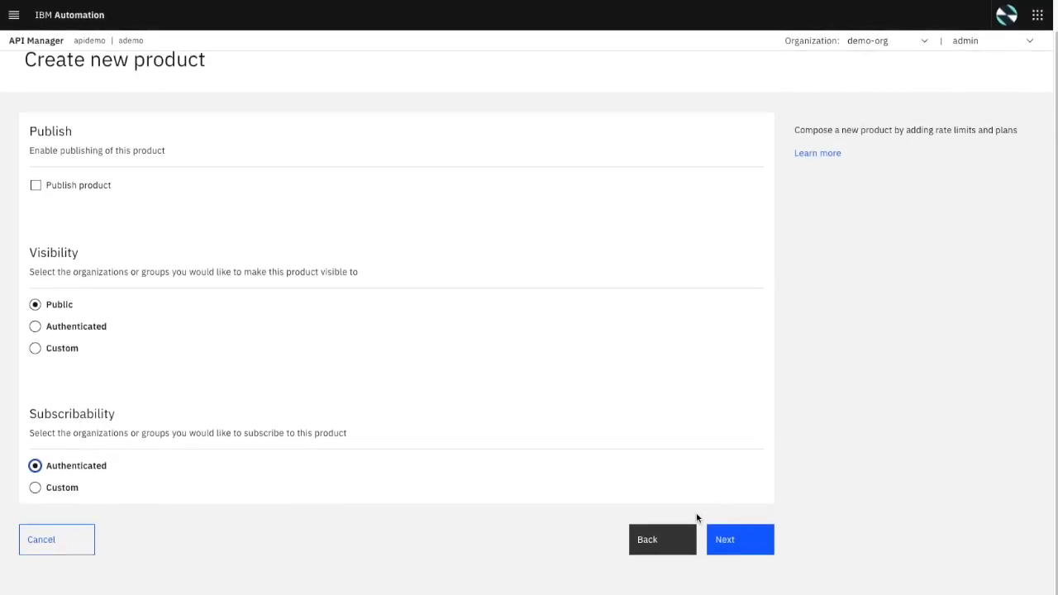
left_click(35, 348)
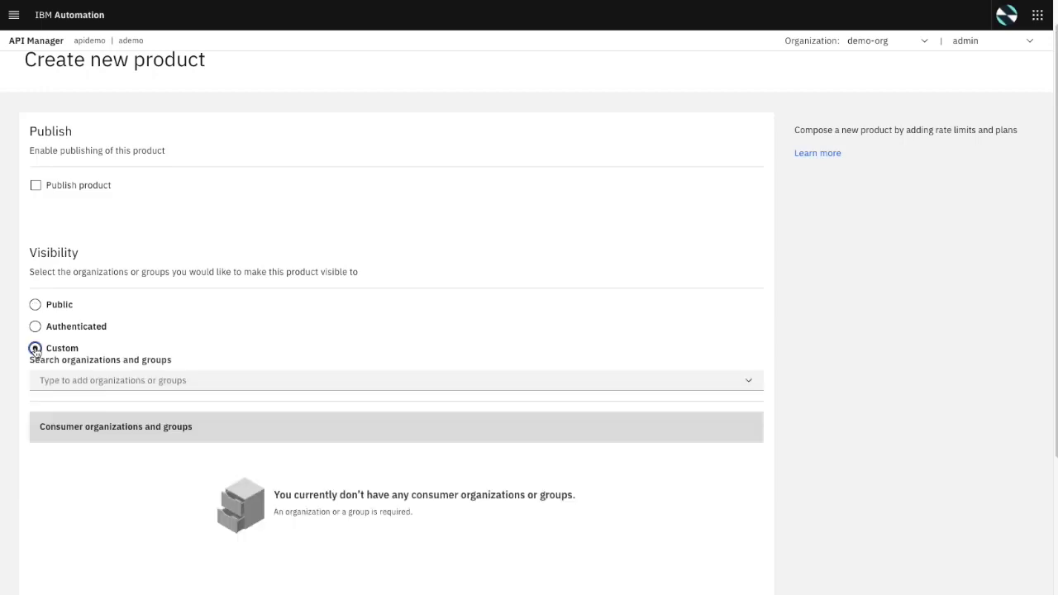
left_click(204, 374)
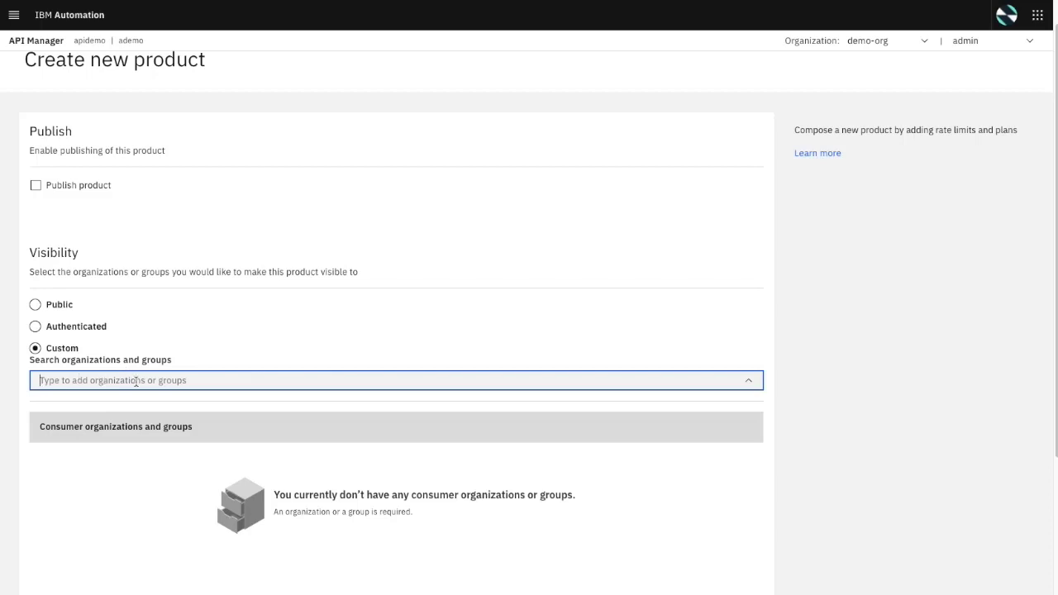
left_click(35, 304)
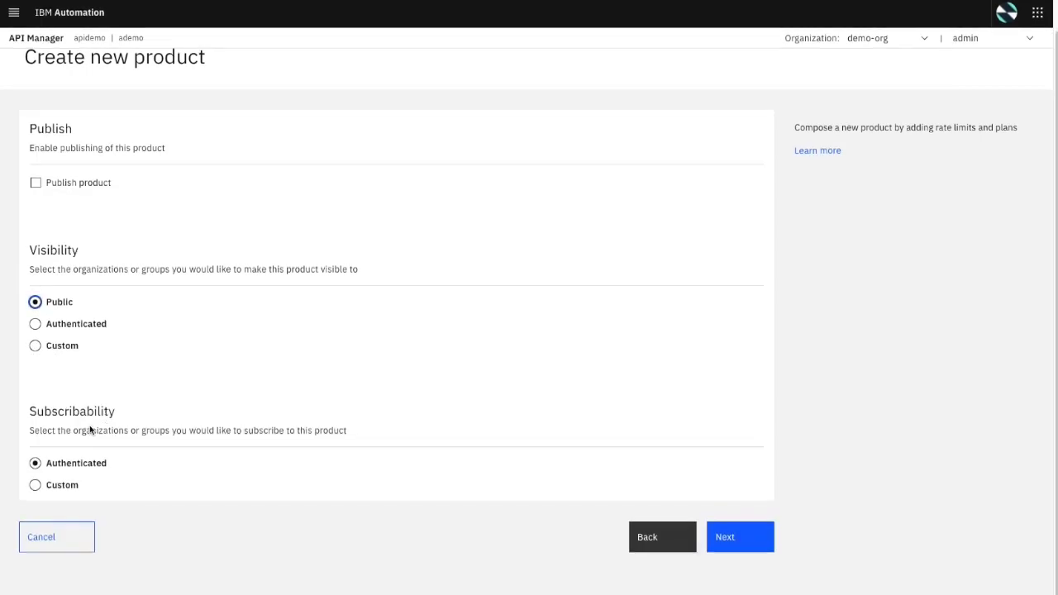
Finish creating the unpublished product with Public visibility and Authenticated subscribability, and open it for editing
left_click(747, 545)
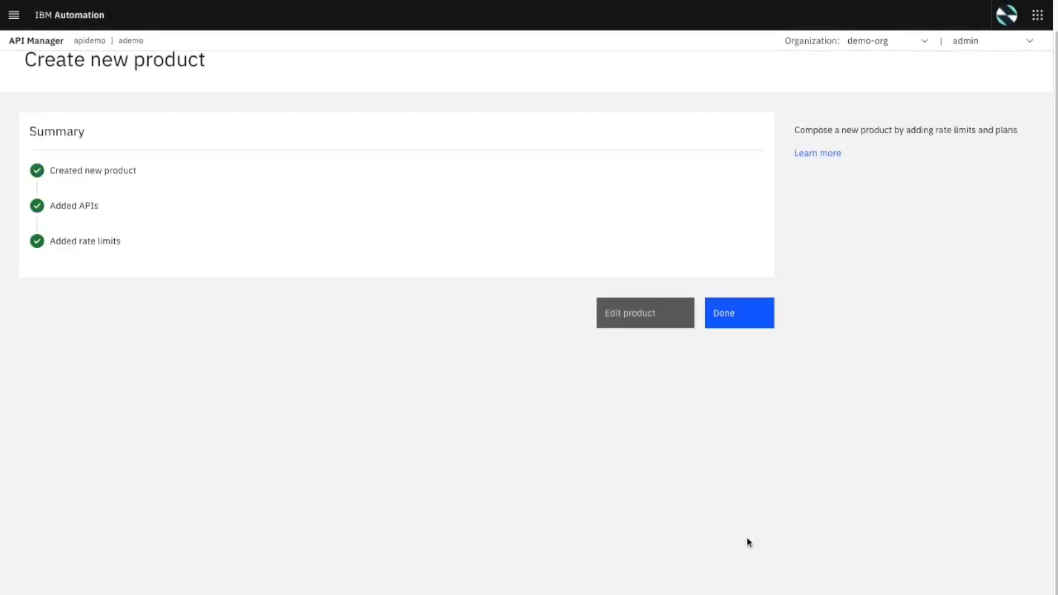
left_click(657, 310)
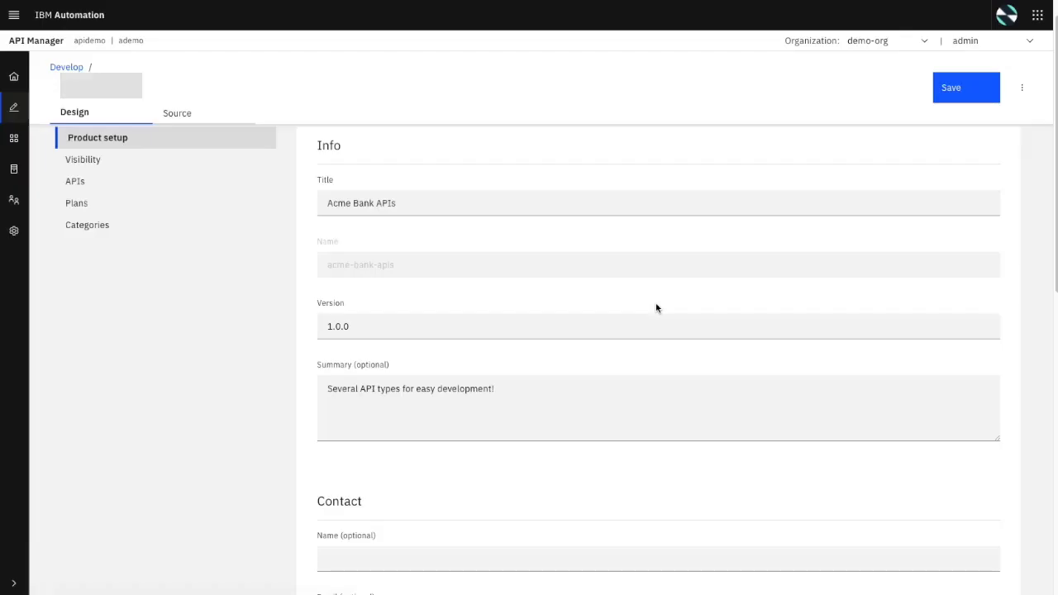
Review the product's setup details, gateway type, visibility settings and list of included APIs
scroll(656, 307, "down", 4)
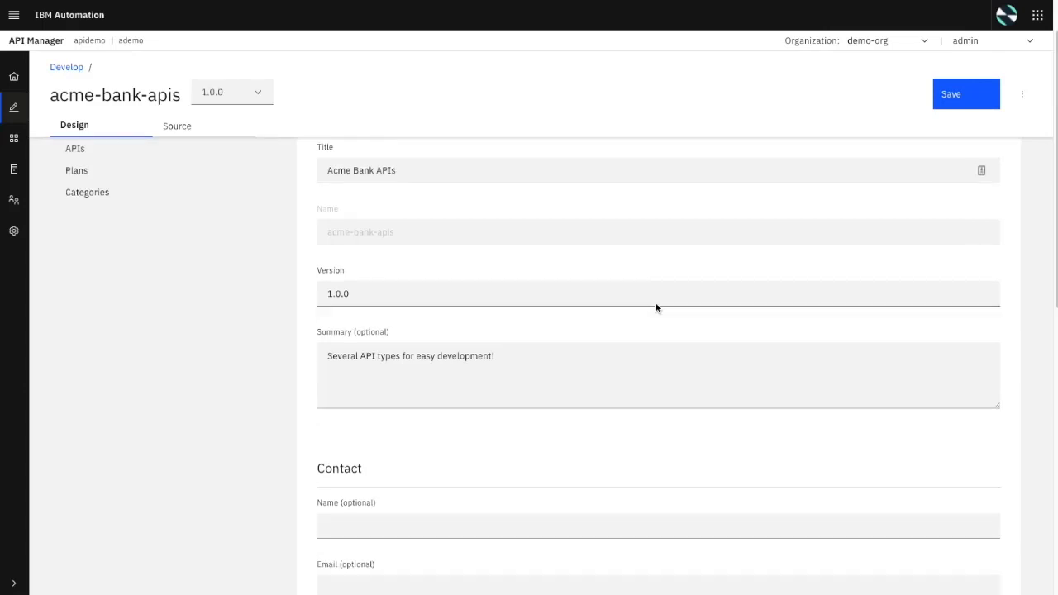
scroll(656, 307, "down", 5)
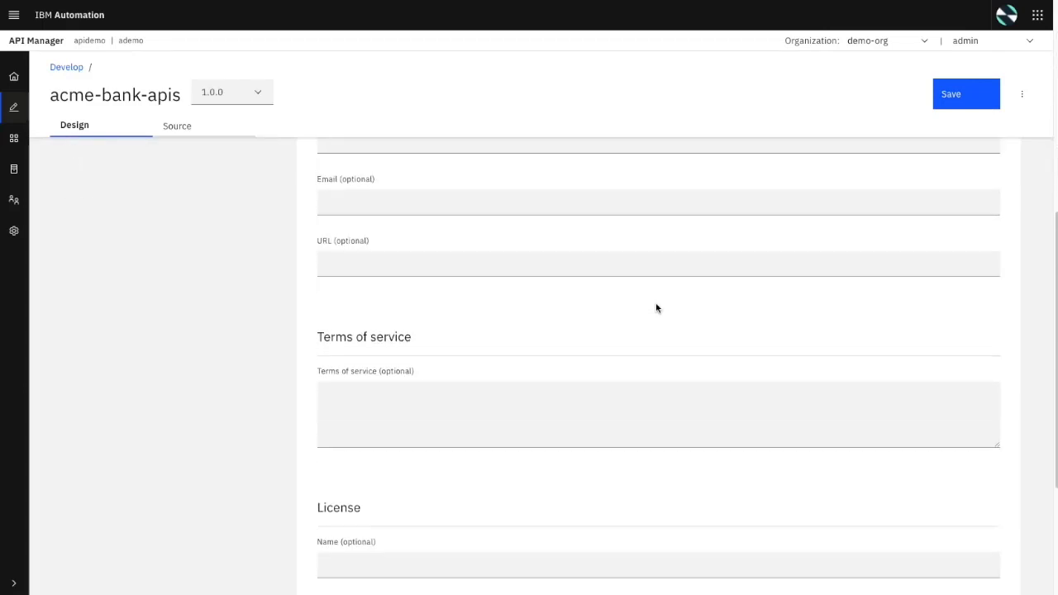
scroll(656, 308, "up", 2)
scroll(656, 306, "down", 2)
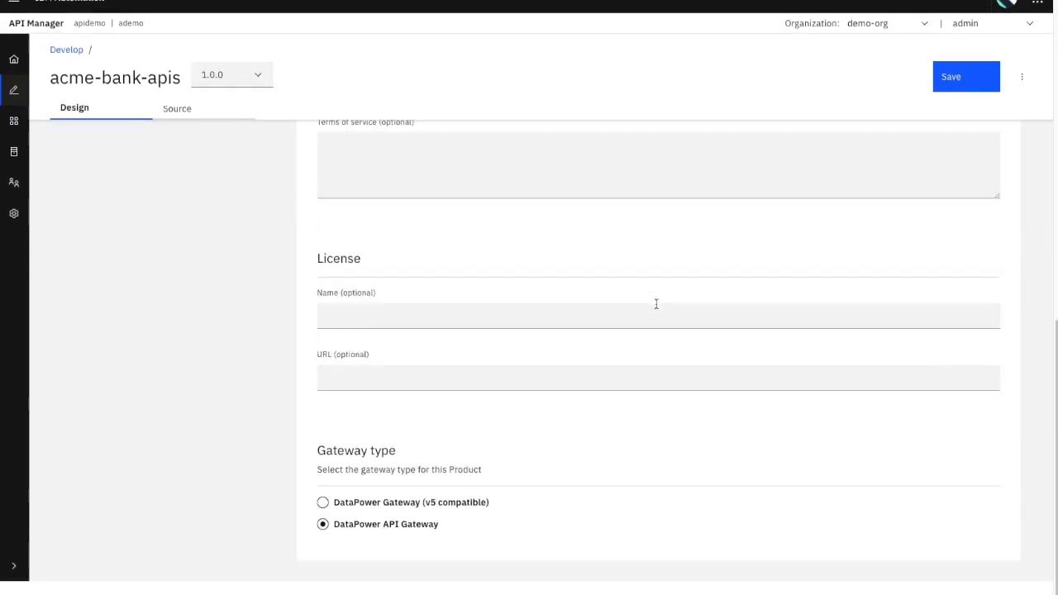
scroll(212, 327, "up", 8)
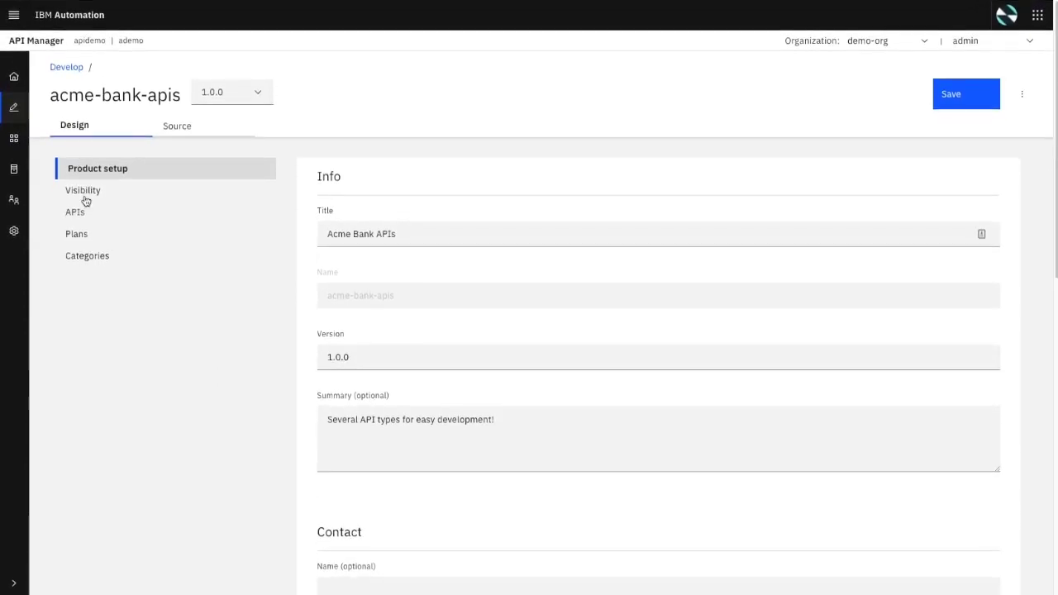
left_click(85, 199)
left_click(79, 212)
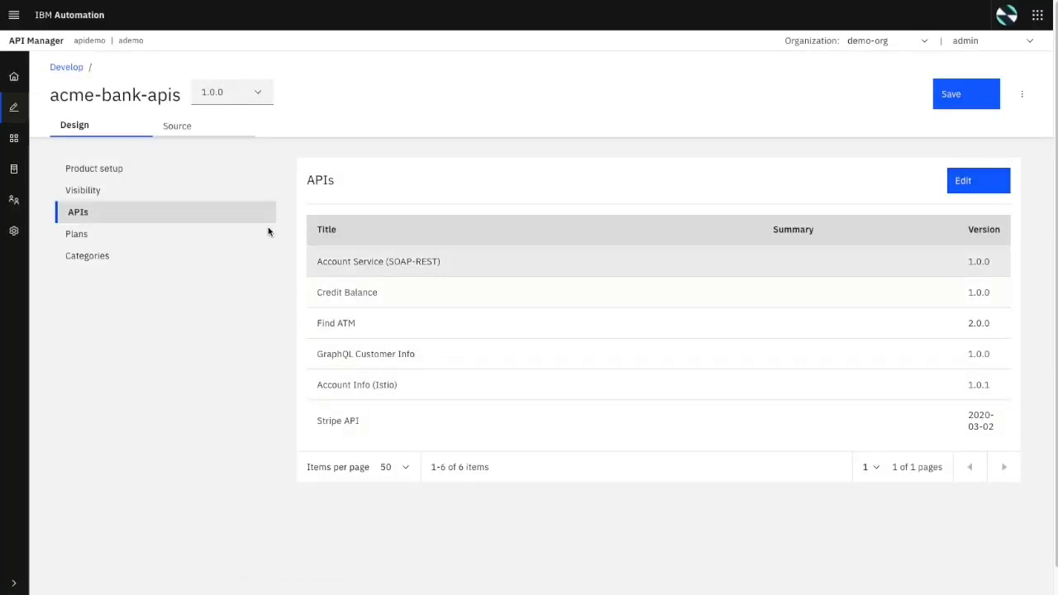
Select monetization-integration as the billing integration for the product's plans
left_click(122, 235)
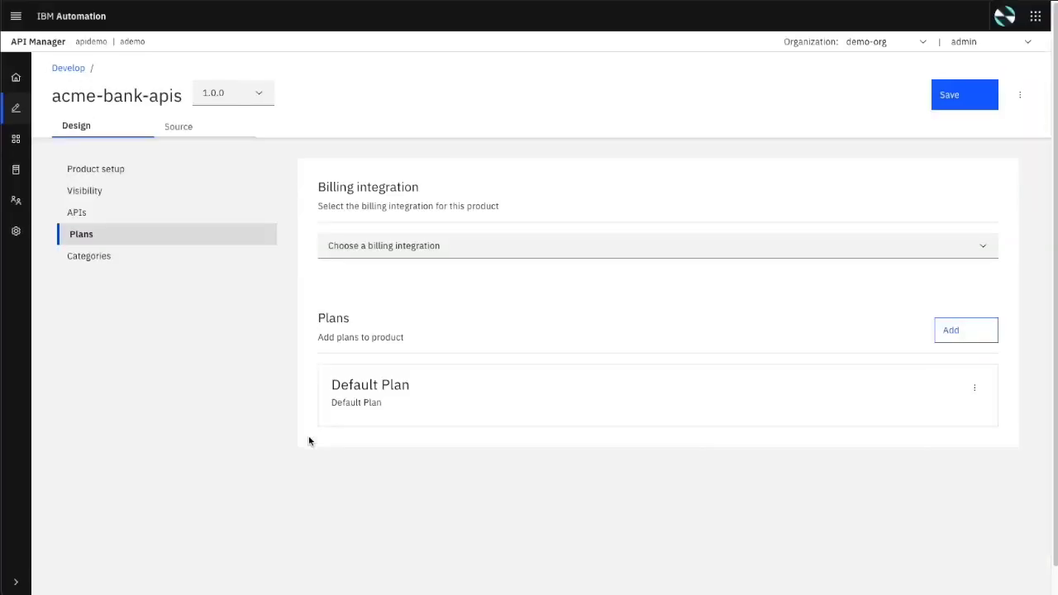
scroll(309, 441, "down", 1)
left_click(649, 229)
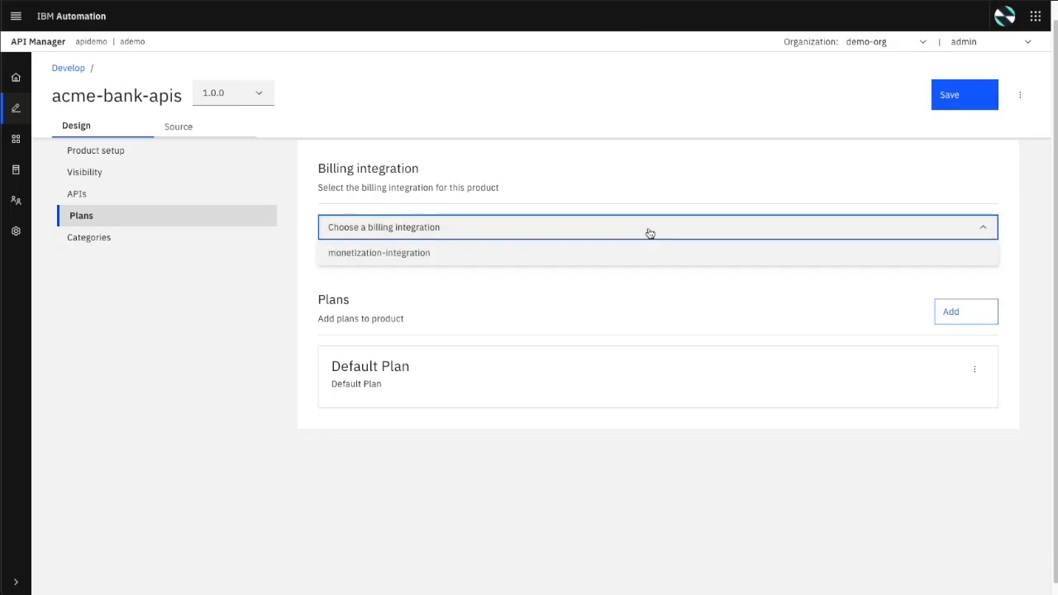
left_click(608, 263)
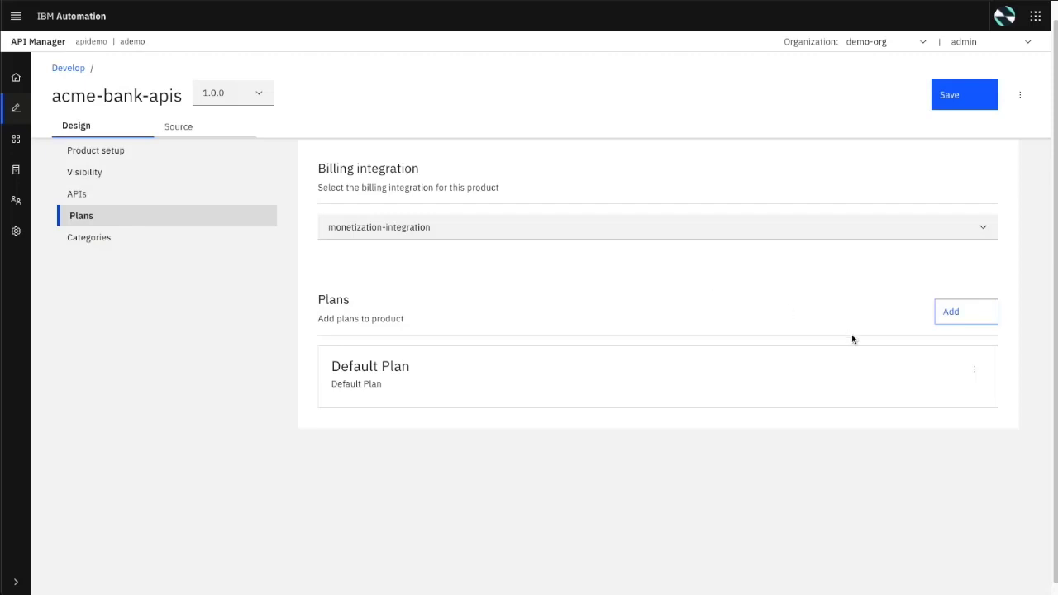
Add a plan titled "Premium Plan" with the description "For the best customers"
left_click(967, 309)
left_click(396, 237)
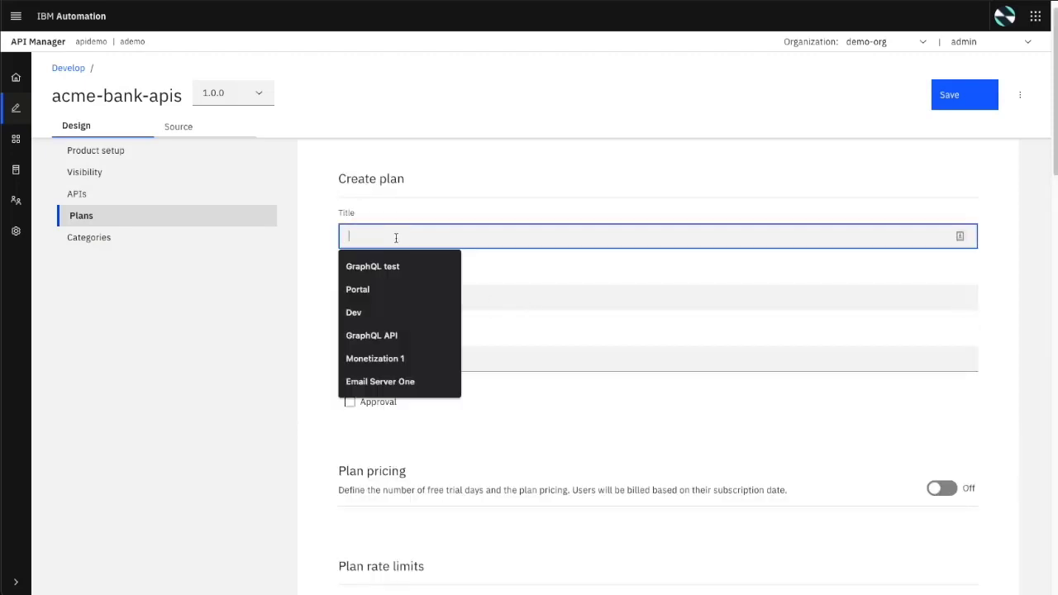
type("Pre")
left_click(385, 267)
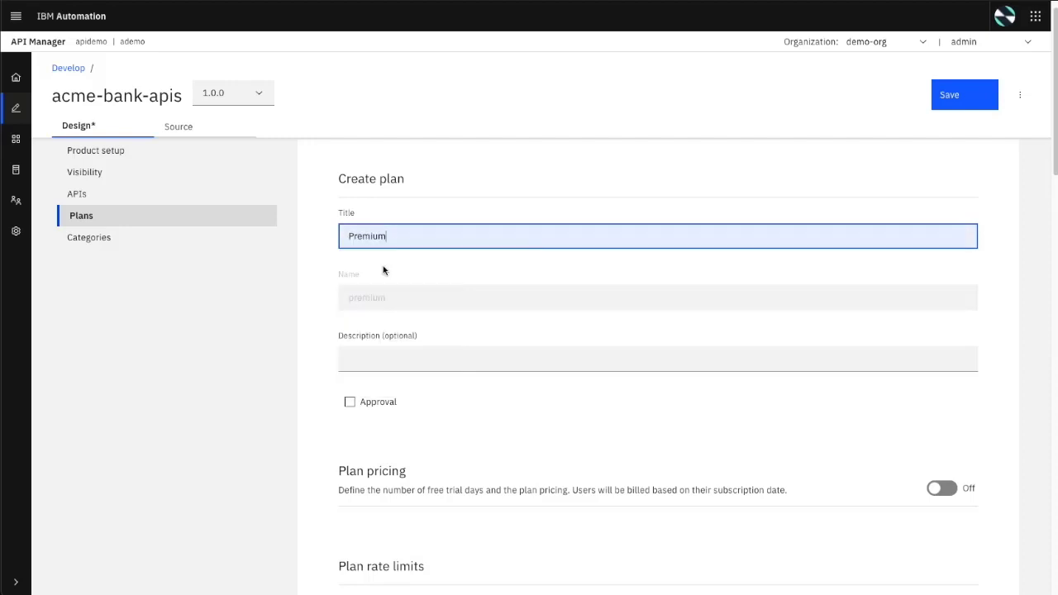
type("Plan")
left_click(371, 357)
type("For the best customers")
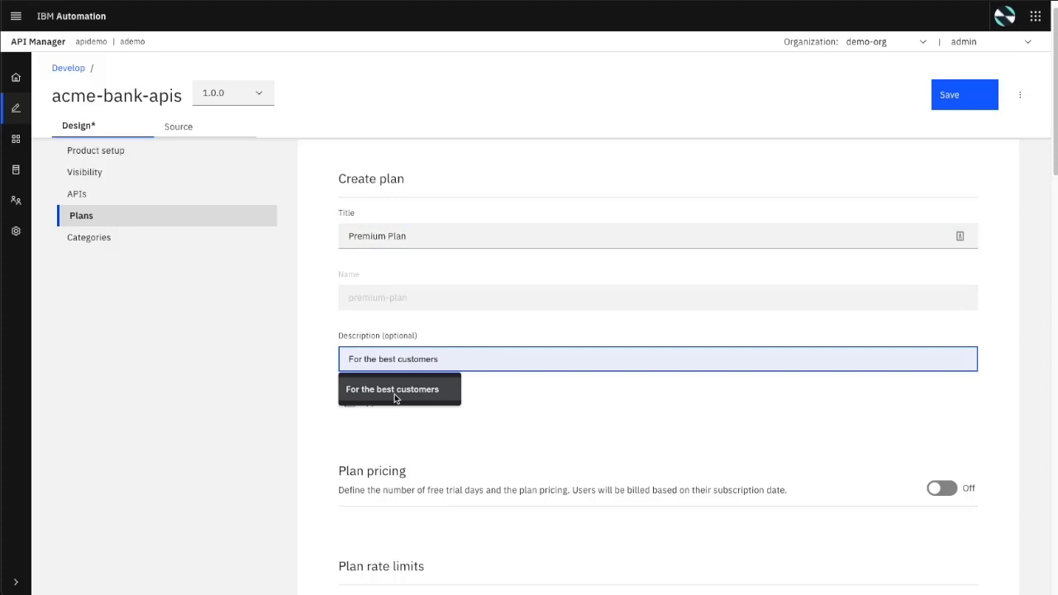
left_click(394, 392)
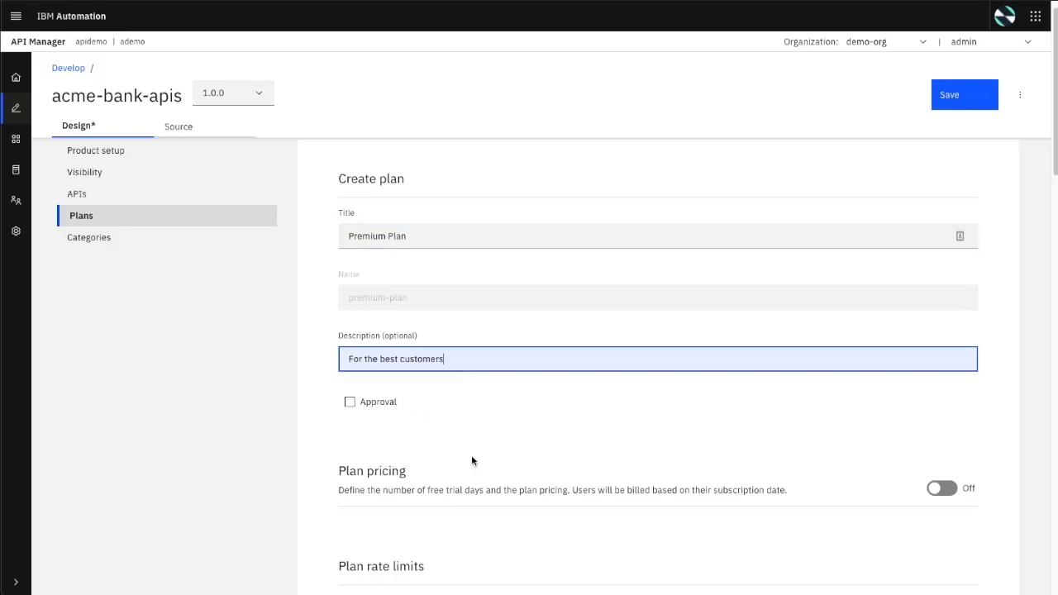
Enable pricing for the Premium Plan with 10 free trial days, keeping US Dollar as the currency and 10 per month as the price
scroll(471, 454, "down", 2)
left_click(946, 342)
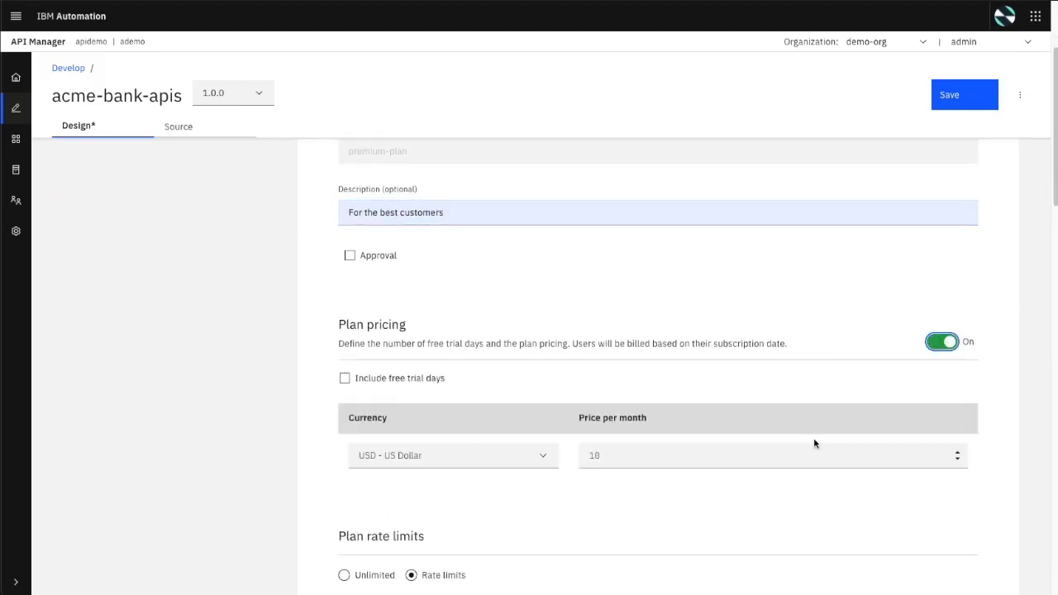
scroll(531, 472, "down", 1)
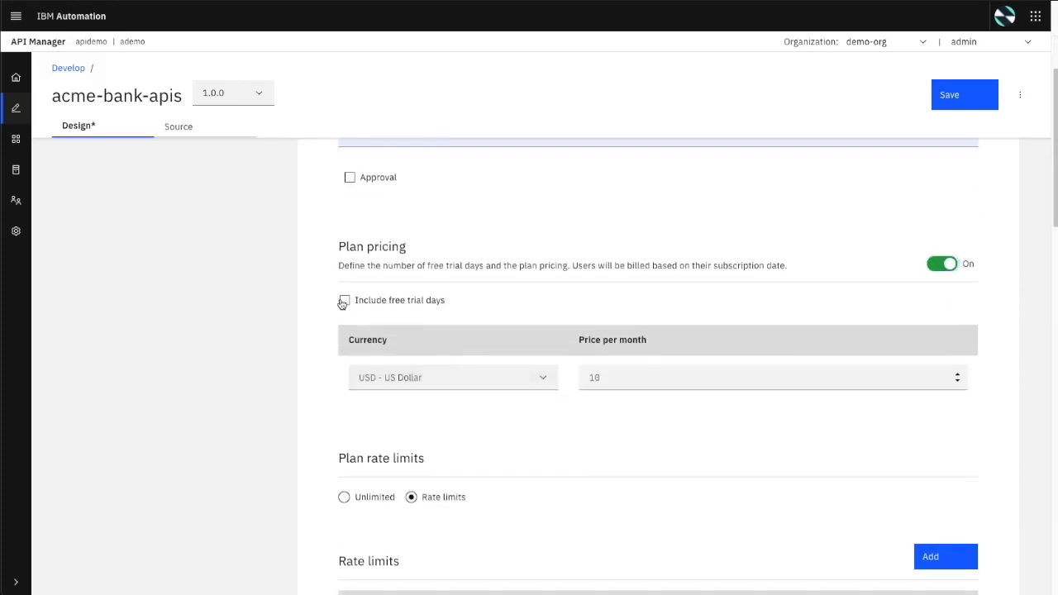
left_click(343, 301)
left_click(408, 337)
key("BackSpace")
type("10")
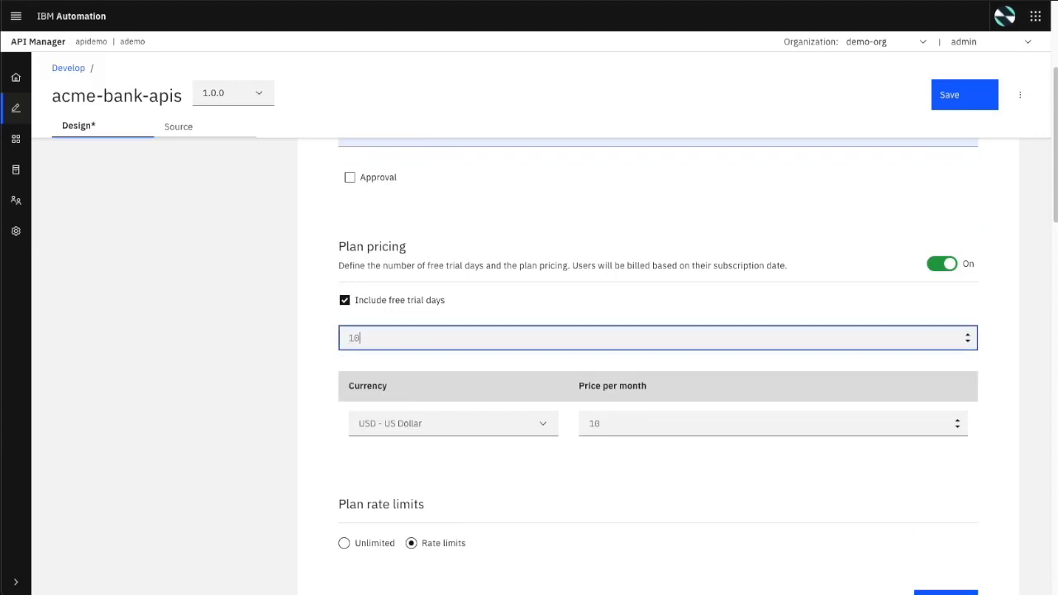
left_click(484, 424)
left_click(425, 422)
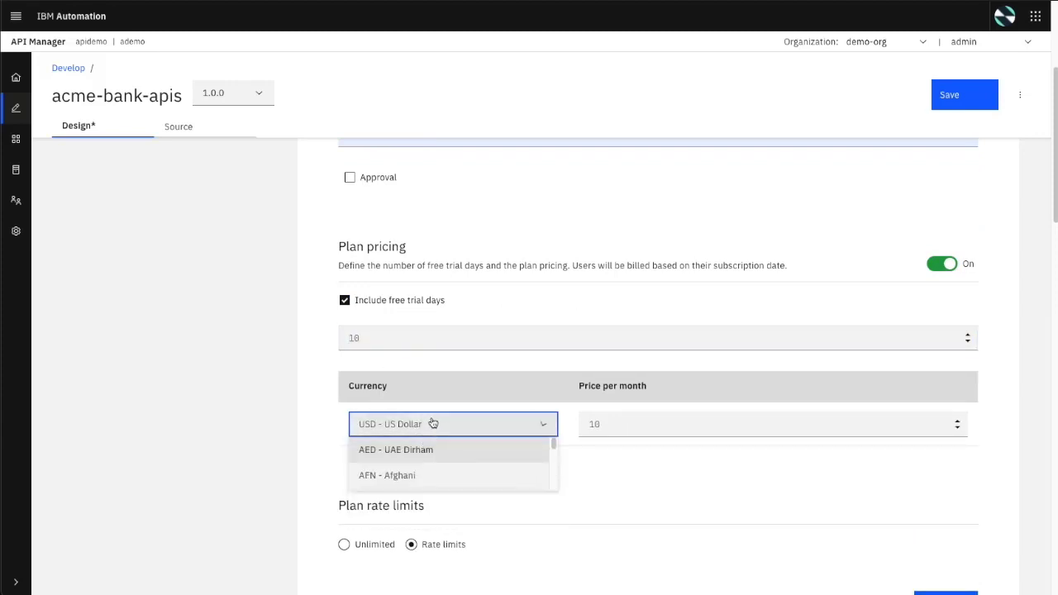
left_click(646, 428)
Add a second rate limit row to the Premium Plan and rename the default rate limit as Hour
scroll(644, 539, "down", 3)
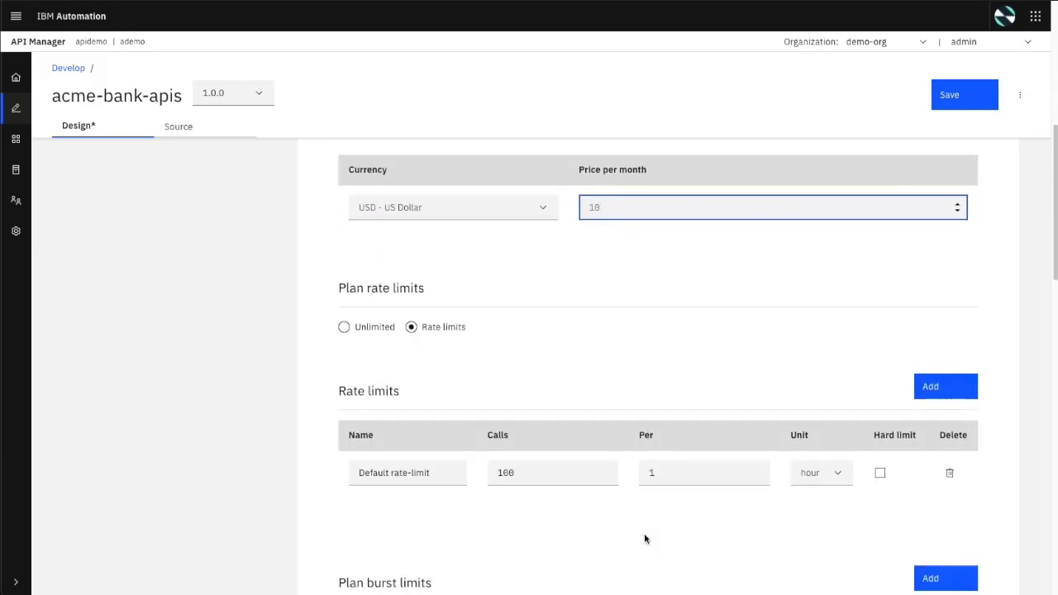
scroll(645, 539, "up", 1)
scroll(645, 539, "down", 2)
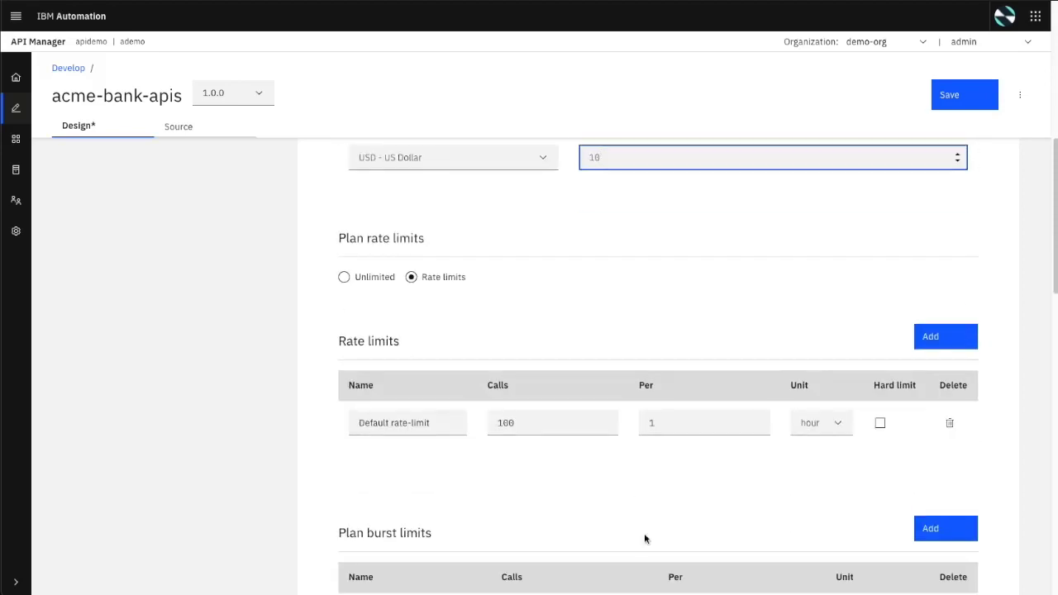
scroll(402, 446, "down", 1)
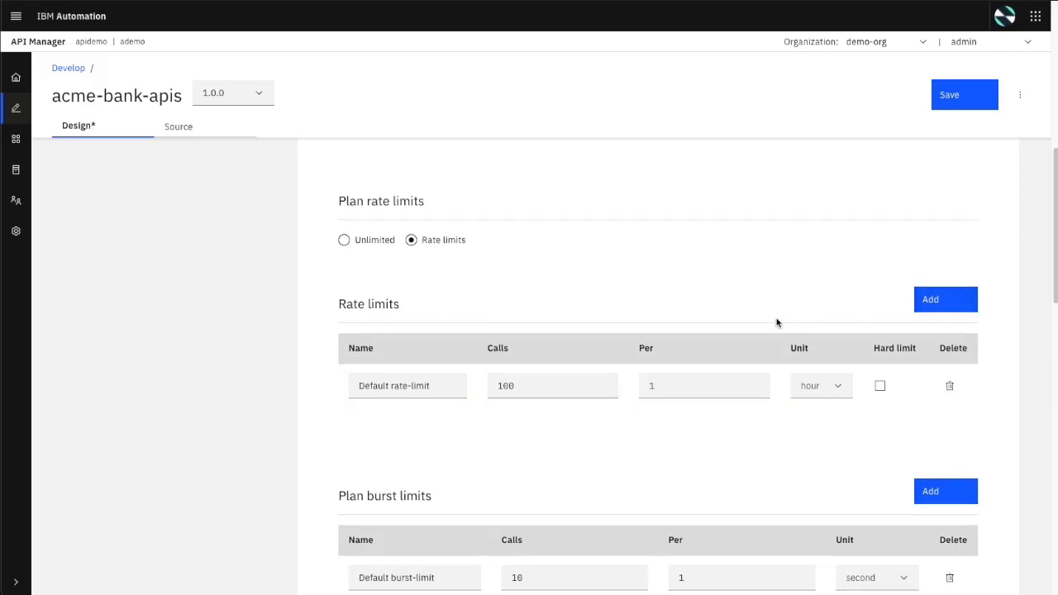
scroll(776, 321, "down", 1)
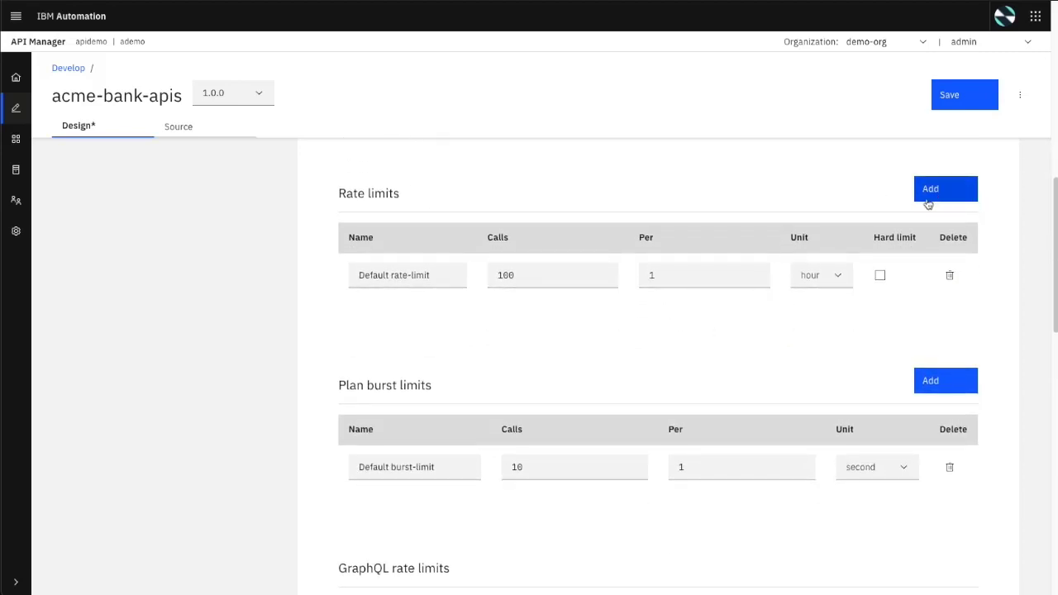
left_click(527, 276)
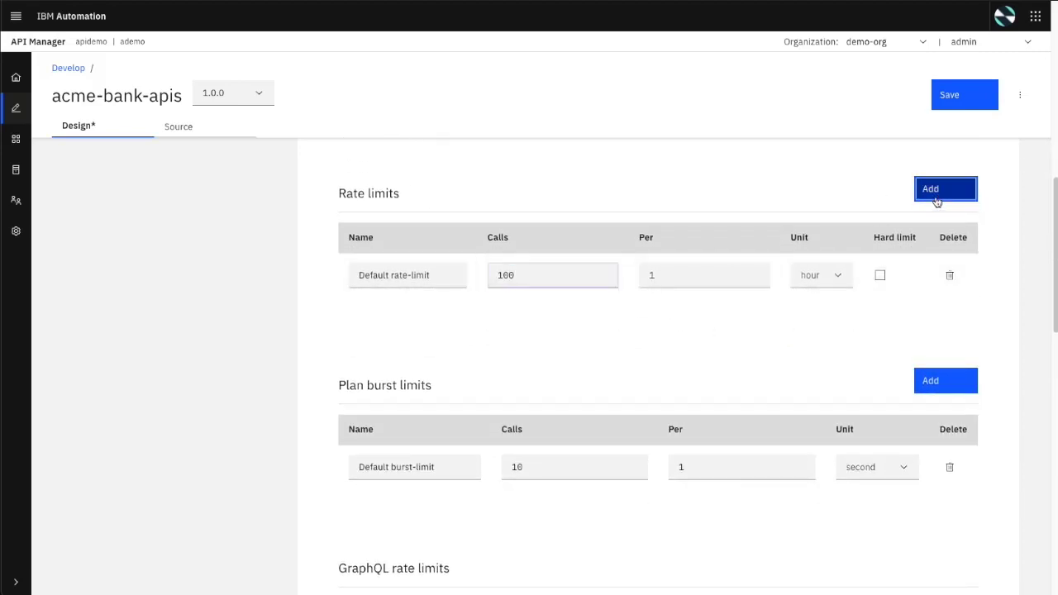
left_click(934, 197)
left_click(397, 329)
left_click(397, 285)
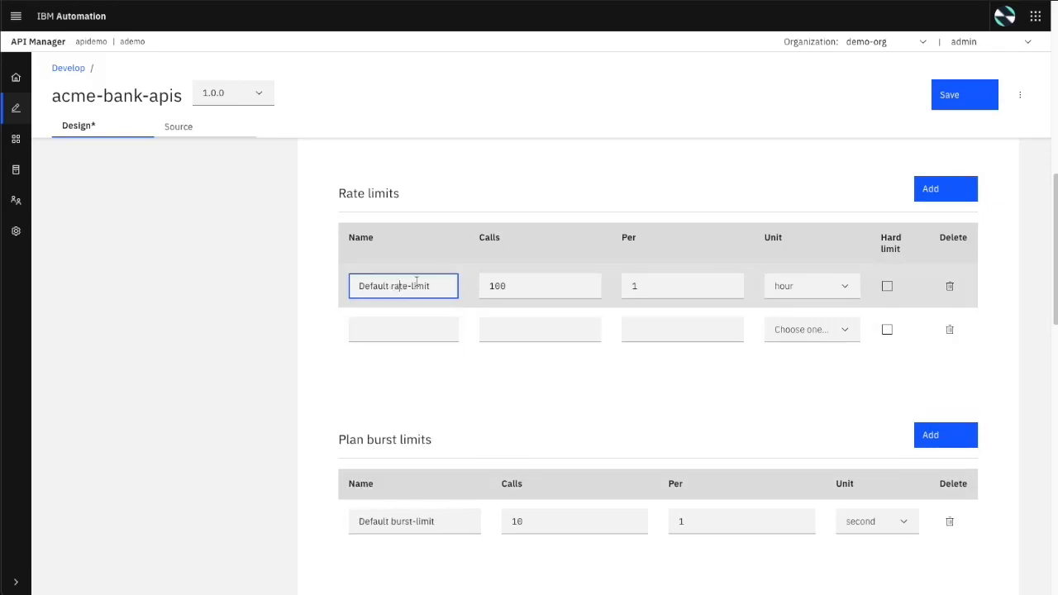
key("ctrl+a")
type("H")
Name the new rate limit Day and set its unit to day
left_click(419, 331)
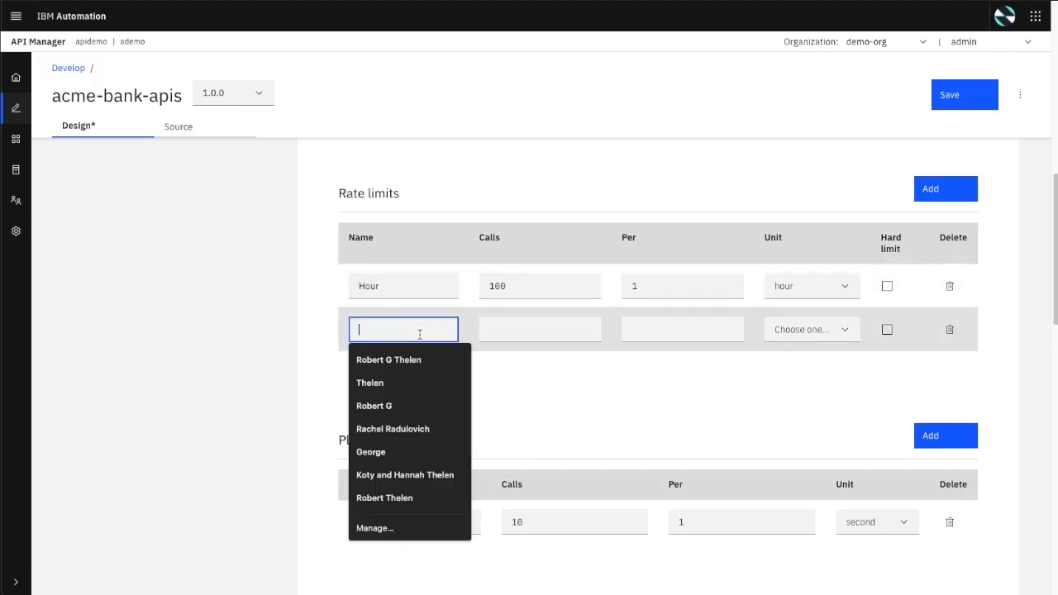
type("Day")
left_click(795, 332)
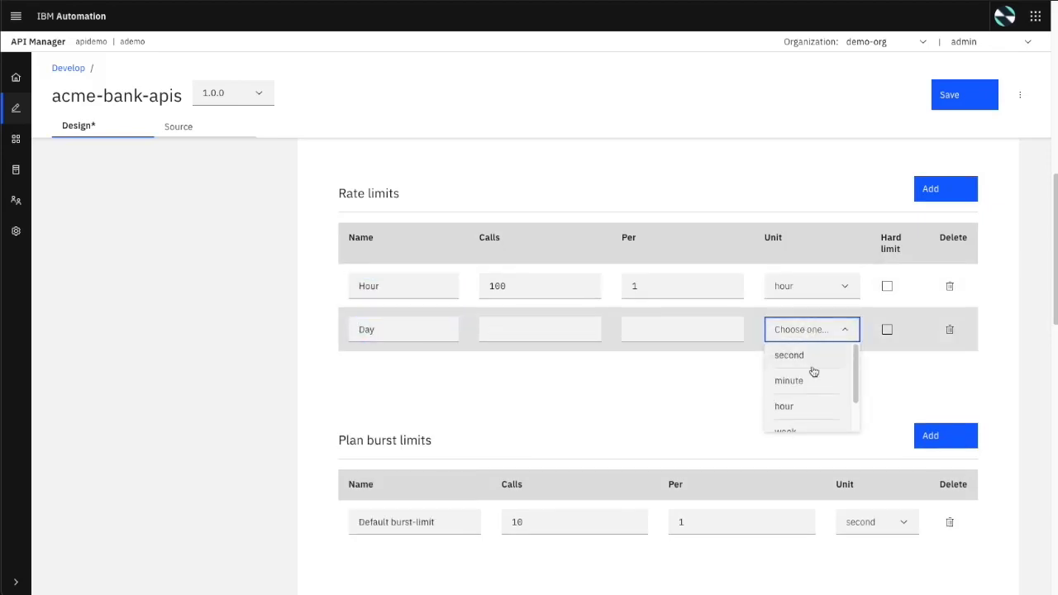
scroll(803, 403, "down", 2)
left_click(800, 416)
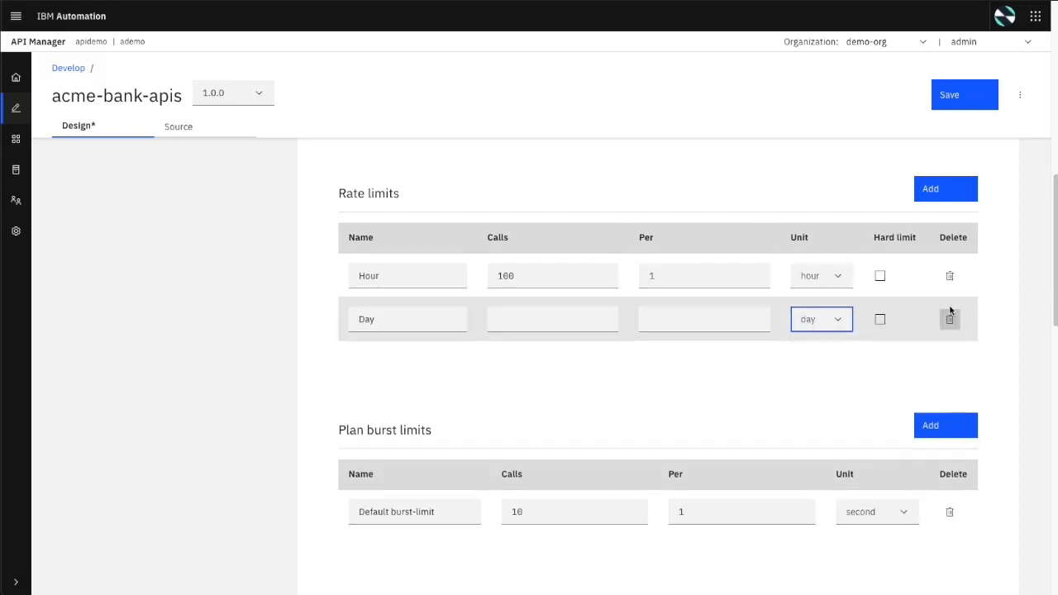
Add a third rate limit to the Premium Plan named Week with the unit week
left_click(950, 200)
left_click(404, 371)
type("Week")
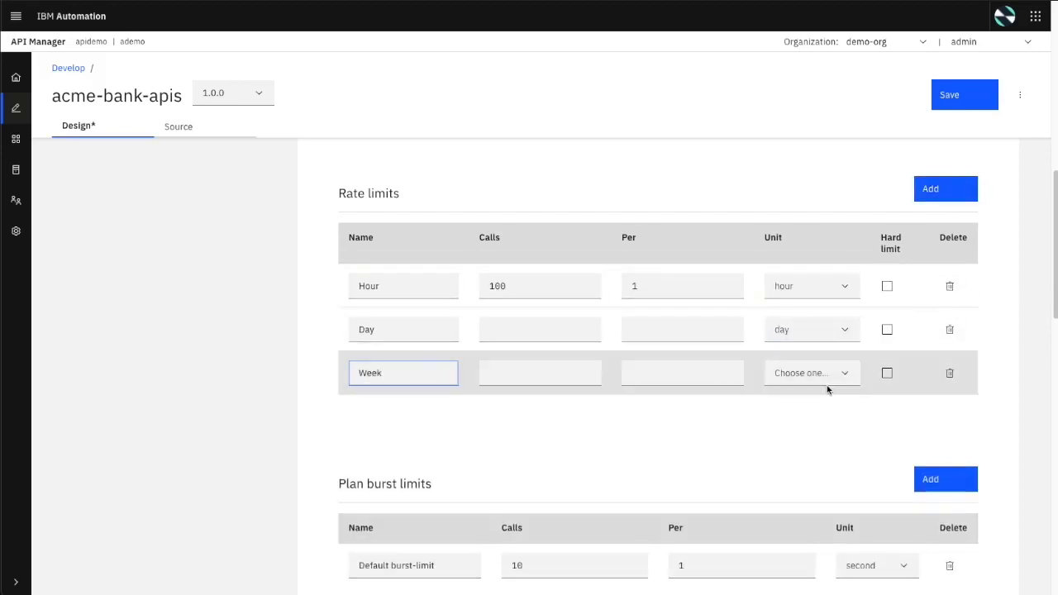
left_click(822, 382)
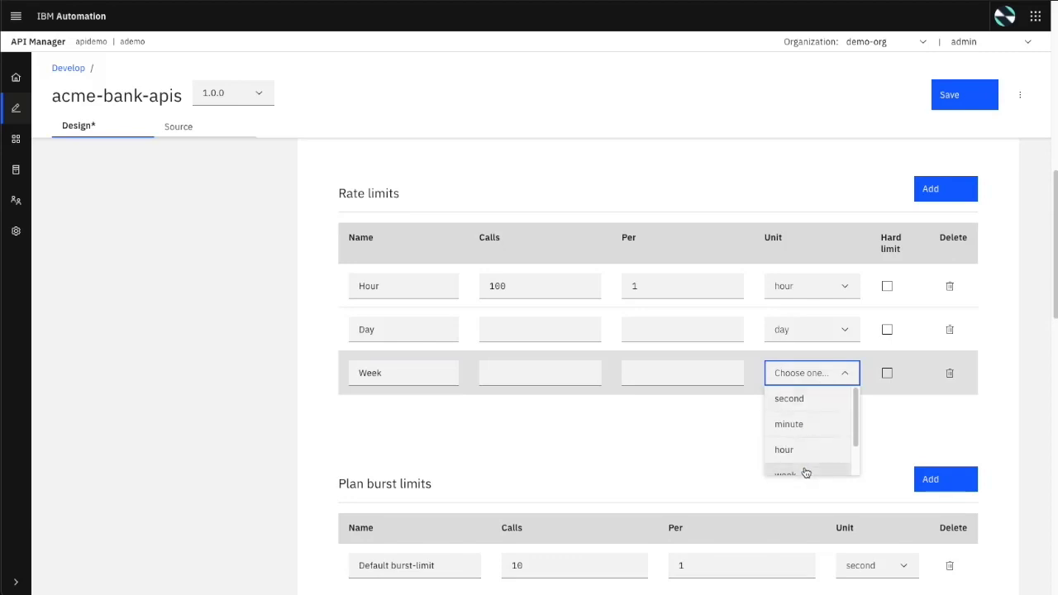
scroll(803, 463, "down", 1)
left_click(801, 447)
Set the Day rate limit to 1000 calls per 1 day and the Week rate limit to 10000 calls per 1 week
left_click(508, 320)
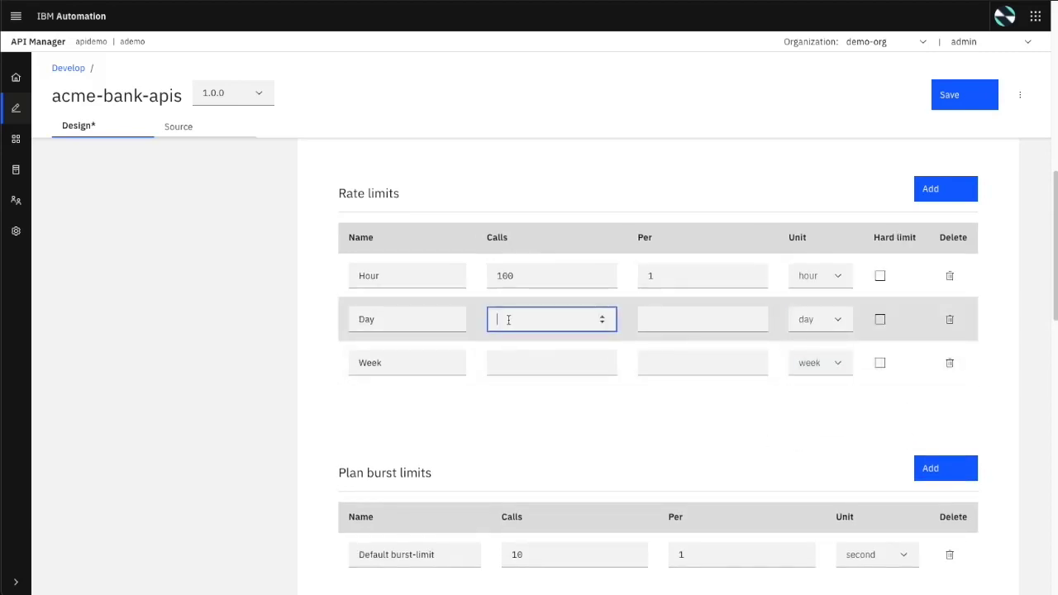
type("1000")
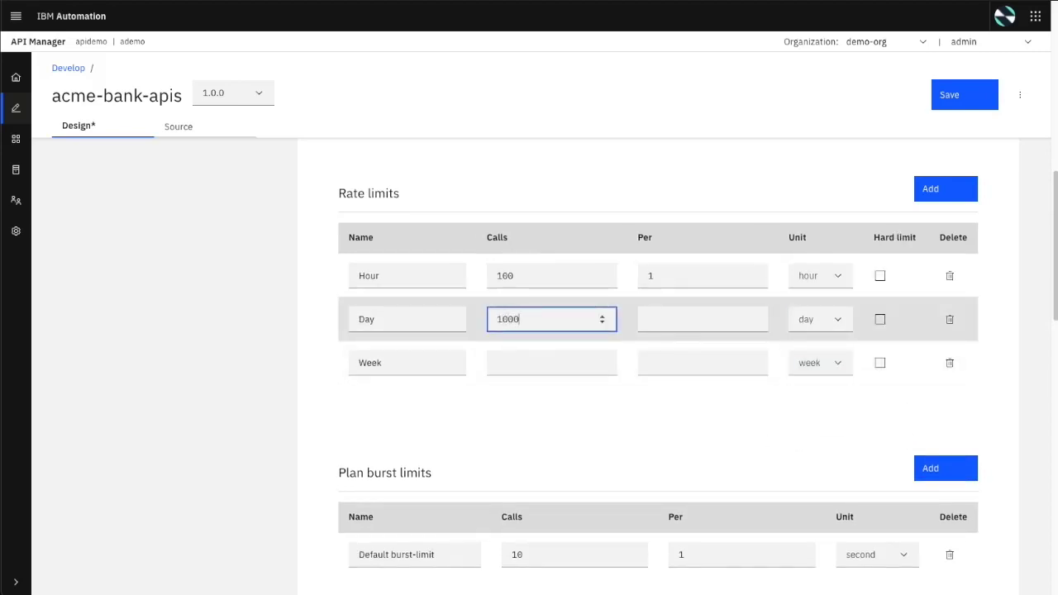
left_click(501, 360)
type("10000")
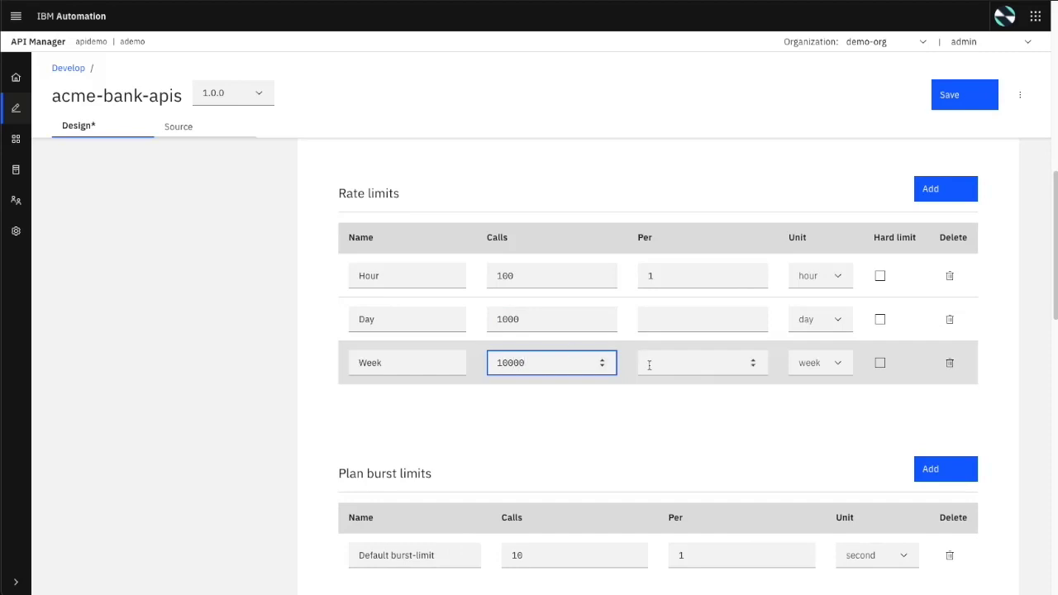
left_click(680, 360)
left_click(666, 318)
type("1")
left_click(652, 362)
type("1")
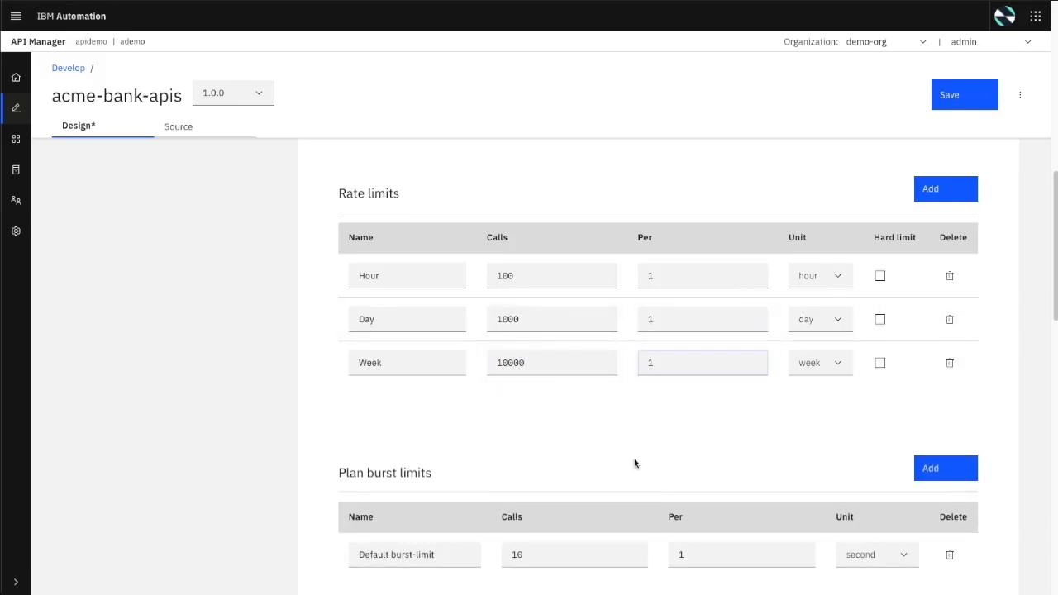
Add a second plan burst limit with 100 calls and rename the default burst limit as burst-limit-second
scroll(633, 462, "down", 2)
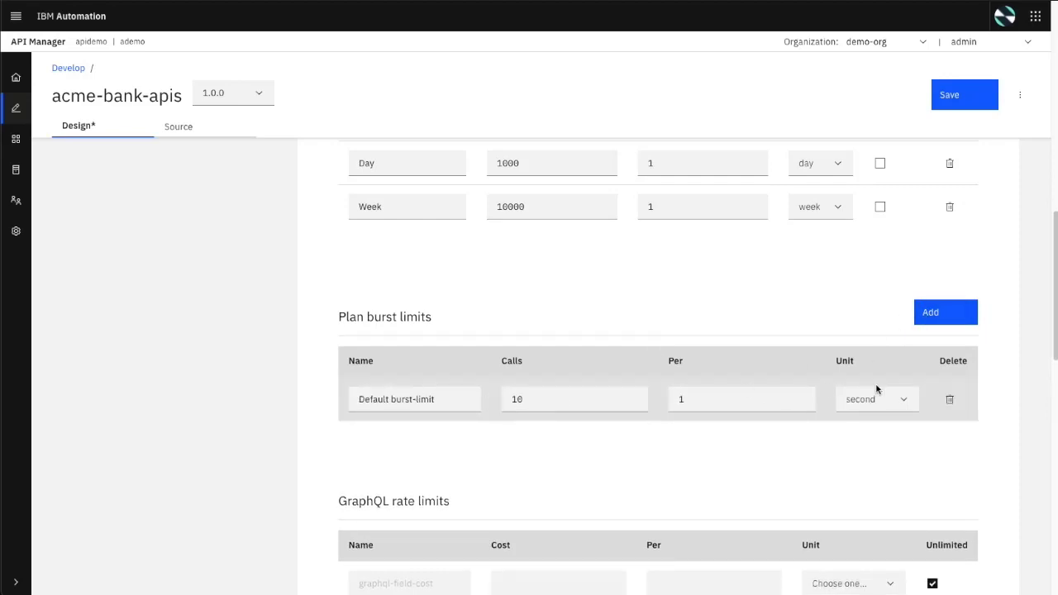
left_click(965, 312)
left_click(510, 446)
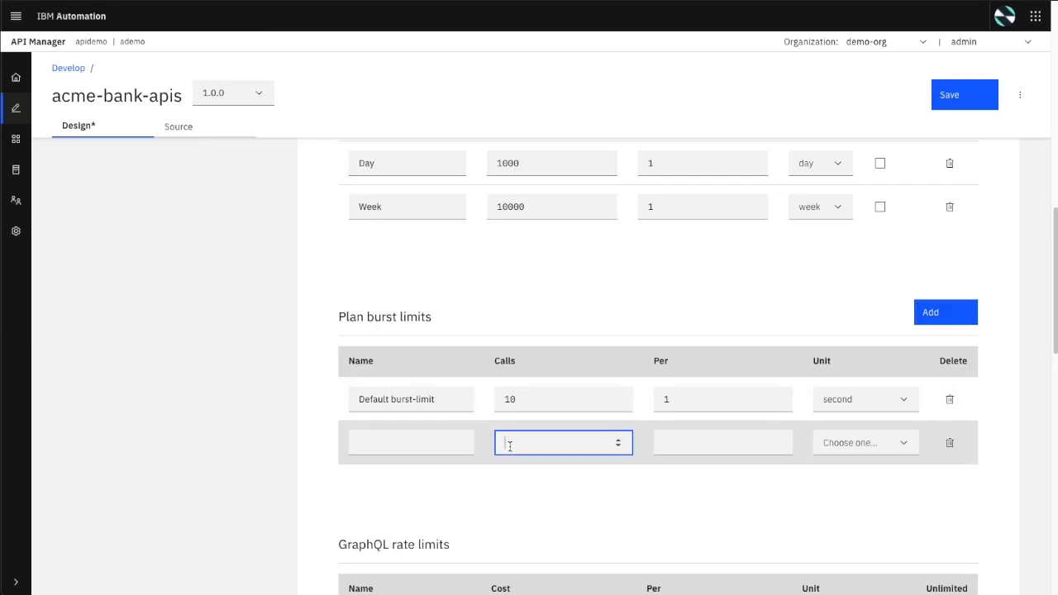
left_click(404, 445)
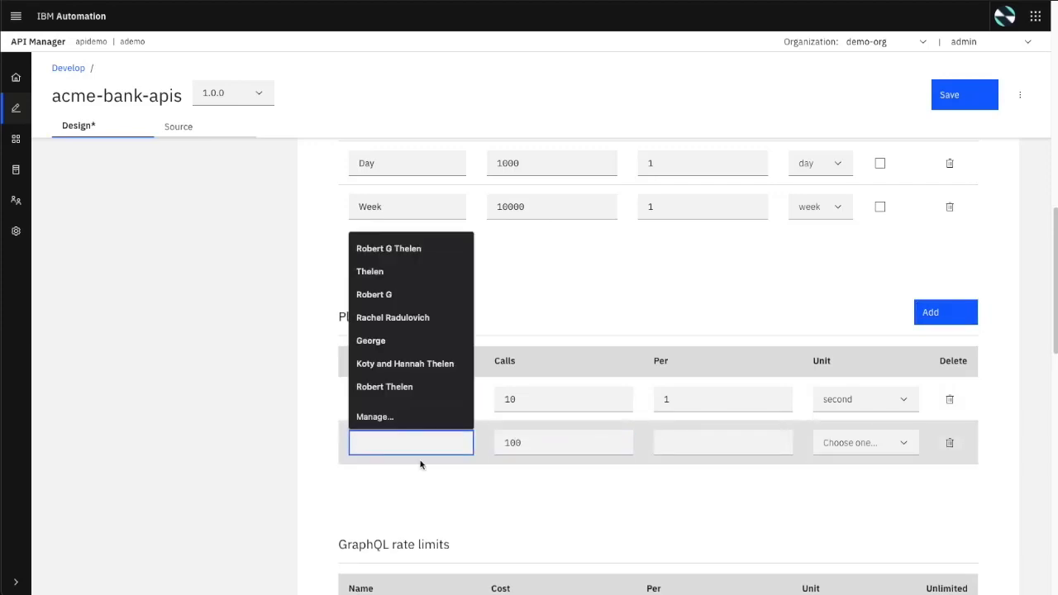
key("Escape")
left_click_drag(395, 399, 300, 397)
key("BackSpace")
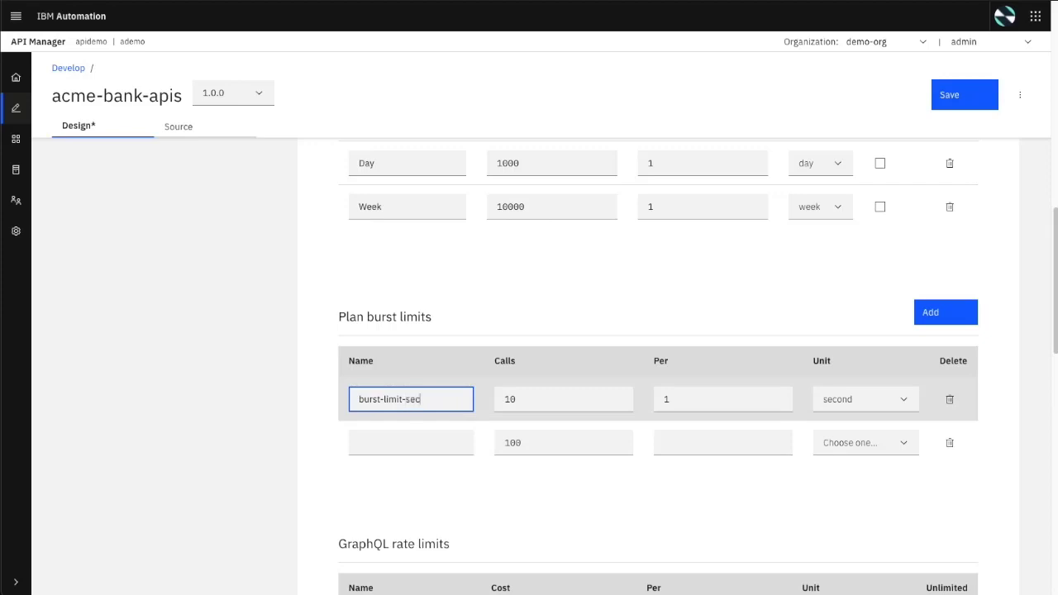
Name the new burst limit burst-minute and set its period to 1 minute
left_click(385, 438)
type("burst-minute")
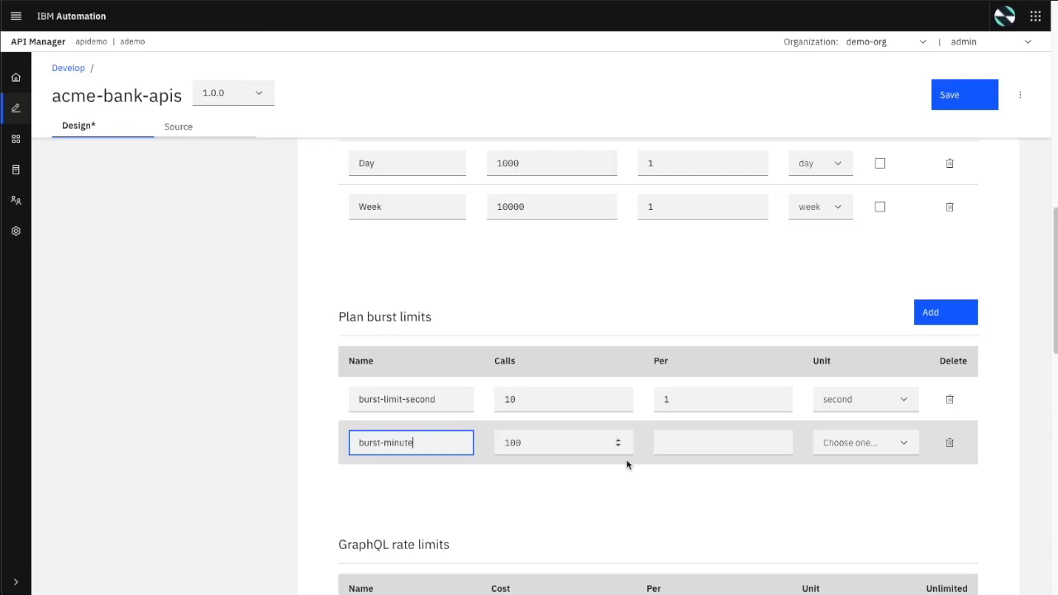
left_click(677, 443)
type("1")
left_click(831, 442)
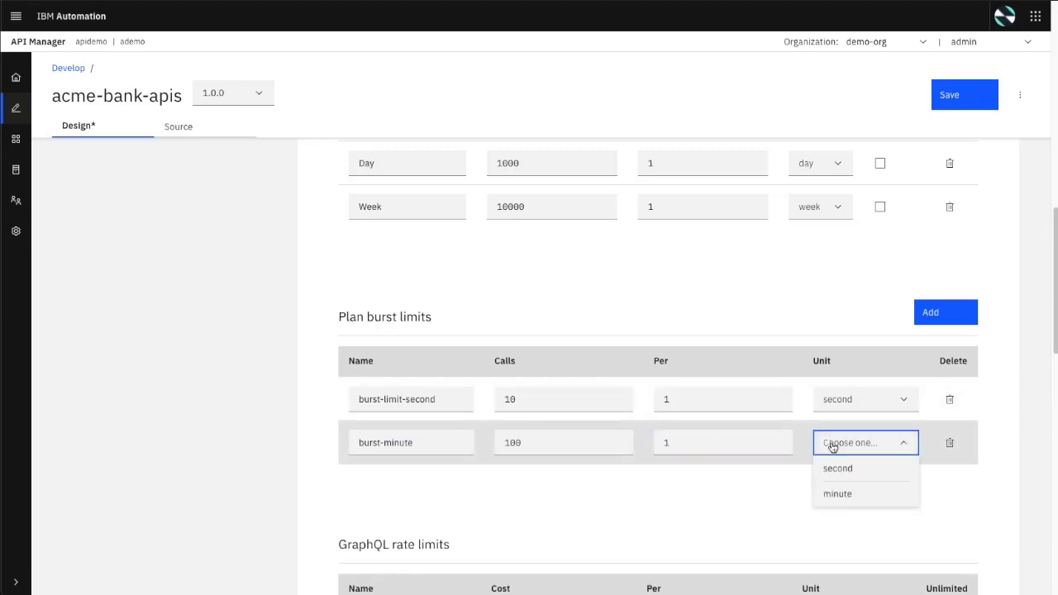
left_click(837, 494)
Set the graphql-field-cost and graphql-type-cost rate limits to a cost of 10 per 1 second each
scroll(754, 507, "down", 3)
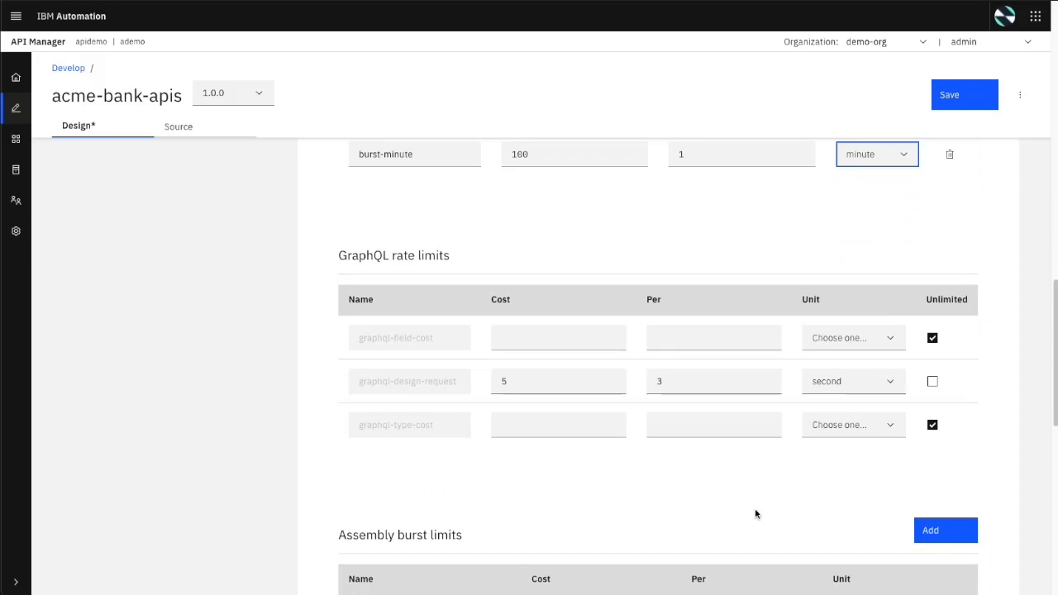
scroll(562, 356, "down", 1)
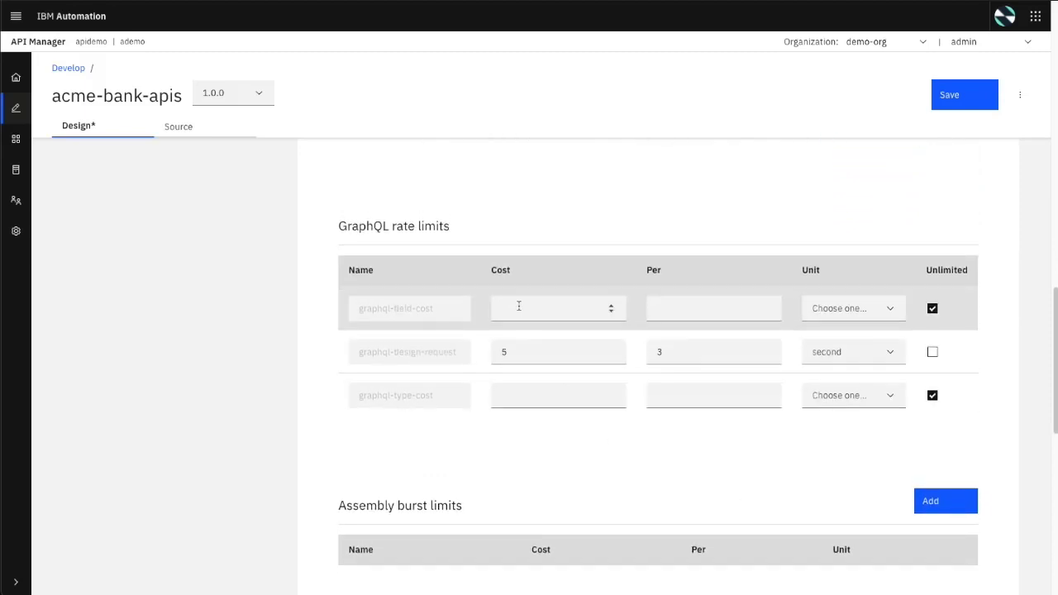
left_click(566, 318)
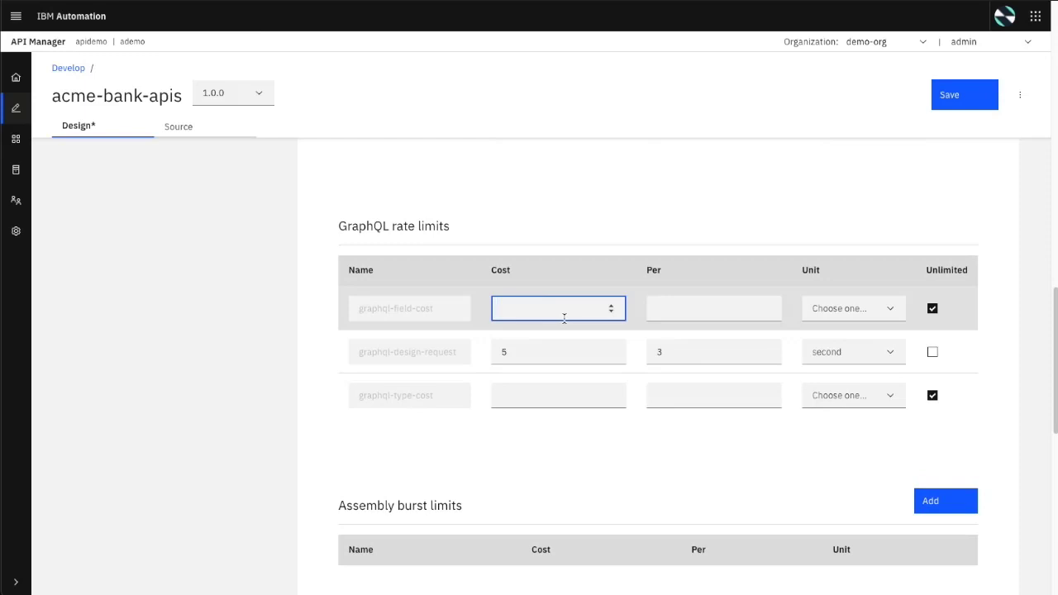
left_click(529, 396)
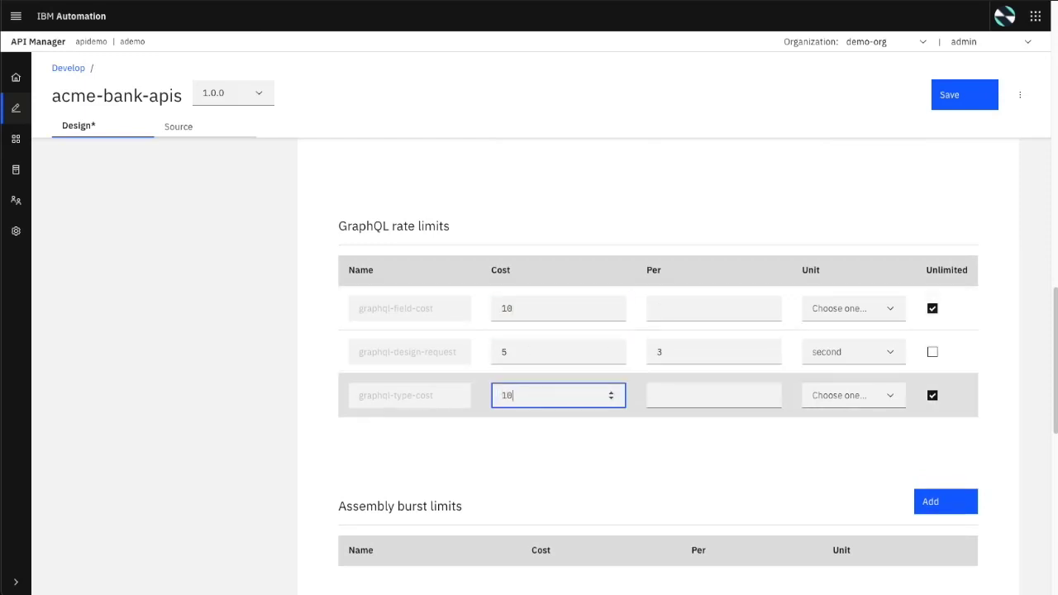
left_click(715, 317)
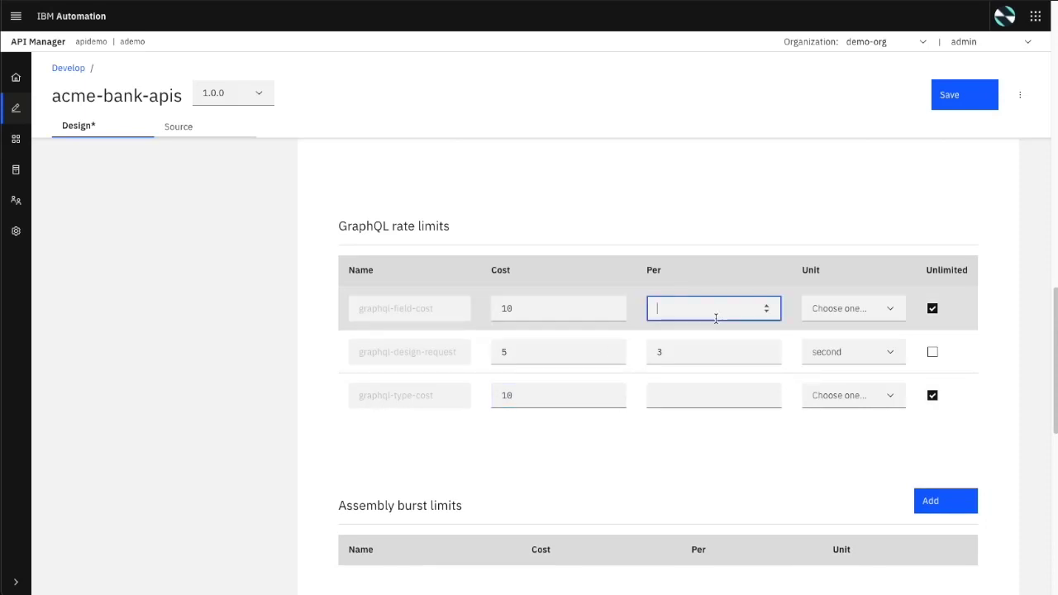
left_click(708, 394)
type("1")
left_click(859, 308)
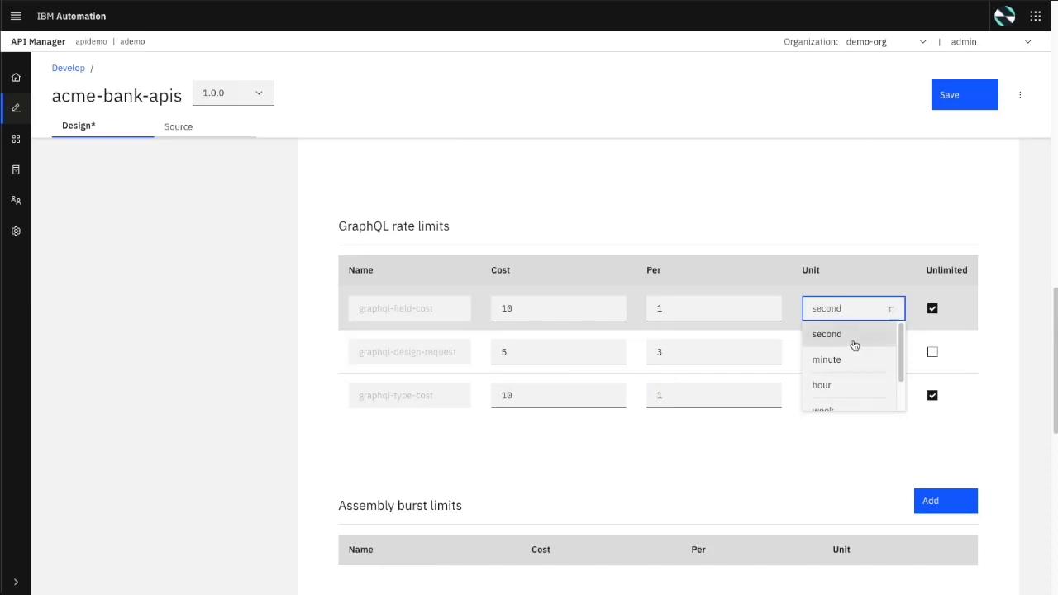
left_click(854, 344)
left_click(843, 395)
left_click(840, 423)
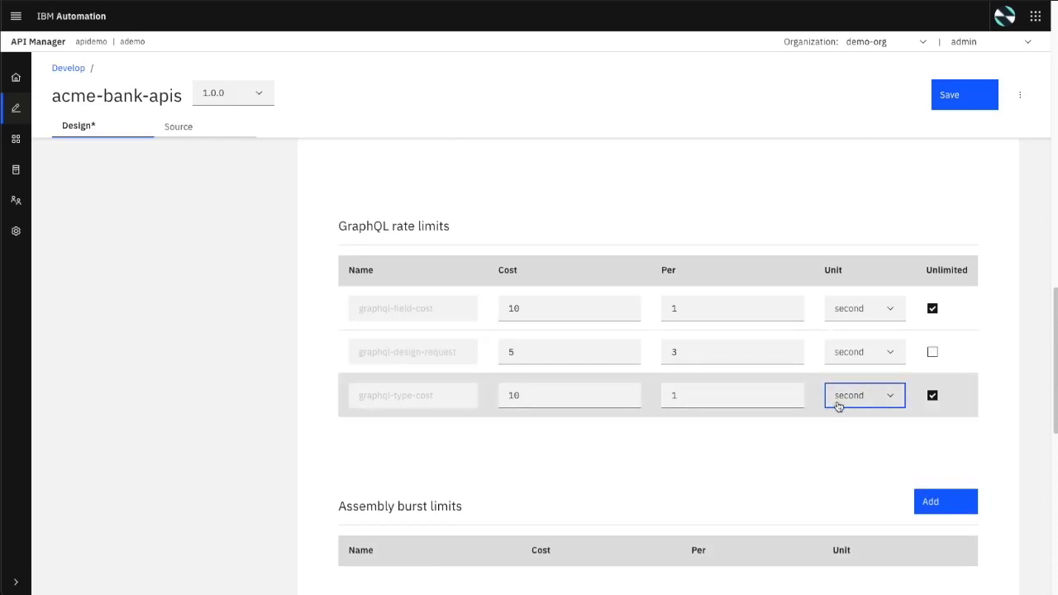
Raise the cost of the graphql-field-cost and graphql-type-cost limits to 100
scroll(567, 429, "up", 1)
scroll(566, 428, "down", 1)
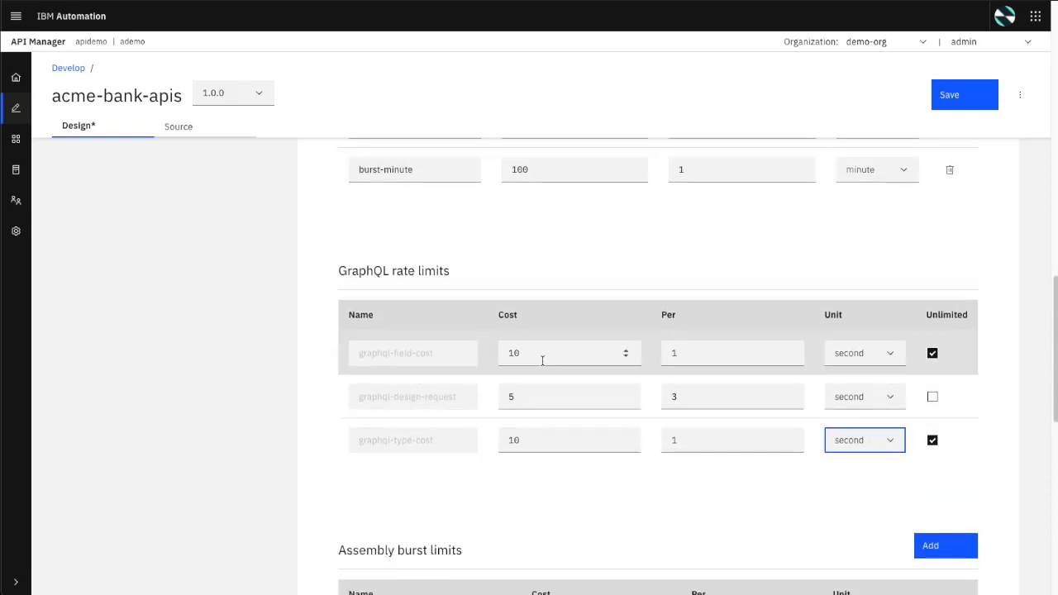
left_click(542, 359)
left_click(537, 433)
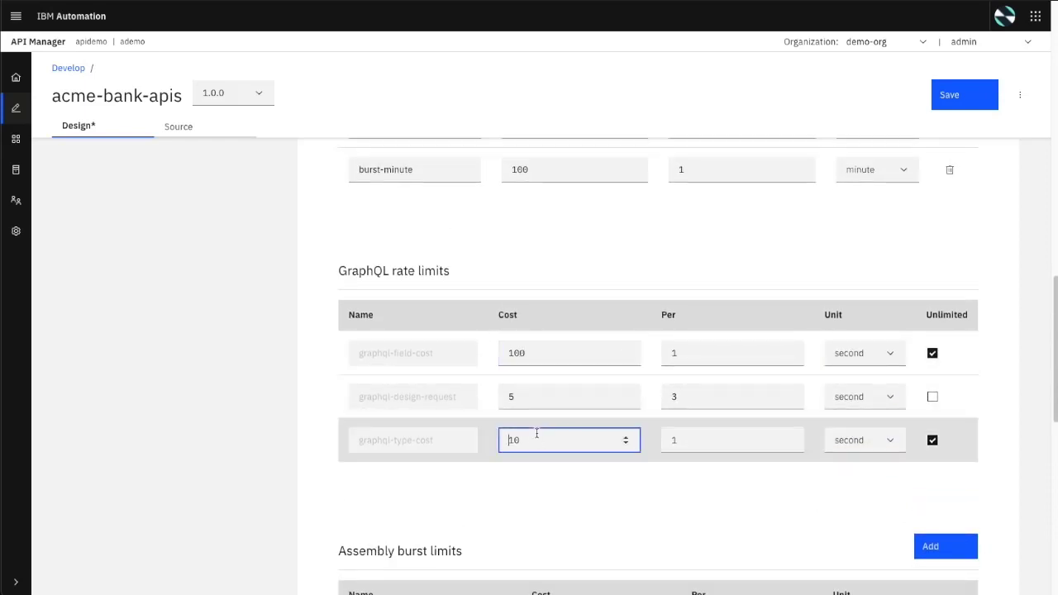
Add an assembly burst limit to the plan with second as its unit
scroll(520, 533, "down", 3)
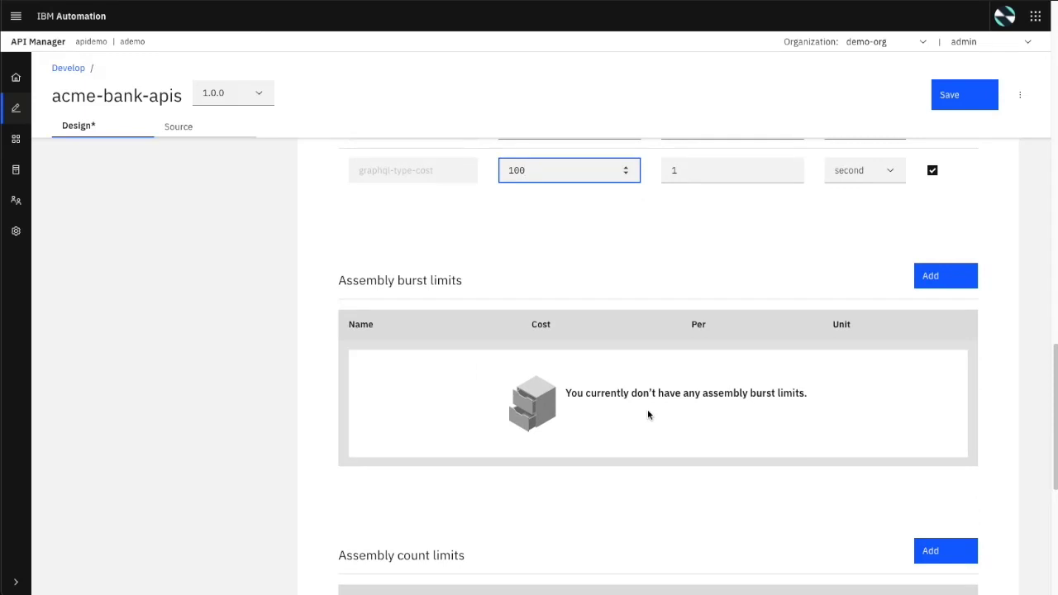
scroll(647, 409, "down", 5)
scroll(647, 409, "up", 2)
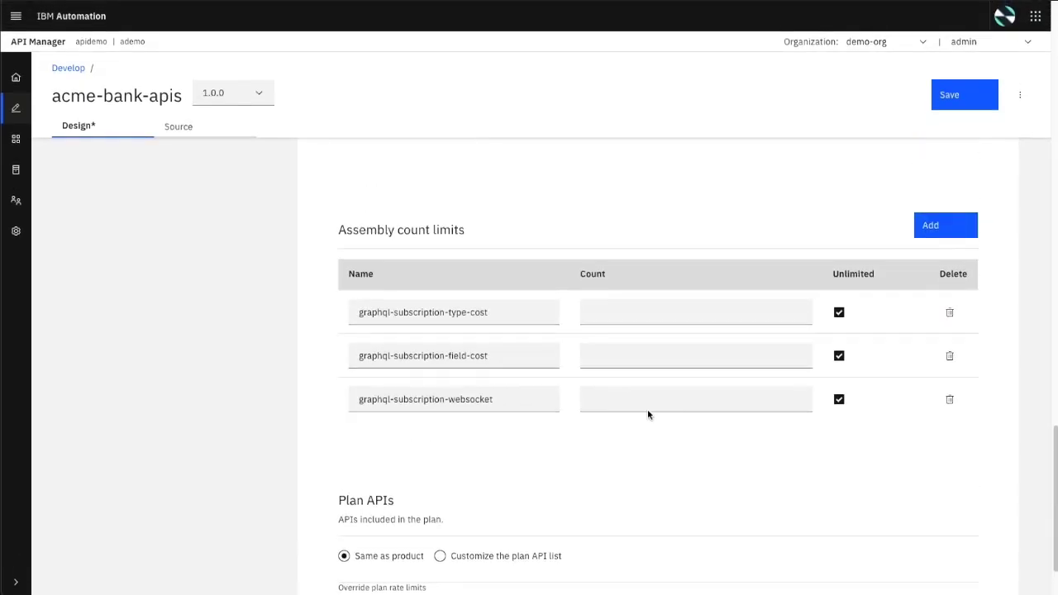
scroll(647, 410, "up", 1)
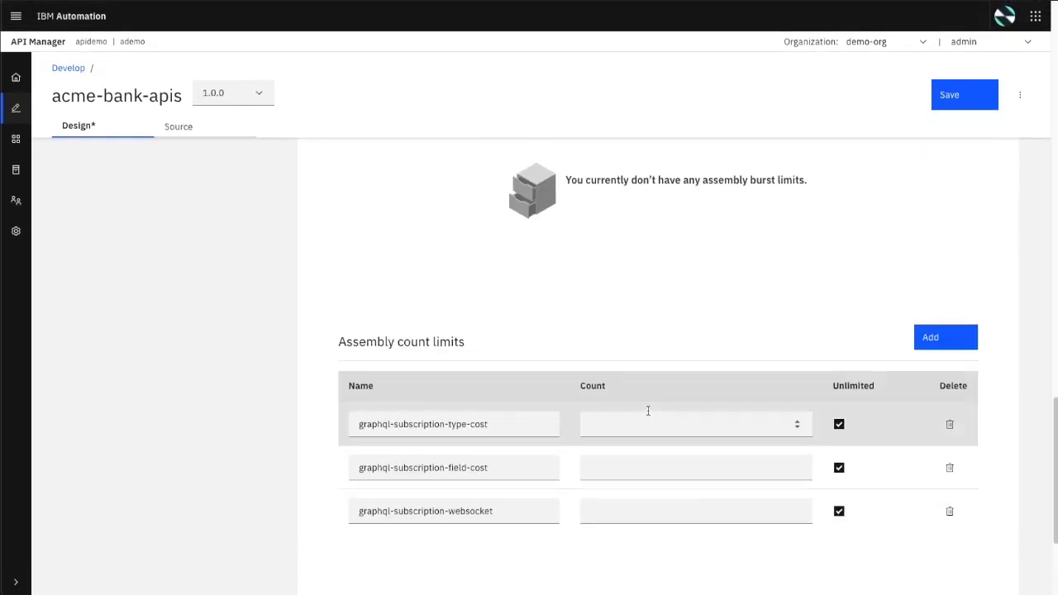
scroll(648, 410, "up", 2)
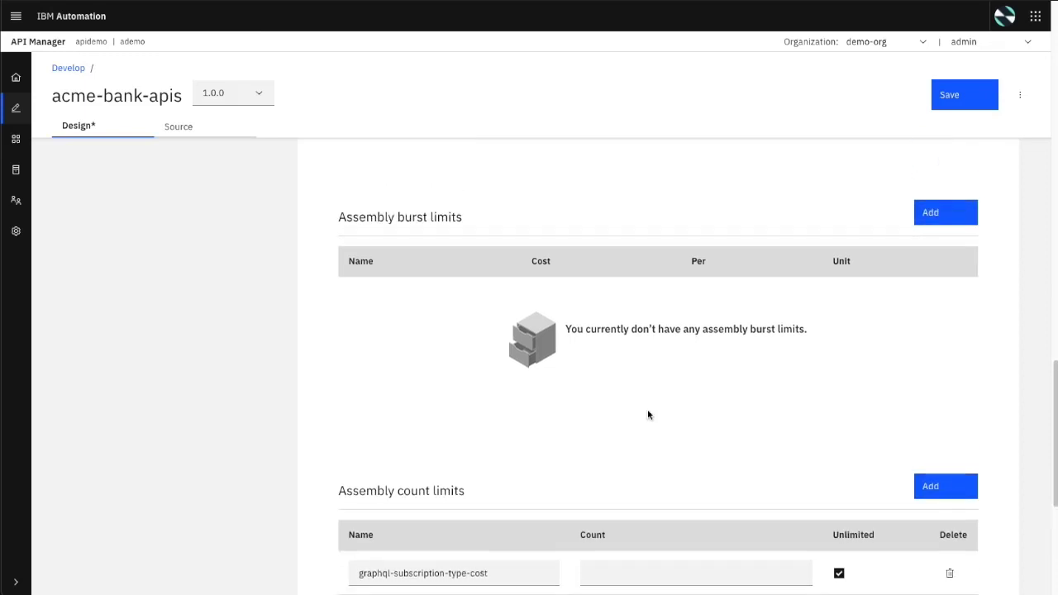
left_click(945, 214)
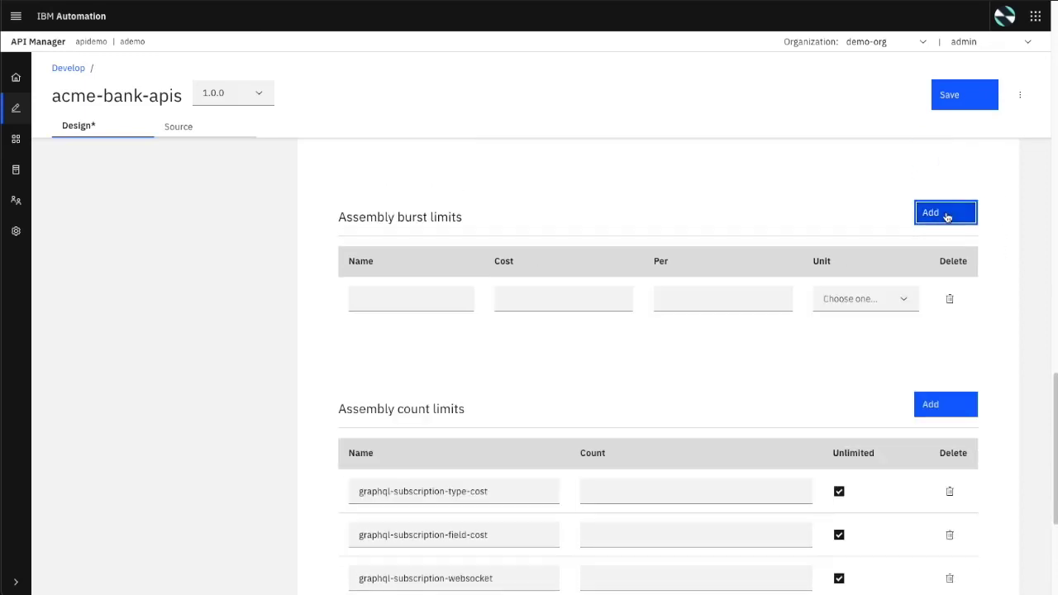
left_click(364, 286)
left_click(869, 299)
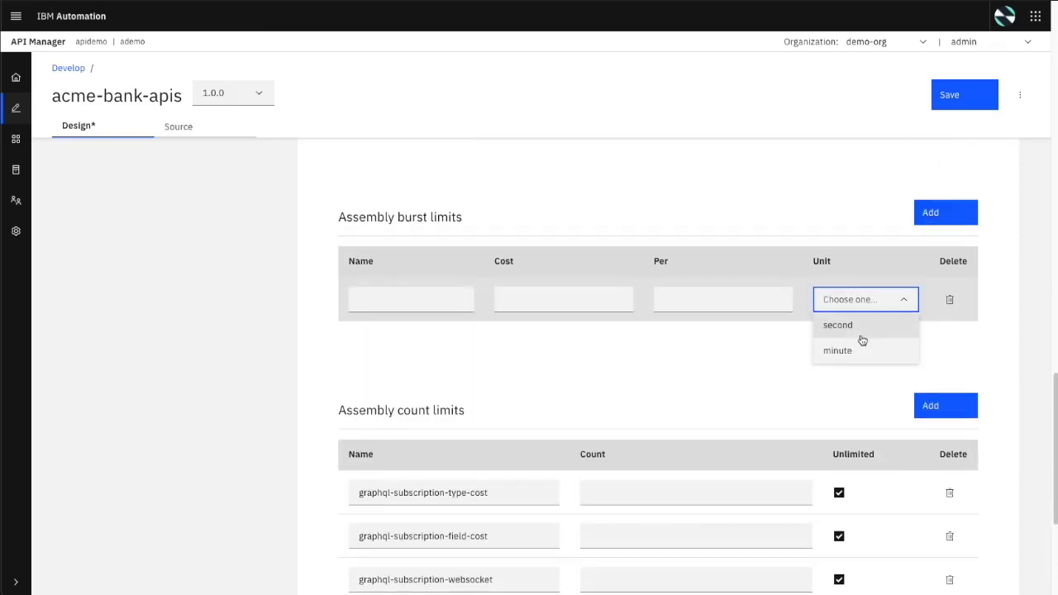
left_click(862, 327)
Name the assembly burst limit Get and set it to a cost of 10 per 1, keeping second as the unit
left_click(400, 302)
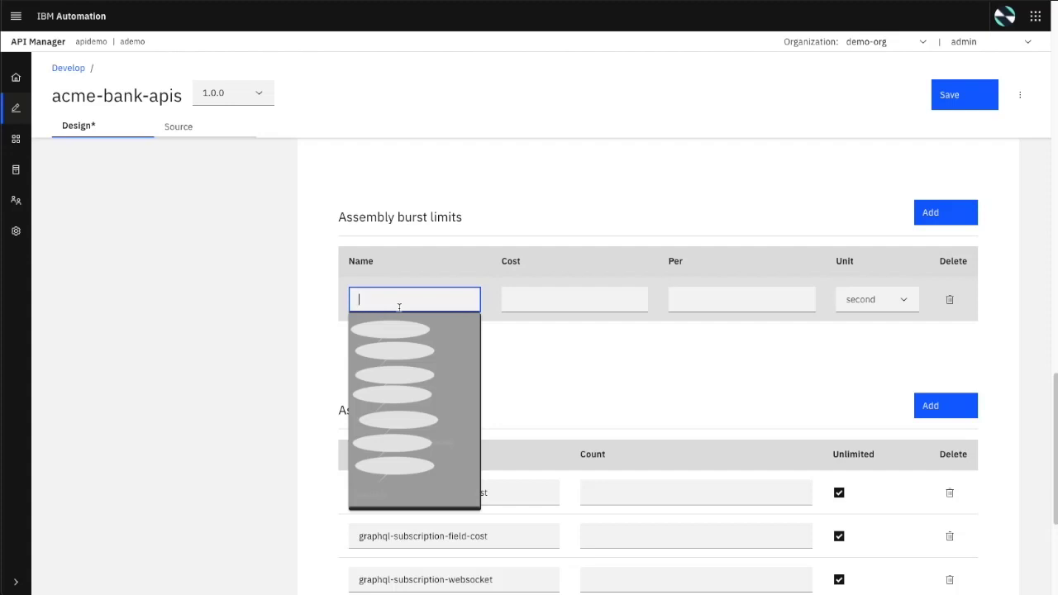
type("Get")
key("Tab")
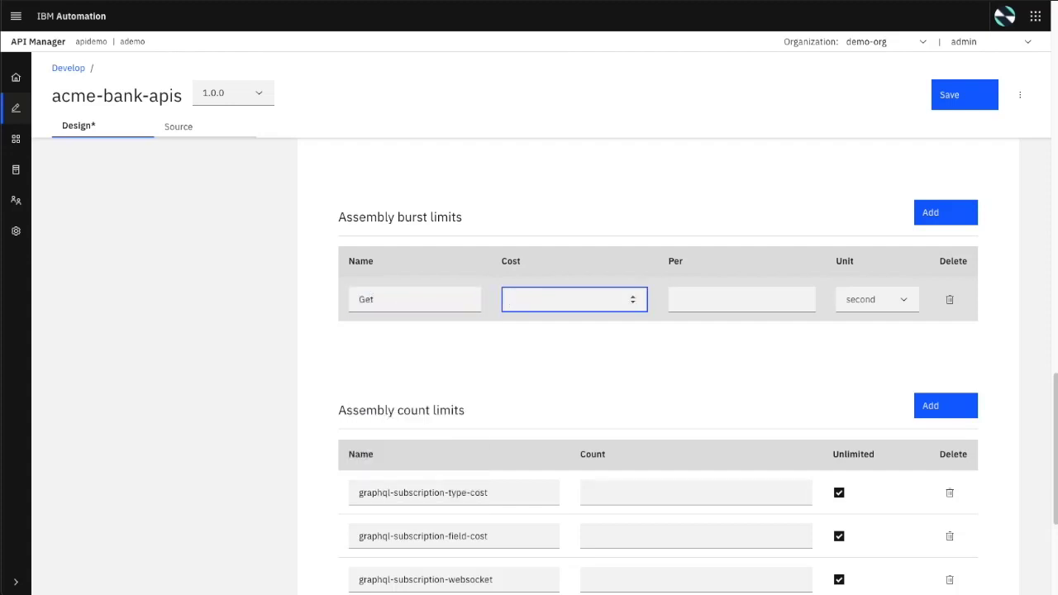
left_click(698, 295)
left_click(864, 298)
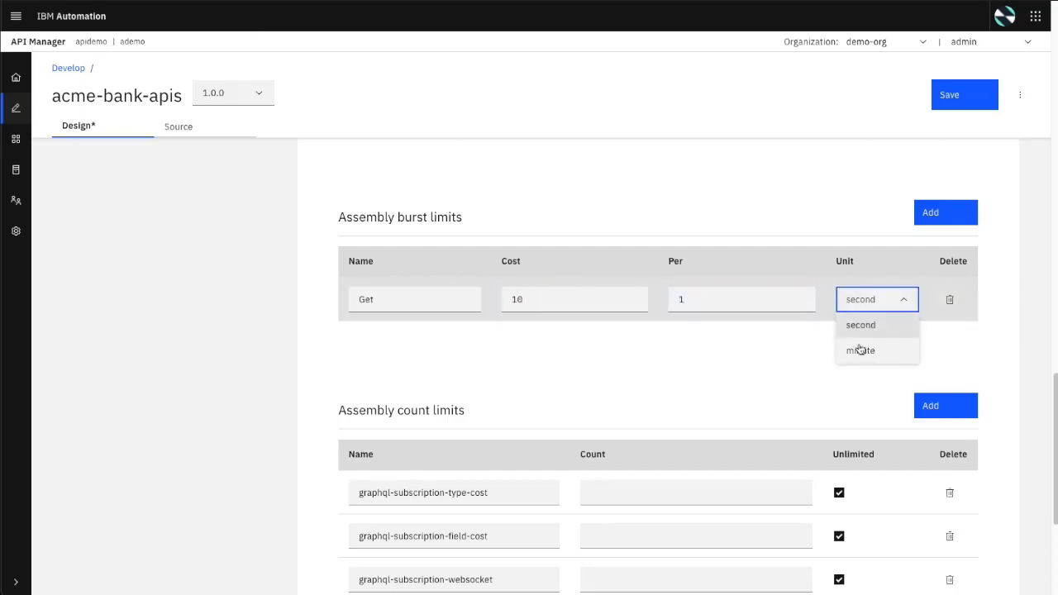
left_click(873, 333)
left_click(959, 211)
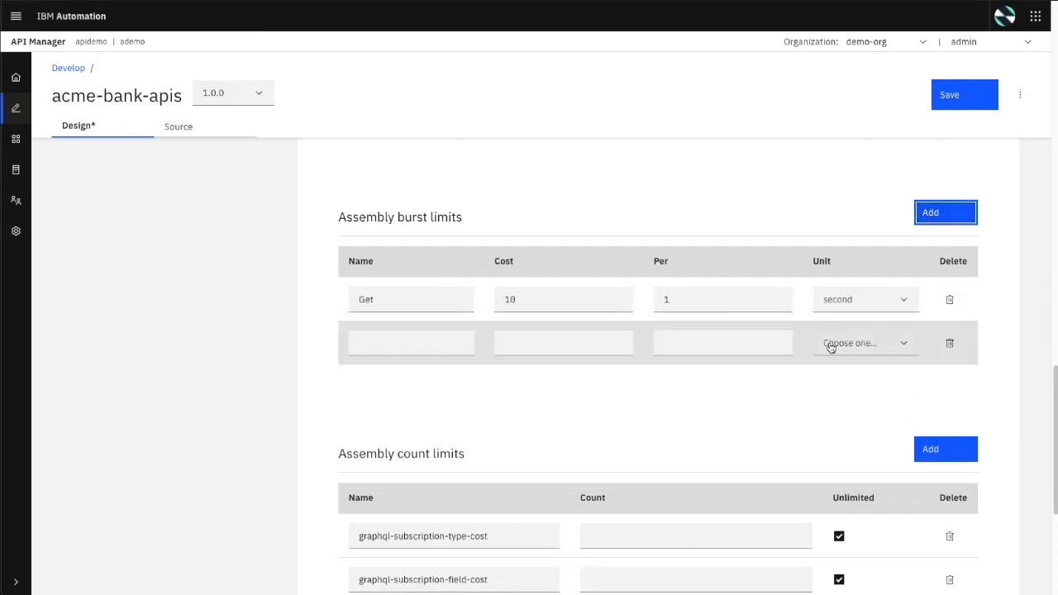
scroll(969, 314, "down", 1)
left_click(949, 310)
Switch the APIs included in the Premium Plan from the product's list to a customized plan API list
scroll(765, 342, "down", 3)
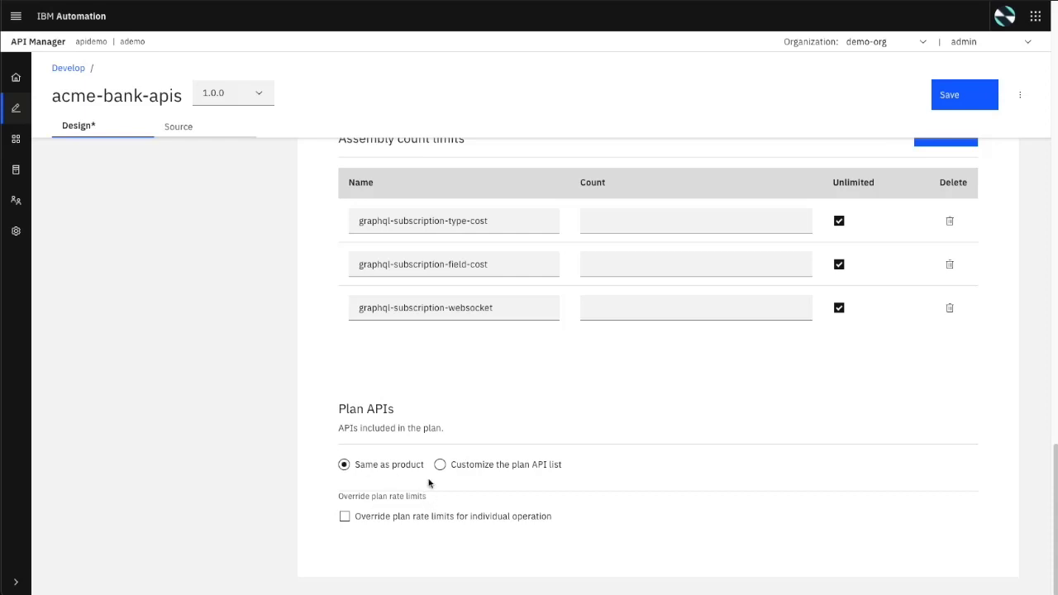
left_click(438, 464)
scroll(694, 450, "down", 3)
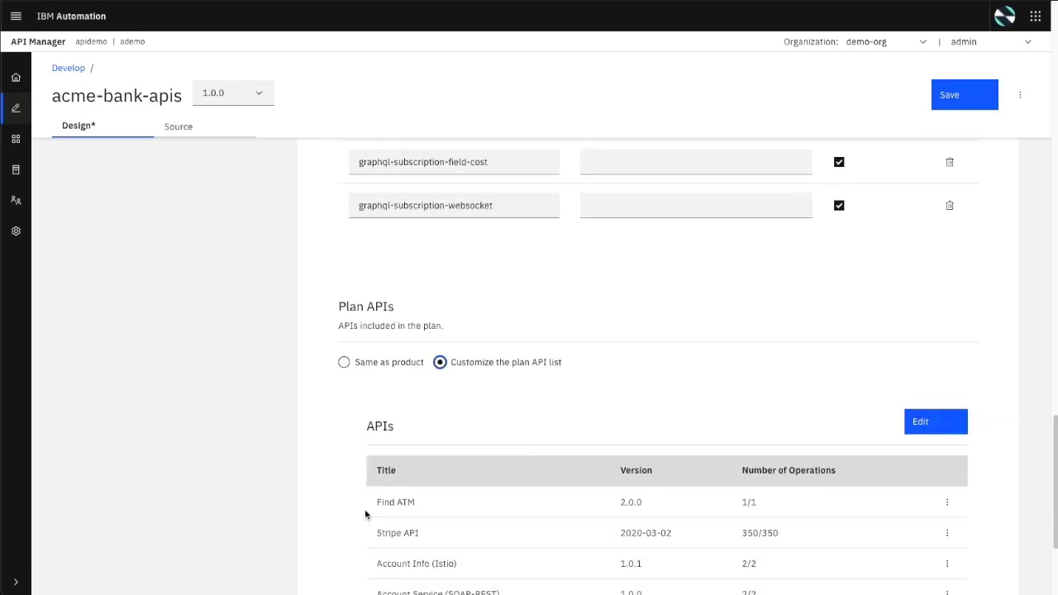
Examine the actions offered for the Find ATM API and the rest of the plan's API list
left_click(946, 441)
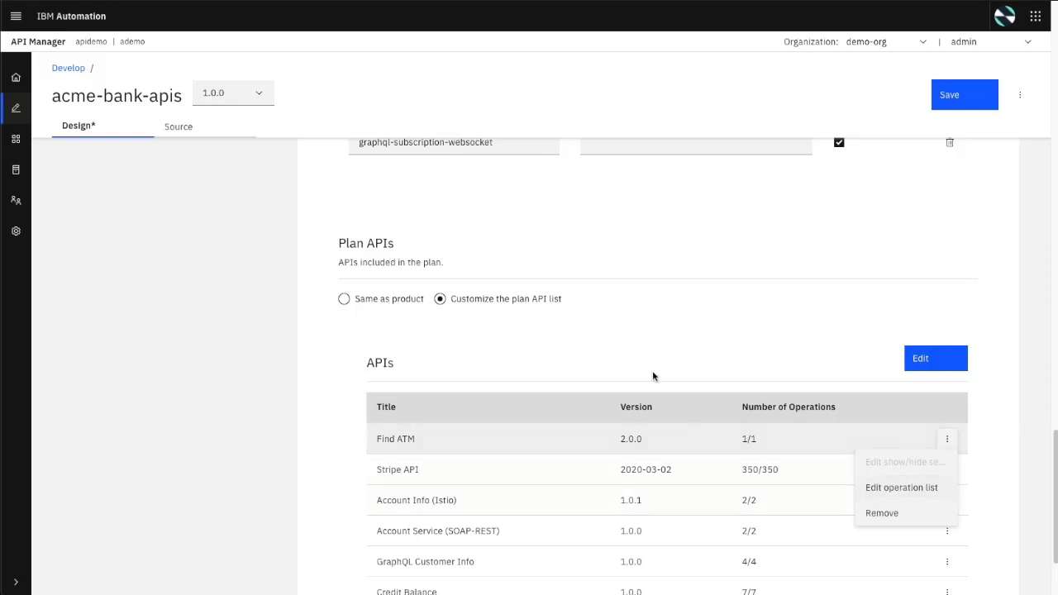
left_click(732, 373)
scroll(738, 441, "down", 3)
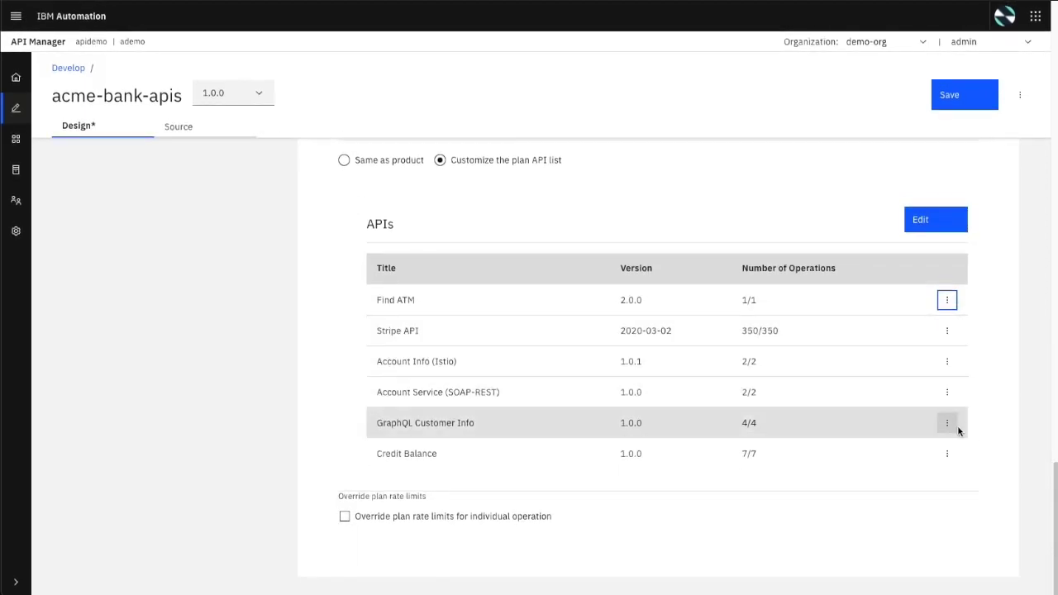
Inspect the operations included for the Credit Balance API in the plan's API list, leaving the selection as it is
left_click(949, 427)
left_click(927, 361)
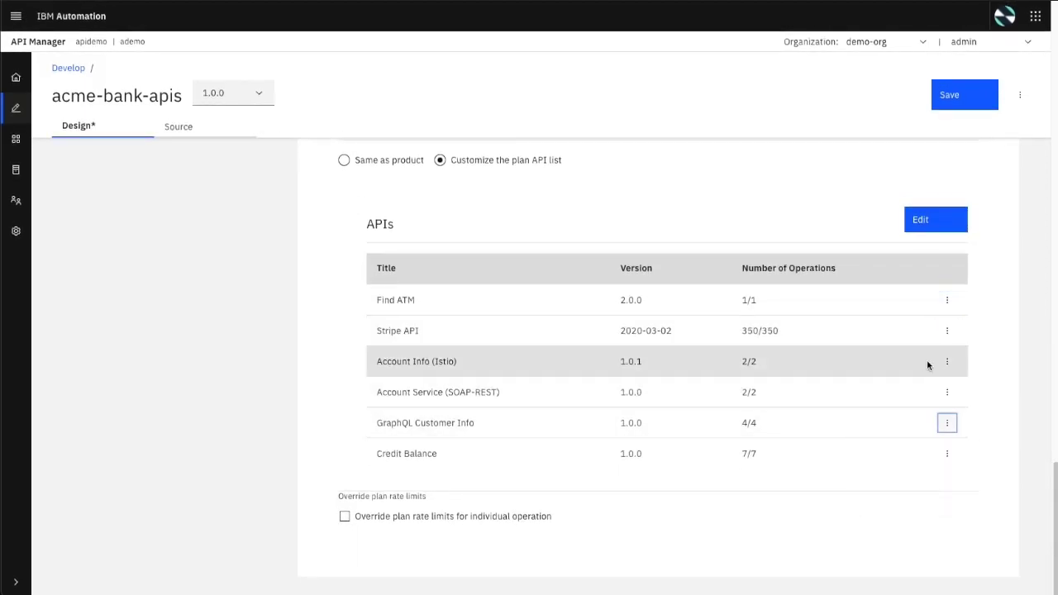
left_click(948, 454)
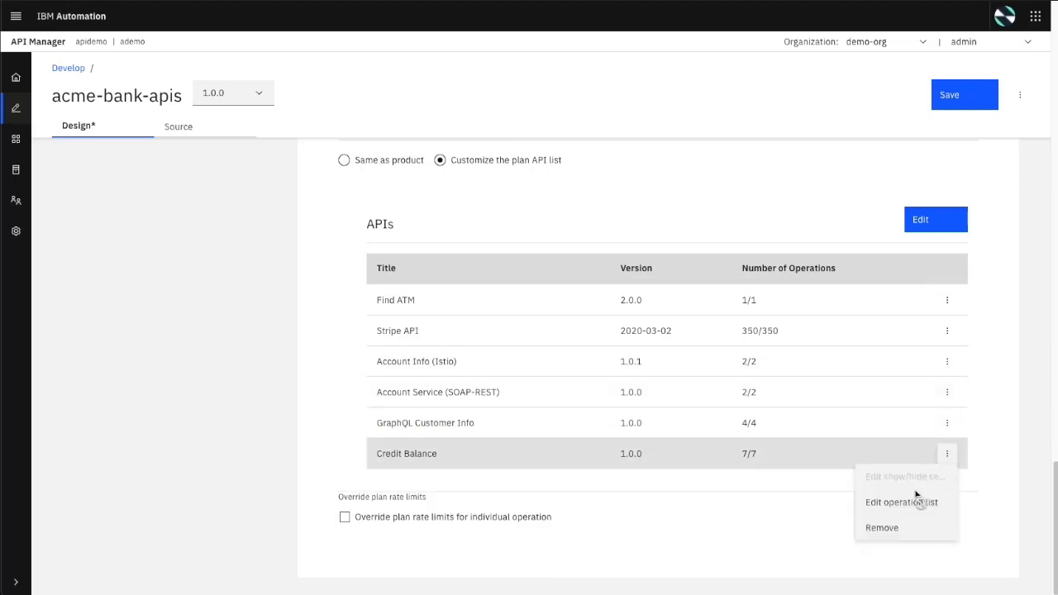
left_click(907, 503)
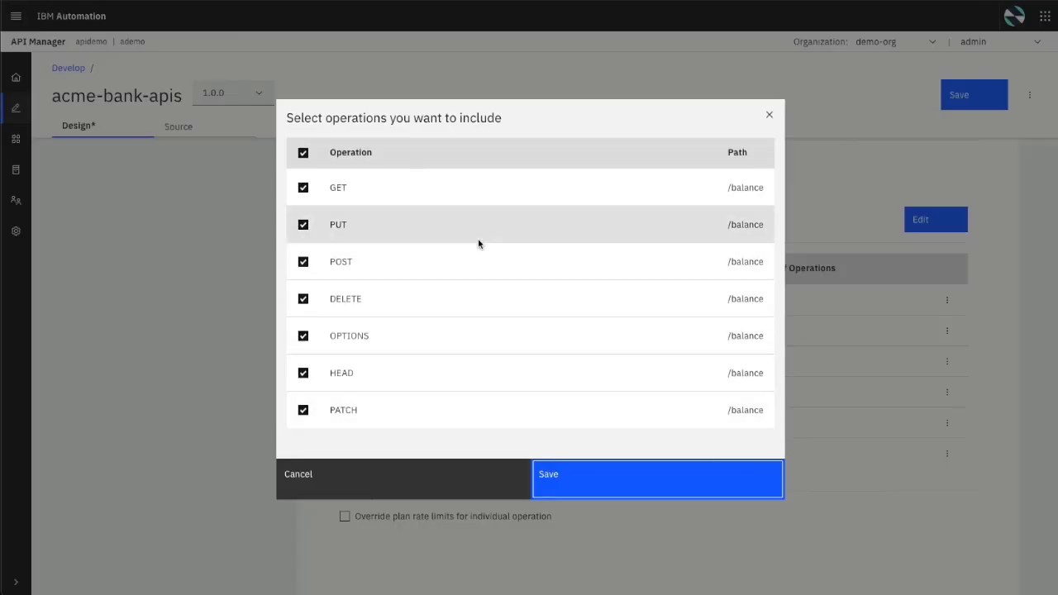
left_click(769, 115)
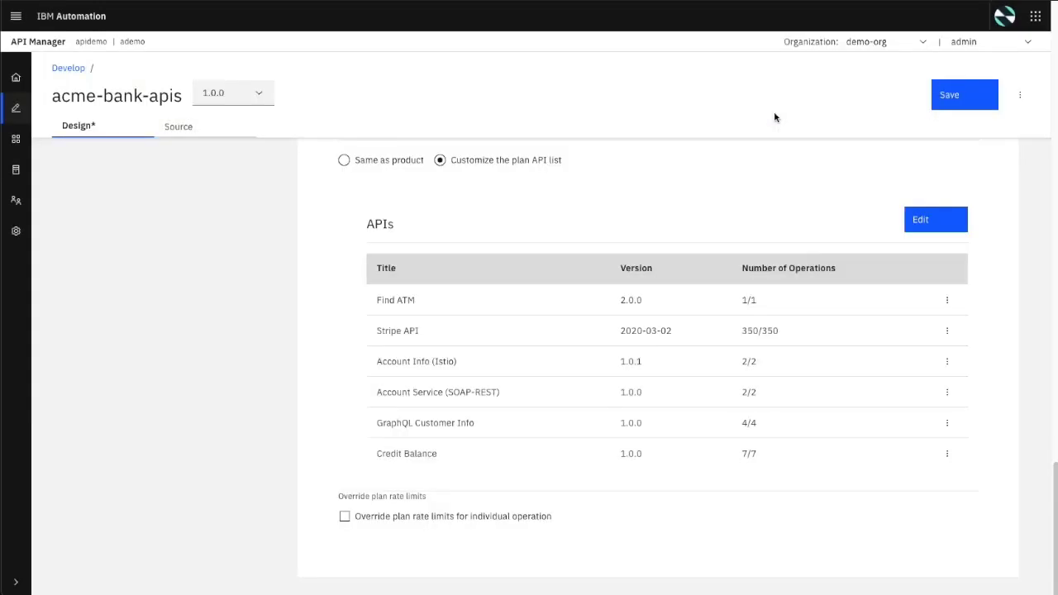
Save the Premium Plan in the acme-bank-apis product
scroll(779, 206, "up", 10)
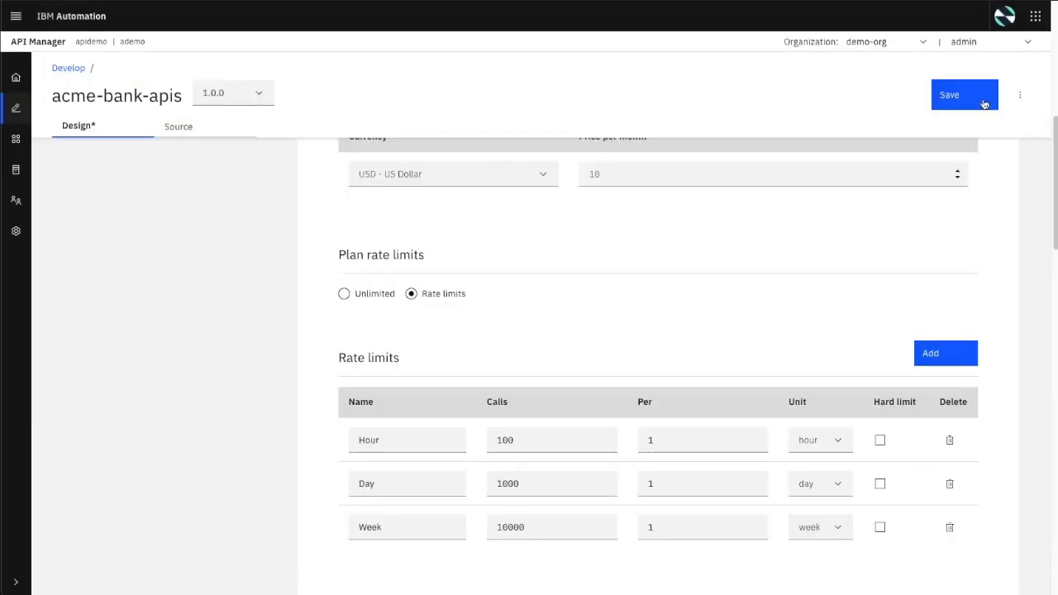
scroll(909, 201, "up", 3)
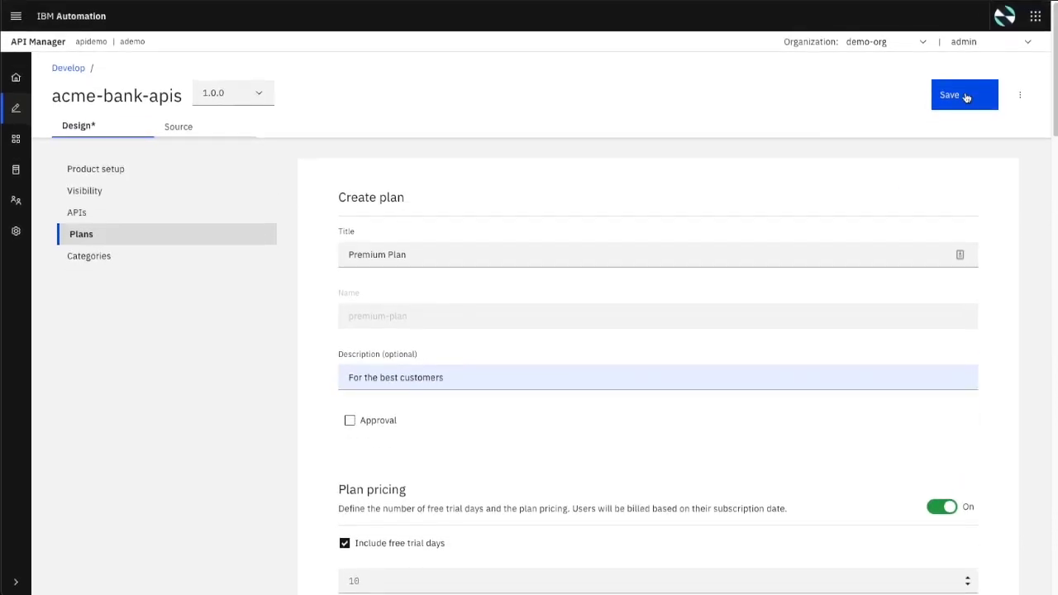
left_click(964, 94)
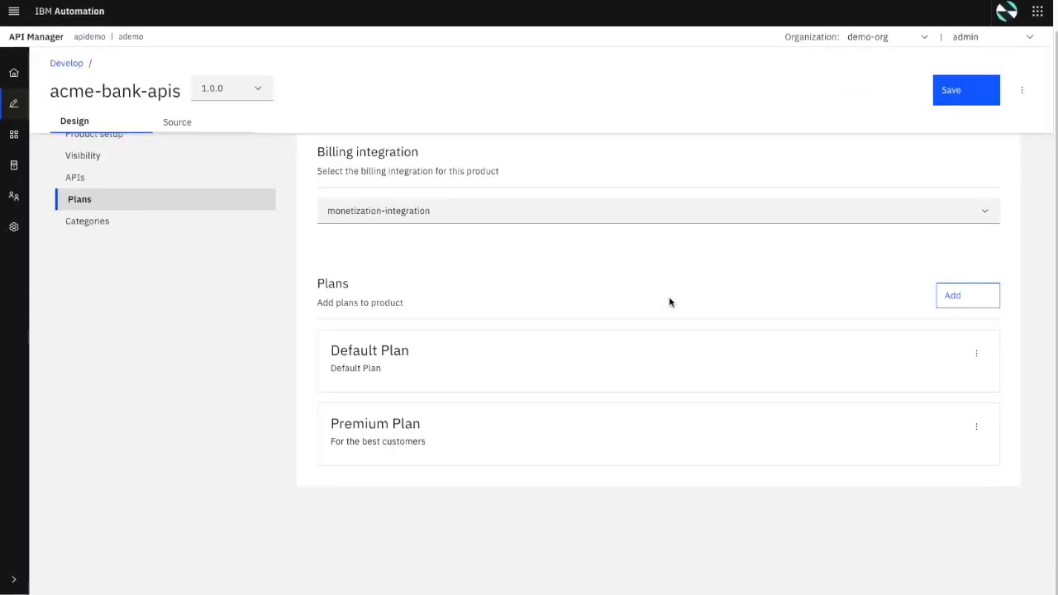
Publish version 1.0.0 of the acme-bank-apis product to the Prod catalog with the default gateway services
left_click(1023, 96)
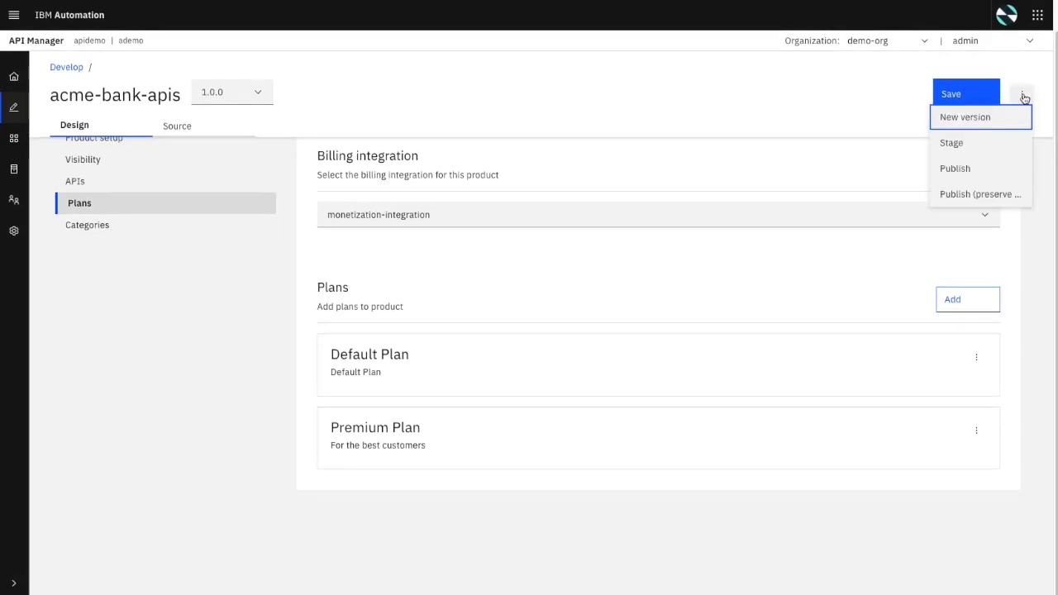
left_click(977, 169)
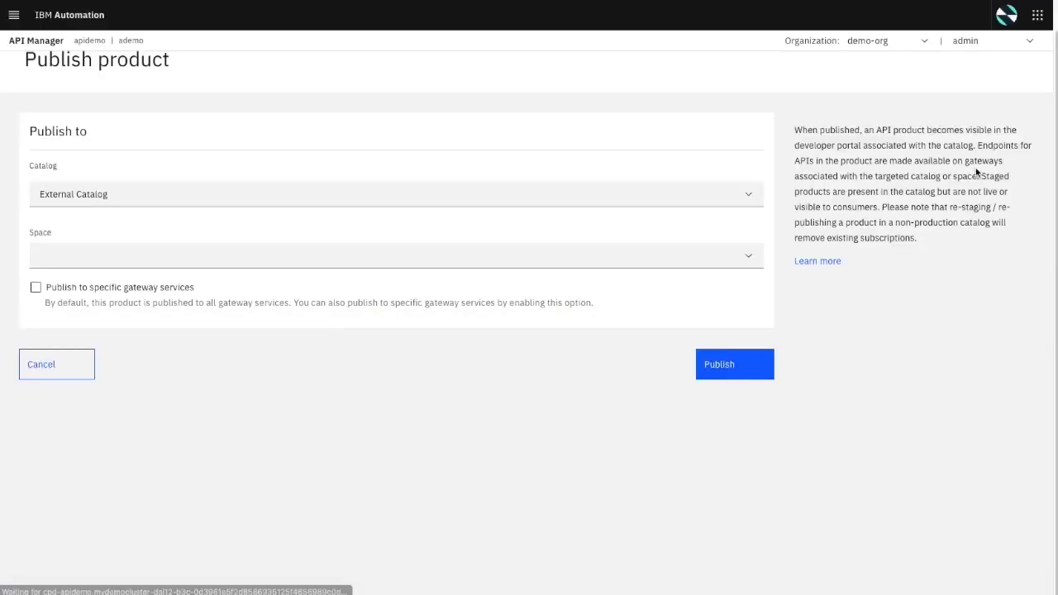
left_click(474, 191)
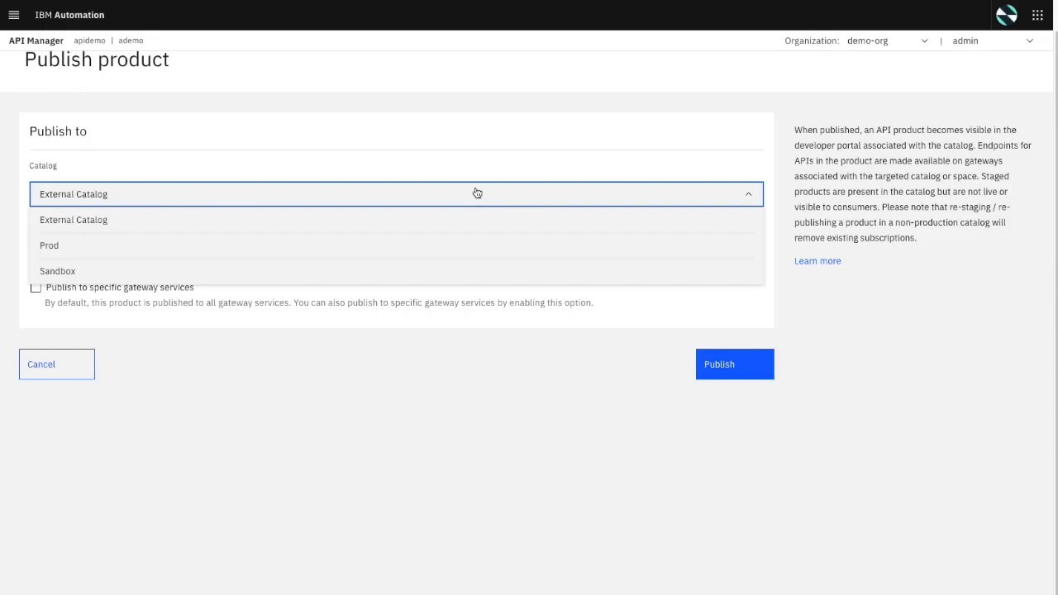
left_click(438, 248)
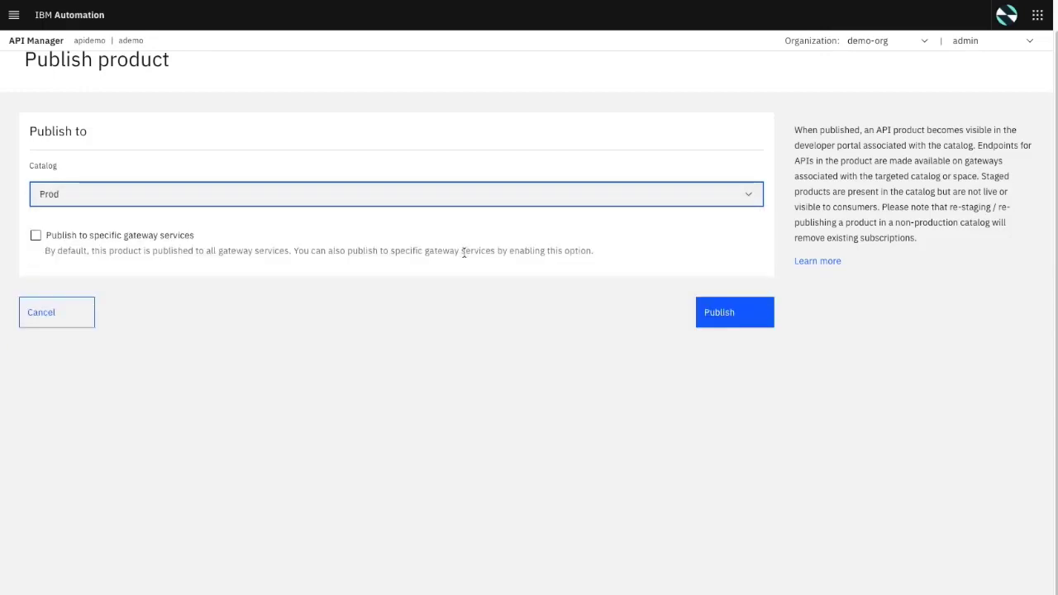
left_click(730, 319)
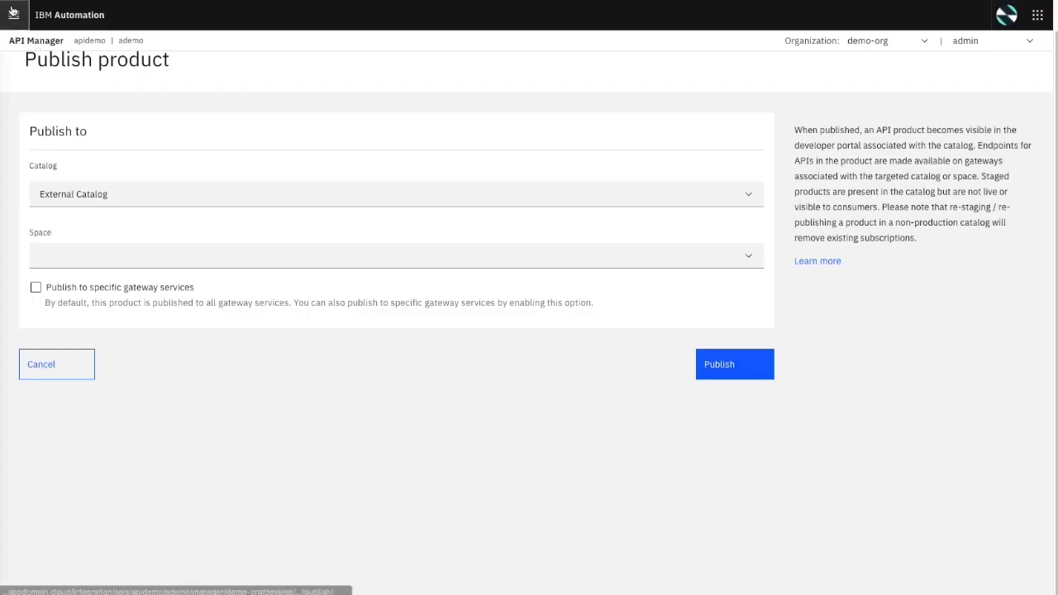
Leave the publishing page and examine the External Catalog's products, consumers and applications
left_click(13, 15)
left_click(14, 16)
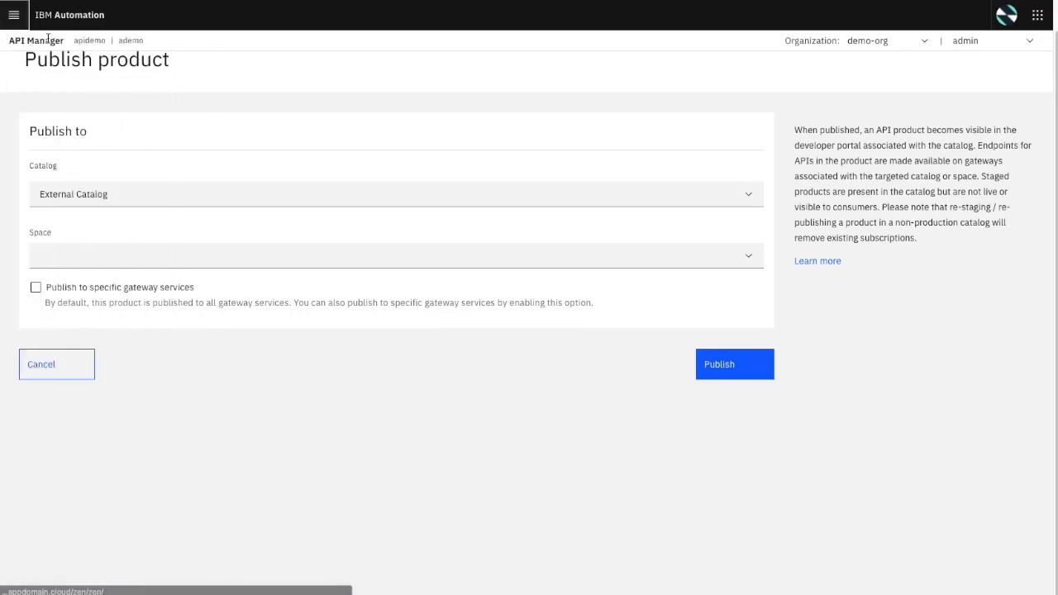
scroll(101, 84, "up", 1)
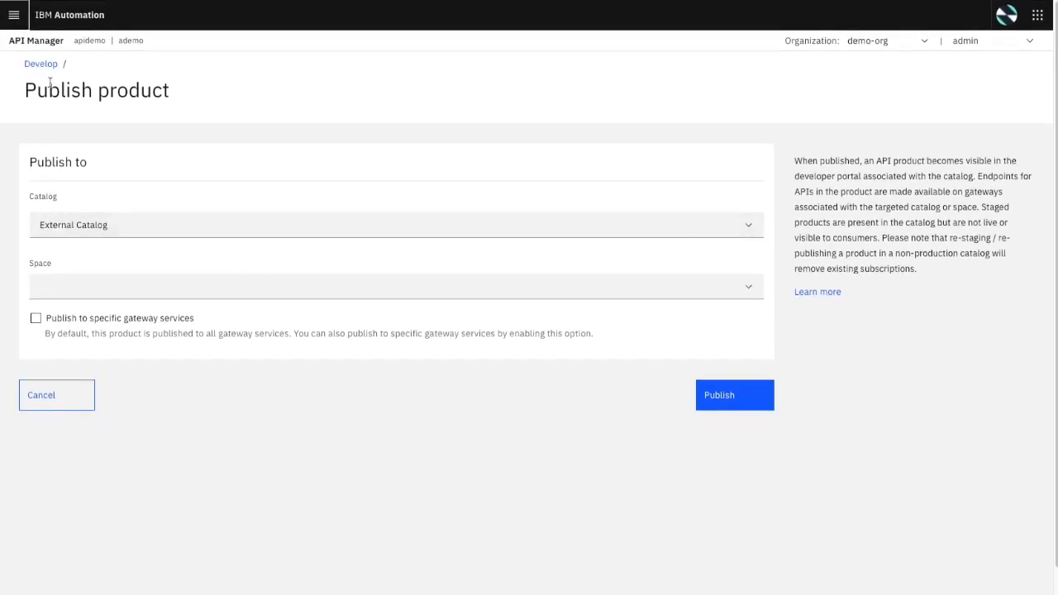
left_click(39, 65)
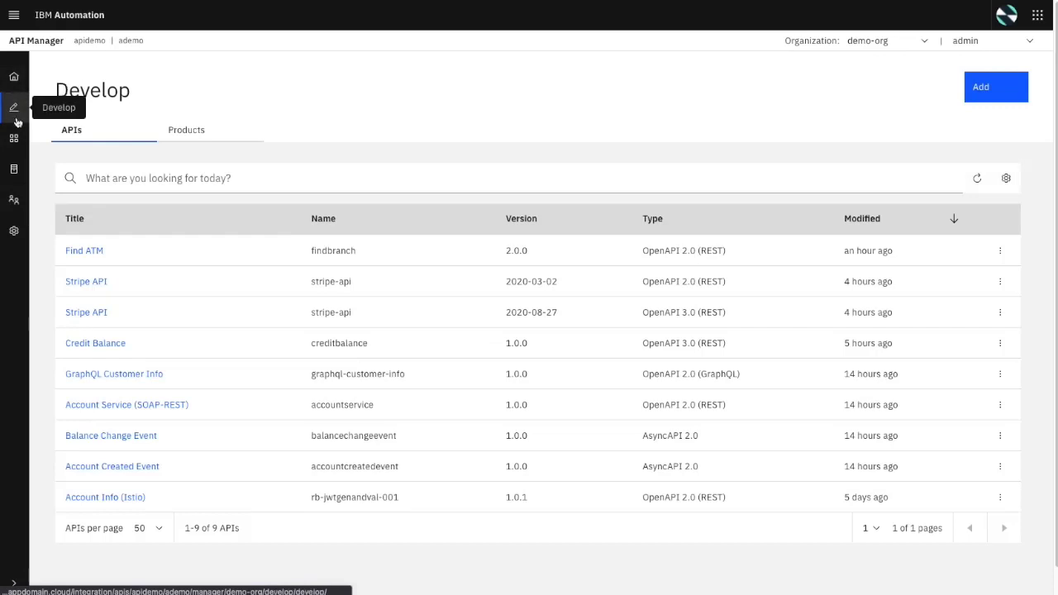
left_click(14, 139)
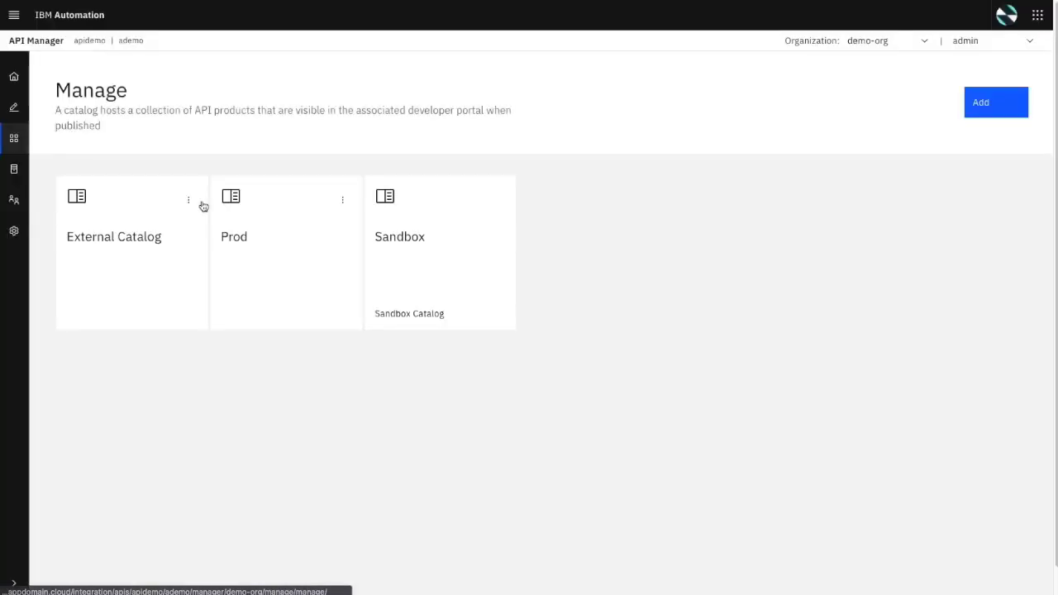
left_click(150, 263)
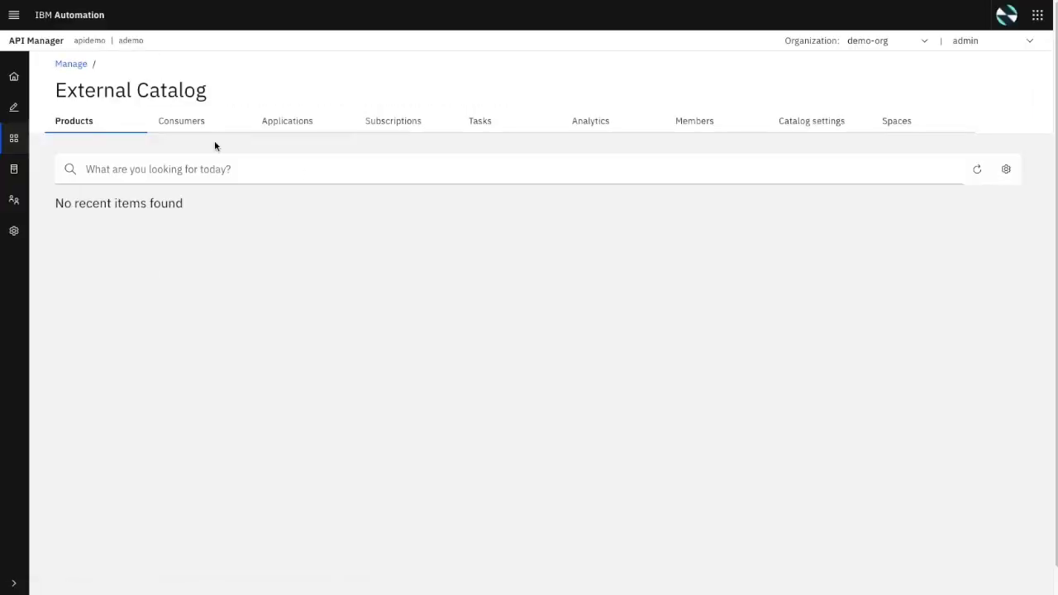
left_click(193, 129)
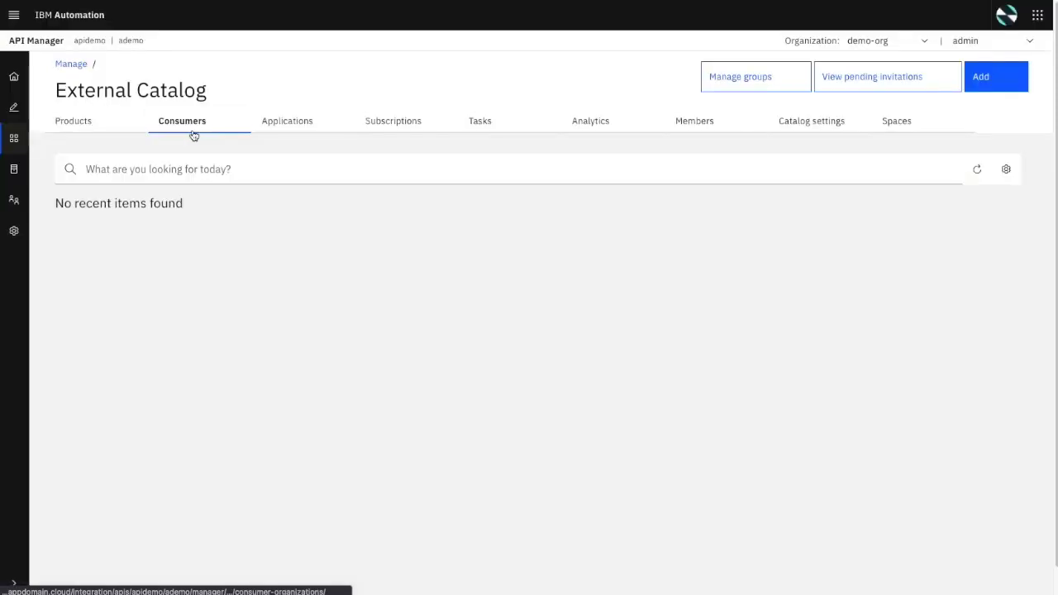
left_click(291, 129)
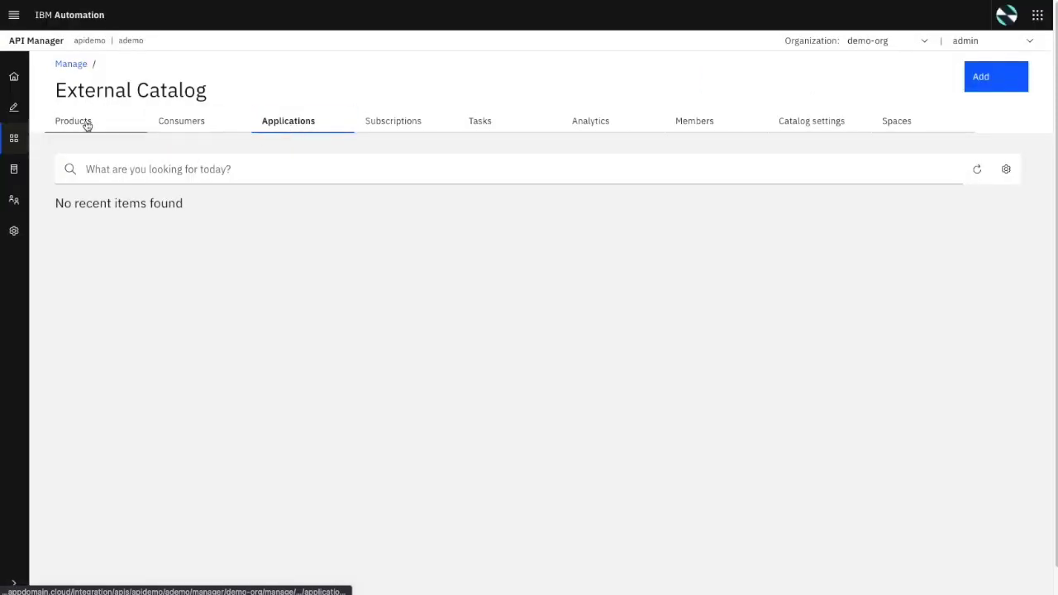
Look up the applications in the Prod catalog and view the subscriptions of test application
left_click(13, 138)
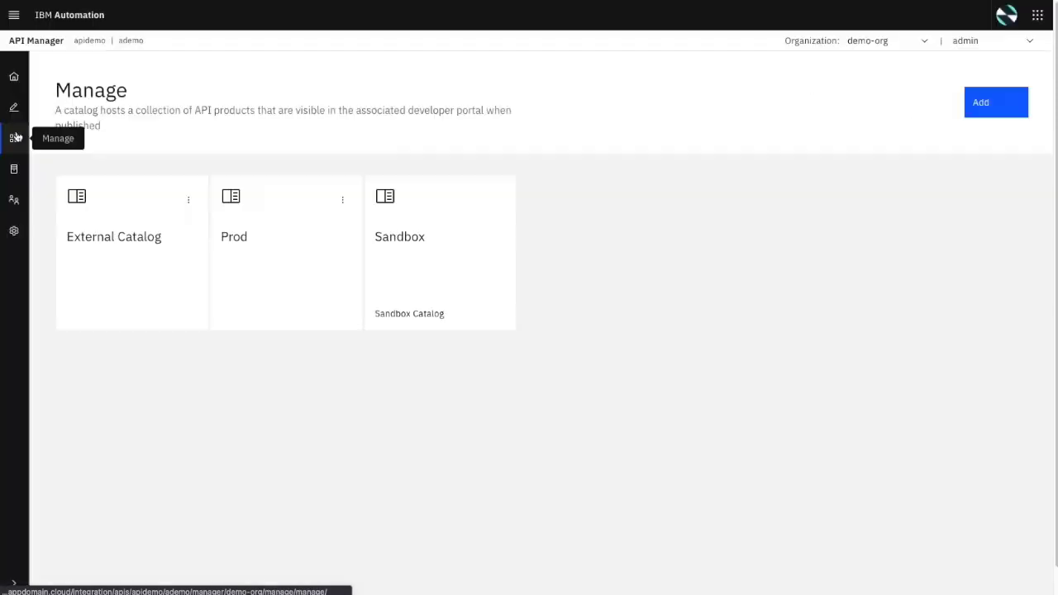
left_click(288, 257)
left_click(287, 123)
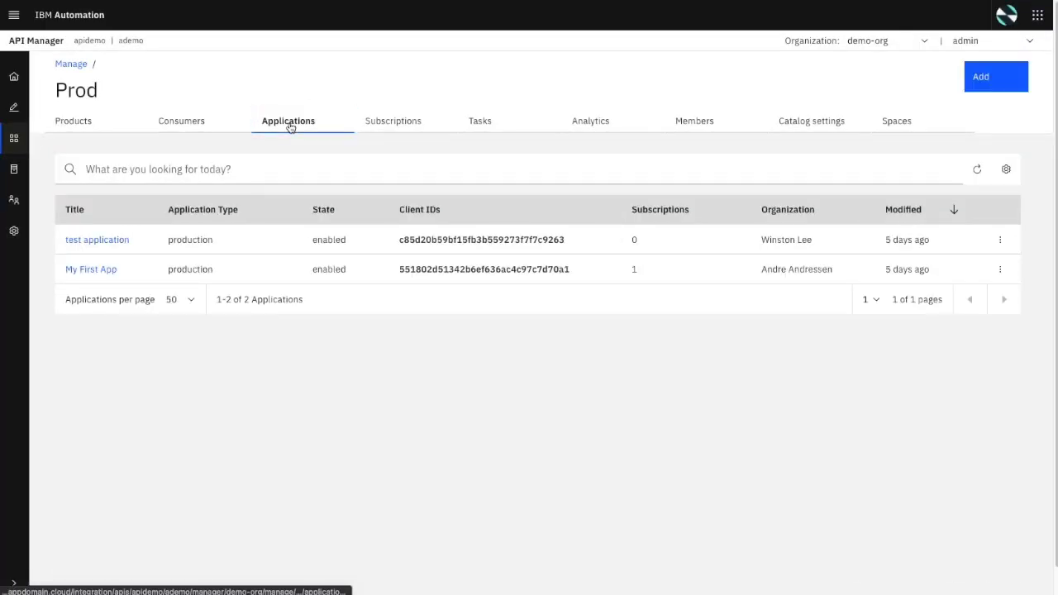
left_click(1000, 239)
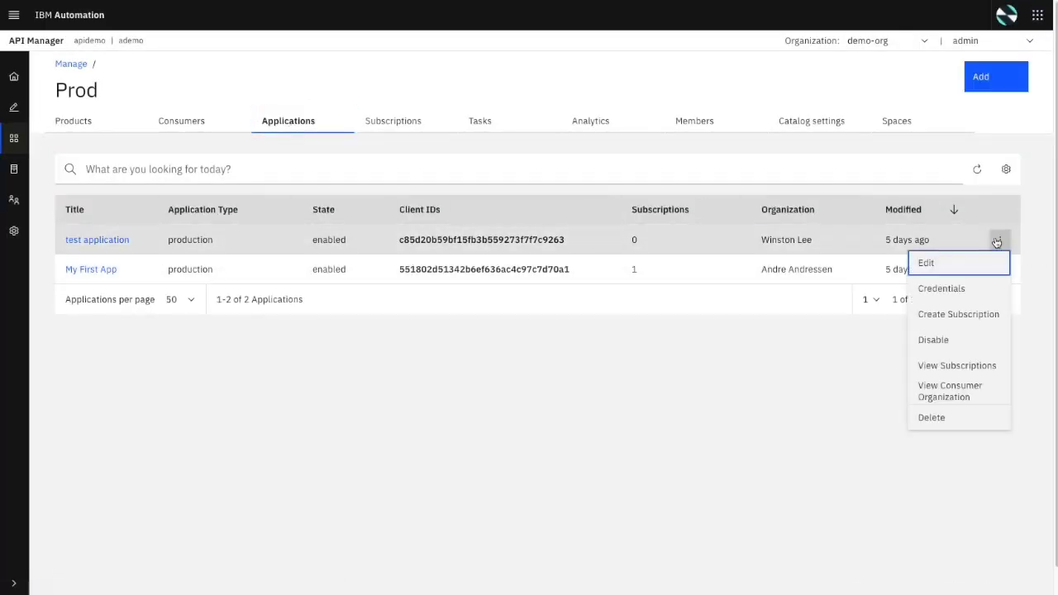
left_click(975, 367)
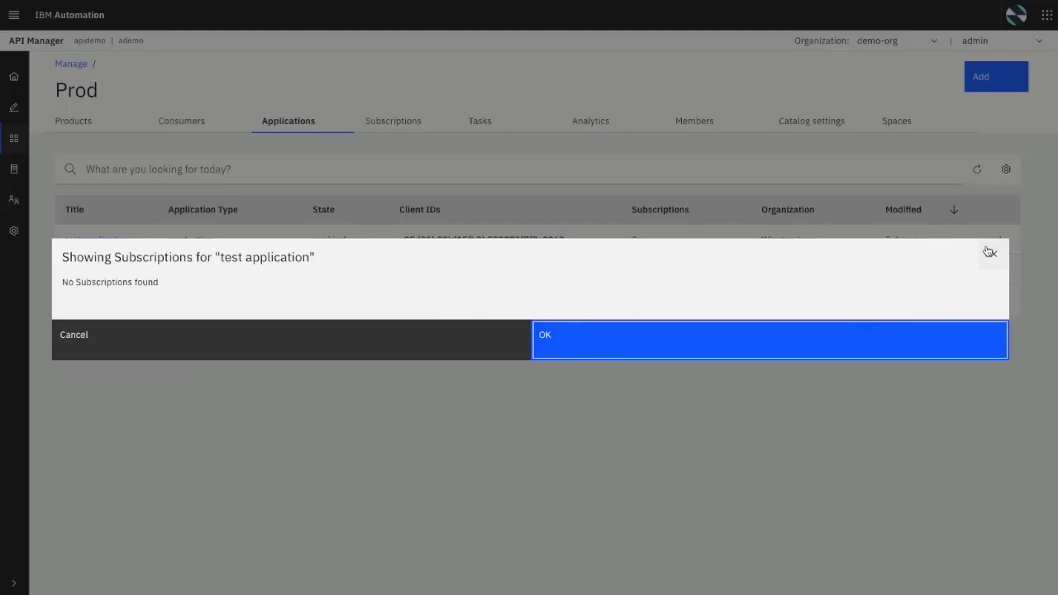
left_click(989, 252)
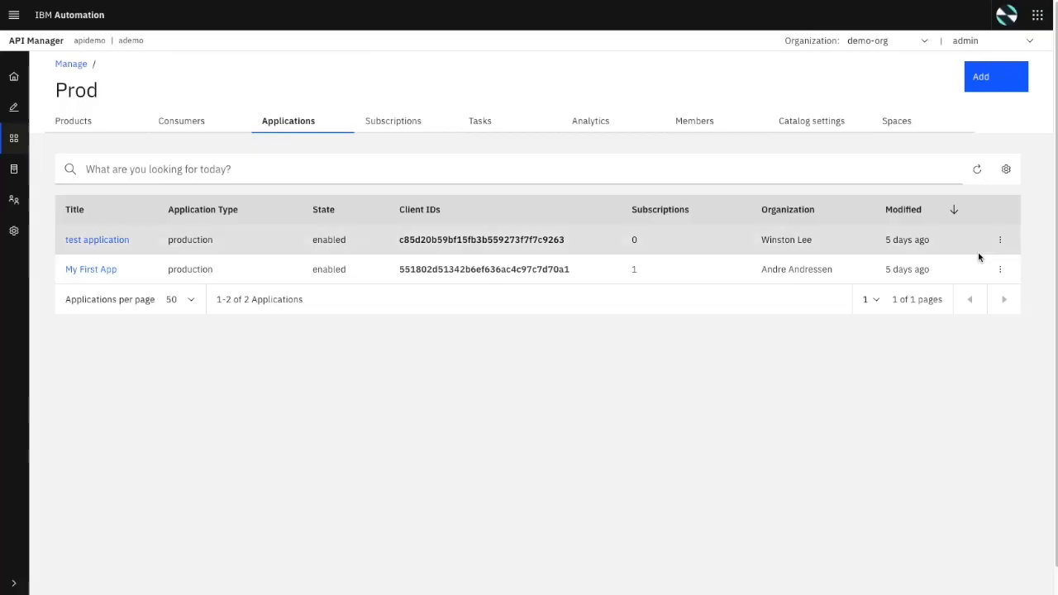
Review the Prod catalog's subscriptions, approval tasks and requested approvals
left_click(399, 132)
left_click(479, 134)
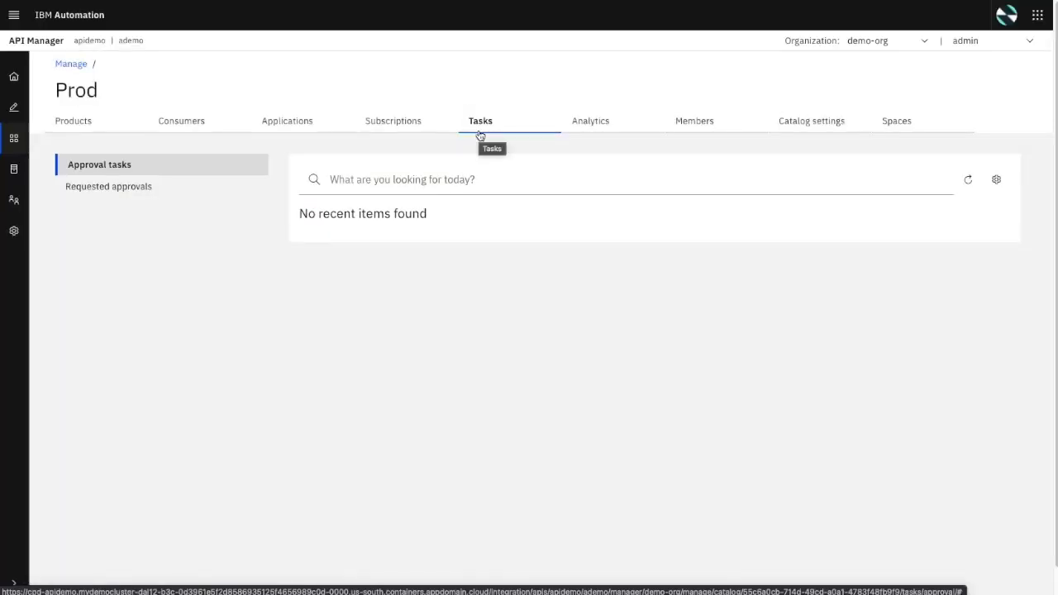
left_click(157, 188)
left_click(123, 165)
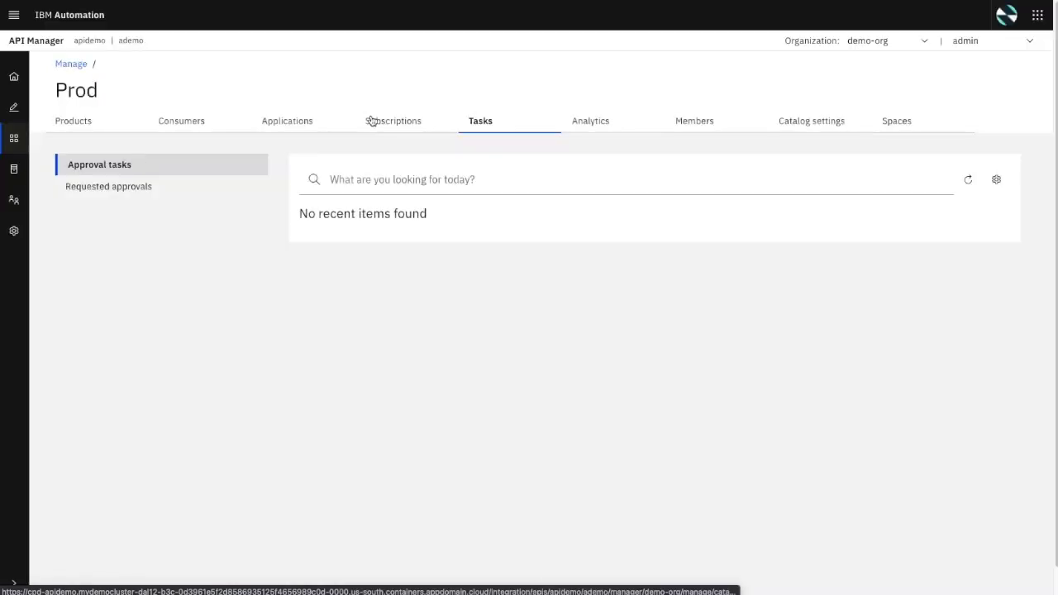
View the API default analytics dashboard for the Prod catalog, and return to the catalog overview
left_click(600, 124)
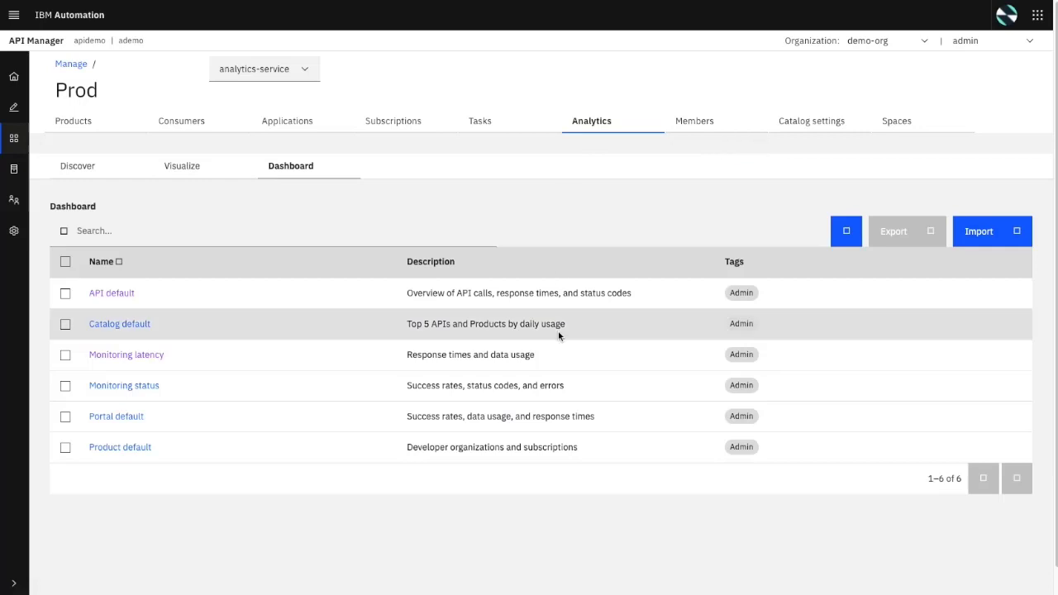
left_click(124, 298)
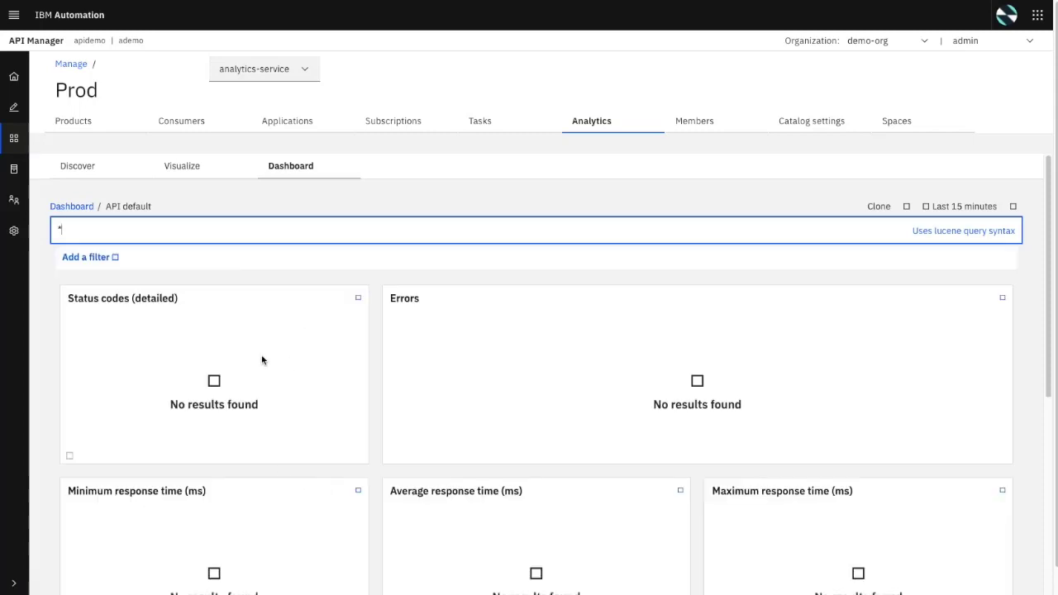
left_click(71, 66)
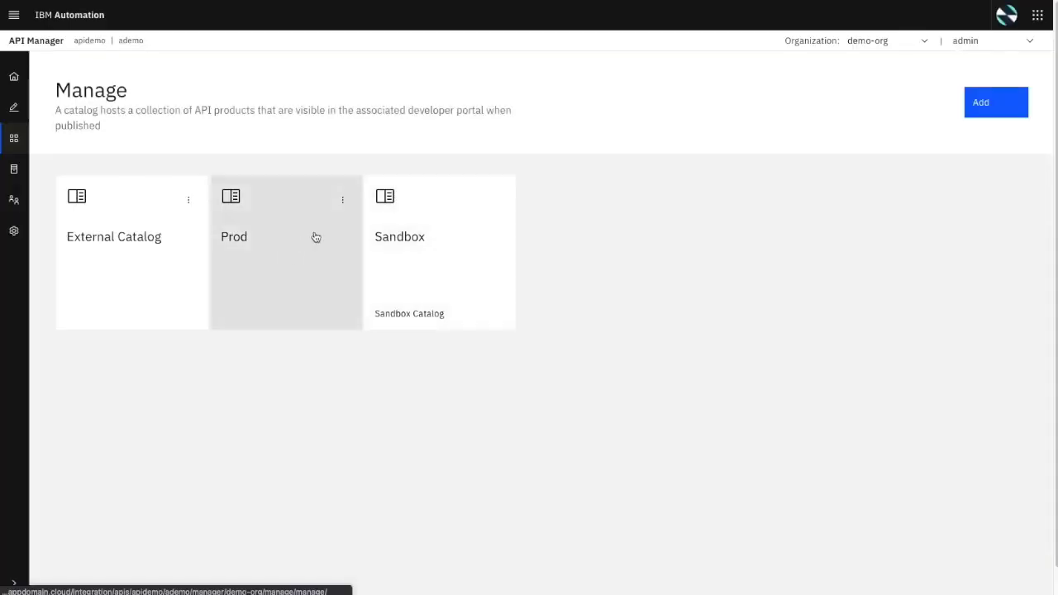
Examine the status codes, errors, response times and API calls in the Sandbox catalog's API default analytics dashboard
left_click(430, 248)
left_click(611, 123)
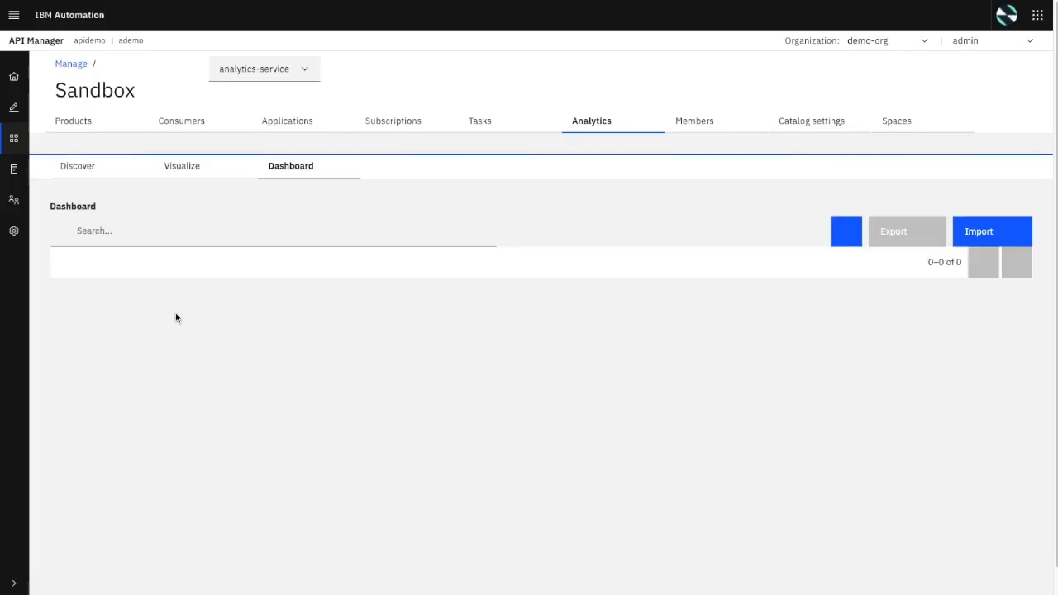
left_click(115, 295)
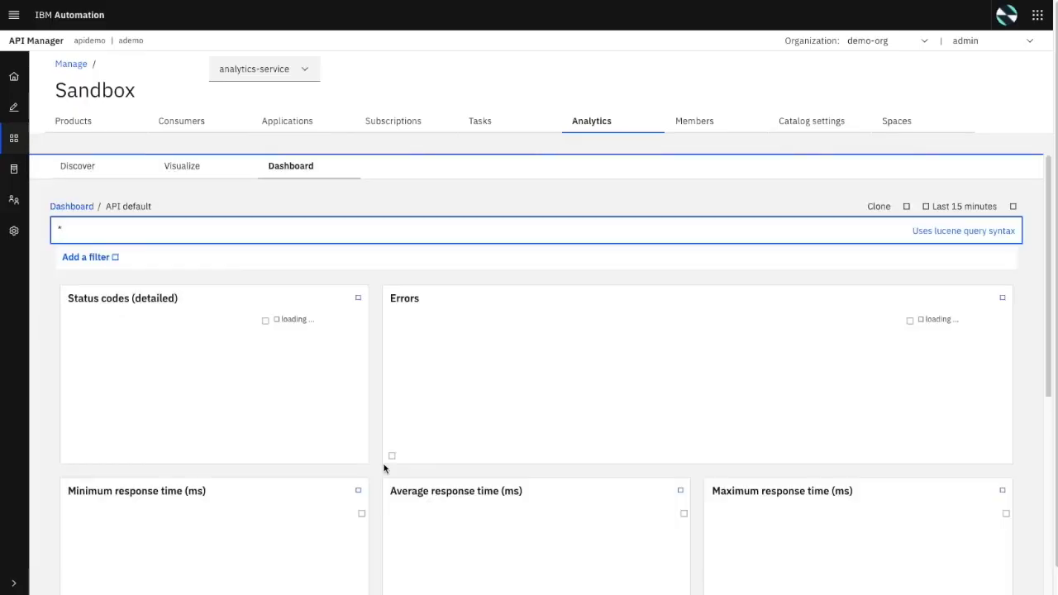
scroll(383, 469, "down", 1)
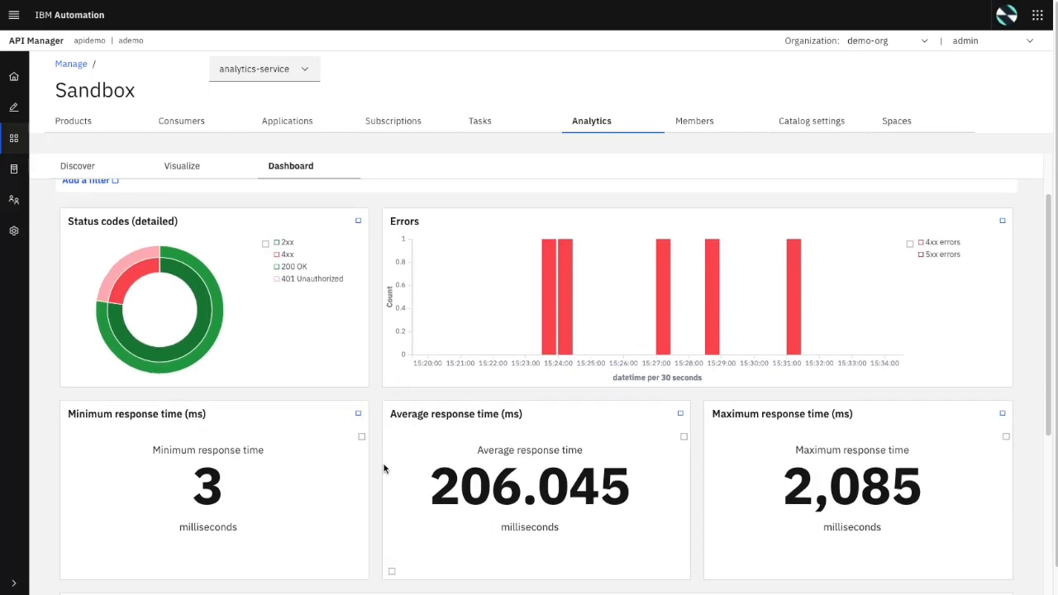
mouse_move(547, 296)
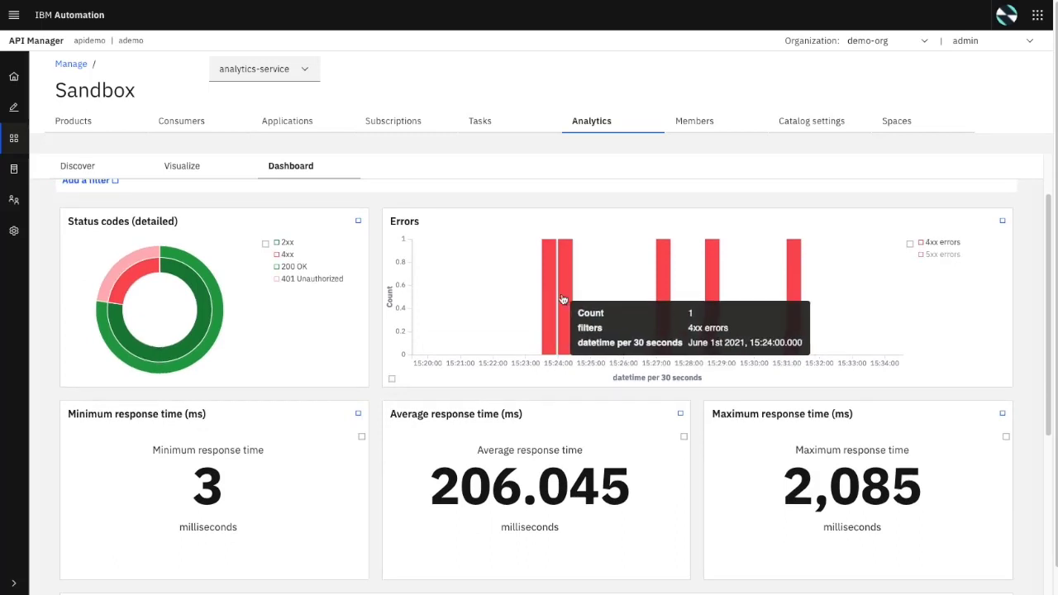
mouse_move(714, 291)
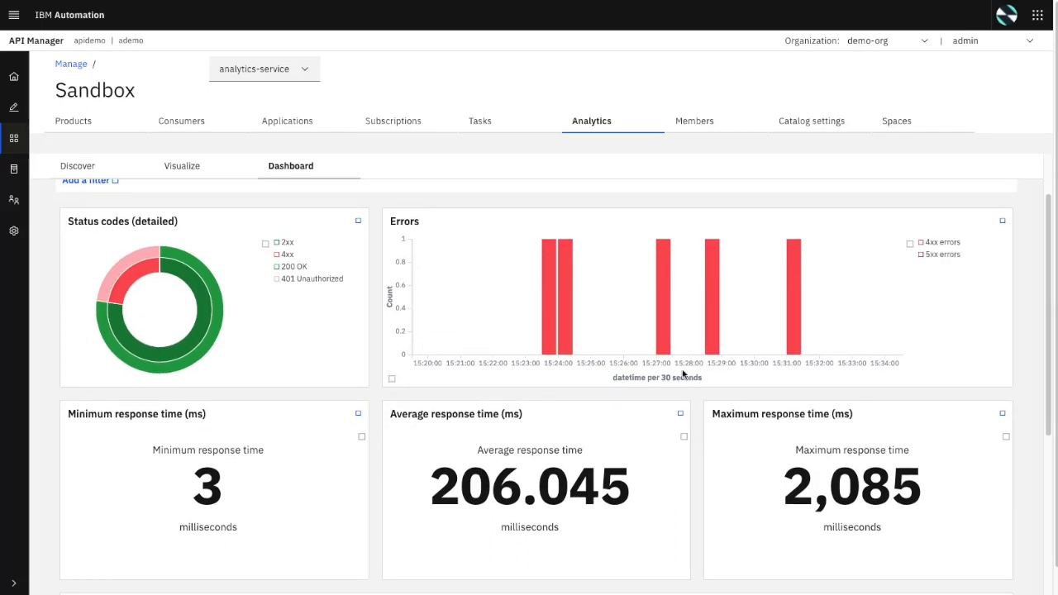
scroll(683, 374, "down", 1)
scroll(822, 431, "down", 1)
scroll(822, 431, "down", 3)
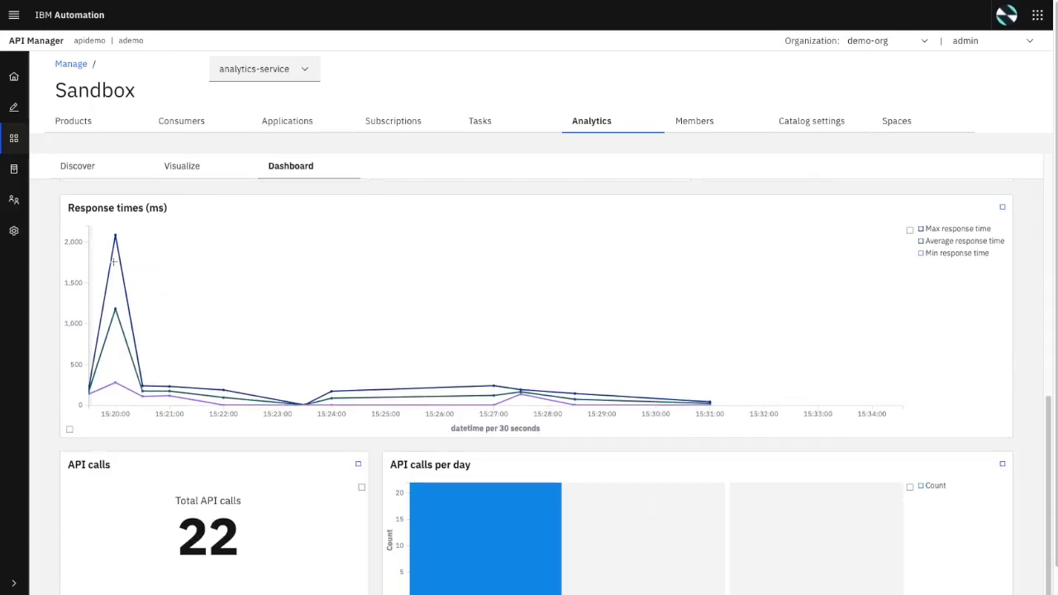
Examine the Errors events in the Discover analytics of the Sandbox catalog, including the error timeline and status codes
scroll(246, 401, "up", 5)
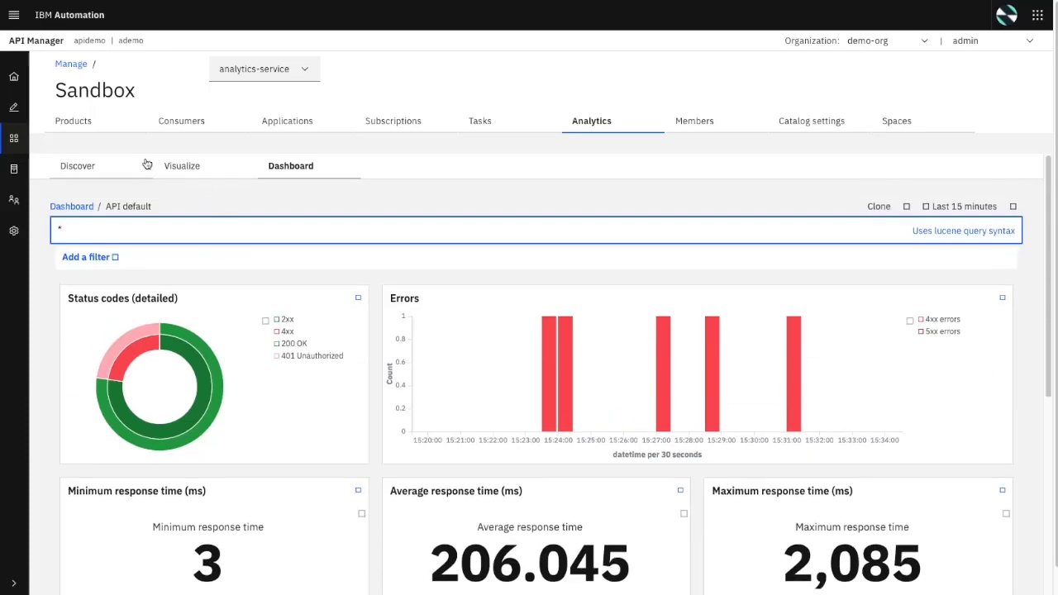
left_click(79, 173)
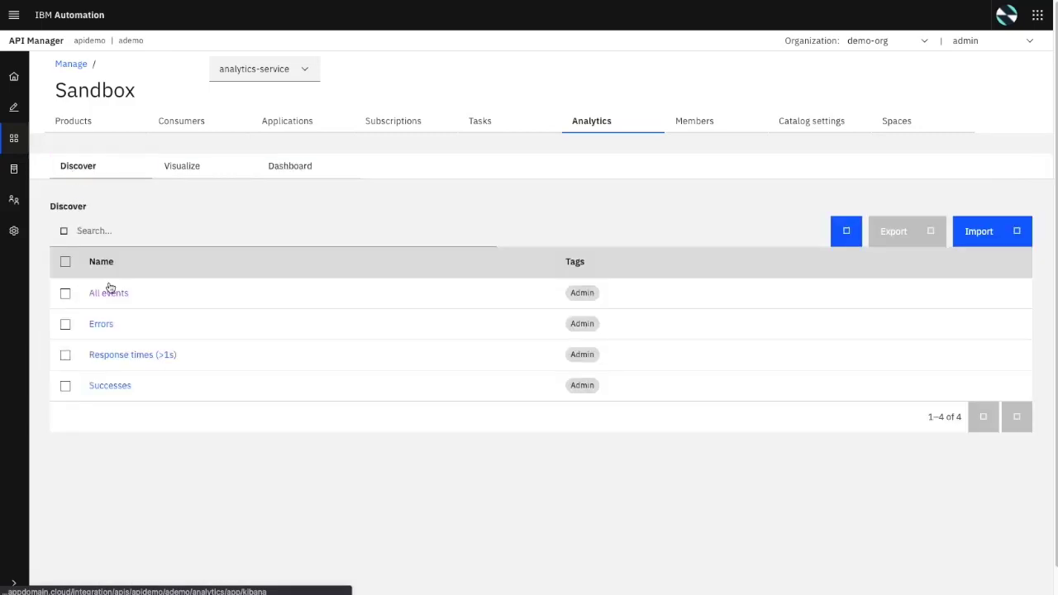
left_click(100, 324)
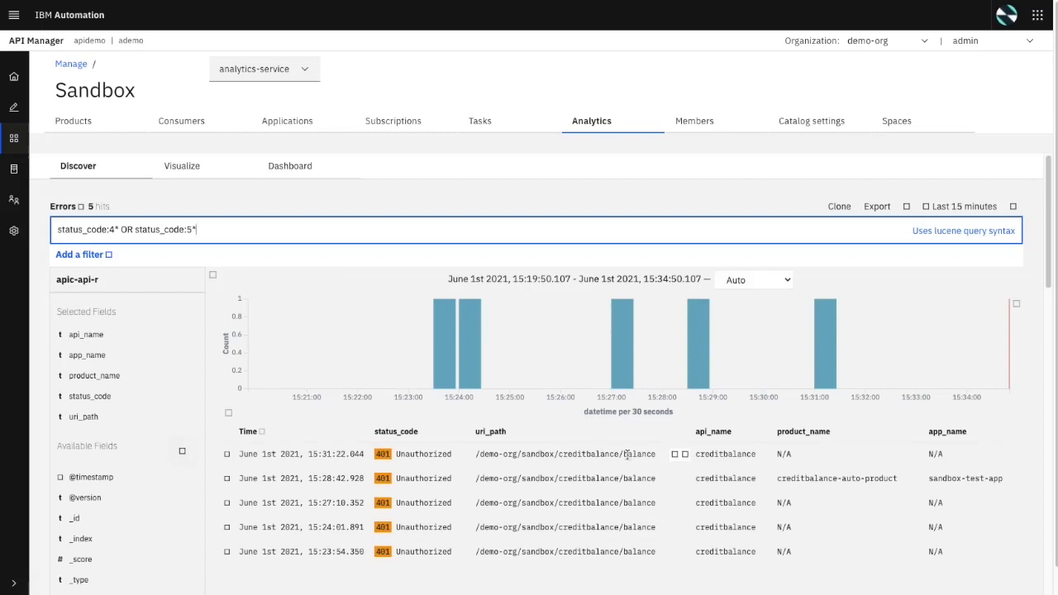
scroll(733, 454, "down", 1)
mouse_move(438, 299)
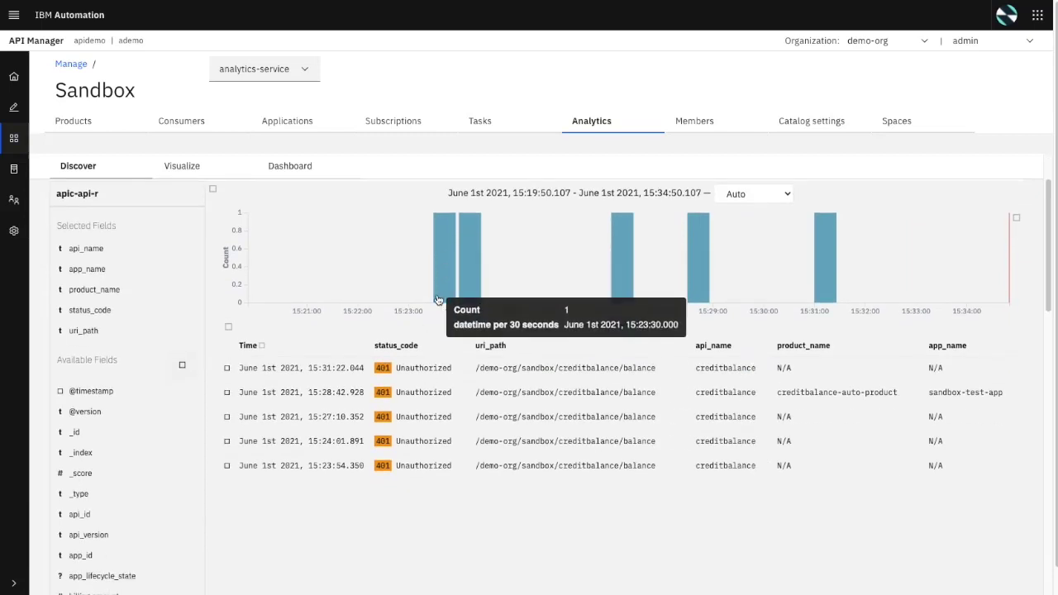
scroll(438, 299, "up", 1)
left_click(102, 166)
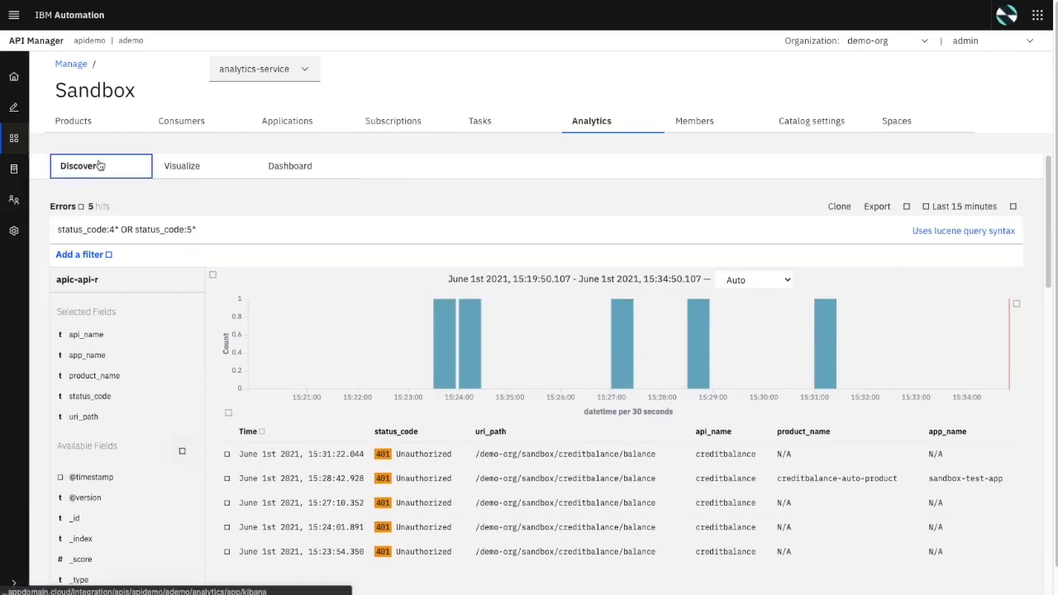
Examine response times and data usage in the Sandbox catalog's Monitoring latency dashboard
left_click(300, 166)
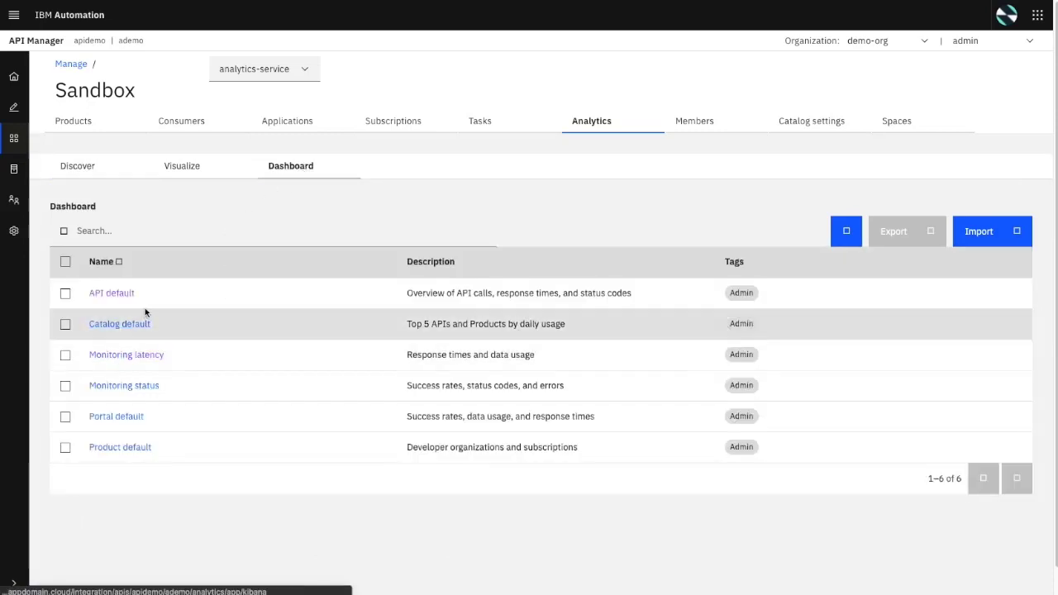
left_click(131, 356)
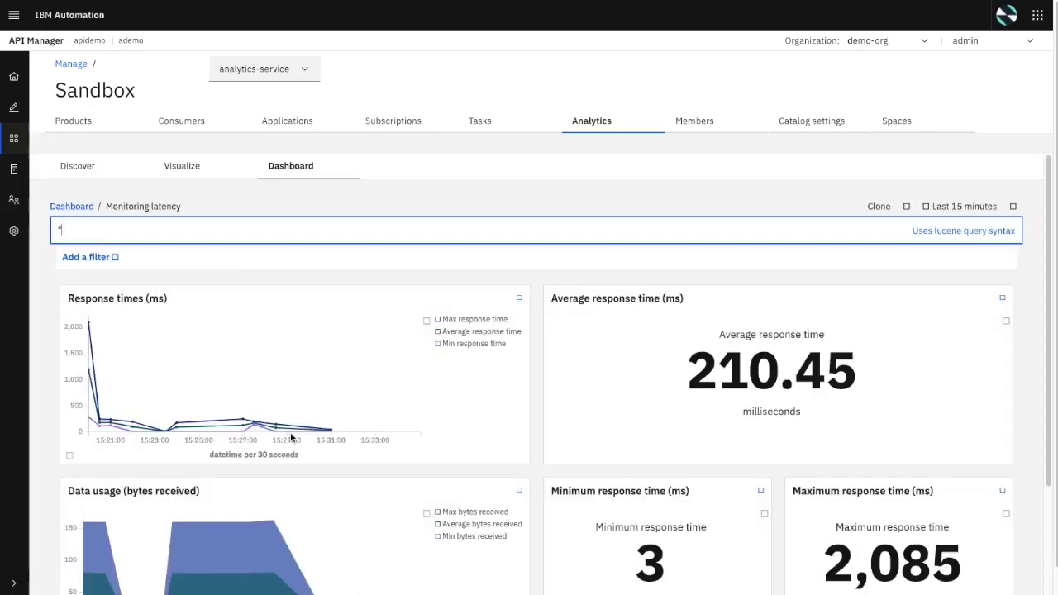
scroll(291, 437, "down", 3)
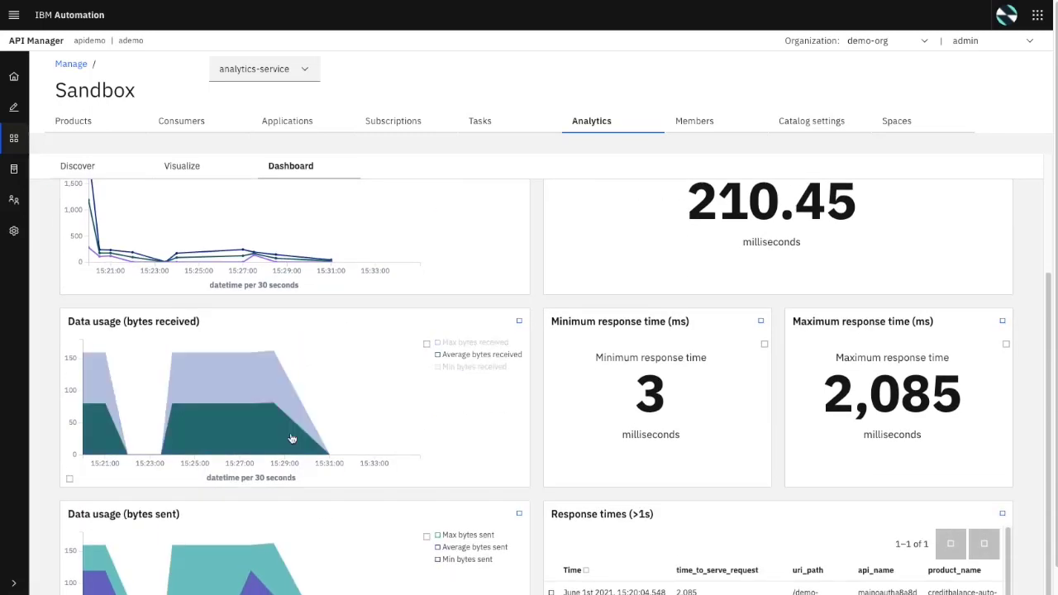
scroll(291, 438, "up", 3)
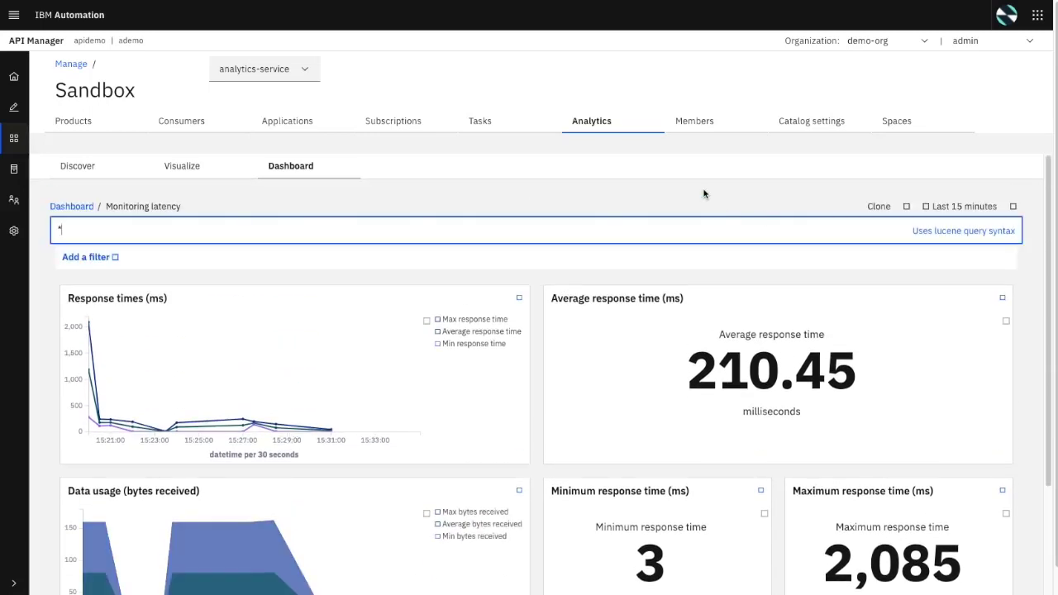
scroll(657, 456, "down", 4)
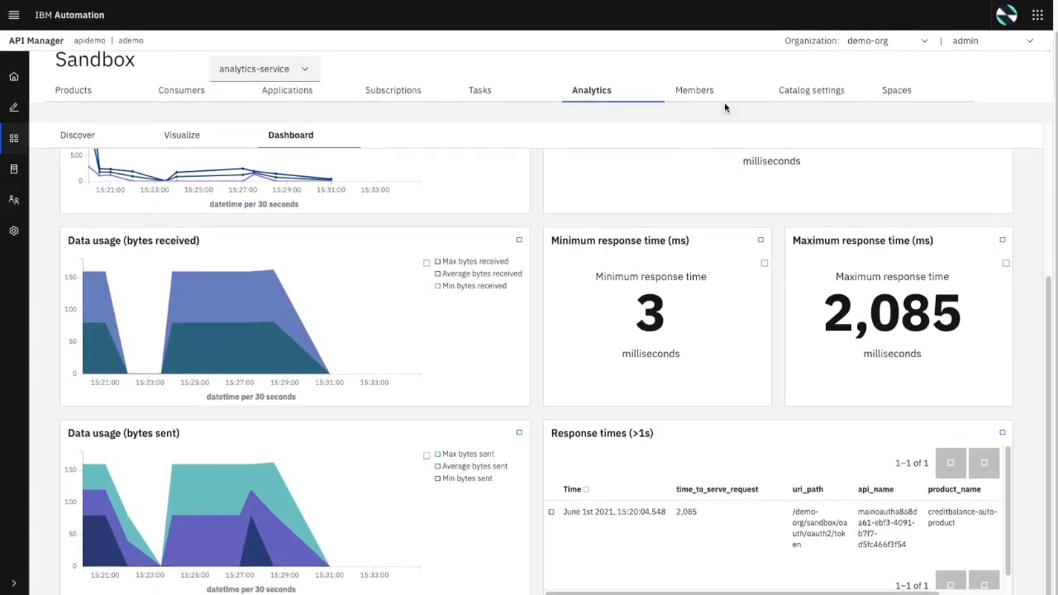
Review the organization's members and the roles offered when inviting a new member, and return without sending an invitation
left_click(710, 95)
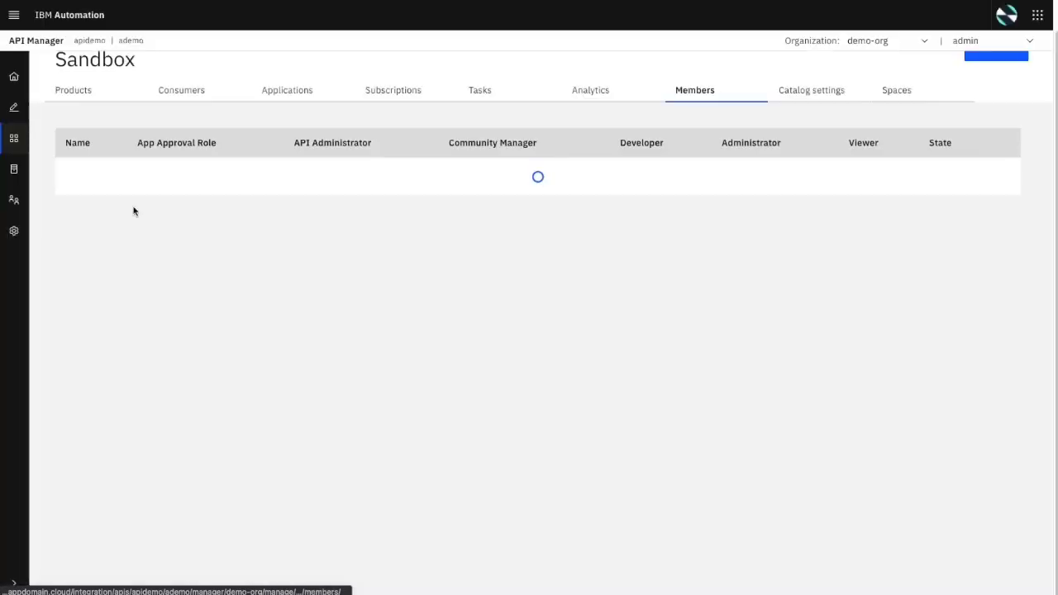
left_click(19, 205)
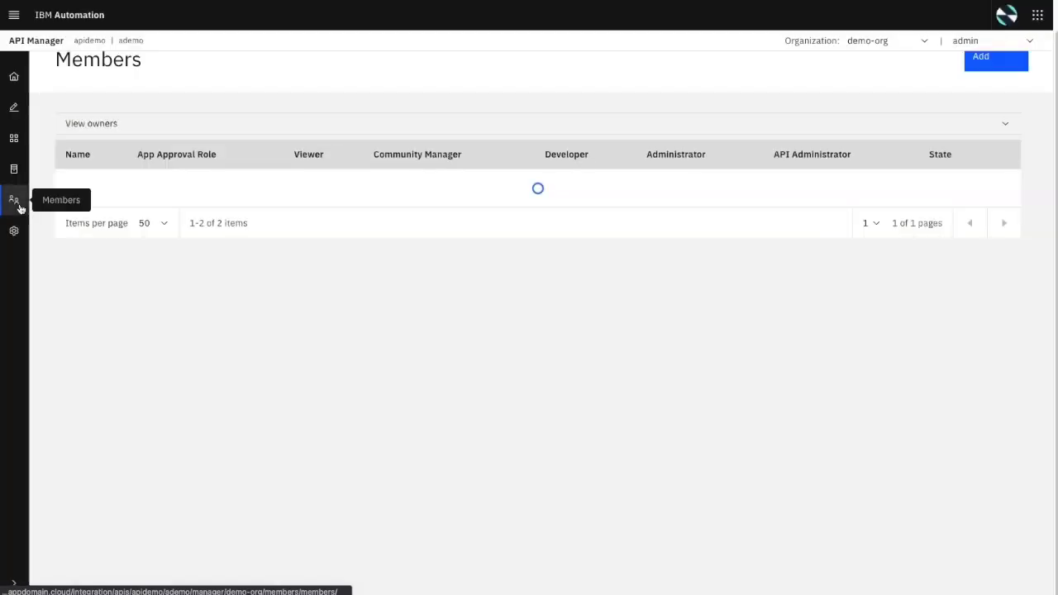
scroll(752, 188, "up", 1)
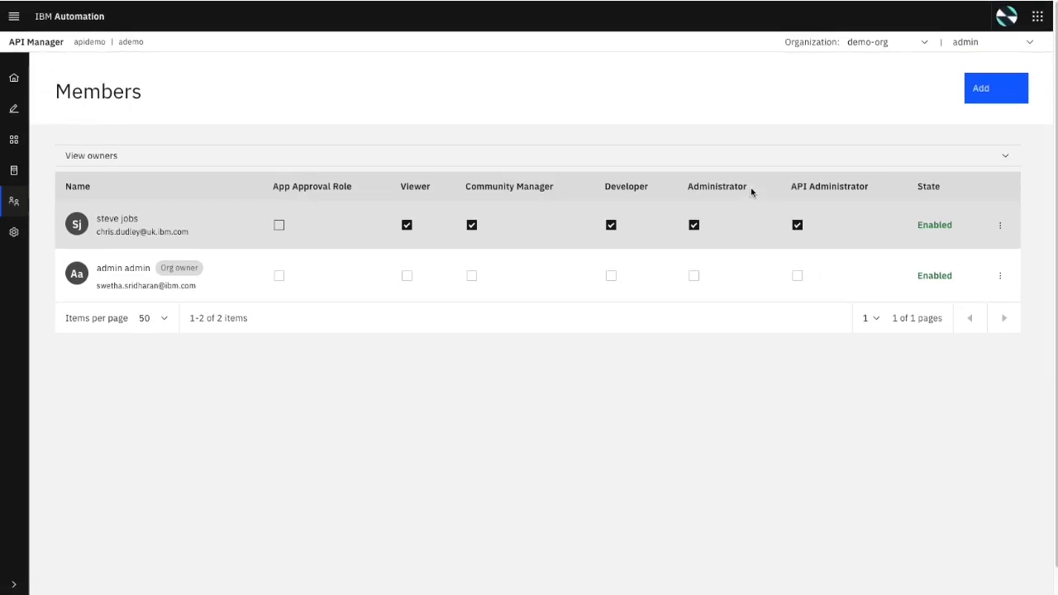
left_click(992, 87)
left_click(956, 116)
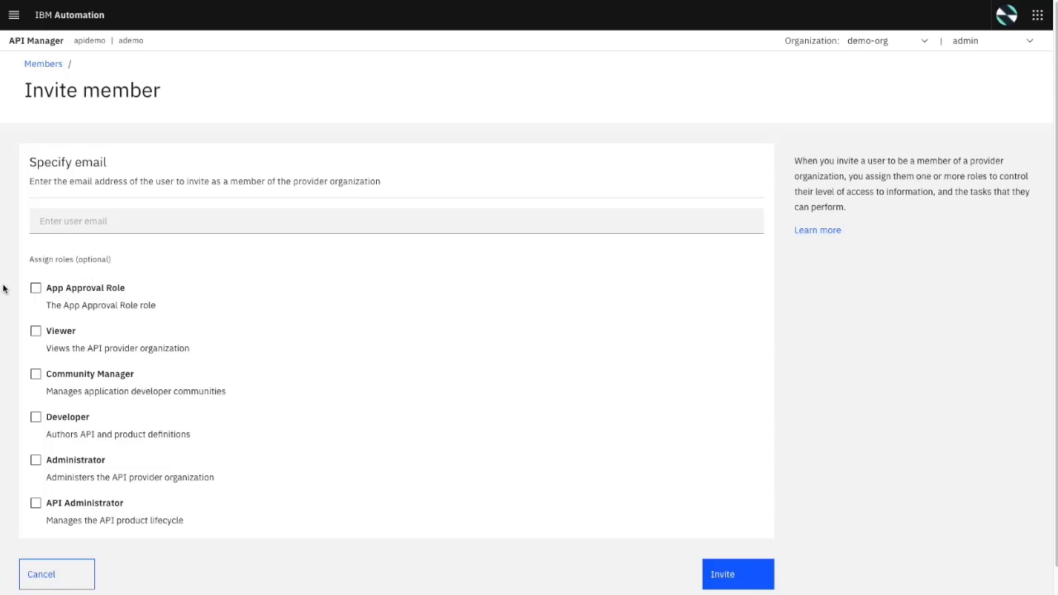
left_click(43, 64)
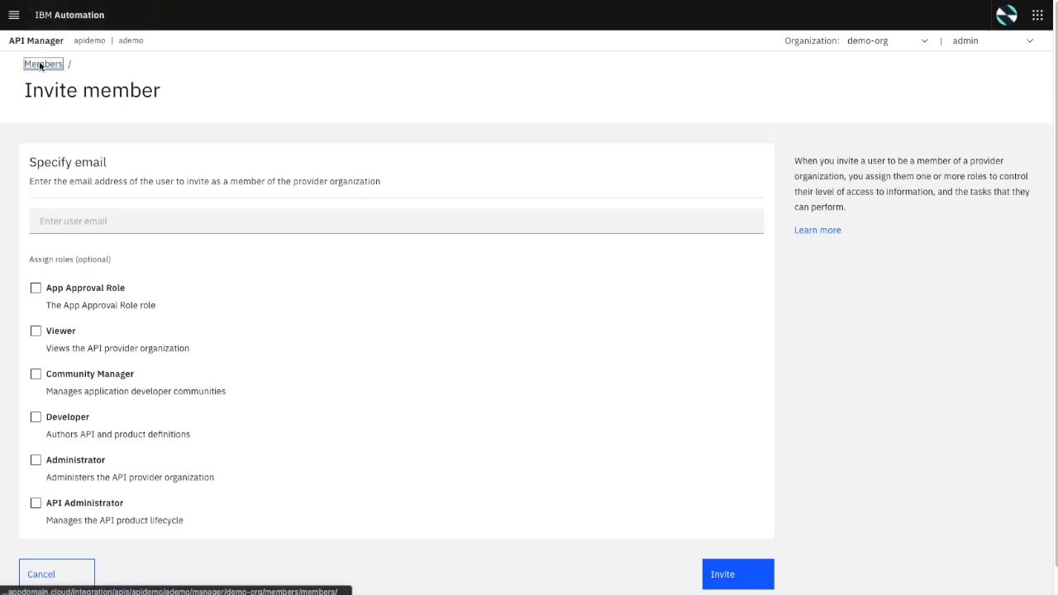
Start a new role in the organization's settings and review the permissions that can be assigned to it
left_click(14, 231)
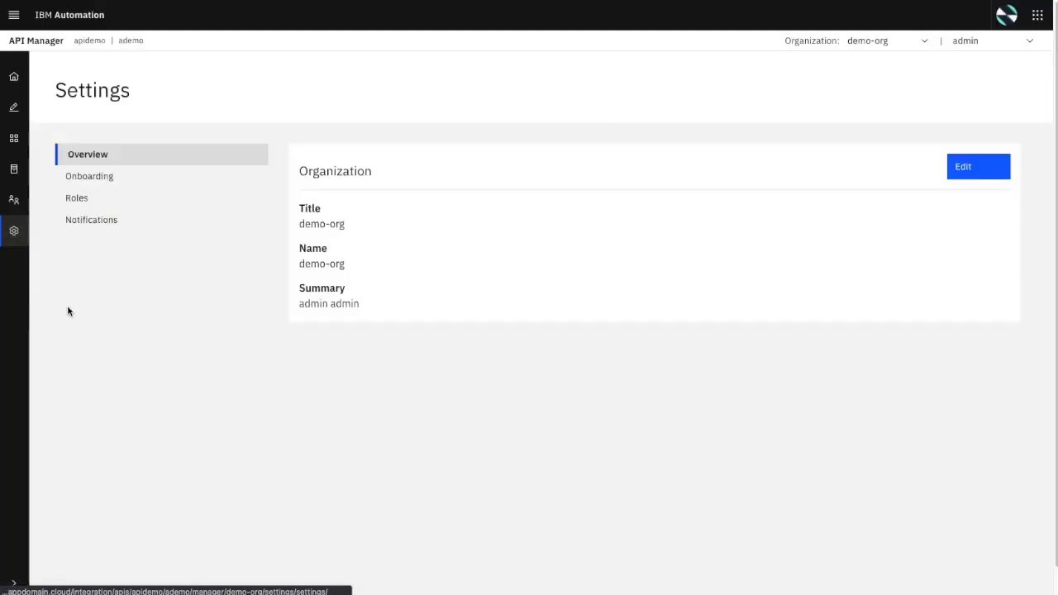
left_click(77, 199)
left_click(961, 173)
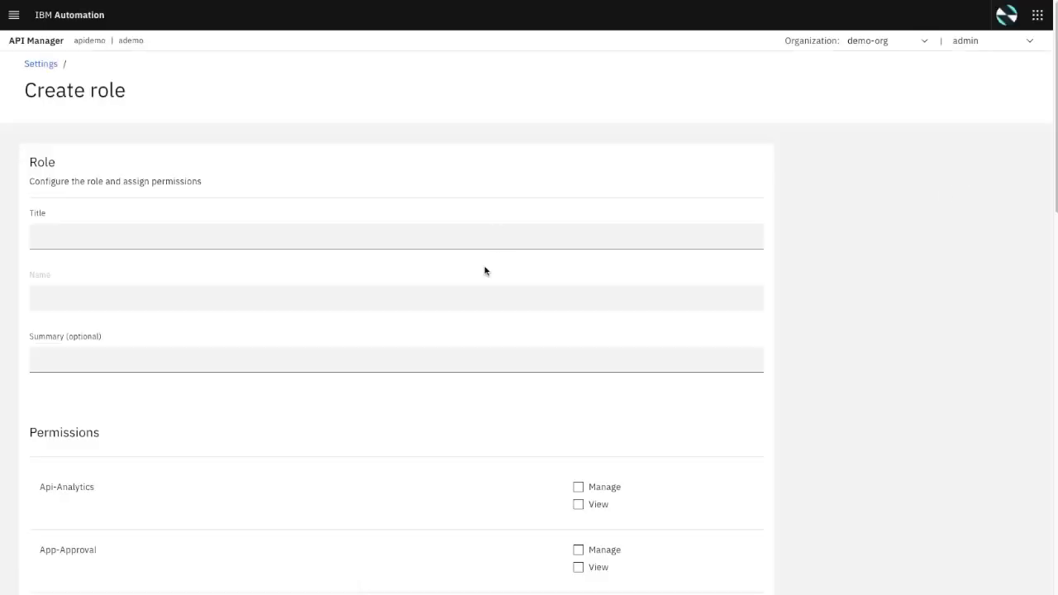
scroll(446, 306, "down", 7)
scroll(417, 339, "down", 5)
scroll(415, 338, "up", 10)
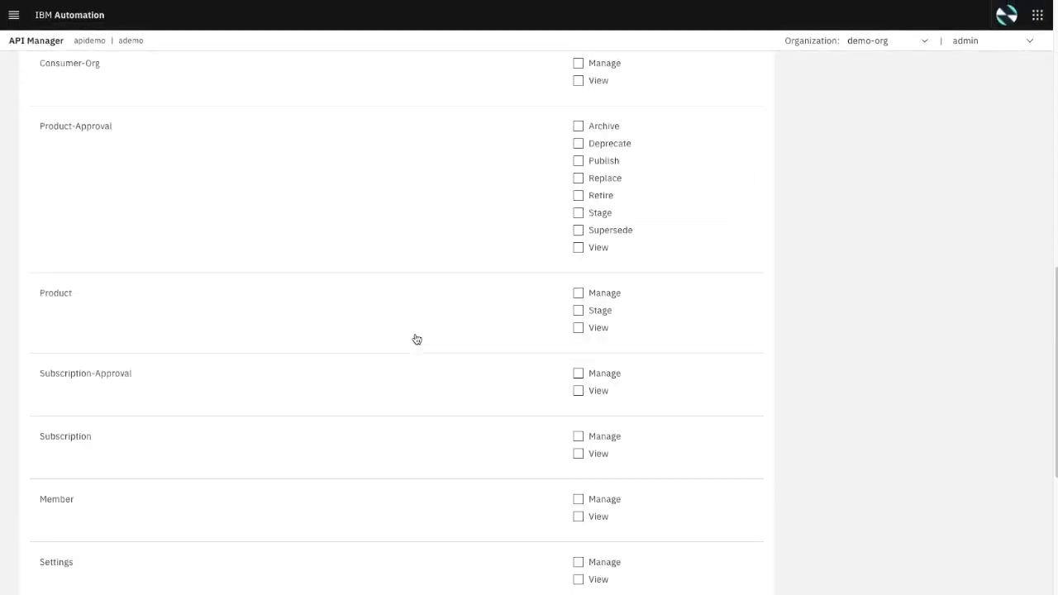
scroll(415, 338, "down", 5)
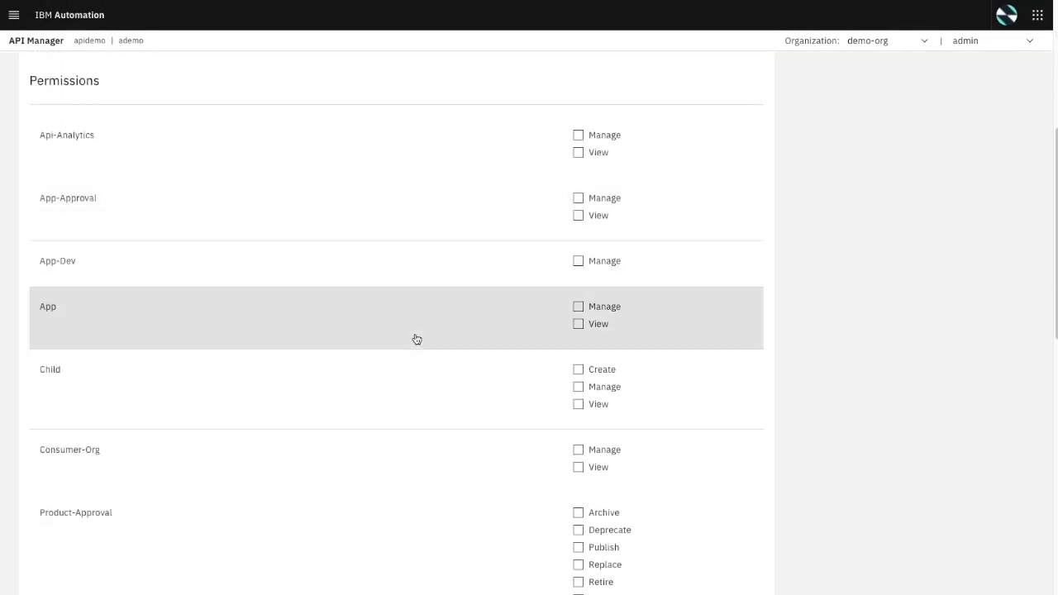
scroll(417, 338, "down", 5)
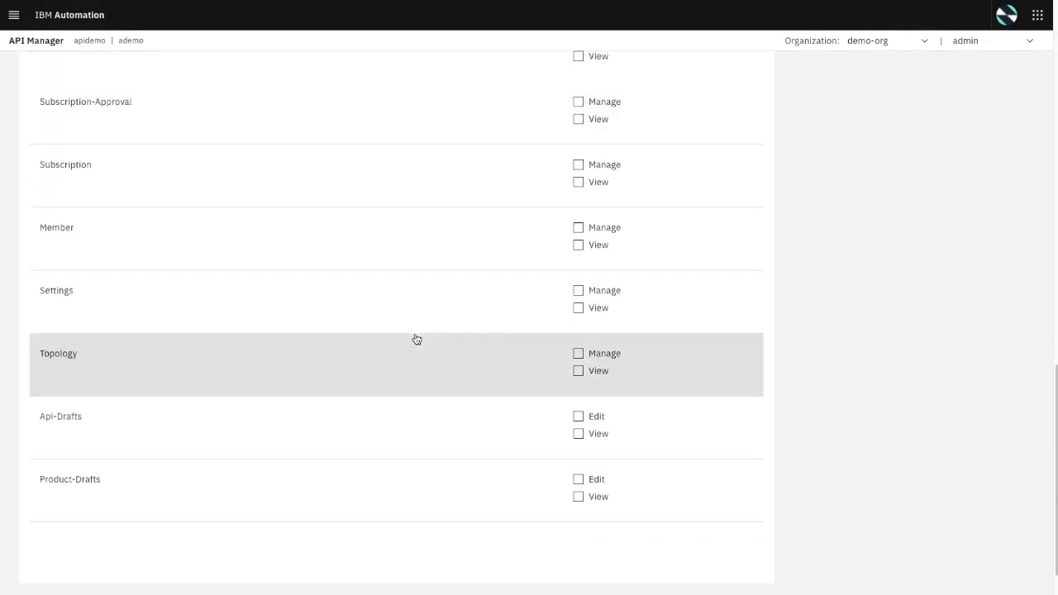
Grant the new role the Topology View permission, title it "Admin for Topology" and save it
left_click(578, 370)
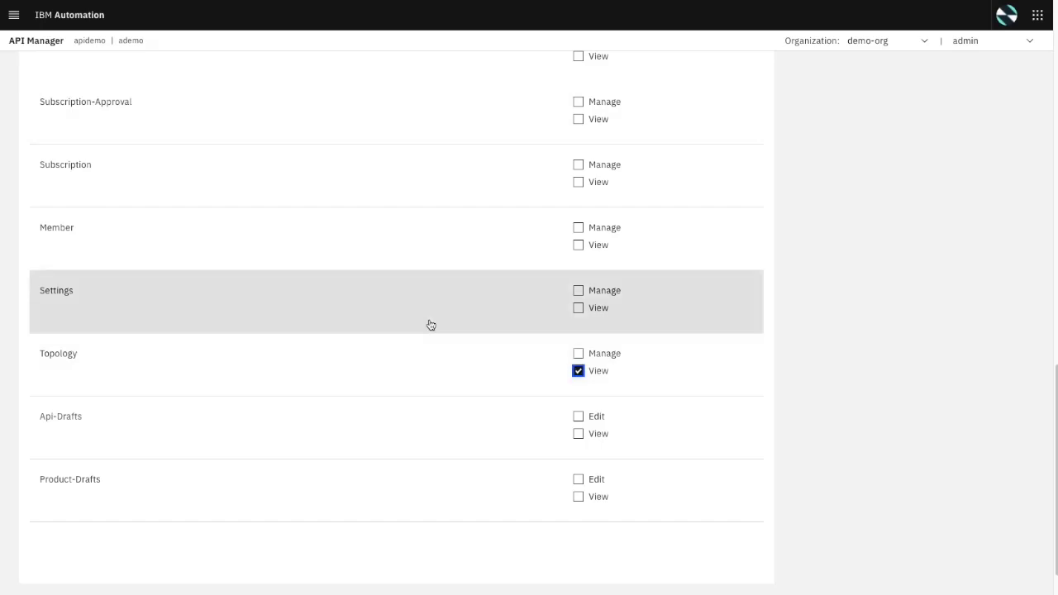
scroll(430, 325, "up", 15)
left_click(91, 236)
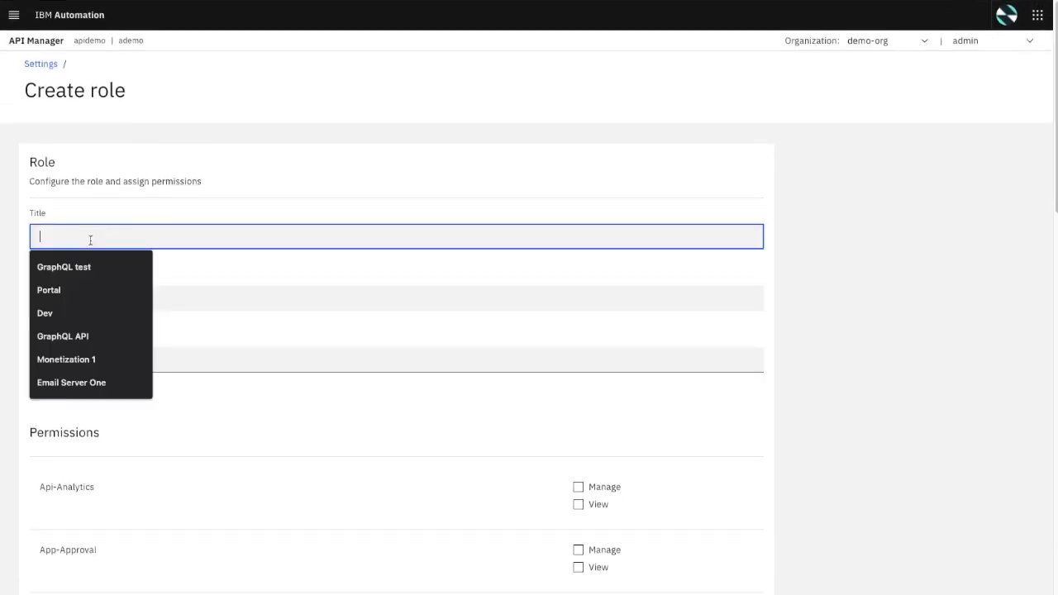
type("Admin for Topology")
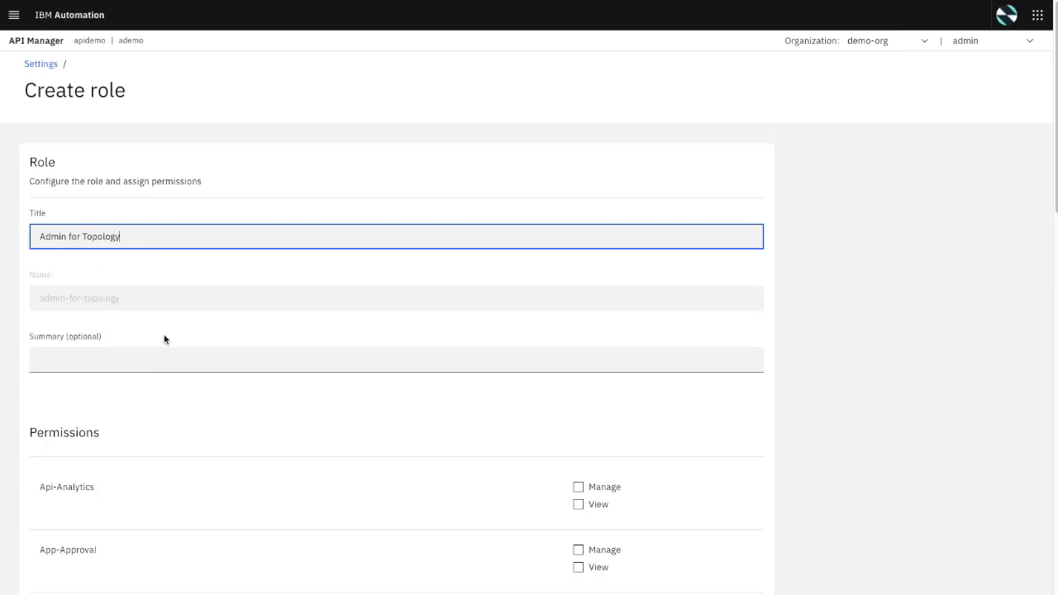
scroll(164, 339, "down", 15)
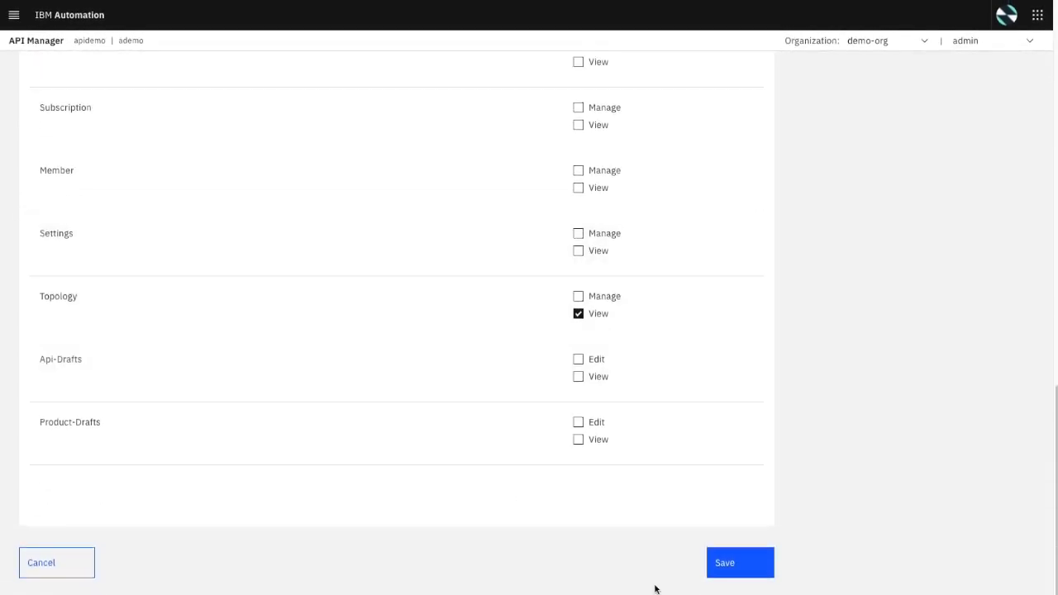
left_click(747, 564)
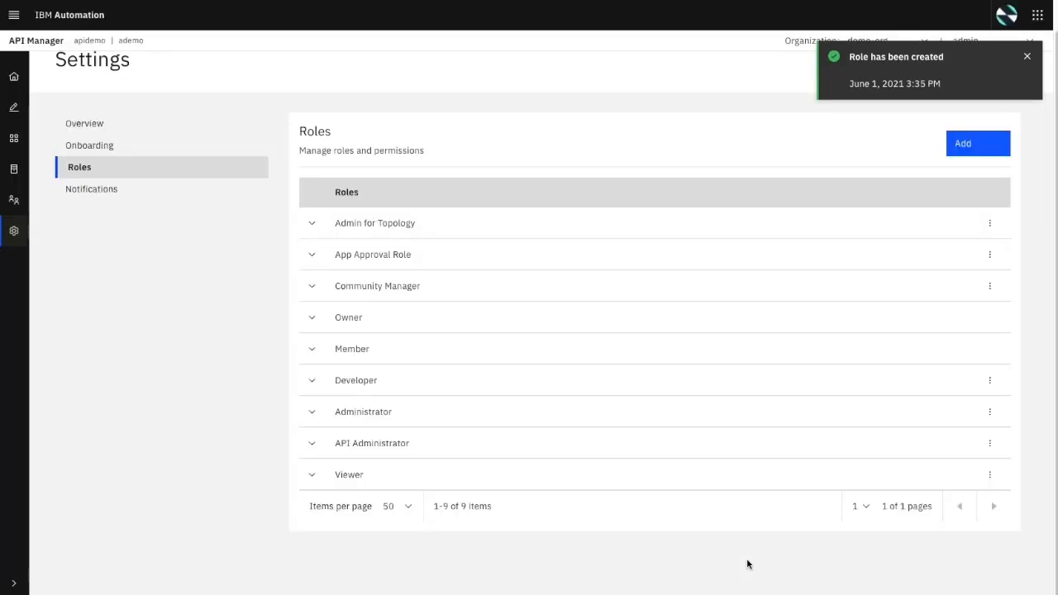
View the details of the Admin for Topology role, collapse them again and dismiss the notification
left_click(312, 224)
left_click(311, 224)
left_click(1026, 57)
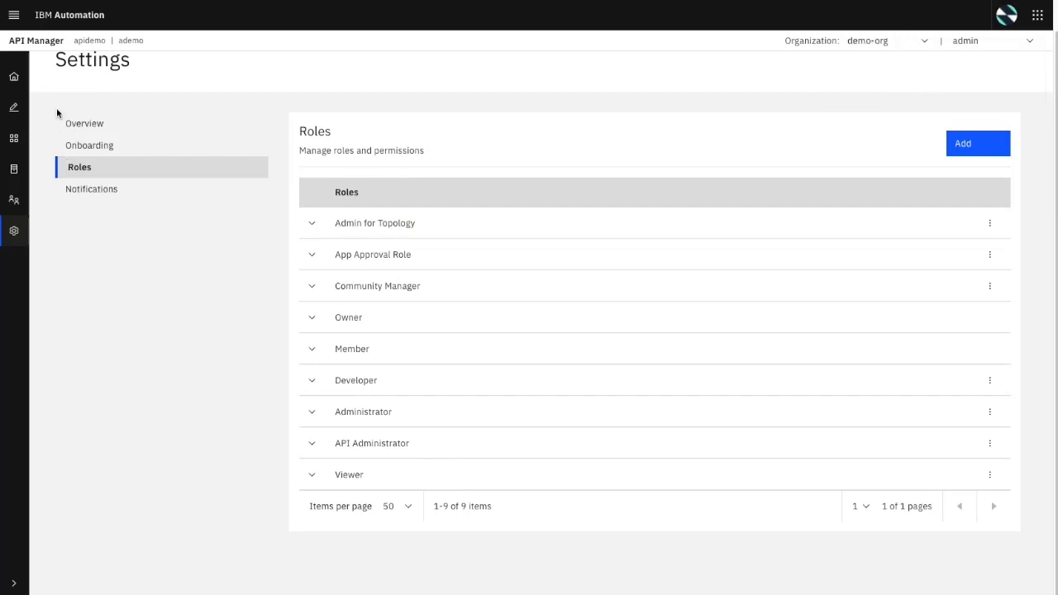
Open the products under development and view the publishing and versioning actions available for Stripe API
left_click(14, 138)
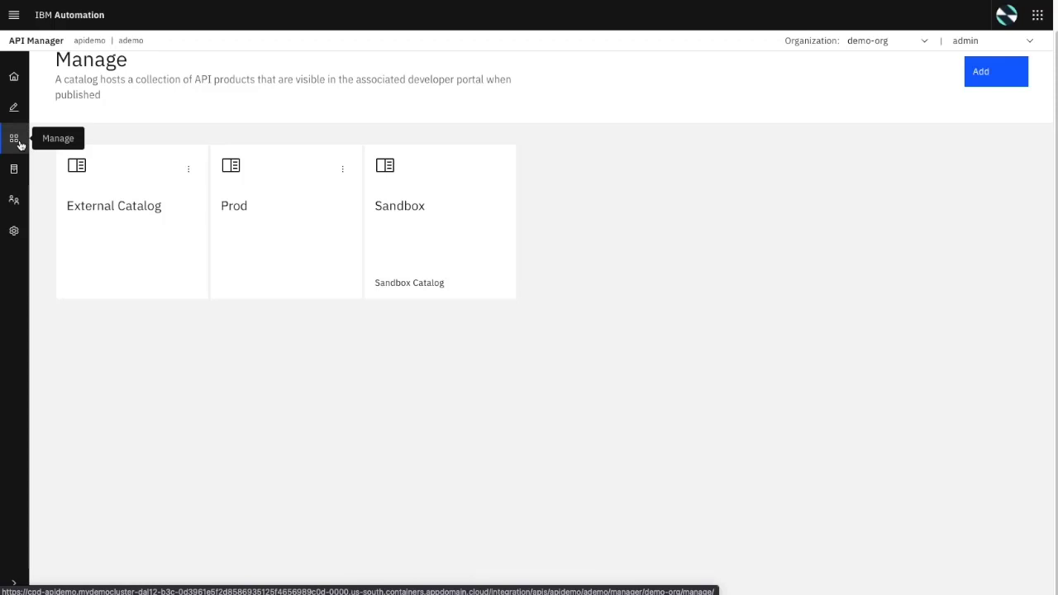
left_click(17, 110)
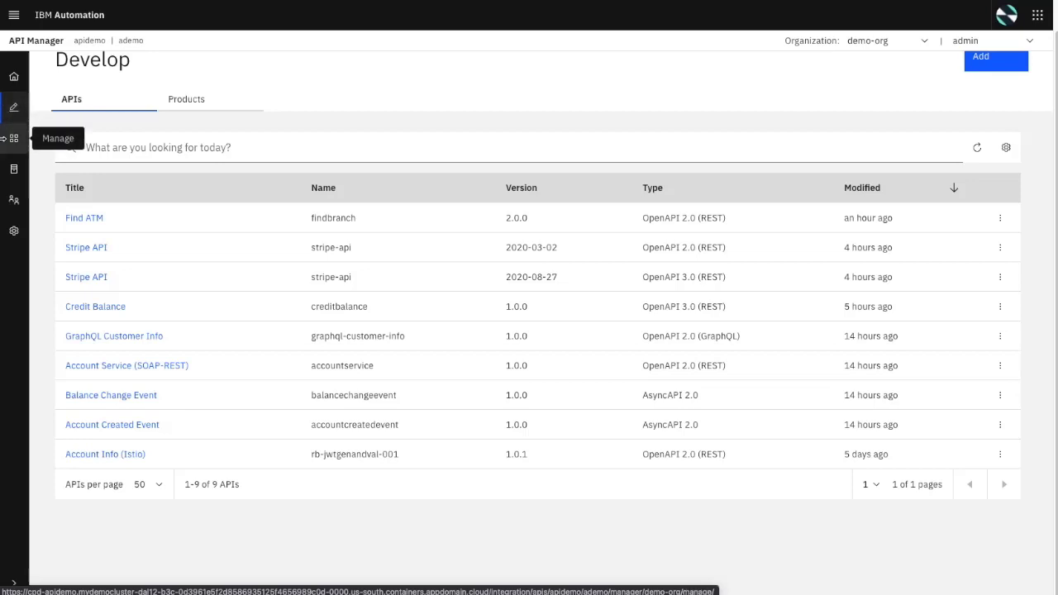
left_click(169, 100)
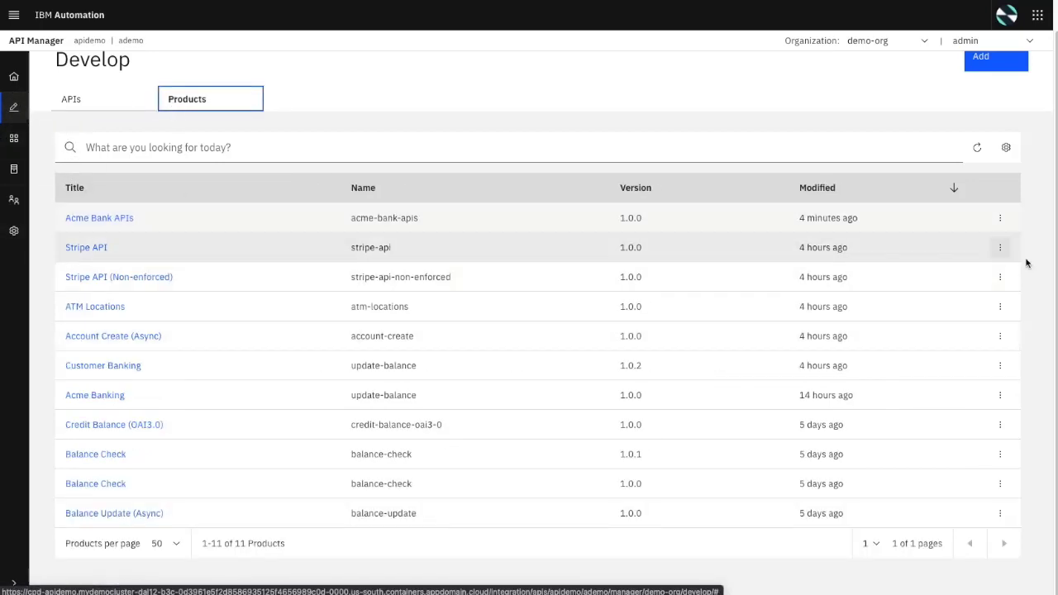
left_click(999, 249)
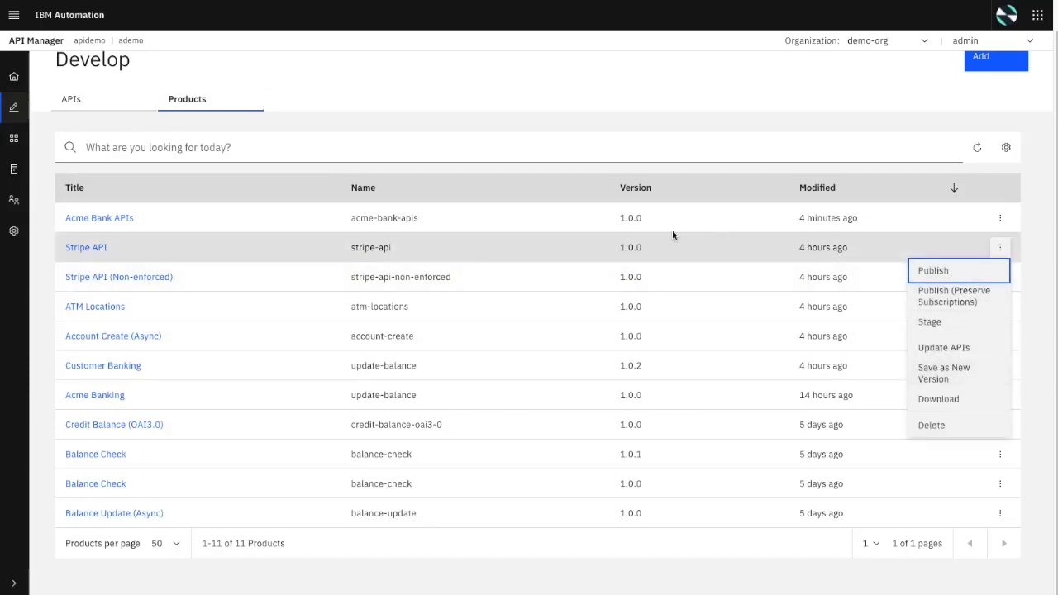
Review the lifecycle actions for Stripe API 1.0.0 in the Prod catalog, and back out of deprecating it
left_click(13, 138)
left_click(299, 228)
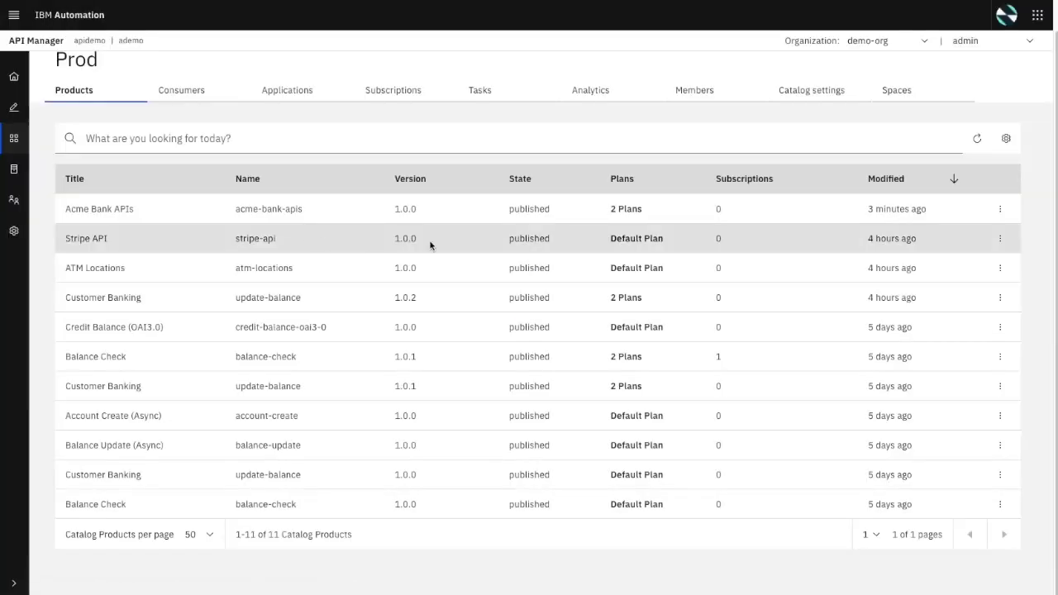
left_click(999, 240)
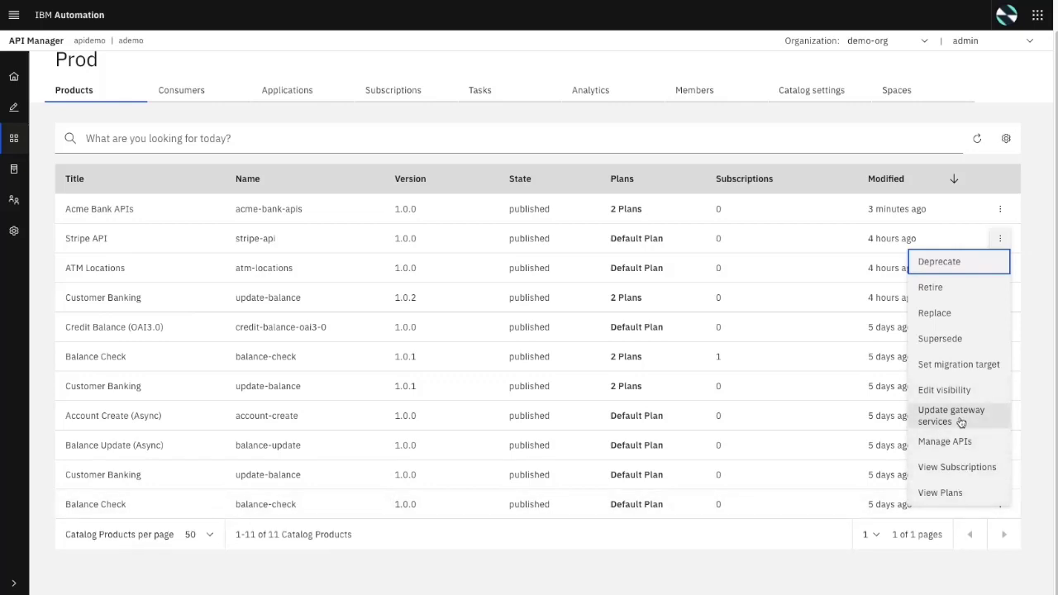
left_click(959, 265)
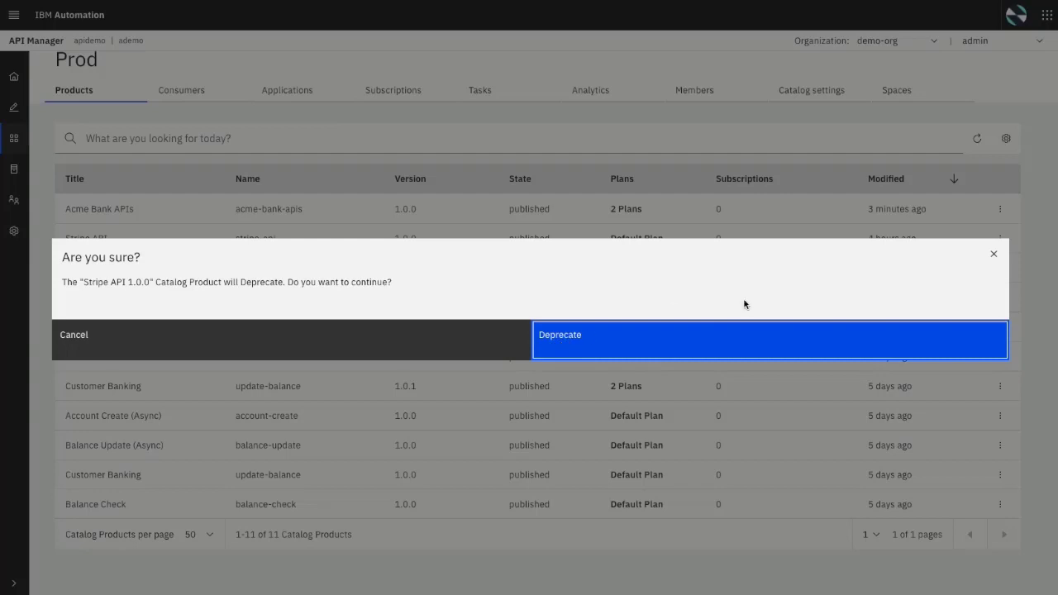
left_click(993, 254)
Review the products available as a migration target for Customer Banking 1.0.1 in the Prod catalog, and back out without choosing one
left_click(999, 386)
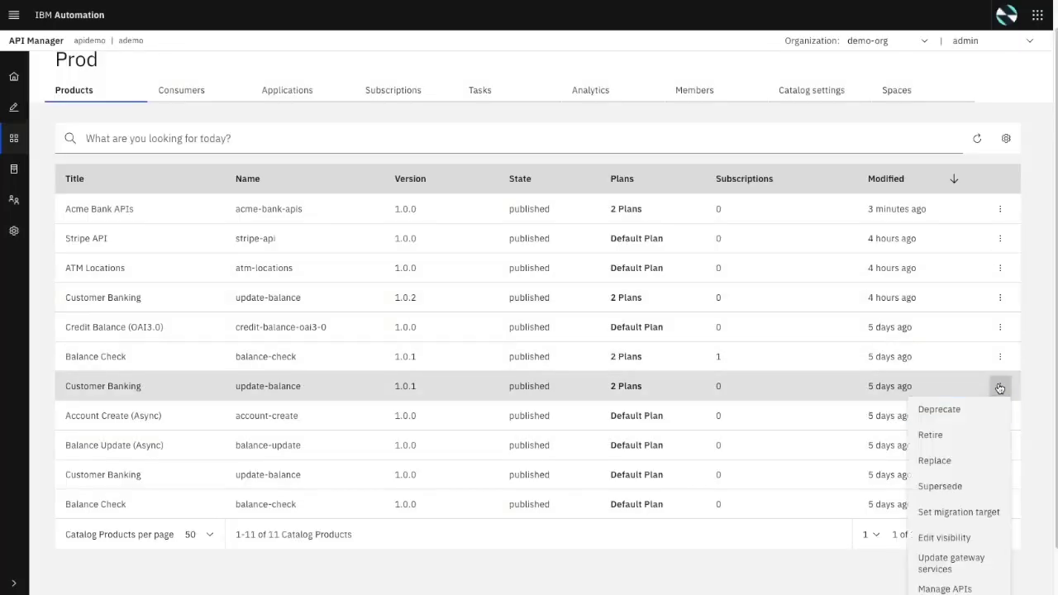
left_click(965, 510)
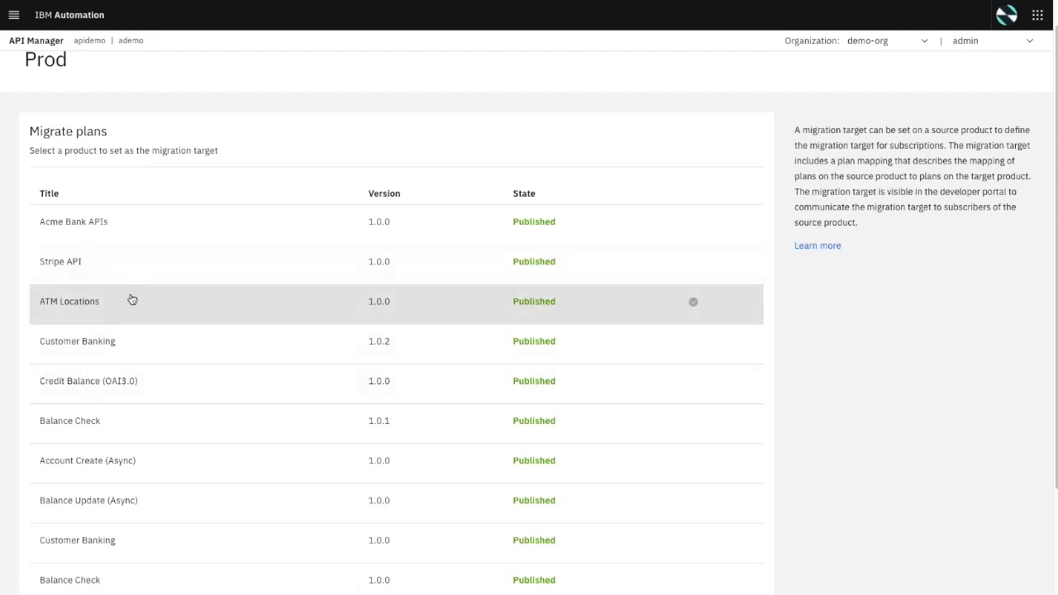
scroll(323, 331, "down", 3)
left_click(323, 332)
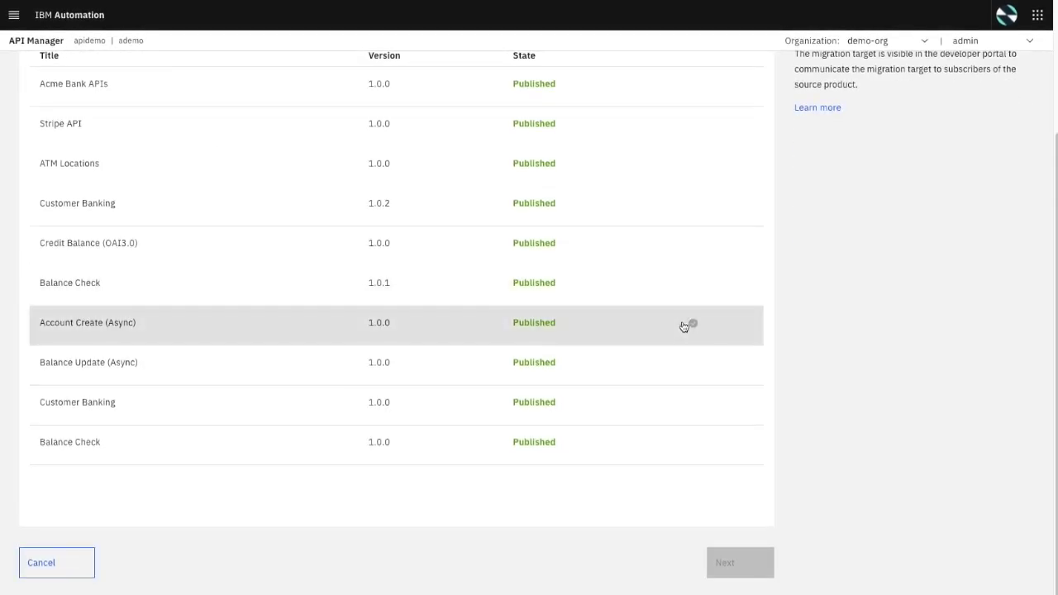
scroll(686, 324, "up", 3)
left_click(682, 327)
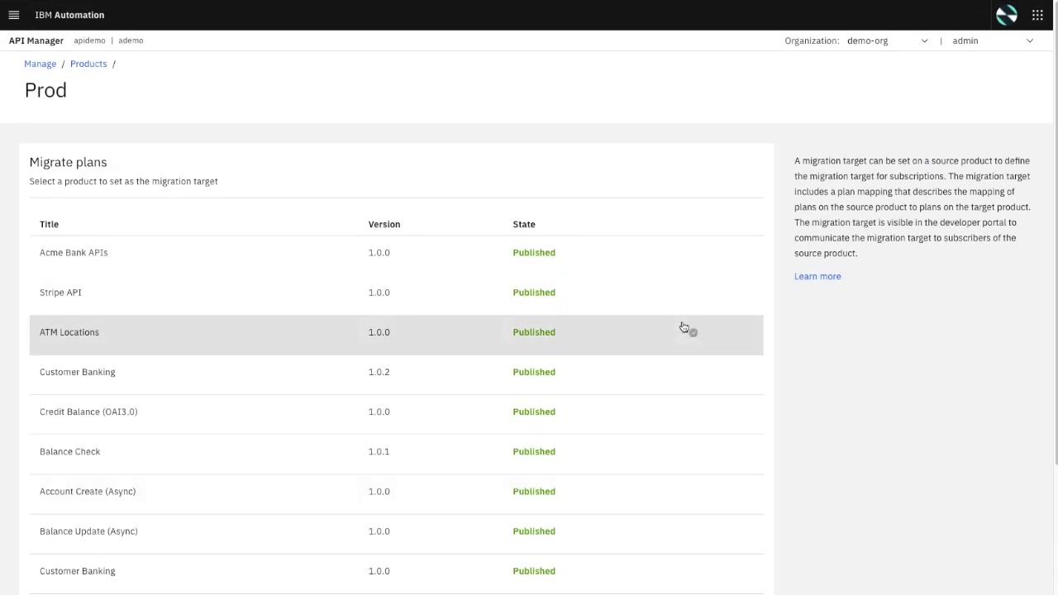
scroll(683, 327, "down", 3)
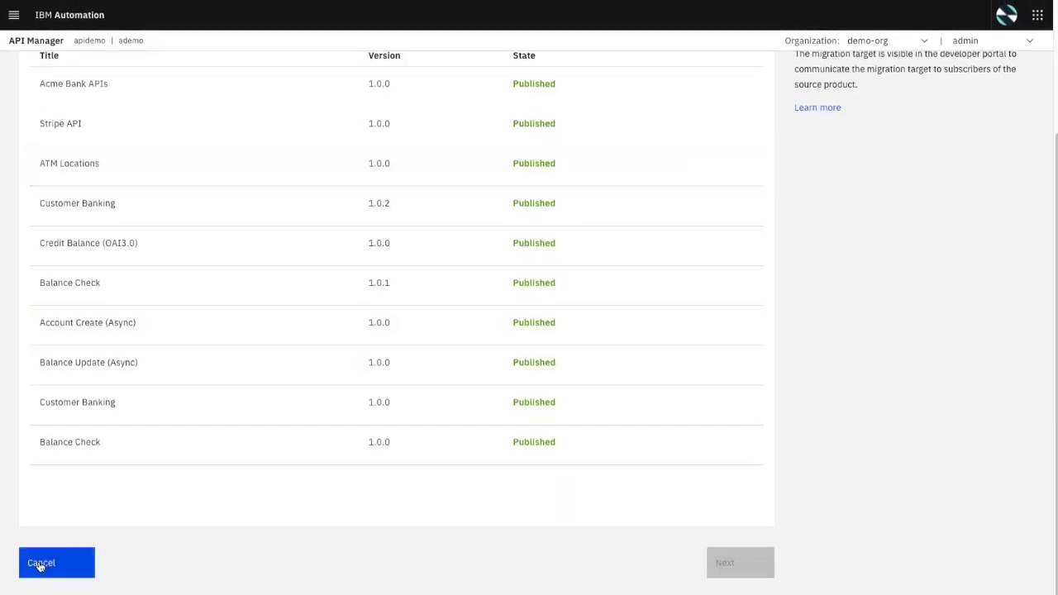
left_click(39, 566)
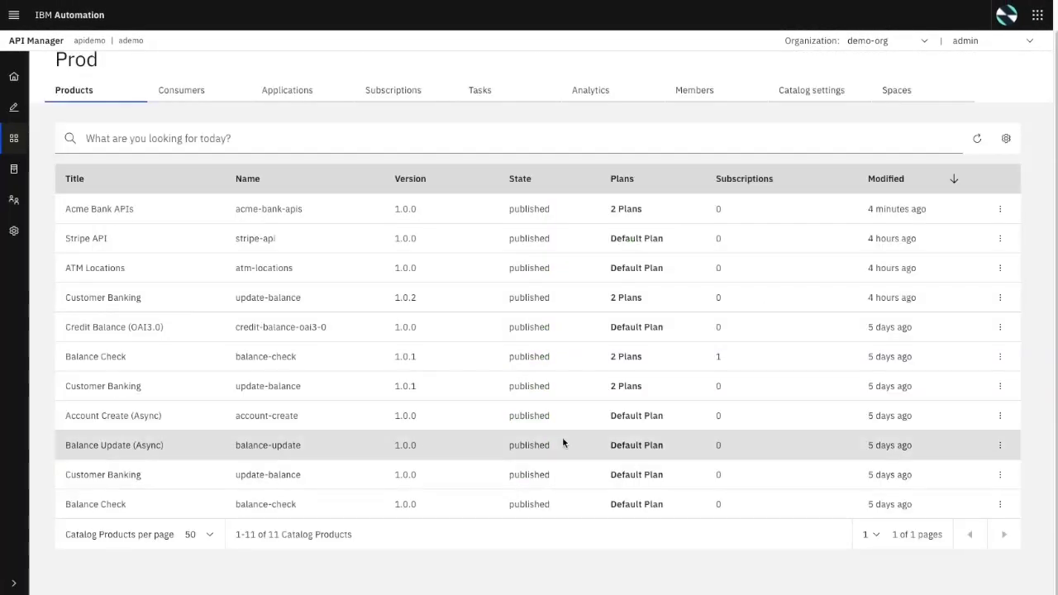
Return to the home page and open the assembly of the Find ATM API from the APIs under development
left_click(14, 76)
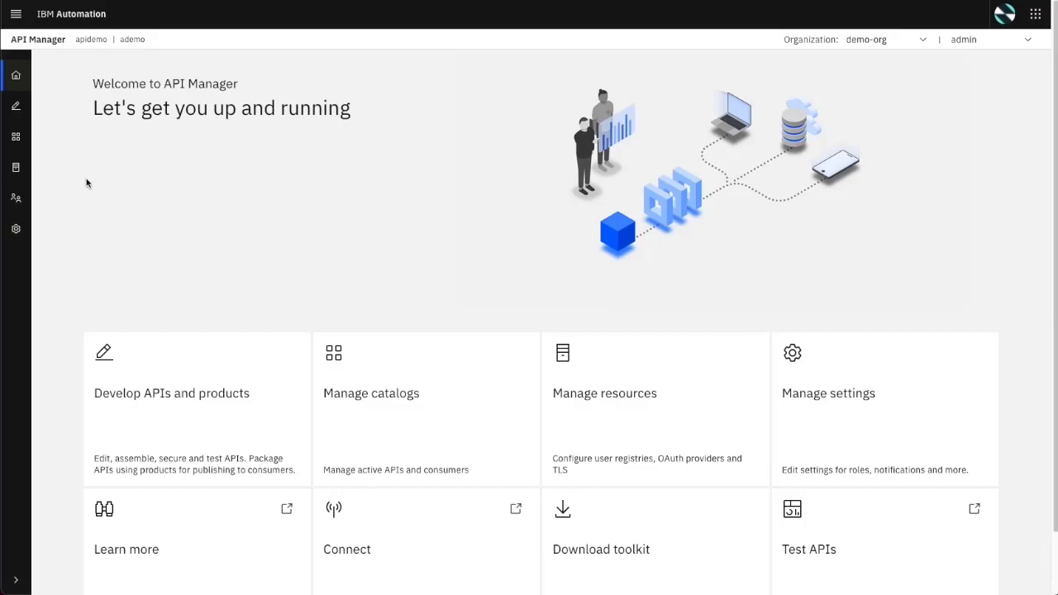
left_click(188, 416)
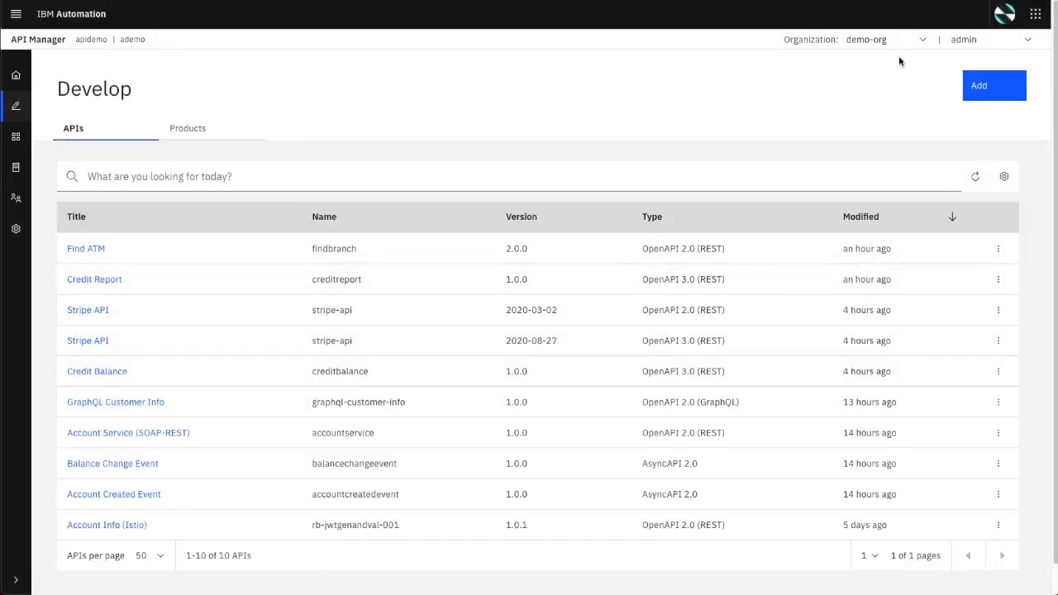
left_click(84, 247)
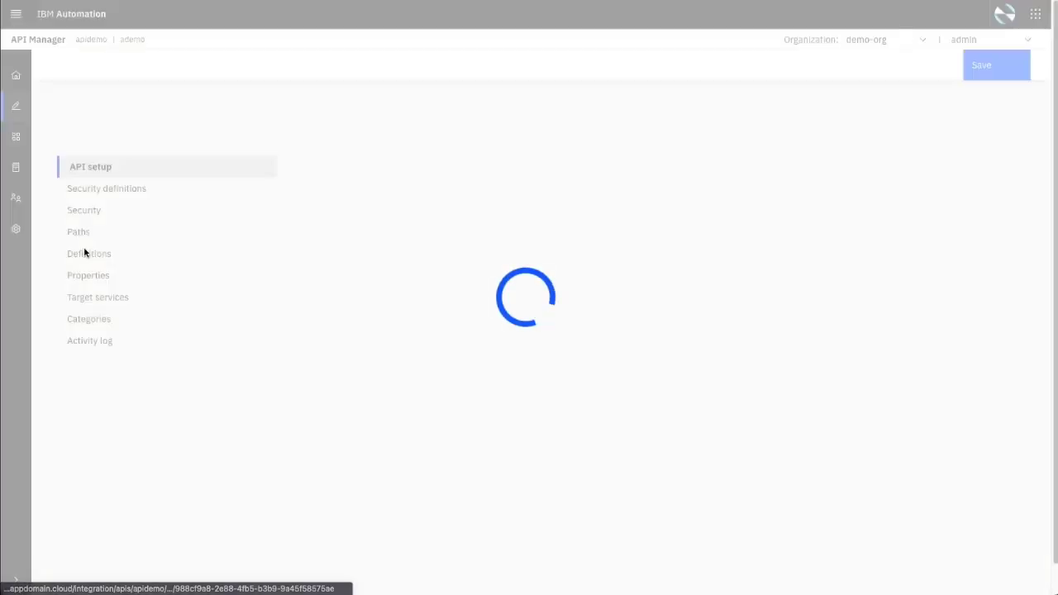
left_click(297, 125)
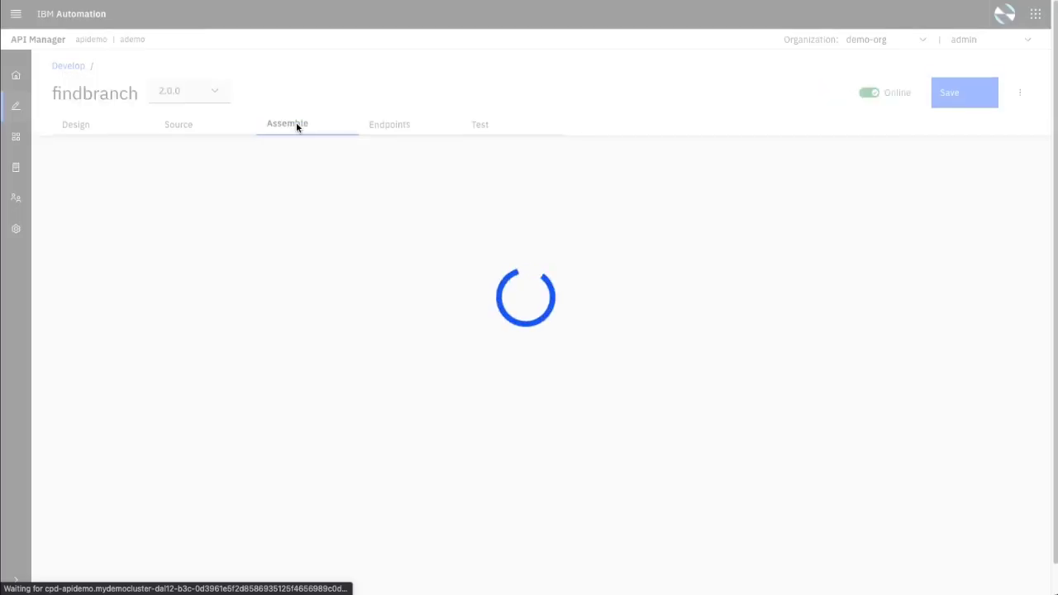
Add a Parse transform directly after the invoke policy in the findbranch assembly flow
scroll(83, 392, "down", 1)
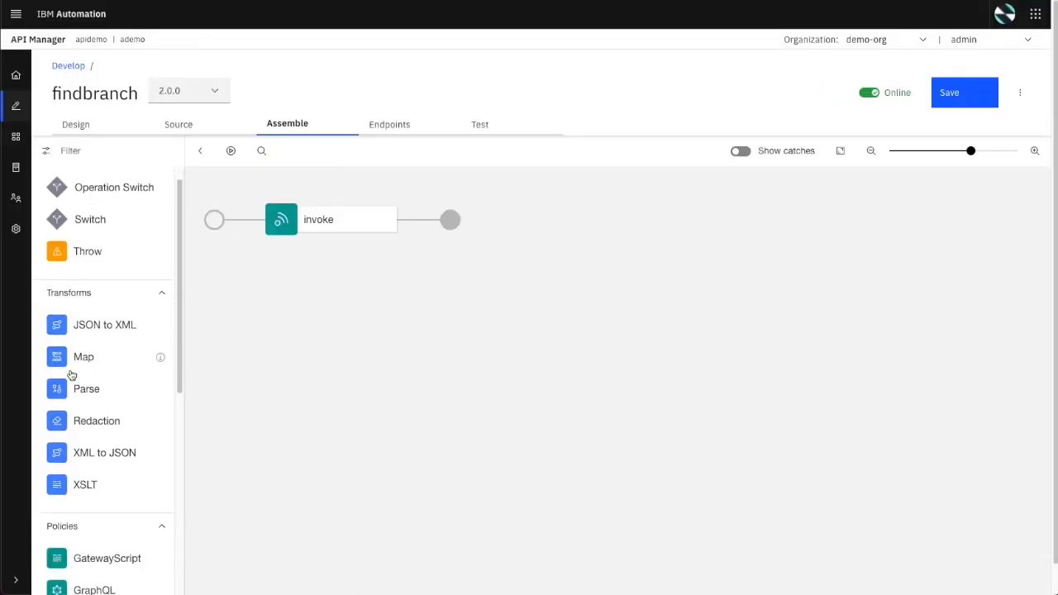
scroll(72, 376, "down", 1)
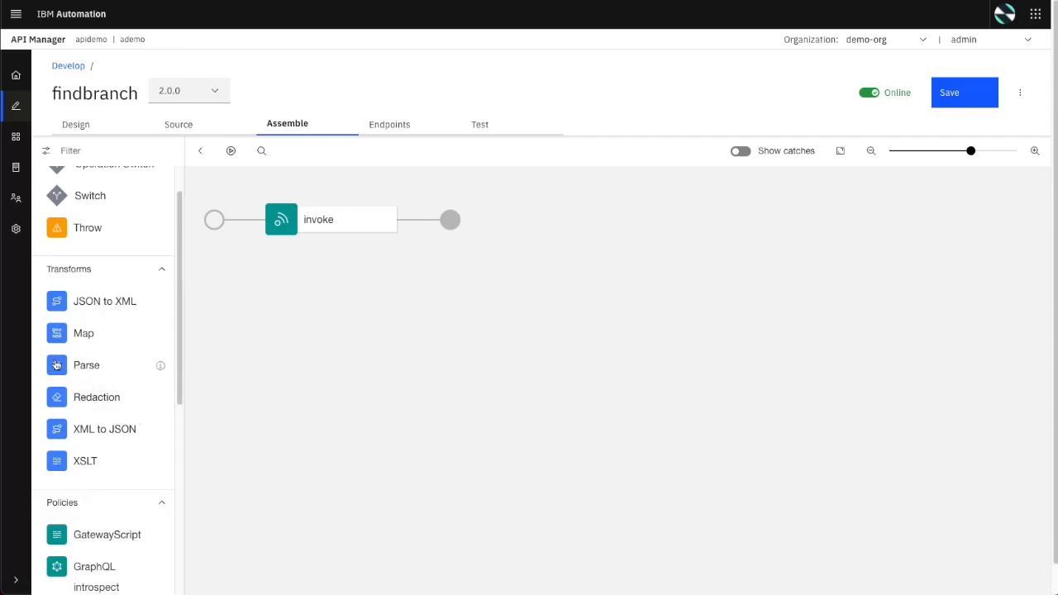
left_click_drag(98, 355, 411, 223)
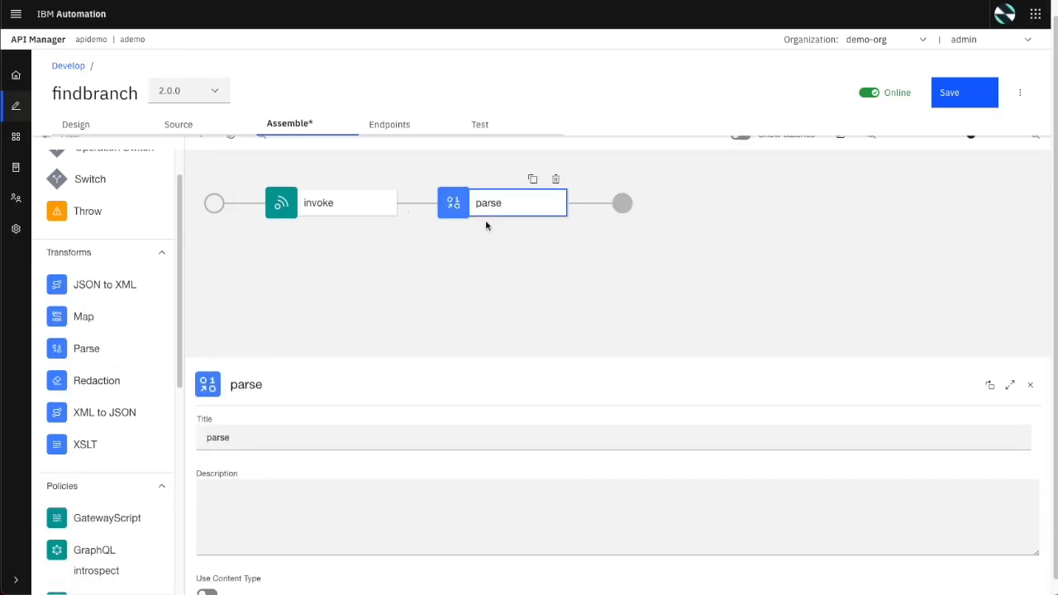
Turn on Use Content Type for the parse policy and look through its parse settings and message options
scroll(449, 438, "down", 3)
scroll(449, 439, "down", 1)
scroll(449, 439, "up", 1)
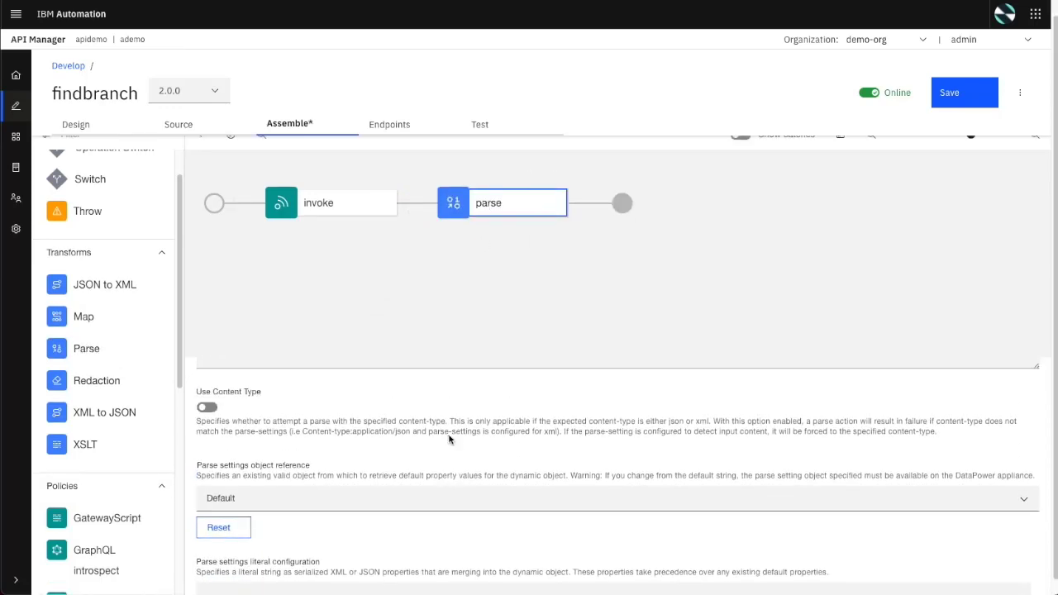
left_click(208, 407)
scroll(261, 466, "down", 1)
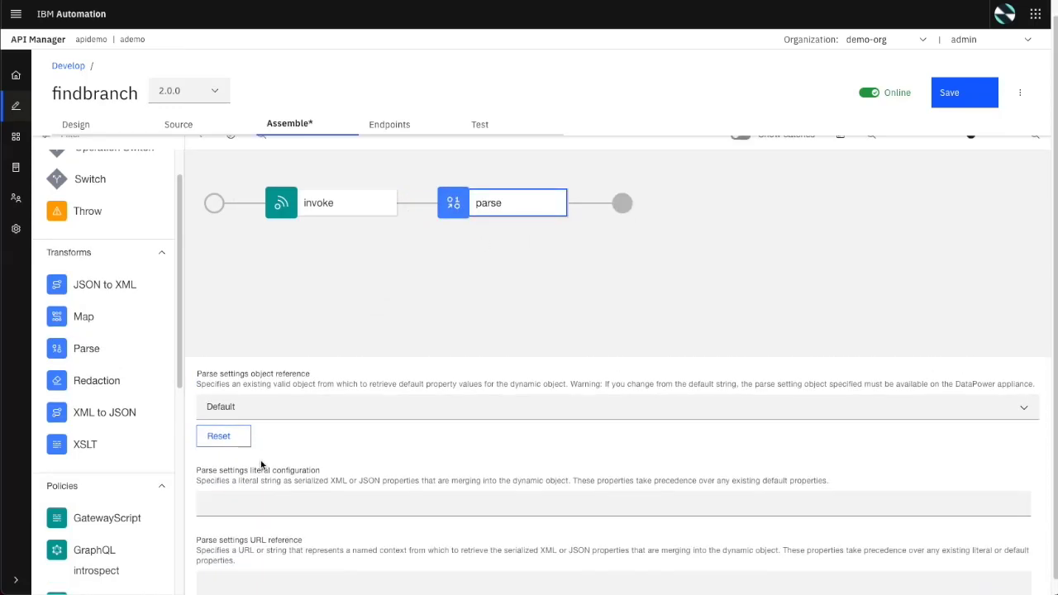
scroll(262, 465, "down", 1)
scroll(261, 461, "down", 1)
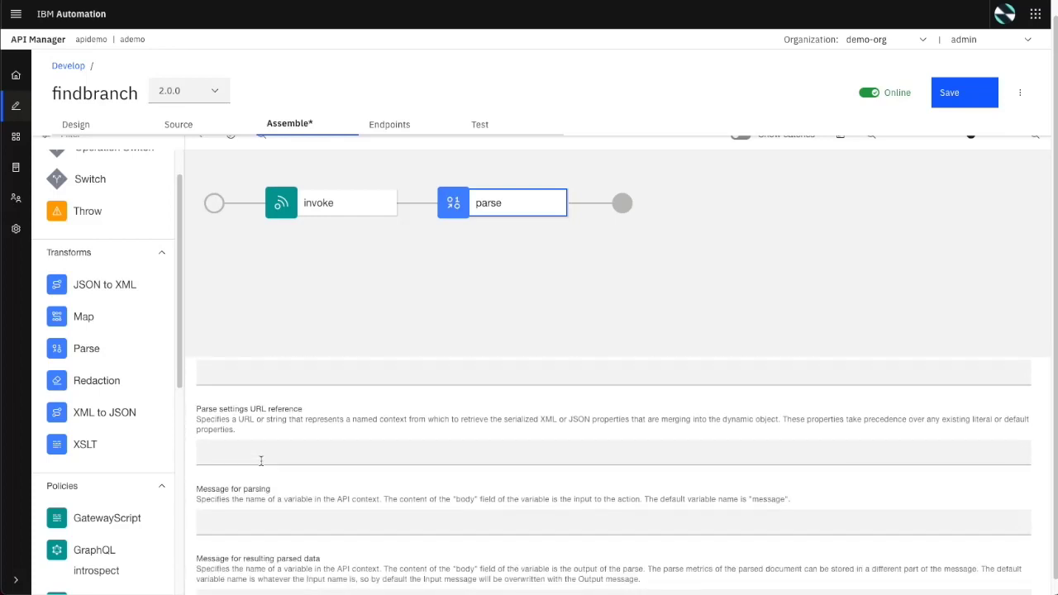
scroll(260, 463, "down", 1)
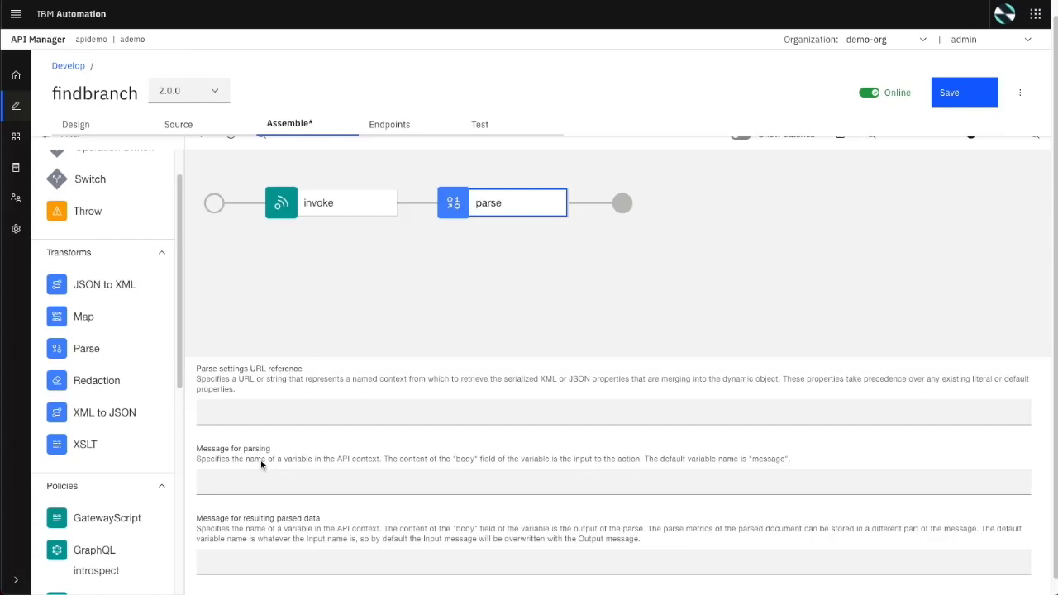
scroll(260, 459, "up", 4)
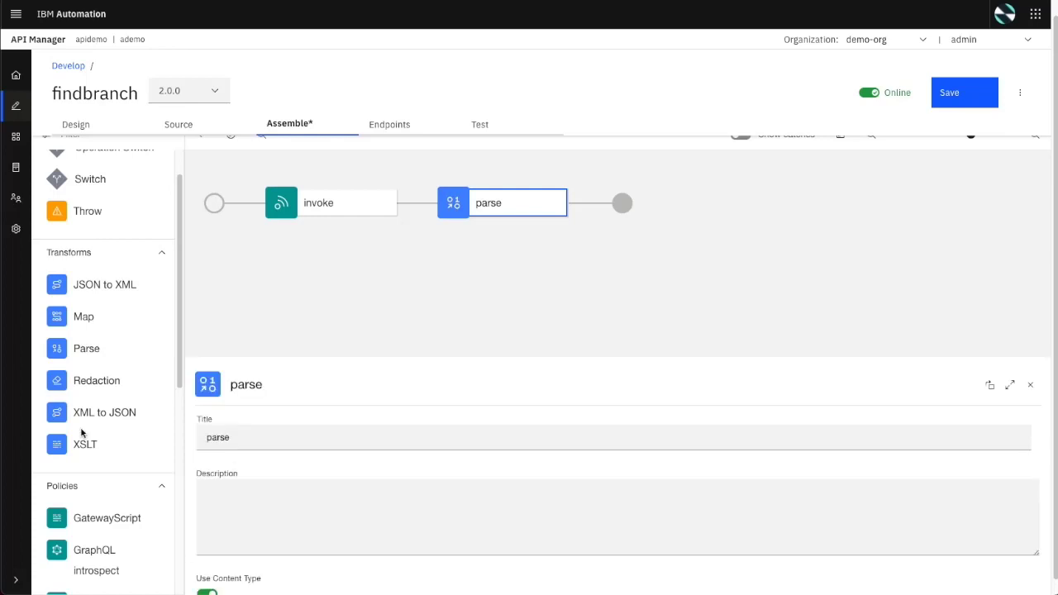
Look over the available policies and examine the invoke policy's URL, TLS profile, timeout, authentication, HTTP method and compression settings
scroll(82, 437, "down", 4)
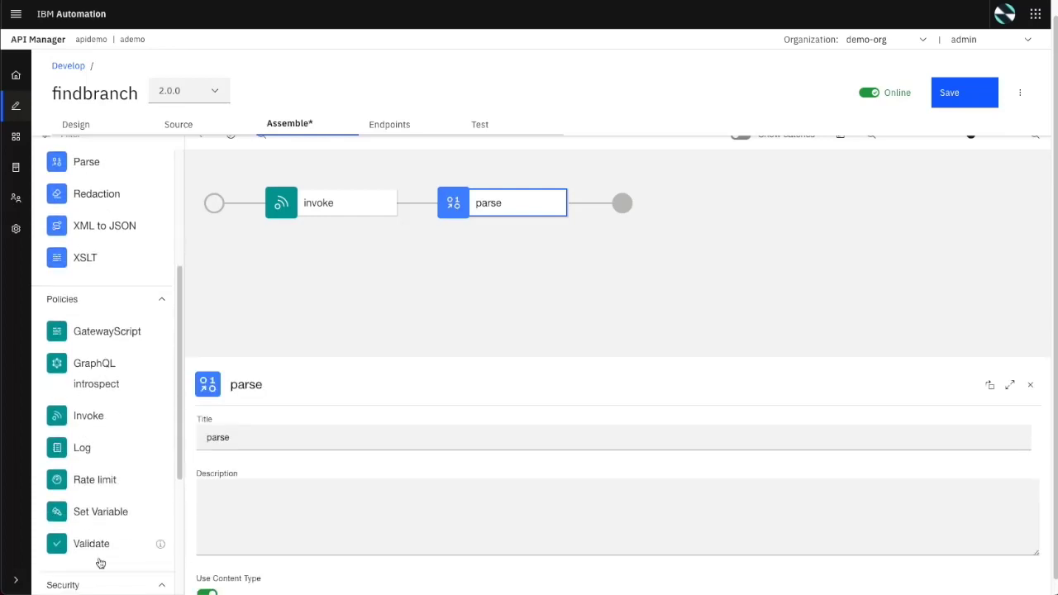
left_click(335, 206)
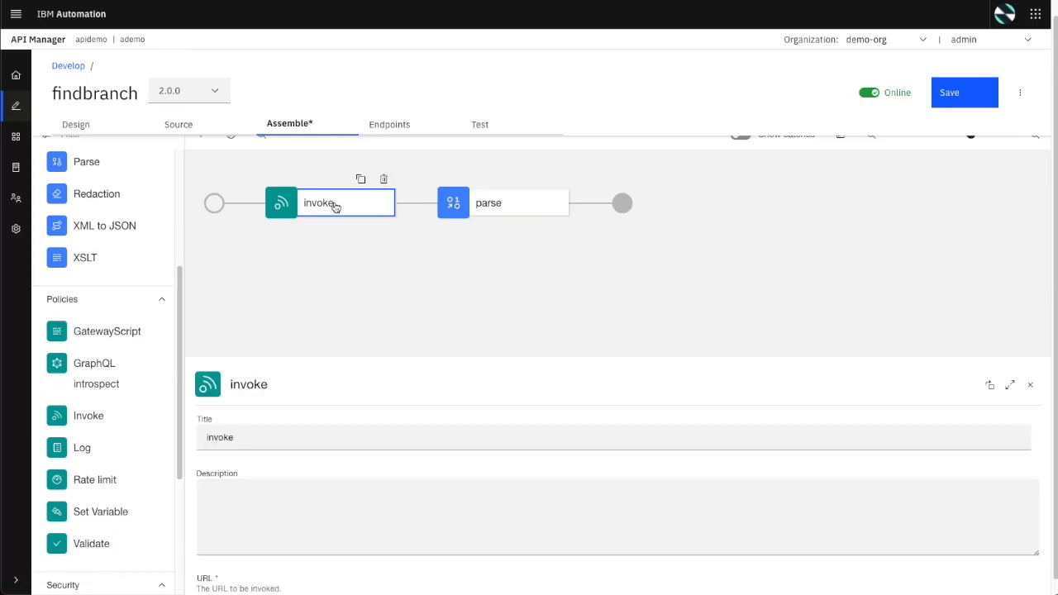
scroll(695, 476, "down", 3)
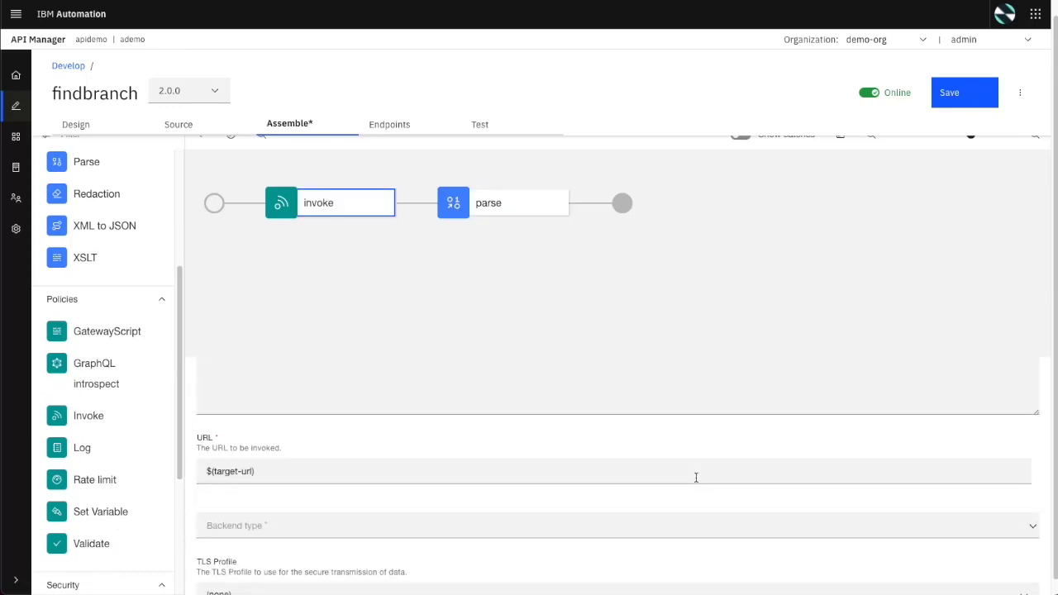
scroll(695, 476, "down", 3)
scroll(695, 477, "up", 7)
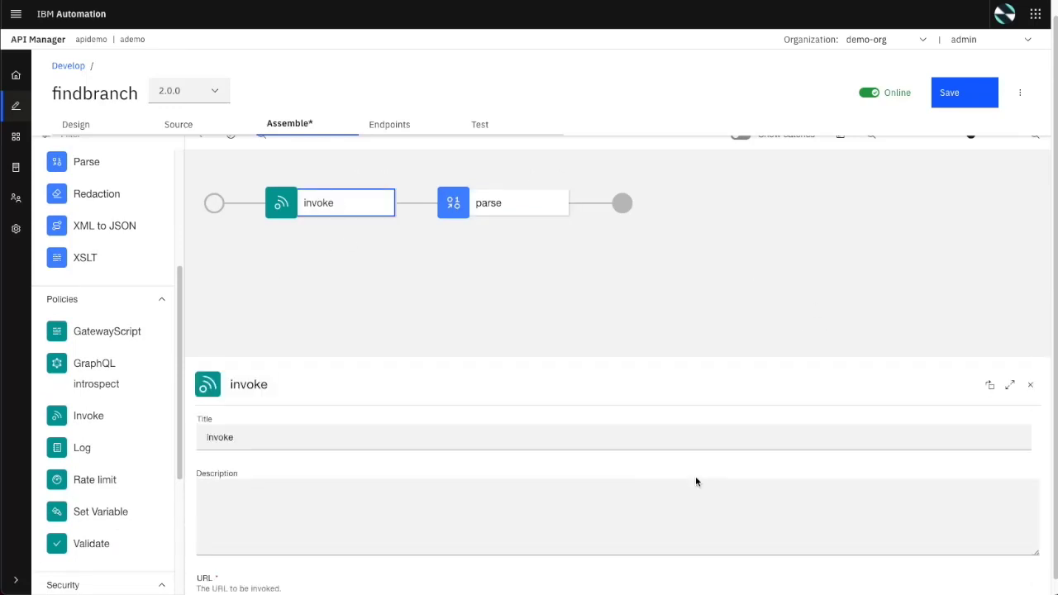
scroll(696, 479, "down", 5)
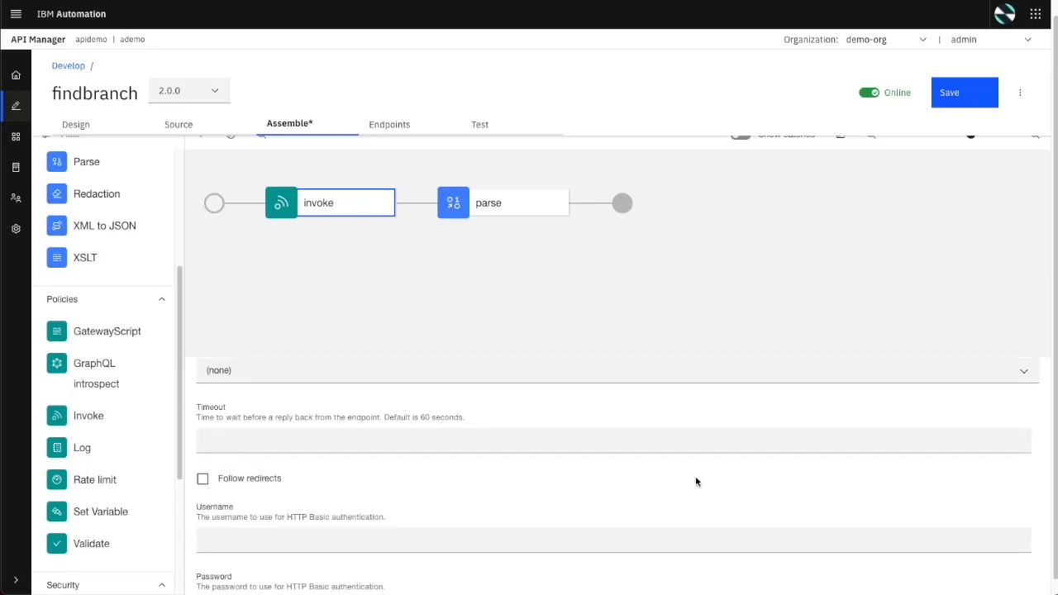
scroll(695, 482, "down", 6)
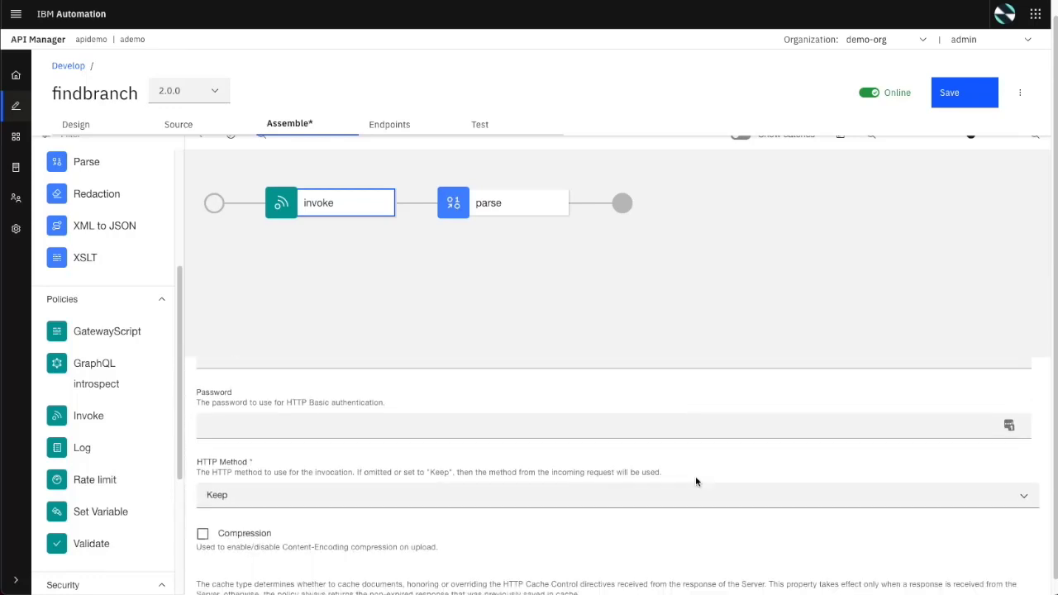
scroll(696, 480, "down", 1)
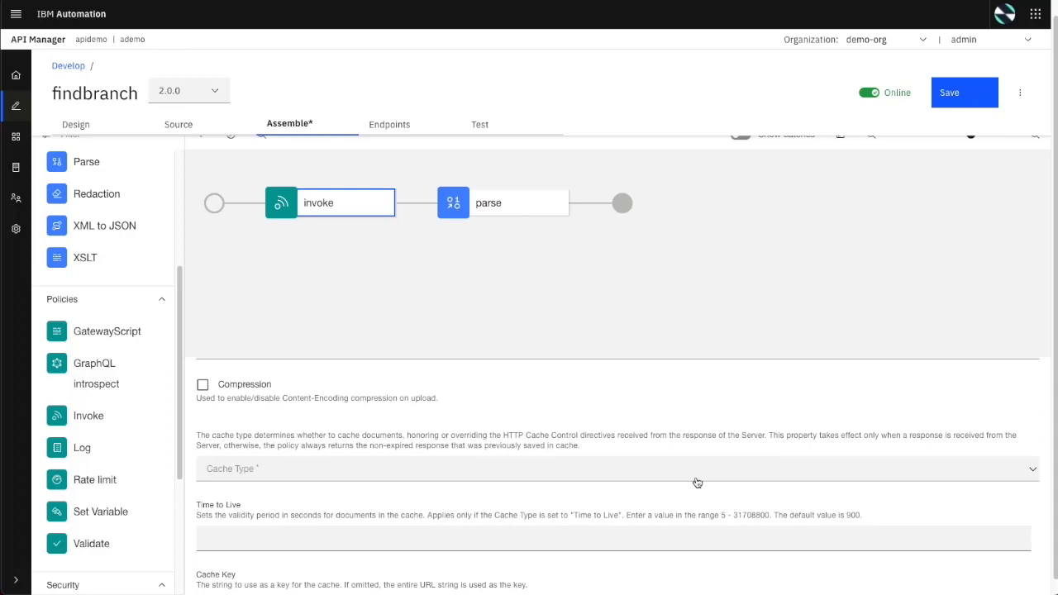
scroll(696, 483, "down", 1)
Set the invoke policy's cache type to Time to Live
left_click(728, 419)
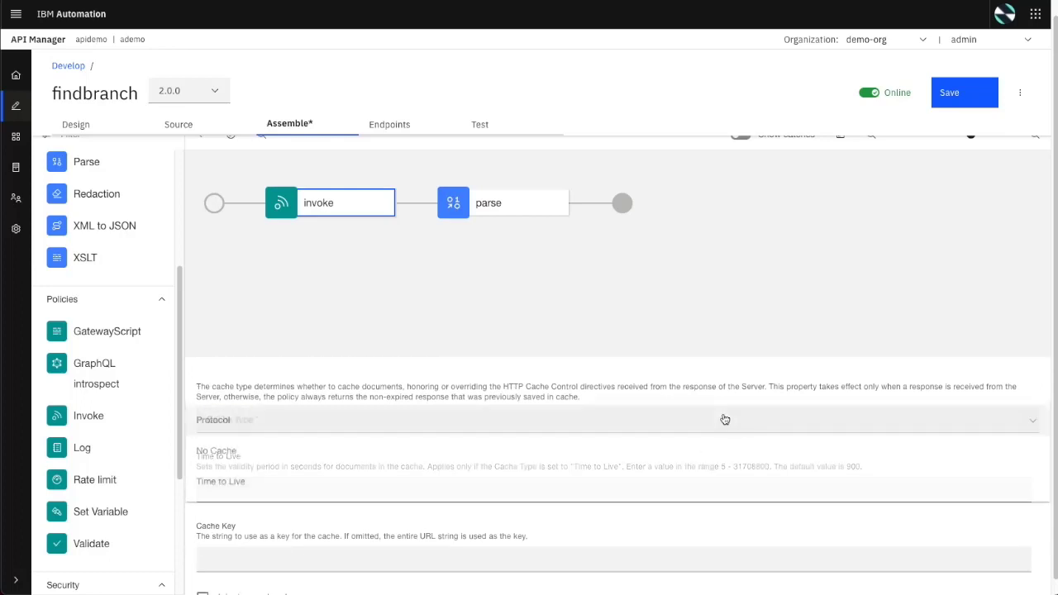
left_click(667, 385)
left_click(645, 420)
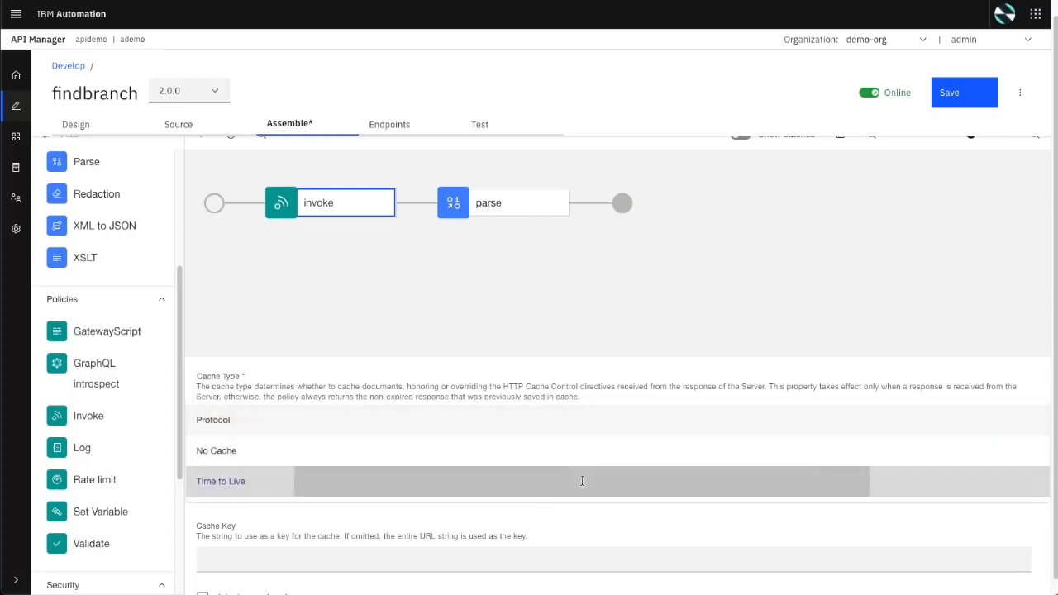
left_click(583, 482)
Examine the invoke policy's remaining options, from the cache key and proxy headers to header control, parameter control and the response object variable
scroll(626, 434, "down", 1)
scroll(625, 429, "down", 1)
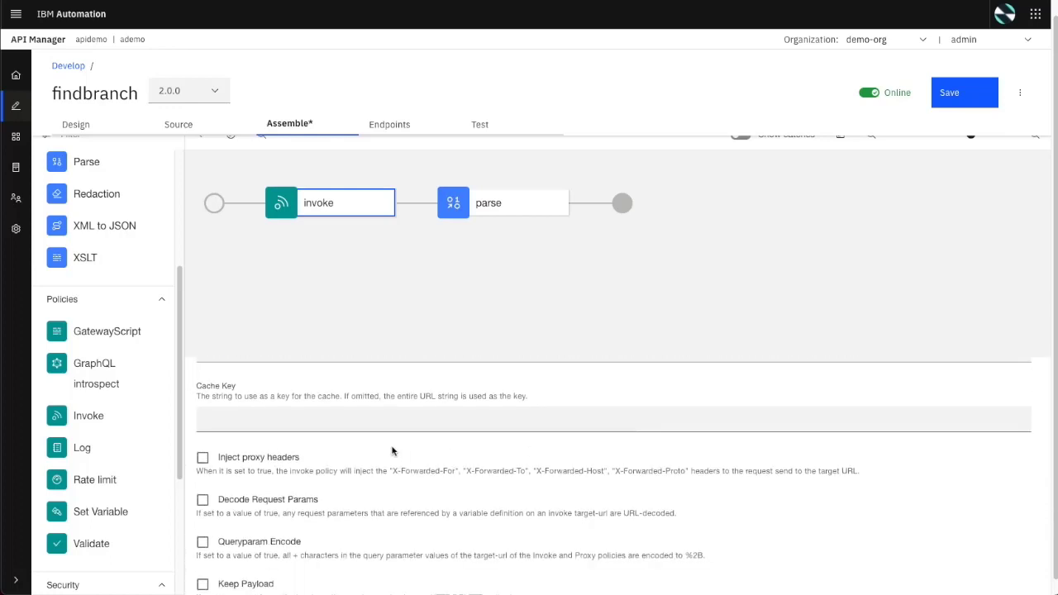
scroll(306, 488, "down", 1)
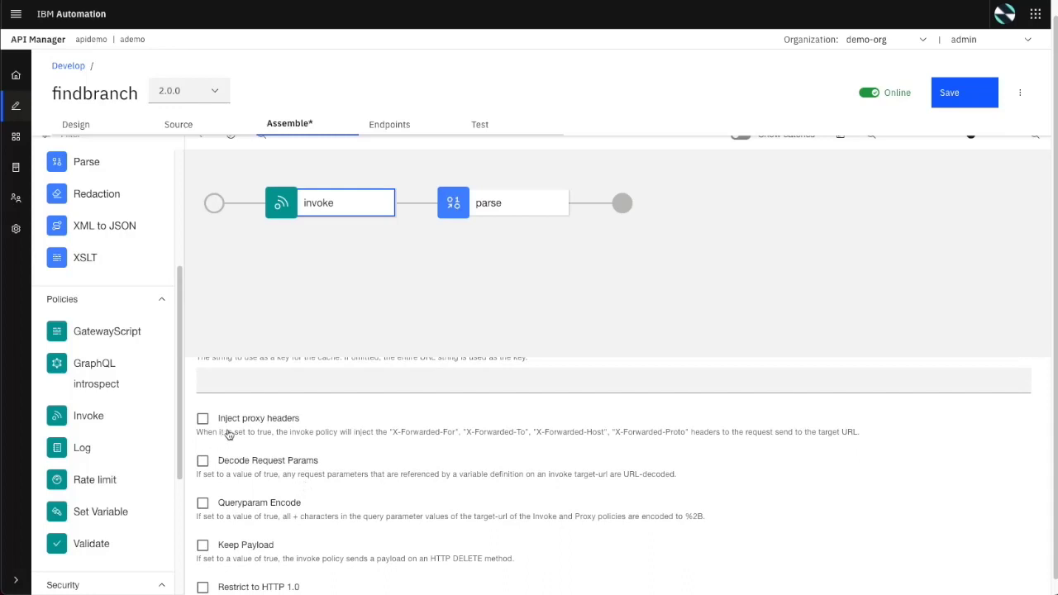
scroll(296, 446, "down", 1)
scroll(296, 447, "down", 1)
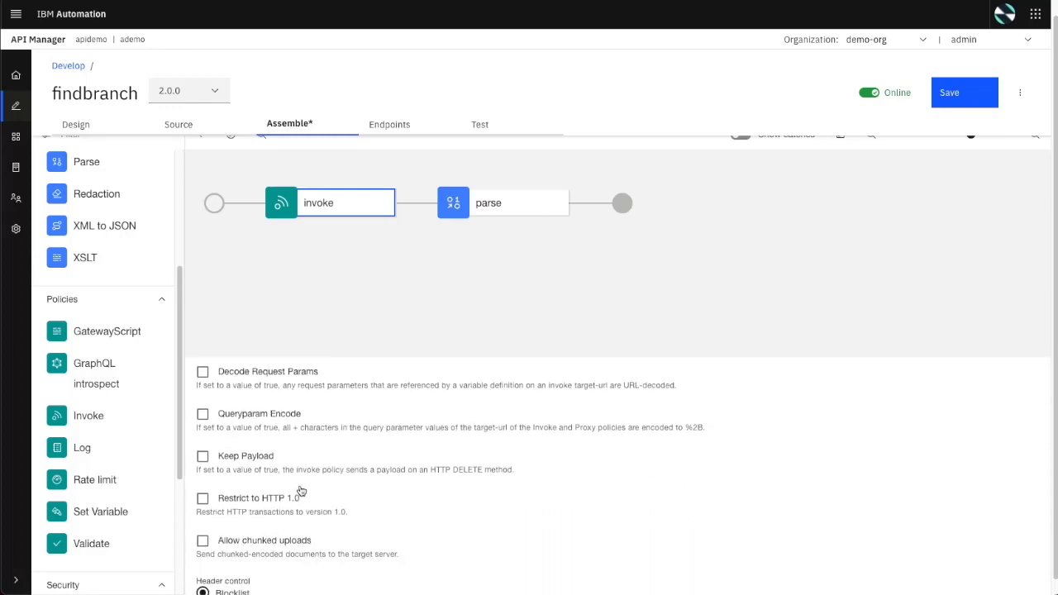
scroll(325, 514, "down", 2)
scroll(325, 514, "down", 3)
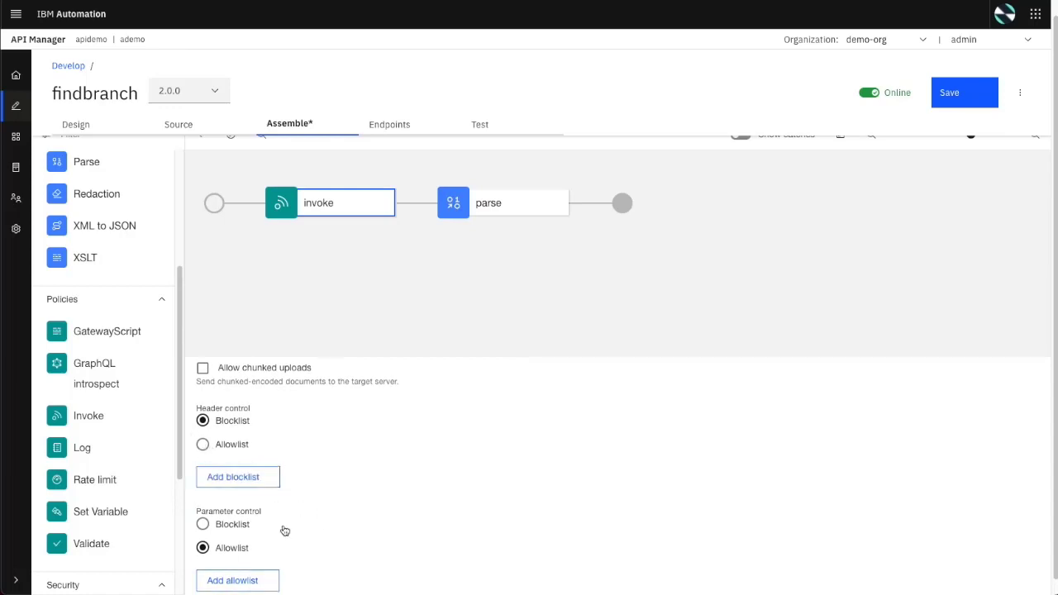
scroll(284, 528, "down", 3)
scroll(283, 529, "down", 1)
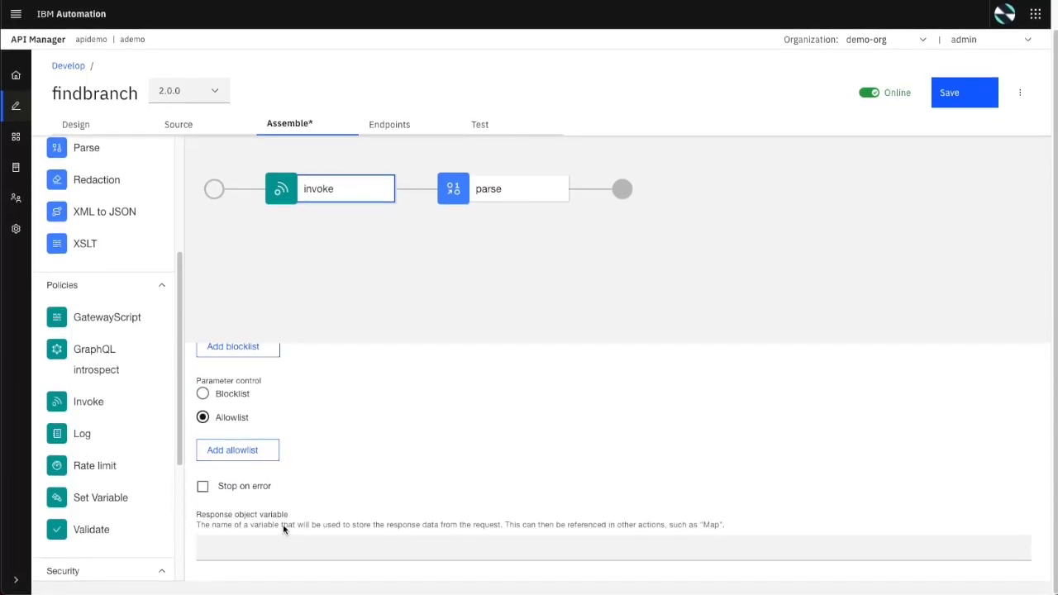
View the available security policies, and return to the home page, discarding the unsaved assembly changes
scroll(69, 436, "down", 5)
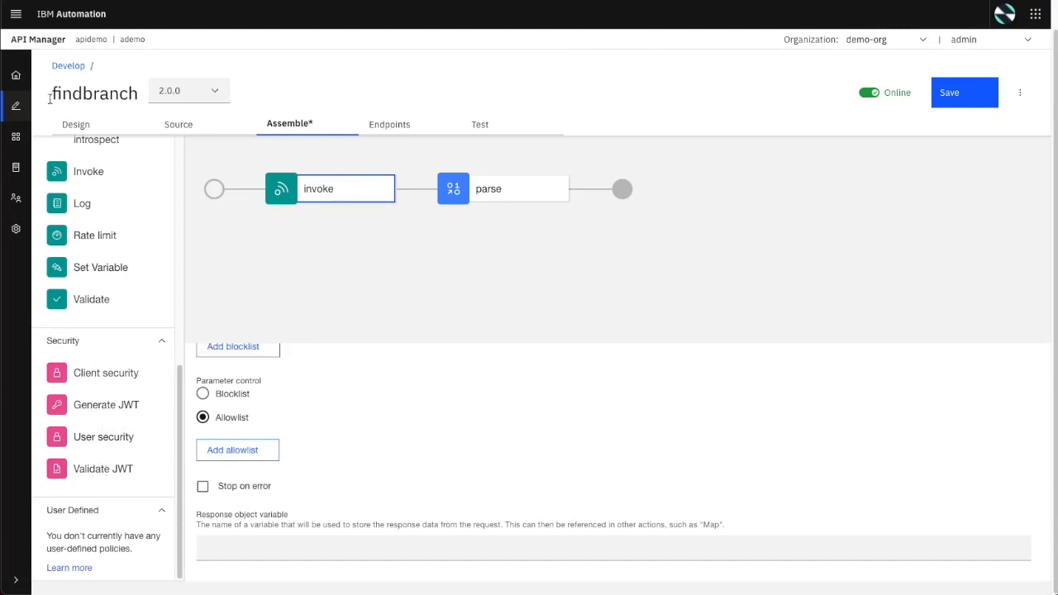
left_click(15, 76)
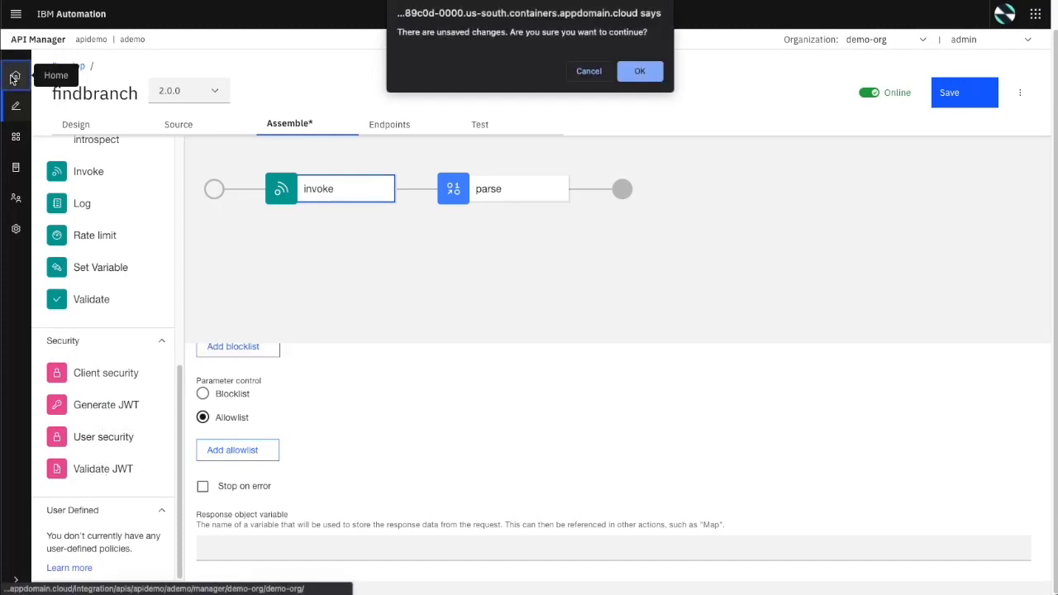
left_click(640, 72)
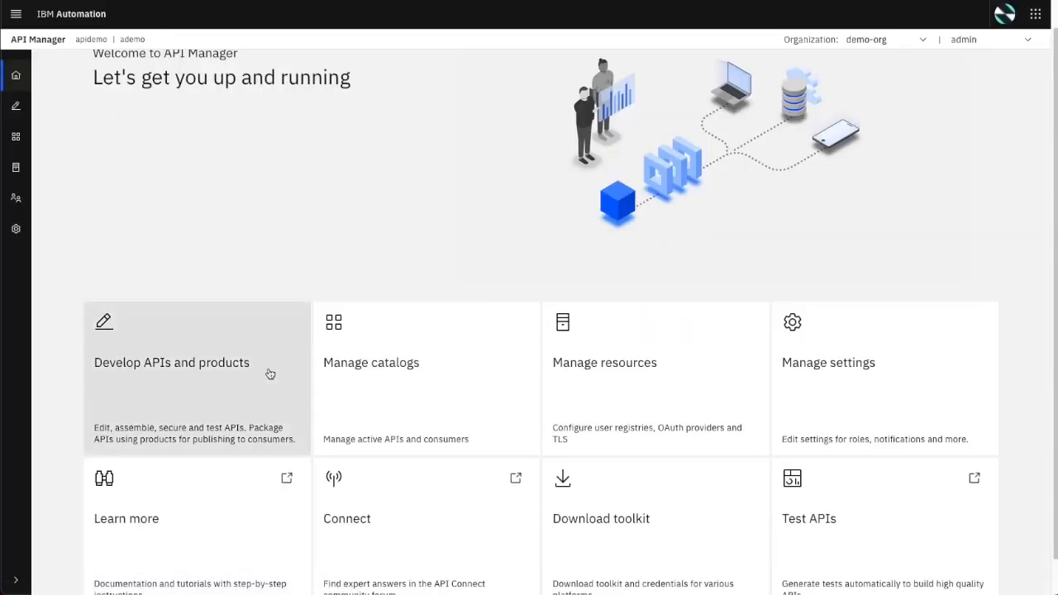
Open the Acme Oauth Token provider in the resources and examine its info, configuration, user security and token settings
left_click(16, 138)
left_click(17, 169)
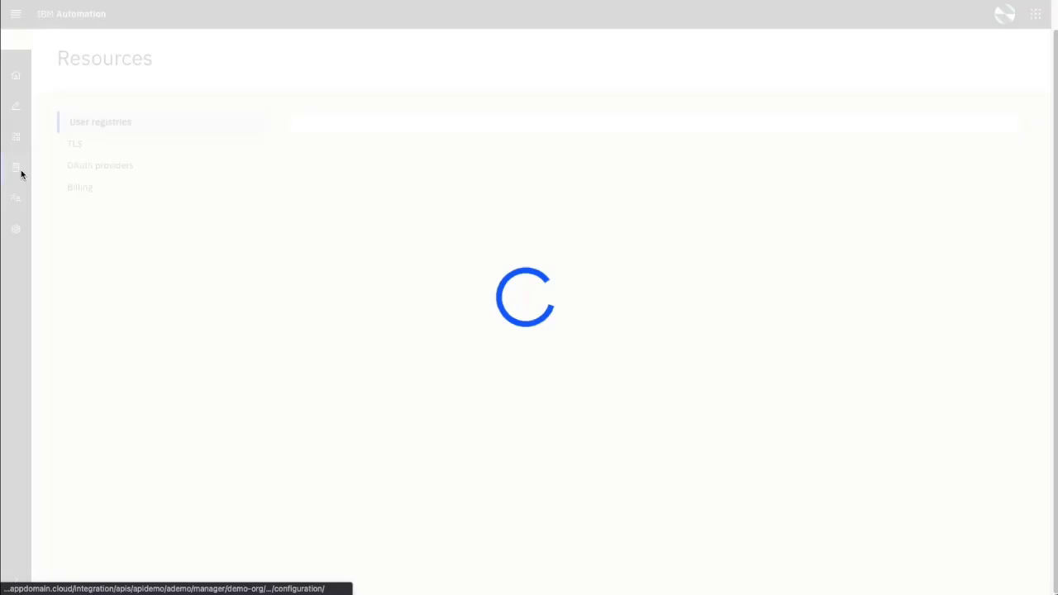
left_click(102, 167)
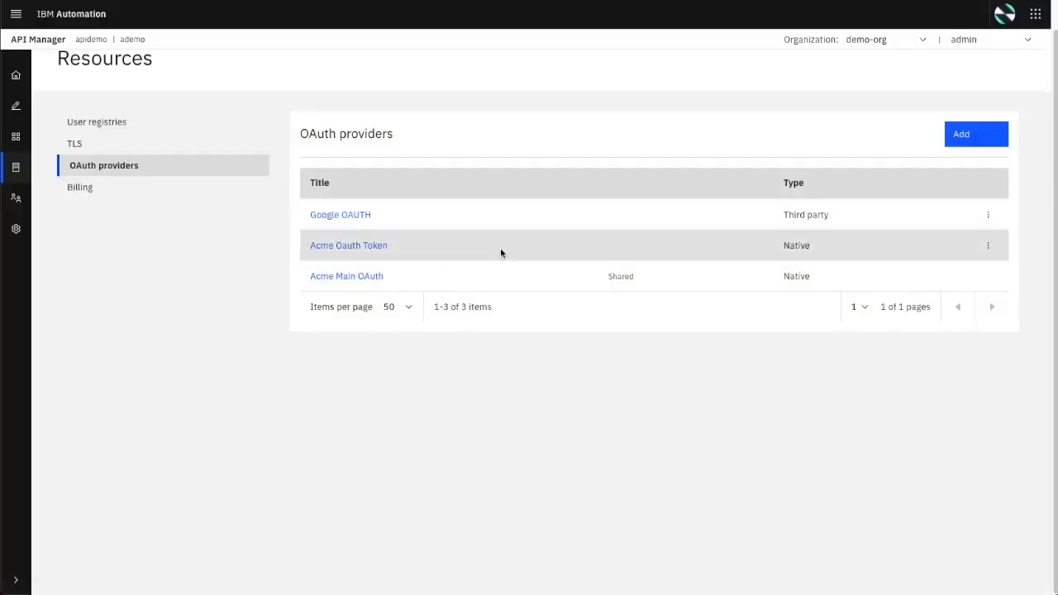
left_click(356, 247)
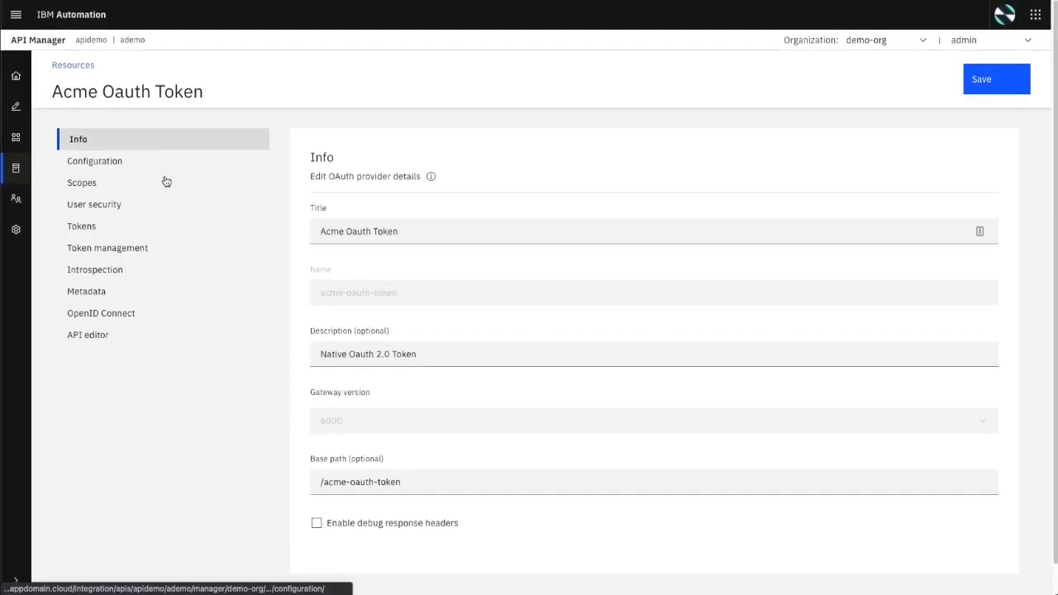
left_click(96, 164)
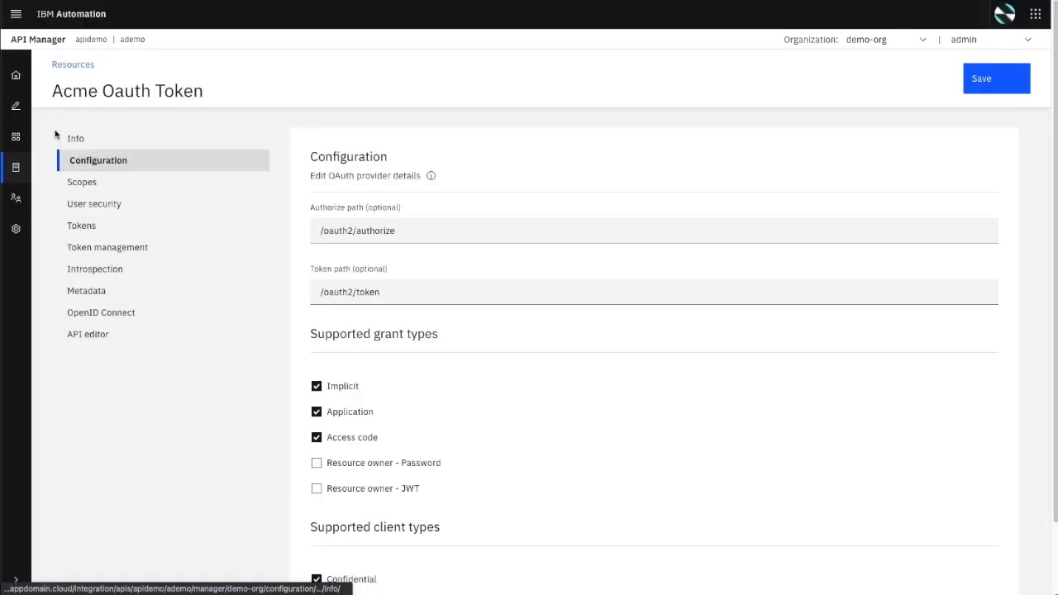
left_click(98, 207)
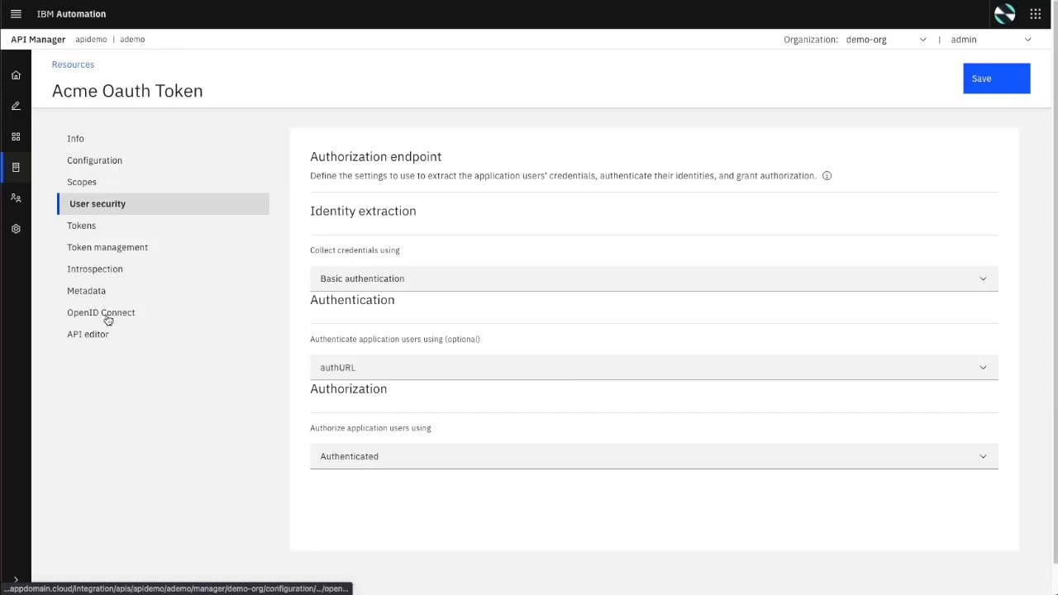
left_click(83, 228)
Enable native token management with resource owner and client revocation paths for the provider, and return to the resources without saving
left_click(118, 251)
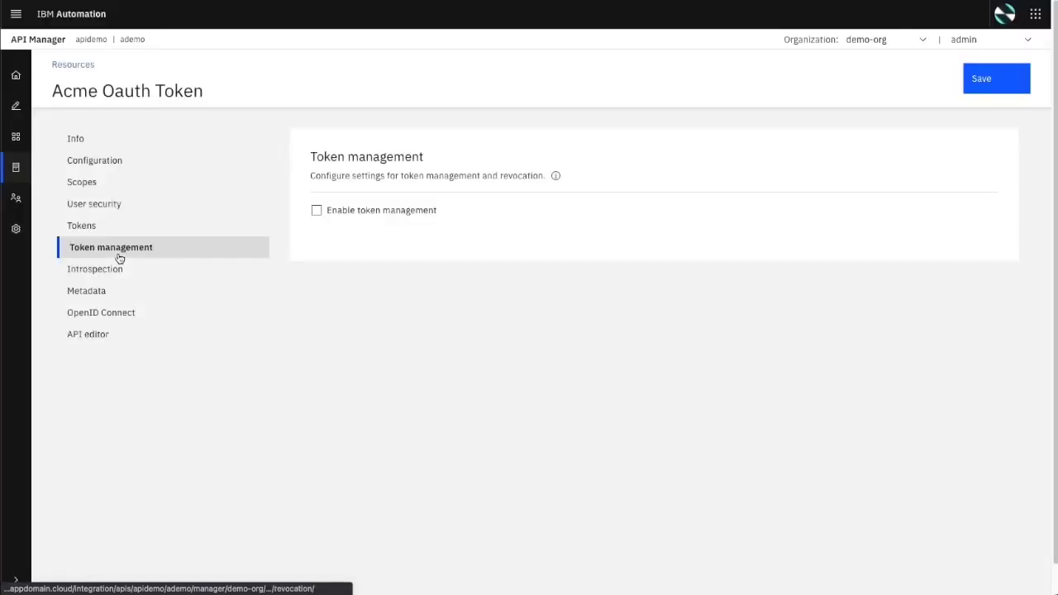
left_click(317, 210)
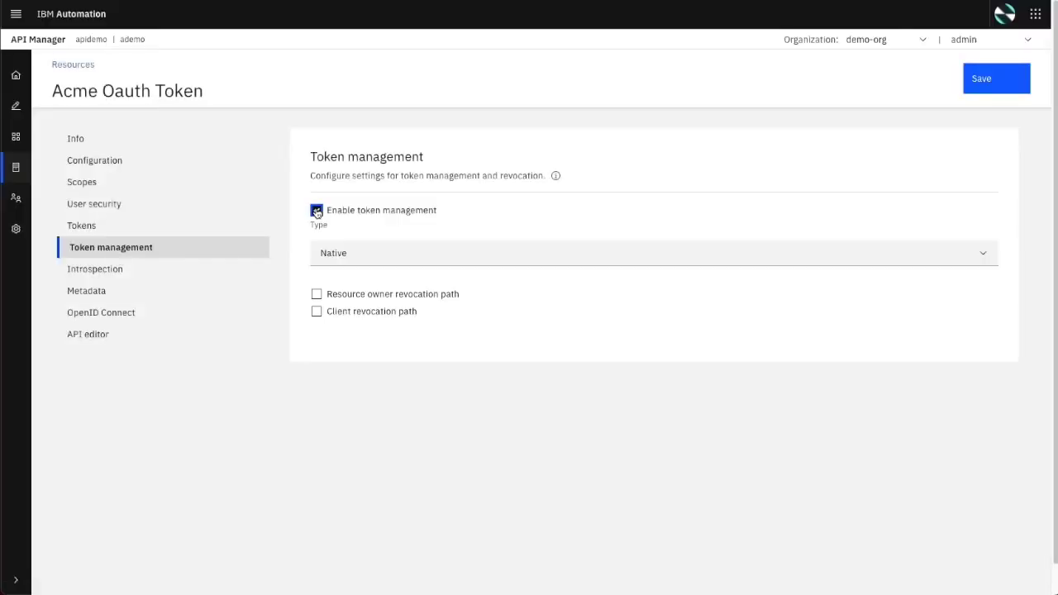
left_click(342, 257)
left_click(373, 286)
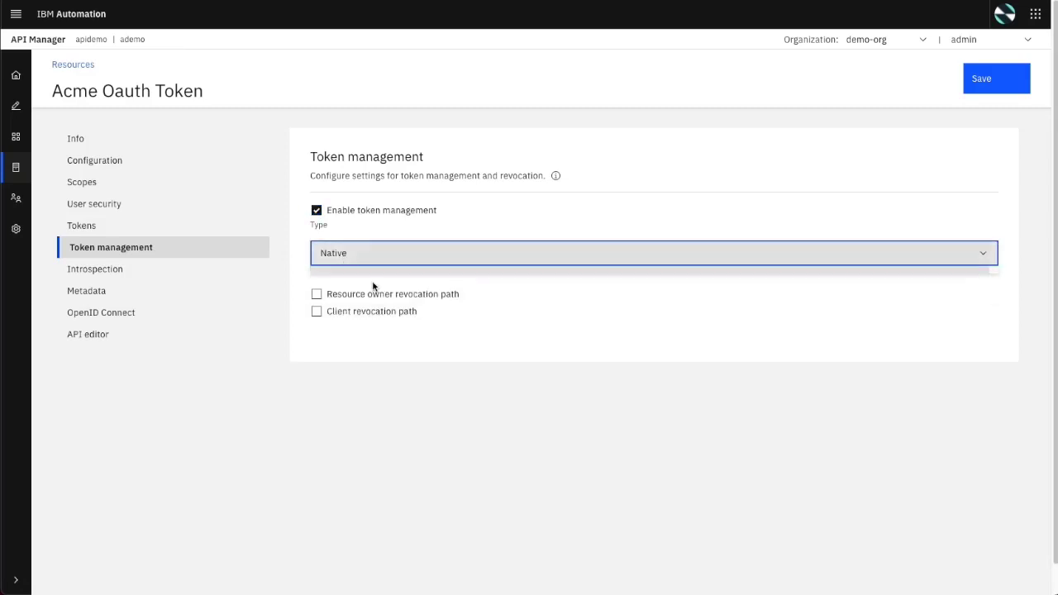
left_click(319, 294)
left_click(316, 373)
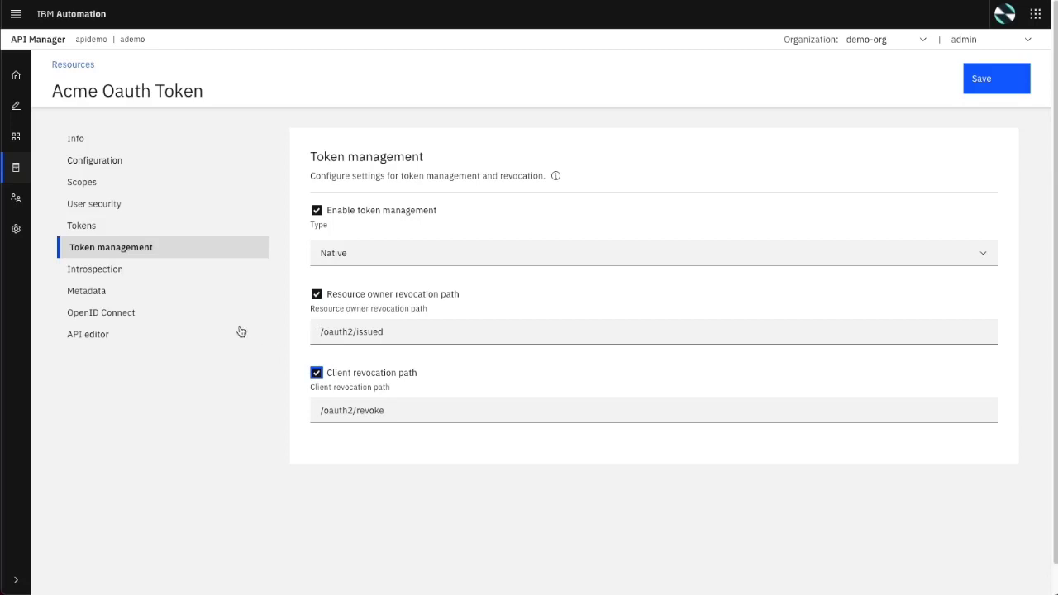
left_click(19, 167)
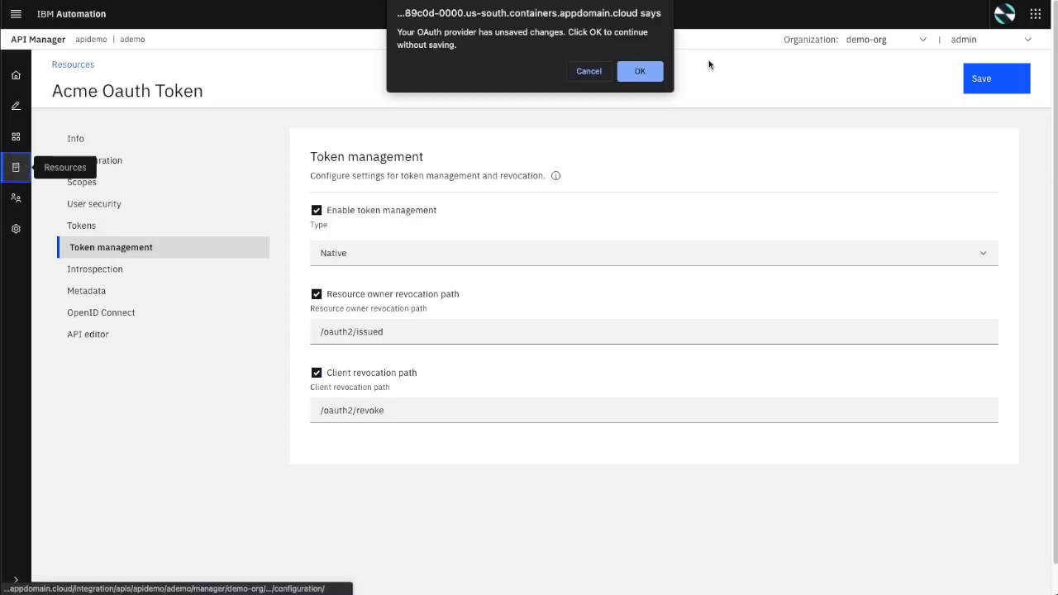
left_click(643, 70)
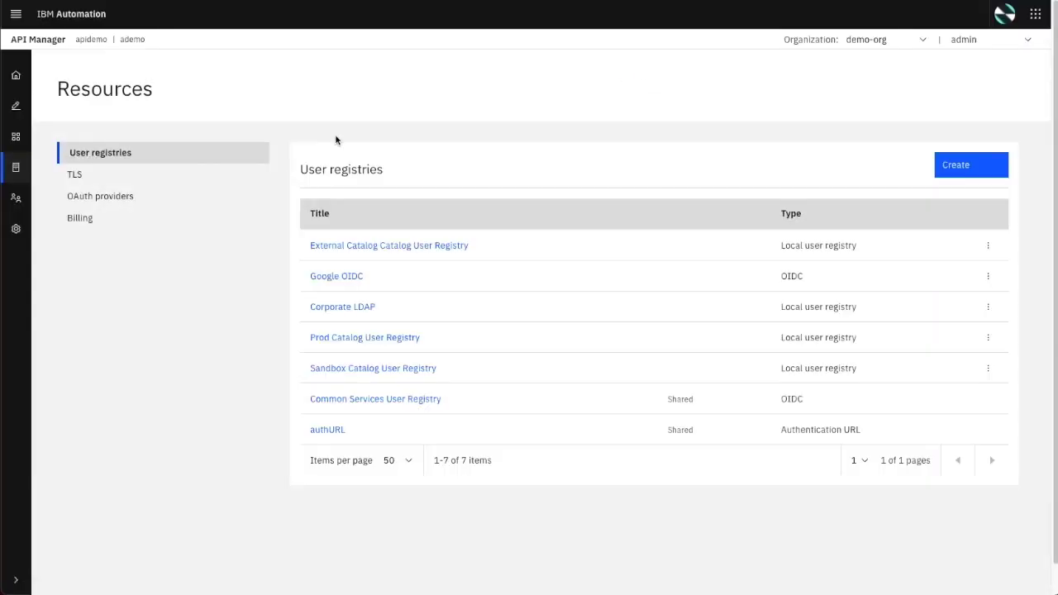
Look through the TLS, OAuth provider and billing resources, the members and the catalogs, and return to the home page
left_click(88, 173)
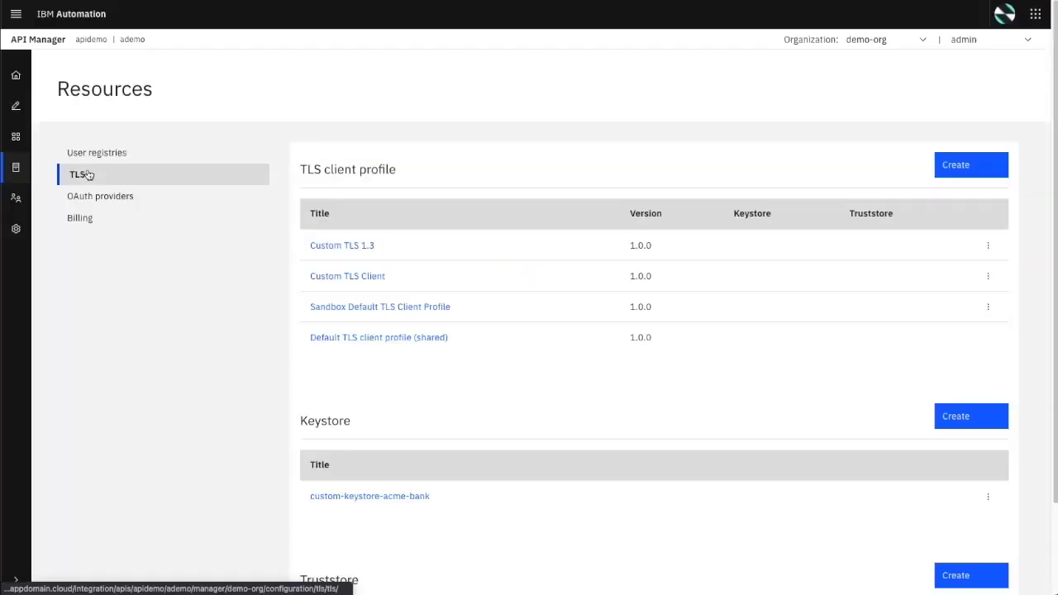
left_click(95, 195)
left_click(86, 220)
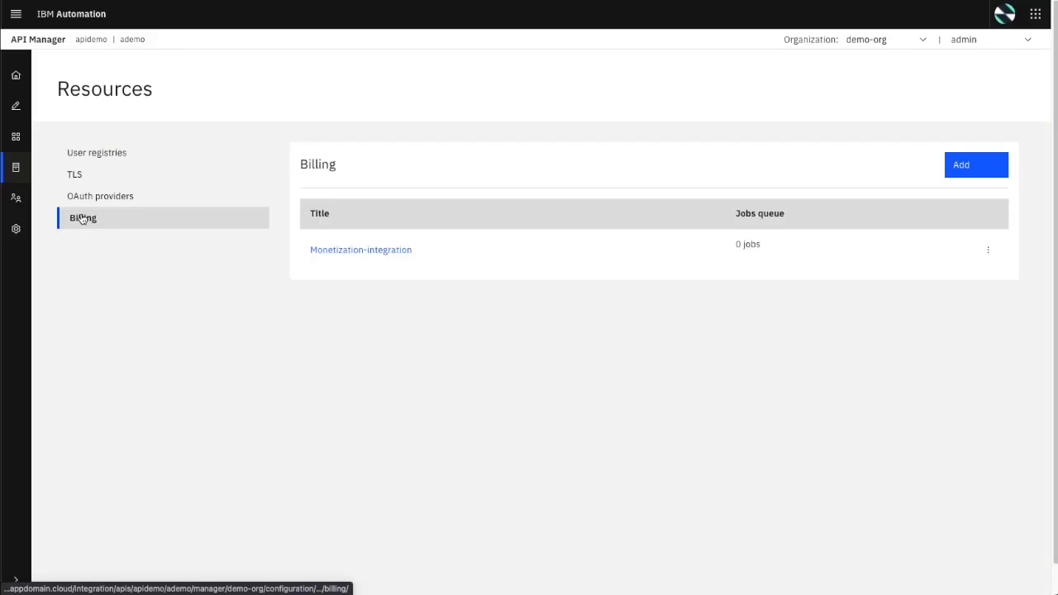
left_click(16, 197)
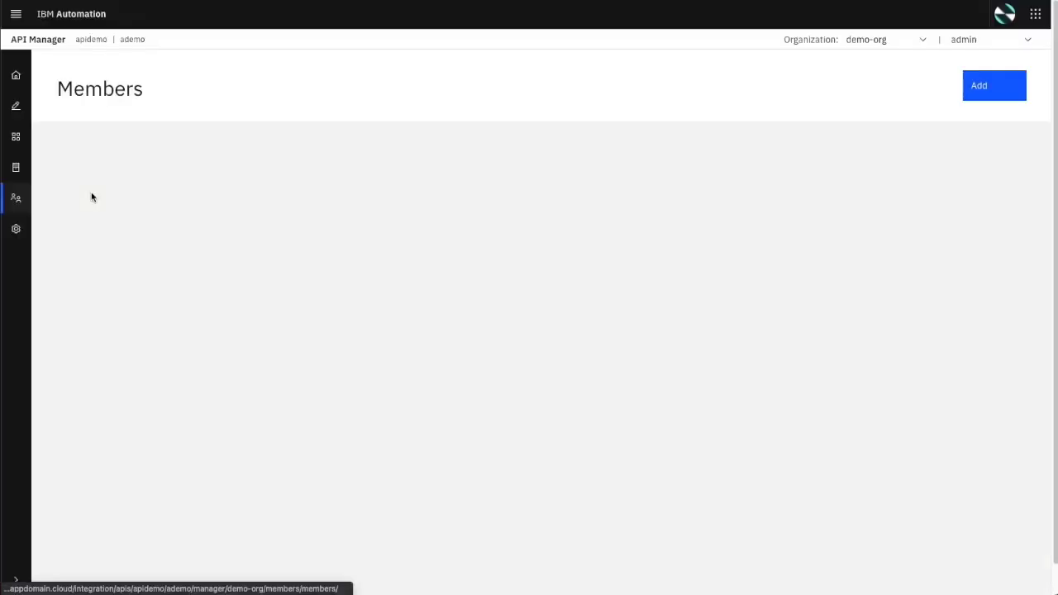
left_click(15, 137)
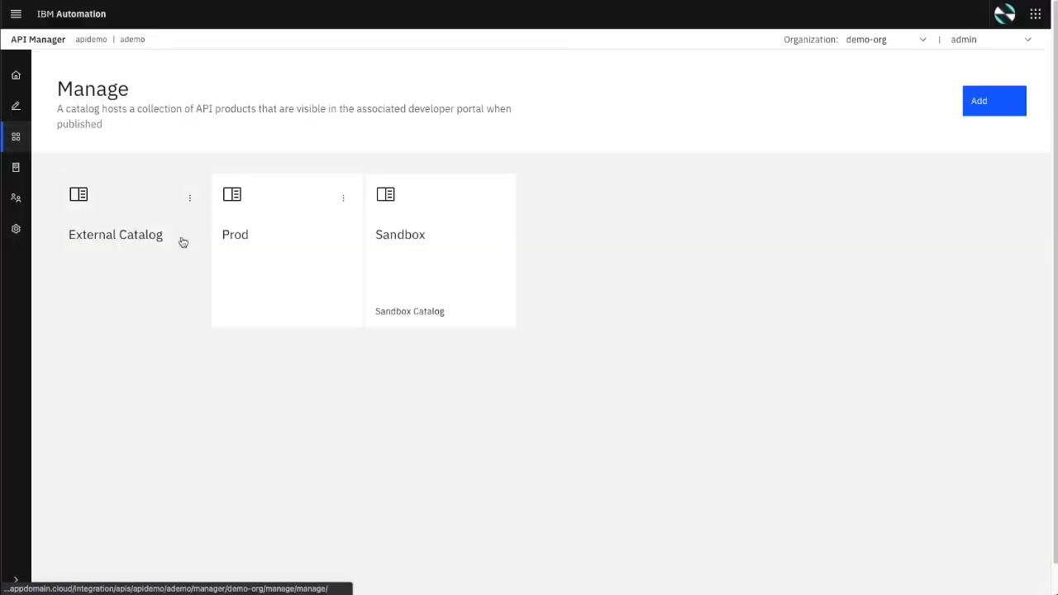
left_click(19, 169)
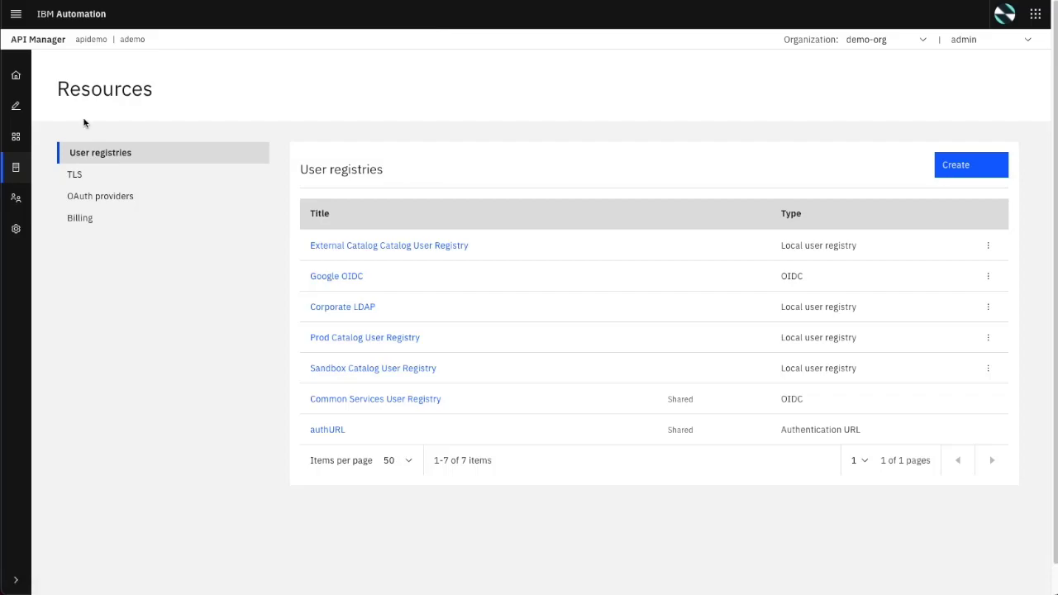
left_click(15, 76)
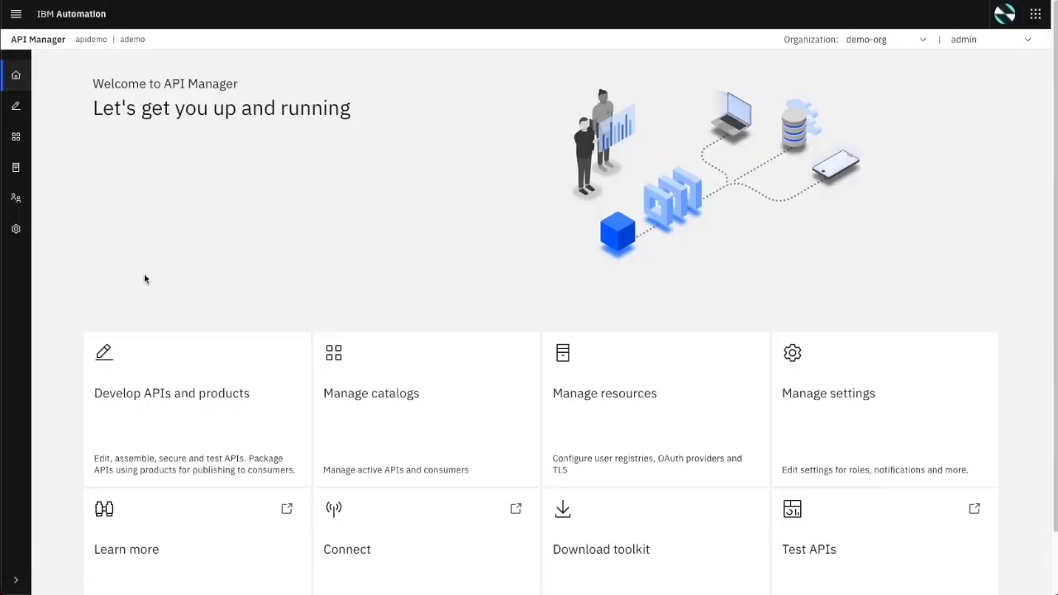
View the Prod catalog's products and the External Catalog's spaces, and open the Mobile Team space
left_click(413, 407)
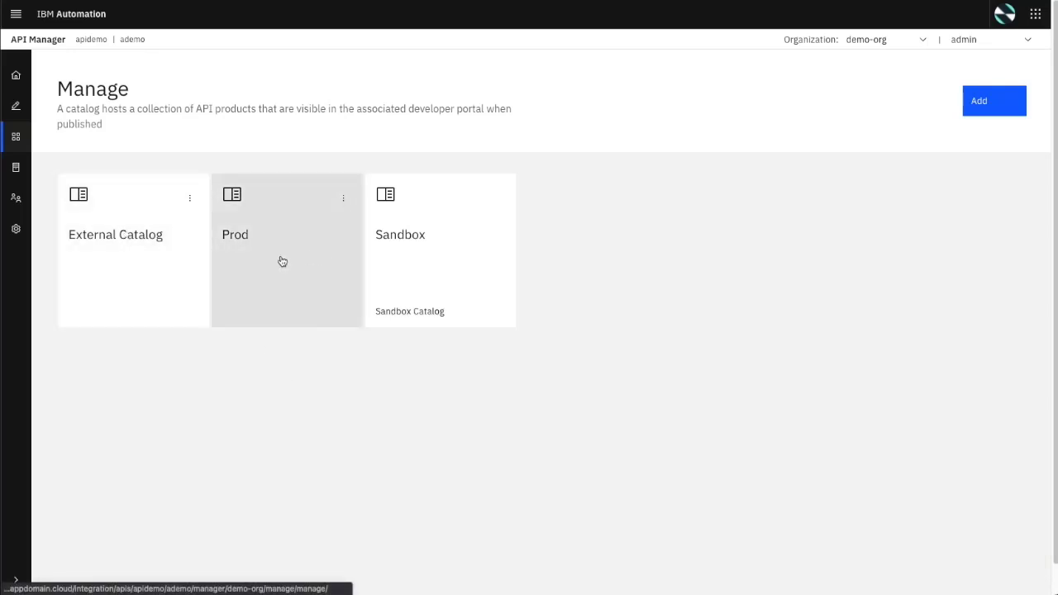
left_click(277, 258)
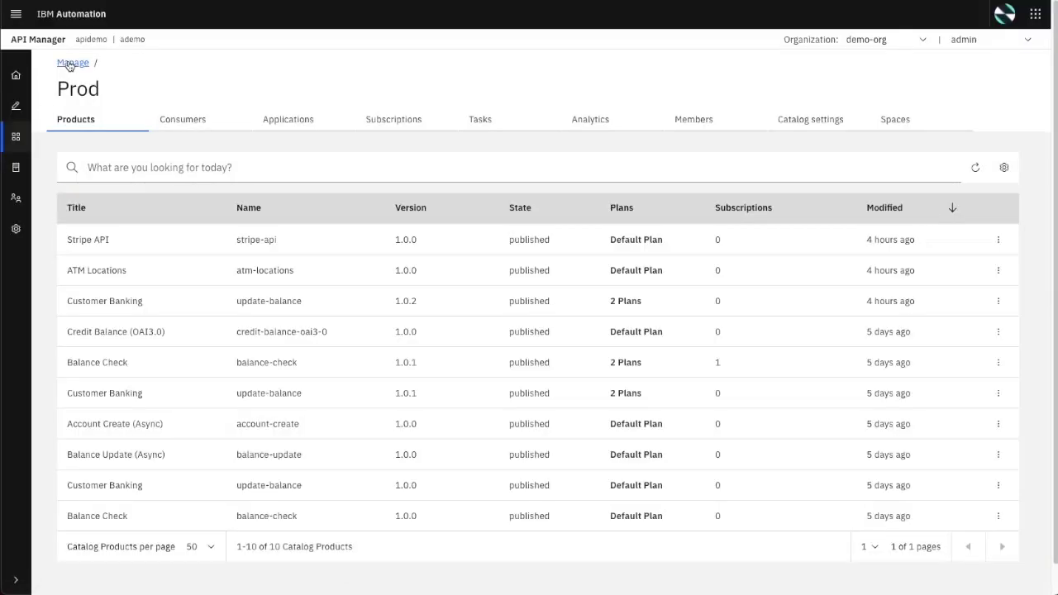
left_click(72, 63)
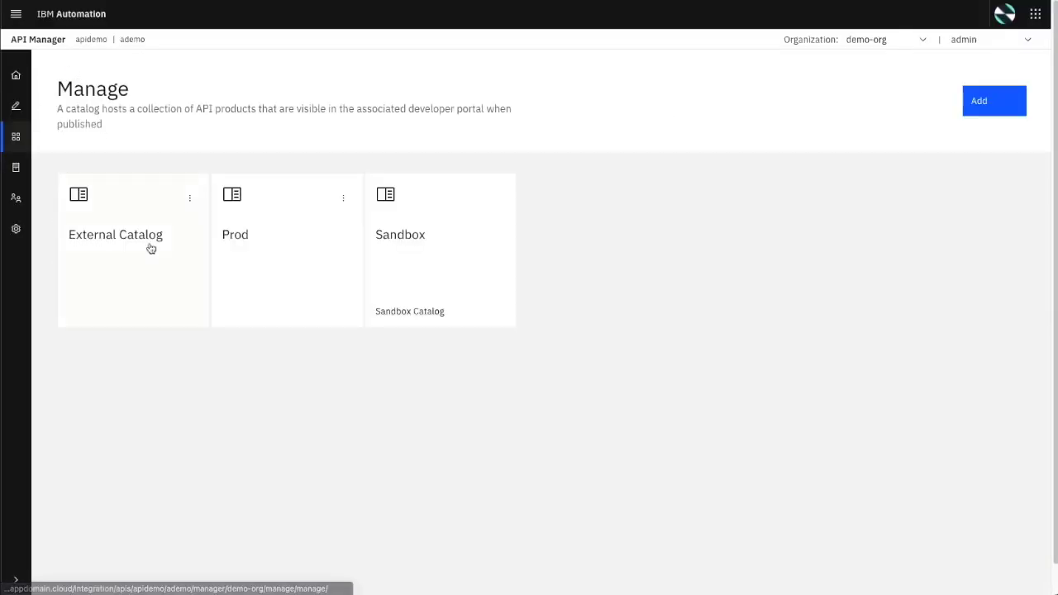
left_click(150, 251)
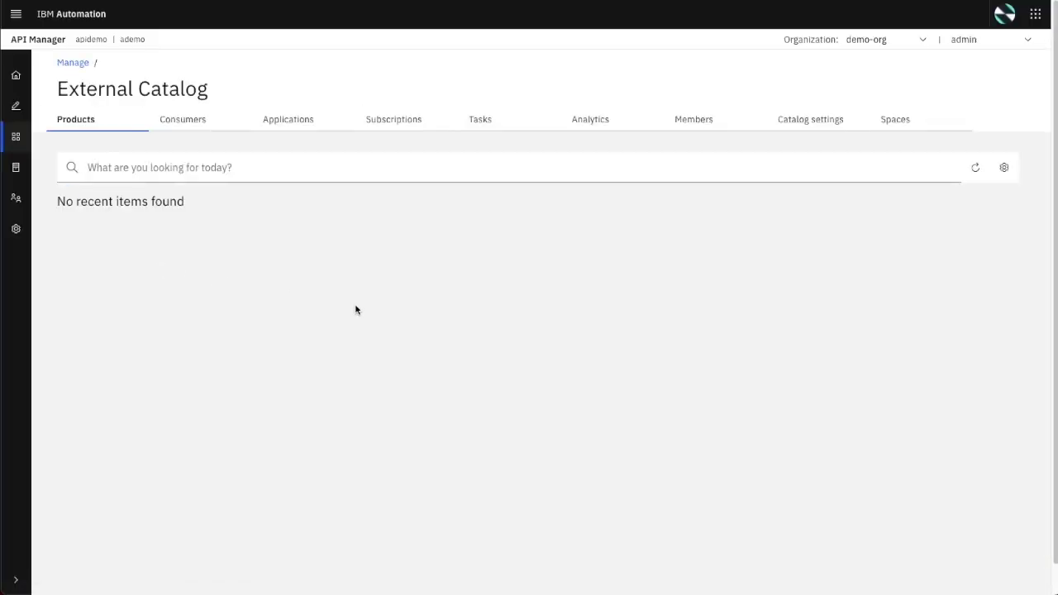
left_click(912, 121)
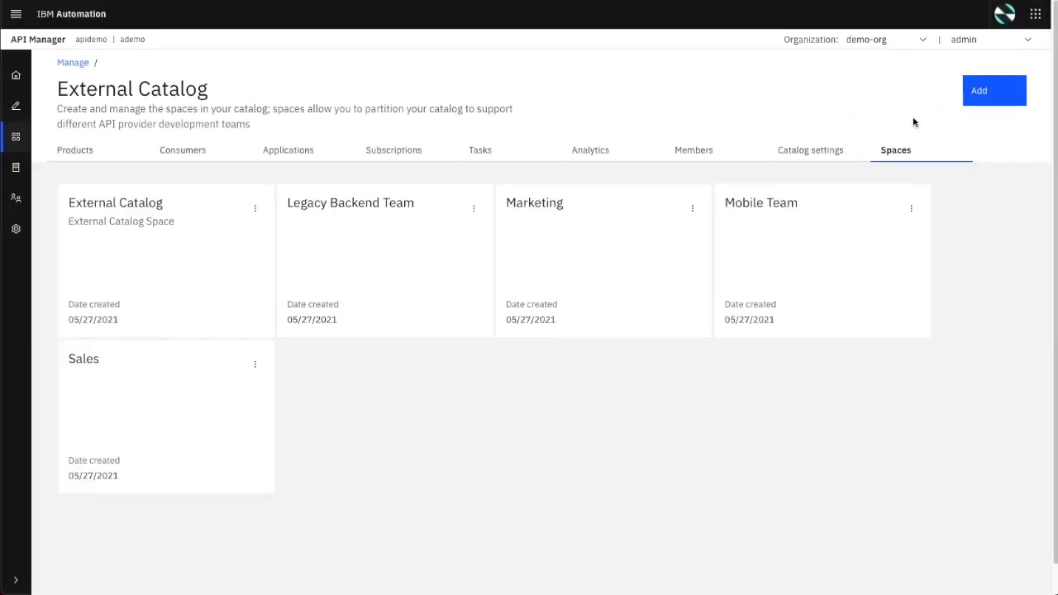
left_click(817, 231)
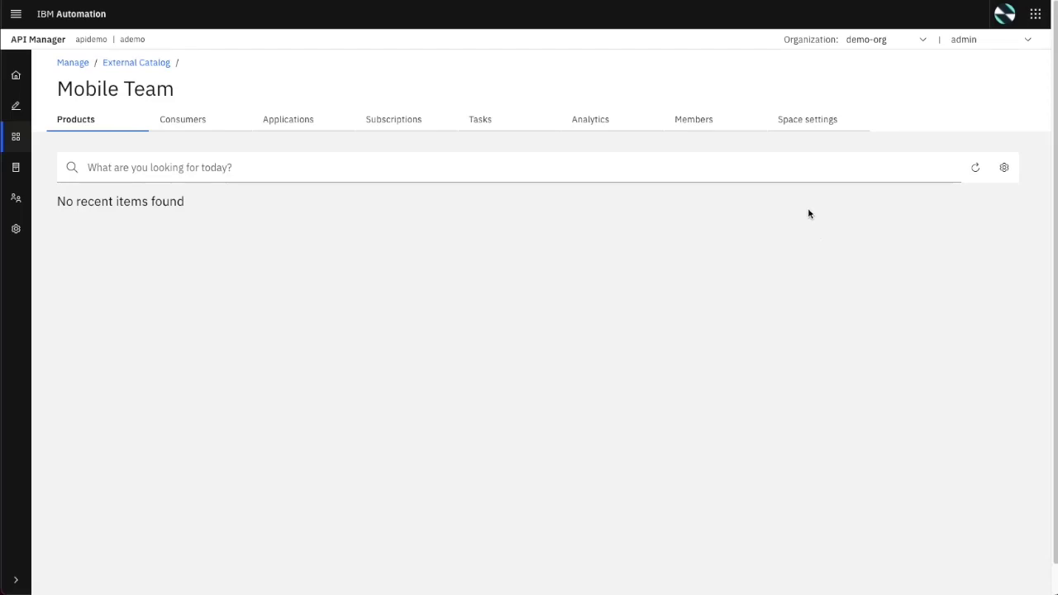
Examine the Mobile Team space's settings for OAuth providers, API user registries, roles, gateway services and TLS client profiles, and return to External Catalog
left_click(823, 122)
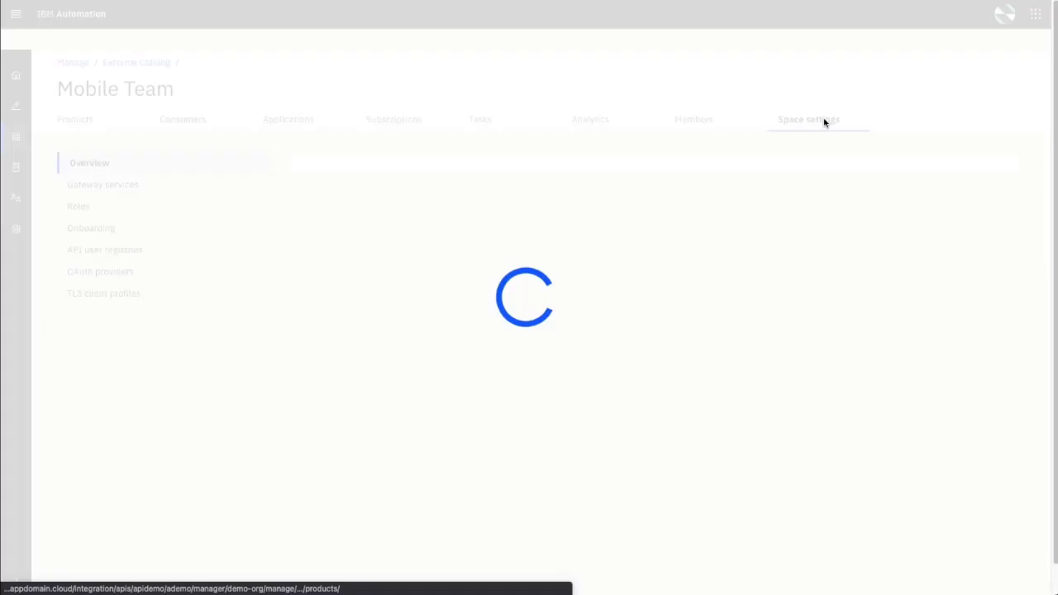
left_click(111, 276)
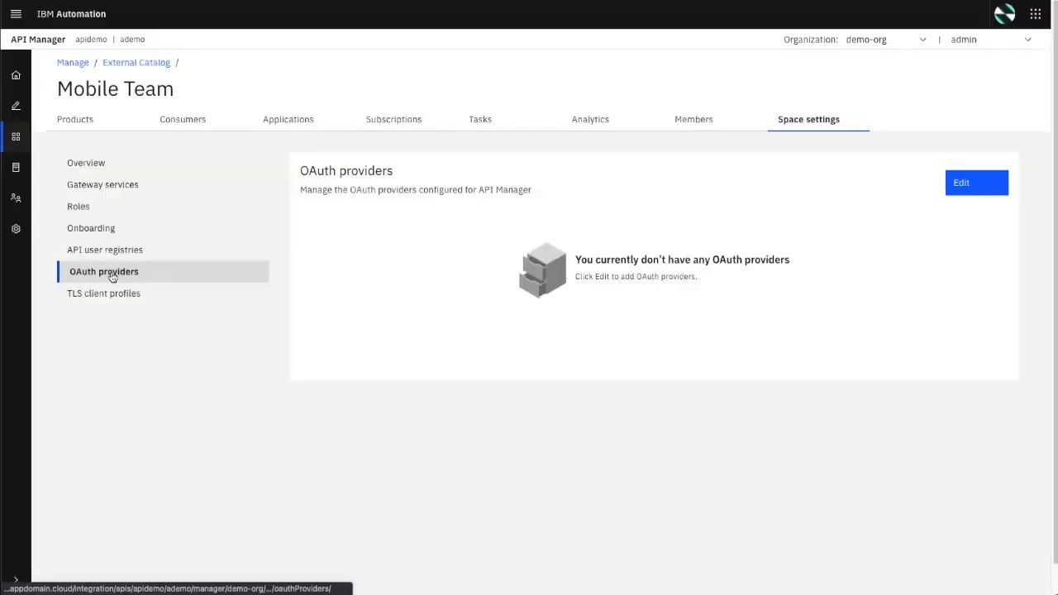
left_click(113, 251)
left_click(86, 210)
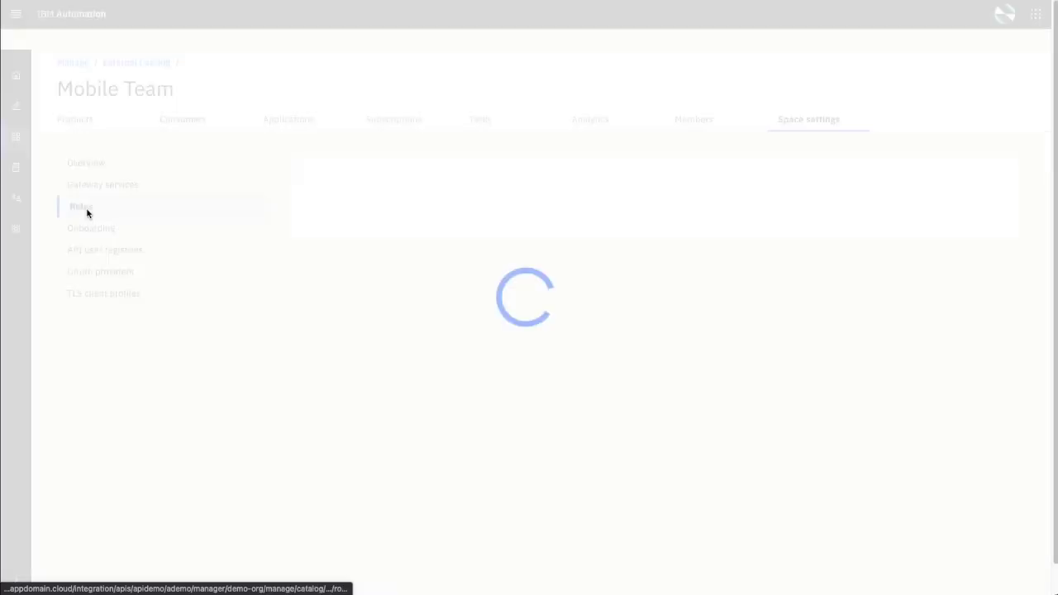
left_click(116, 183)
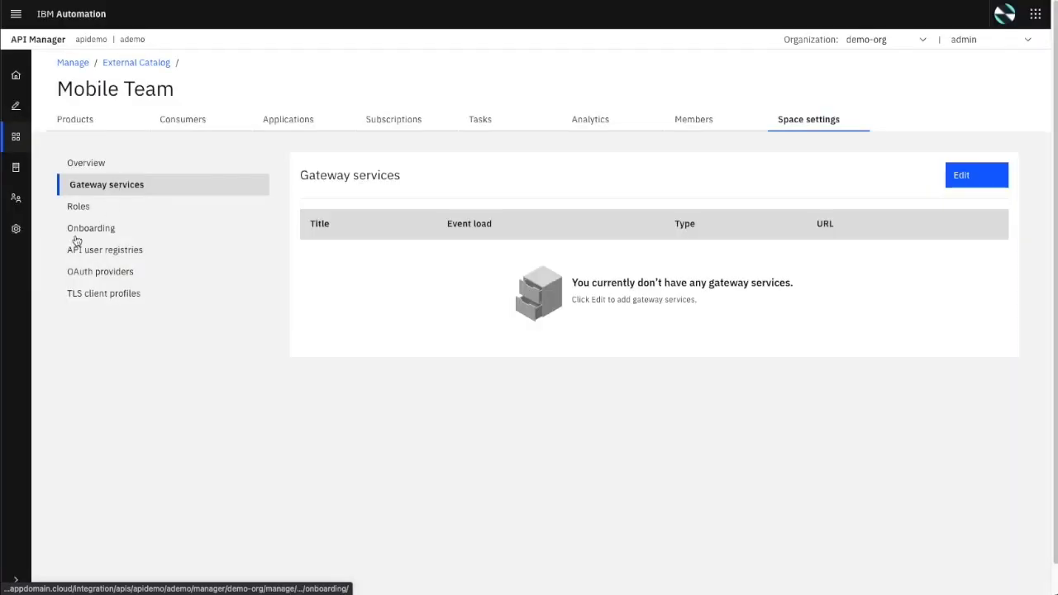
left_click(97, 291)
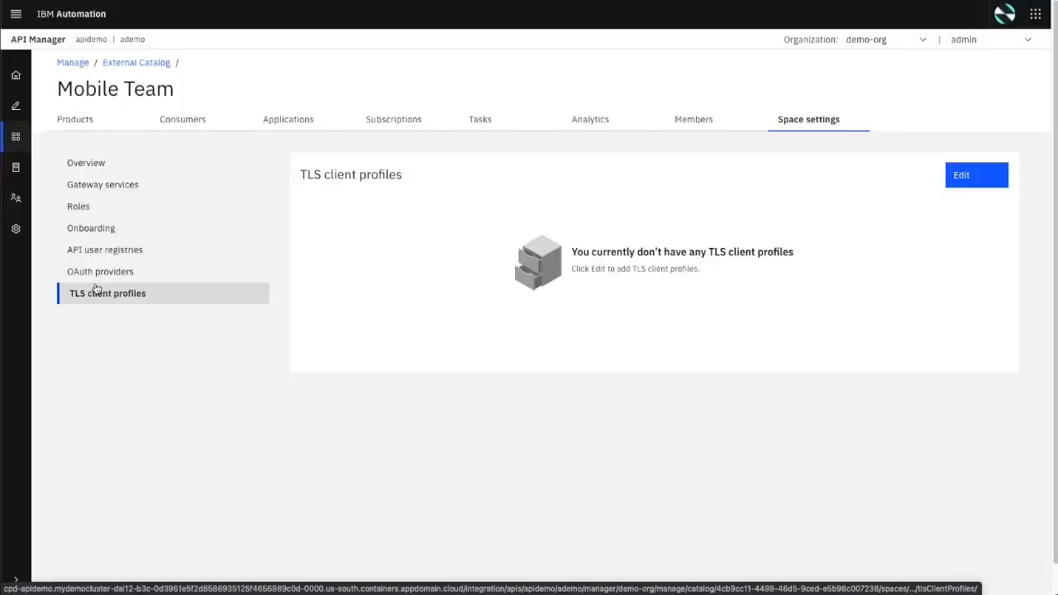
left_click(137, 64)
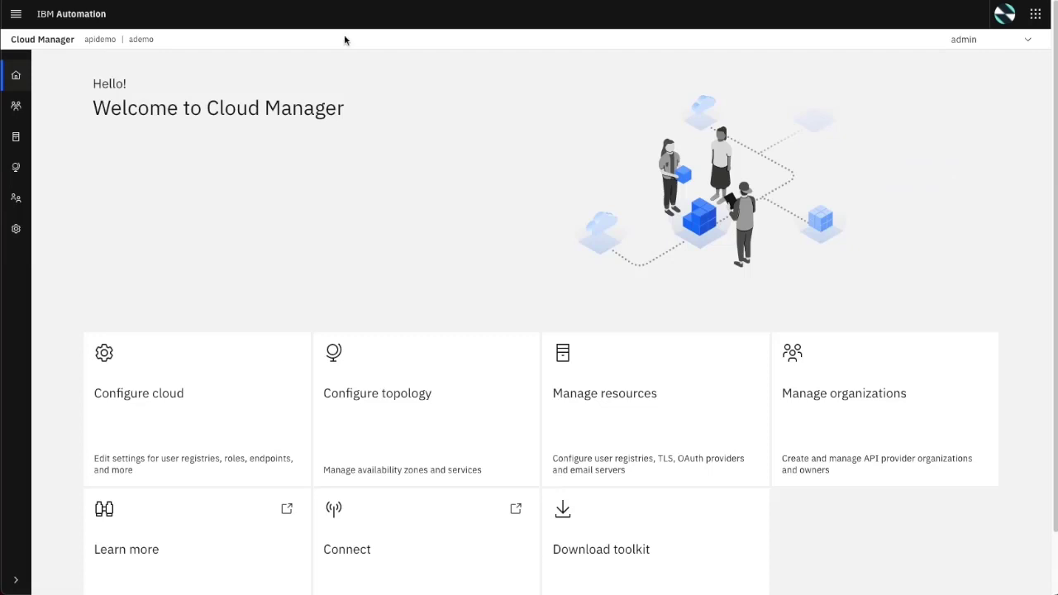
In Cloud Manager's resources, view the Google OIDC registry's visibility options without changing them, and view the OAuth providers
scroll(463, 413, "down", 1)
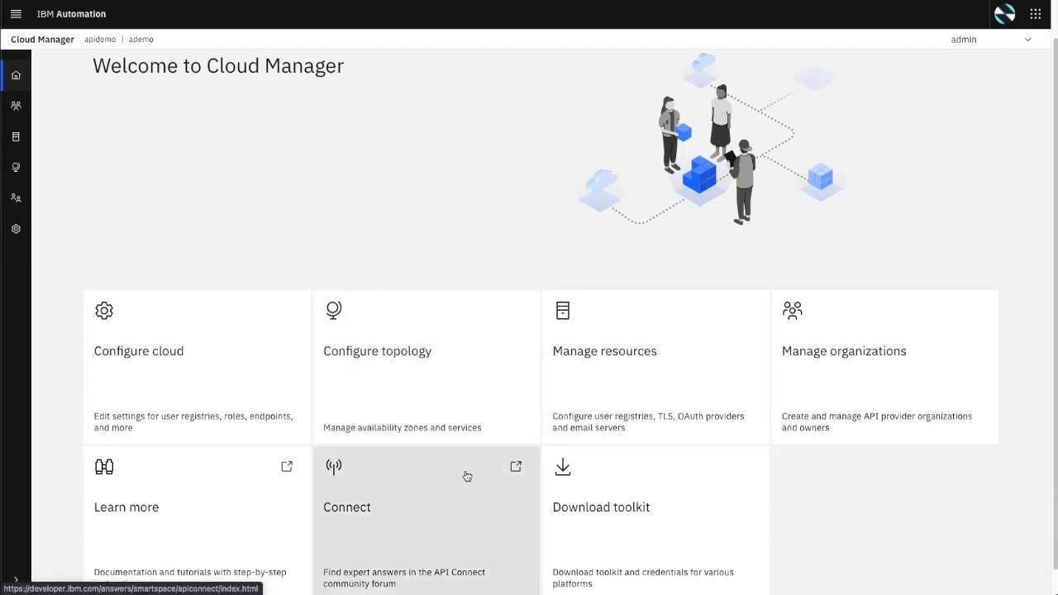
left_click(637, 355)
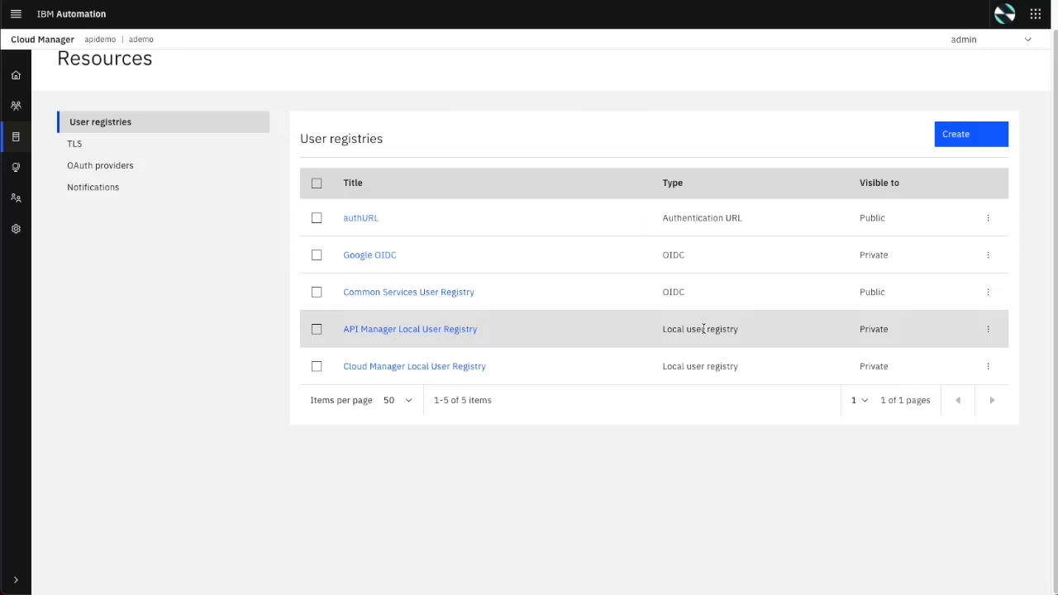
left_click(987, 255)
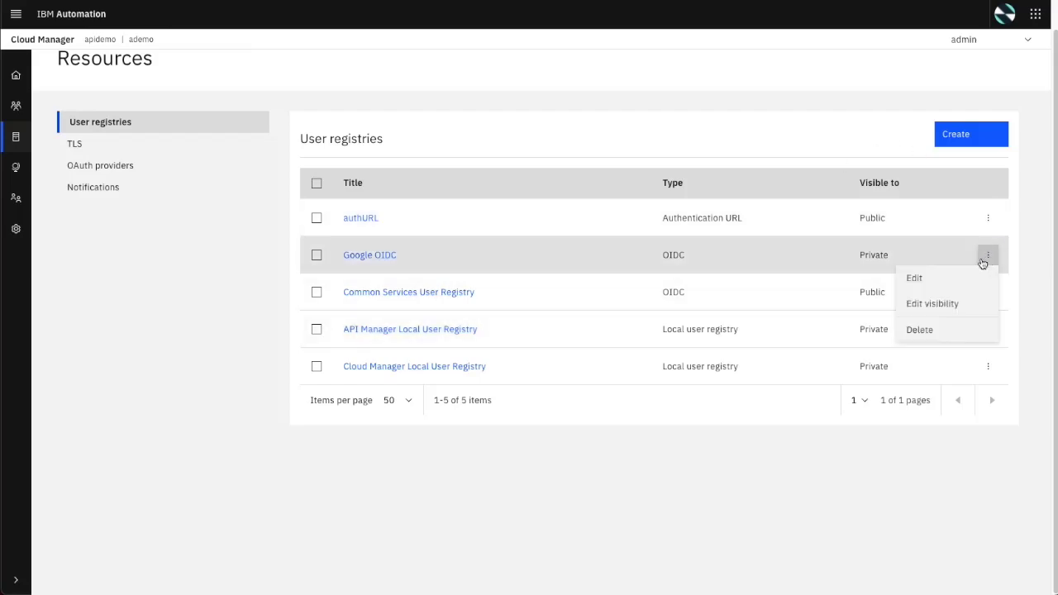
left_click(925, 303)
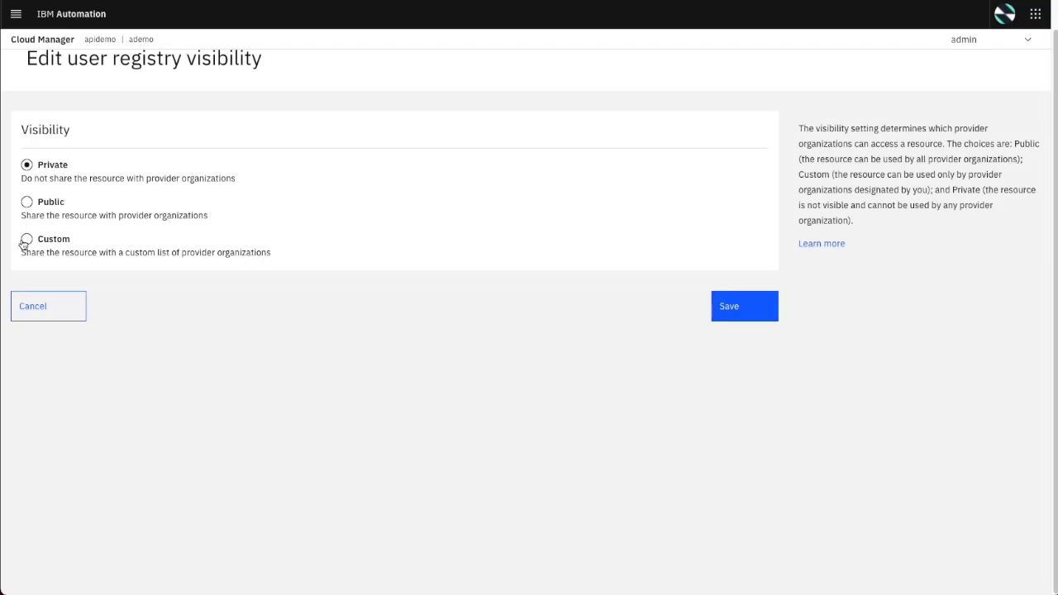
left_click(39, 314)
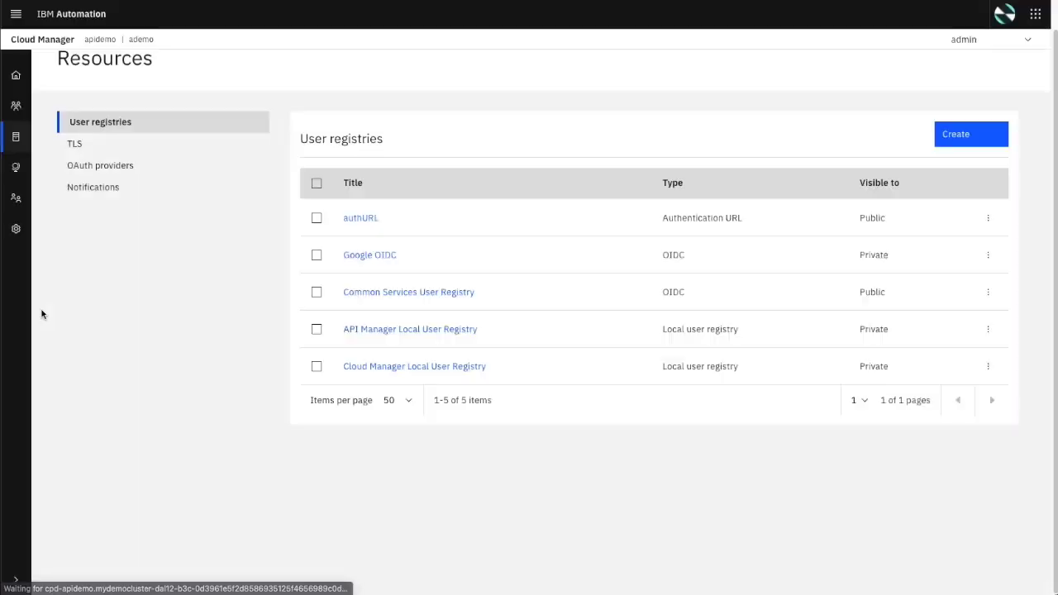
left_click(102, 169)
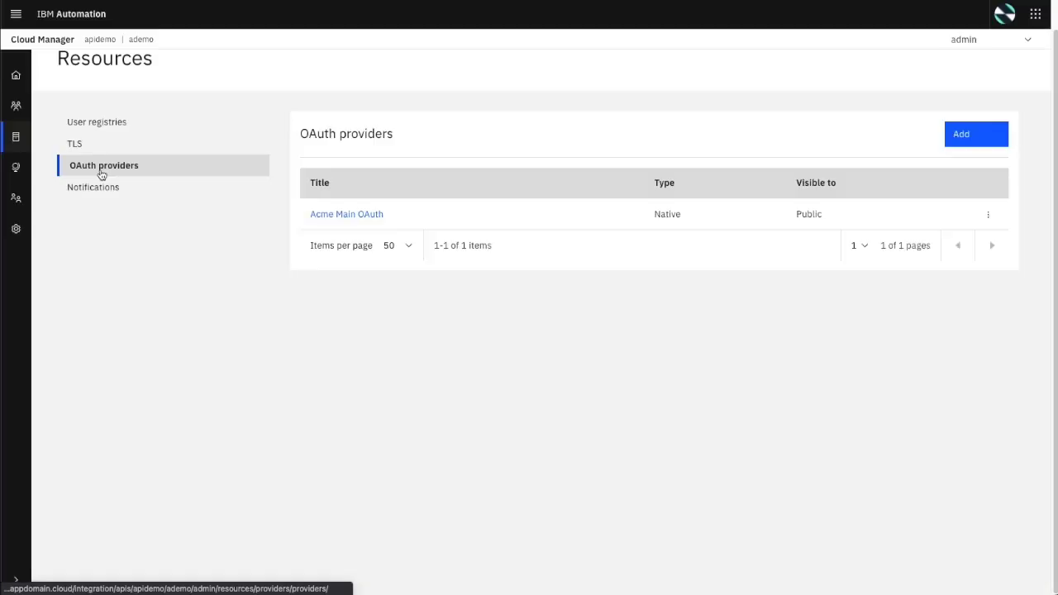
View the Acme Main OAuth provider's general details and return to the OAuth providers list
left_click(356, 214)
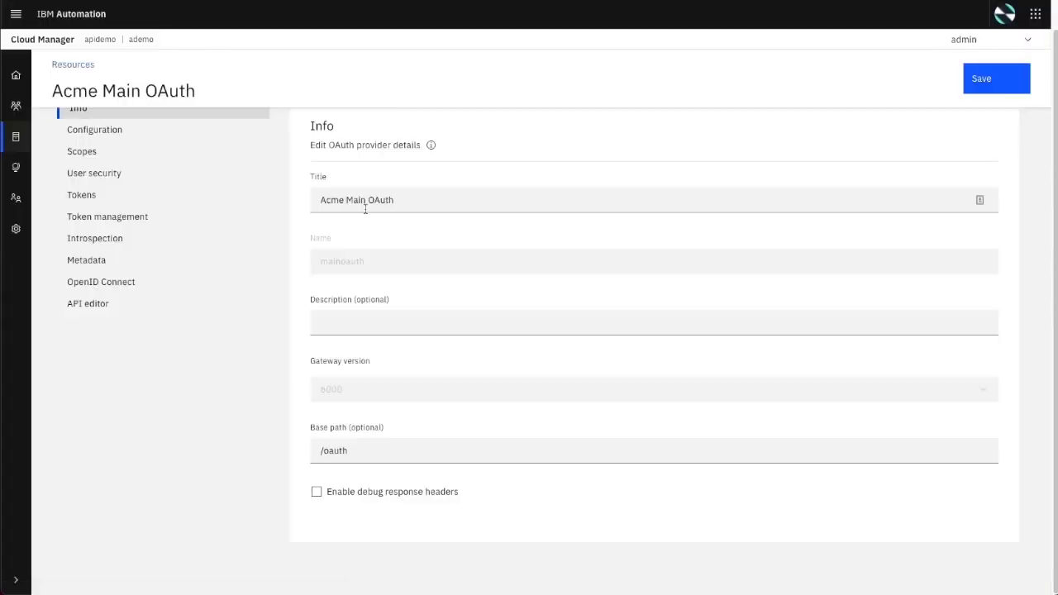
scroll(366, 209, "up", 1)
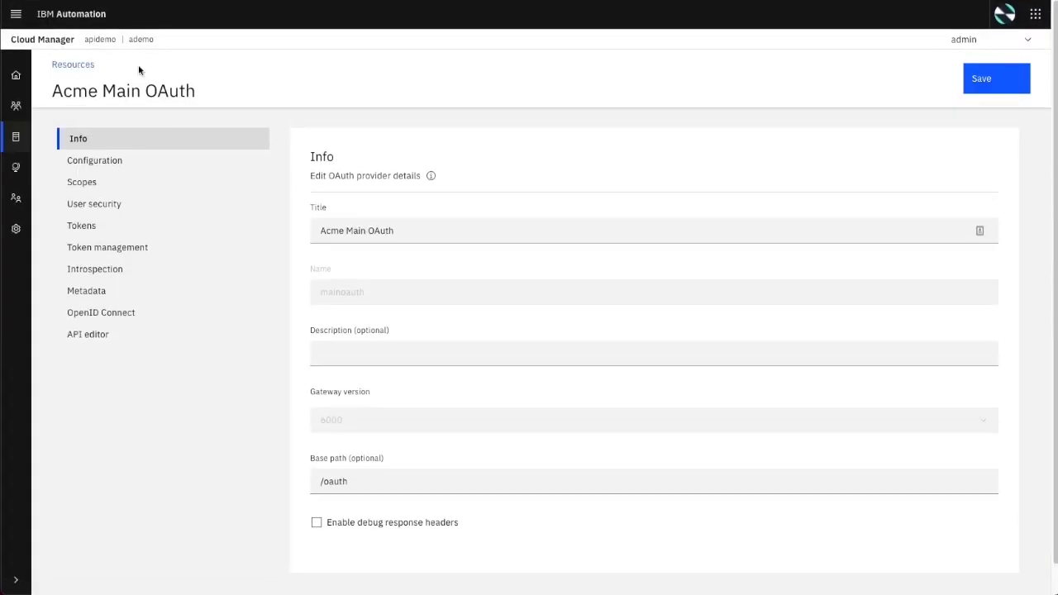
left_click(89, 66)
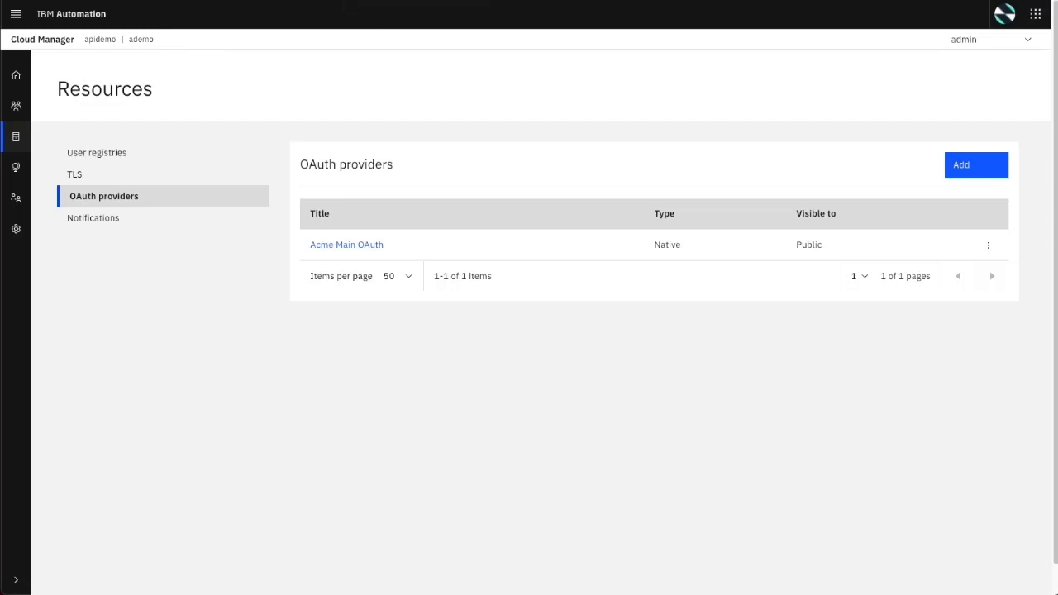
Open the Administration Hub and examine its overview of cluster usage, inventory, user access and workloads
left_click(16, 14)
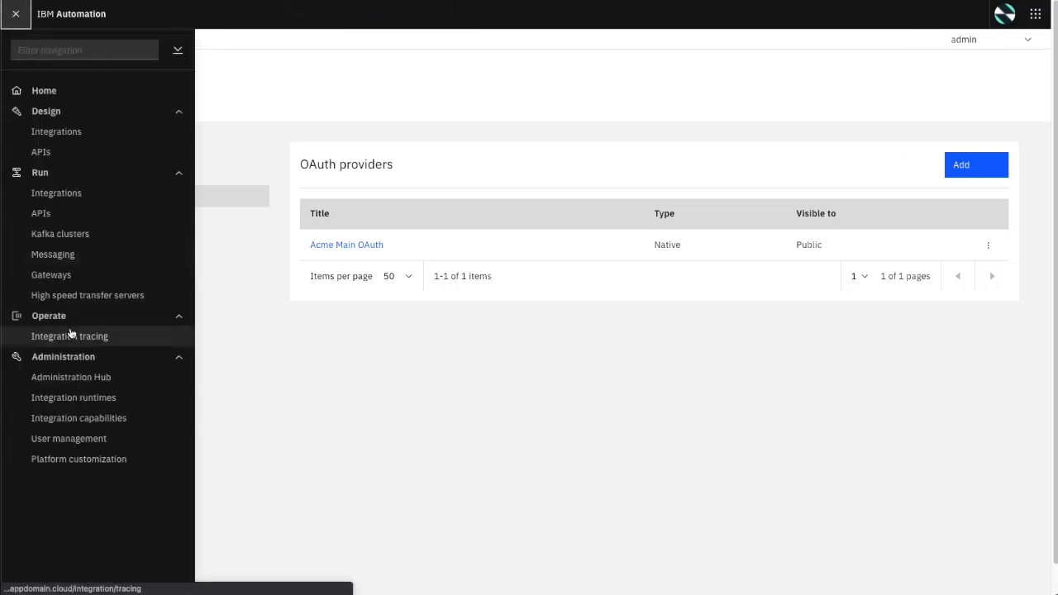
left_click(83, 377)
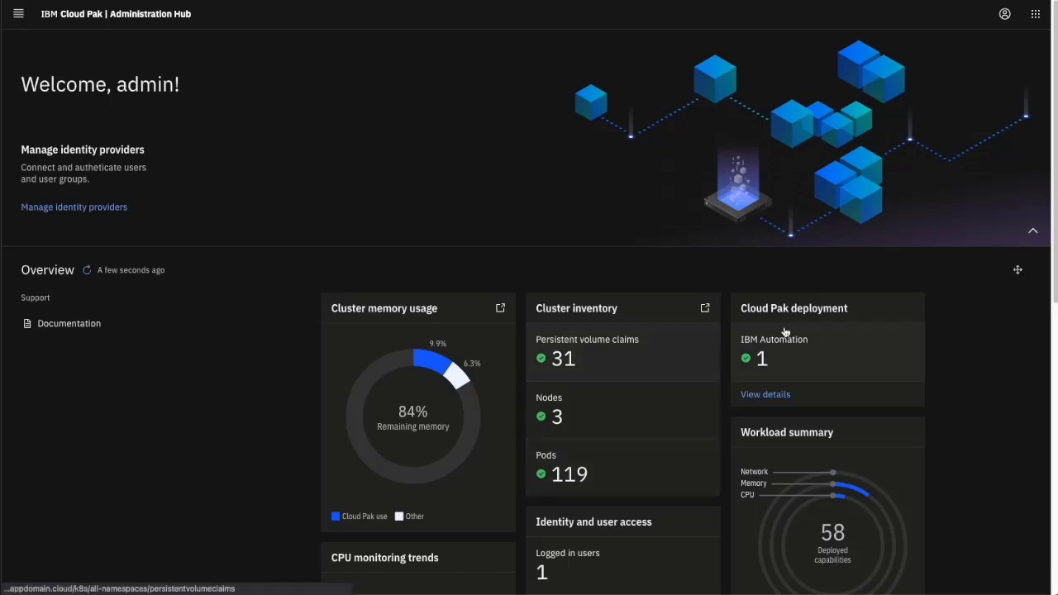
scroll(772, 381, "down", 1)
scroll(772, 379, "down", 3)
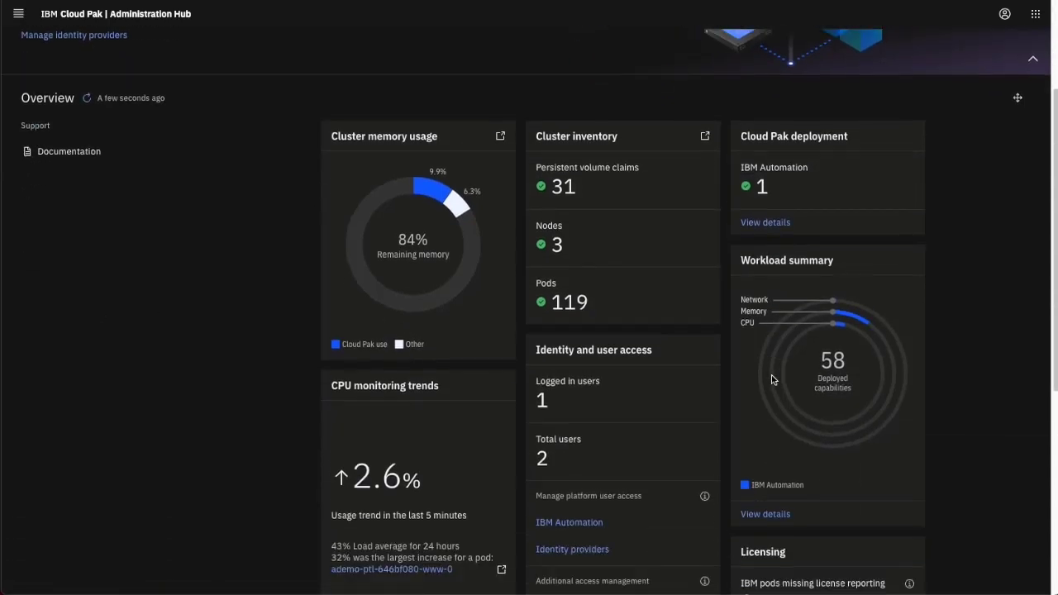
scroll(773, 379, "up", 1)
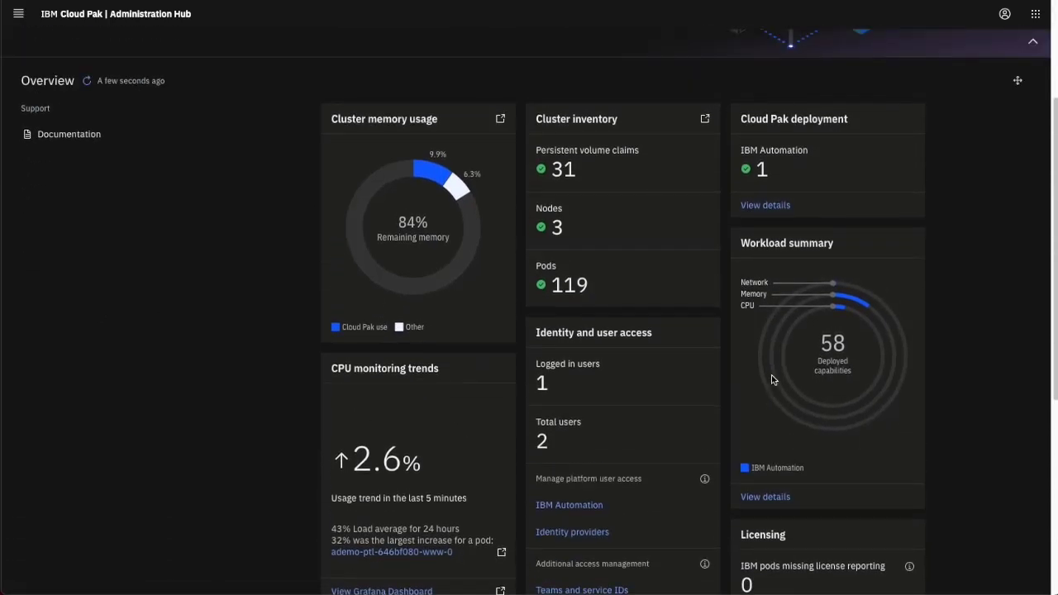
scroll(772, 379, "up", 1)
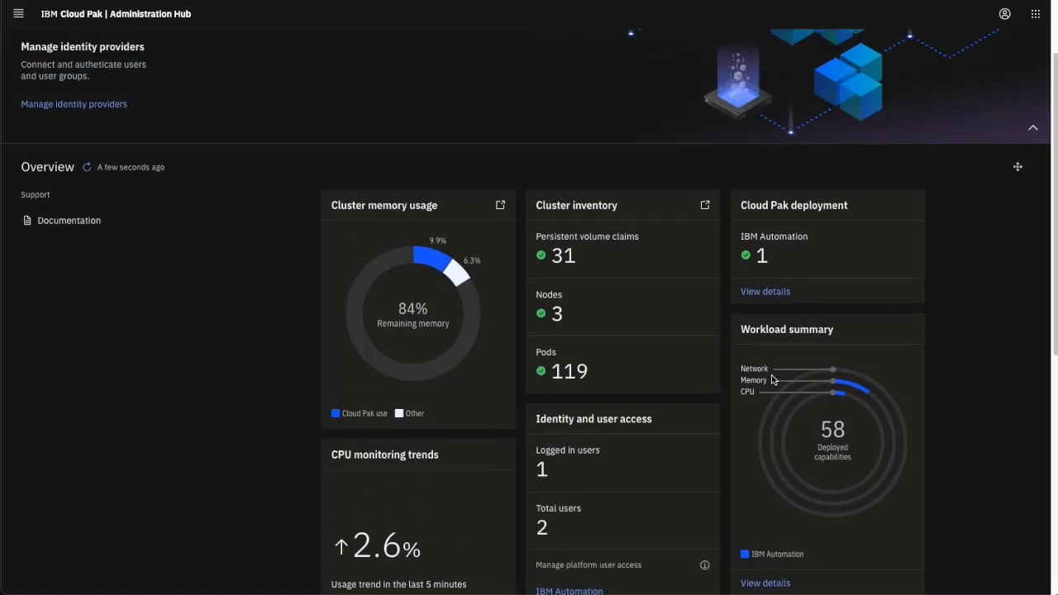
left_click(584, 367)
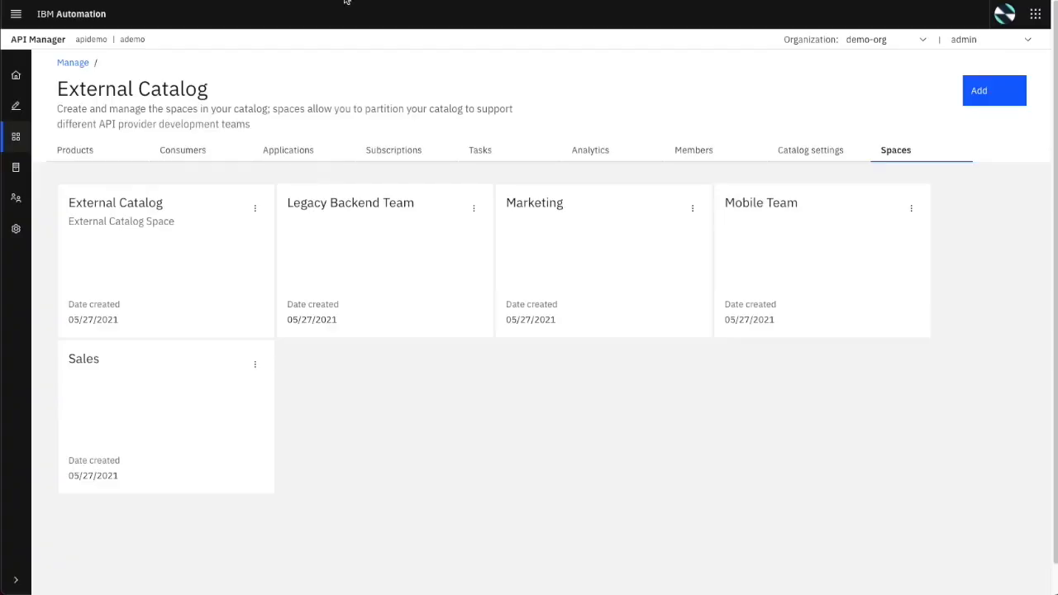
Switch to integration tracing and examine the overview dashboard's trace, latency and error statistics
left_click(15, 15)
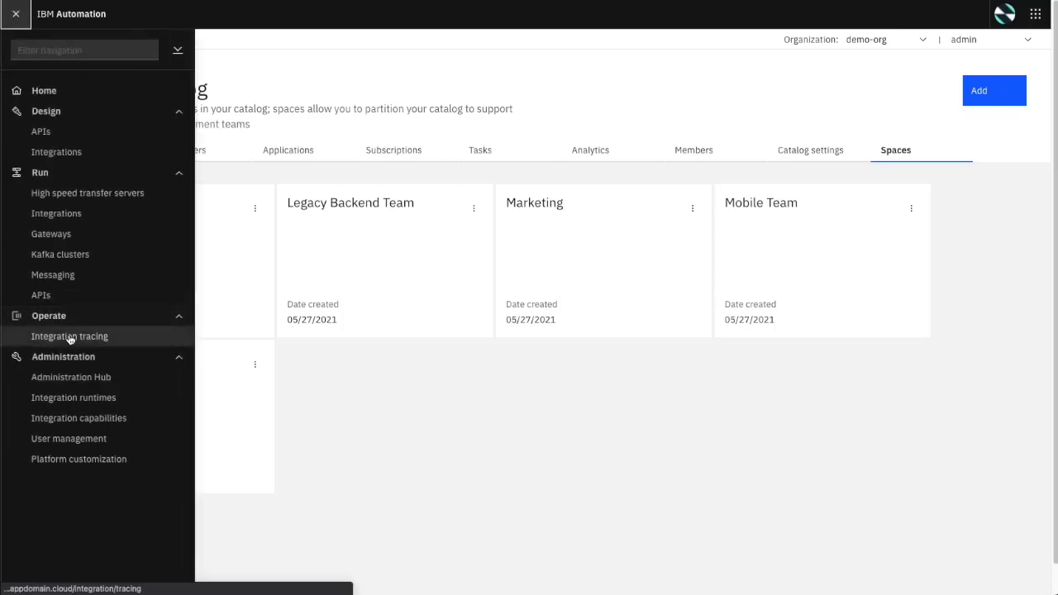
left_click(71, 337)
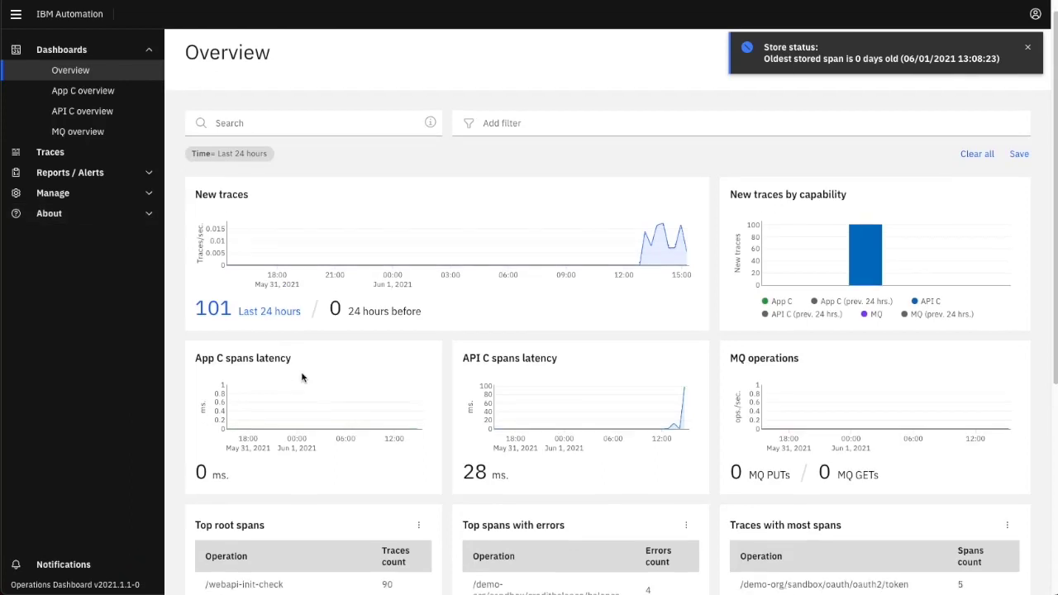
scroll(302, 376, "down", 1)
scroll(618, 357, "down", 1)
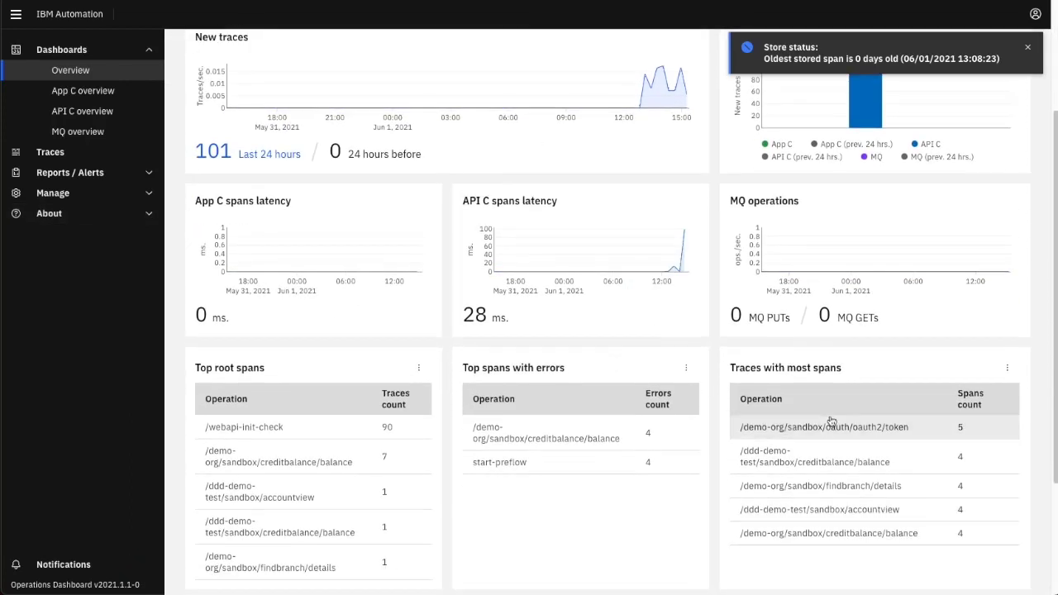
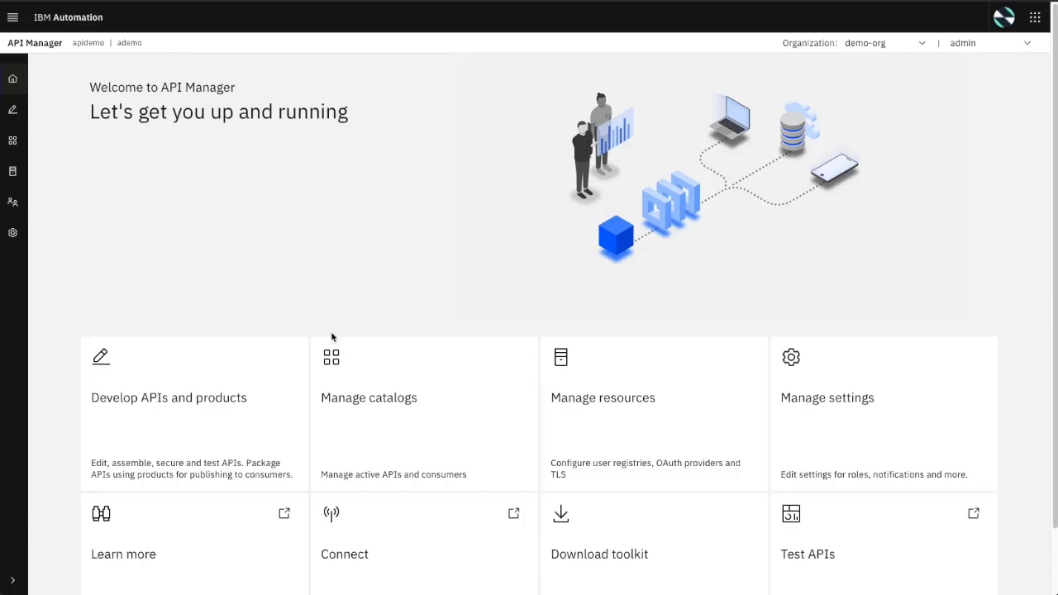
In API Manager's API list, open the Account Info (Istio) API and show its assembly flow
left_click(177, 396)
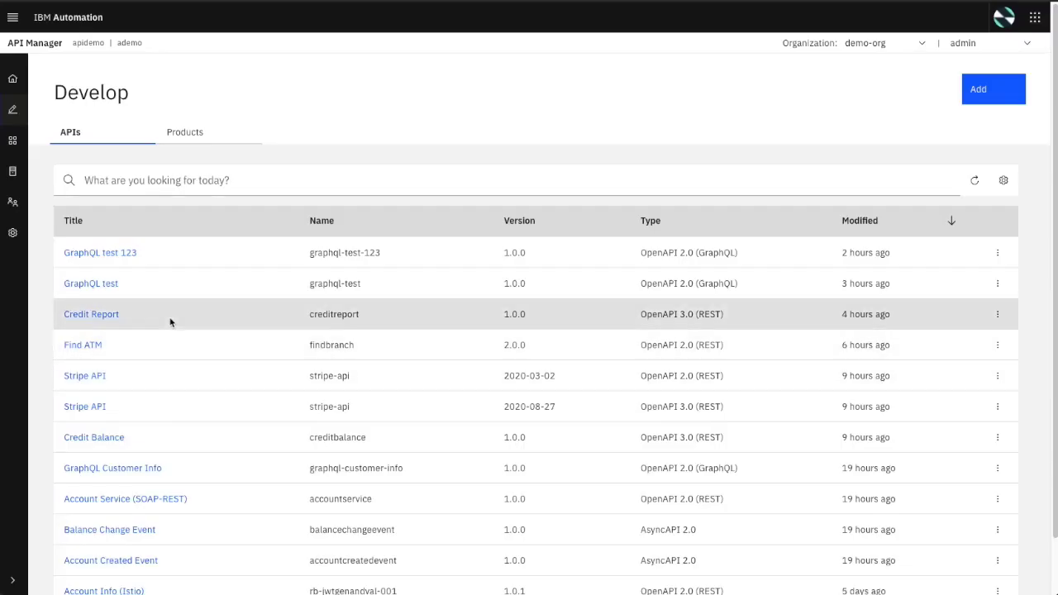
scroll(157, 364, "down", 1)
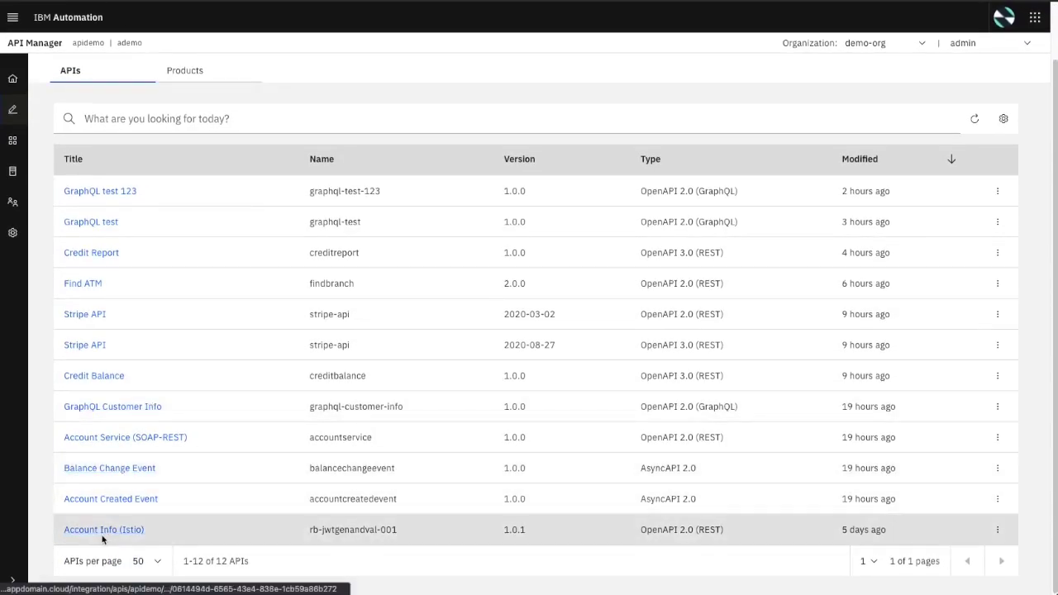
left_click(114, 529)
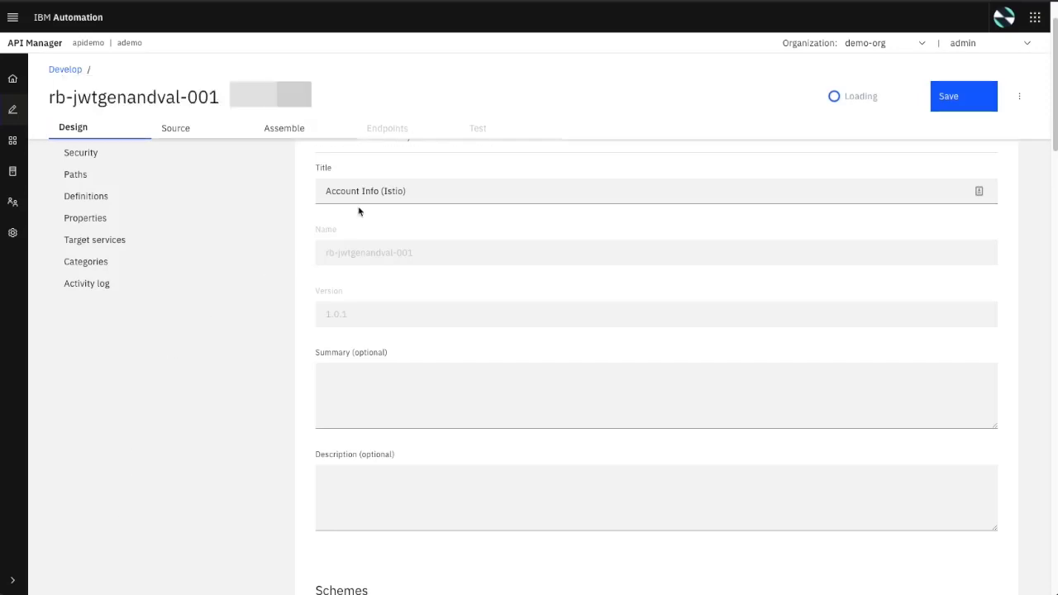
left_click(303, 132)
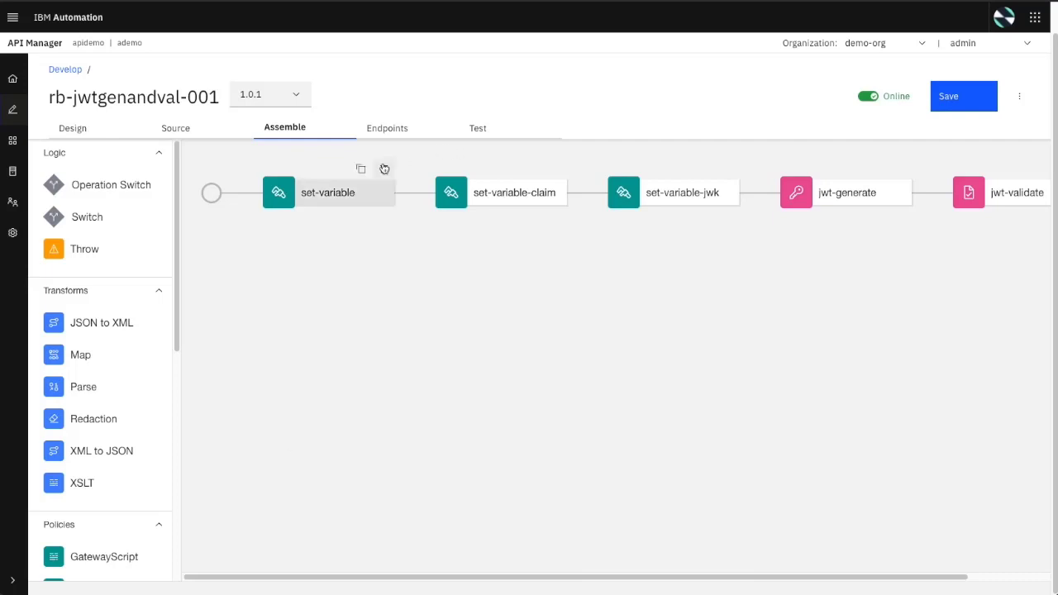
Examine the assembly's set-variable, set-variable-claim, set-variable-jwk and jwt-generate policies
left_click(338, 196)
scroll(300, 533, "down", 5)
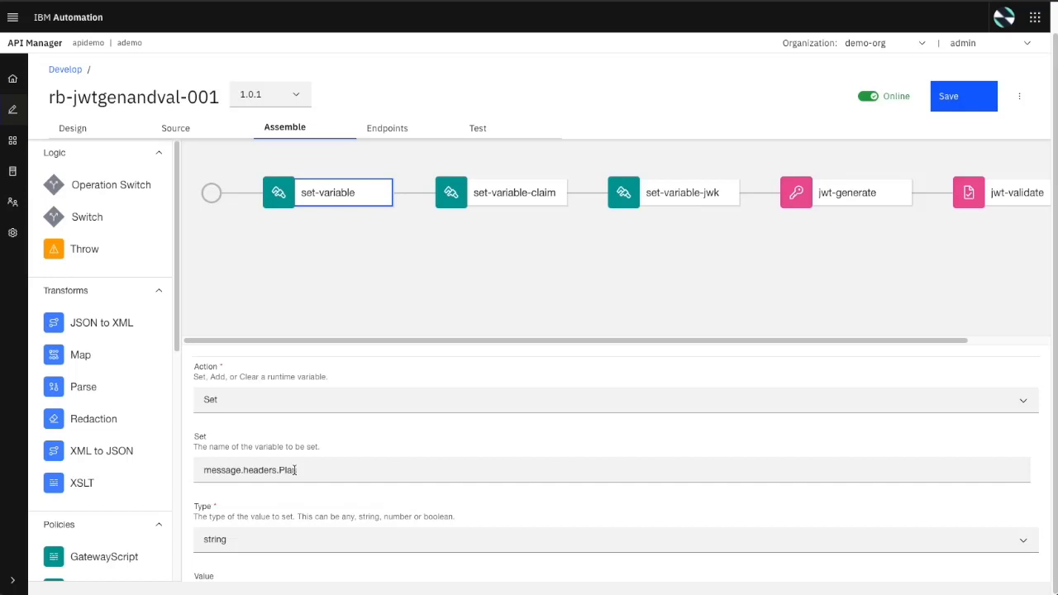
left_click(529, 198)
scroll(518, 454, "down", 5)
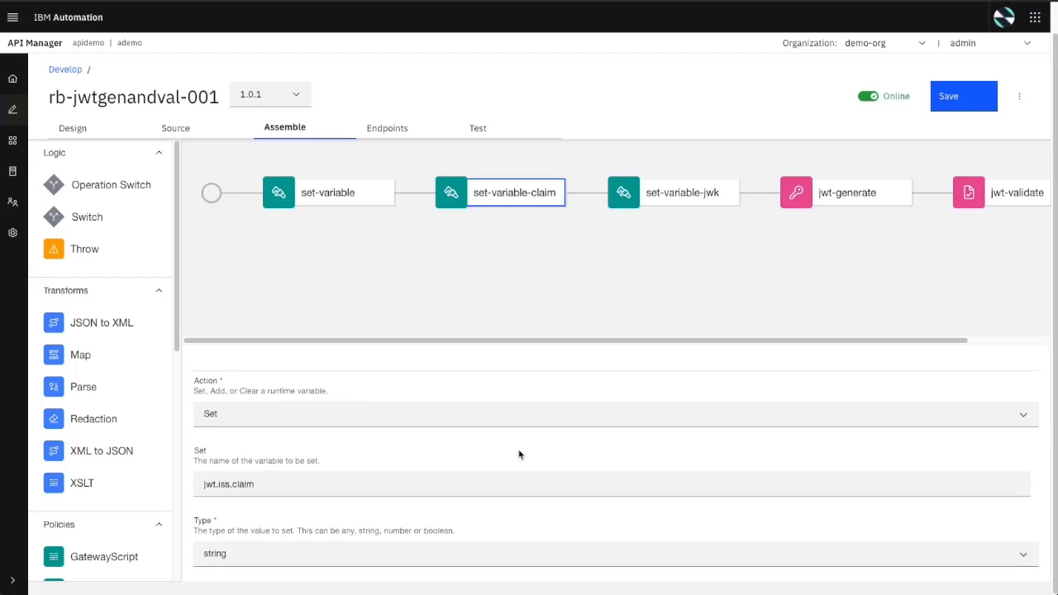
left_click(707, 198)
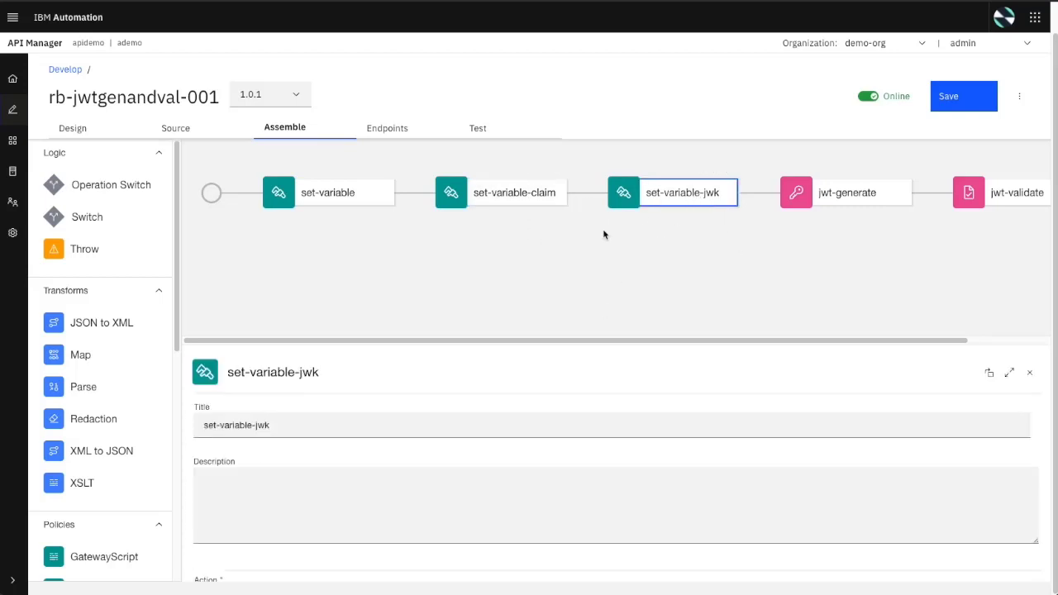
left_click(819, 198)
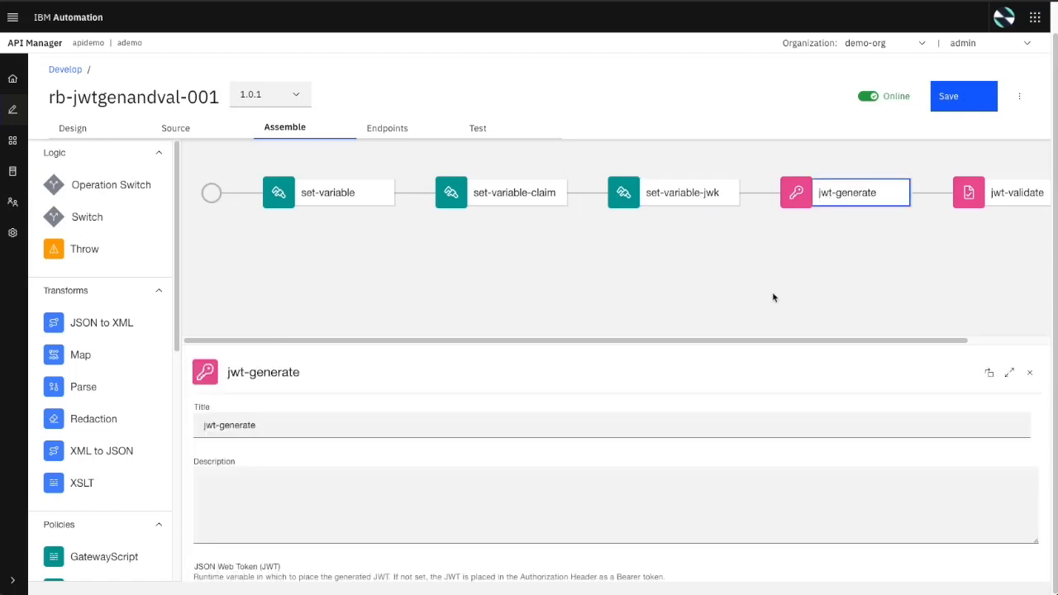
scroll(766, 296, "right", 2)
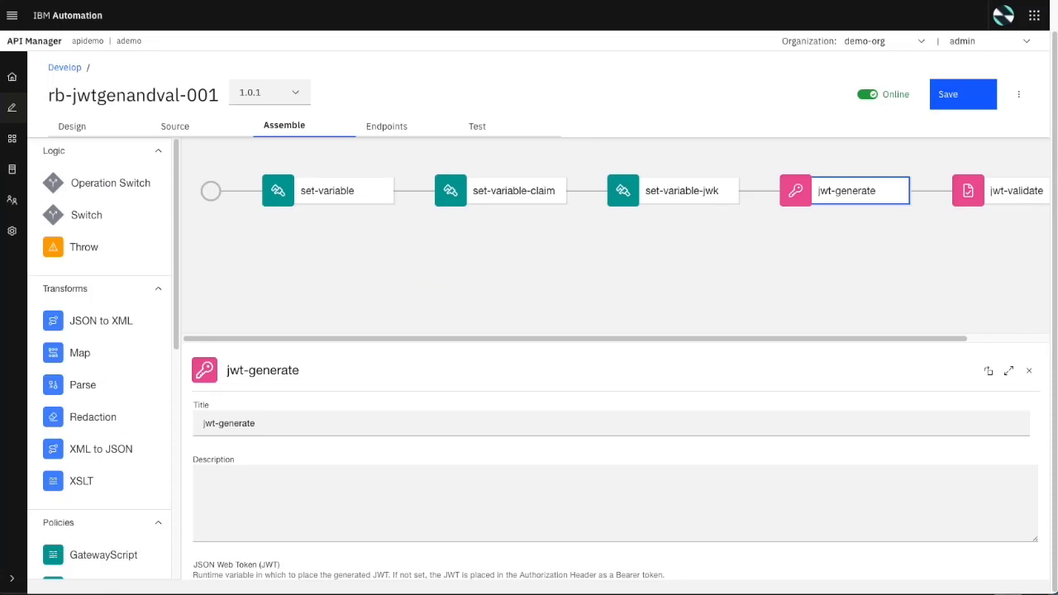
Switch to the code editor and examine the premiumplan match and the StableVersion and BetaVersion routes in polices-plan.yaml
left_click(4, 430)
left_click(4, 430)
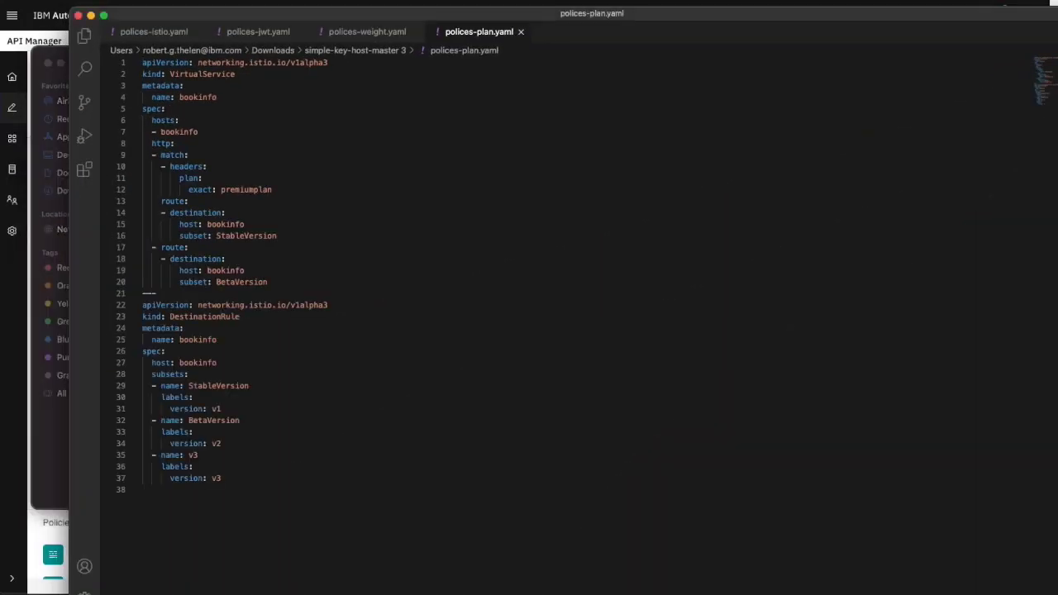
left_click_drag(223, 16, 165, 9)
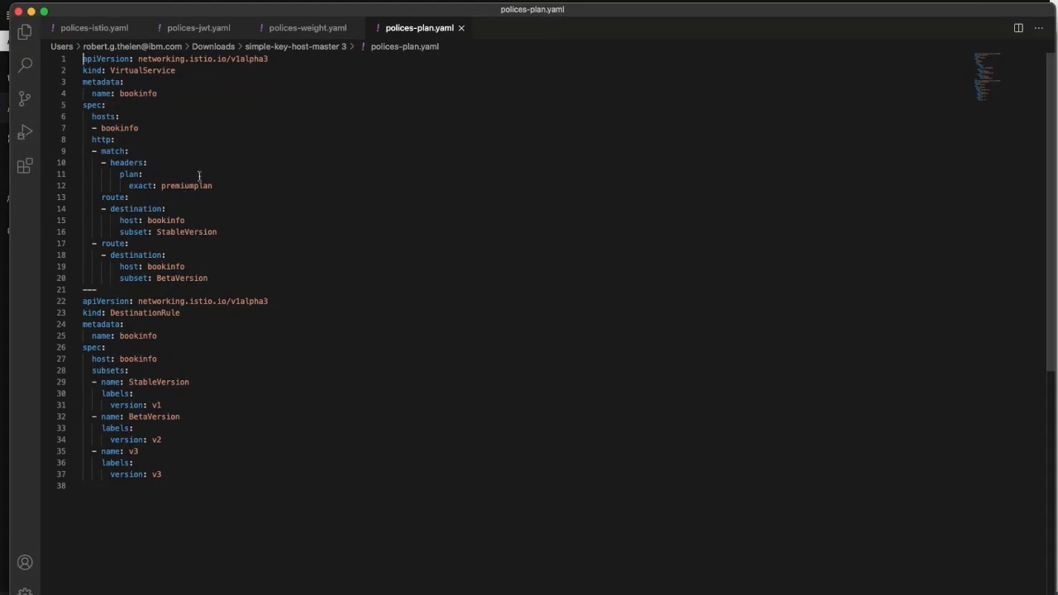
left_click_drag(163, 185, 215, 185)
left_click_drag(157, 233, 219, 232)
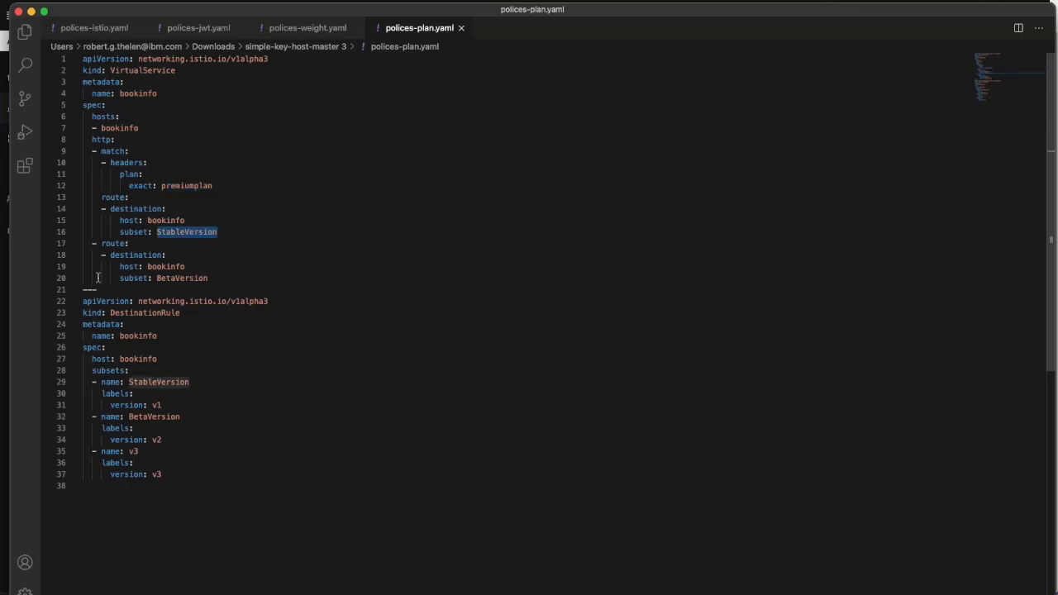
left_click_drag(123, 278, 196, 278)
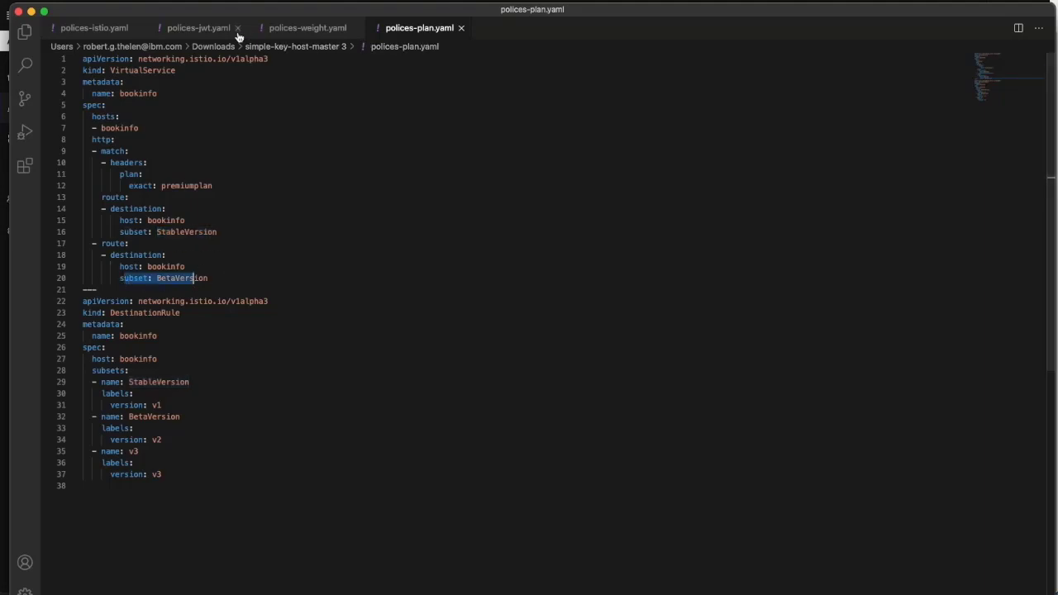
View the JWT policy in polices-jwt.yaml, and return to API Manager to look at the Account Info (Istio) API's design setup
left_click(208, 30)
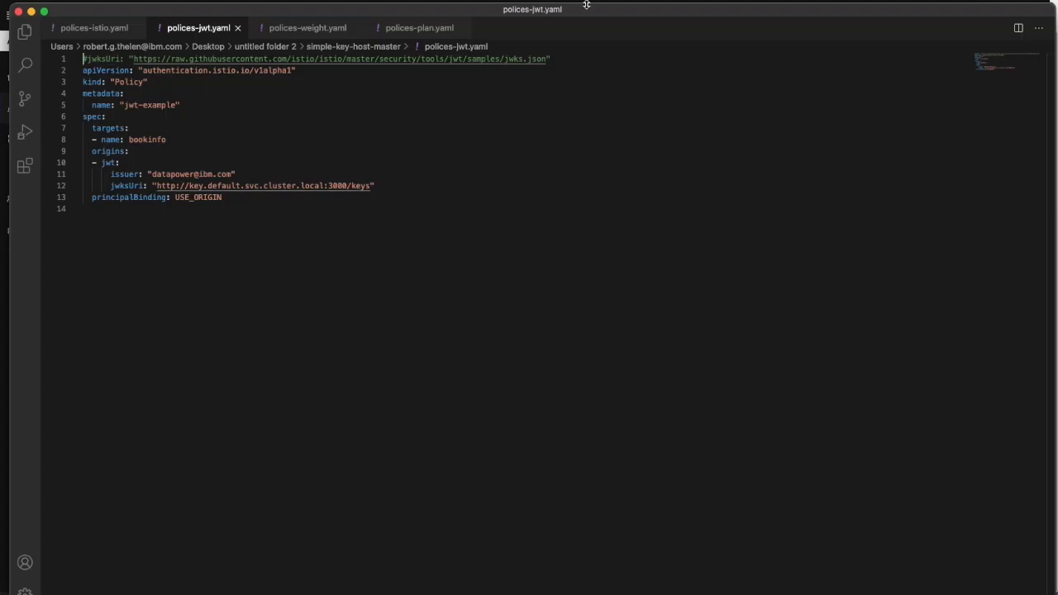
left_click_drag(586, 5, 587, 45)
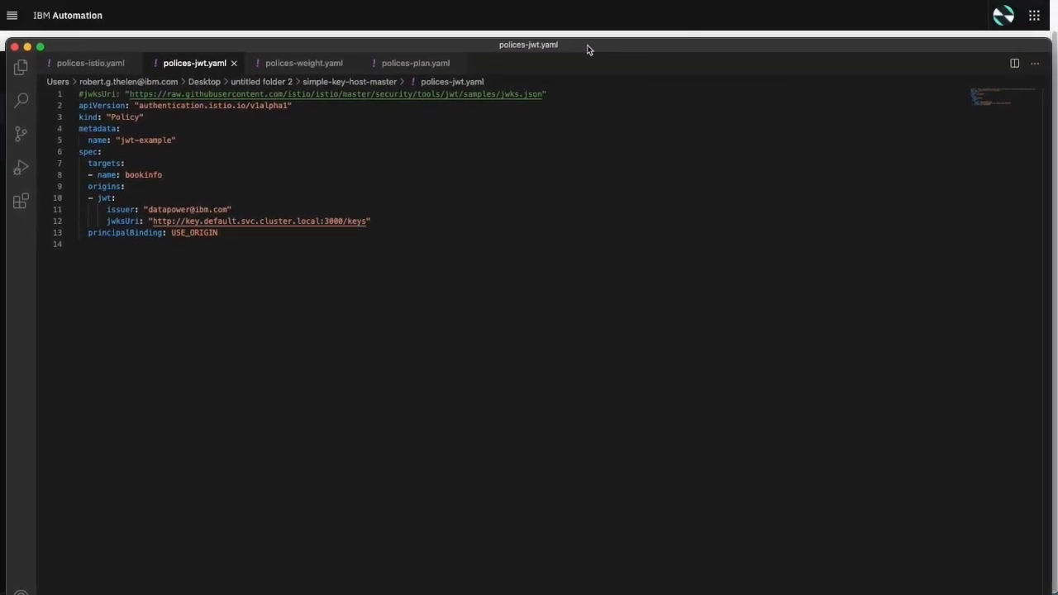
left_click(620, 35)
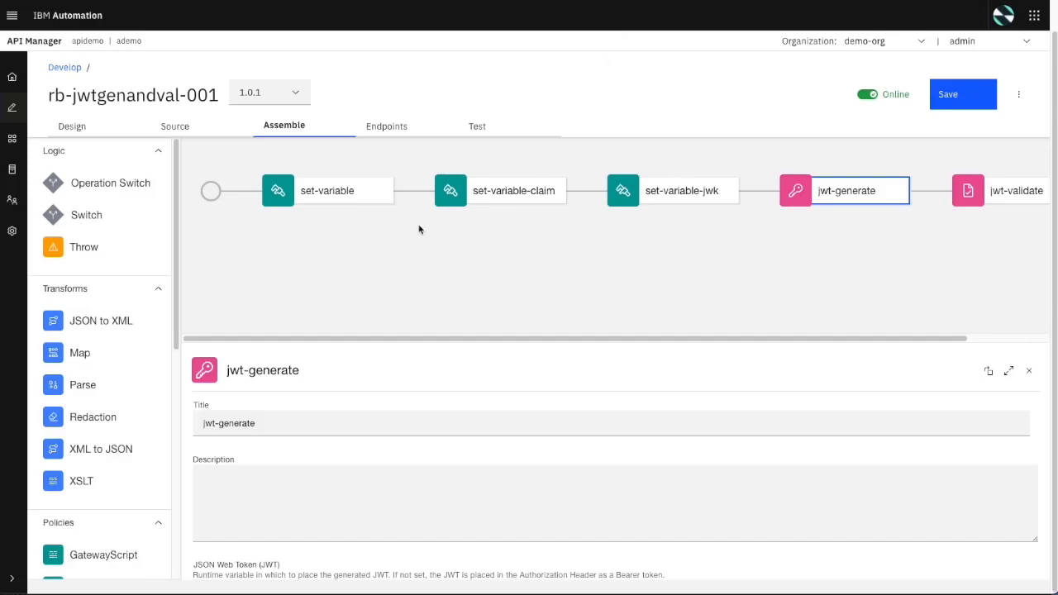
left_click(78, 127)
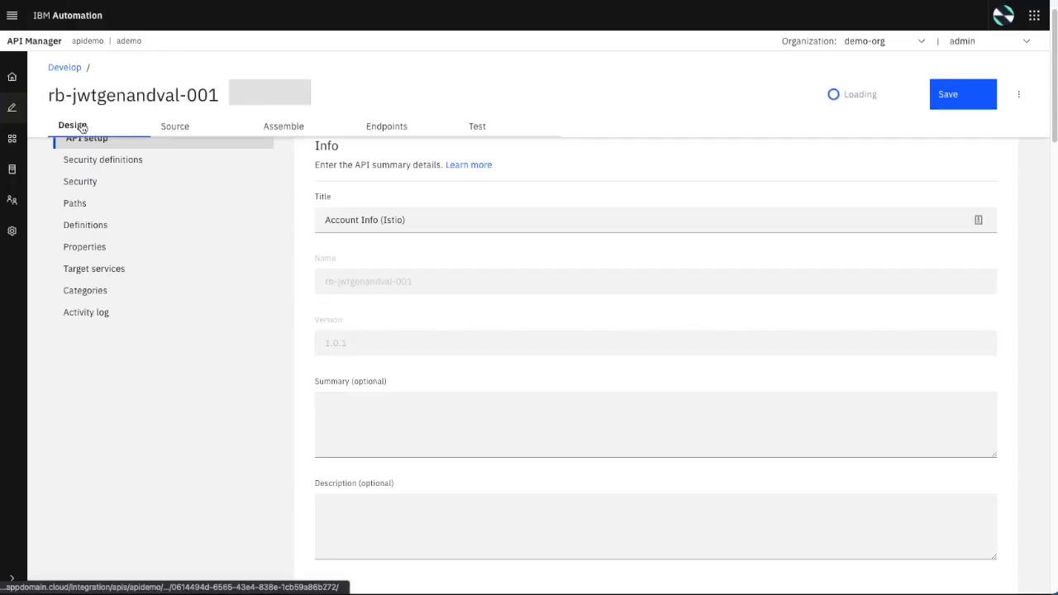
left_click(307, 124)
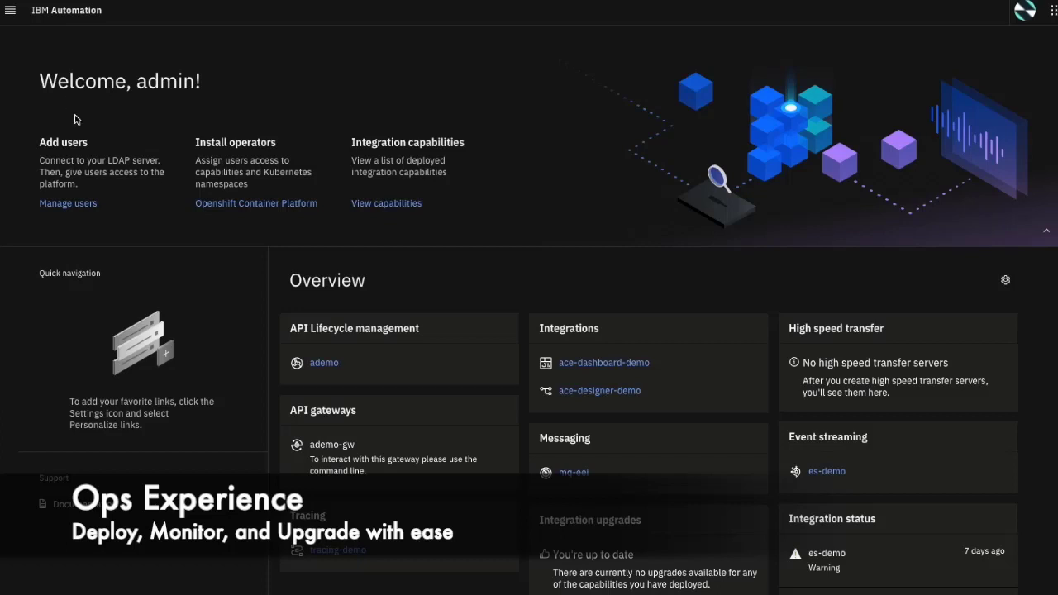
From the integration capabilities list, start creating an API management instance of type Event Endpoints - One Node - Minimum
left_click(11, 12)
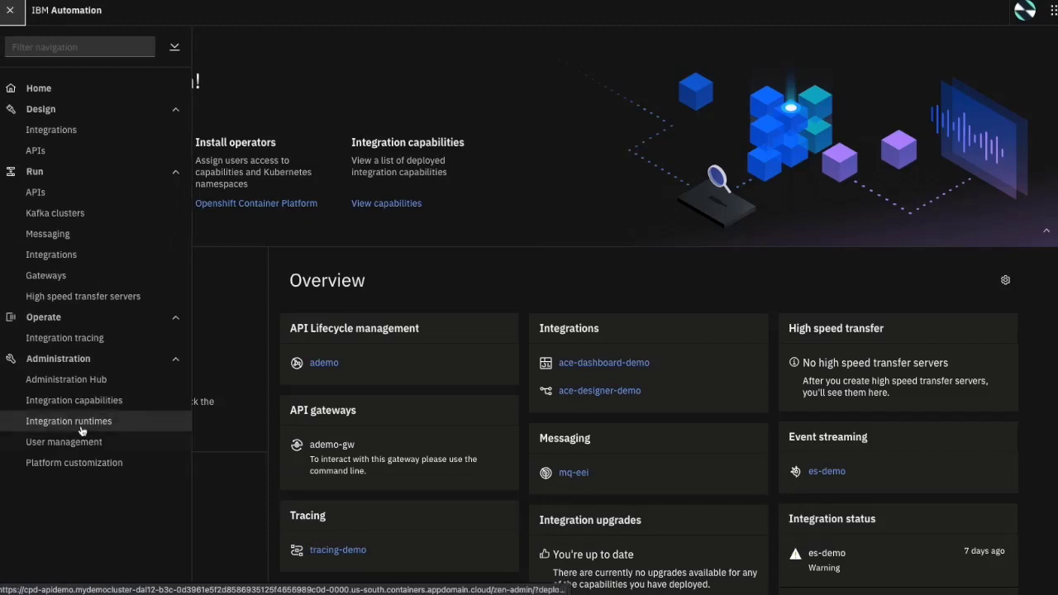
left_click(97, 403)
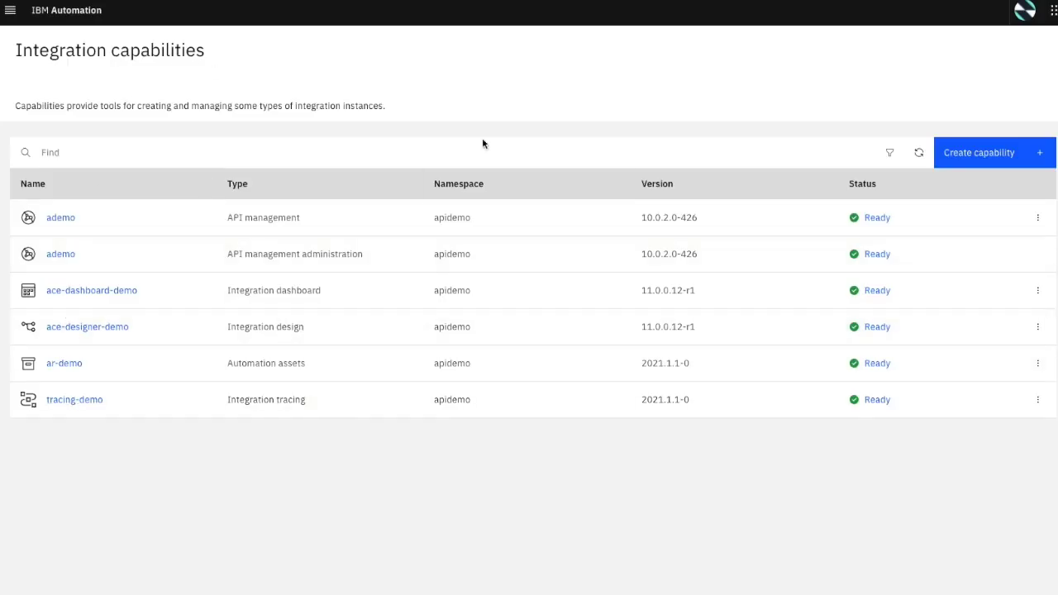
left_click(985, 153)
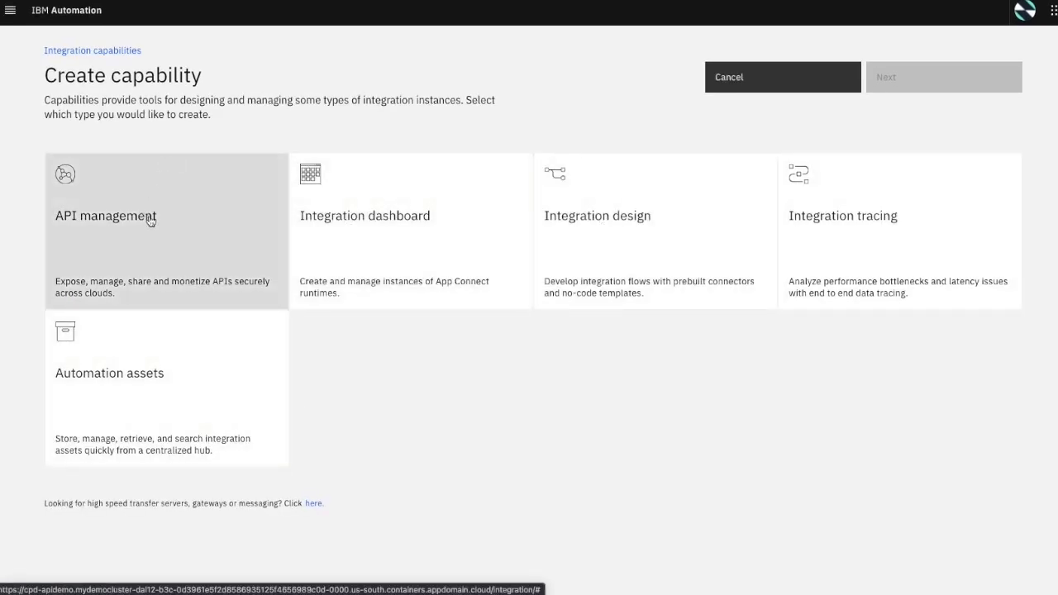
left_click(181, 221)
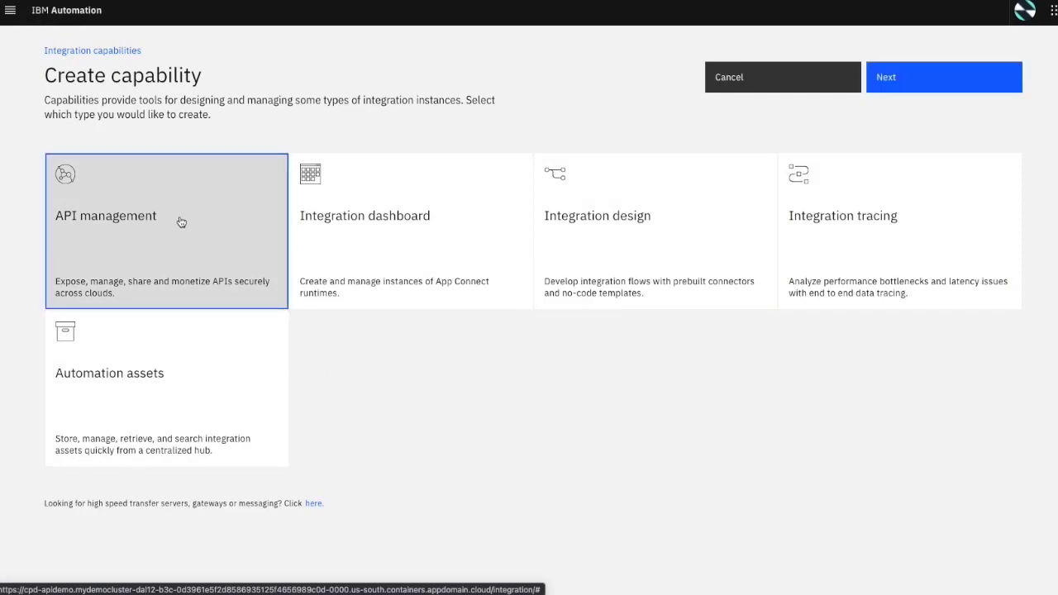
left_click(938, 83)
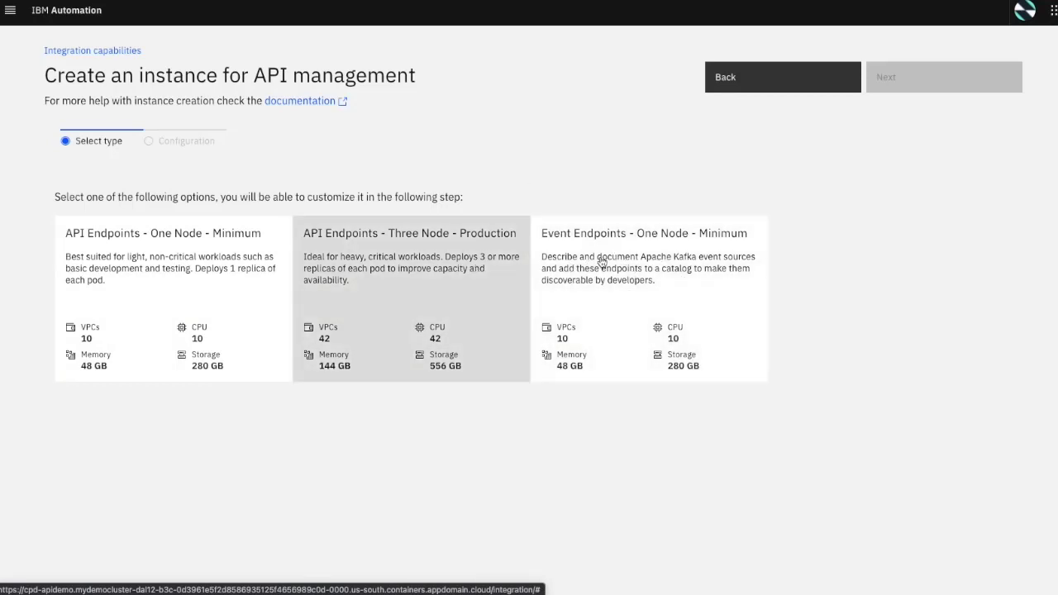
left_click(627, 262)
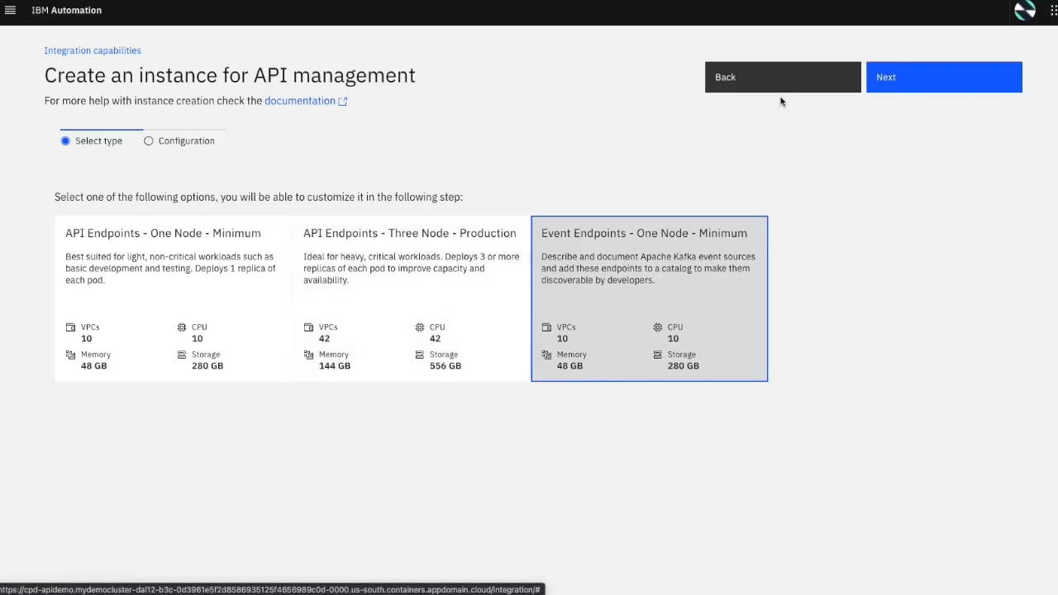
left_click(892, 77)
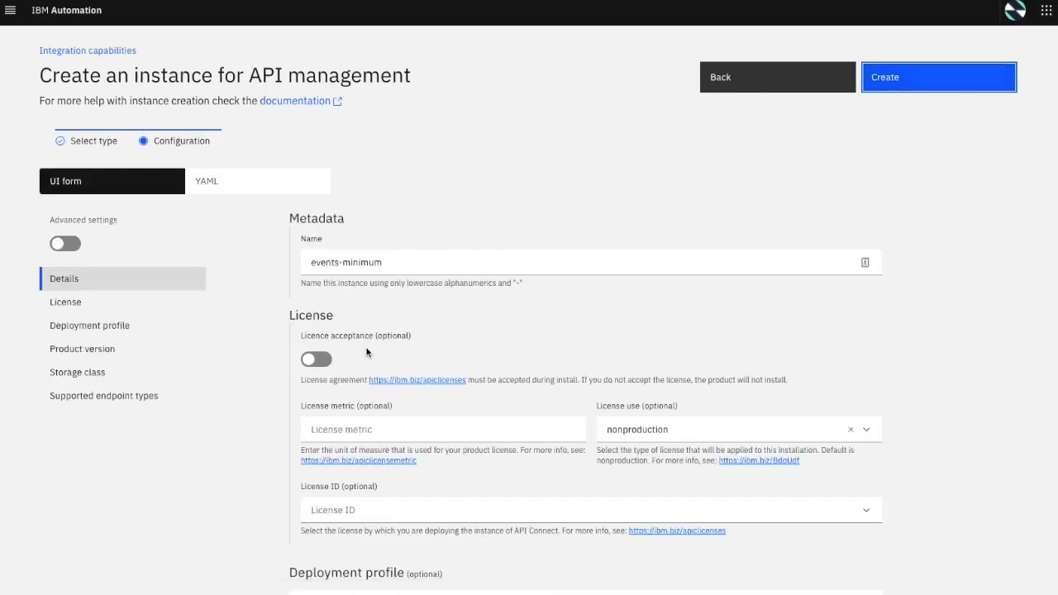
View the new instance's configuration as YAML, and return to the form view
scroll(366, 352, "down", 1)
left_click(211, 130)
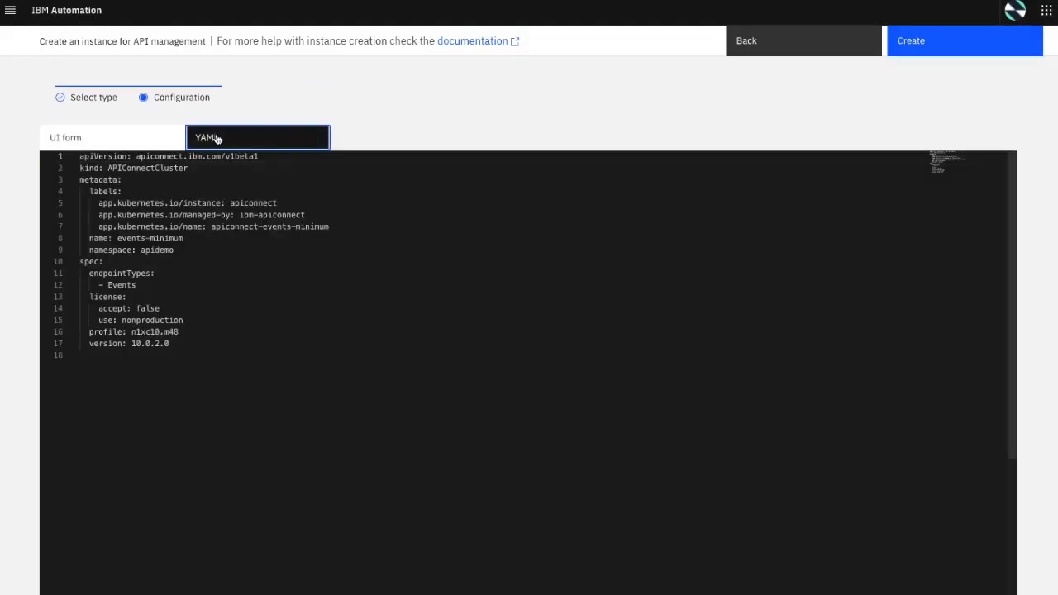
left_click(94, 137)
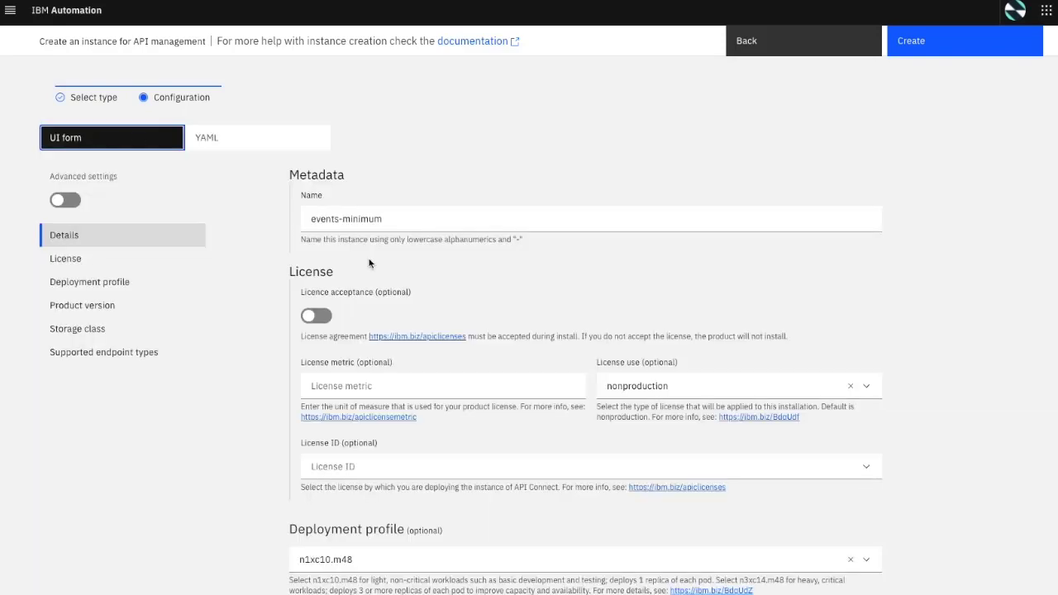
scroll(370, 263, "down", 1)
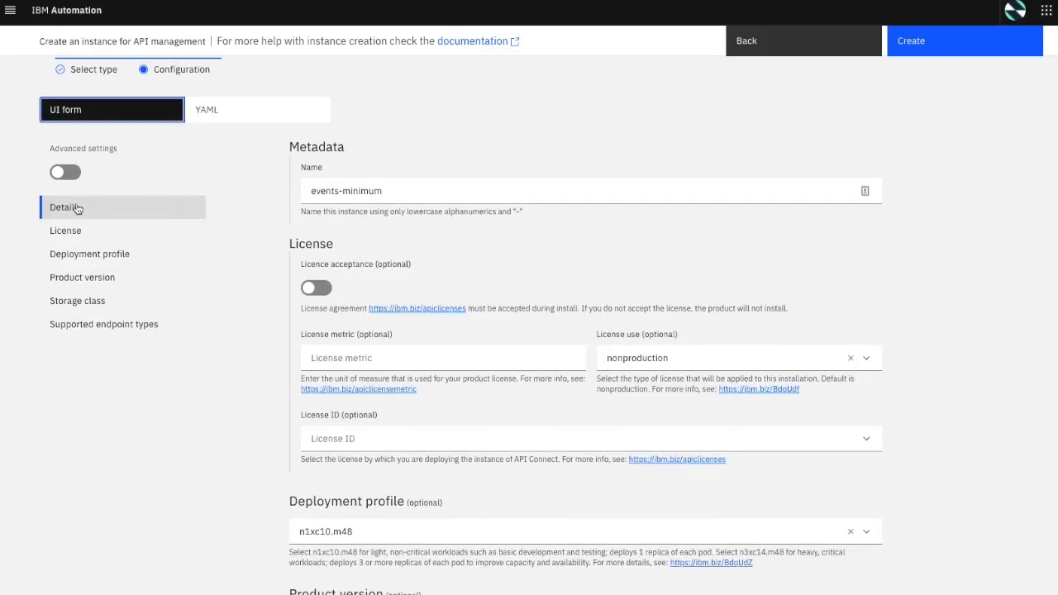
Show the advanced settings and examine the analytics, gateway and management subsystem options of the instance configuration
left_click(70, 172)
scroll(395, 350, "down", 10)
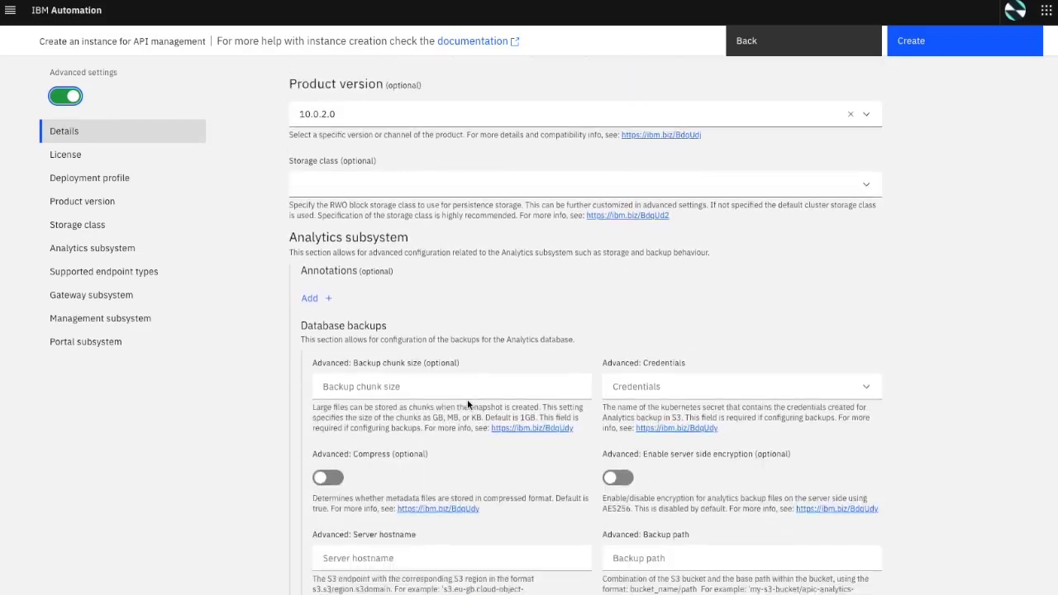
scroll(467, 401, "down", 20)
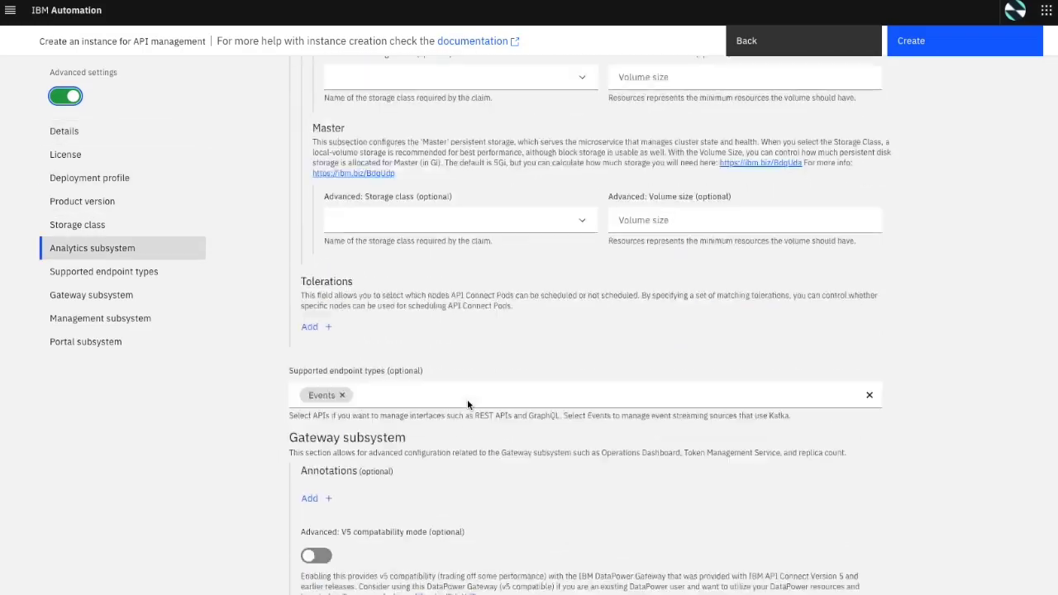
scroll(467, 400, "down", 15)
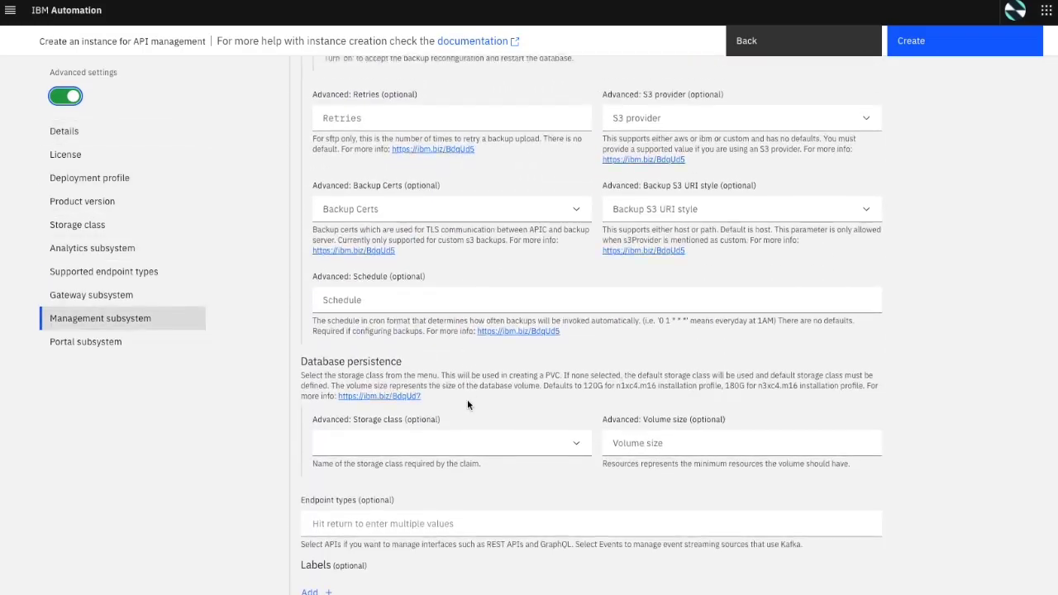
scroll(454, 395, "up", 20)
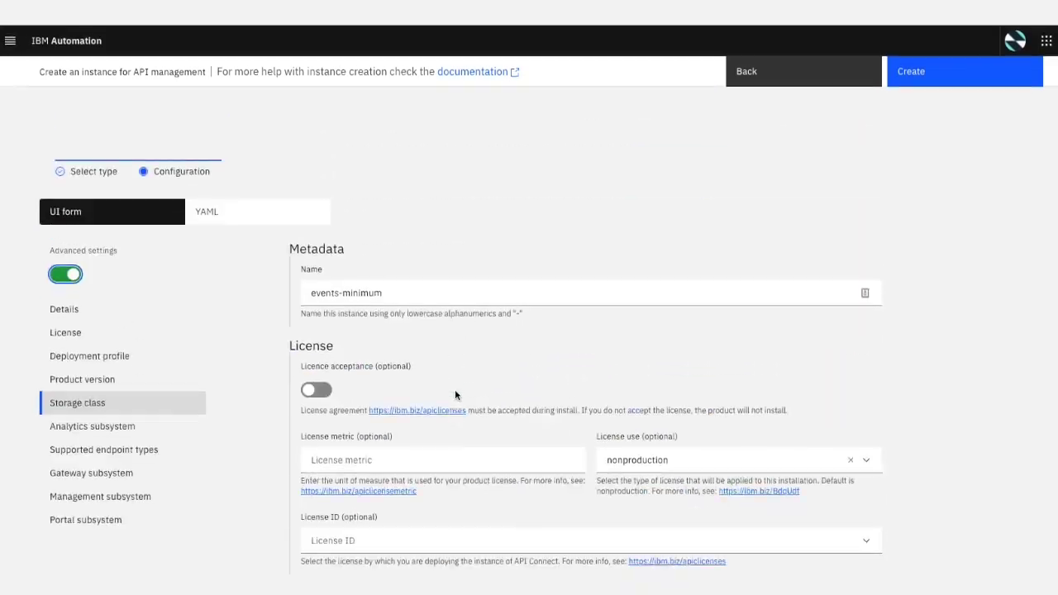
scroll(455, 395, "down", 20)
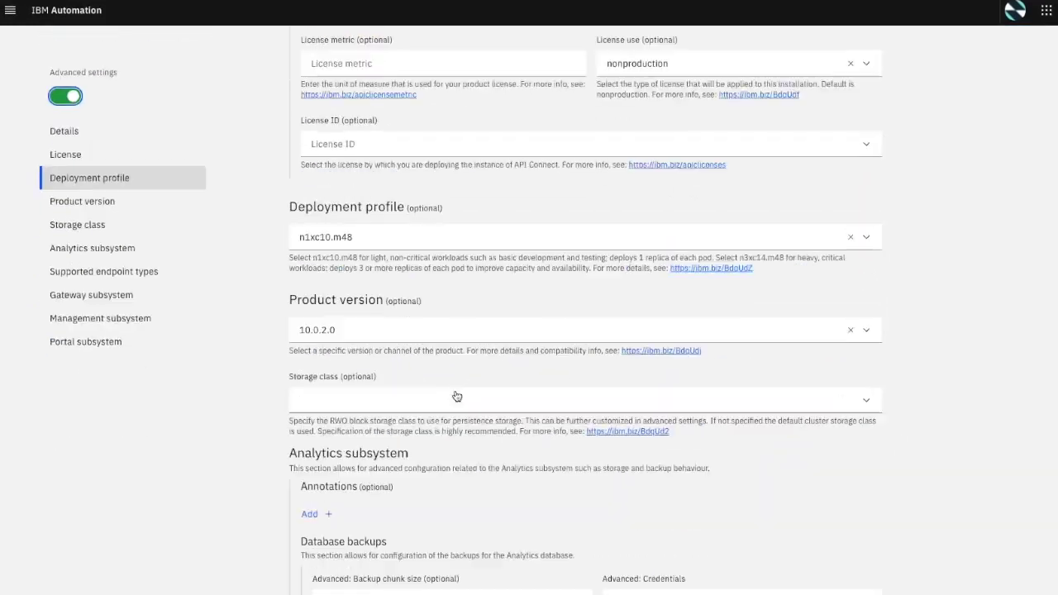
scroll(455, 395, "down", 10)
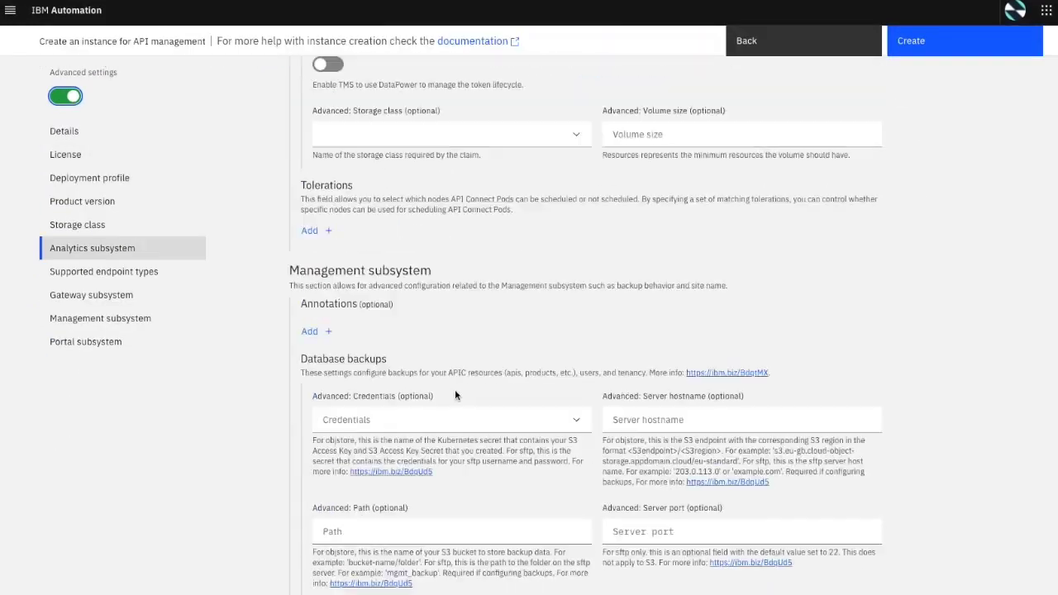
scroll(454, 395, "up", 20)
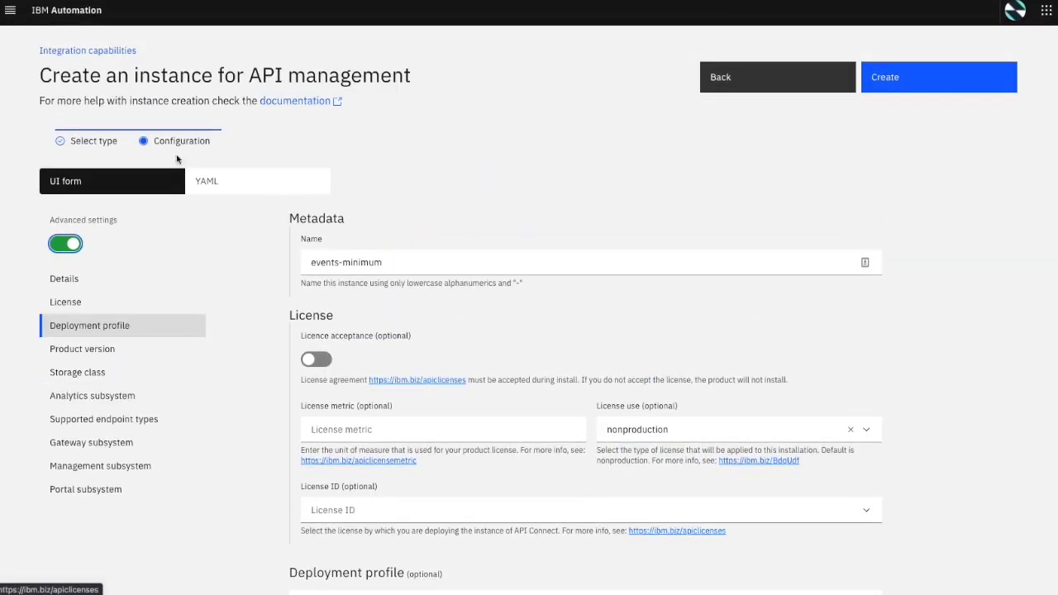
Turn off the advanced settings and cancel the API management instance creation, returning to the integration capabilities list
left_click(66, 243)
scroll(391, 377, "down", 5)
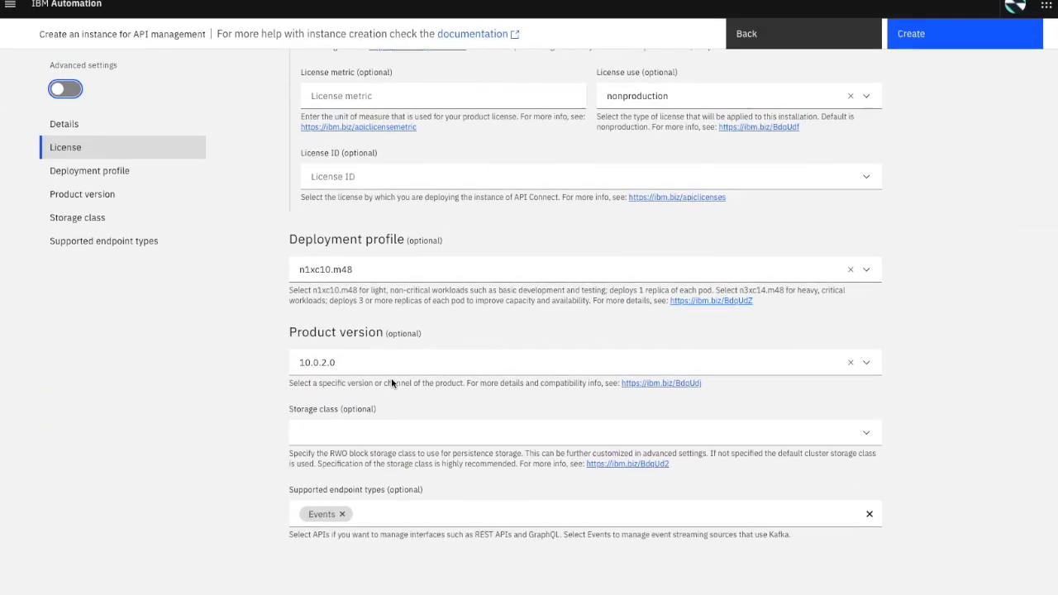
scroll(393, 396, "up", 5)
left_click(738, 94)
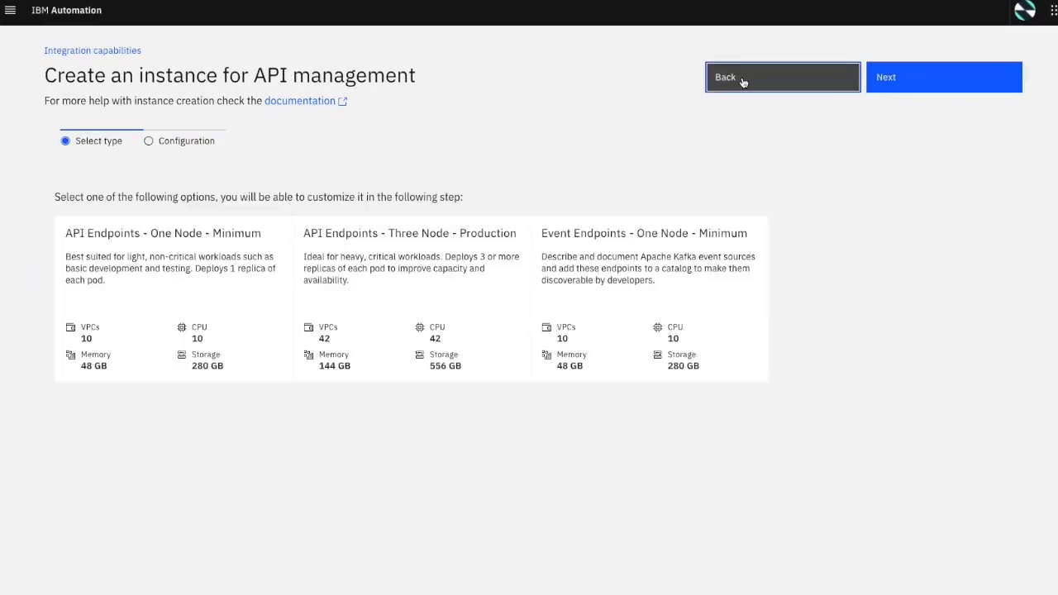
left_click(740, 78)
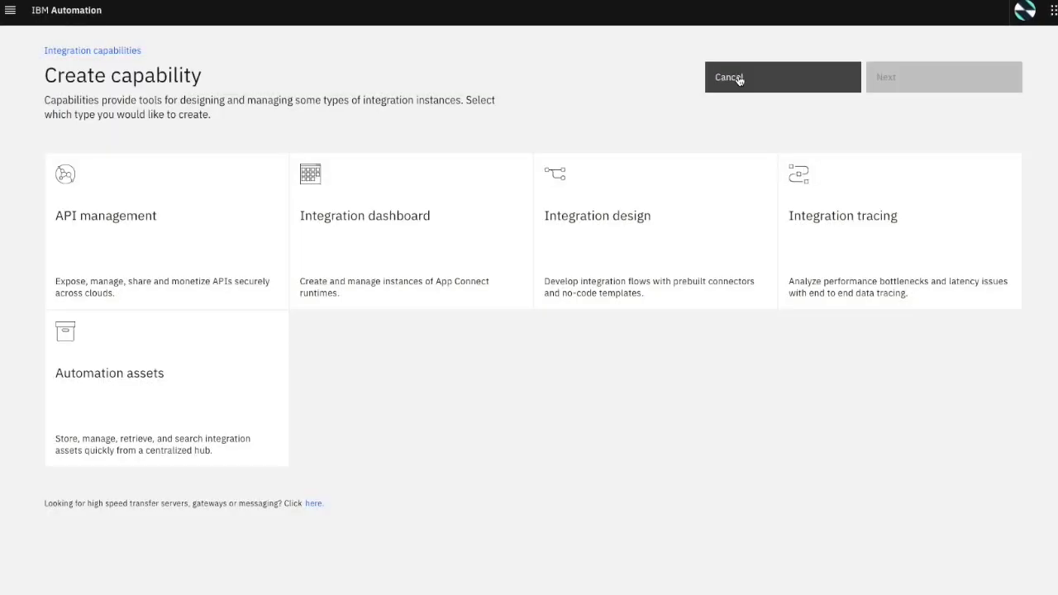
left_click(734, 81)
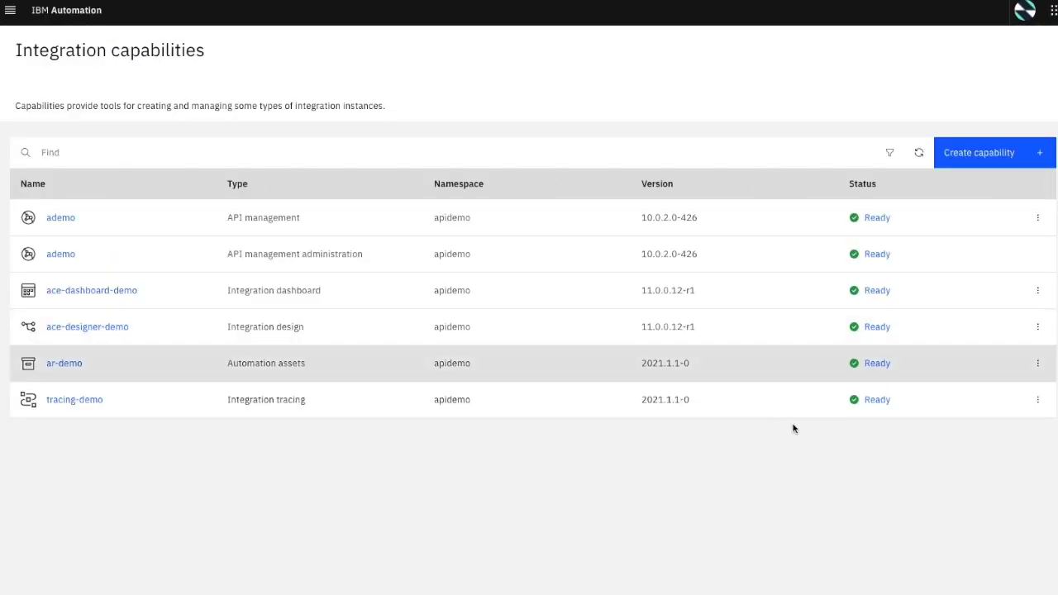
Look through the versions and channels available for the ace-designer-demo instance, and close its version settings without changing anything
left_click(1038, 330)
left_click(990, 278)
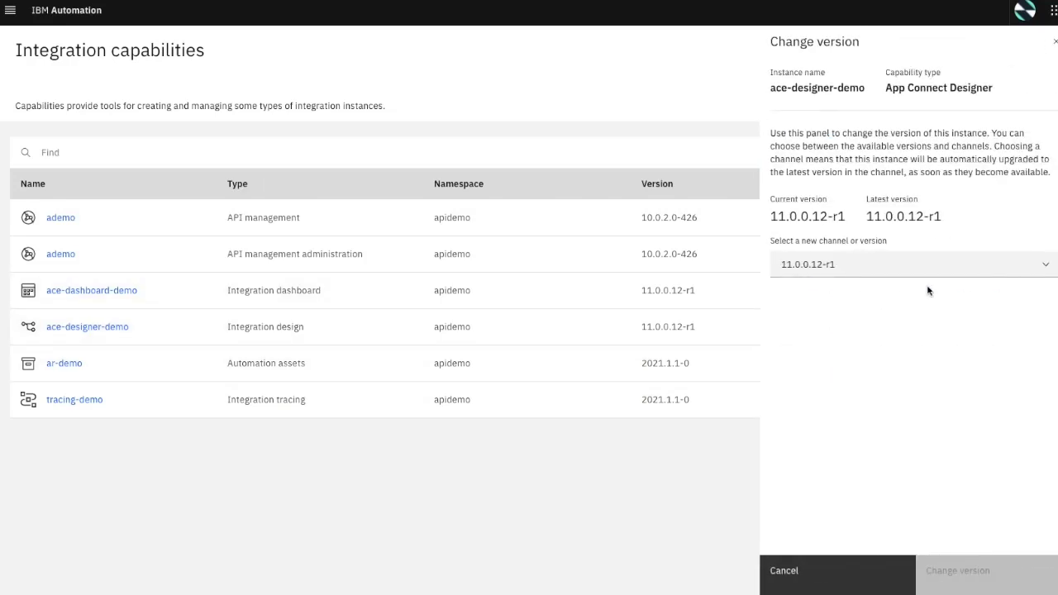
left_click(884, 263)
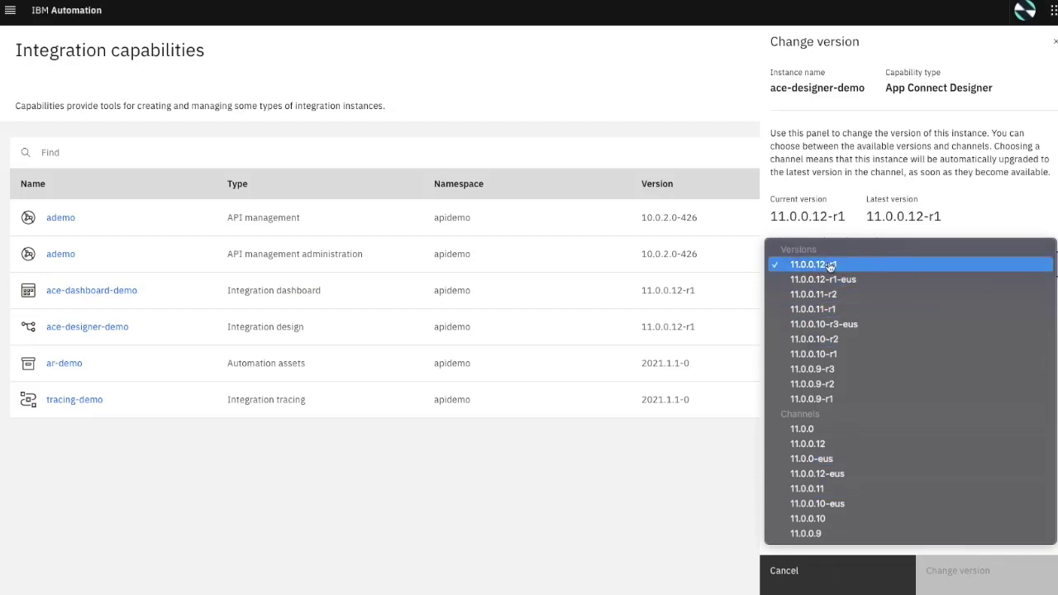
left_click(877, 178)
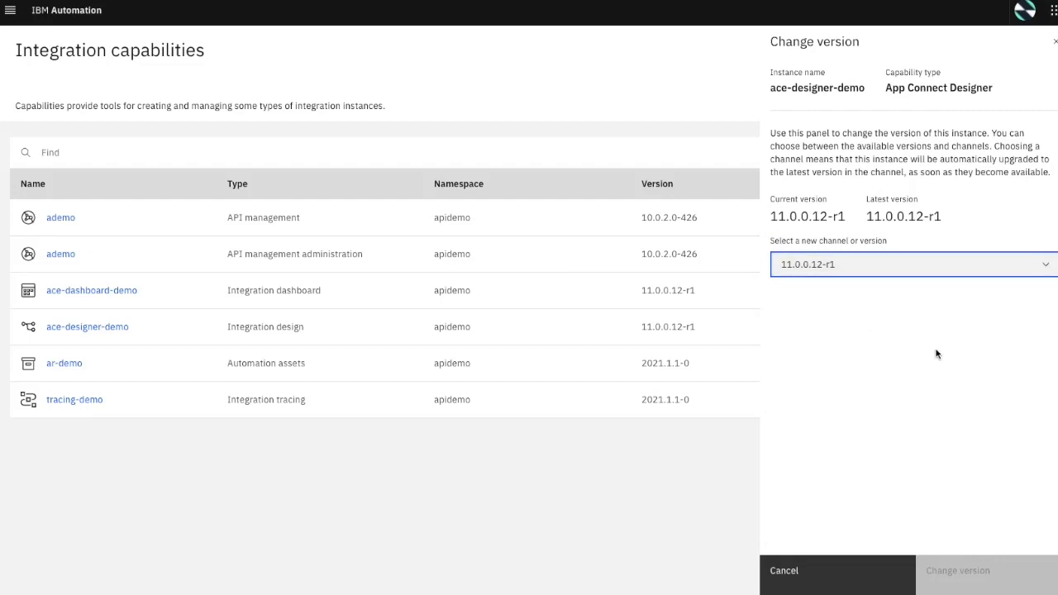
left_click(1054, 45)
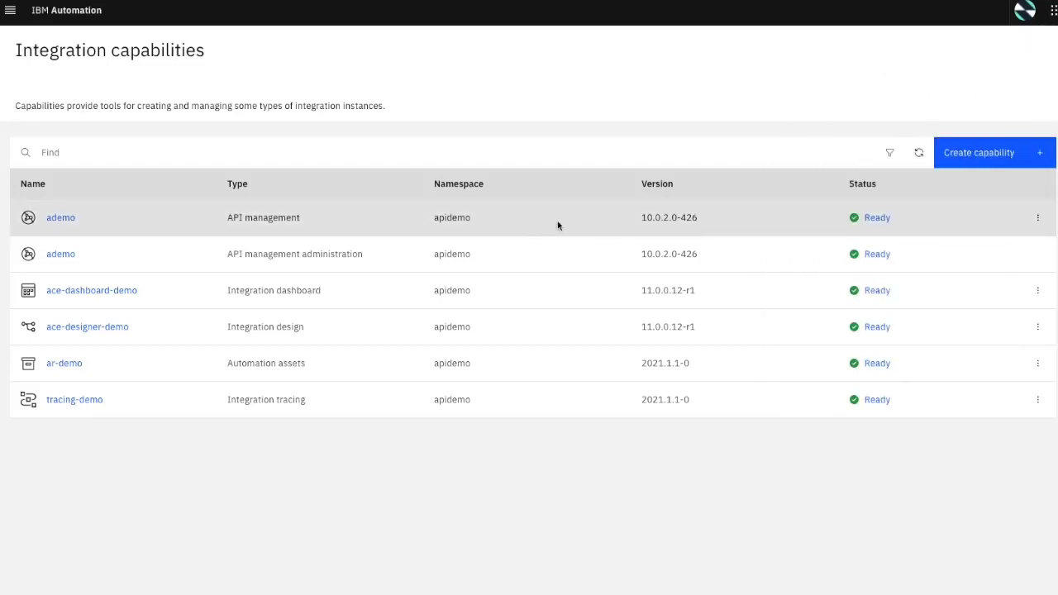
Look through the versions and channels available for the ademo API management instance, and close its version settings unchanged
left_click(1033, 214)
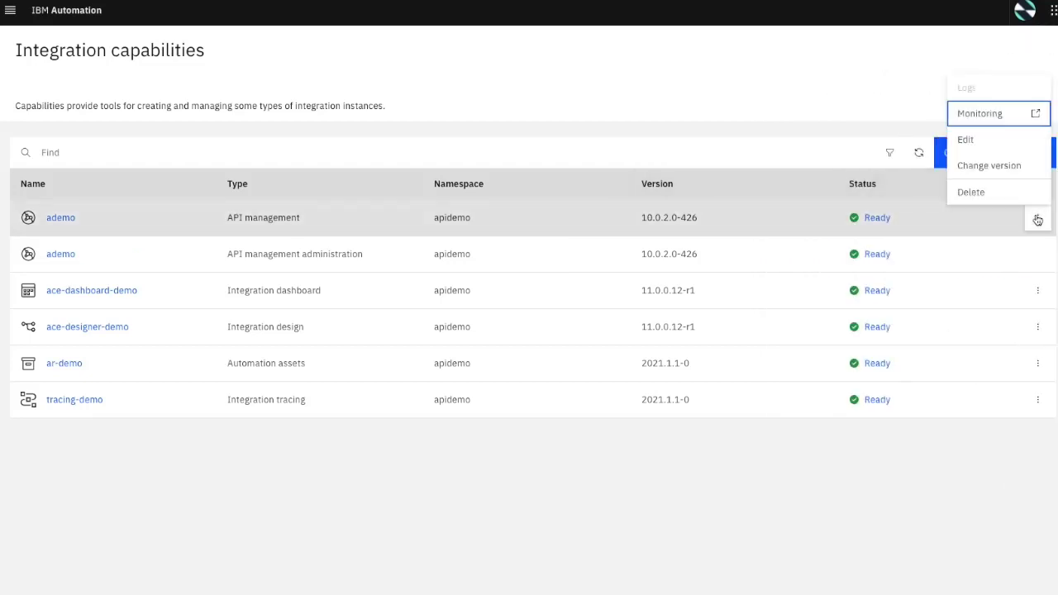
left_click(995, 171)
left_click(885, 272)
left_click(886, 273)
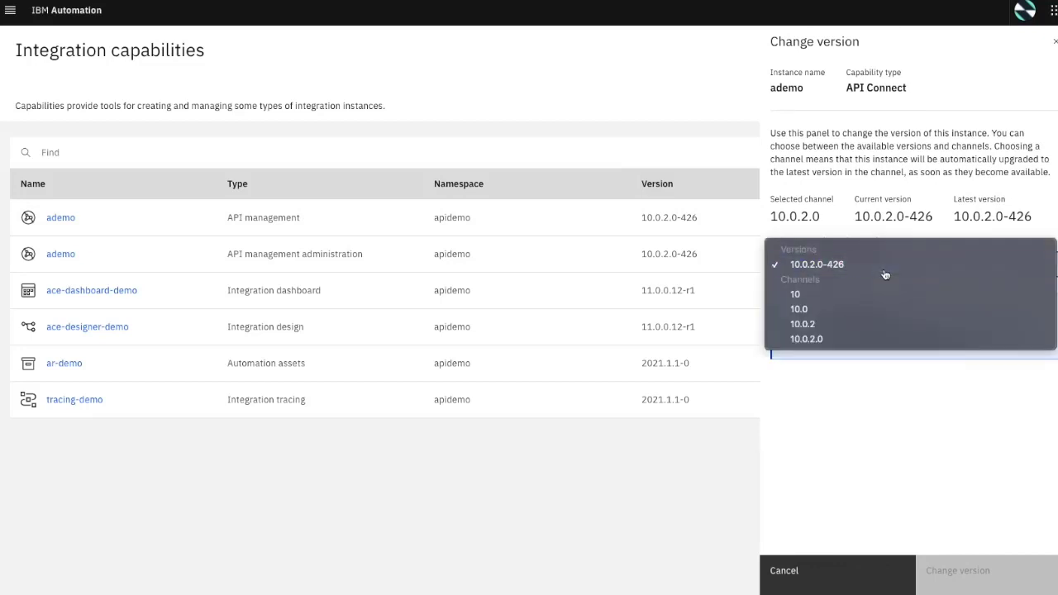
left_click(1047, 41)
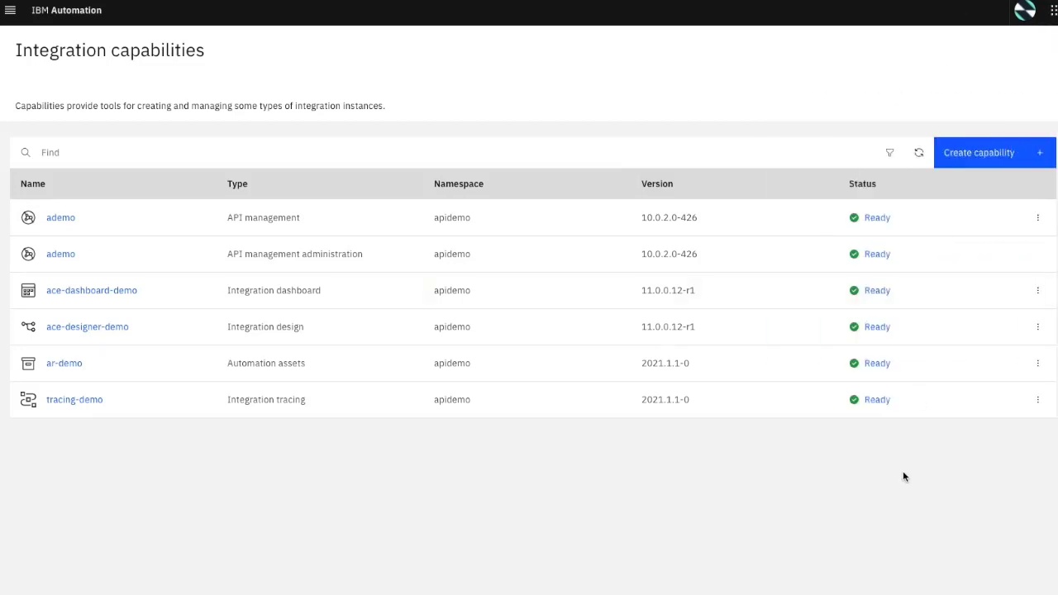